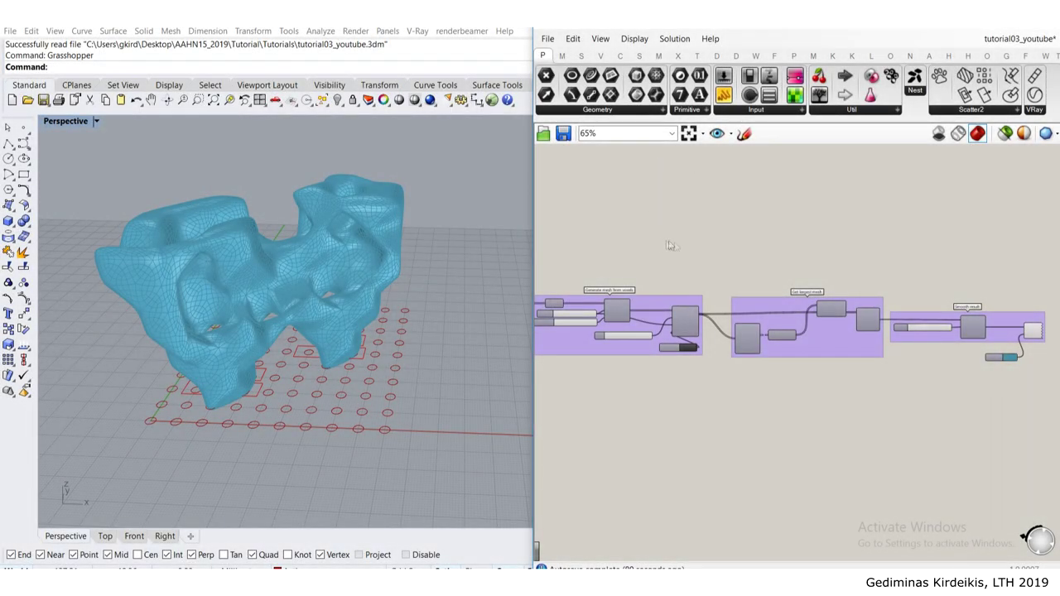
# Step: Preview the points of the Point parameter ahead of the Data Dam in the Grasshopper graph, and hide them again
pyautogui.scroll(-3, 671, 245)
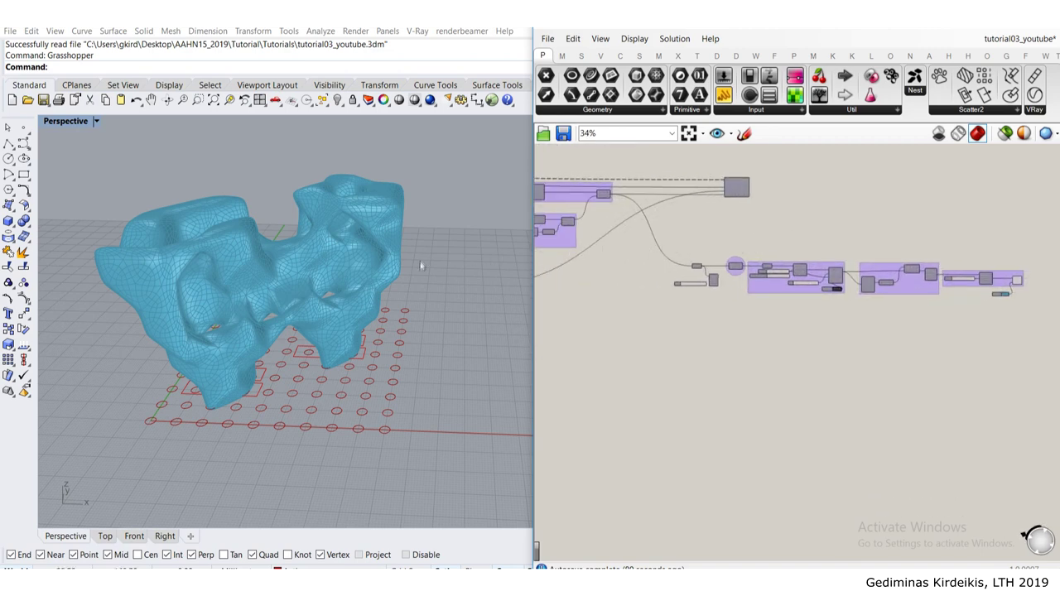
pyautogui.moveTo(372, 286); pyautogui.dragTo(278, 319, button='right')
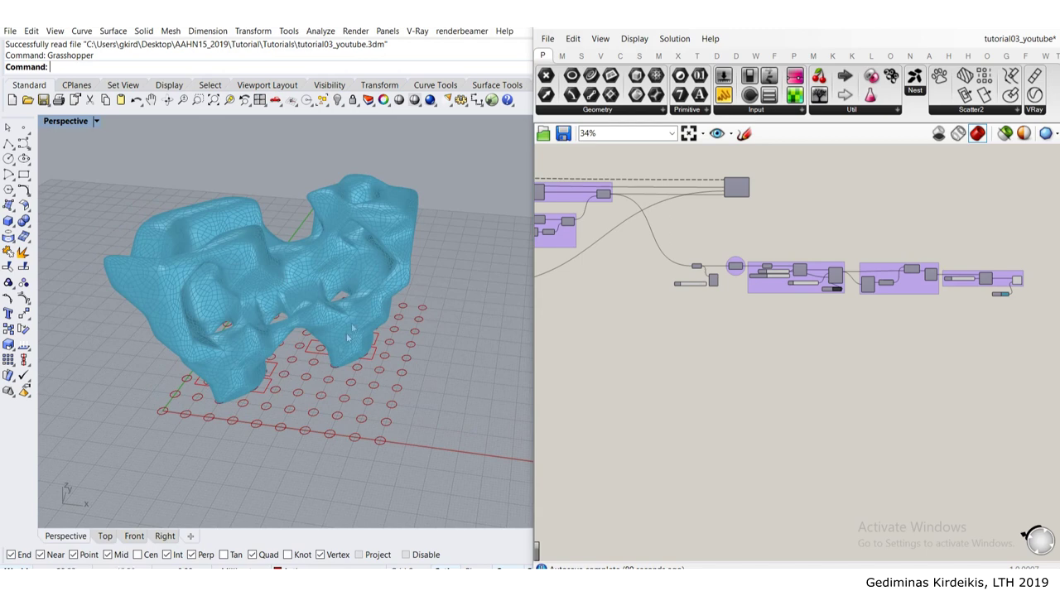
pyautogui.moveTo(361, 313); pyautogui.dragTo(339, 306, button='right')
pyautogui.scroll(5, 673, 282)
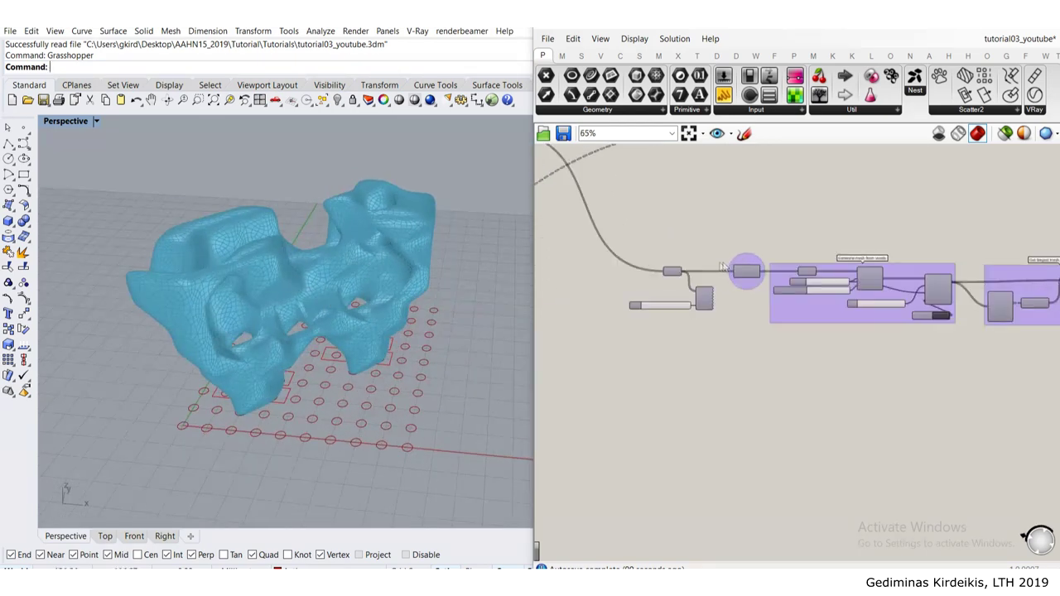
pyautogui.click(673, 280)
pyautogui.scroll(1, 673, 280)
pyautogui.middleClick(673, 273)
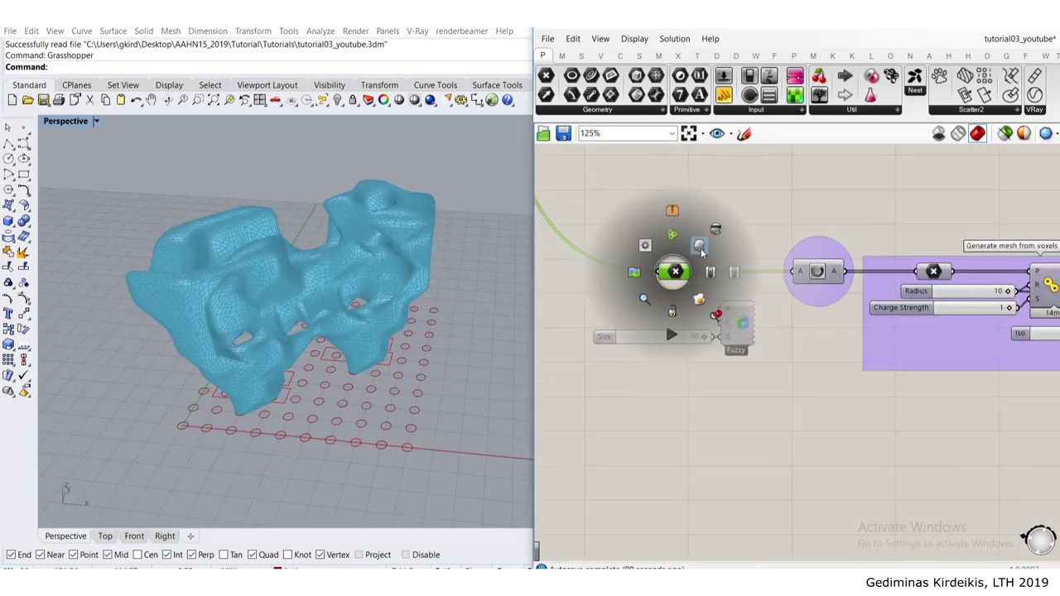
pyautogui.click(700, 248)
pyautogui.middleClick(673, 275)
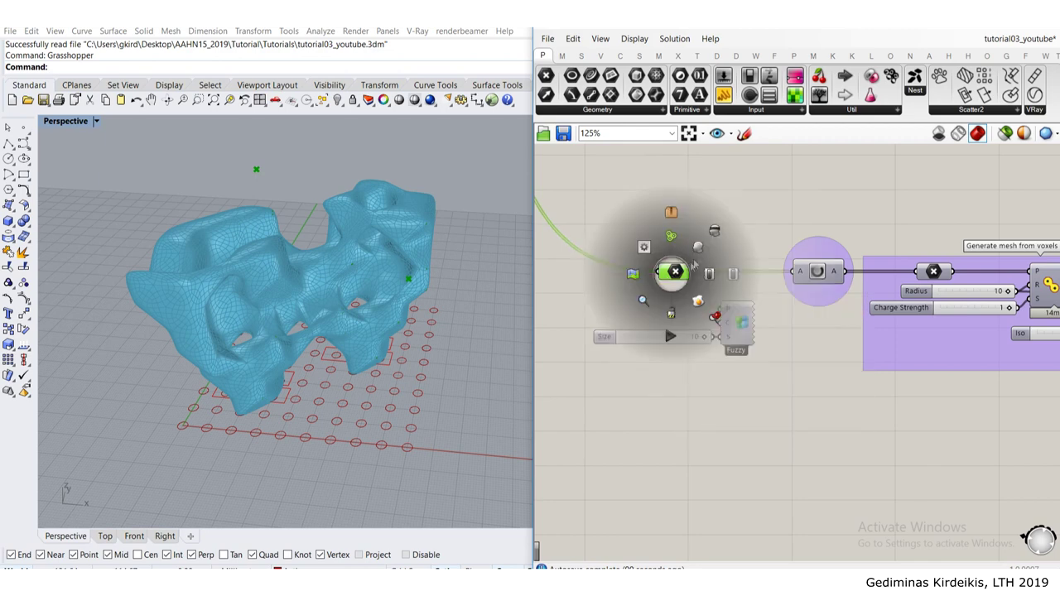
pyautogui.click(715, 232)
pyautogui.click(714, 253)
pyautogui.scroll(-3, 714, 253)
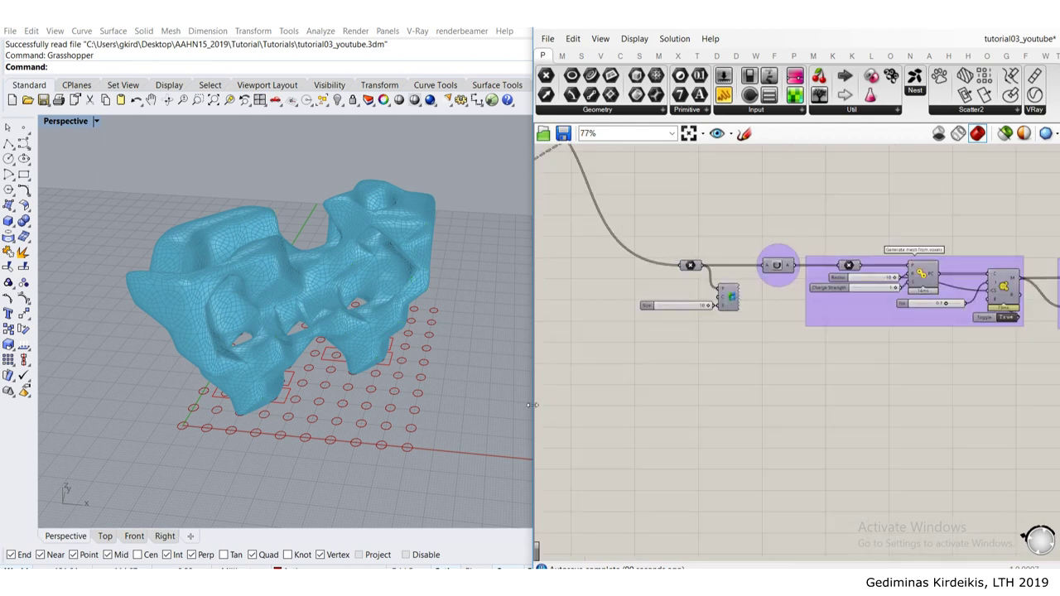
# Step: Switch to the Rhino window of tutorial_youtube.3dm with the pink arrayed surface mesh
pyautogui.moveTo(362, 568)
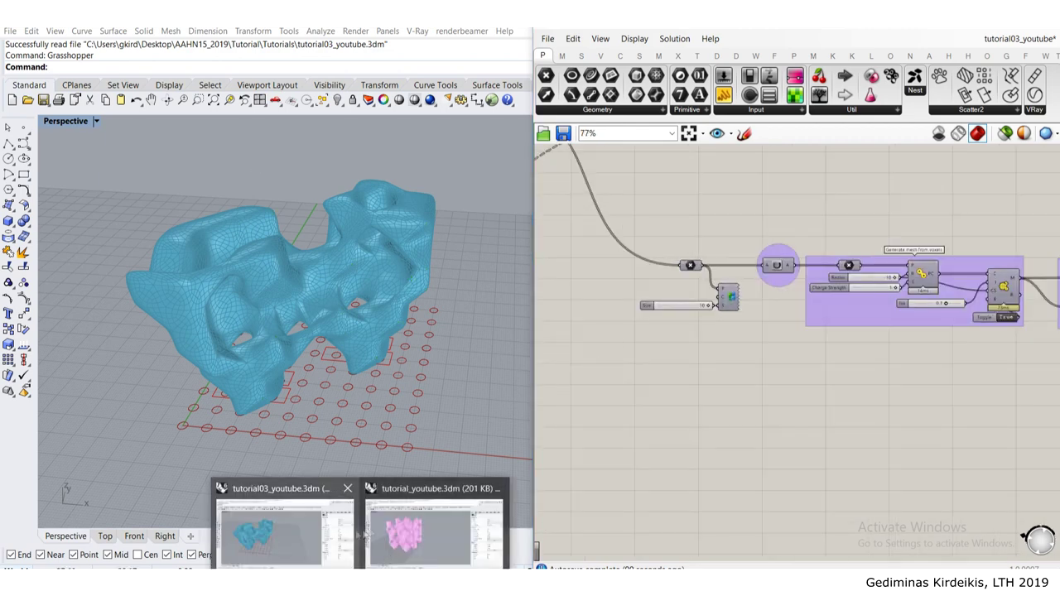
pyautogui.click(403, 531)
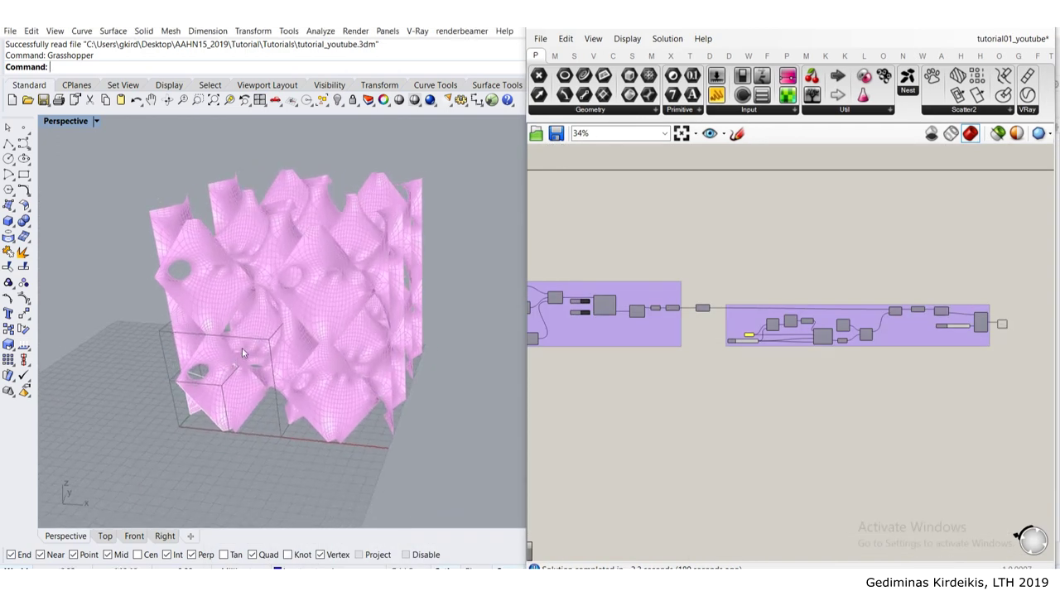
pyautogui.moveTo(243, 353); pyautogui.dragTo(250, 410, button='right')
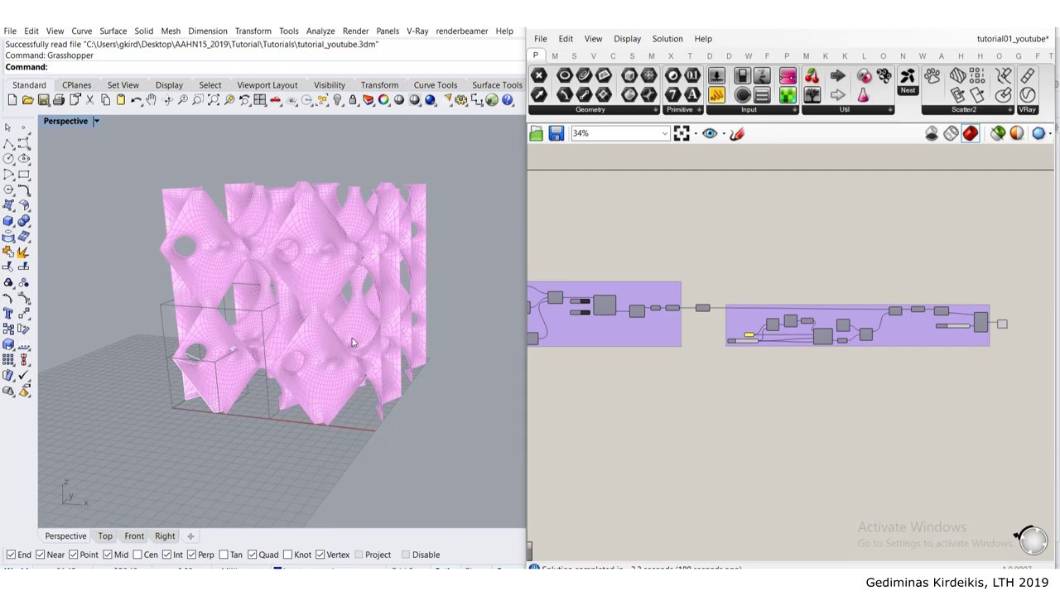
pyautogui.moveTo(370, 332); pyautogui.dragTo(253, 468, button='right')
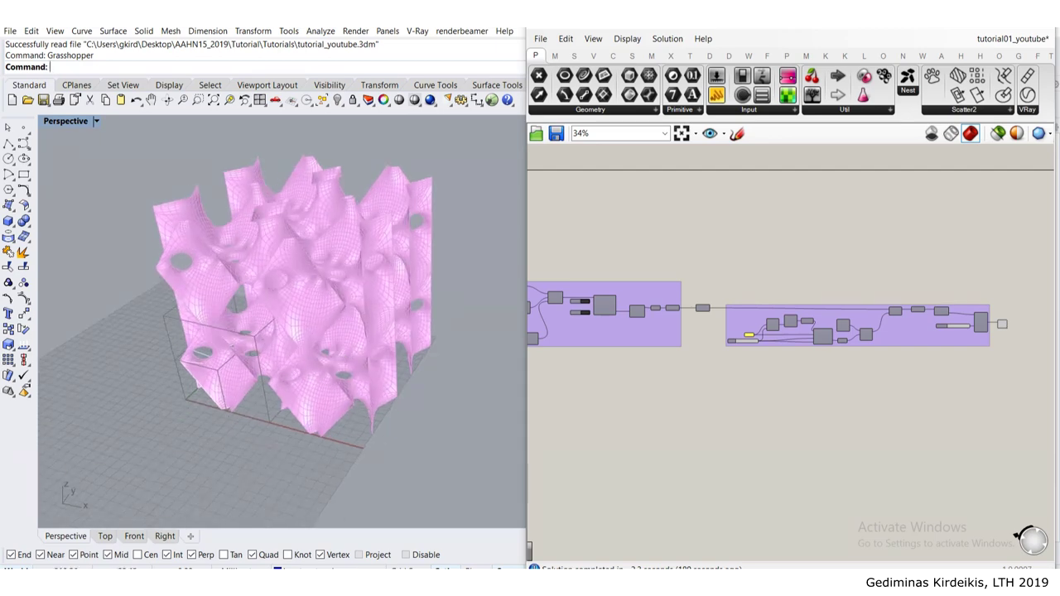
pyautogui.moveTo(315, 399); pyautogui.dragTo(343, 363, button='right')
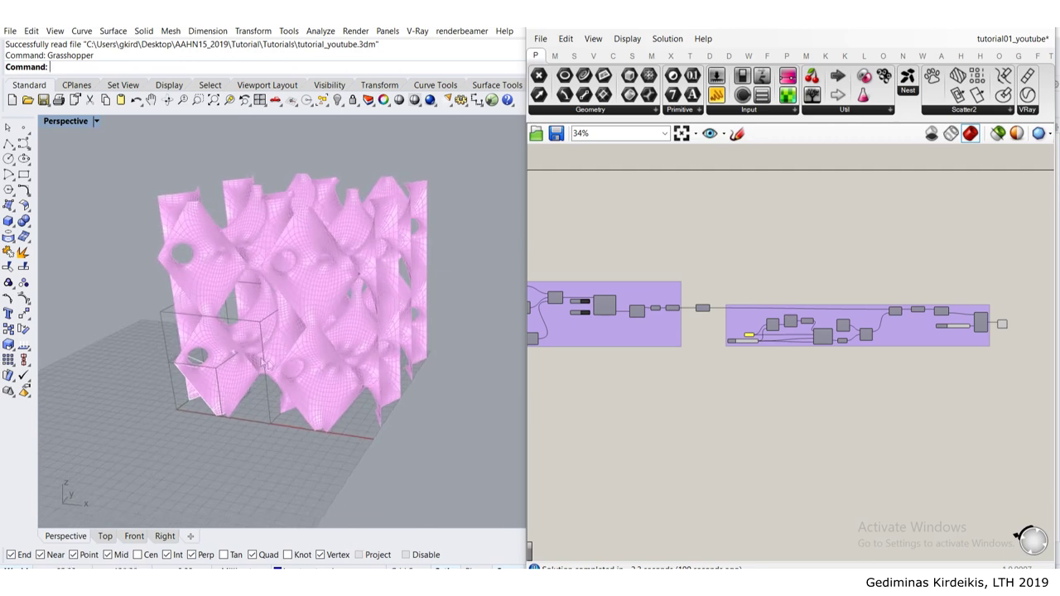
pyautogui.moveTo(357, 578)
pyautogui.moveTo(300, 540)
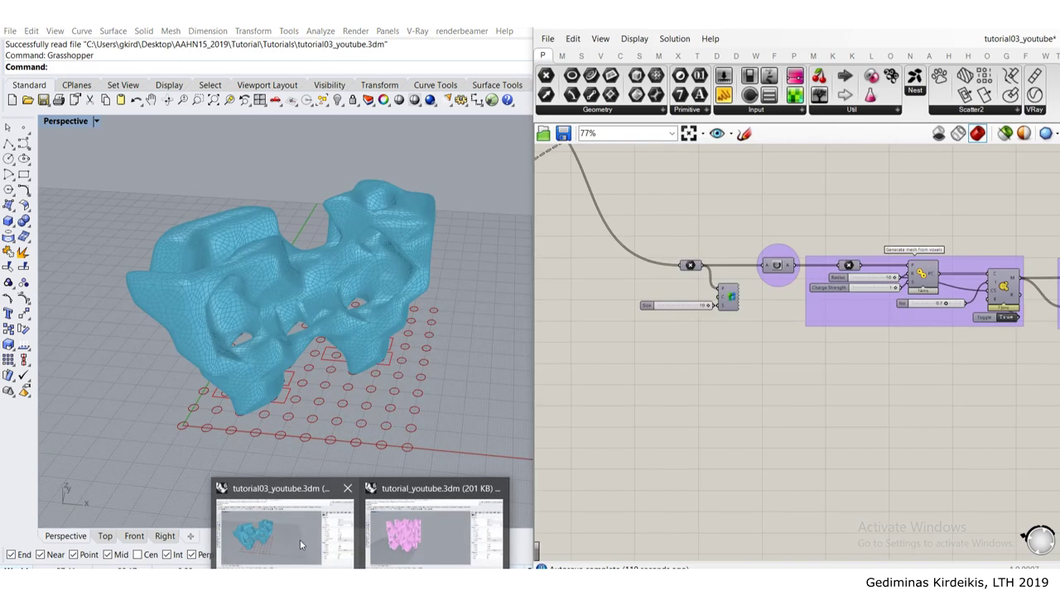
pyautogui.click(418, 530)
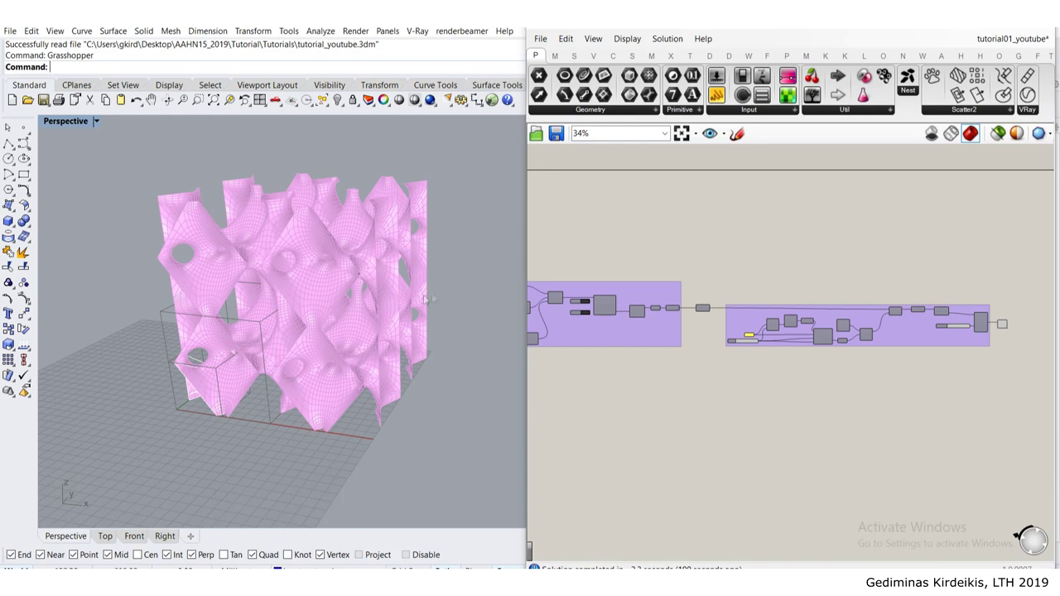
# Step: Turn off the preview of the Custom Preview component at the end of the array mesh graph
pyautogui.scroll(6, 658, 332)
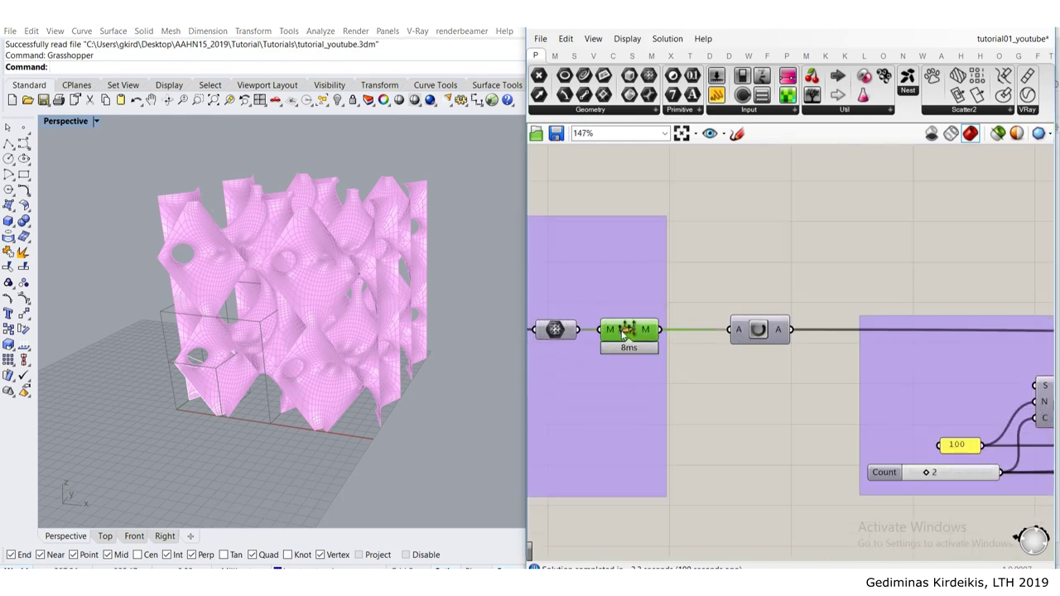
pyautogui.scroll(-6, 646, 334)
pyautogui.moveTo(815, 287); pyautogui.dragTo(698, 289, button='right')
pyautogui.moveTo(884, 356); pyautogui.dragTo(770, 341, button='right')
pyautogui.scroll(4, 769, 341)
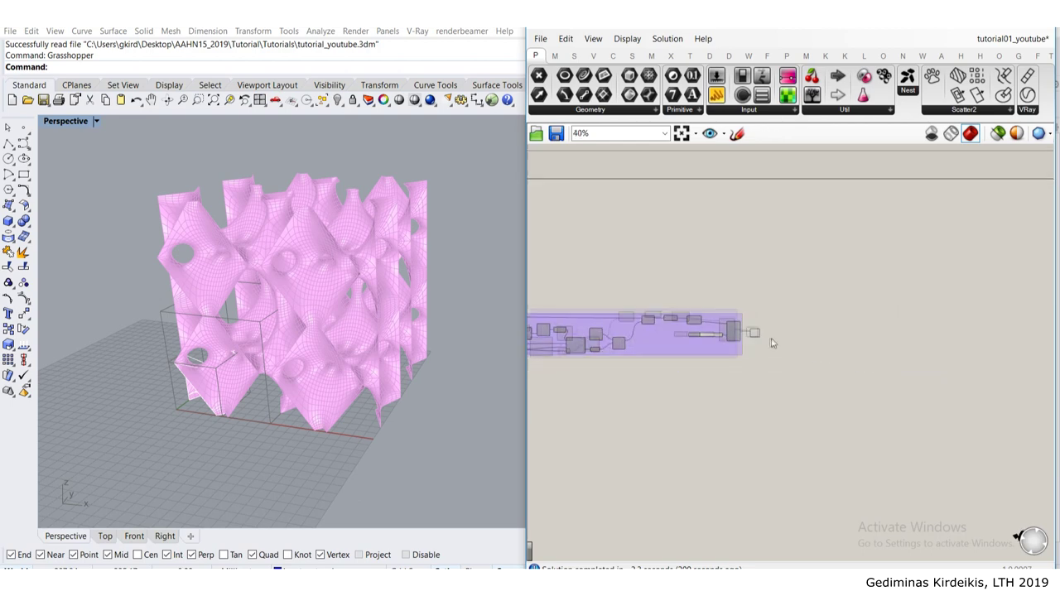
pyautogui.click(740, 332)
pyautogui.middleClick(739, 330)
pyautogui.click(771, 293)
# Step: Turn on the preview of the UnifyNormals component to show the single mesh module
pyautogui.moveTo(719, 266); pyautogui.dragTo(854, 270, button='right')
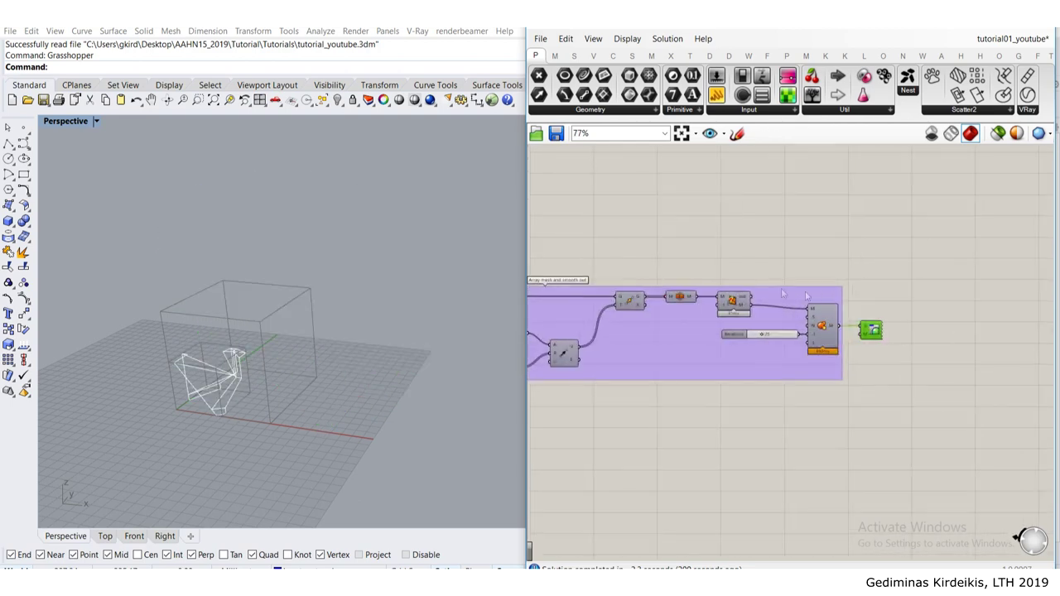
pyautogui.scroll(-3, 854, 271)
pyautogui.moveTo(790, 309); pyautogui.dragTo(870, 310, button='right')
pyautogui.scroll(8, 722, 315)
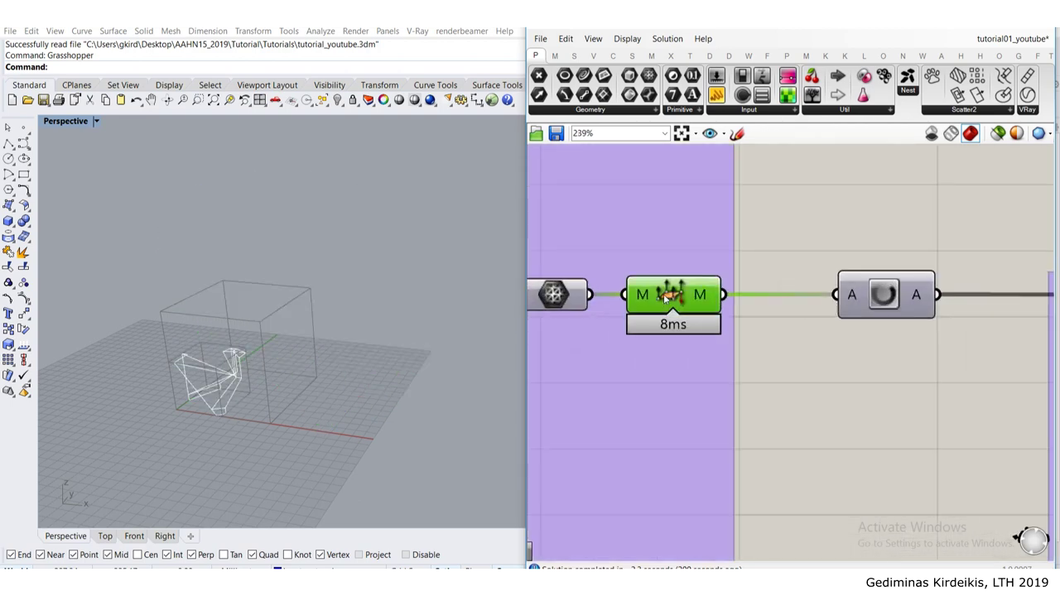
pyautogui.middleClick(663, 294)
pyautogui.click(690, 268)
pyautogui.scroll(-3, 728, 325)
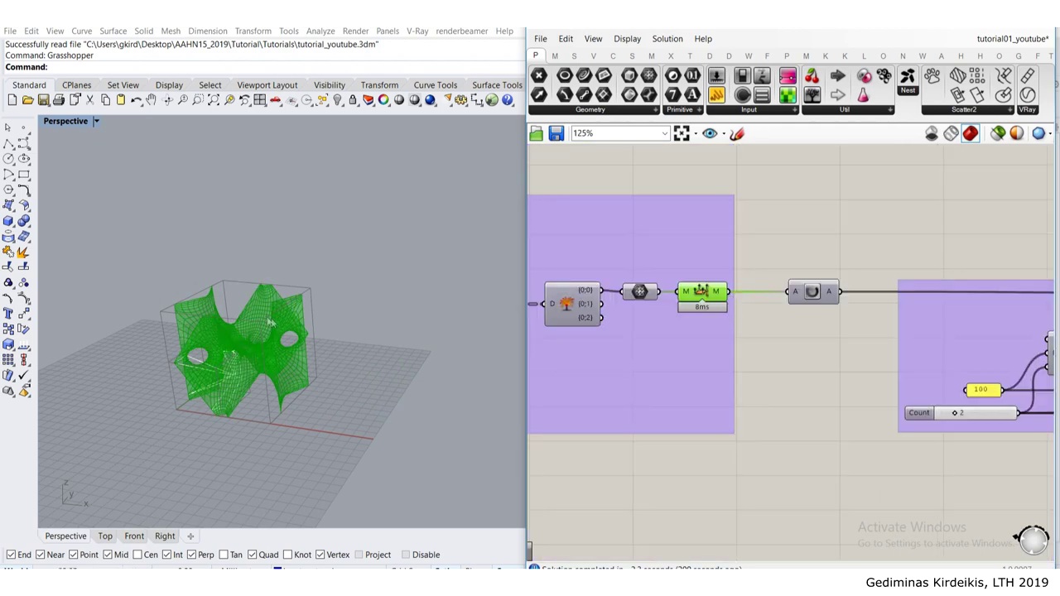
pyautogui.scroll(4, 234, 361)
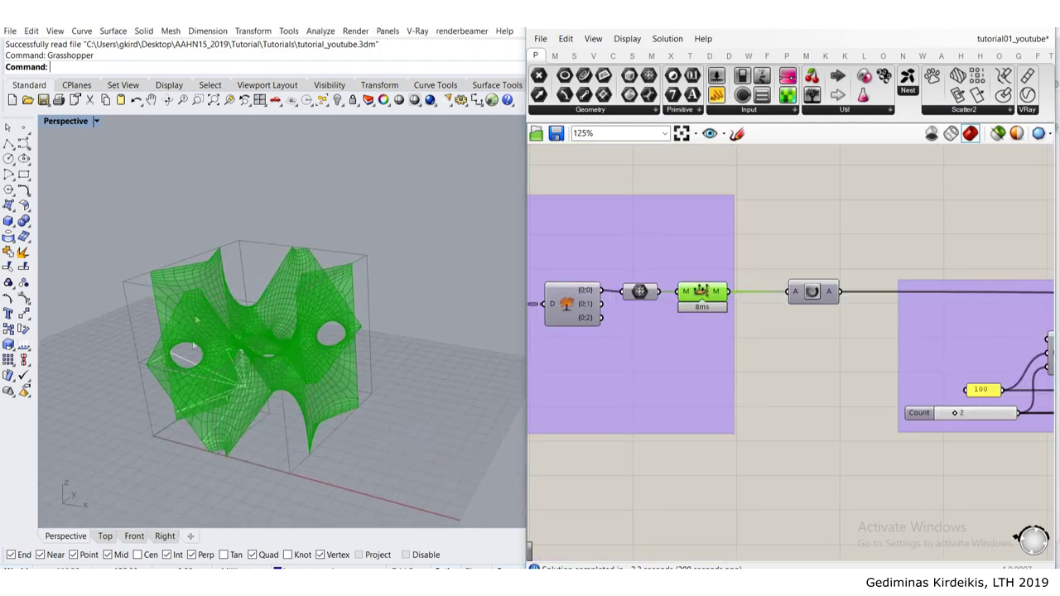
pyautogui.click(778, 216)
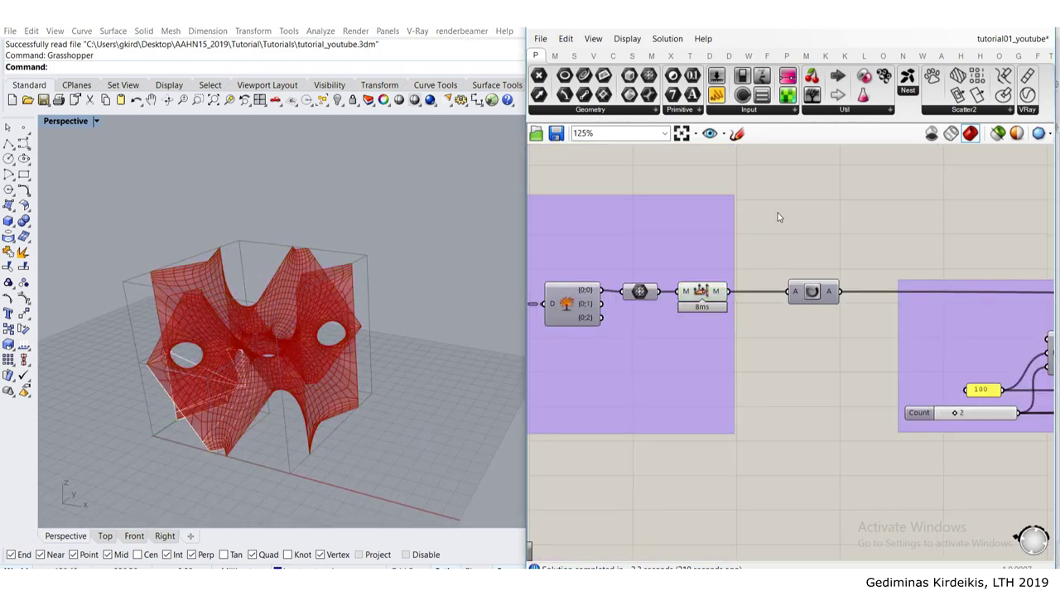
pyautogui.moveTo(760, 255); pyautogui.dragTo(744, 283, button='right')
# Step: Bake the UnifyNormals mesh onto the Default layer
pyautogui.click(684, 322)
pyautogui.rightClick(689, 323)
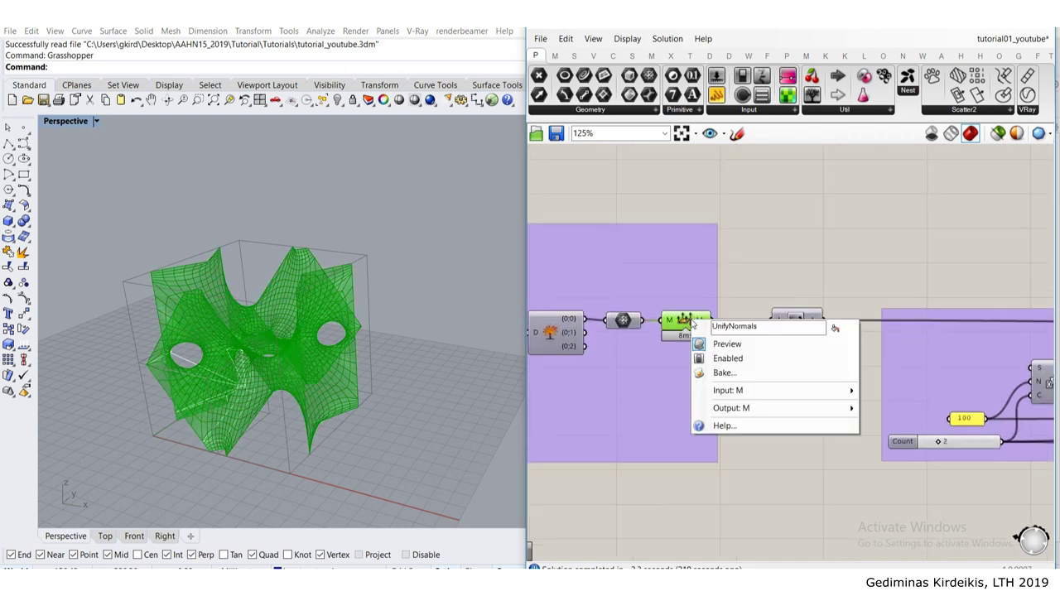
pyautogui.click(734, 375)
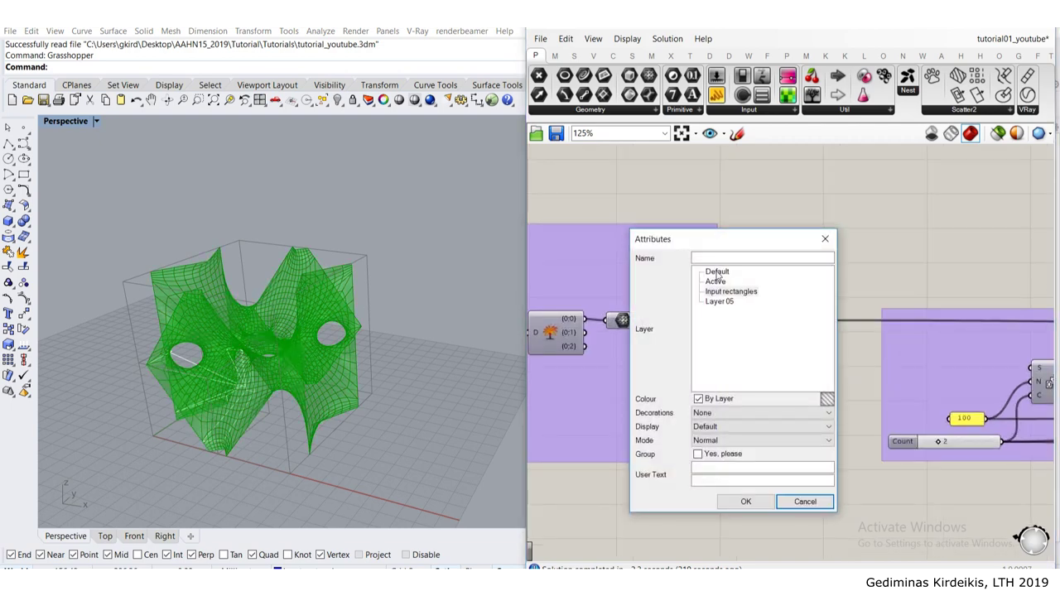
pyautogui.click(721, 273)
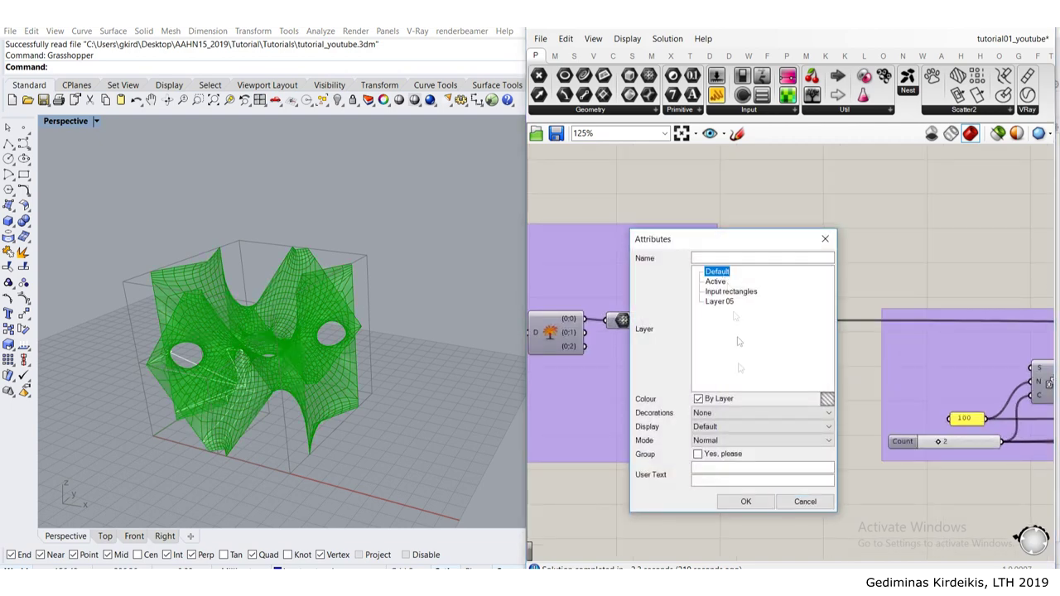
pyautogui.click(745, 501)
# Step: Move the baked mesh along the X axis, clear of the Grasshopper preview
pyautogui.click(340, 371)
pyautogui.scroll(-3, 339, 371)
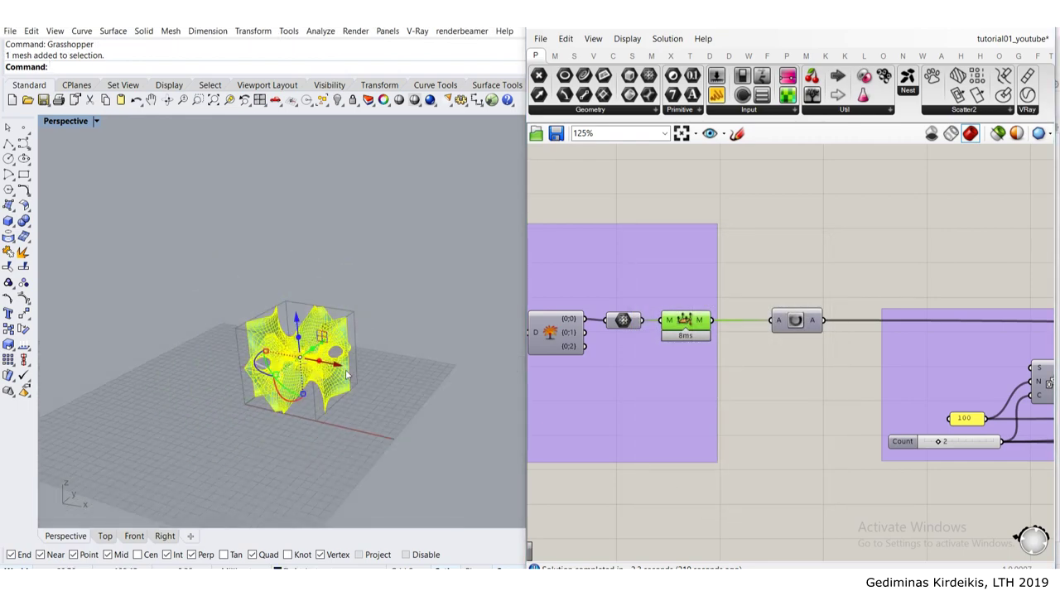
pyautogui.moveTo(397, 389); pyautogui.dragTo(491, 395)
pyautogui.click(409, 474)
pyautogui.scroll(6, 456, 403)
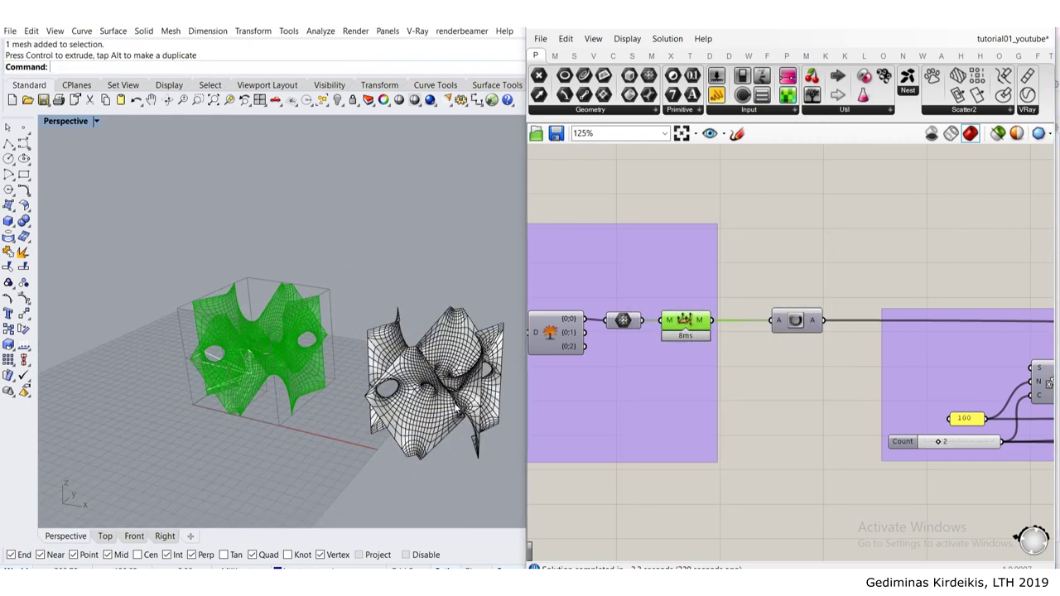
# Step: Copy the baked mesh and paste it into the Rhino window of tutorial03_youtube.3dm
pyautogui.scroll(3, 454, 404)
pyautogui.scroll(-5, 414, 372)
pyautogui.click(376, 340)
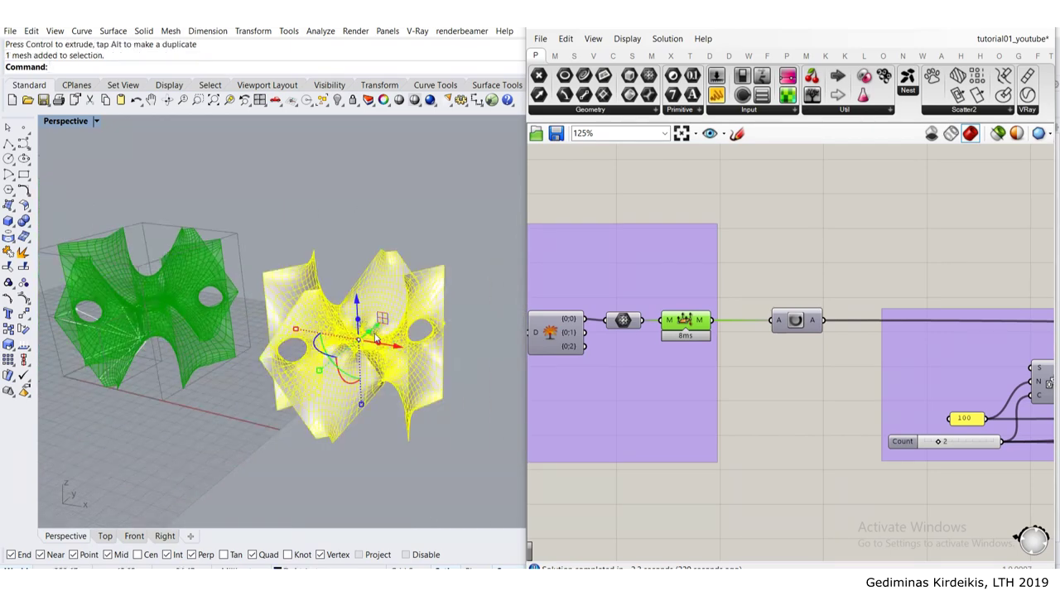
pyautogui.hotkey('ctrl', 'c')
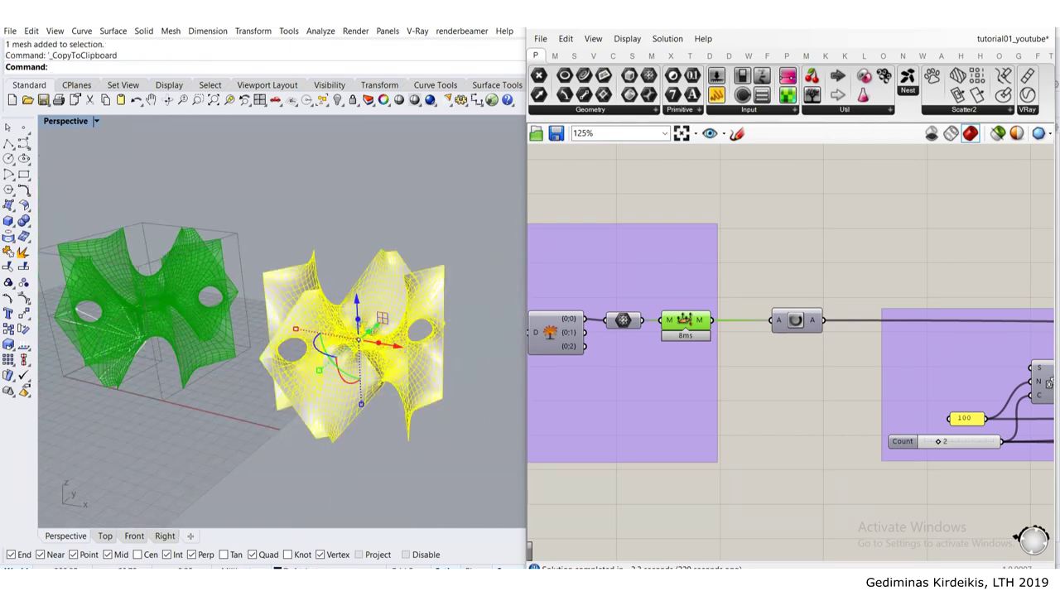
pyautogui.click(297, 527)
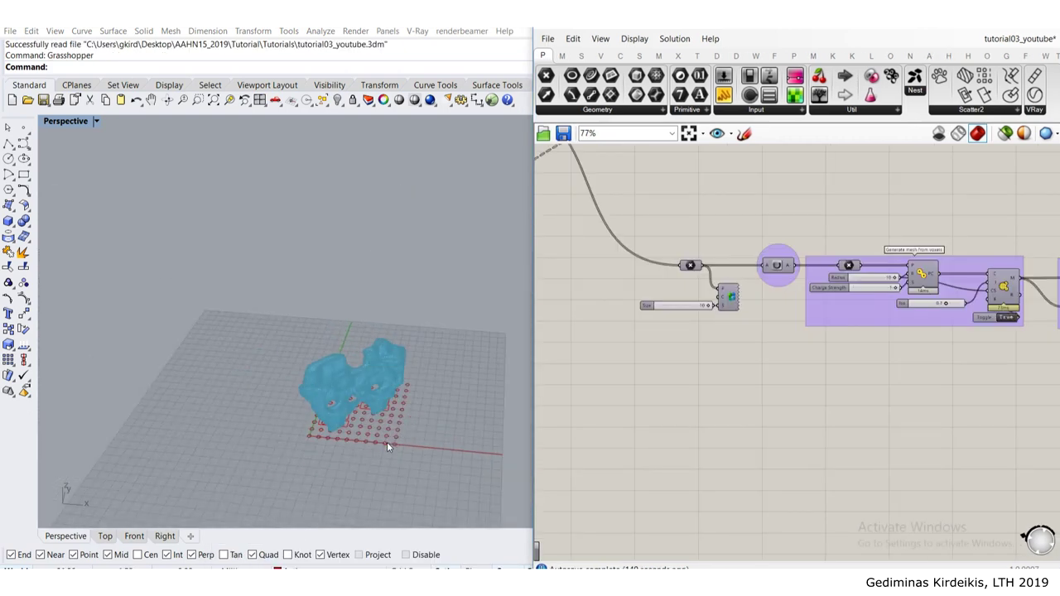
pyautogui.scroll(5, 387, 441)
pyautogui.hotkey('ctrl', 'v')
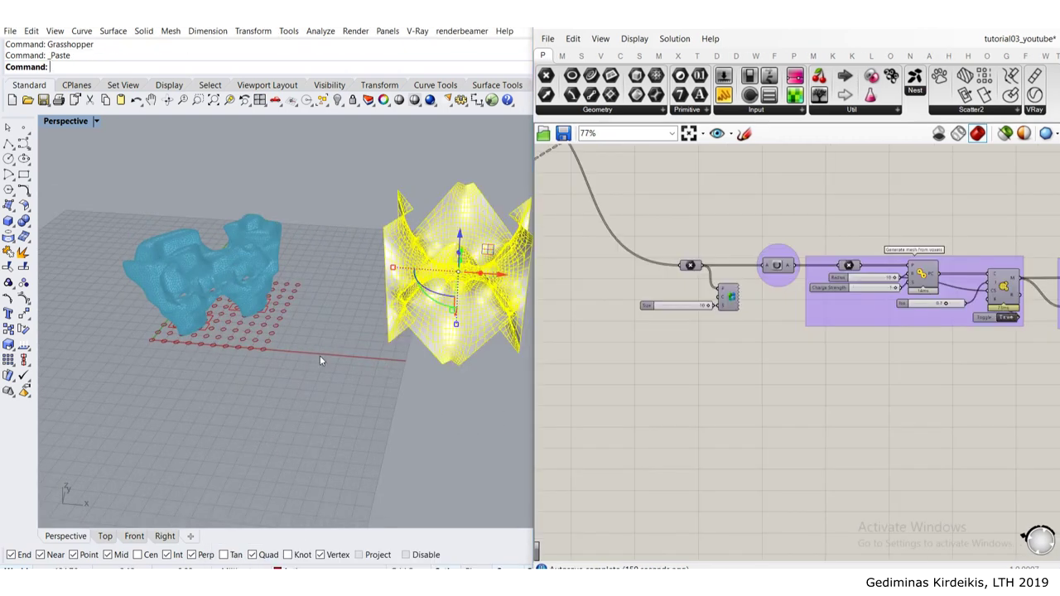
pyautogui.keyDown('shift'); pyautogui.moveTo(343, 353); pyautogui.dragTo(296, 363, button='right'); pyautogui.keyUp('shift')
pyautogui.click(296, 362)
pyautogui.moveTo(305, 327); pyautogui.dragTo(312, 422, button='right')
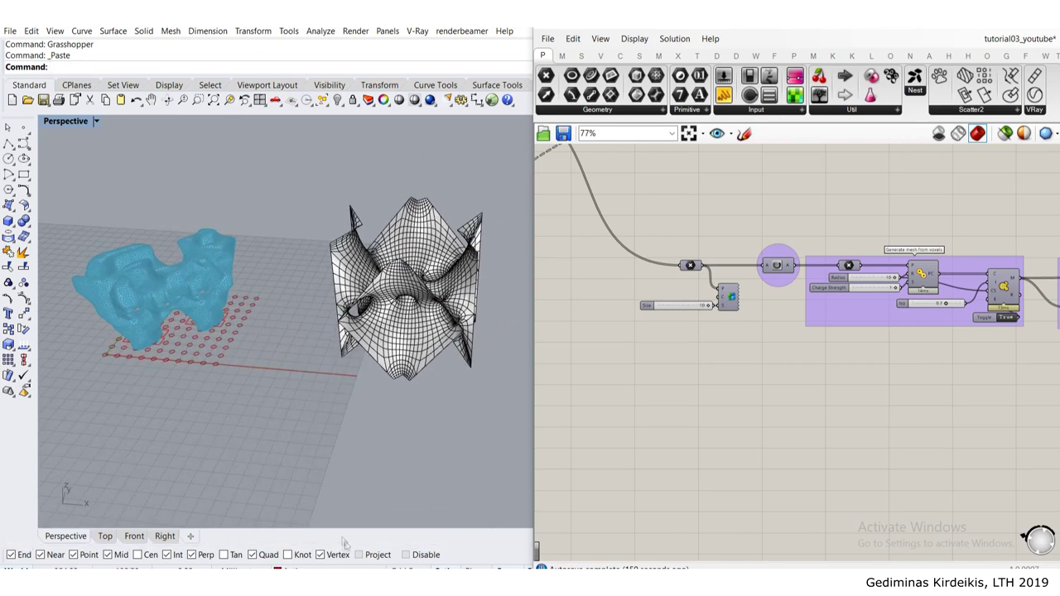
# Step: Return to the tutorial_youtube.3dm window and close it without saving the changes
pyautogui.click(419, 531)
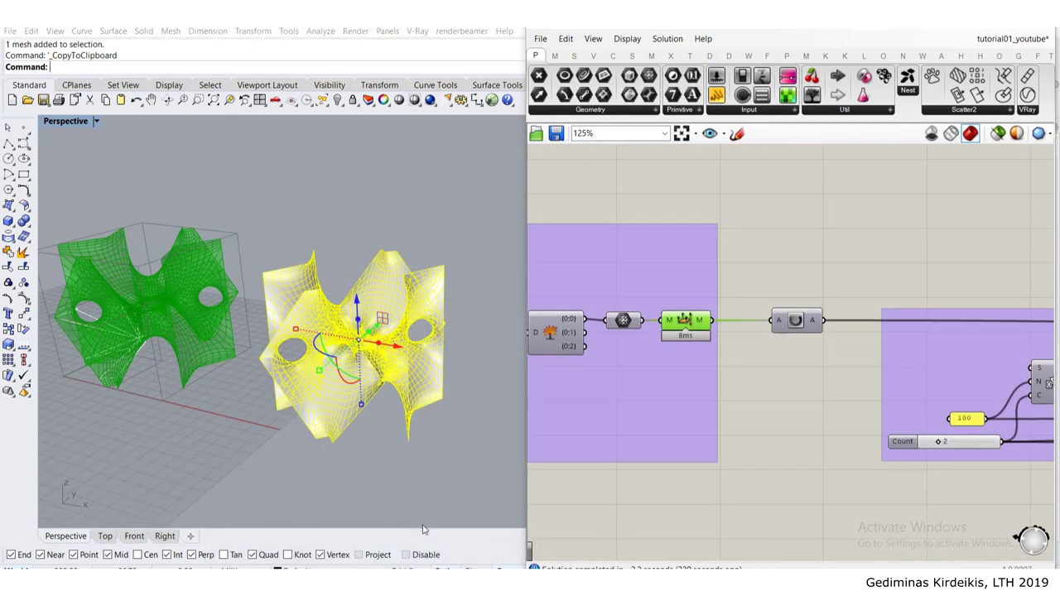
pyautogui.click(386, 213)
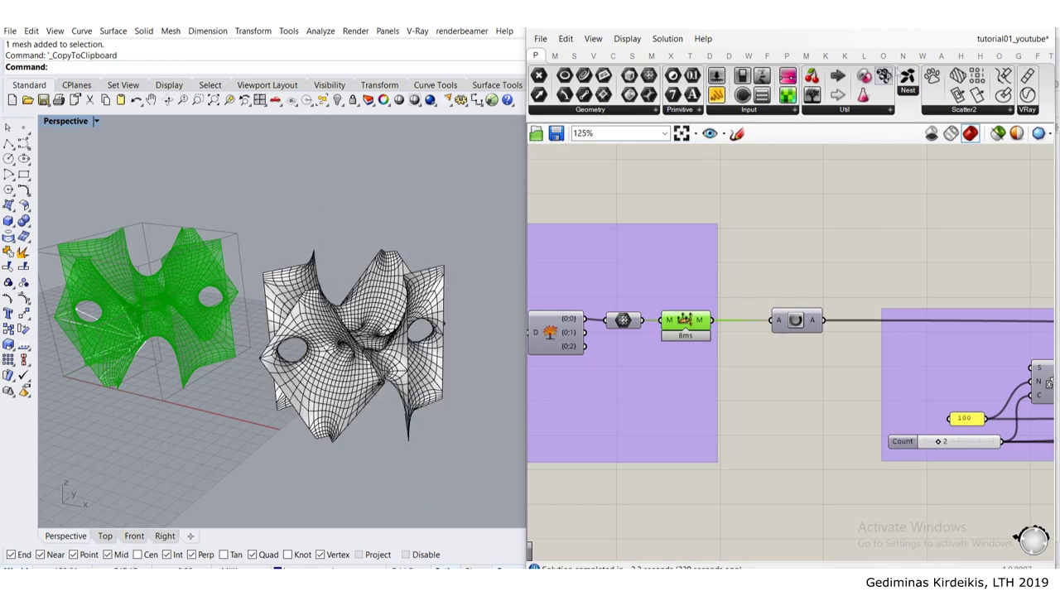
pyautogui.click(1042, 28)
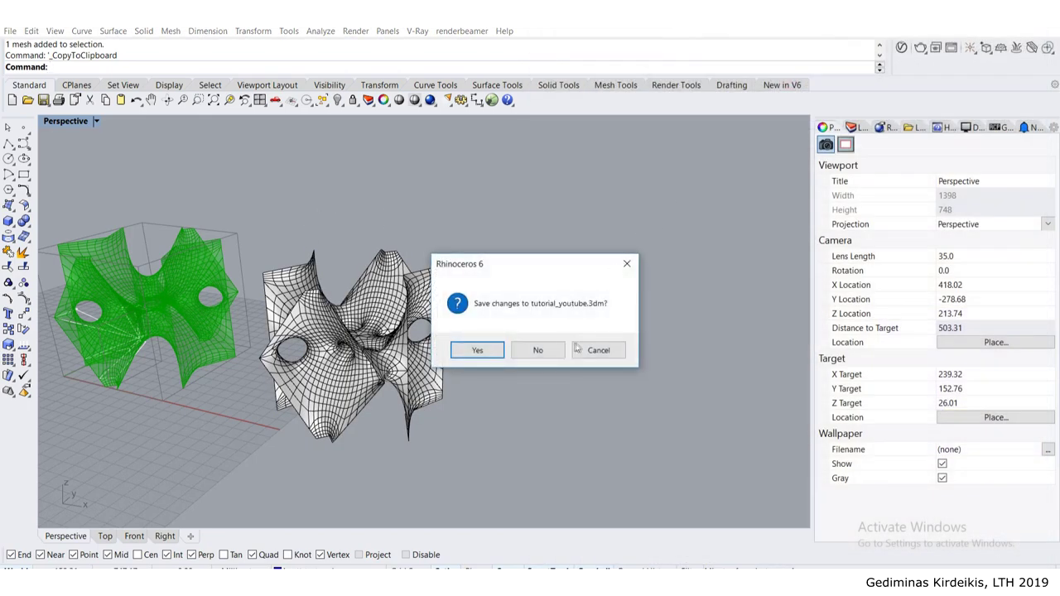
pyautogui.click(538, 348)
pyautogui.click(653, 376)
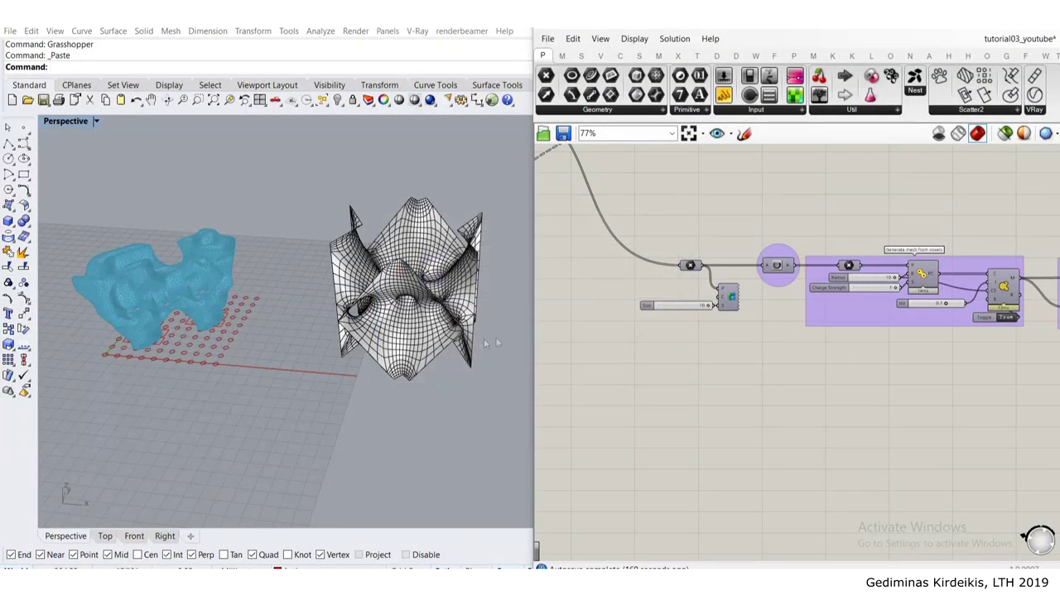
pyautogui.moveTo(484, 338); pyautogui.dragTo(394, 229, button='right')
pyautogui.scroll(3, 317, 266)
pyautogui.moveTo(265, 240); pyautogui.dragTo(217, 239, button='right')
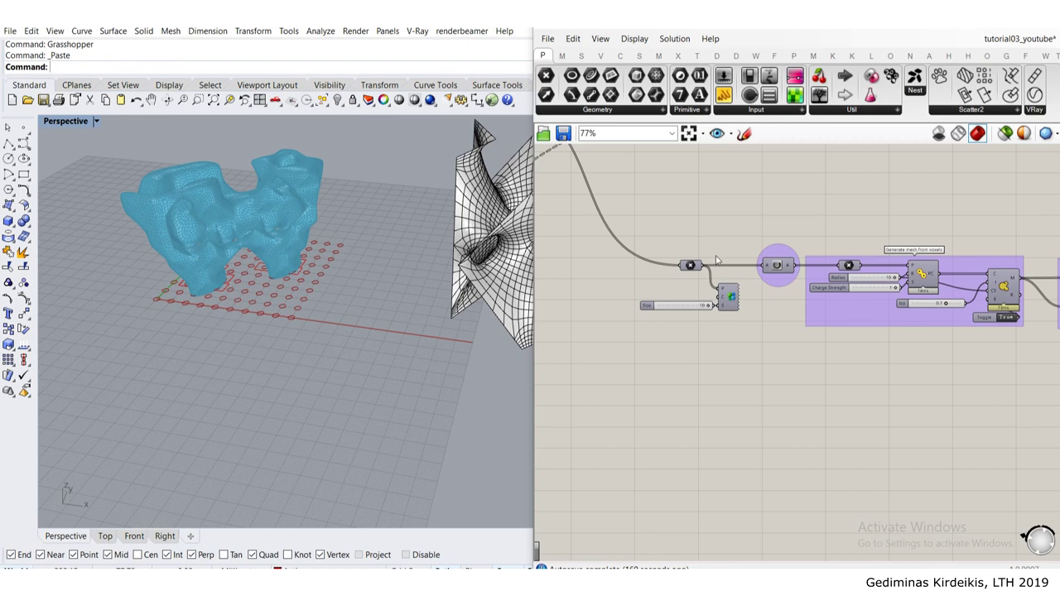
# Step: Turn on the preview of the point cloud display component fed by the Size slider
pyautogui.scroll(3, 716, 261)
pyautogui.click(672, 286)
pyautogui.press('space')
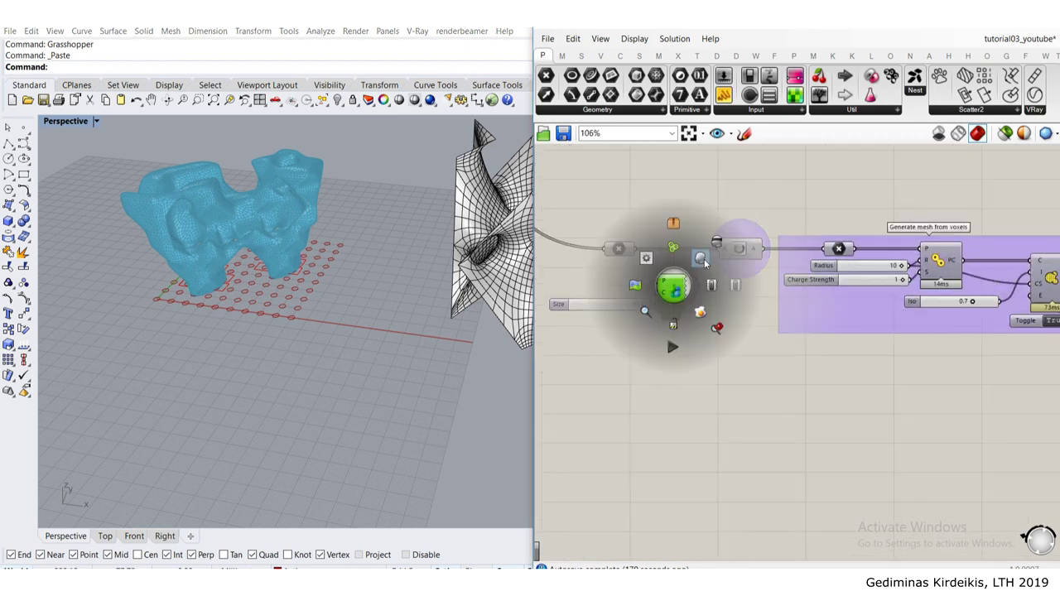
pyautogui.click(703, 261)
pyautogui.scroll(-6, 850, 305)
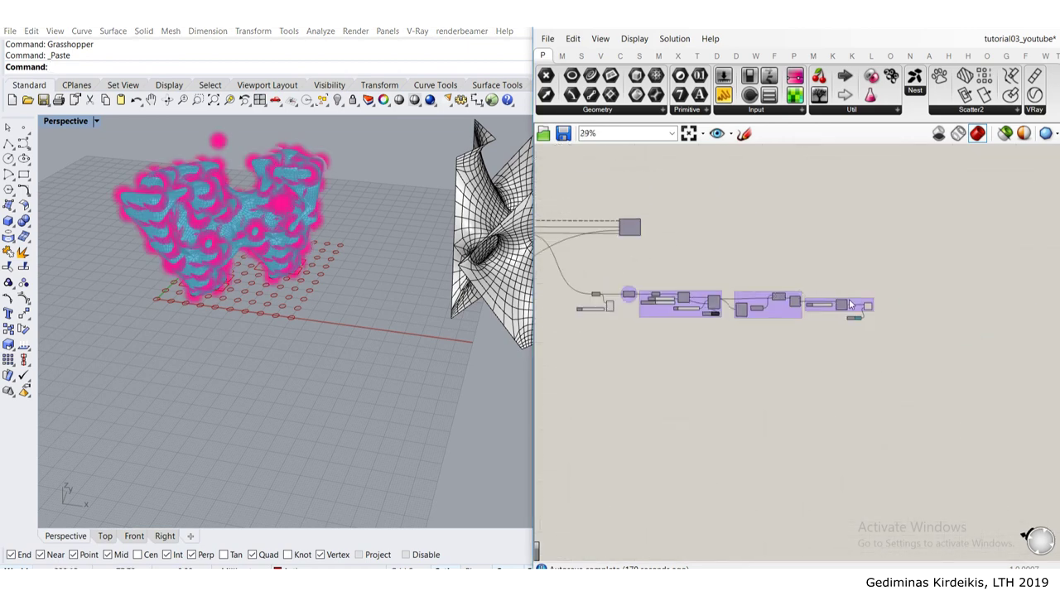
# Step: Turn off the preview of the custom preview component at the end of the Smooth result group
pyautogui.scroll(5, 856, 305)
pyautogui.click(887, 315)
pyautogui.middleClick(887, 315)
pyautogui.click(921, 287)
pyautogui.click(782, 237)
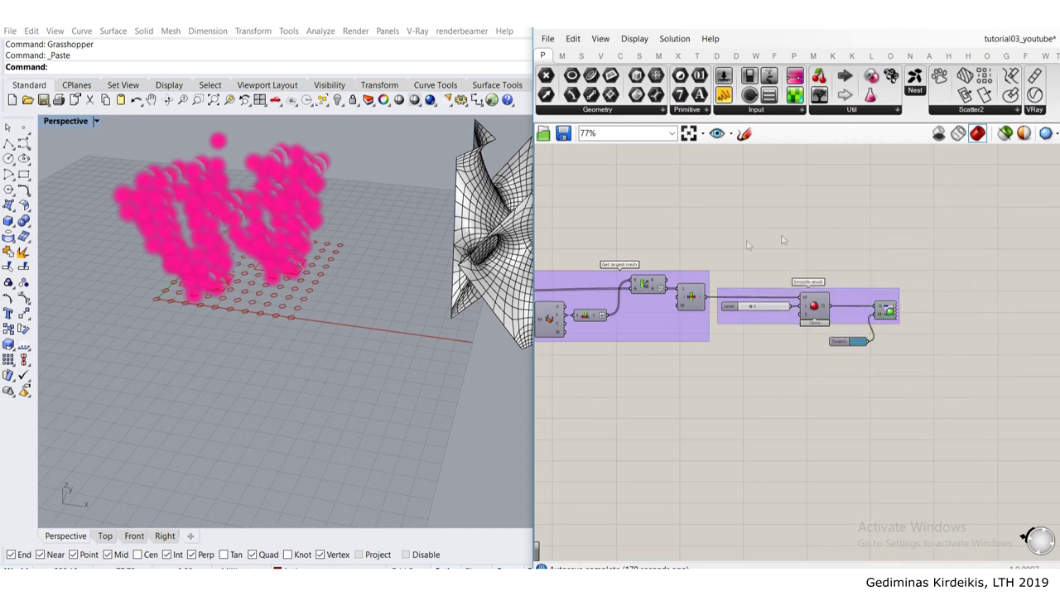
# Step: Examine the voxel point cloud on its grid and compare its scale with the pasted mesh
pyautogui.moveTo(398, 274)
pyautogui.mouseDown(button='right')
pyautogui.moveTo(424, 238)
pyautogui.moveTo(387, 289)
pyautogui.mouseUp(button='right')
pyautogui.scroll(-7, 445, 243)
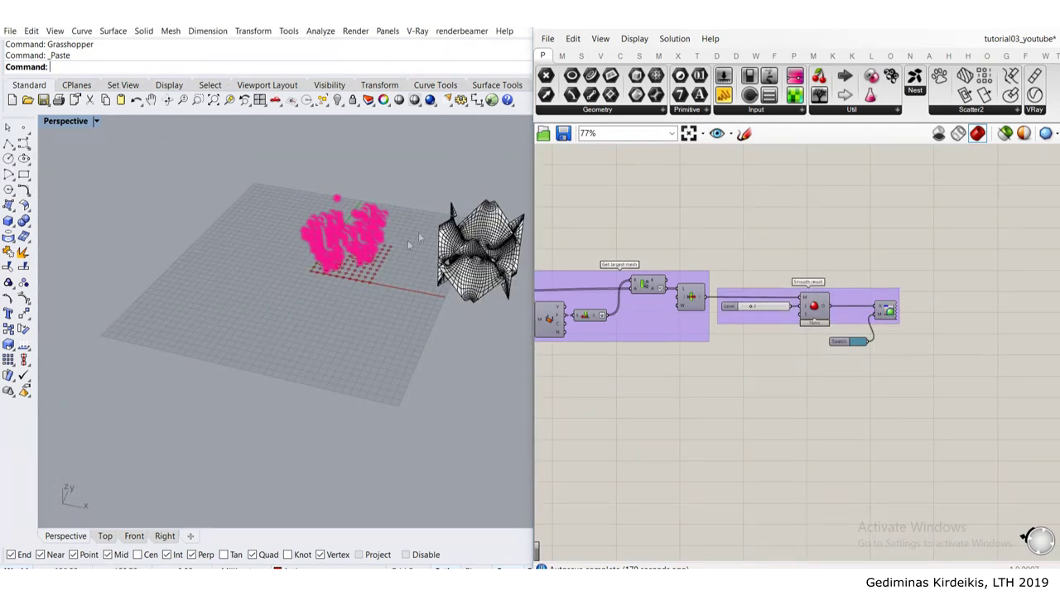
pyautogui.scroll(3, 370, 267)
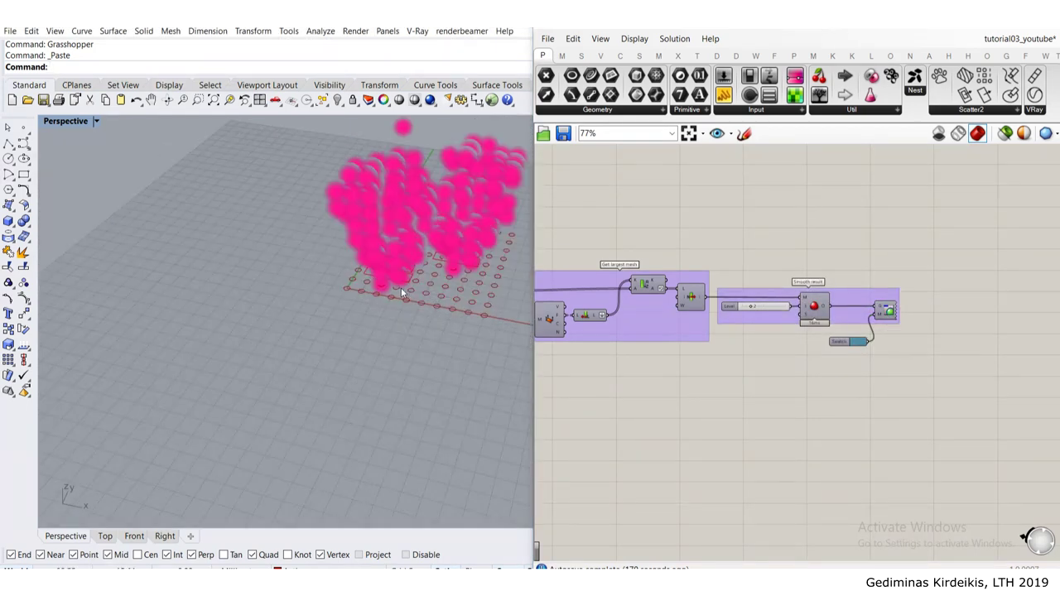
pyautogui.scroll(-2, 397, 286)
pyautogui.keyDown('shift'); pyautogui.moveTo(397, 296); pyautogui.dragTo(295, 259, button='right'); pyautogui.keyUp('shift')
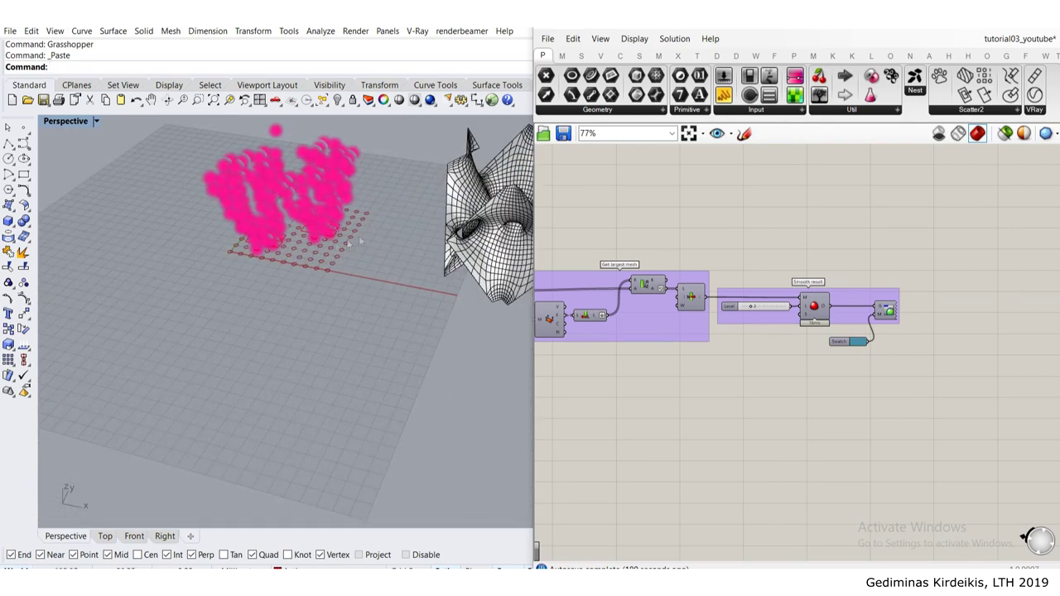
pyautogui.scroll(2, 259, 251)
pyautogui.scroll(-4, 394, 250)
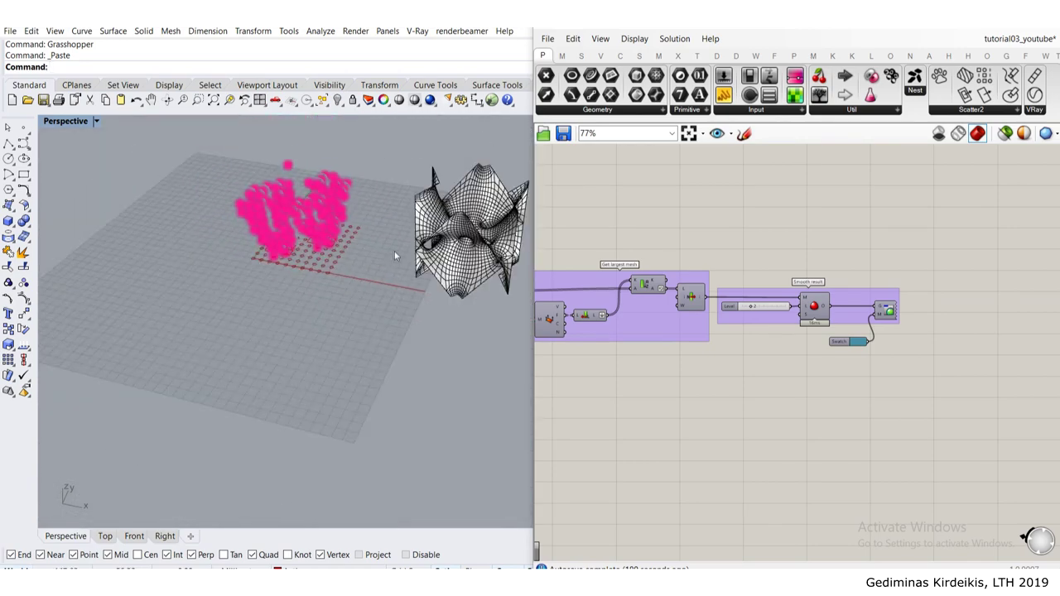
pyautogui.moveTo(356, 243); pyautogui.dragTo(313, 229, button='right')
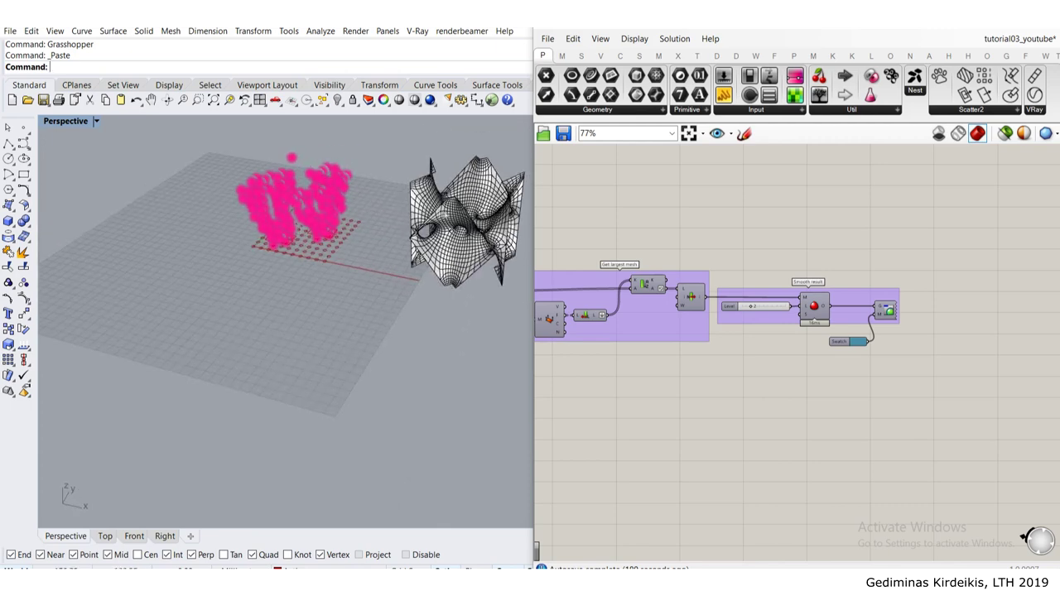
pyautogui.scroll(5, 275, 247)
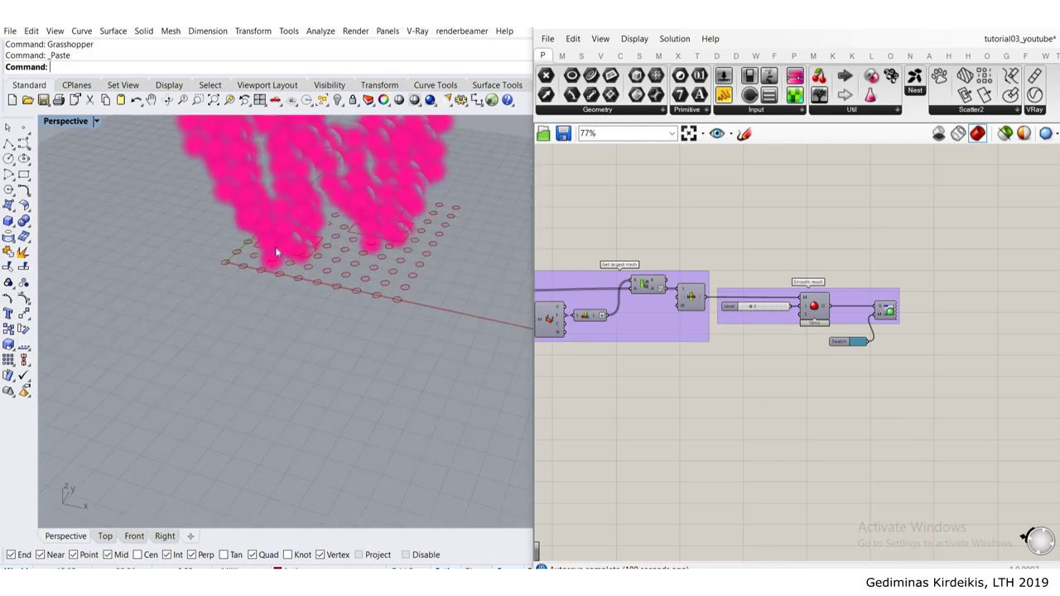
pyautogui.scroll(-3, 275, 248)
pyautogui.moveTo(288, 244); pyautogui.dragTo(292, 168, button='right')
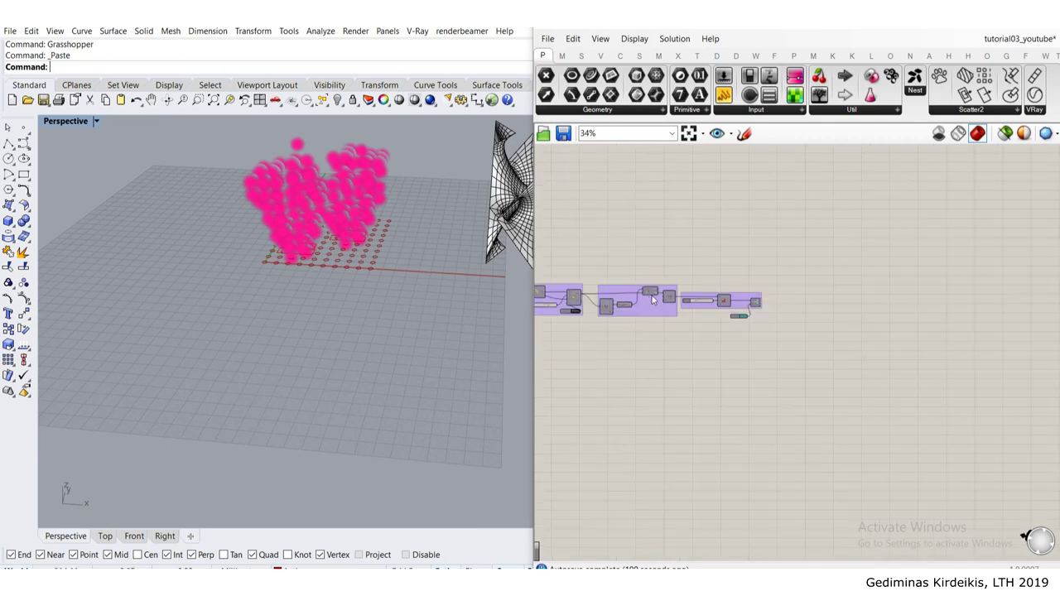
pyautogui.scroll(-6, 654, 298)
pyautogui.moveTo(398, 226); pyautogui.dragTo(365, 233, button='right')
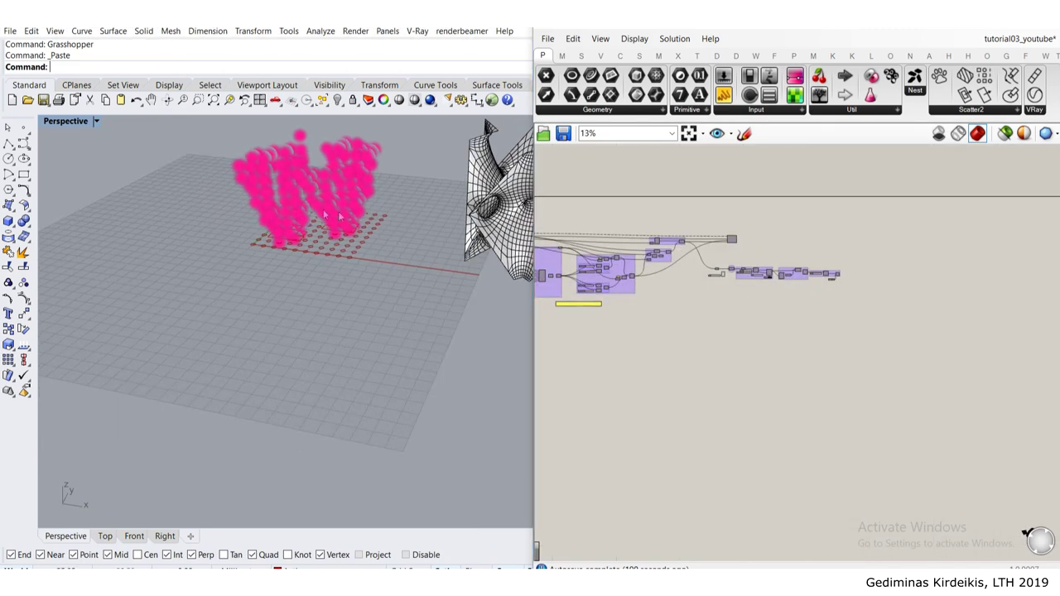
pyautogui.scroll(5, 261, 177)
pyautogui.scroll(-3, 373, 268)
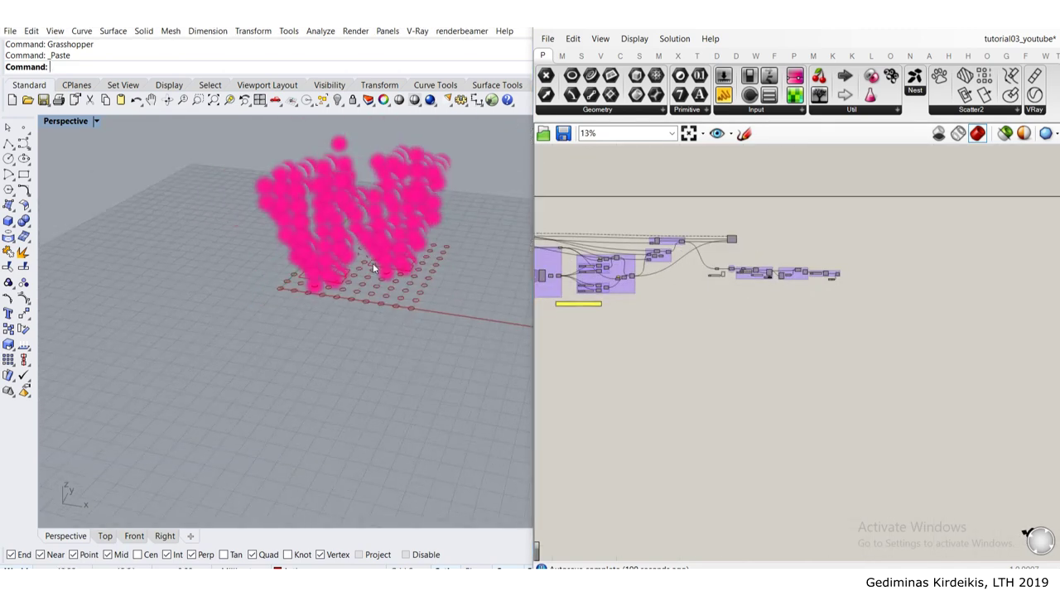
pyautogui.moveTo(372, 268); pyautogui.dragTo(255, 288, button='right')
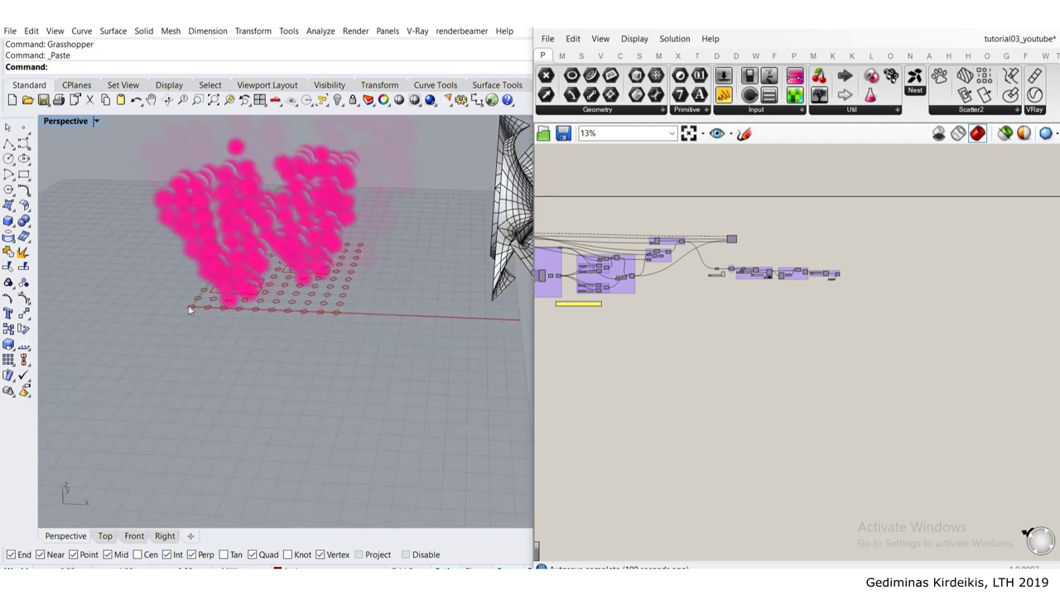
pyautogui.scroll(2, 190, 310)
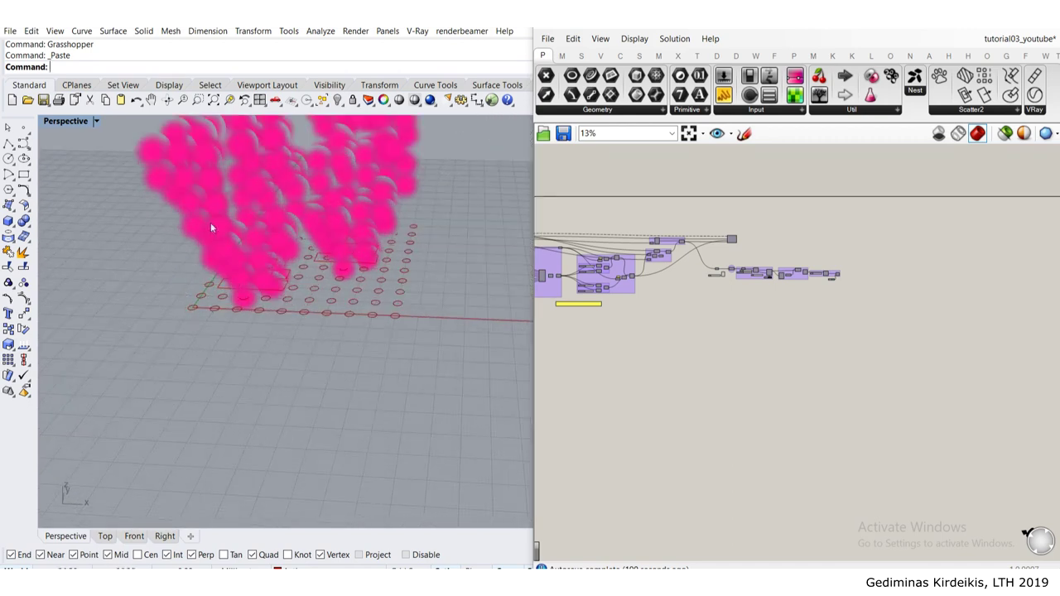
# Step: Locate the Create grid group and inspect the grid spacing slider's value
pyautogui.scroll(6, 679, 239)
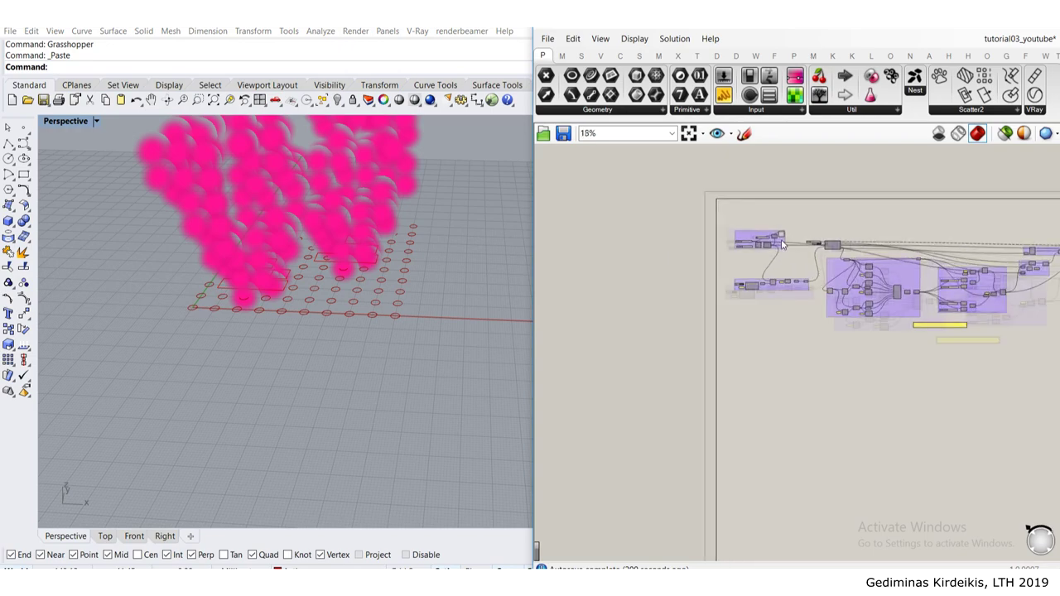
pyautogui.scroll(4, 747, 253)
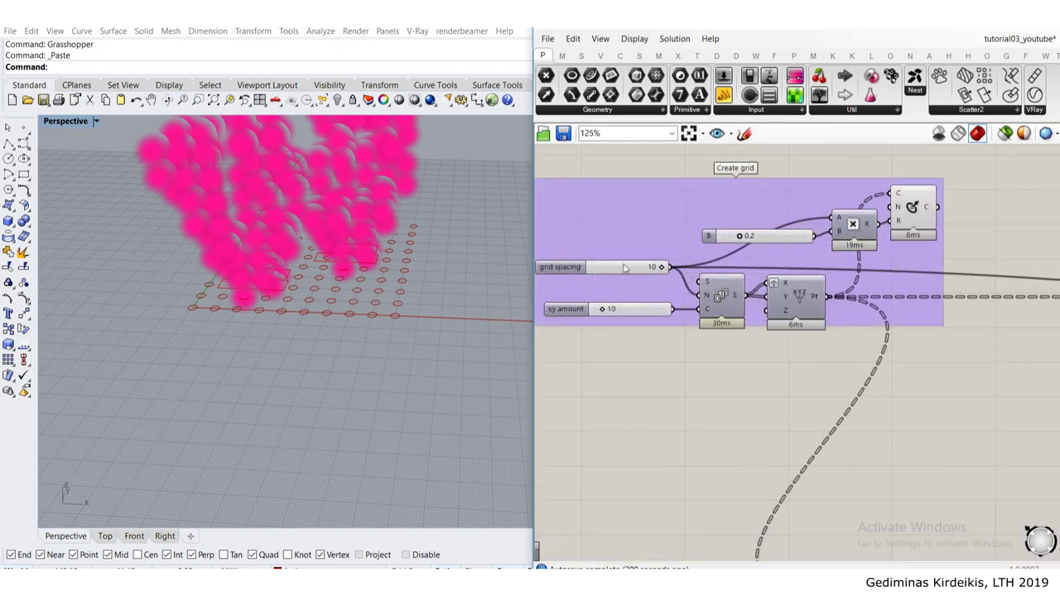
pyautogui.click(650, 296)
pyautogui.scroll(-3, 646, 290)
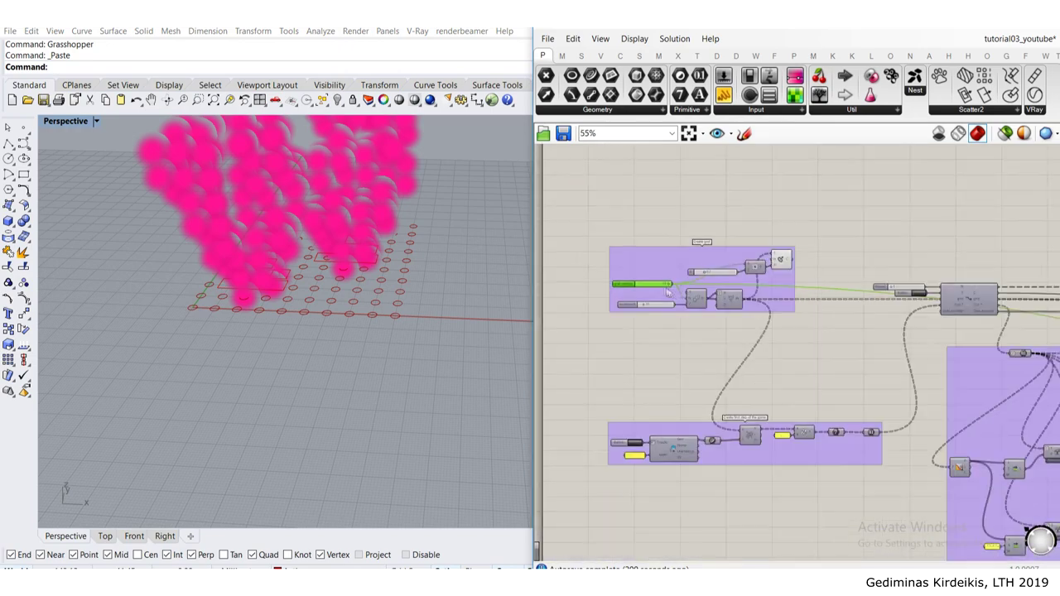
pyautogui.scroll(5, 815, 303)
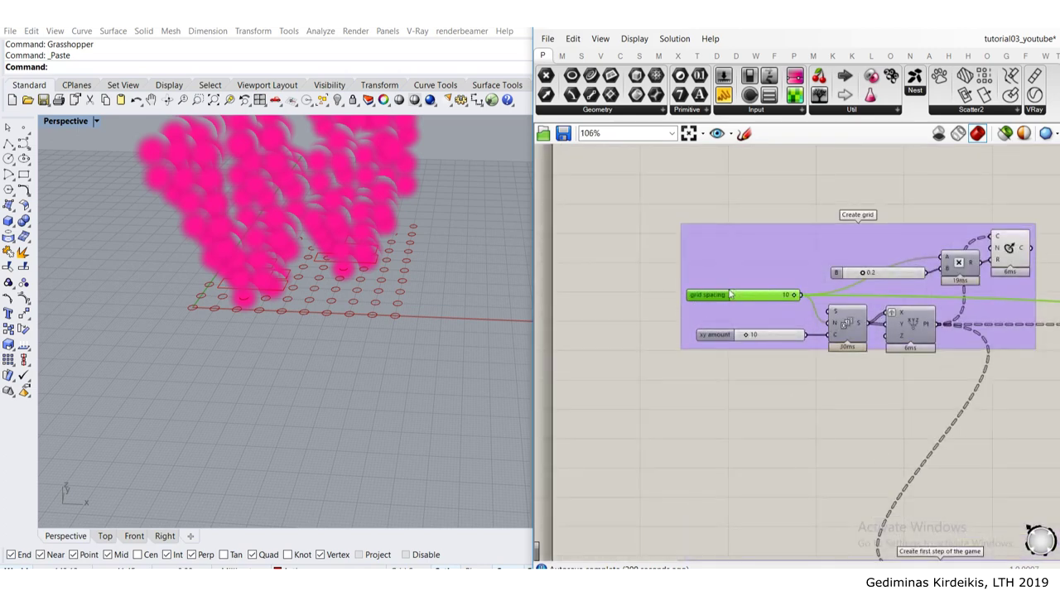
pyautogui.moveTo(789, 309); pyautogui.dragTo(797, 315)
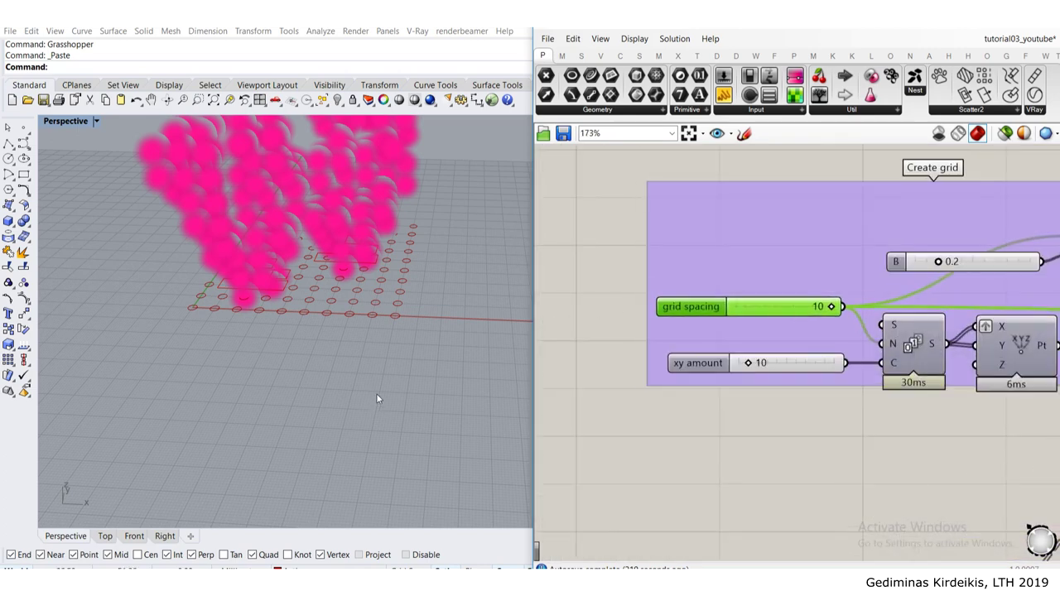
# Step: Create a bounding box around the pasted mesh
pyautogui.scroll(-3, 376, 393)
pyautogui.moveTo(371, 350)
pyautogui.keyDown('shift'); pyautogui.mouseDown(button='right')
pyautogui.moveTo(283, 339)
pyautogui.moveTo(230, 347)
pyautogui.mouseUp(button='right'); pyautogui.keyUp('shift')
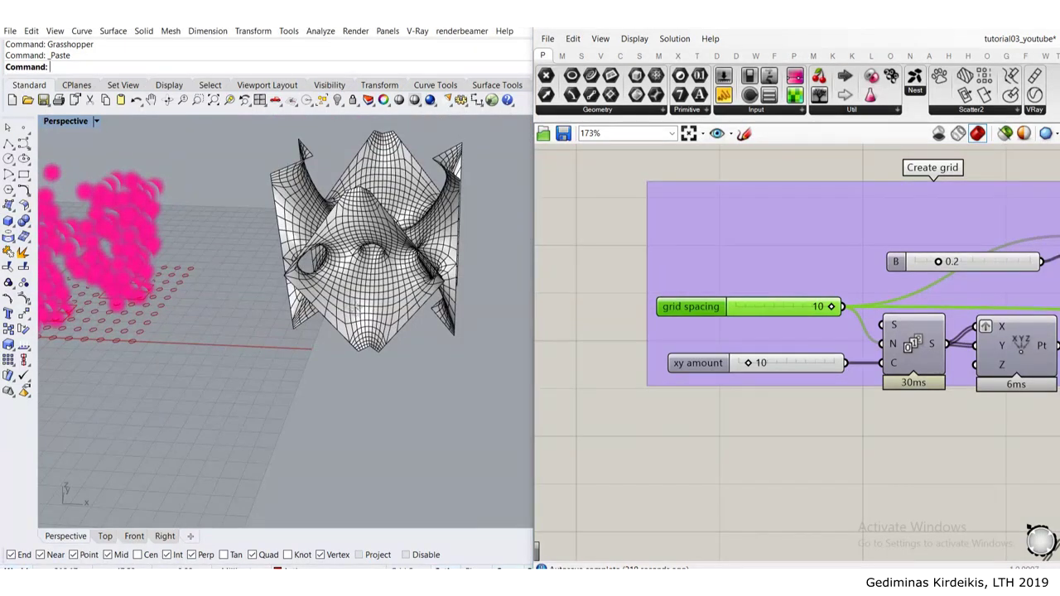
pyautogui.moveTo(356, 309); pyautogui.dragTo(339, 309, button='right')
pyautogui.scroll(3, 324, 273)
pyautogui.click(318, 263)
pyautogui.scroll(-3, 308, 255)
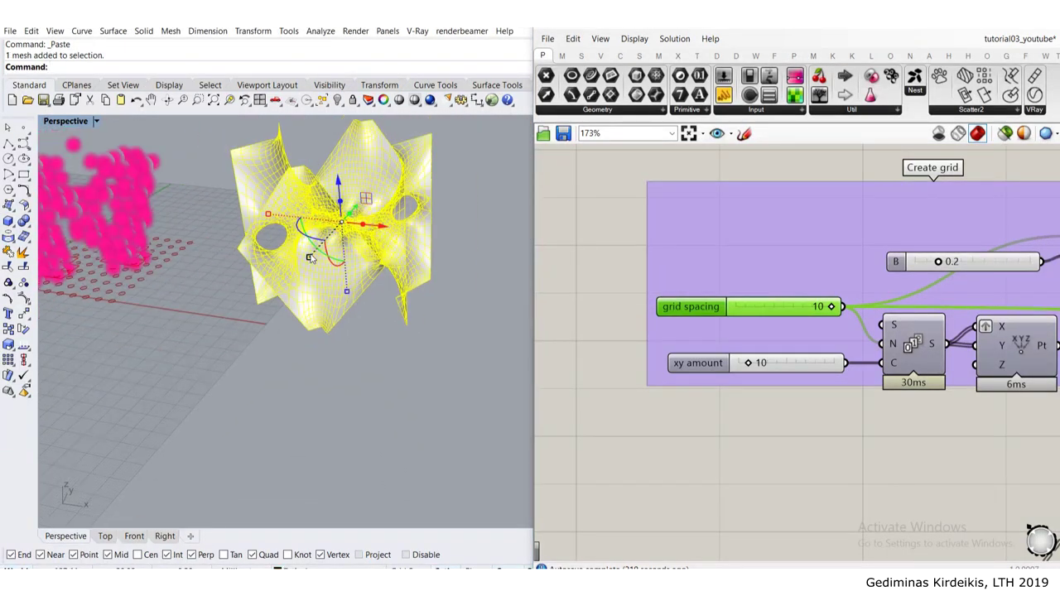
pyautogui.scroll(3, 311, 261)
pyautogui.write('S')
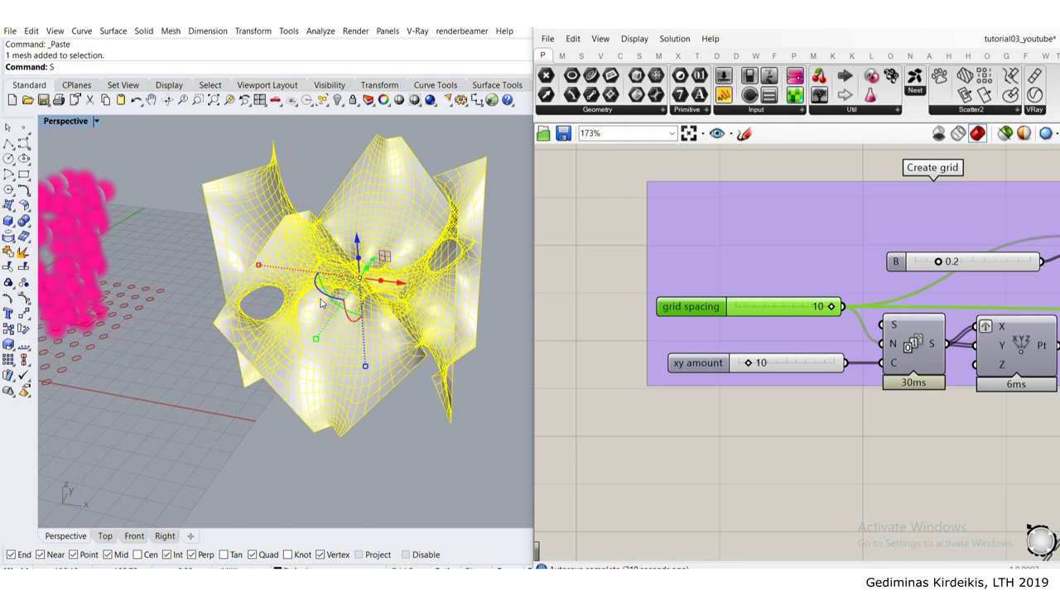
pyautogui.press('BackSpace')
pyautogui.write('B')
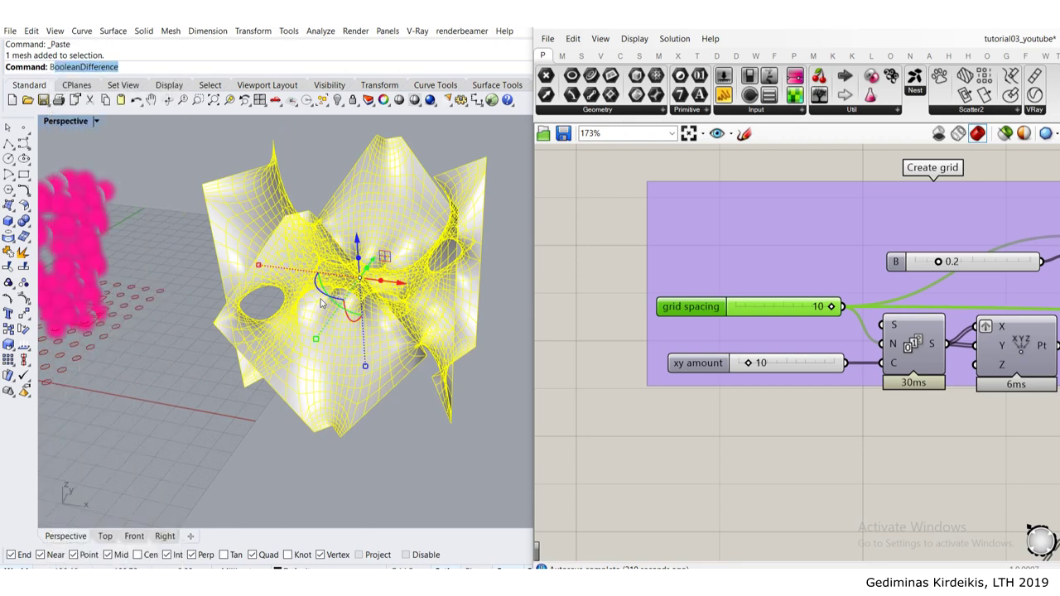
pyautogui.write('ou')
pyautogui.press('Return')
pyautogui.press('Return')
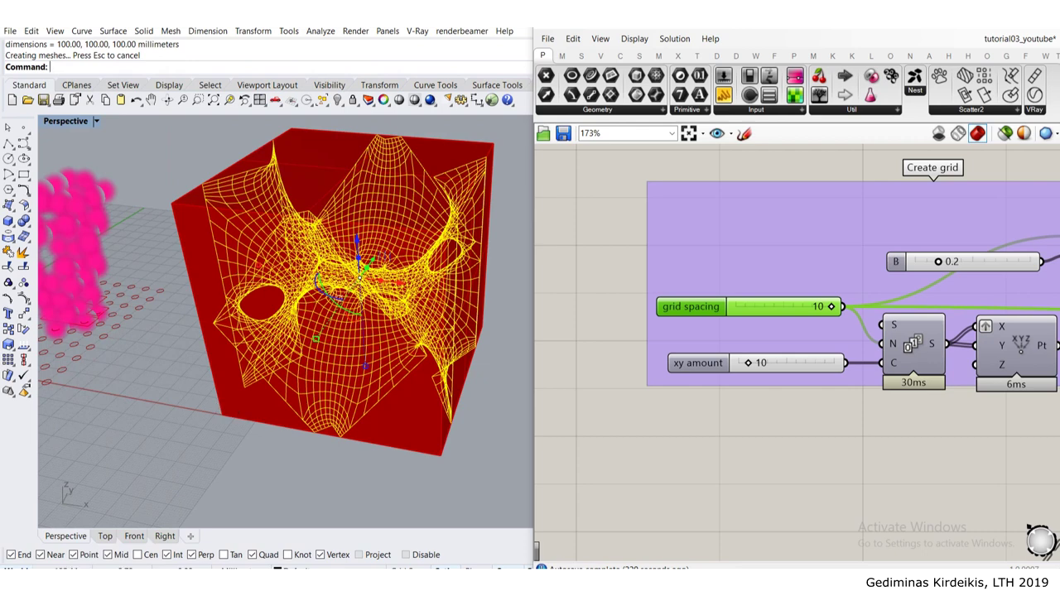
# Step: Scale the mesh from the bounding box's lower corner, reducing the reference base edge to 10 mm, and delete the bounding box
pyautogui.press('Return')
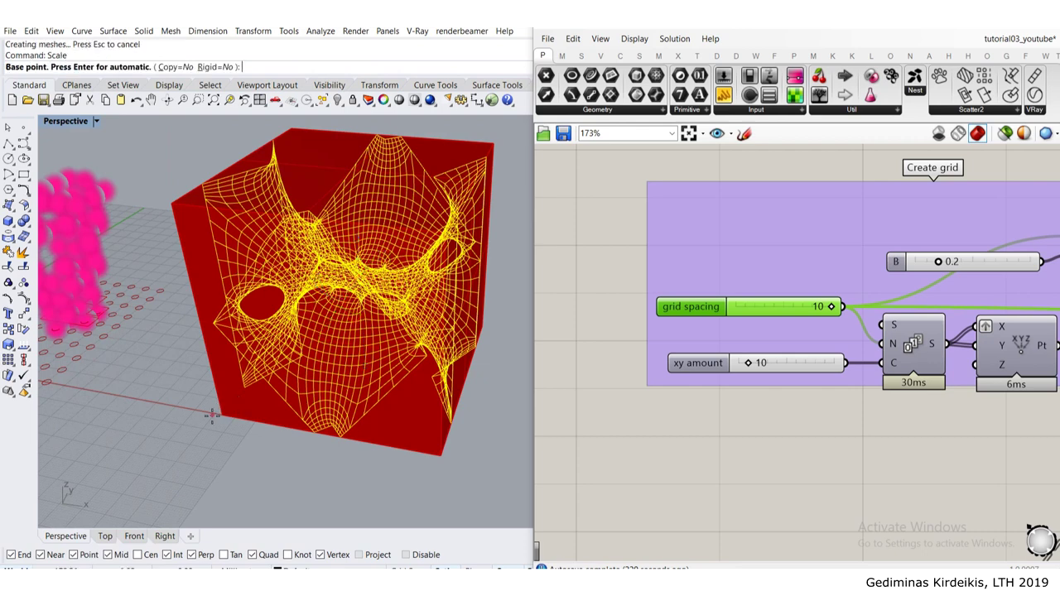
pyautogui.click(222, 414)
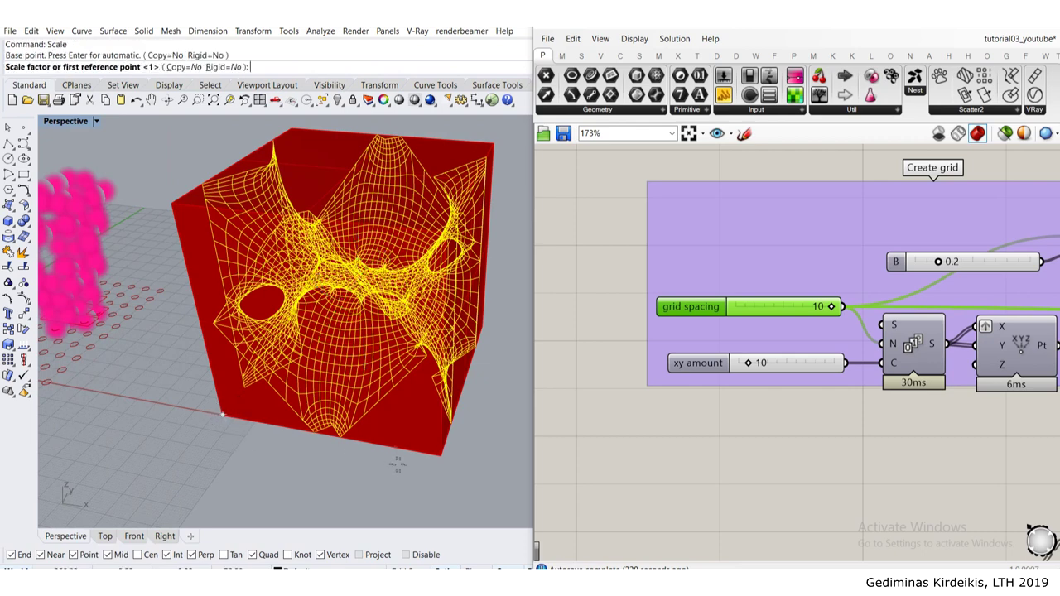
pyautogui.click(441, 453)
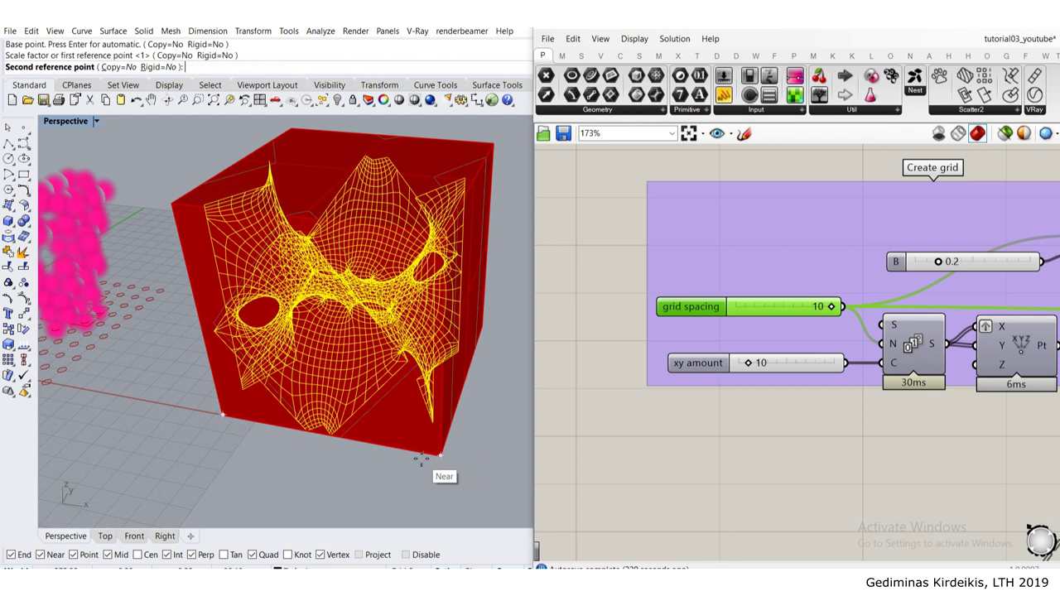
pyautogui.write('10')
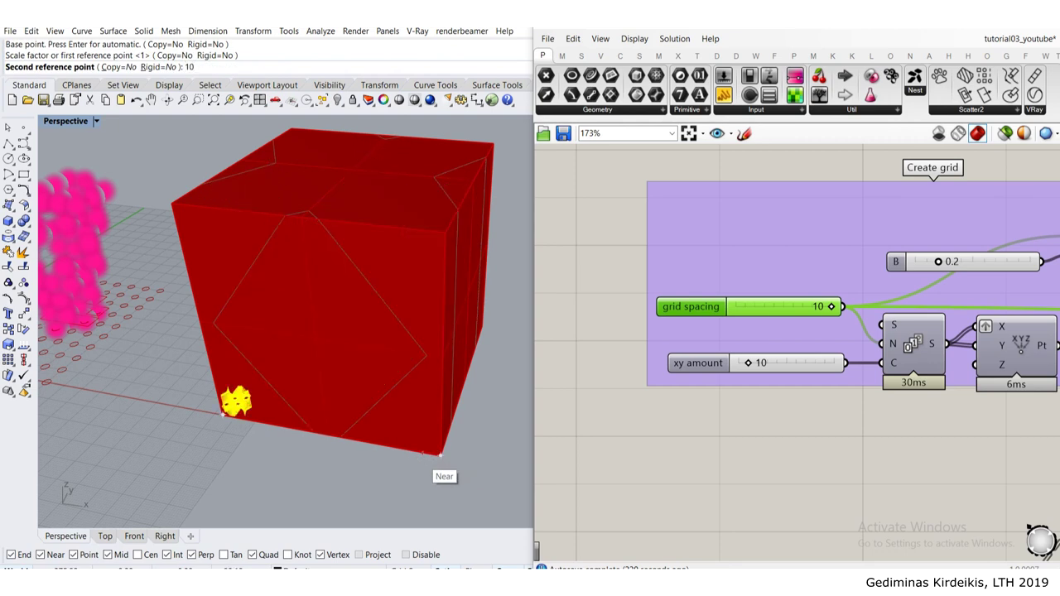
pyautogui.press('Return')
pyautogui.click(422, 415)
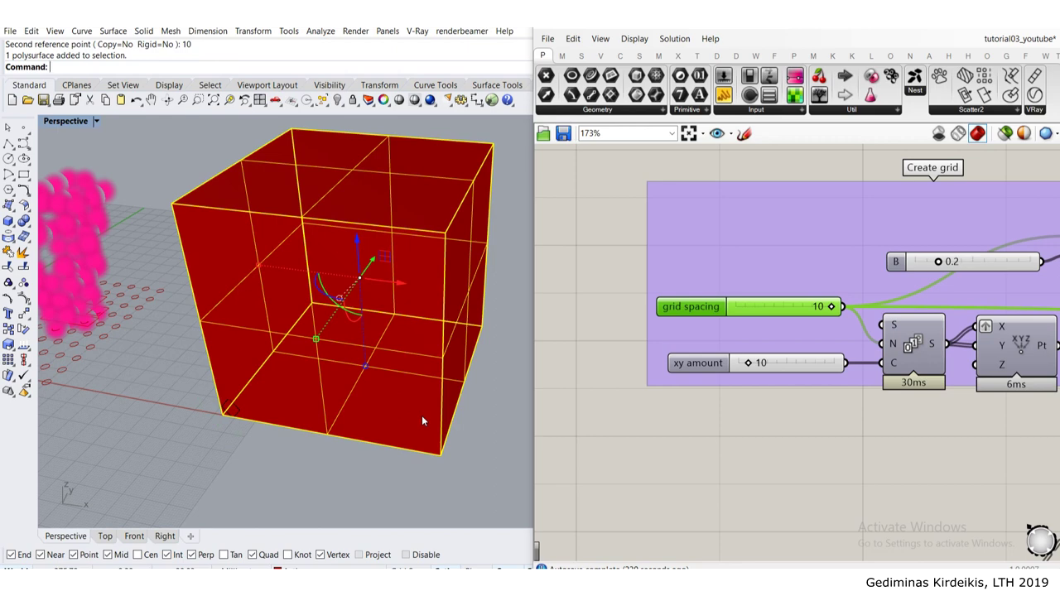
pyautogui.press('Delete')
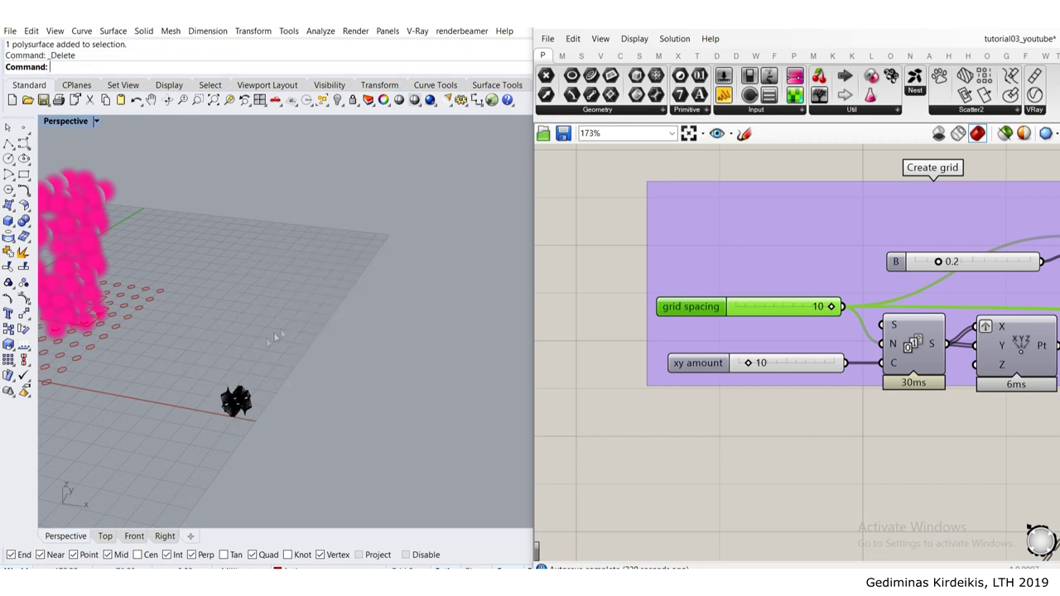
# Step: Turn the preview of the custom preview component after the Smooth result mesh back on
pyautogui.scroll(8, 214, 401)
pyautogui.scroll(-8, 281, 384)
pyautogui.moveTo(215, 407); pyautogui.dragTo(233, 341, button='right')
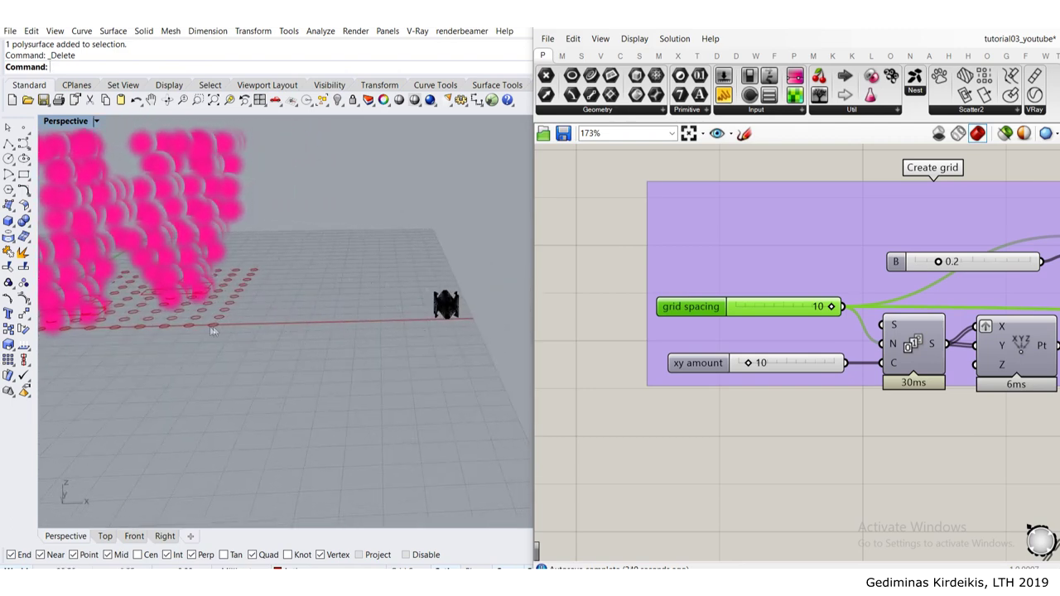
pyautogui.moveTo(172, 297); pyautogui.dragTo(316, 315, button='right')
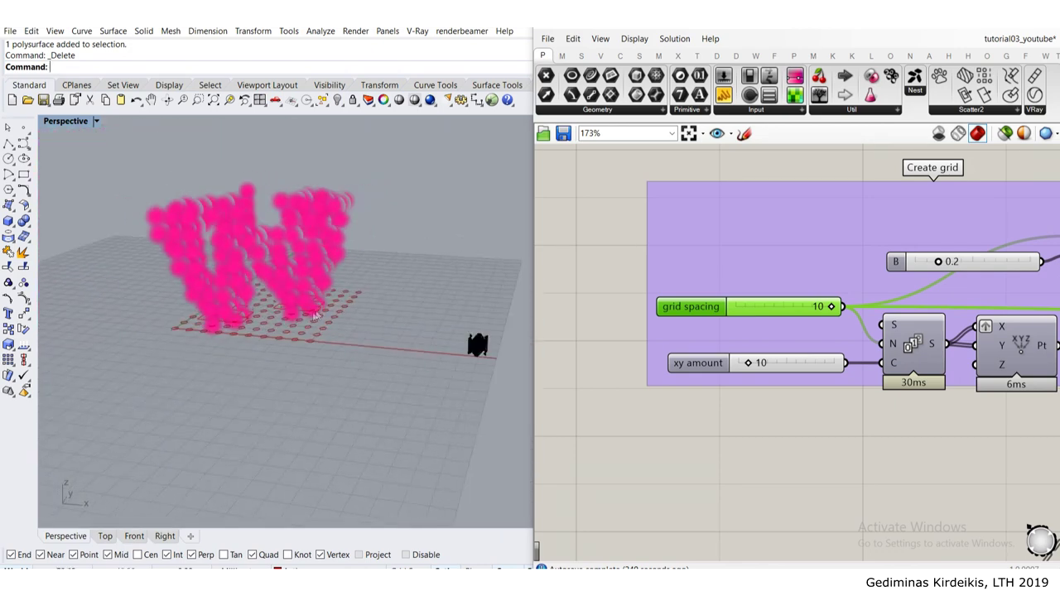
pyautogui.scroll(-10, 604, 296)
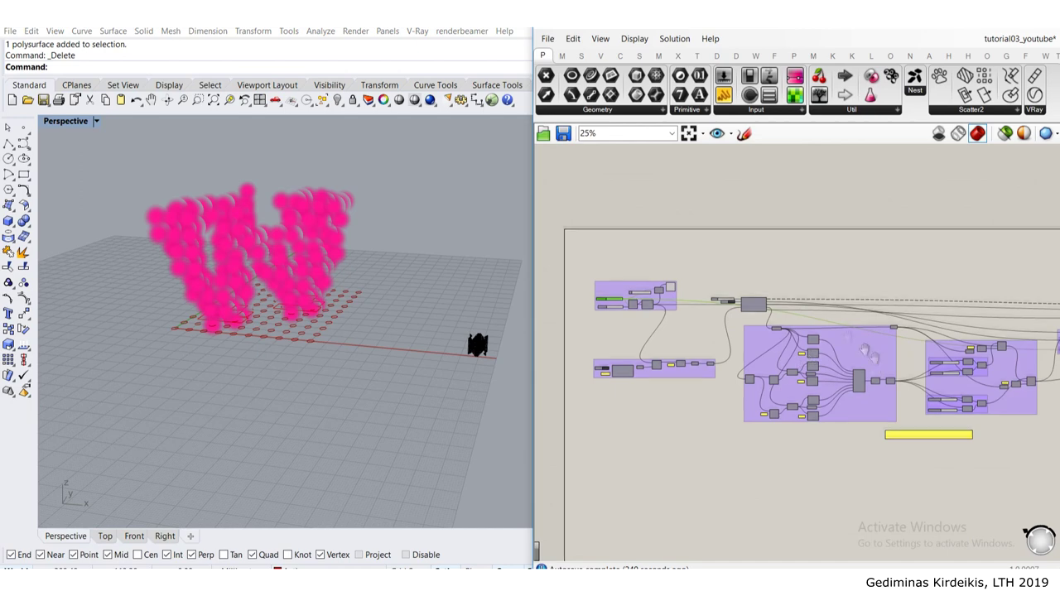
pyautogui.moveTo(1027, 401); pyautogui.dragTo(903, 310, button='right')
pyautogui.scroll(6, 919, 317)
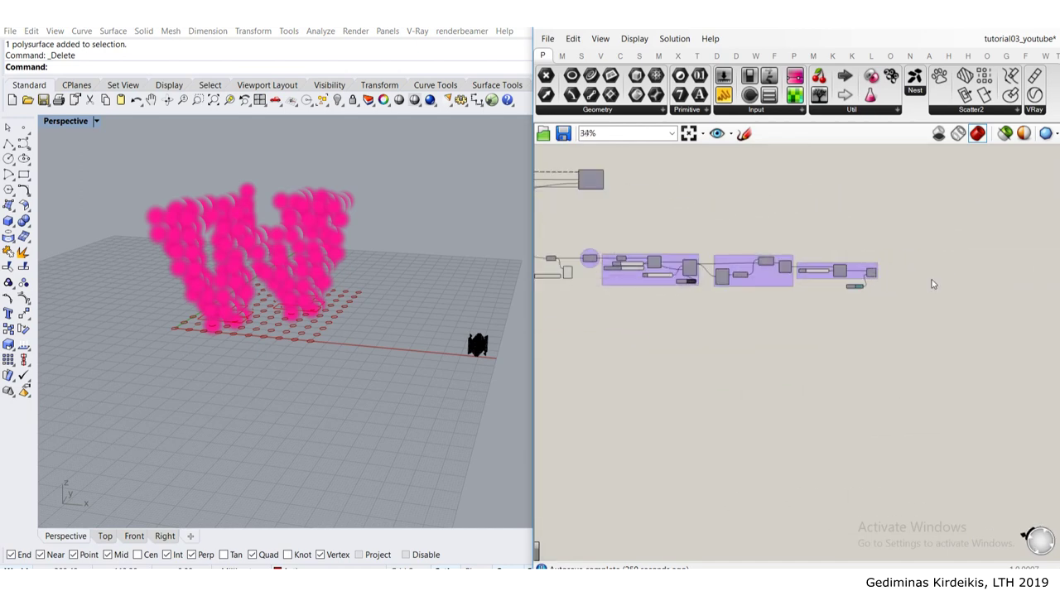
pyautogui.click(852, 258)
pyautogui.middleClick(851, 257)
pyautogui.click(877, 231)
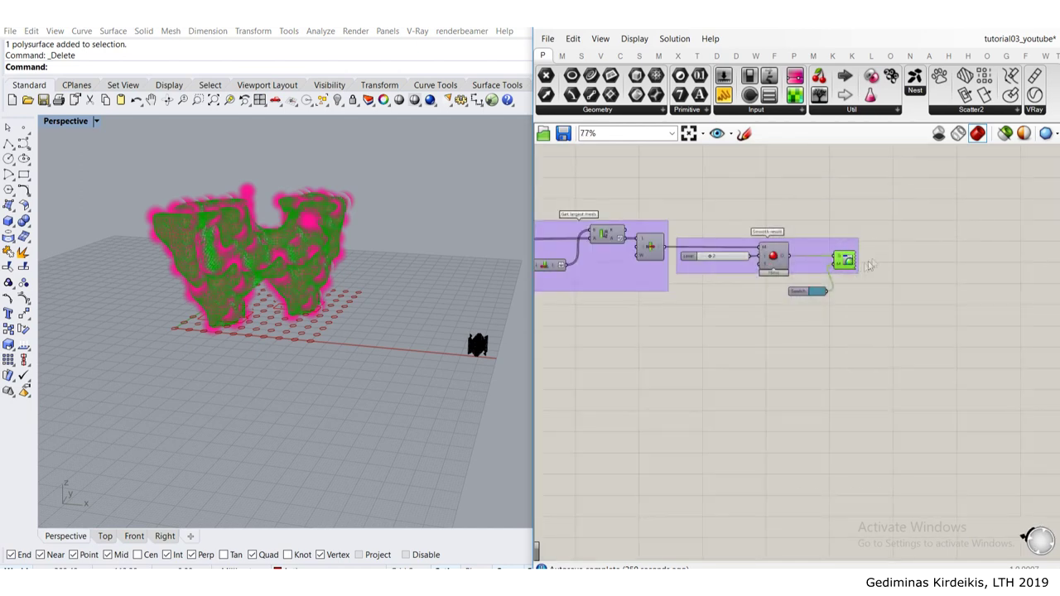
# Step: Turn off the preview of the custom preview component after the Smooth result mesh
pyautogui.middleClick(844, 258)
pyautogui.click(885, 216)
# Step: Display the voxel points from the Point parameter feeding the Fuzzy component, and hide them again after checking
pyautogui.scroll(-2, 655, 277)
pyautogui.moveTo(654, 277); pyautogui.dragTo(939, 249, button='right')
pyautogui.moveTo(588, 217); pyautogui.dragTo(757, 223, button='right')
pyautogui.scroll(6, 756, 222)
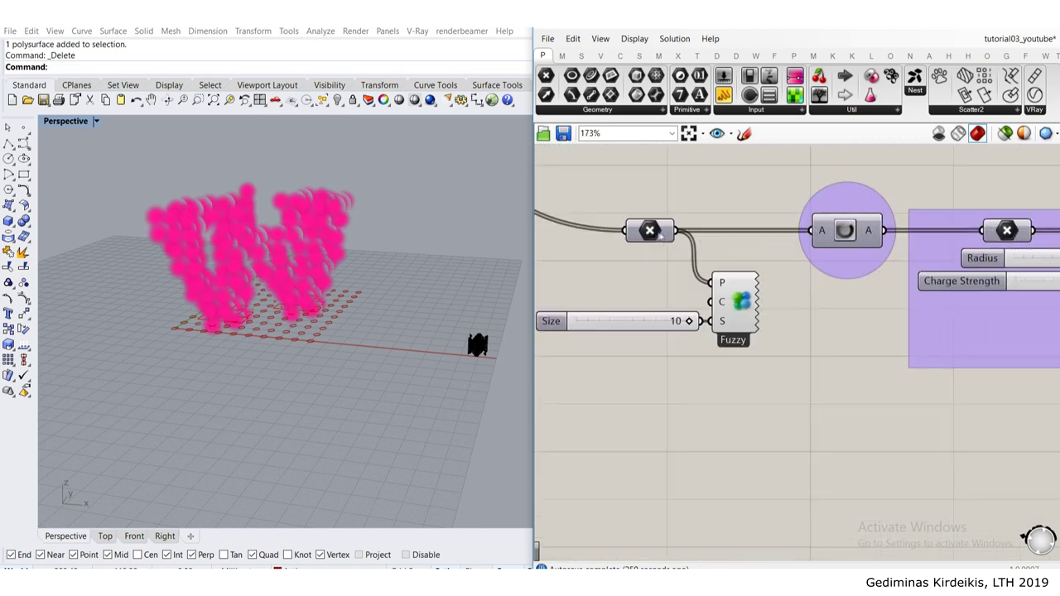
pyautogui.middleClick(651, 231)
pyautogui.click(651, 232)
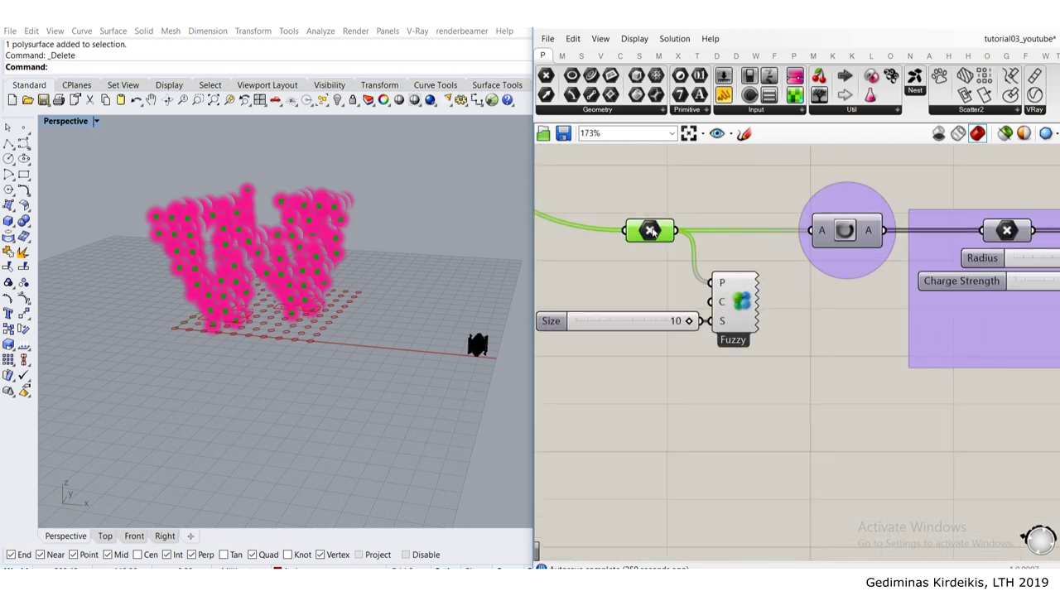
pyautogui.middleClick(651, 231)
pyautogui.click(689, 203)
pyautogui.moveTo(787, 385); pyautogui.dragTo(638, 296)
pyautogui.click(786, 402)
# Step: Add a Data Dam below the Fuzzy component and feed it from the existing Point parameter
pyautogui.moveTo(787, 404); pyautogui.dragTo(742, 292, button='right')
pyautogui.doubleClick(745, 371)
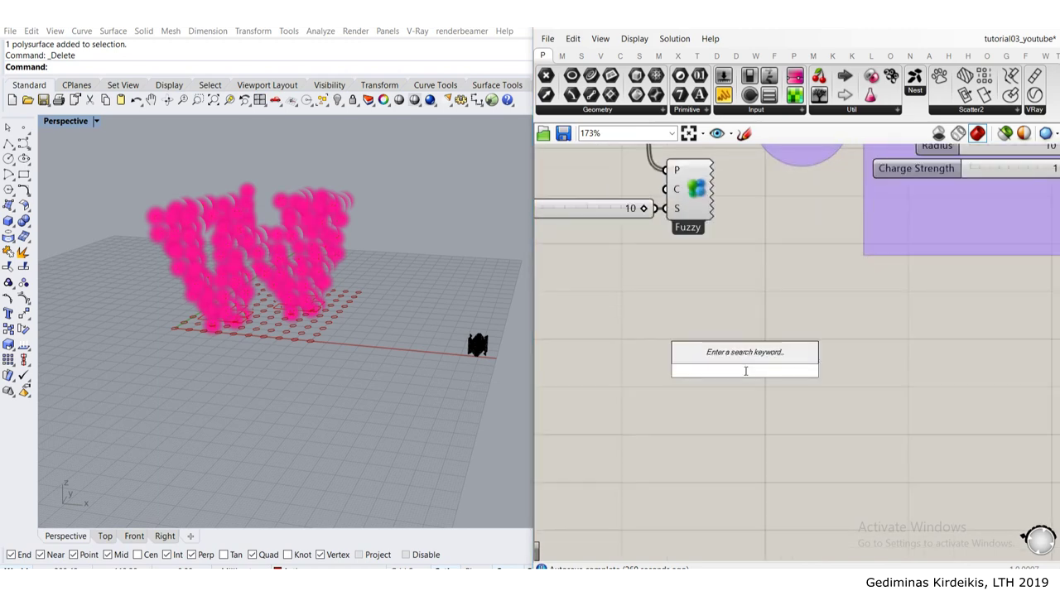
pyautogui.write('data')
pyautogui.press('Up')
pyautogui.press('Up')
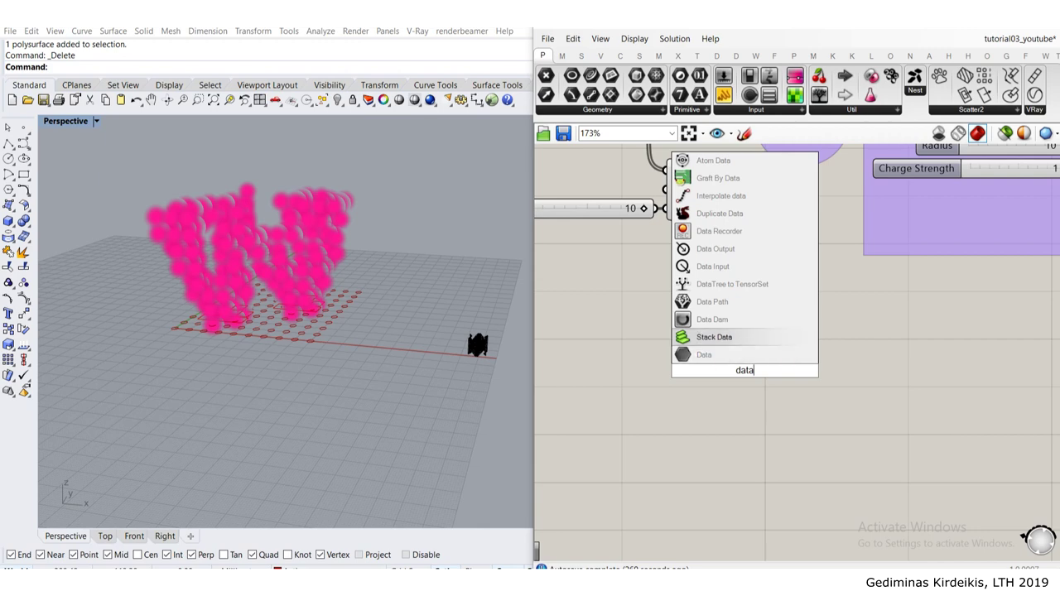
pyautogui.press('Return')
pyautogui.scroll(-3, 715, 374)
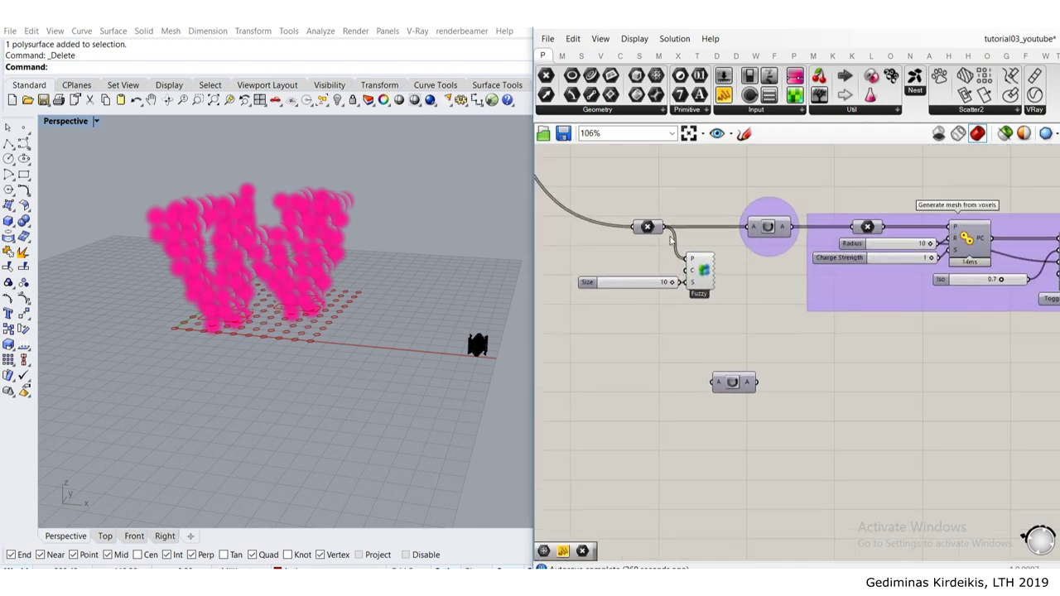
pyautogui.moveTo(693, 284); pyautogui.dragTo(745, 422)
pyautogui.moveTo(748, 383); pyautogui.dragTo(778, 439)
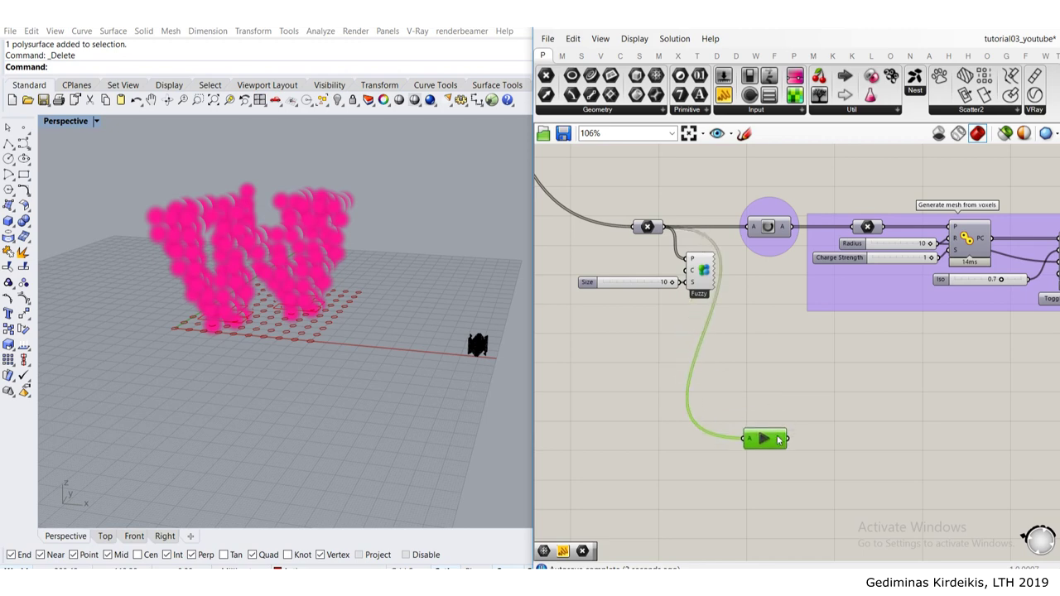
# Step: Group the new Data Dam on its own and give the group a blob outline
pyautogui.moveTo(793, 392); pyautogui.dragTo(774, 328, button='right')
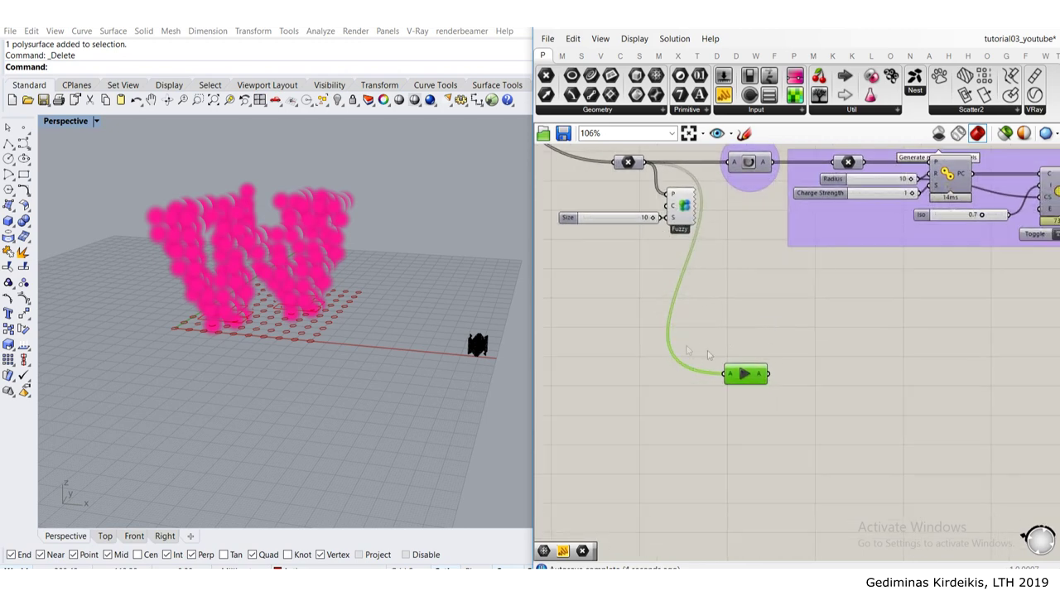
pyautogui.moveTo(655, 345); pyautogui.dragTo(570, 317, button='right')
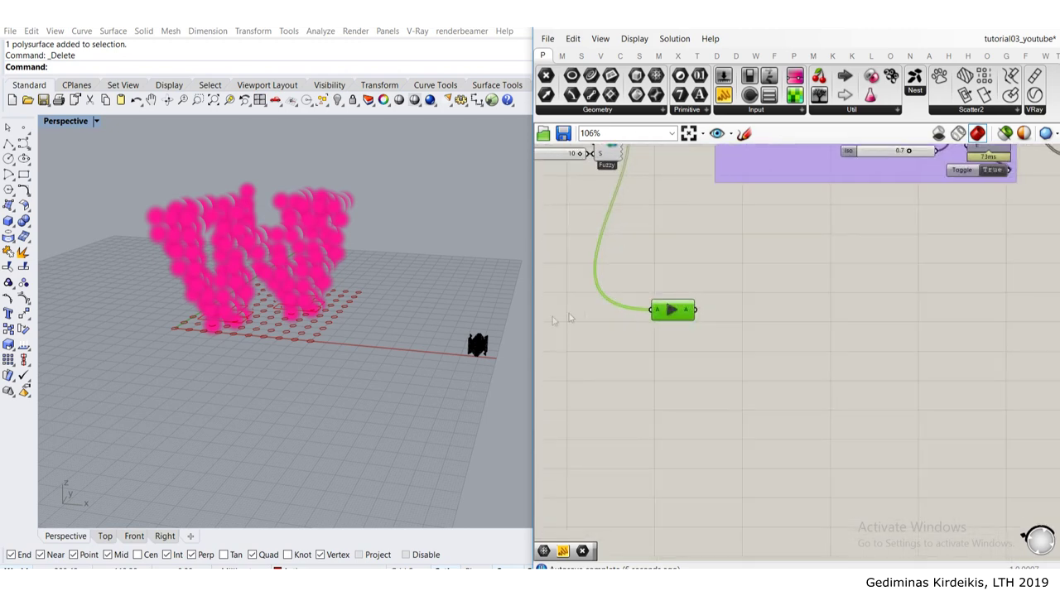
pyautogui.scroll(2, 671, 330)
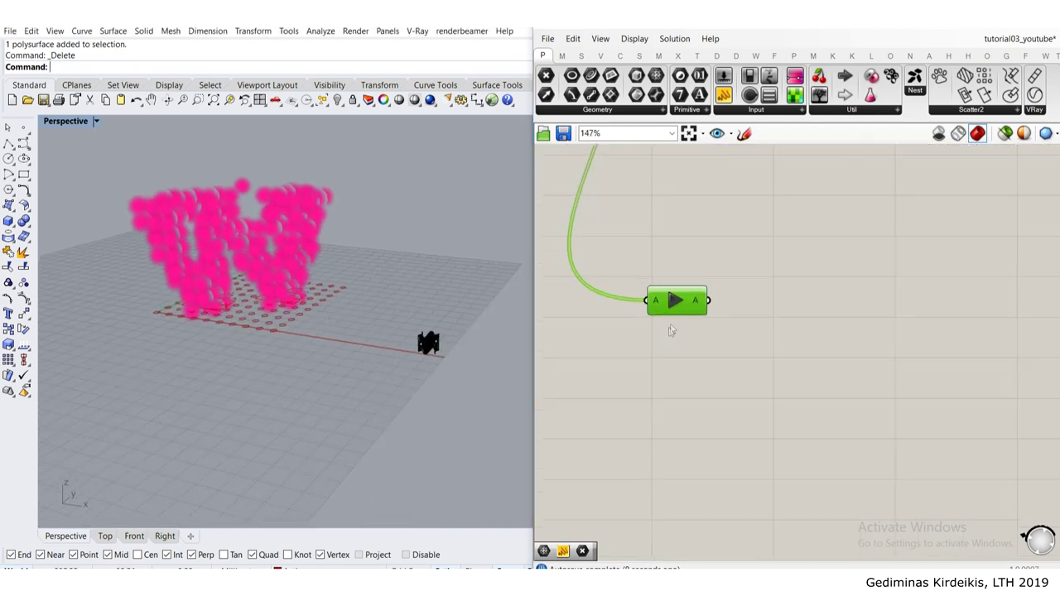
pyautogui.middleClick(700, 303)
pyautogui.click(688, 251)
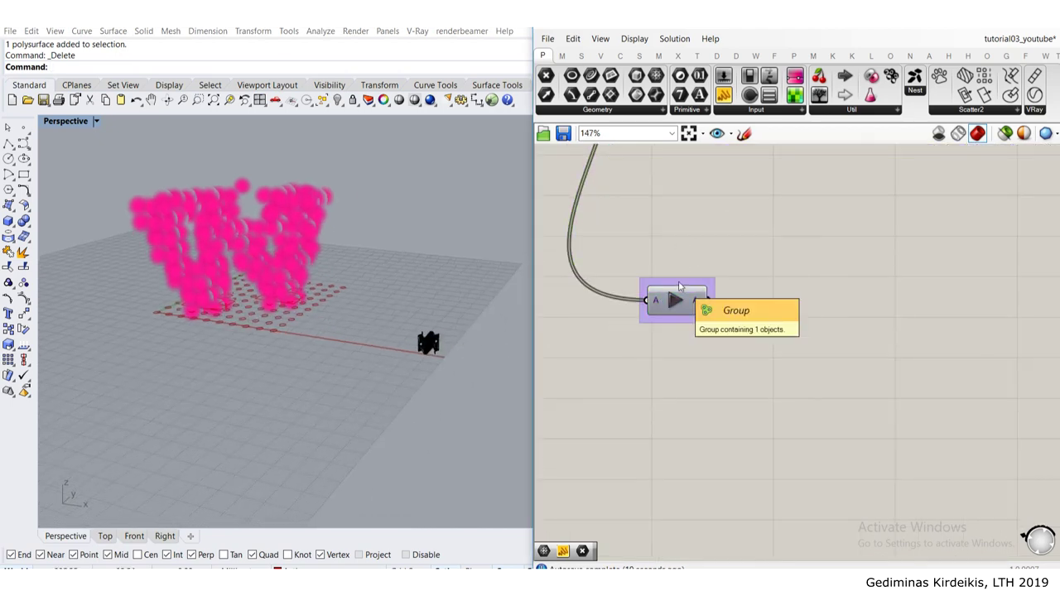
pyautogui.doubleClick(679, 281)
pyautogui.scroll(3, 640, 294)
pyautogui.doubleClick(642, 251)
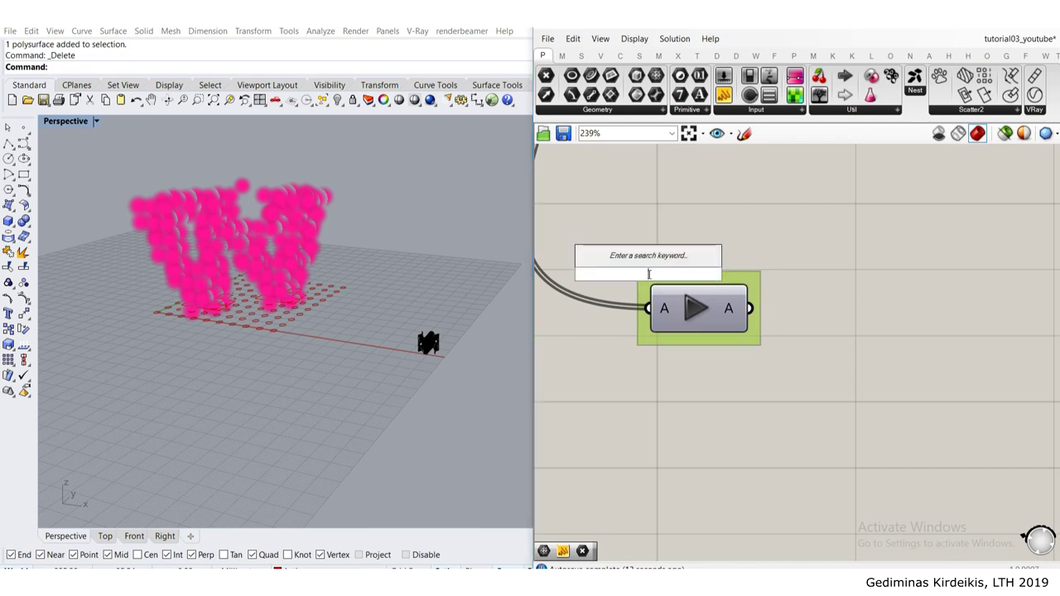
pyautogui.rightClick(650, 287)
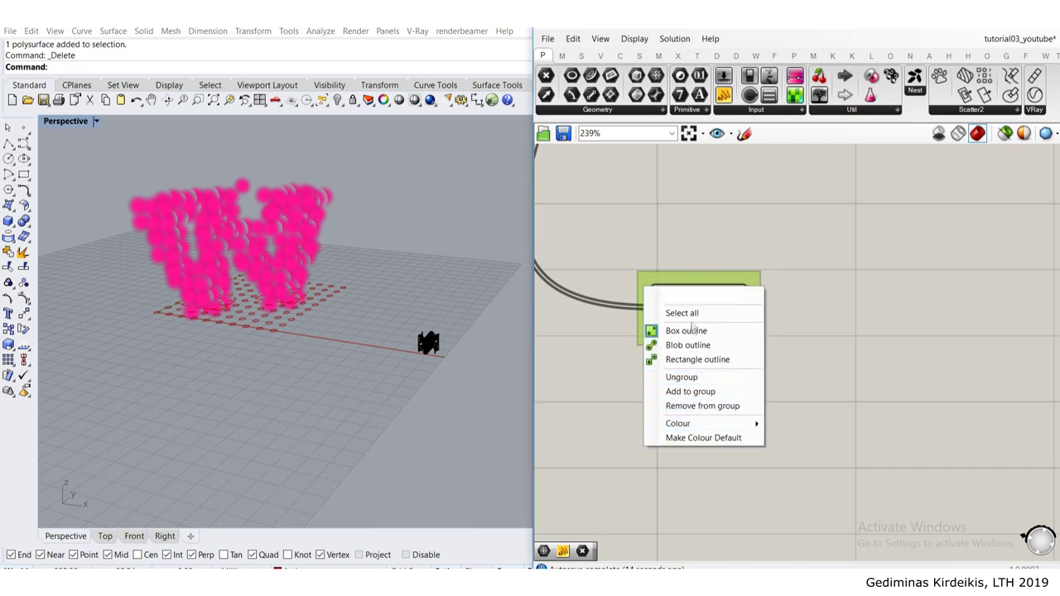
pyautogui.click(688, 347)
pyautogui.click(640, 246)
pyautogui.scroll(-4, 639, 249)
pyautogui.moveTo(656, 252); pyautogui.dragTo(659, 295, button='right')
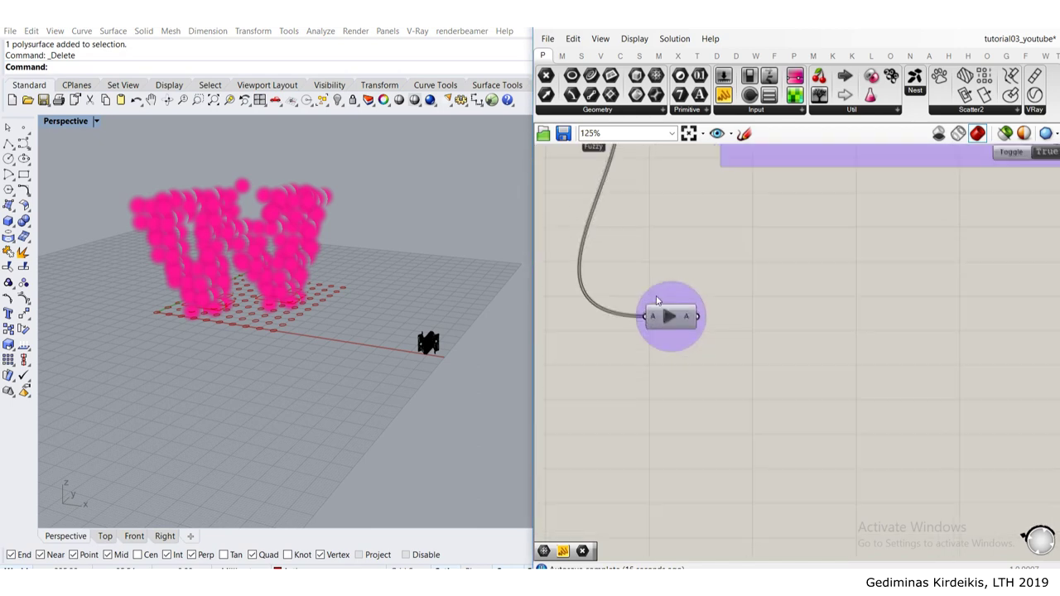
# Step: Release the data through the new Data Dam and connect its output to a new Point parameter
pyautogui.scroll(2, 670, 332)
pyautogui.doubleClick(752, 313)
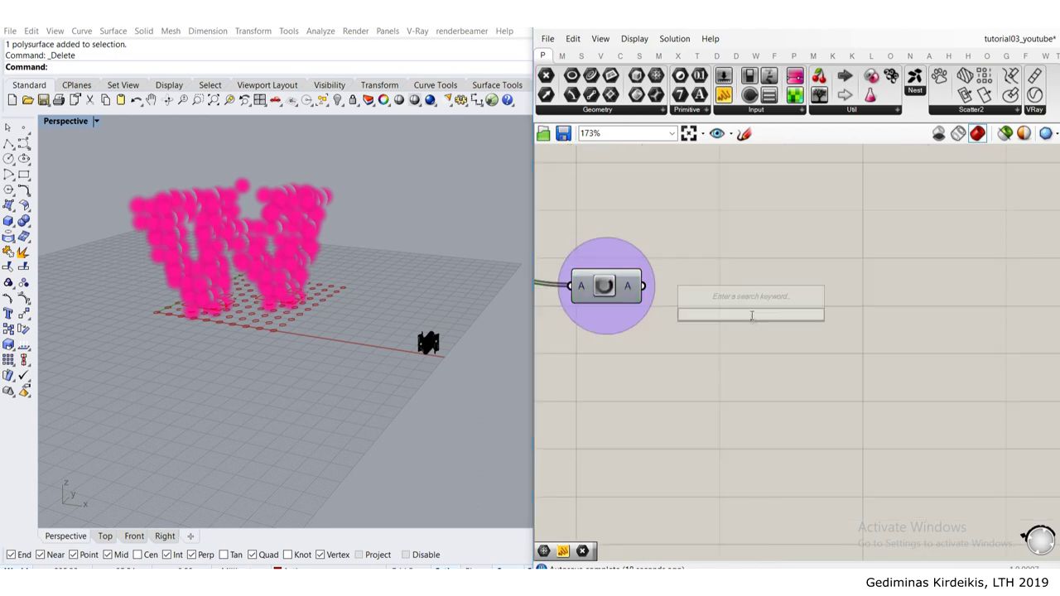
pyautogui.write('point')
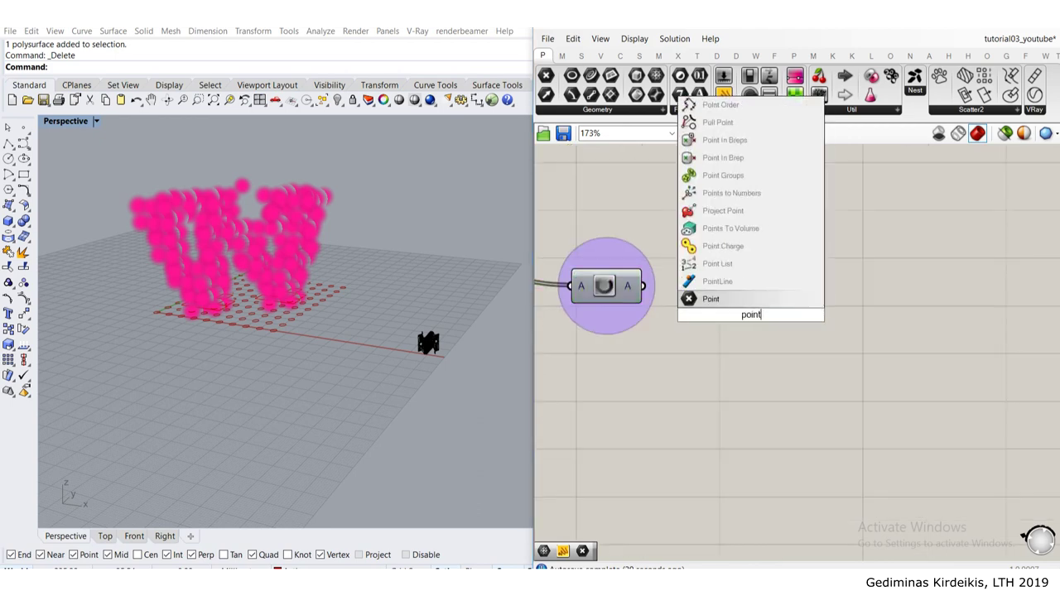
pyautogui.click(704, 299)
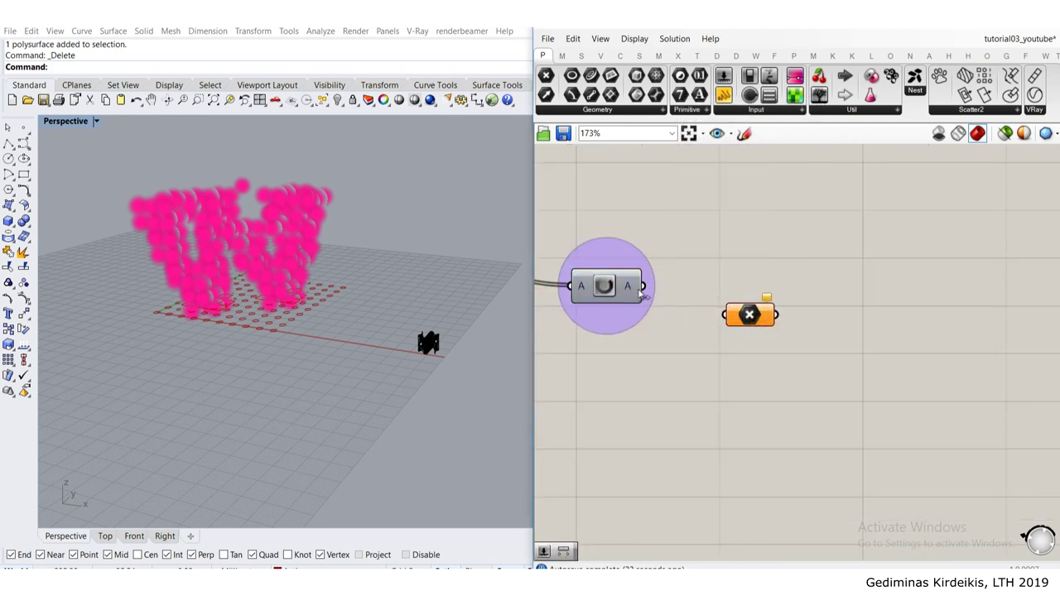
pyautogui.moveTo(643, 287); pyautogui.dragTo(725, 315)
# Step: Turn off the preview of the Fuzzy component so only the voxel points are displayed
pyautogui.scroll(-3, 667, 213)
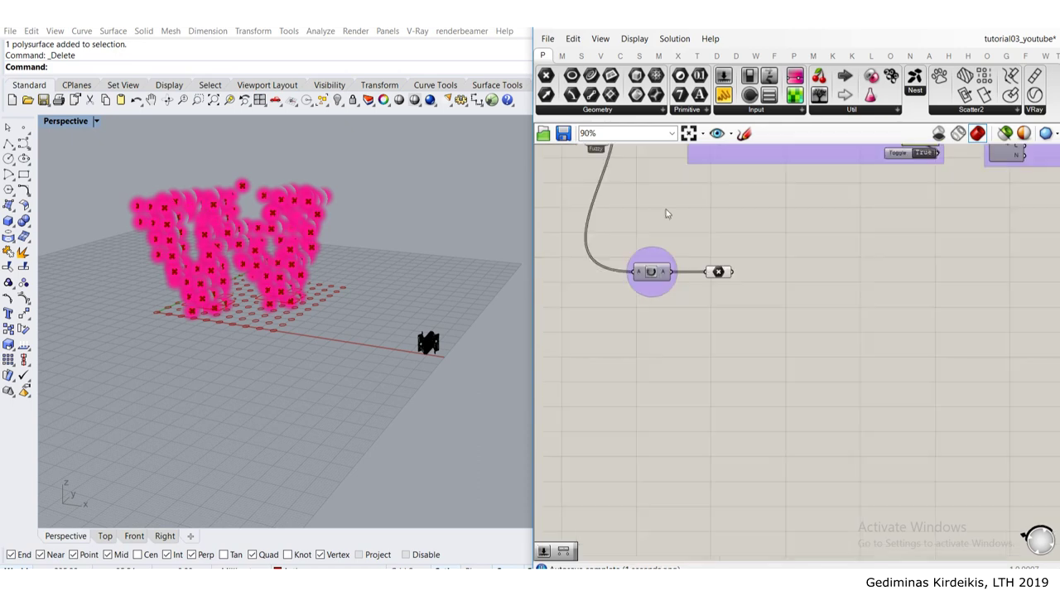
pyautogui.scroll(3, 667, 214)
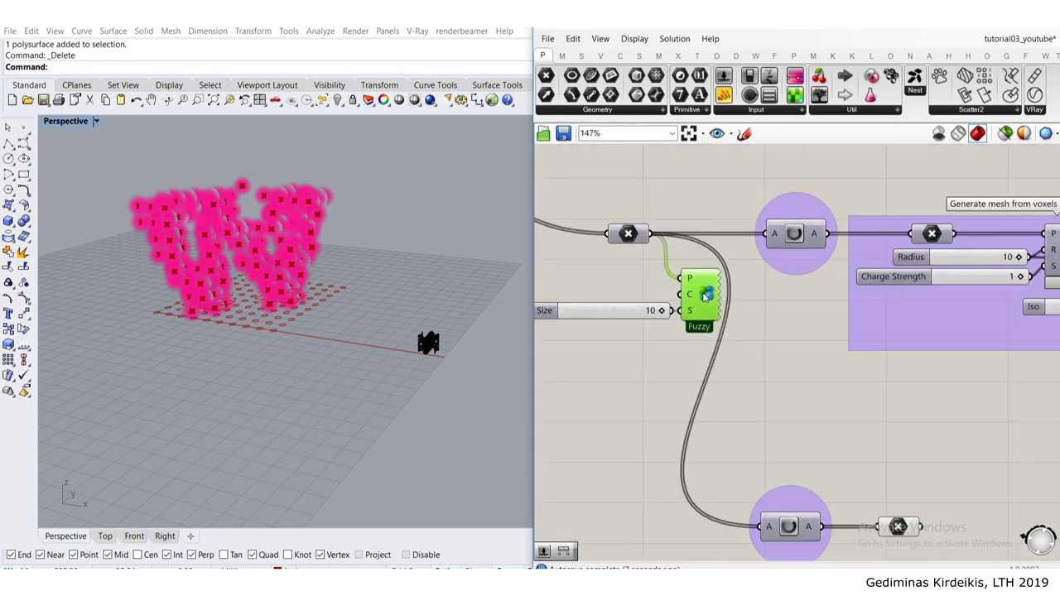
pyautogui.middleClick(704, 296)
pyautogui.click(746, 251)
pyautogui.click(773, 331)
# Step: Add a Mesh parameter below the Data Dam and reference the scaled mesh module from the Rhino viewport in it
pyautogui.moveTo(281, 256); pyautogui.dragTo(343, 258, button='right')
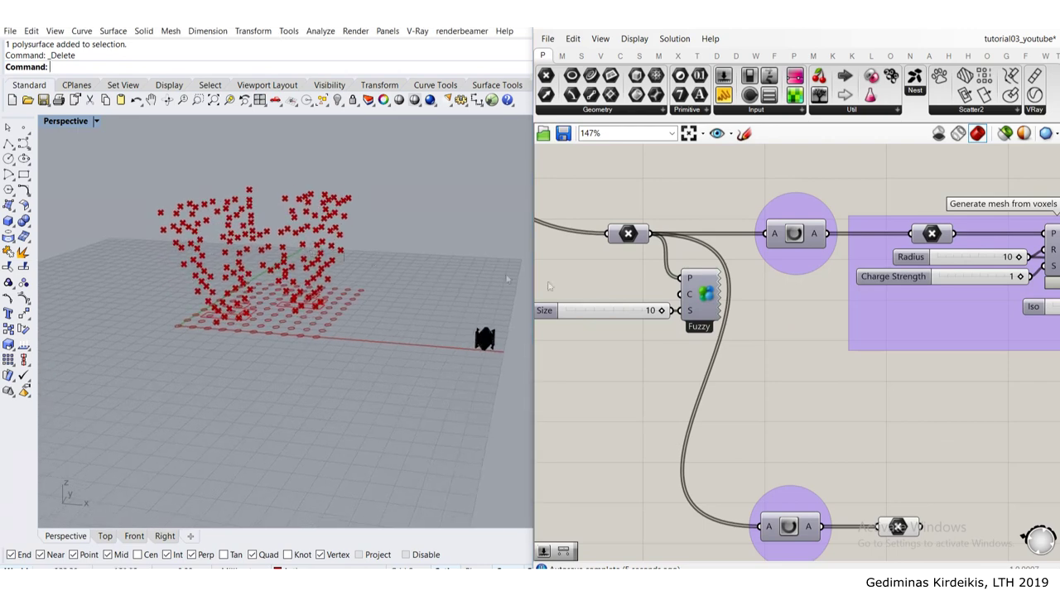
pyautogui.moveTo(270, 290); pyautogui.dragTo(179, 282, button='right')
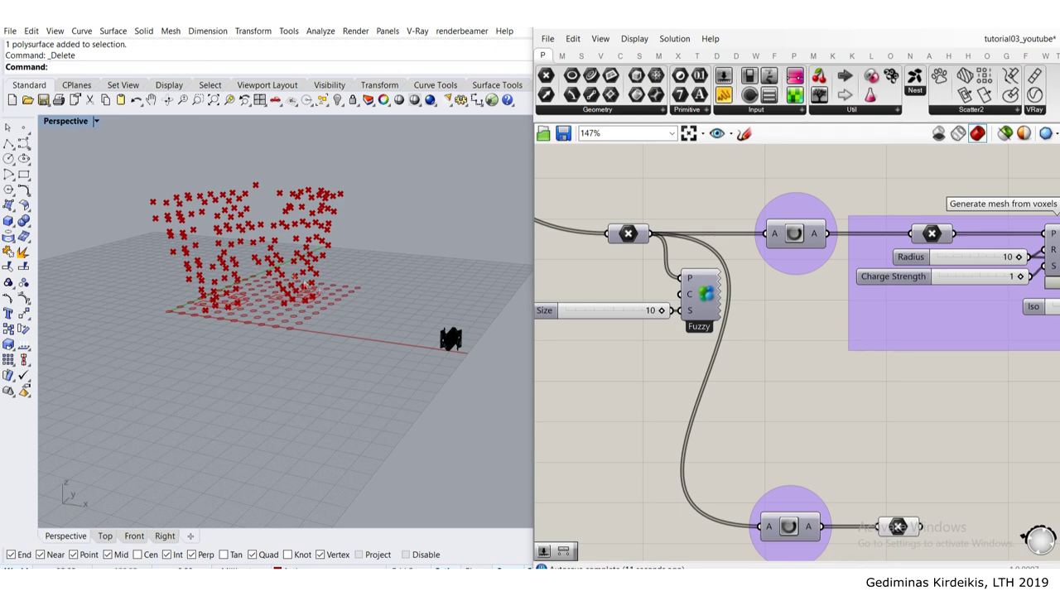
pyautogui.scroll(3, 467, 344)
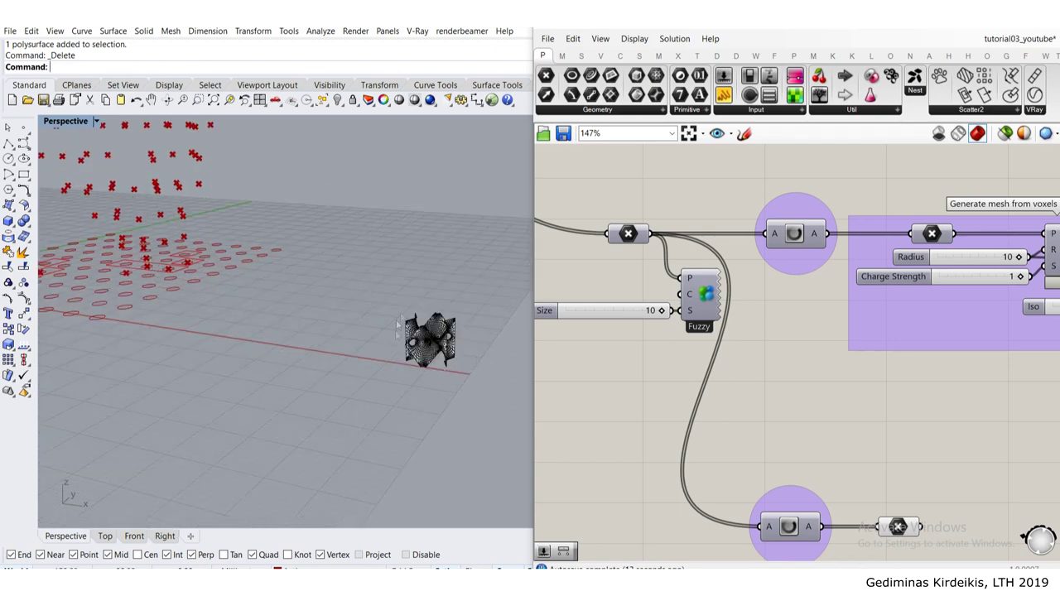
pyautogui.moveTo(680, 409); pyautogui.dragTo(634, 289, button='right')
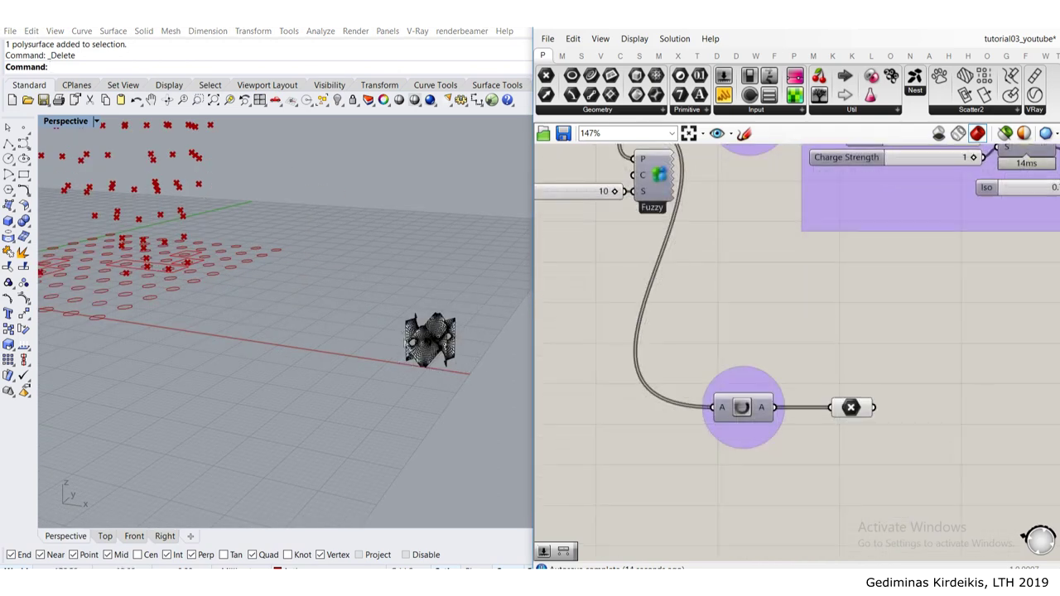
pyautogui.moveTo(822, 491); pyautogui.dragTo(737, 377, button='right')
pyautogui.doubleClick(714, 389)
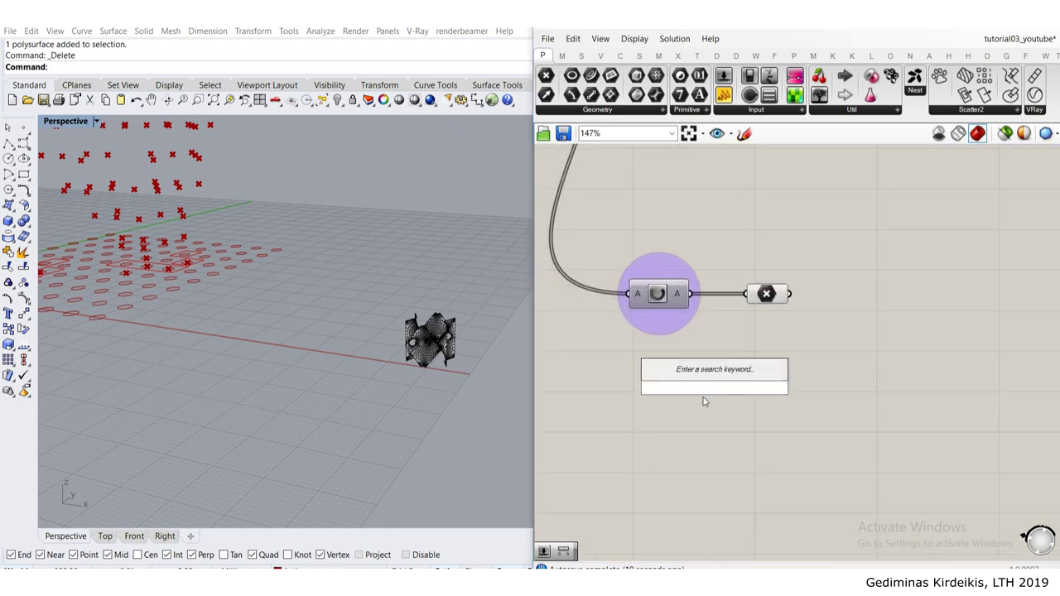
pyautogui.write('mesh')
pyautogui.press('Return')
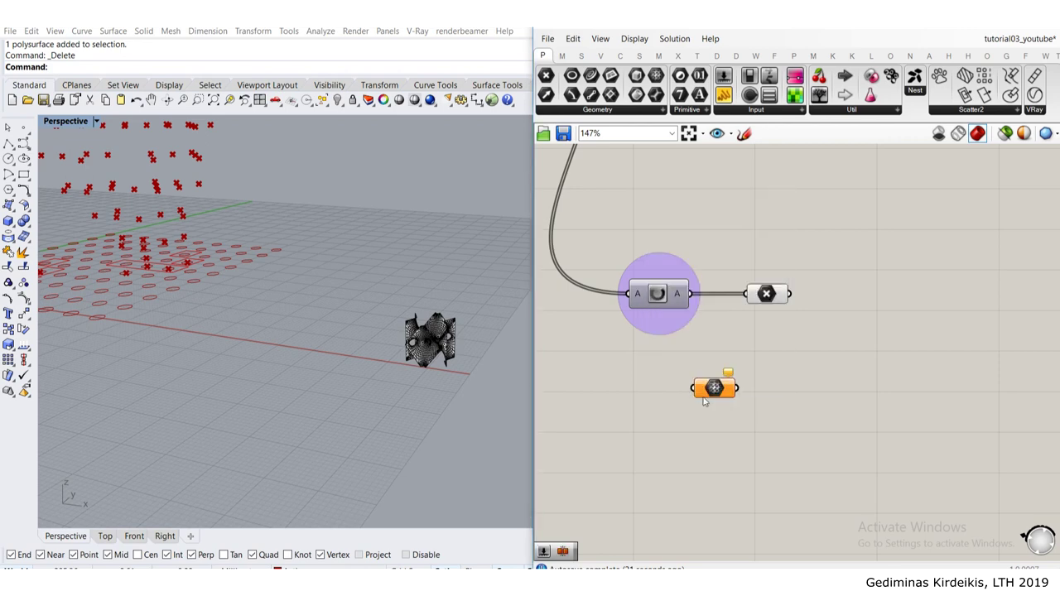
pyautogui.rightClick(717, 389)
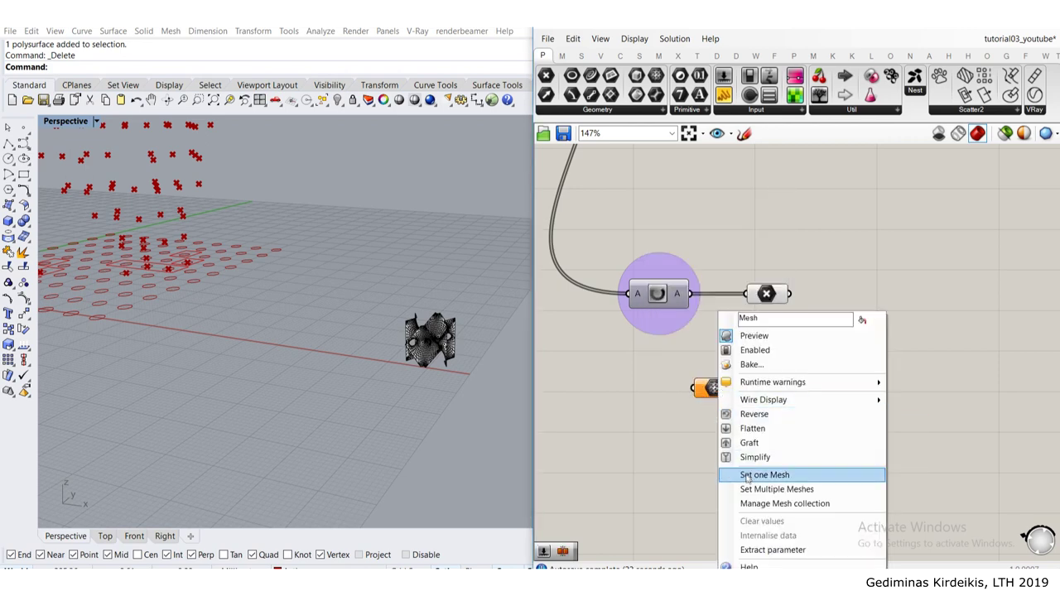
pyautogui.click(757, 476)
pyautogui.click(445, 344)
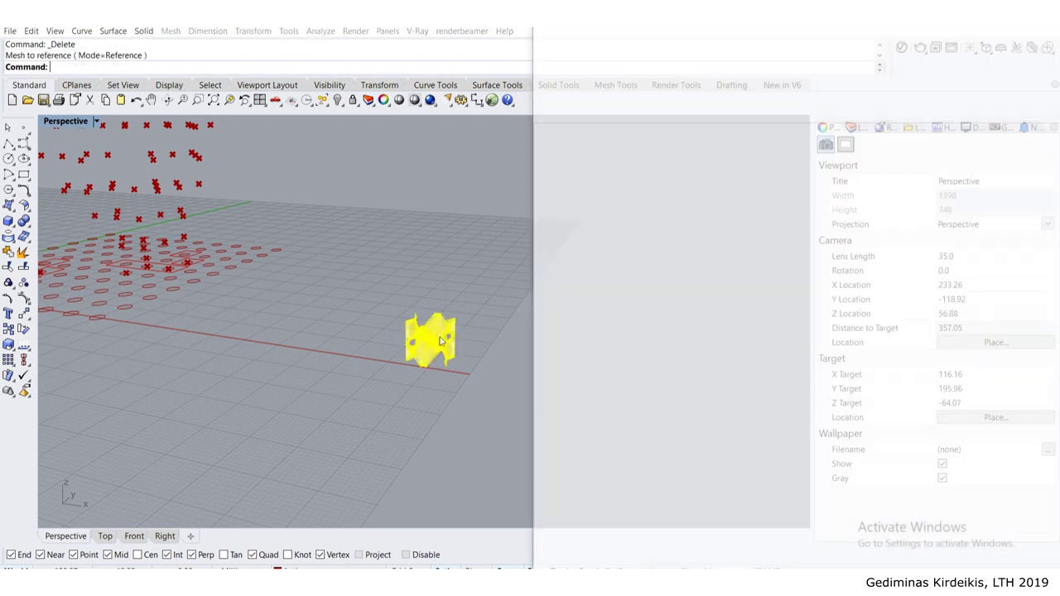
# Step: Move the mesh module to the other side of the grid, next to the grid's origin corner
pyautogui.moveTo(384, 362); pyautogui.dragTo(405, 370, button='right')
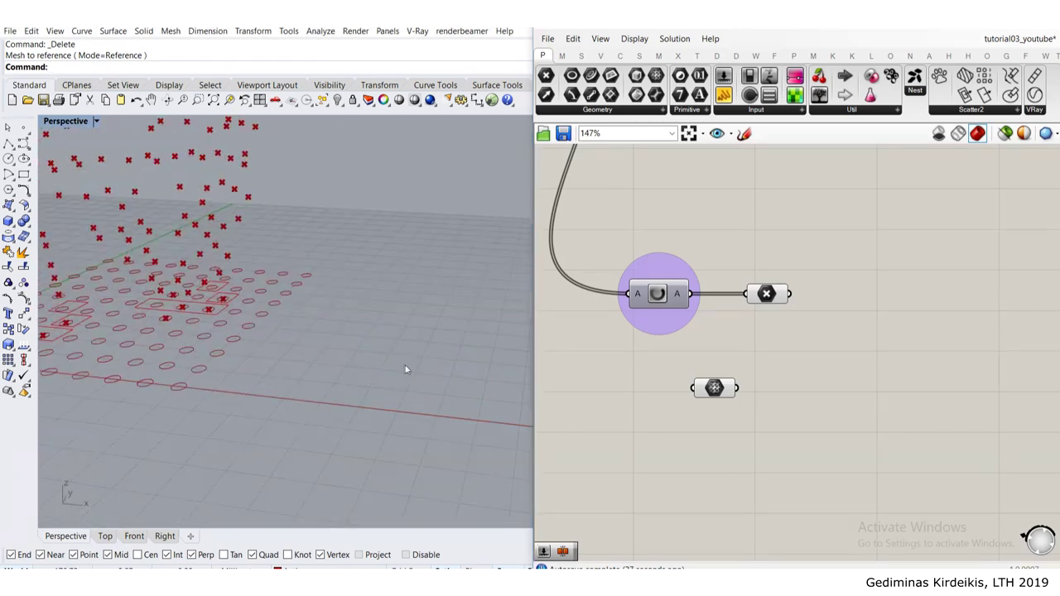
pyautogui.scroll(-6, 403, 368)
pyautogui.scroll(3, 376, 344)
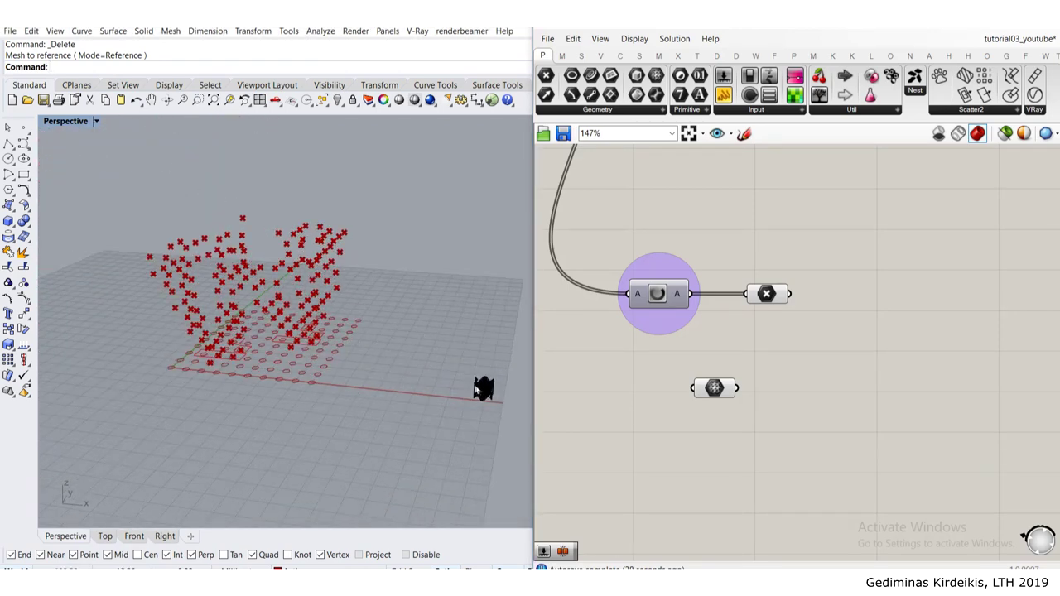
pyautogui.moveTo(479, 390); pyautogui.dragTo(187, 364)
pyautogui.click(173, 406)
pyautogui.moveTo(173, 406); pyautogui.dragTo(220, 391, button='right')
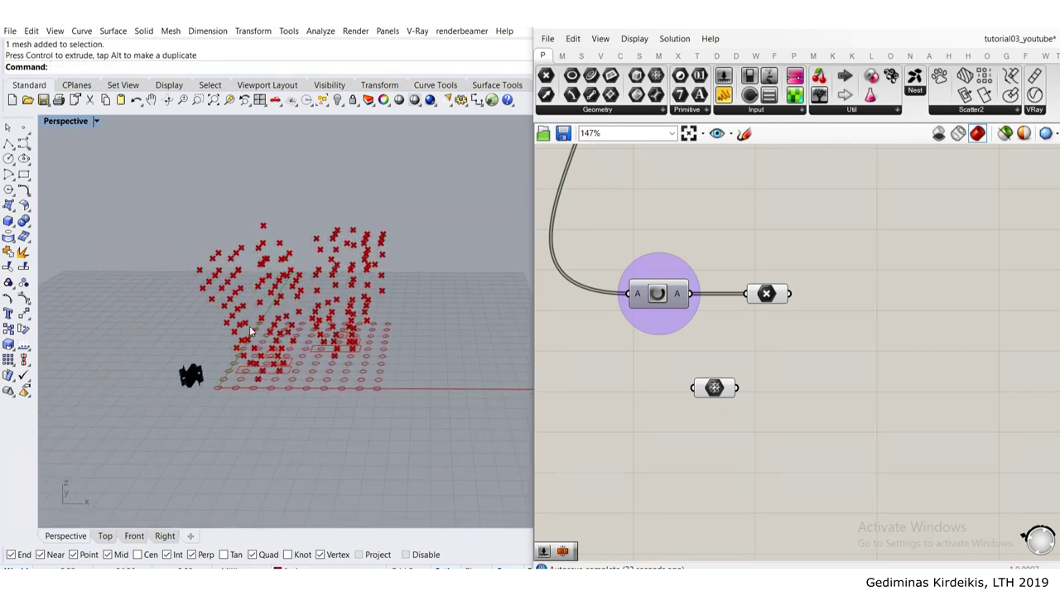
pyautogui.moveTo(250, 331); pyautogui.dragTo(197, 399, button='right')
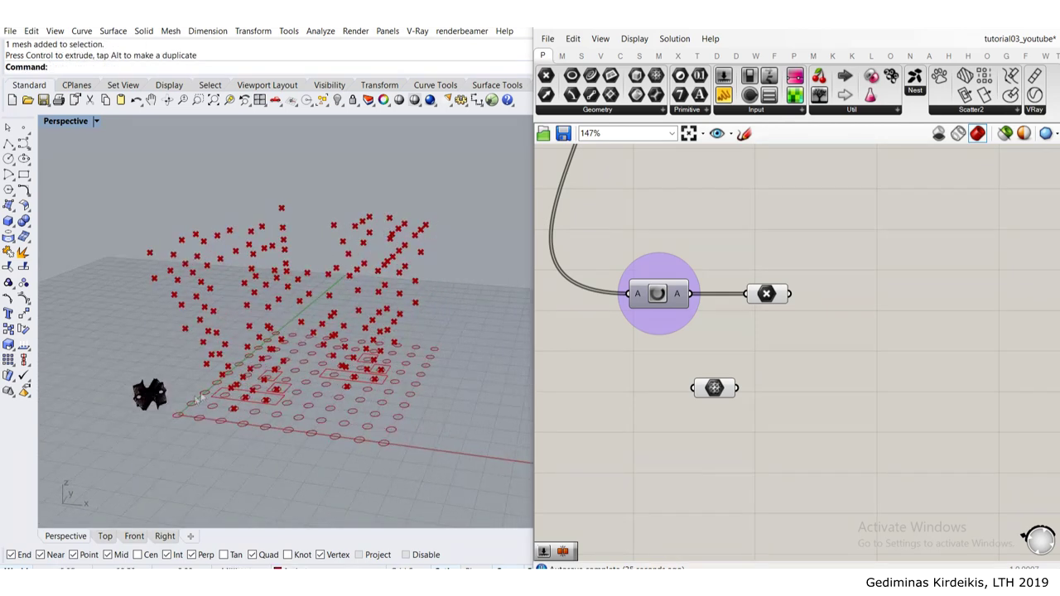
# Step: Move the Mesh parameter further below the Data Dam group to free up canvas space
pyautogui.scroll(3, 178, 410)
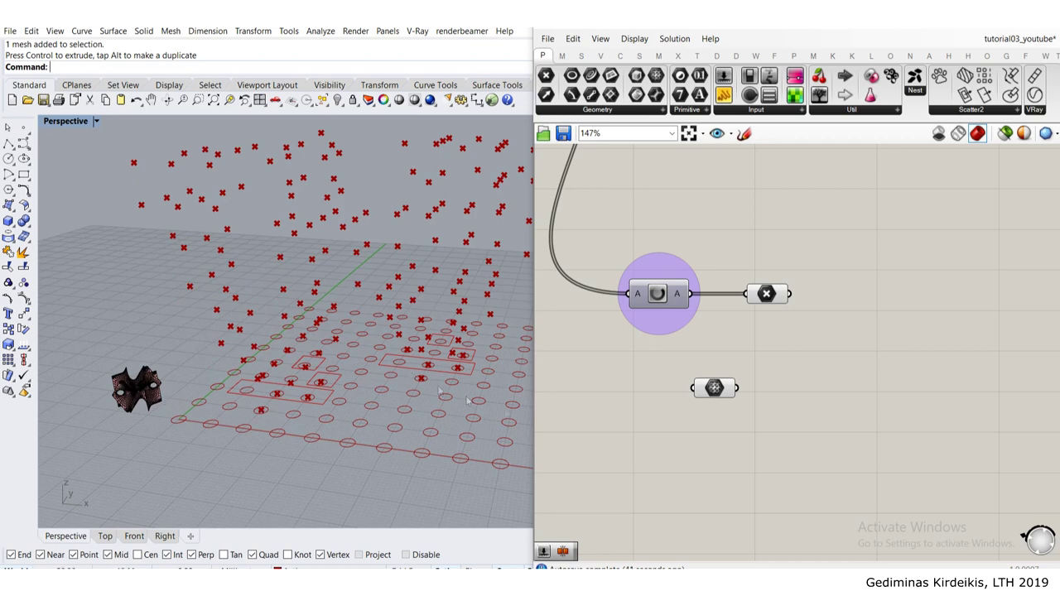
pyautogui.moveTo(734, 432); pyautogui.dragTo(698, 327, button='right')
pyautogui.moveTo(681, 287); pyautogui.dragTo(675, 372)
pyautogui.click(710, 333)
pyautogui.moveTo(672, 351); pyautogui.dragTo(670, 287, button='right')
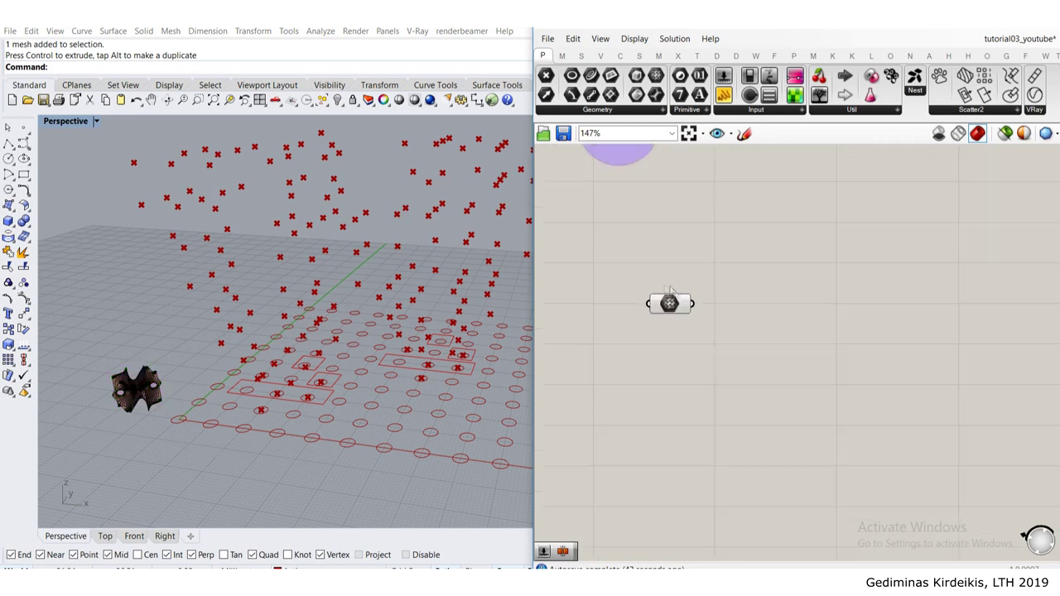
# Step: Add a Bounding Box component beside the Mesh parameter and connect the mesh module to its Content input
pyautogui.scroll(2, 138, 401)
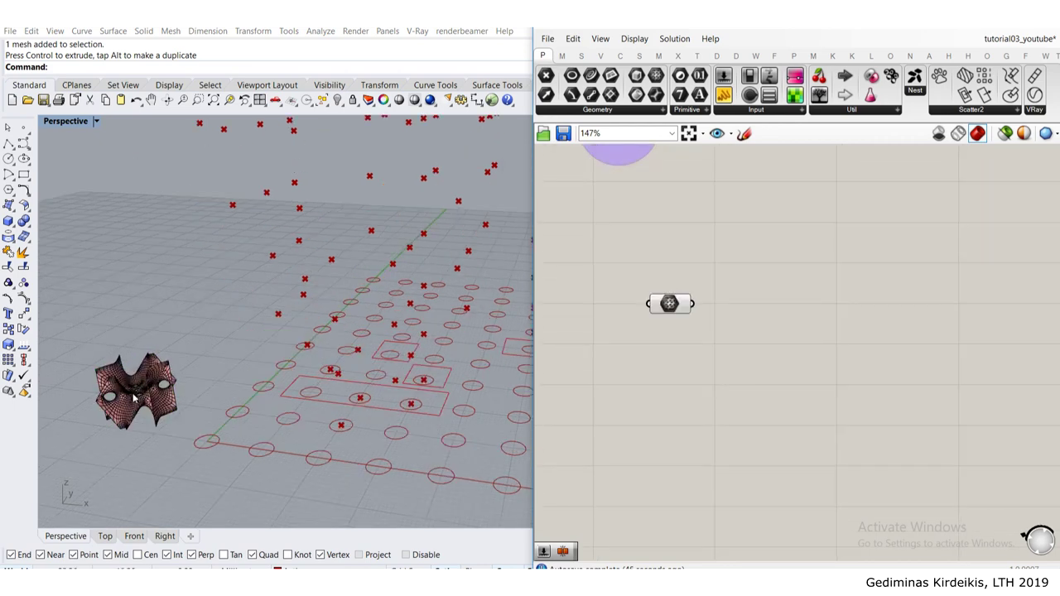
pyautogui.moveTo(743, 388); pyautogui.dragTo(741, 407, button='right')
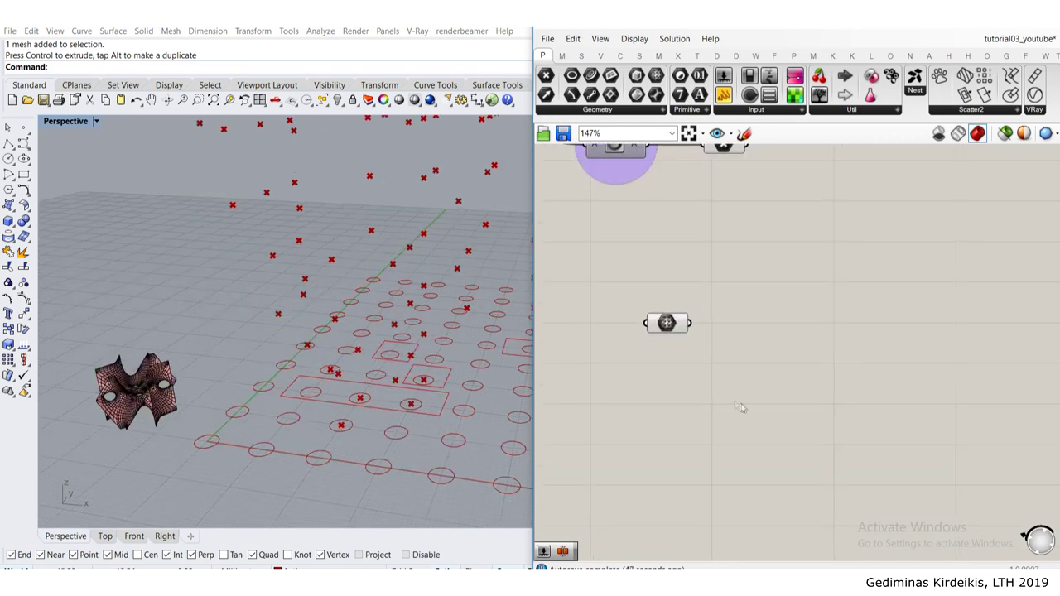
pyautogui.doubleClick(742, 404)
pyautogui.write('bound')
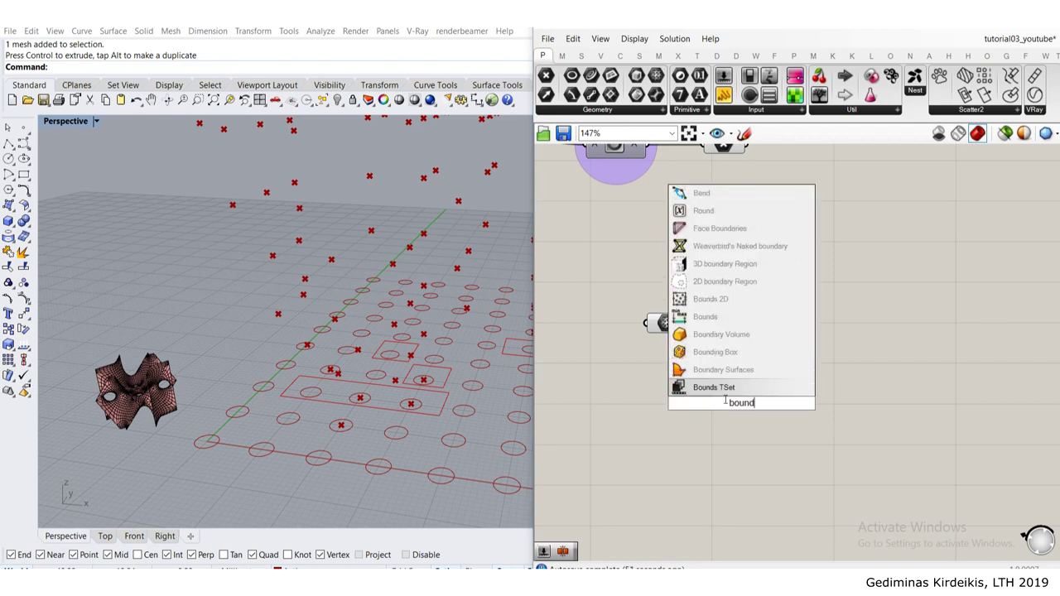
pyautogui.write('ing bo')
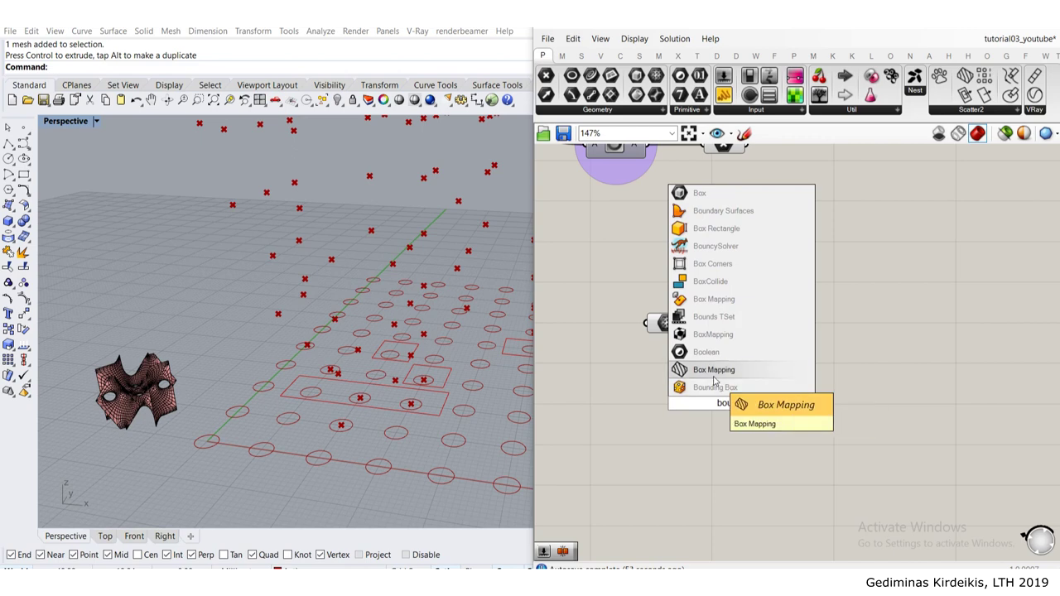
pyautogui.press('Return')
pyautogui.moveTo(700, 347); pyautogui.dragTo(750, 379)
pyautogui.moveTo(751, 378); pyautogui.dragTo(697, 343, button='right')
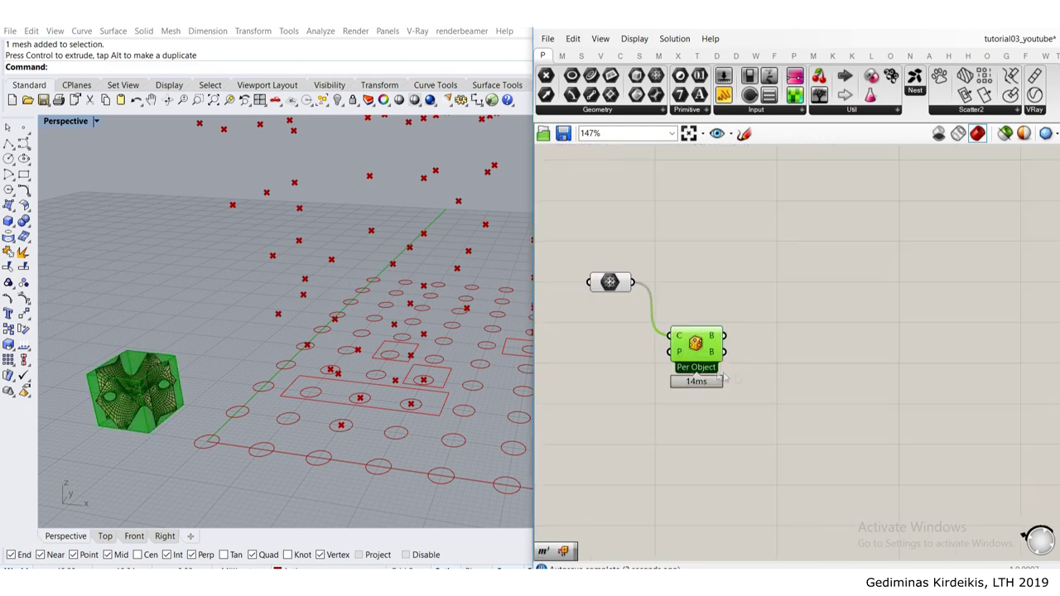
# Step: Add a Volume component after the Bounding Box and connect the box output to its Geometry input
pyautogui.doubleClick(806, 383)
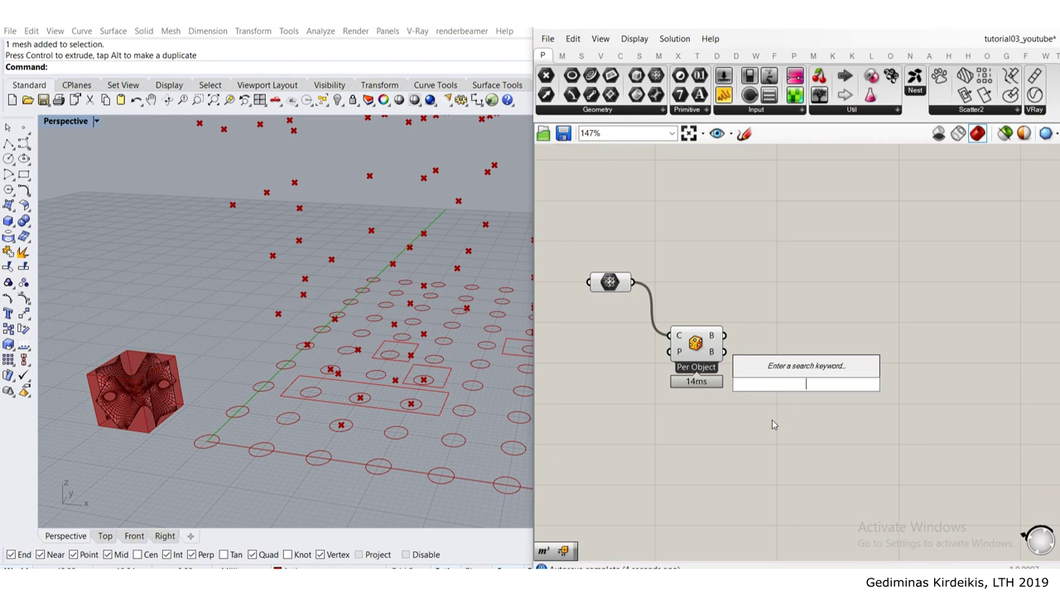
pyautogui.write('evalu')
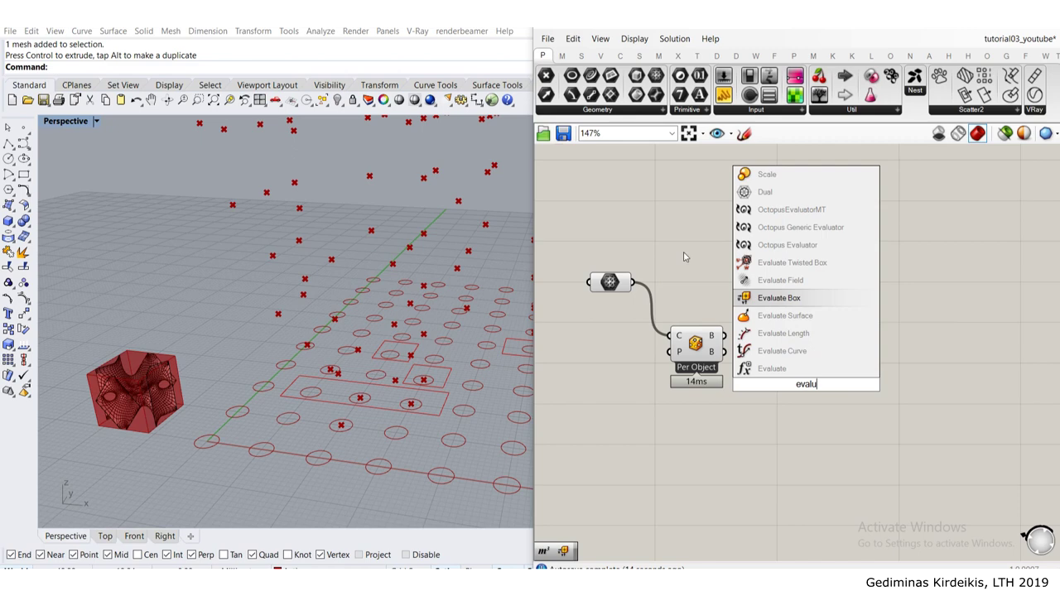
pyautogui.moveTo(729, 304); pyautogui.dragTo(642, 293, button='right')
pyautogui.doubleClick(736, 328)
pyautogui.write('v')
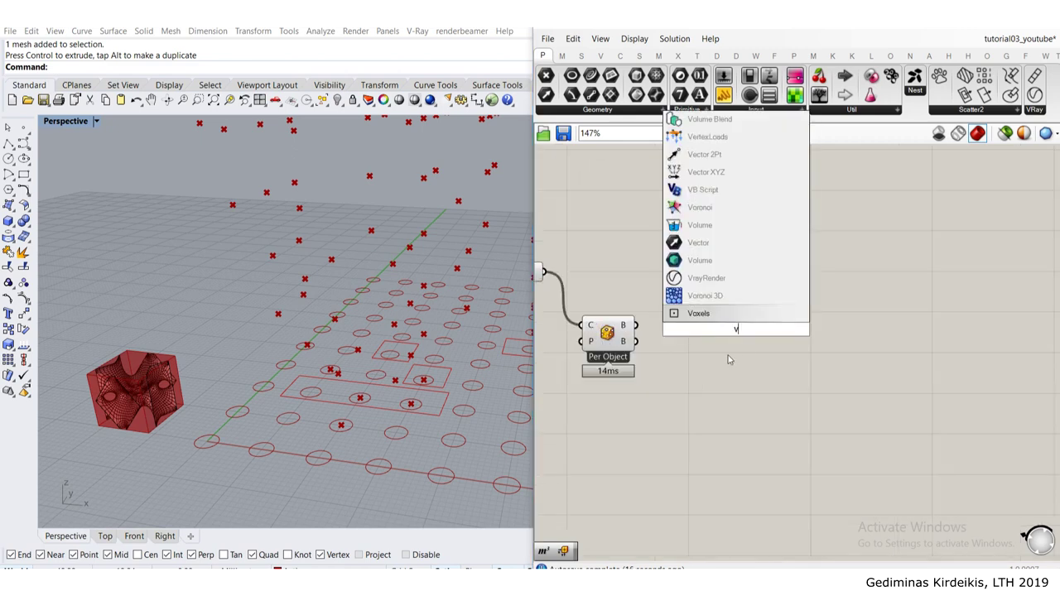
pyautogui.write('olum')
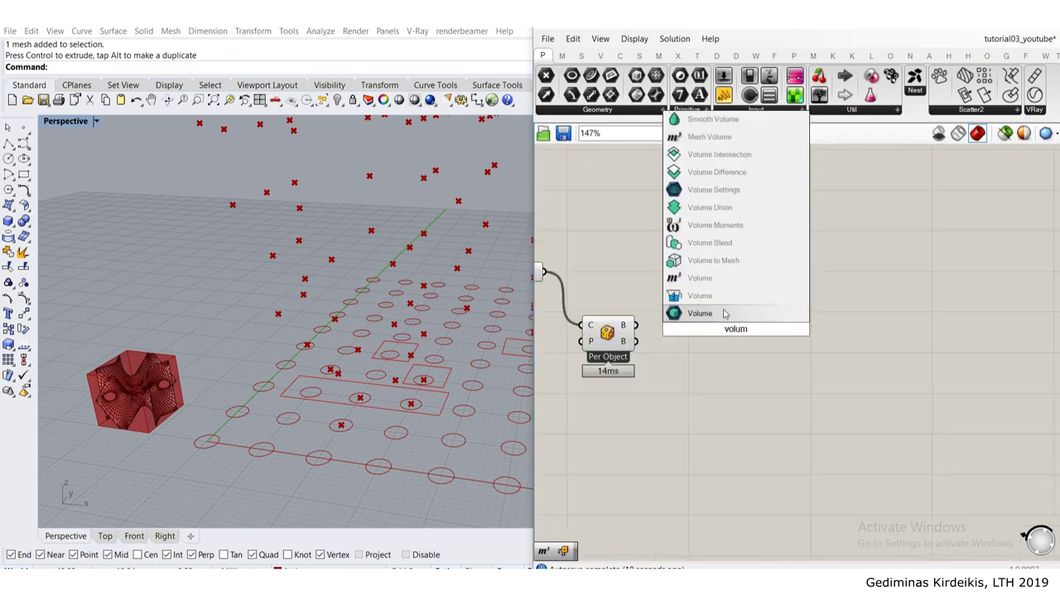
pyautogui.click(728, 281)
pyautogui.moveTo(637, 325); pyautogui.dragTo(689, 334)
pyautogui.moveTo(710, 337)
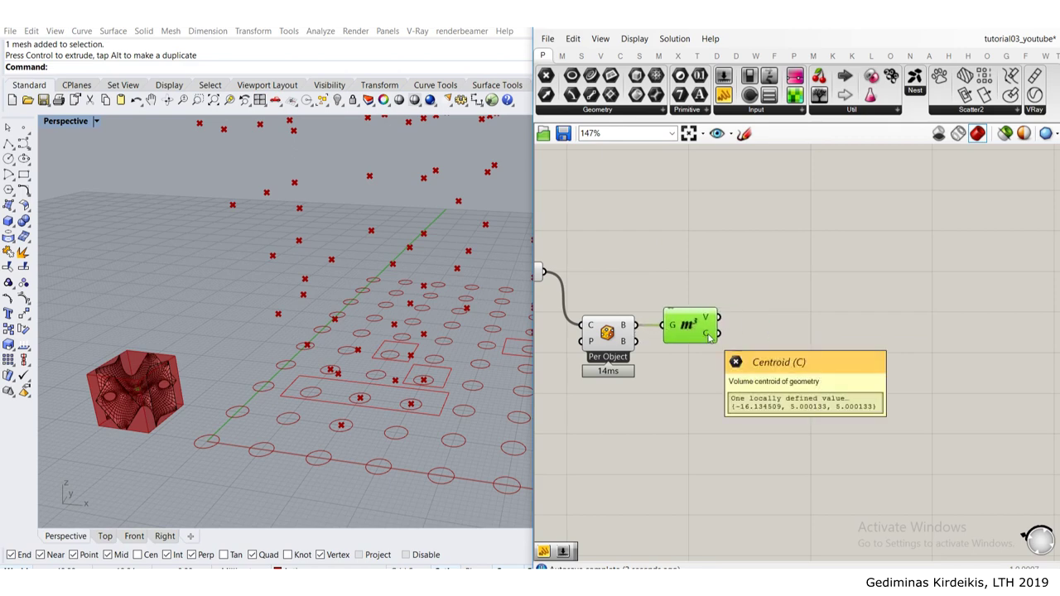
# Step: Turn off the preview of the Mesh parameter and the Bounding Box component
pyautogui.moveTo(634, 403); pyautogui.dragTo(722, 413, button='right')
pyautogui.moveTo(721, 412); pyautogui.dragTo(571, 260)
pyautogui.middleClick(679, 324)
pyautogui.click(723, 284)
pyautogui.click(730, 286)
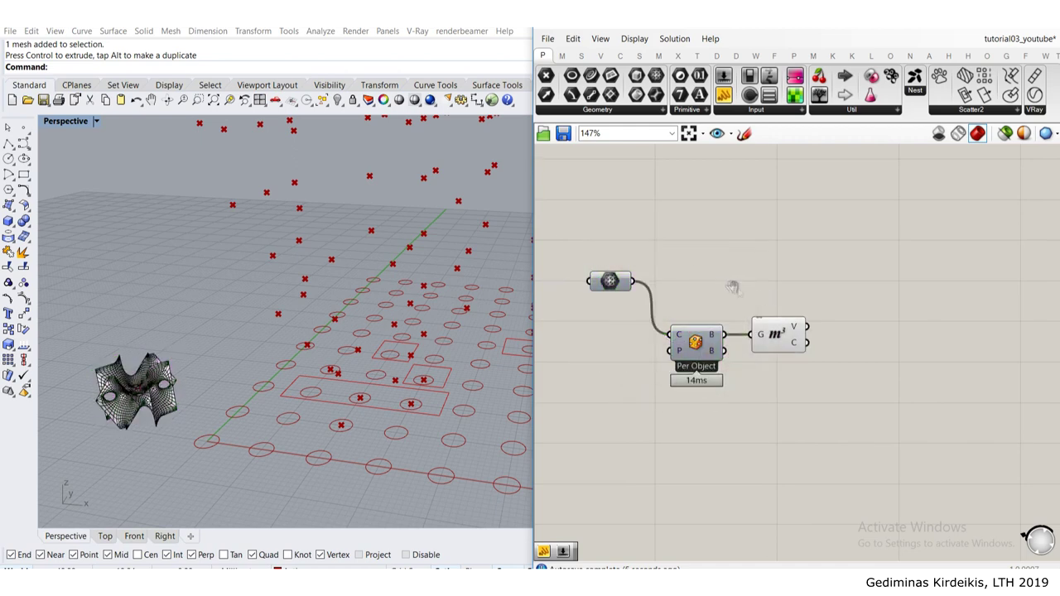
pyautogui.moveTo(732, 287); pyautogui.dragTo(692, 279, button='right')
# Step: Examine where the Volume component's centroid lies inside the mesh module in the Rhino viewport
pyautogui.click(751, 335)
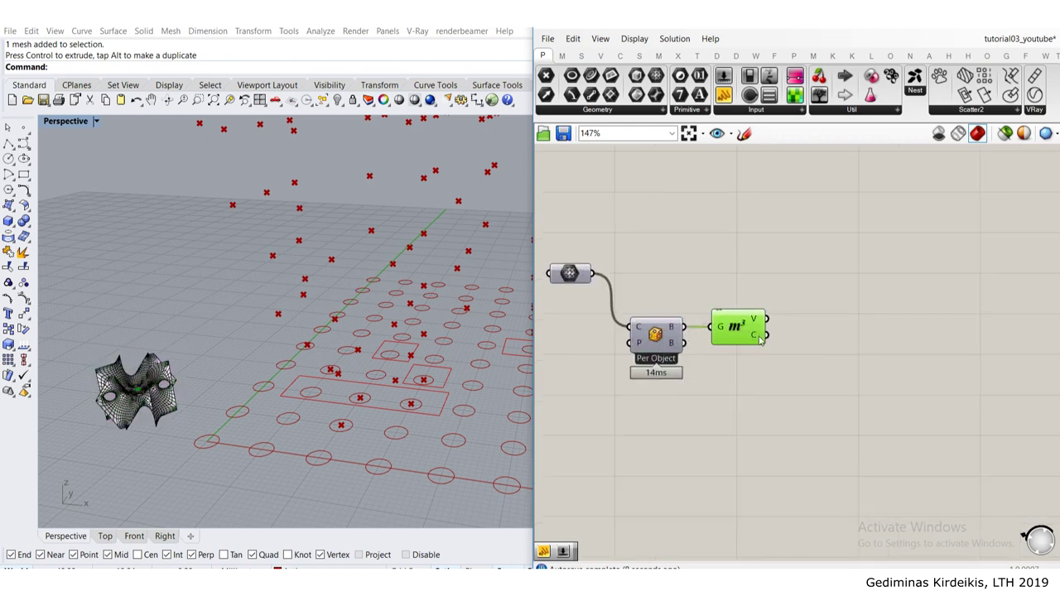
pyautogui.moveTo(193, 303); pyautogui.dragTo(187, 343, button='right')
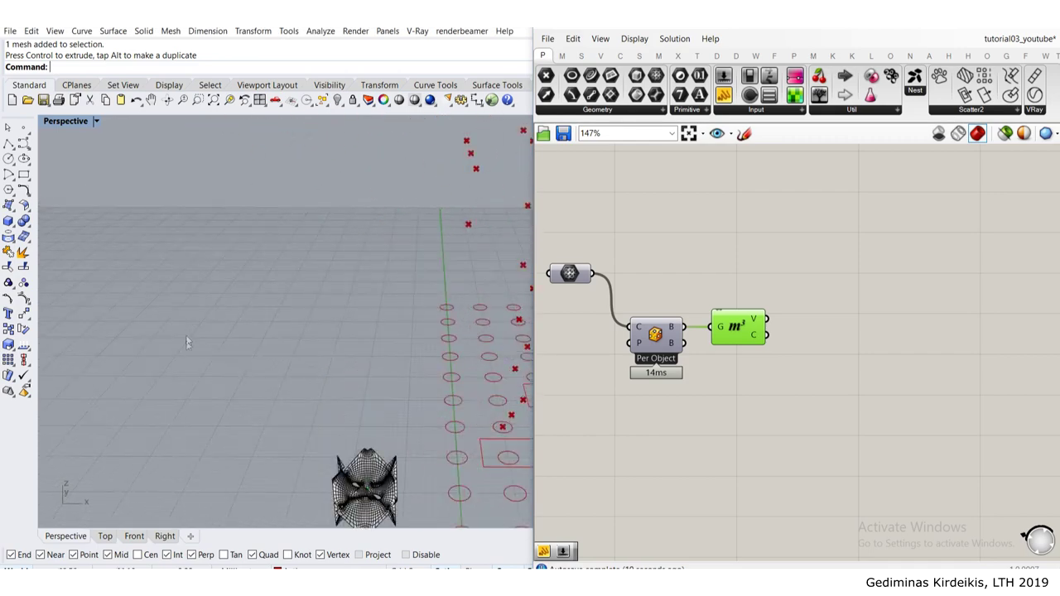
pyautogui.moveTo(358, 503); pyautogui.dragTo(359, 478, button='right')
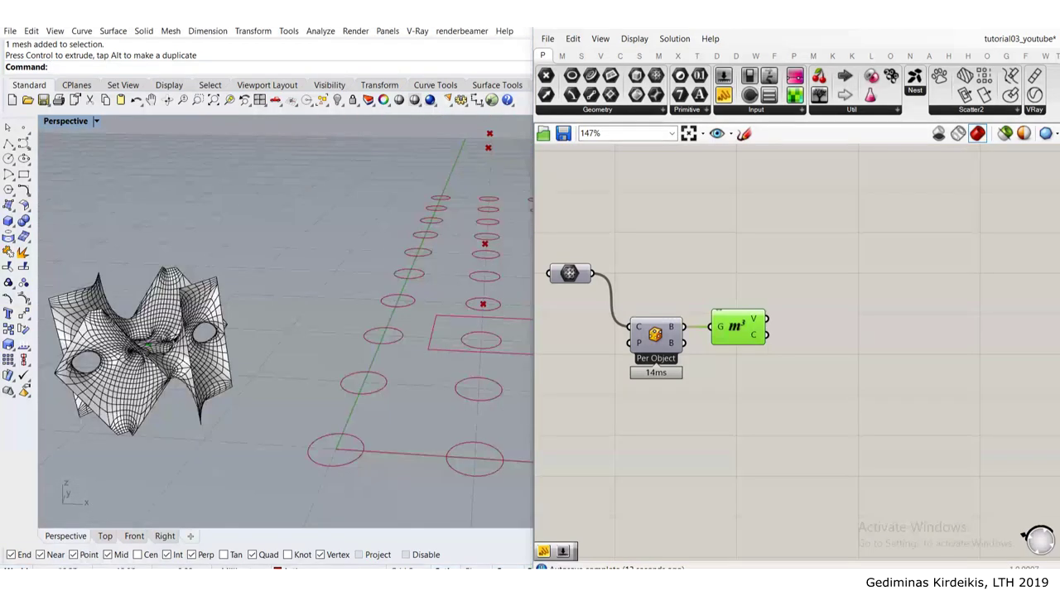
pyautogui.click(146, 326)
pyautogui.write('ZS')
pyautogui.press('Return')
pyautogui.click(224, 314)
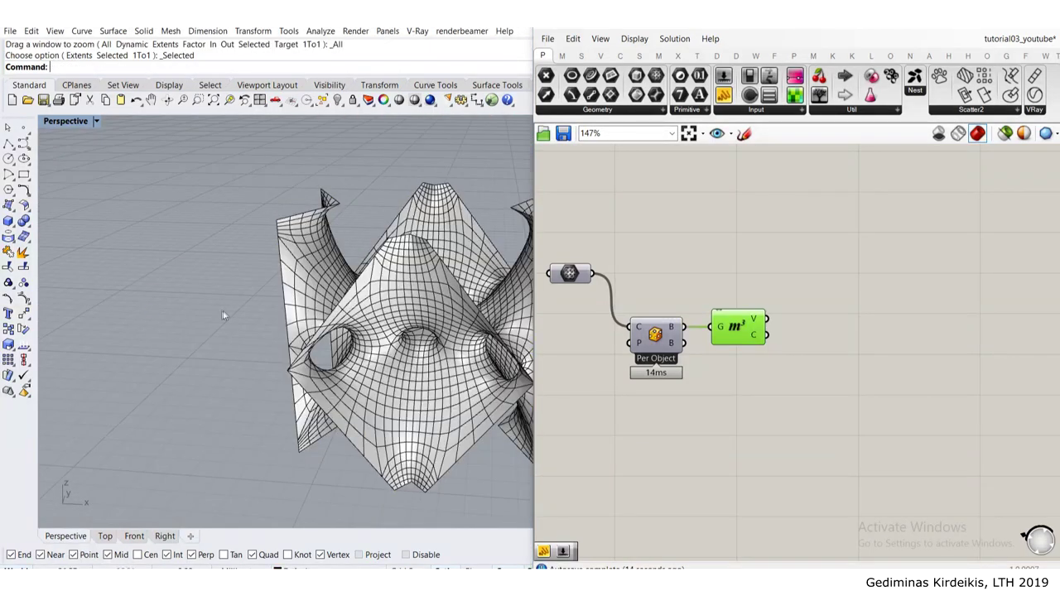
pyautogui.moveTo(225, 315); pyautogui.dragTo(278, 356, button='right')
pyautogui.scroll(-3, 352, 354)
pyautogui.scroll(-5, 276, 371)
# Step: Turn the preview of the Mesh parameter back on
pyautogui.moveTo(600, 333); pyautogui.dragTo(606, 397, button='right')
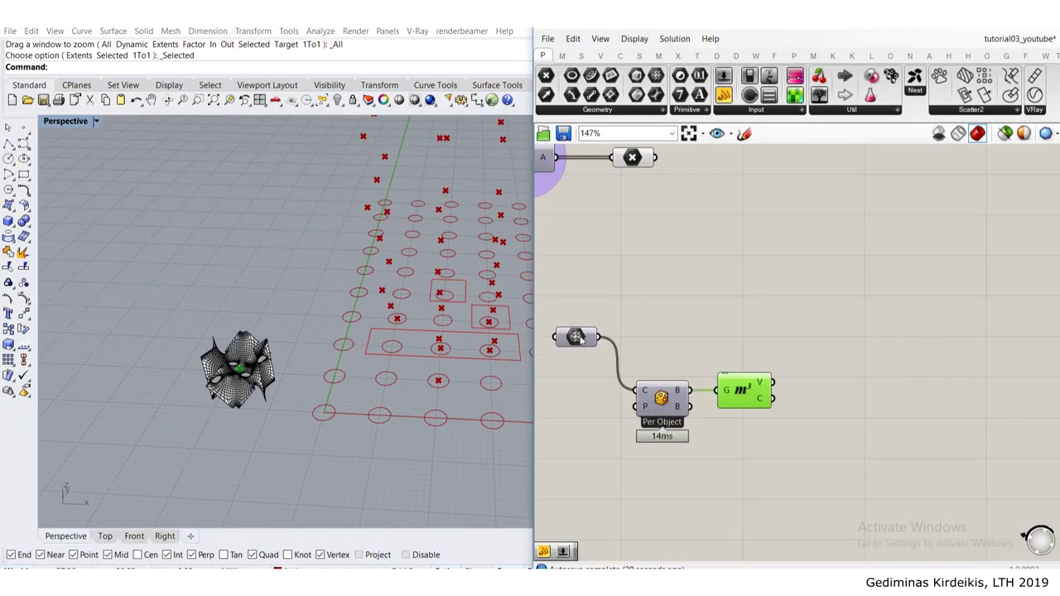
pyautogui.click(580, 337)
pyautogui.middleClick(580, 337)
pyautogui.click(603, 312)
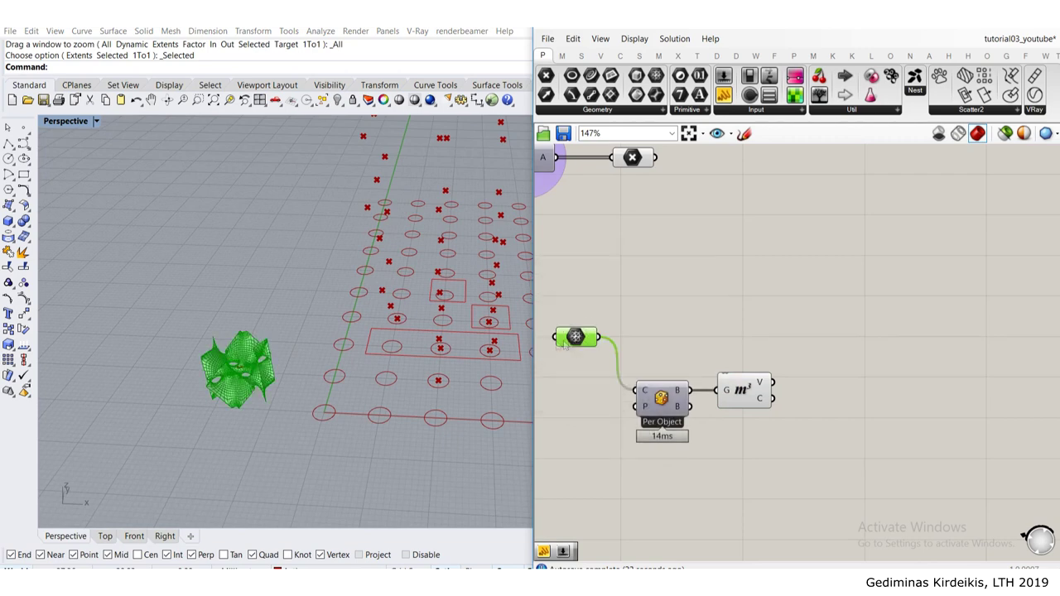
pyautogui.click(759, 399)
pyautogui.click(673, 335)
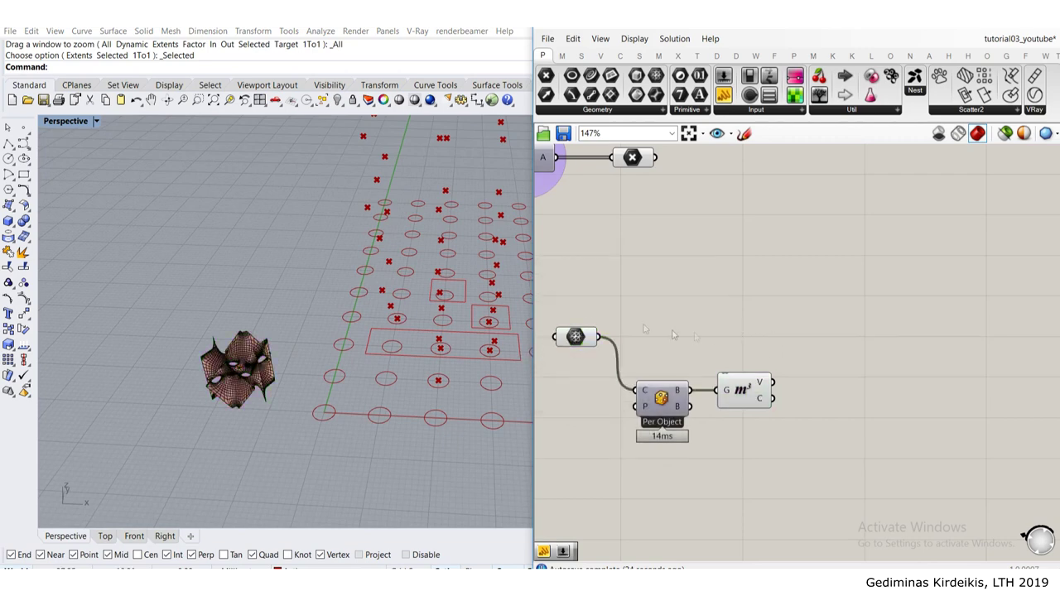
# Step: Move the Mesh, Bounding Box and Volume components together further down the canvas, away from the voxel Point parameter
pyautogui.moveTo(443, 332); pyautogui.dragTo(283, 349, button='right')
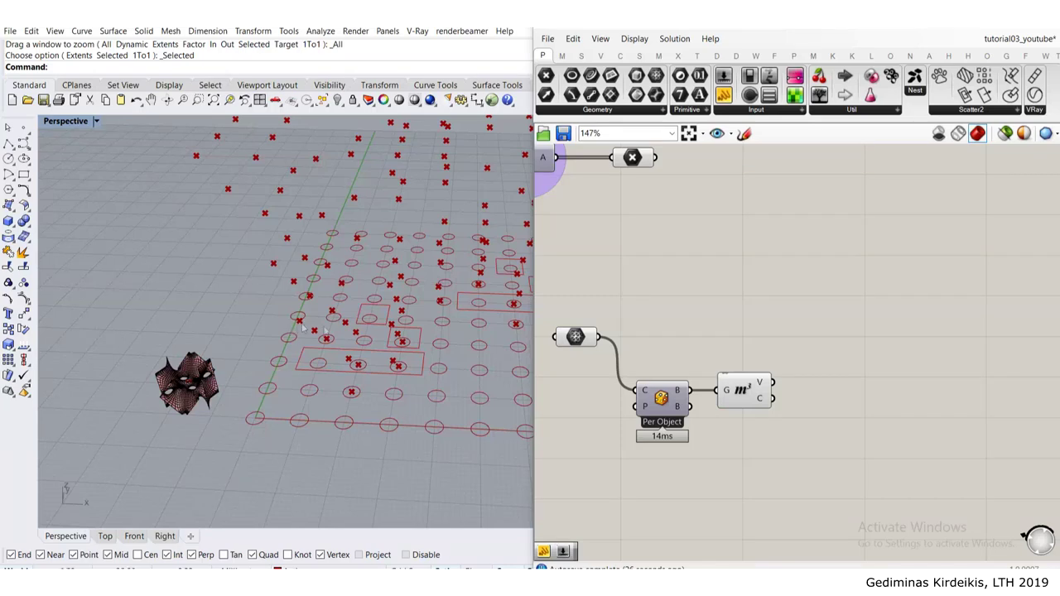
pyautogui.scroll(-3, 652, 464)
pyautogui.moveTo(787, 467); pyautogui.dragTo(561, 348)
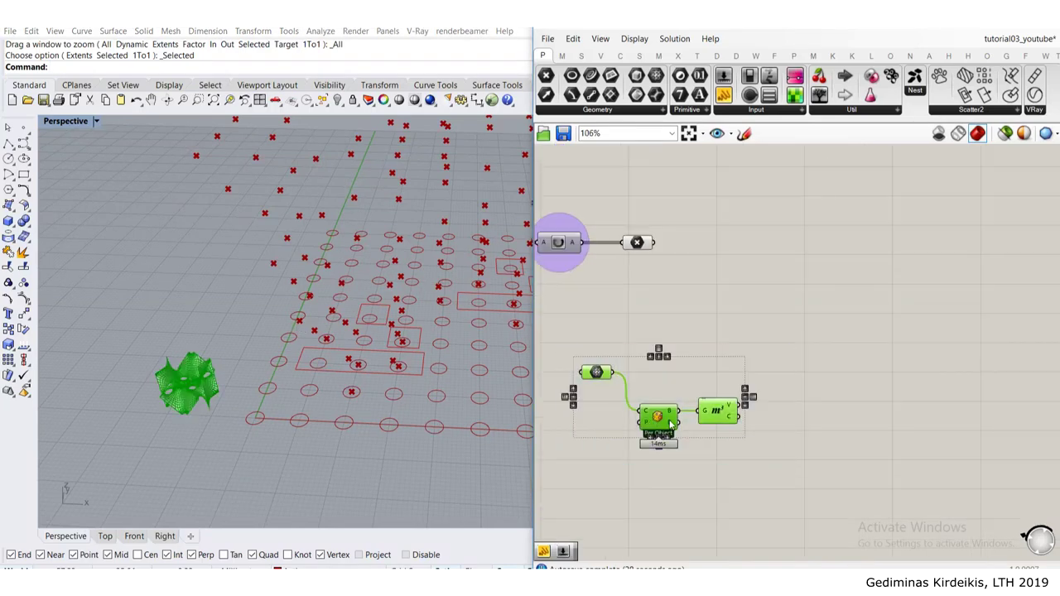
pyautogui.moveTo(671, 424); pyautogui.dragTo(671, 462)
pyautogui.click(797, 373)
# Step: Add a Move component on the free canvas beyond the Volume component
pyautogui.moveTo(791, 401); pyautogui.dragTo(737, 352, button='right')
pyautogui.doubleClick(736, 347)
pyautogui.write('m')
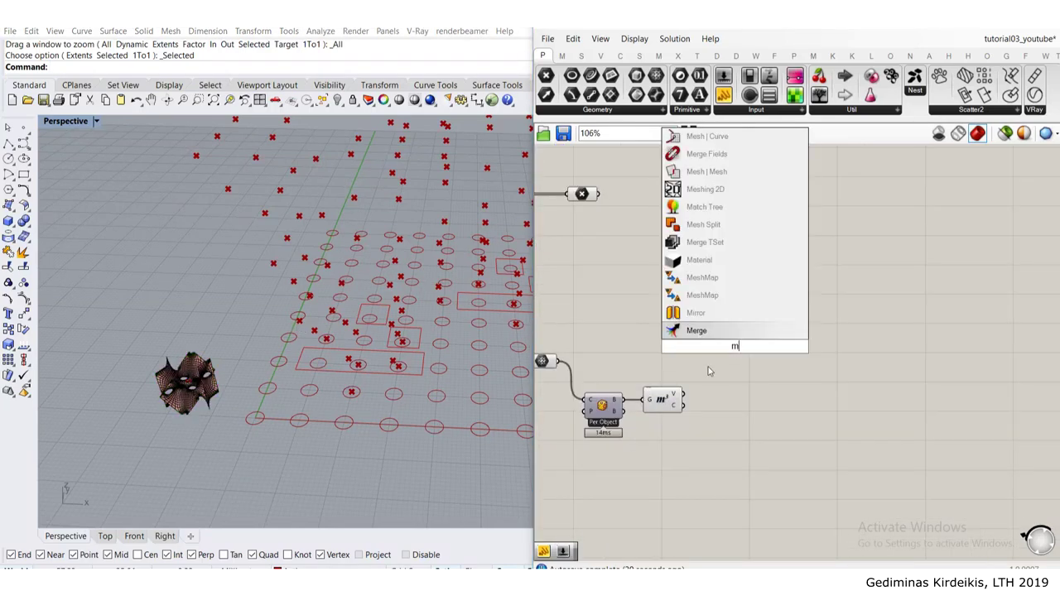
pyautogui.write('ove')
pyautogui.click(699, 333)
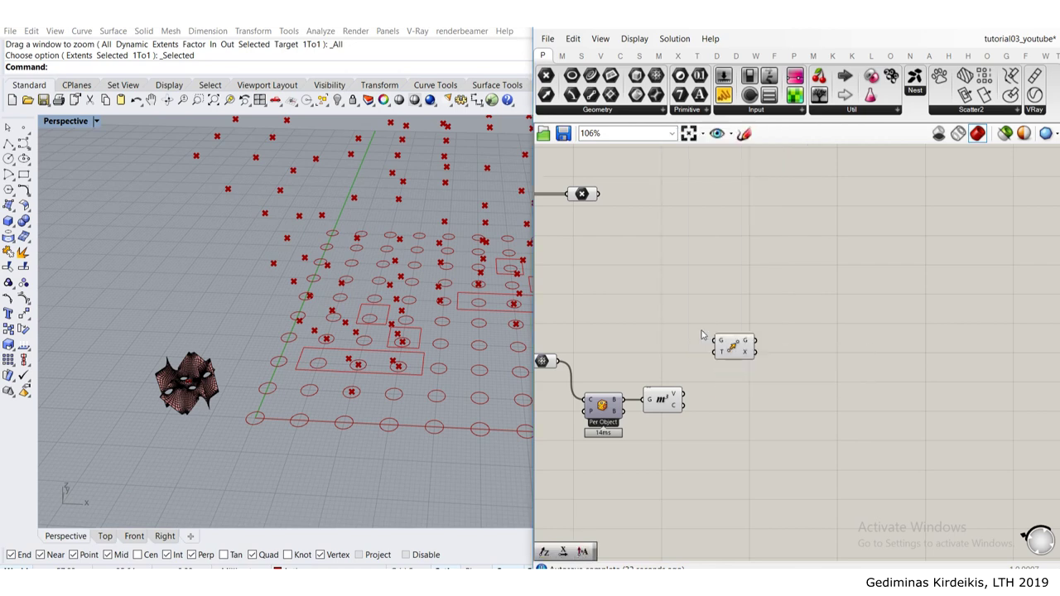
pyautogui.moveTo(720, 354); pyautogui.dragTo(768, 345, button='right')
pyautogui.click(782, 345)
pyautogui.scroll(3, 782, 347)
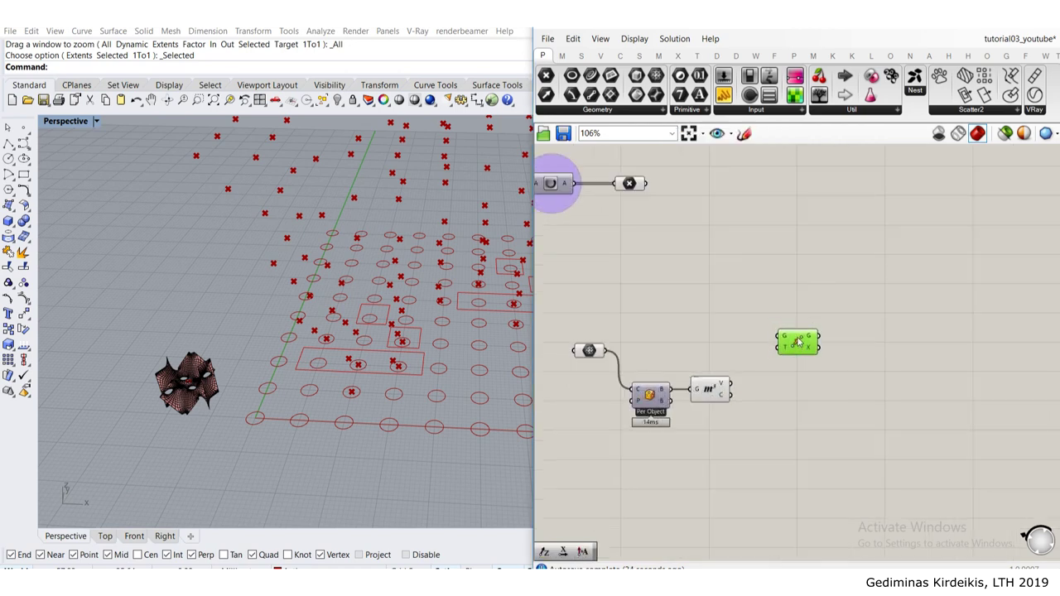
pyautogui.scroll(-2, 782, 344)
pyautogui.moveTo(722, 330); pyautogui.dragTo(794, 315, button='right')
# Step: Connect the Mesh parameter to the Move component's Geometry input and shift Move further from the Volume component to make room
pyautogui.moveTo(652, 322); pyautogui.dragTo(895, 334)
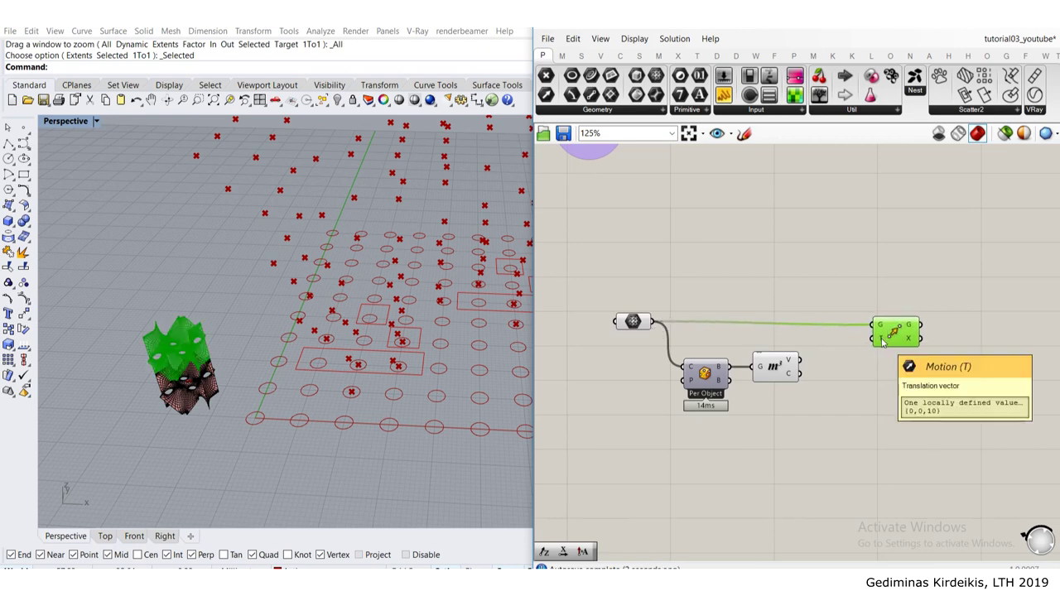
pyautogui.click(690, 250)
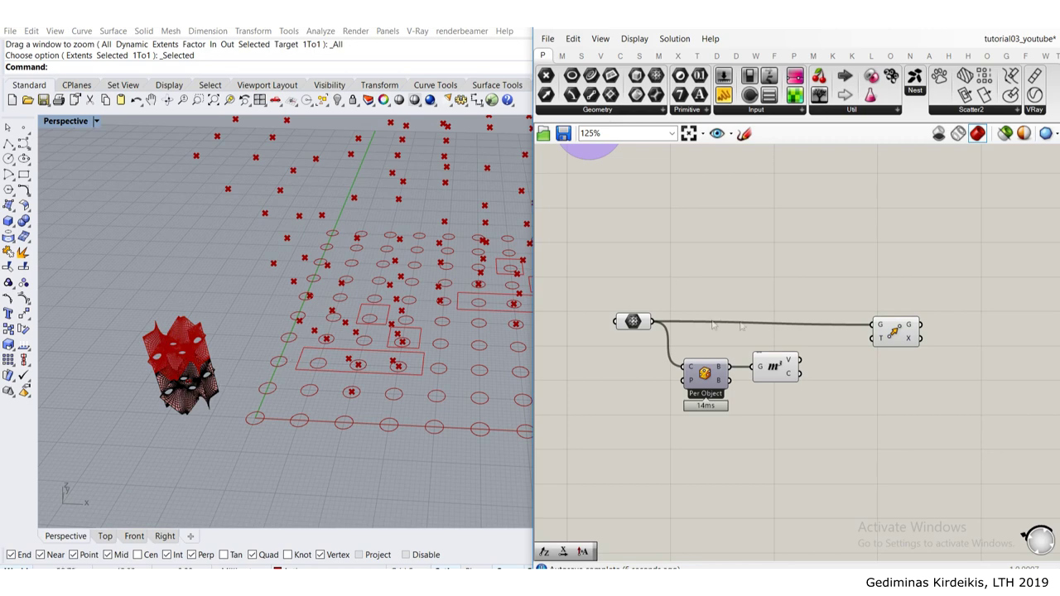
pyautogui.moveTo(840, 361); pyautogui.dragTo(728, 320, button='right')
pyautogui.moveTo(776, 293); pyautogui.dragTo(943, 290)
pyautogui.moveTo(814, 226); pyautogui.dragTo(811, 262, button='right')
# Step: Add a Vector 2Pt component between the Volume and Move components
pyautogui.click(601, 56)
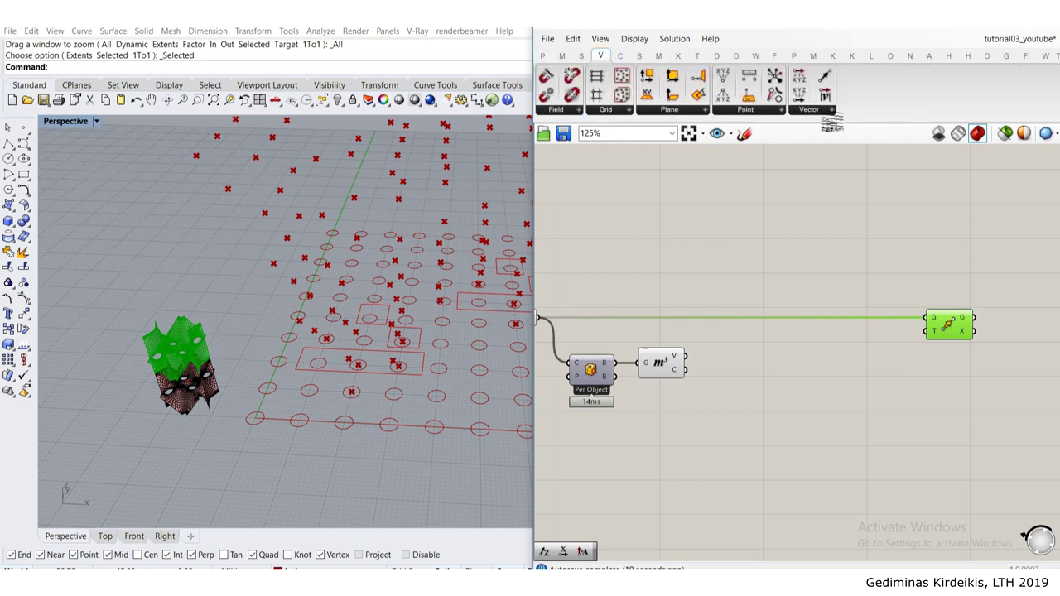
pyautogui.click(831, 111)
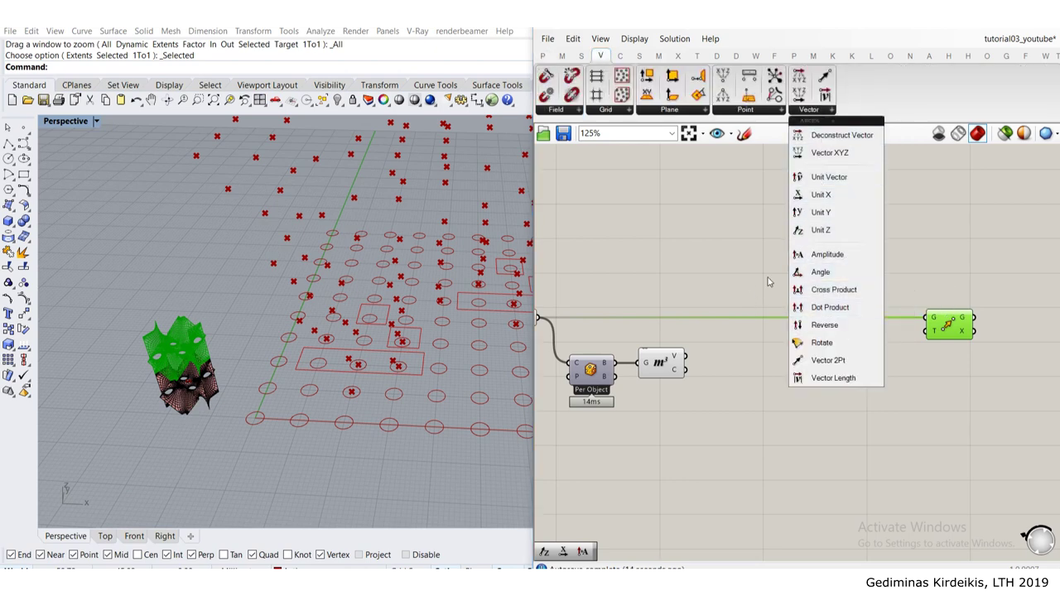
pyautogui.click(830, 362)
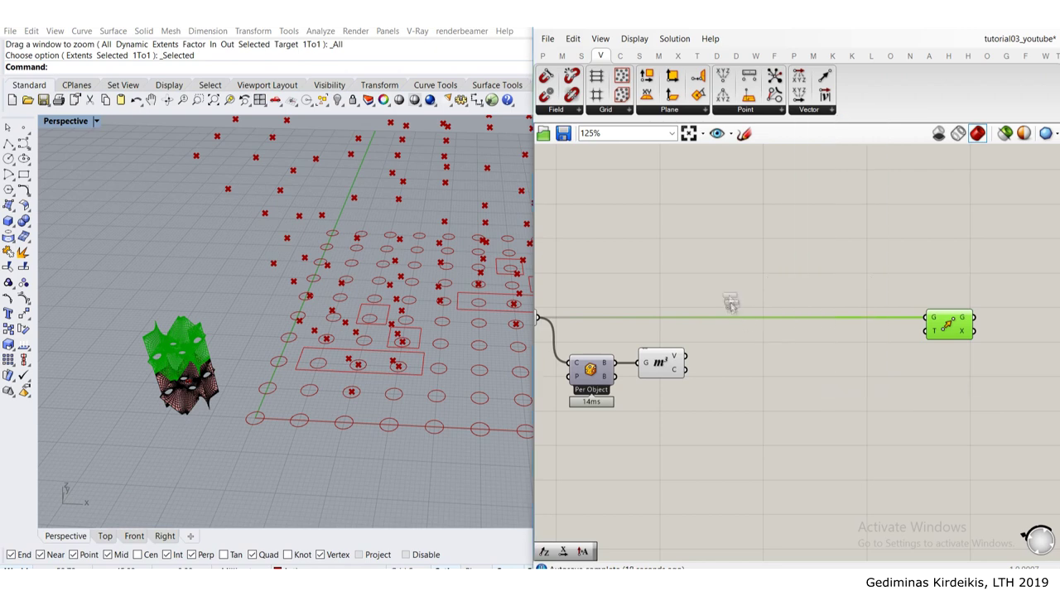
pyautogui.click(724, 275)
pyautogui.moveTo(704, 282); pyautogui.dragTo(724, 295, button='right')
pyautogui.moveTo(741, 282); pyautogui.dragTo(762, 382)
pyautogui.scroll(2, 710, 380)
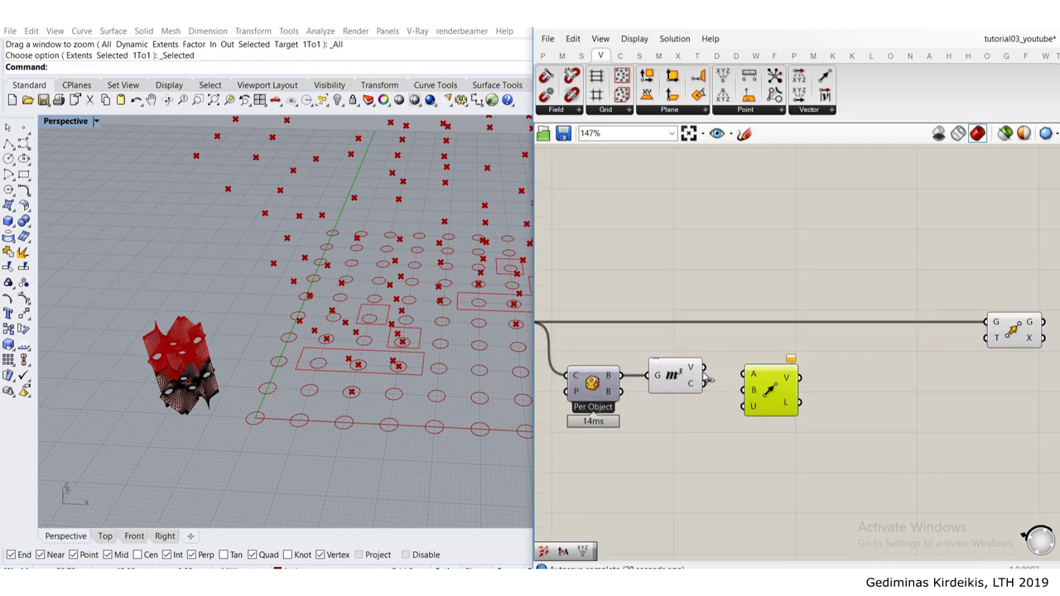
# Step: Connect the Volume centroid to Point A and the voxel Point parameter to Point B of the Vector 2Pt component
pyautogui.moveTo(769, 389); pyautogui.dragTo(749, 245)
pyautogui.scroll(-2, 739, 251)
pyautogui.moveTo(692, 190); pyautogui.dragTo(651, 214, button='right')
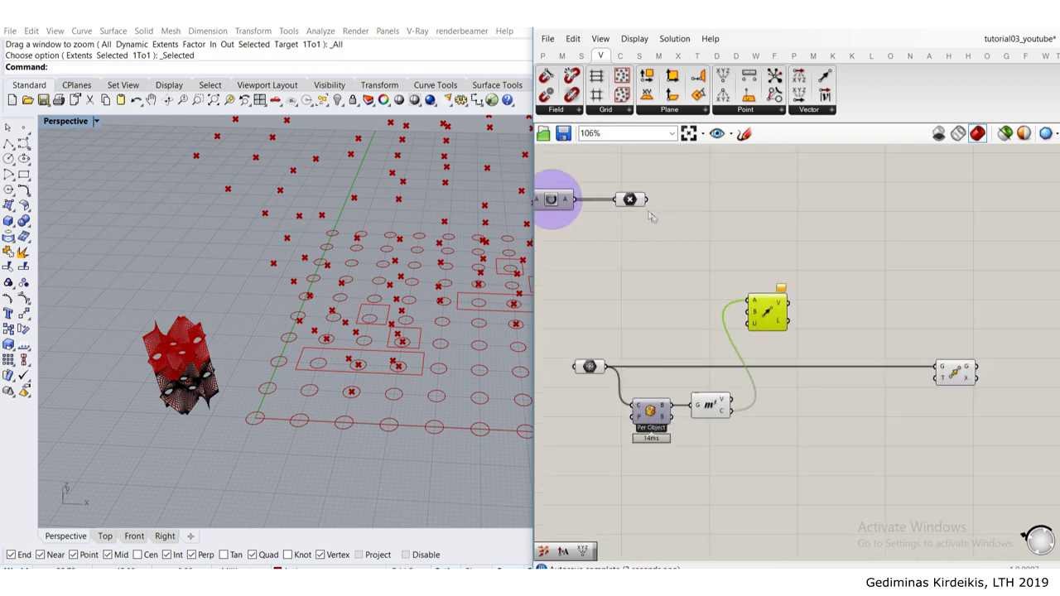
pyautogui.moveTo(623, 191); pyautogui.dragTo(814, 431)
pyautogui.click(635, 199)
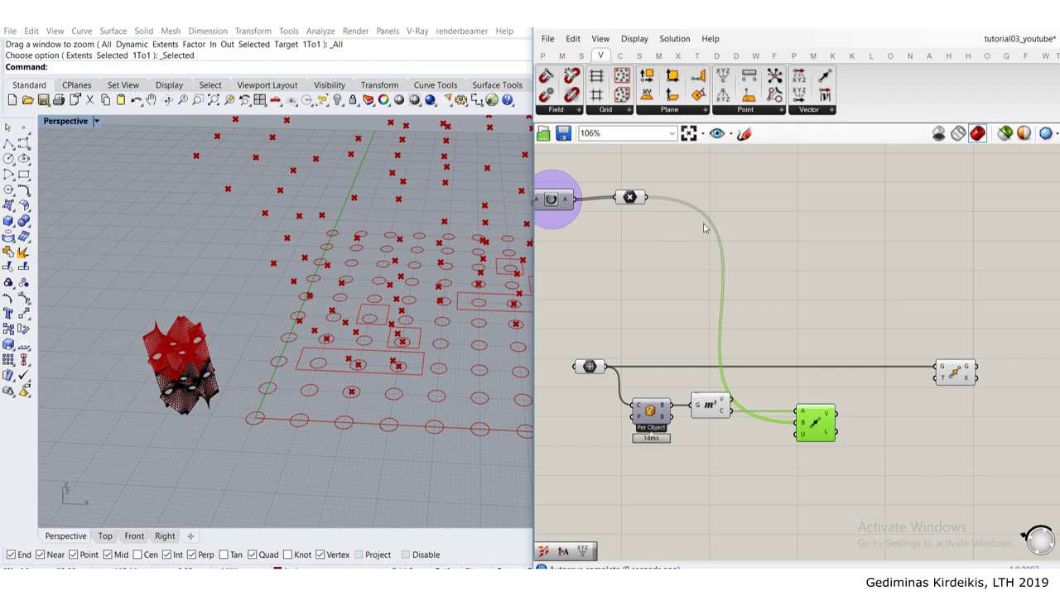
# Step: Add a Vector Display component with the Volume centroid as its anchor and the Vector 2Pt output as its vector
pyautogui.scroll(-3, 736, 224)
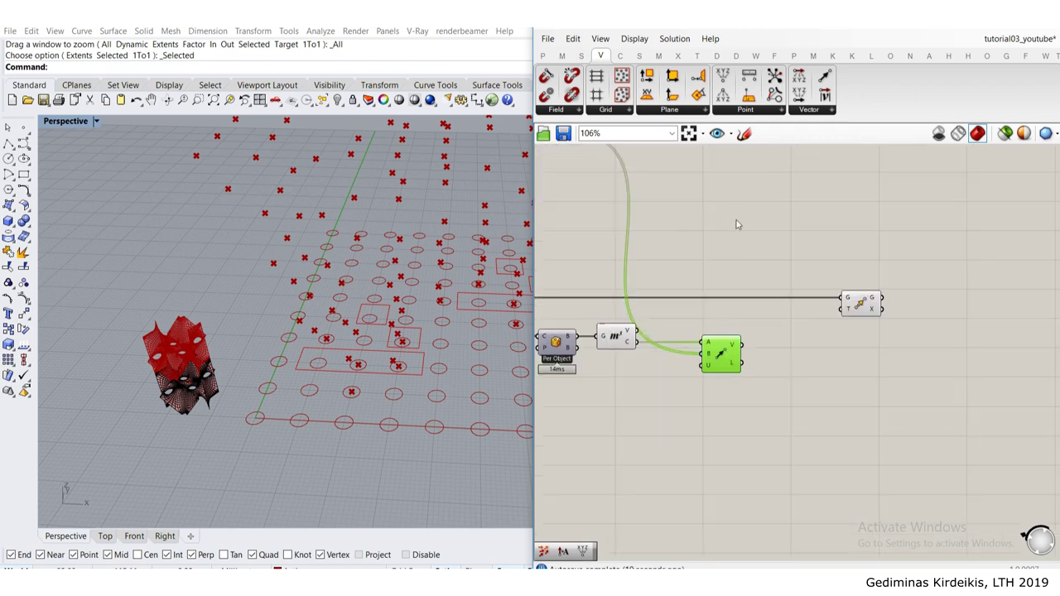
pyautogui.doubleClick(728, 280)
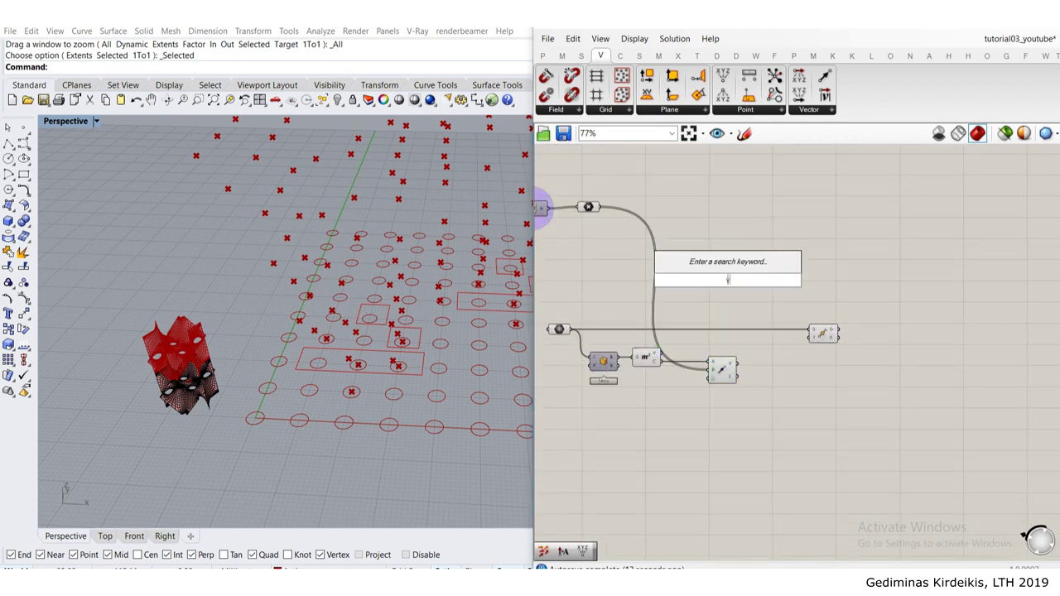
pyautogui.write('vector dis')
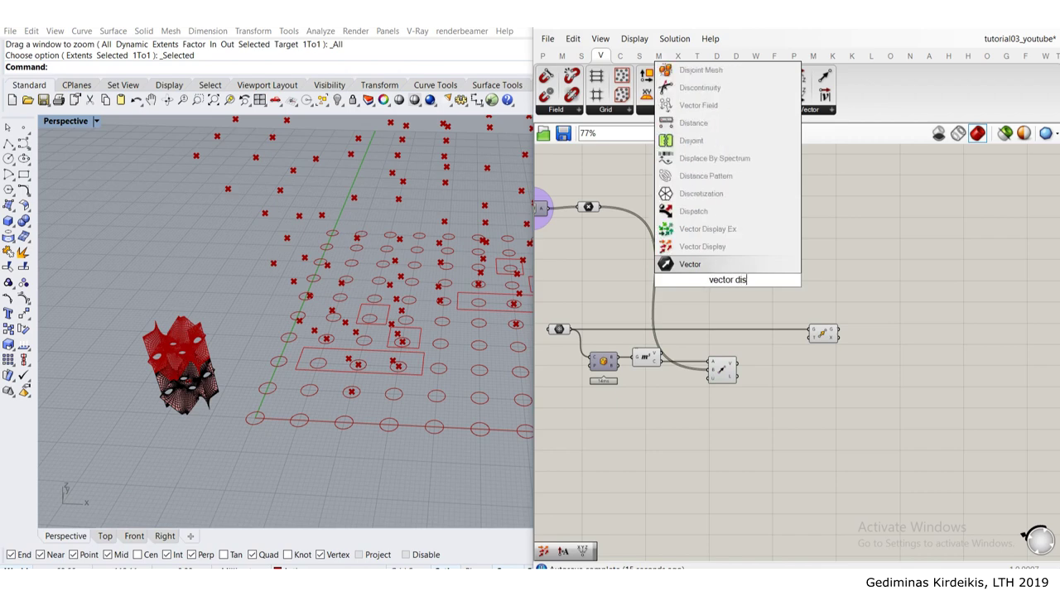
pyautogui.click(726, 248)
pyautogui.scroll(1, 713, 286)
pyautogui.moveTo(737, 283); pyautogui.dragTo(729, 303)
pyautogui.moveTo(689, 340); pyautogui.dragTo(694, 309, button='right')
pyautogui.scroll(2, 658, 344)
pyautogui.moveTo(657, 339); pyautogui.dragTo(818, 340)
pyautogui.click(846, 374)
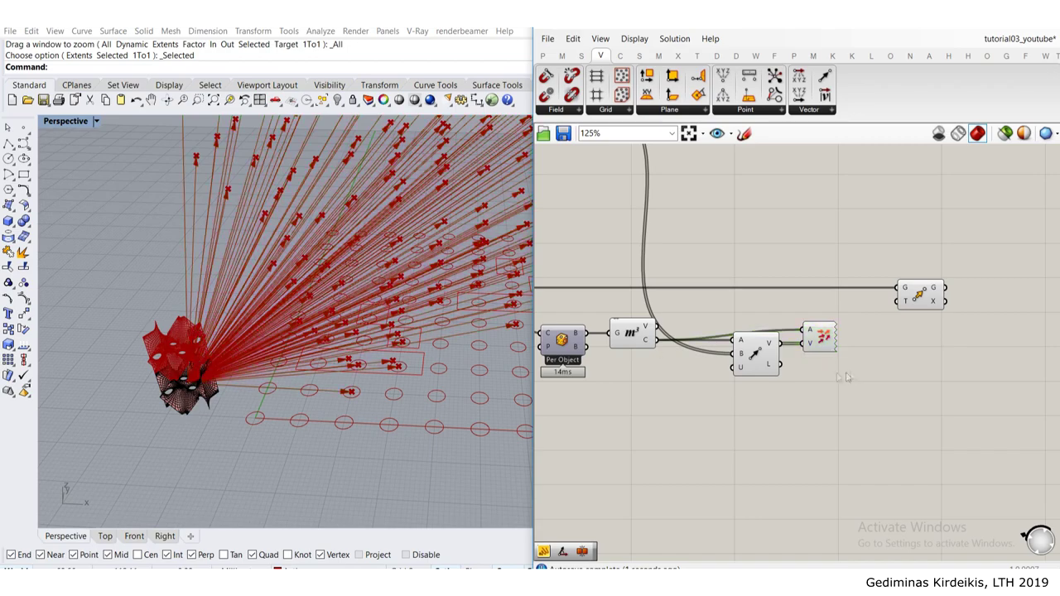
# Step: Delete the Vector Display component from the definition
pyautogui.scroll(-4, 279, 256)
pyautogui.moveTo(280, 259); pyautogui.dragTo(370, 261, button='right')
pyautogui.moveTo(779, 324); pyautogui.dragTo(750, 295, button='right')
pyautogui.click(792, 316)
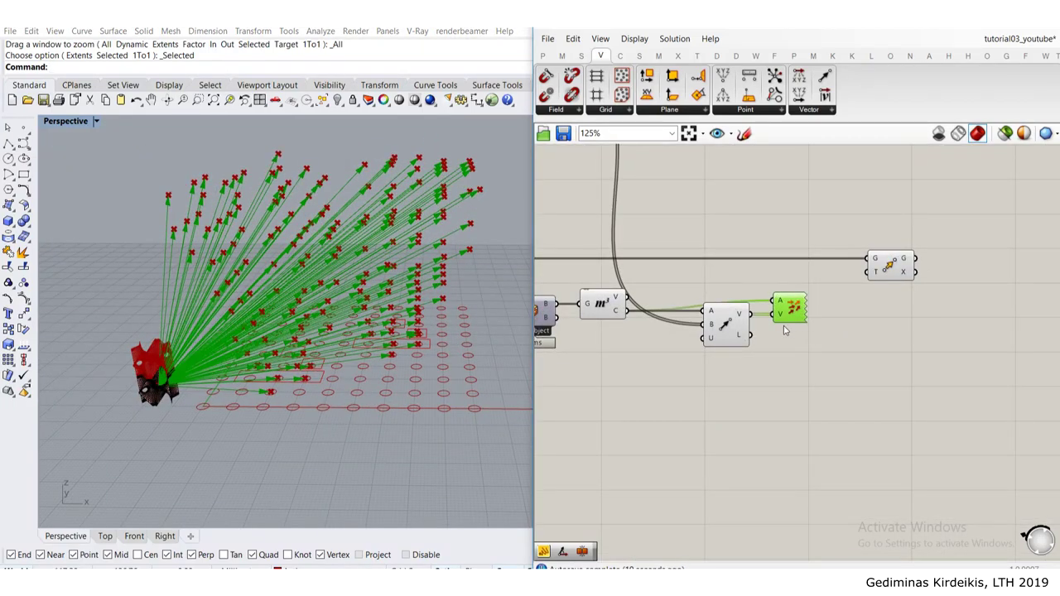
pyautogui.press('Delete')
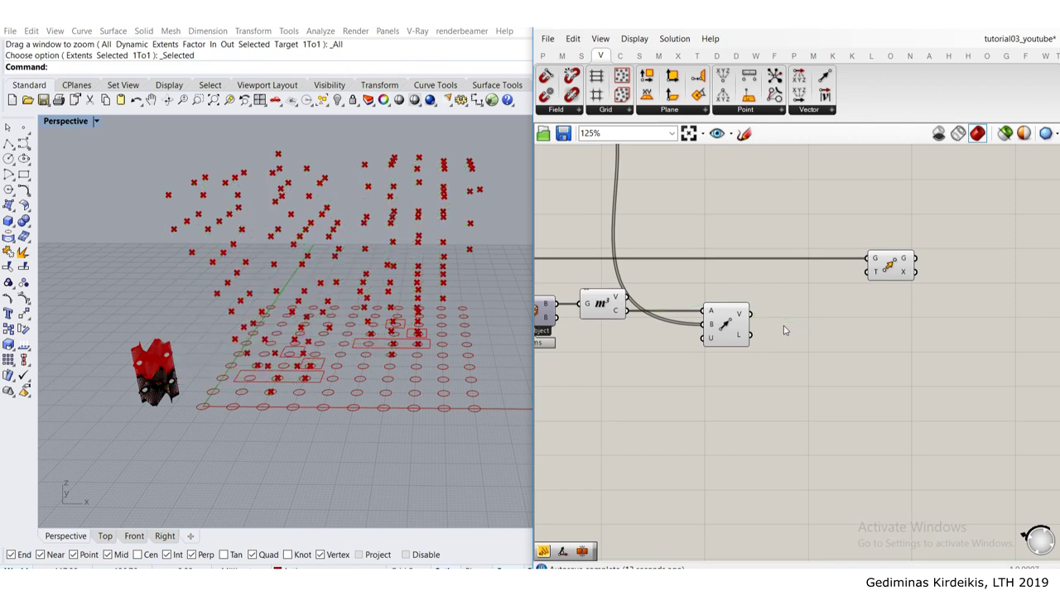
# Step: Connect the Vector 2Pt vector output to the Move component's Motion input and bring Move closer to it
pyautogui.moveTo(719, 309); pyautogui.dragTo(715, 320)
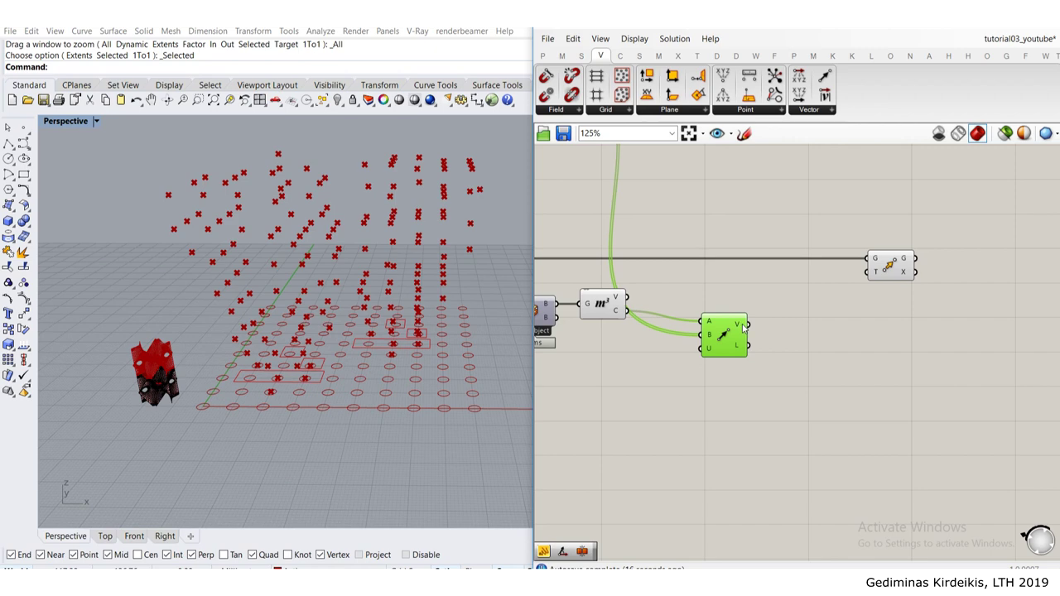
pyautogui.moveTo(746, 326); pyautogui.dragTo(803, 268)
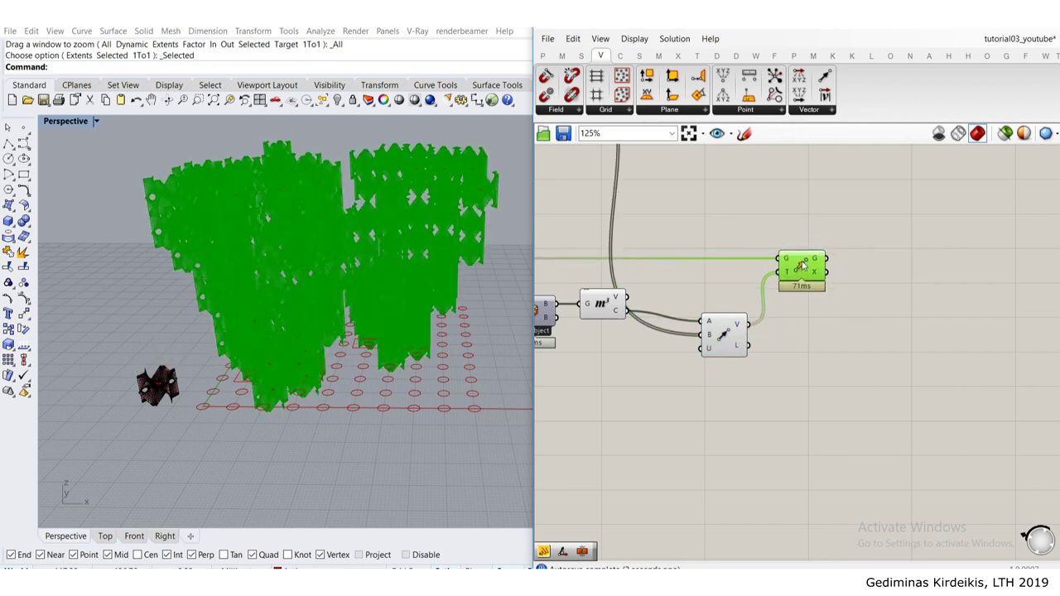
pyautogui.click(830, 336)
# Step: Hide the previews of the Volume and Vector 2Pt components and turn off the preview of mesh edges
pyautogui.moveTo(744, 376); pyautogui.dragTo(800, 360, button='right')
pyautogui.moveTo(800, 360); pyautogui.dragTo(613, 256)
pyautogui.middleClick(657, 273)
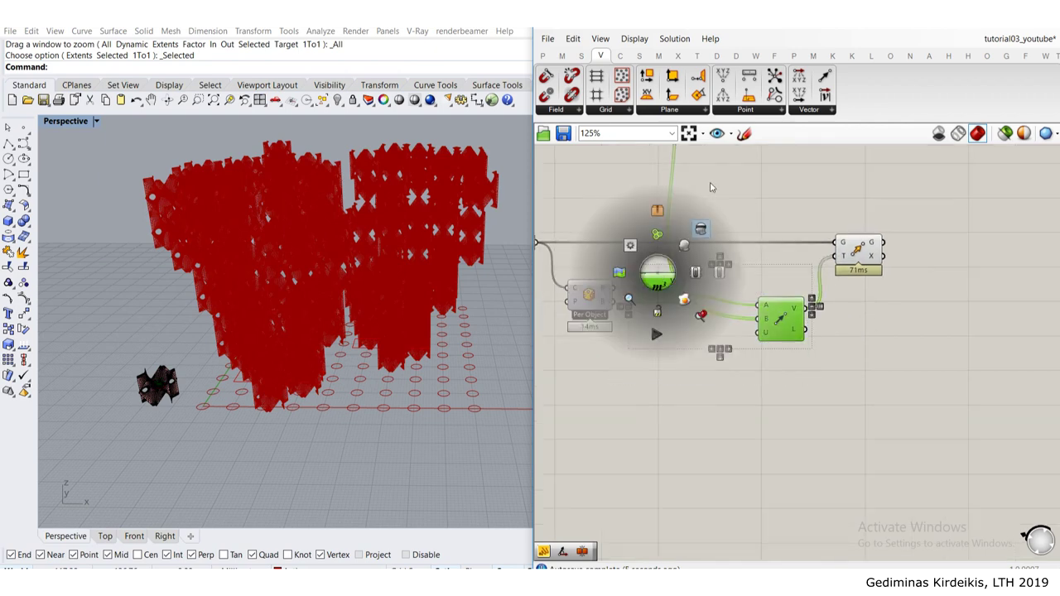
pyautogui.click(635, 38)
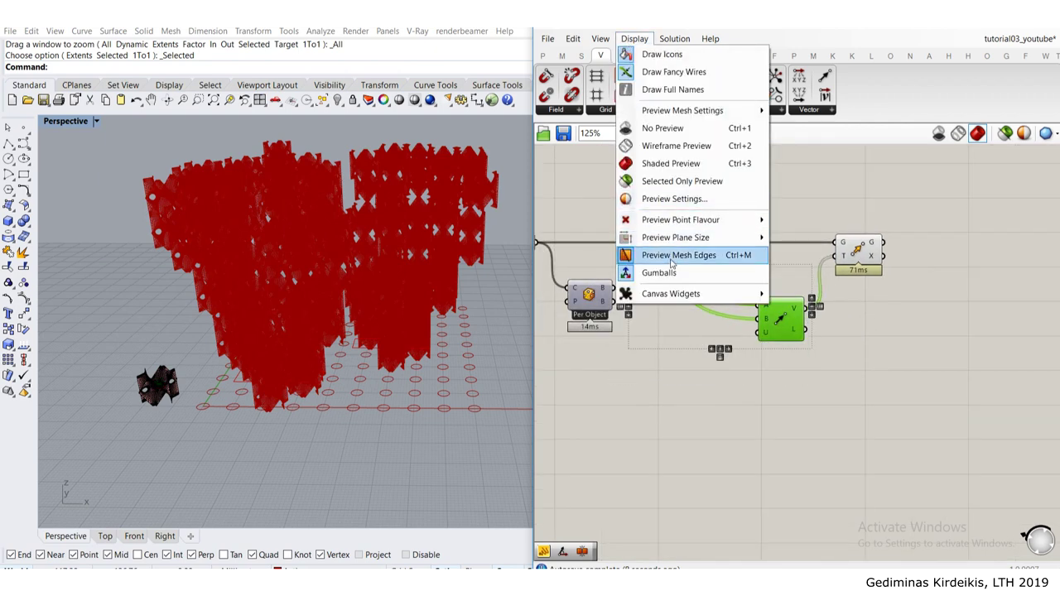
pyautogui.click(673, 256)
# Step: Hide the preview of the Point parameter that holds the voxel points
pyautogui.moveTo(621, 195); pyautogui.dragTo(682, 341, button='right')
pyautogui.click(627, 196)
pyautogui.middleClick(627, 196)
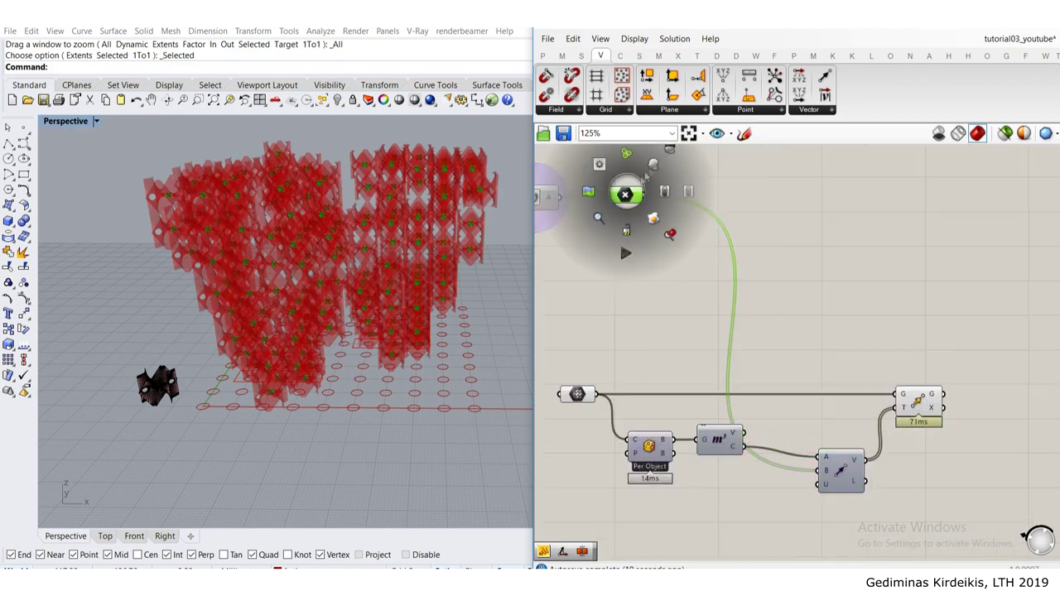
pyautogui.click(667, 154)
pyautogui.click(753, 258)
# Step: Add a Mesh Join component after Move and connect the moved geometry to its mesh input
pyautogui.moveTo(212, 275); pyautogui.dragTo(271, 280, button='right')
pyautogui.scroll(4, 337, 284)
pyautogui.moveTo(352, 278); pyautogui.dragTo(326, 264, button='right')
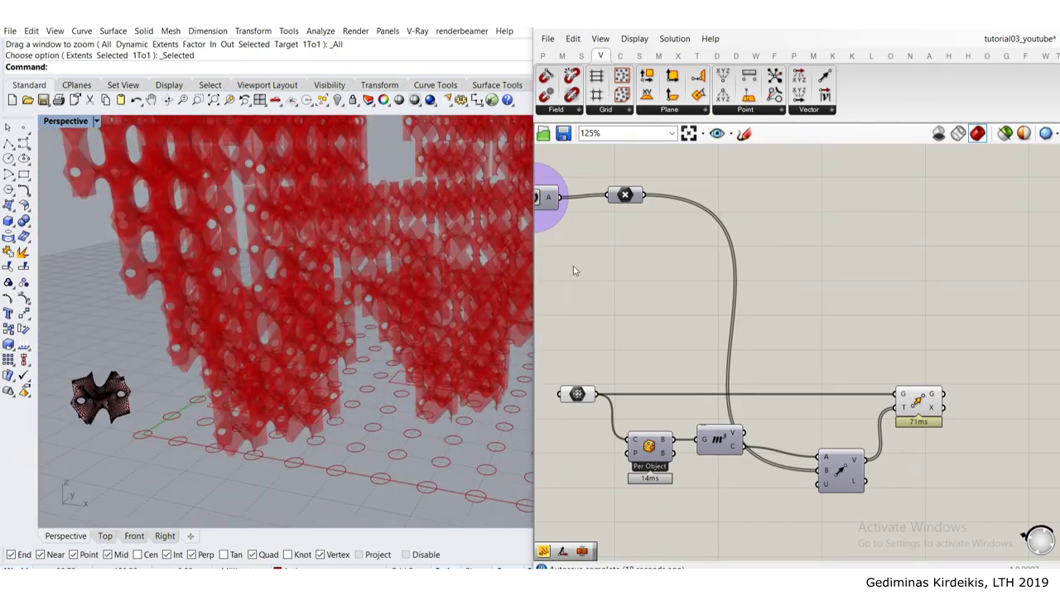
pyautogui.scroll(-3, 826, 297)
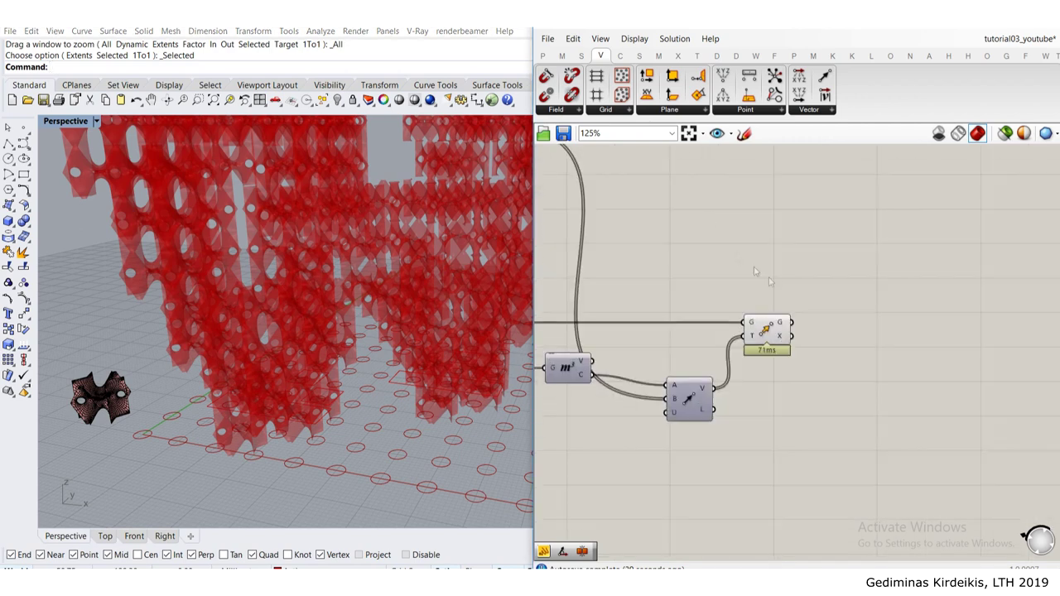
pyautogui.doubleClick(798, 354)
pyautogui.write('join')
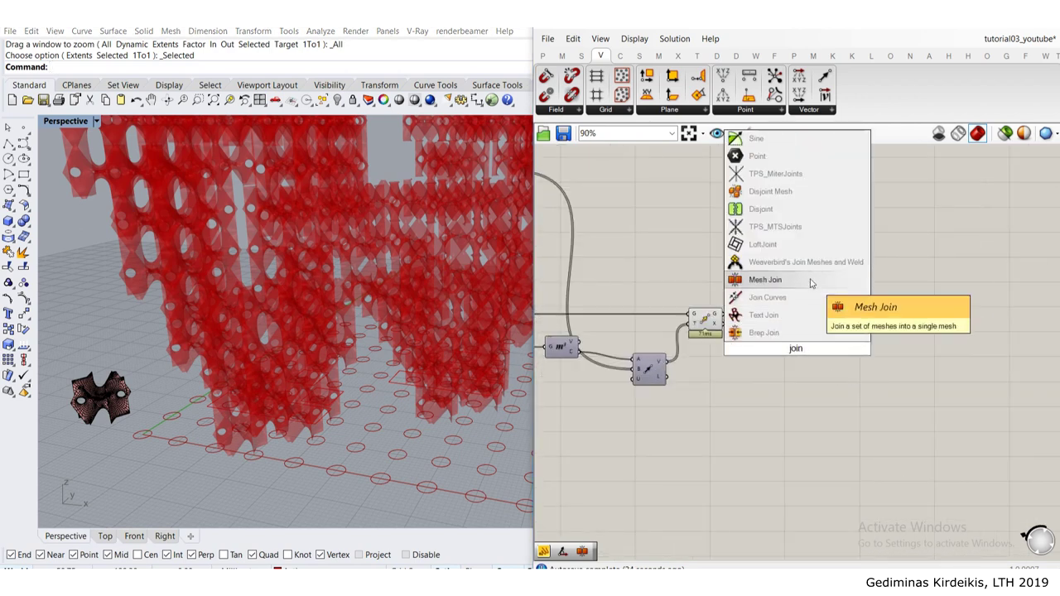
pyautogui.click(811, 281)
pyautogui.scroll(3, 725, 318)
pyautogui.moveTo(723, 312); pyautogui.dragTo(773, 321)
# Step: Hide the preview of the Move component so only the joined mesh is displayed
pyautogui.click(705, 323)
pyautogui.middleClick(706, 319)
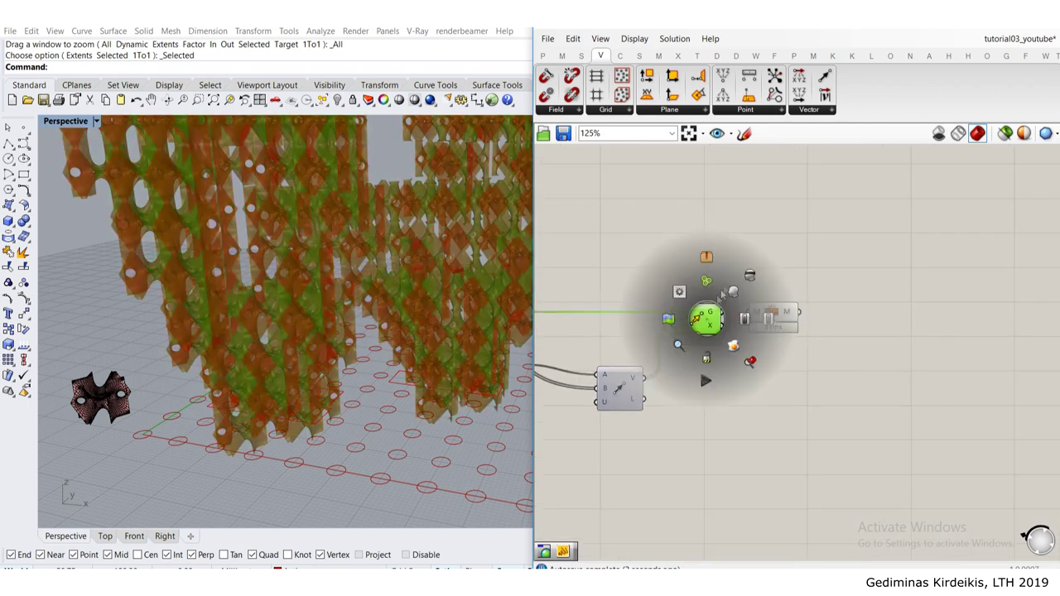
pyautogui.click(751, 275)
pyautogui.click(775, 287)
# Step: Add a Panel connected to the Mesh Join output and examine the joined mesh's vertex and face counts
pyautogui.moveTo(777, 296); pyautogui.dragTo(636, 293, button='right')
pyautogui.scroll(3, 711, 292)
pyautogui.click(543, 56)
pyautogui.click(724, 95)
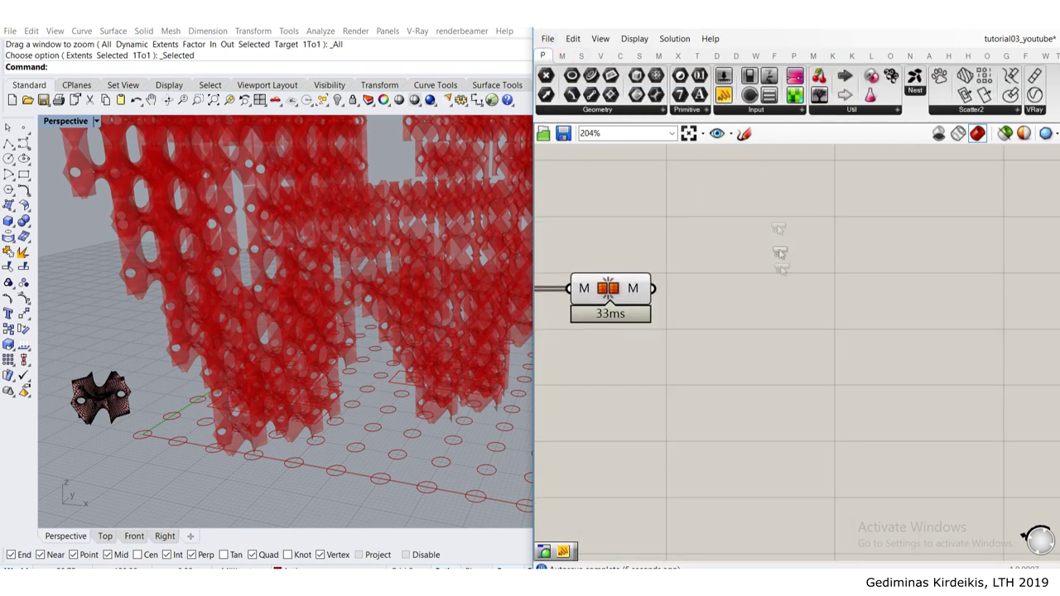
pyautogui.click(803, 317)
pyautogui.moveTo(653, 290); pyautogui.dragTo(759, 306)
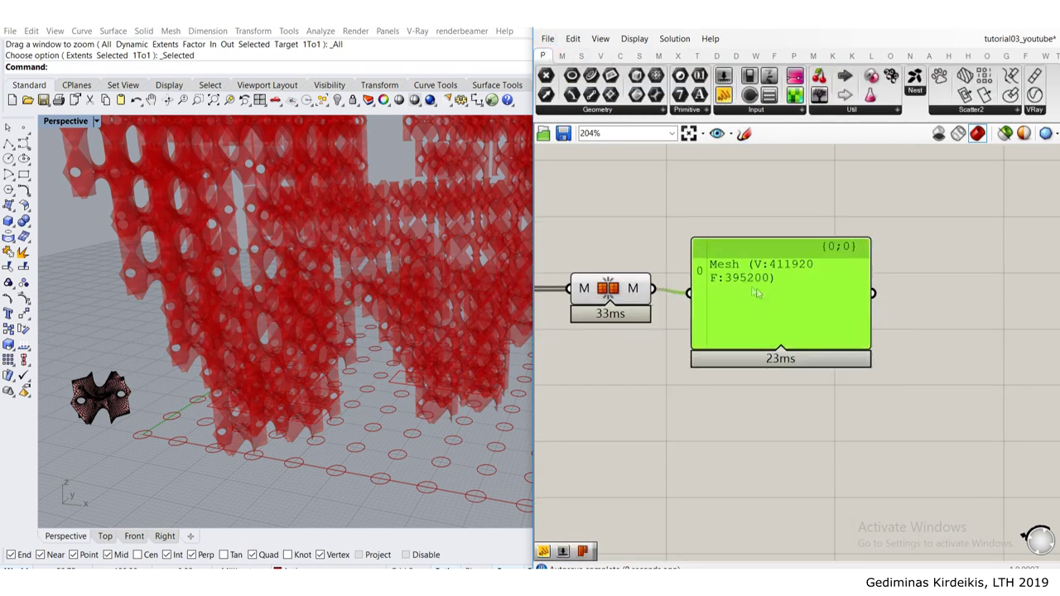
pyautogui.scroll(2, 756, 292)
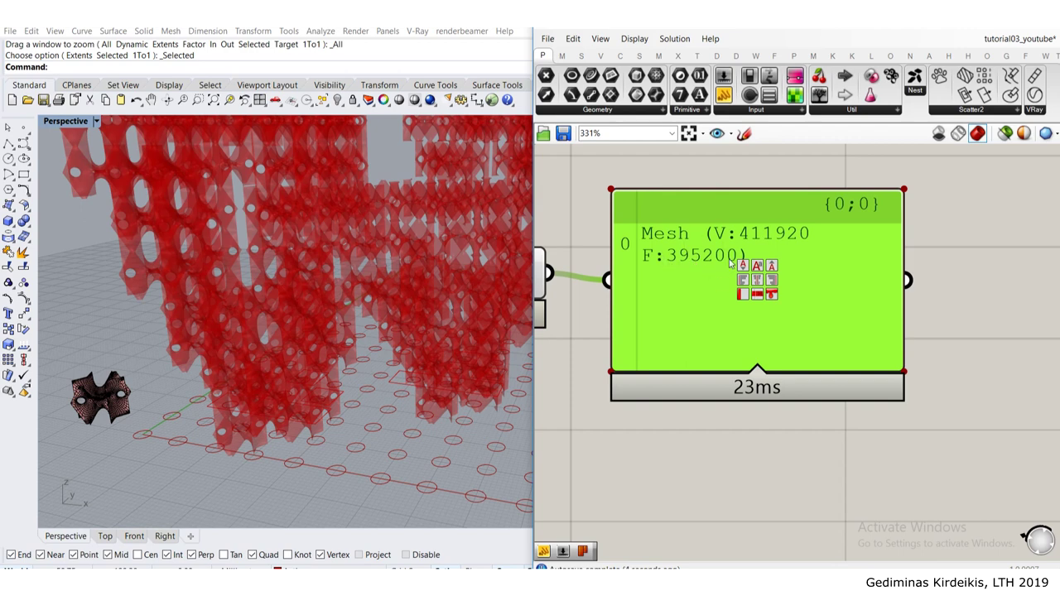
pyautogui.scroll(-2, 731, 263)
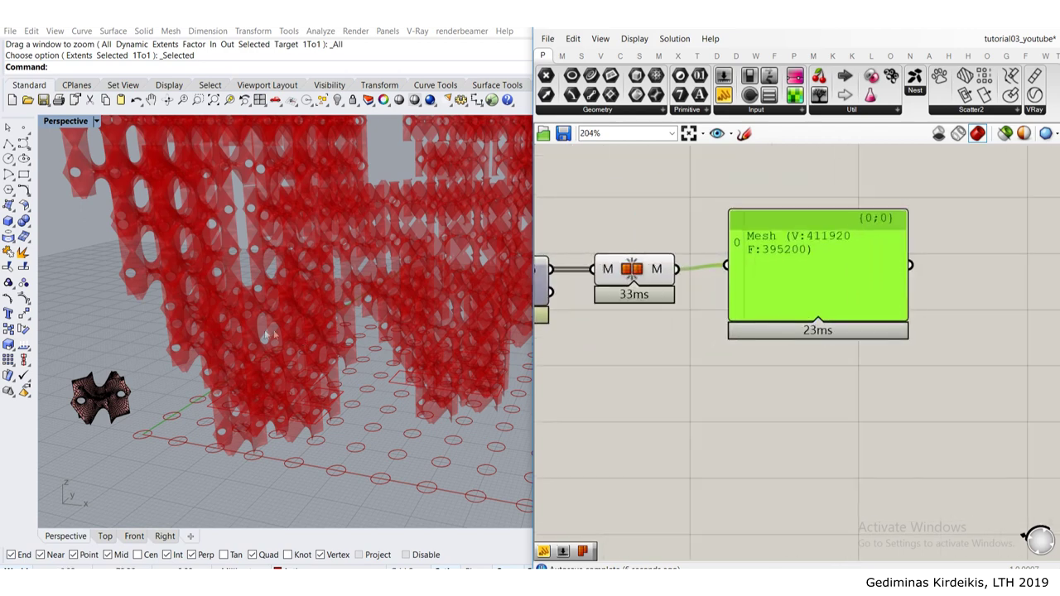
# Step: Open tutorial_youtube.3dm in a new Rhino 6 window and launch Grasshopper with the tutorial01_youtube definition
pyautogui.scroll(5, 97, 386)
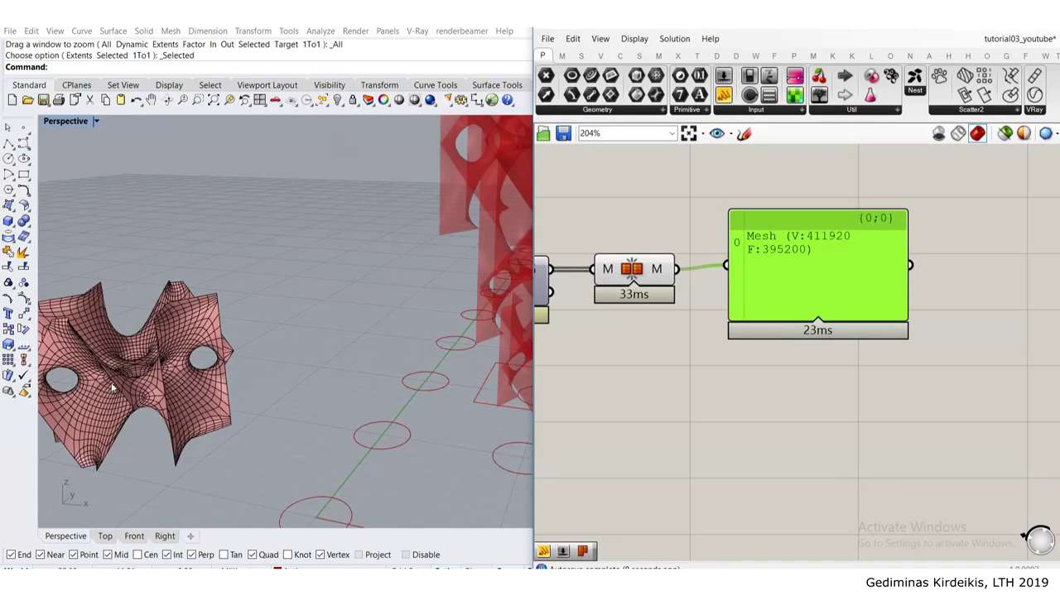
pyautogui.scroll(-3, 114, 388)
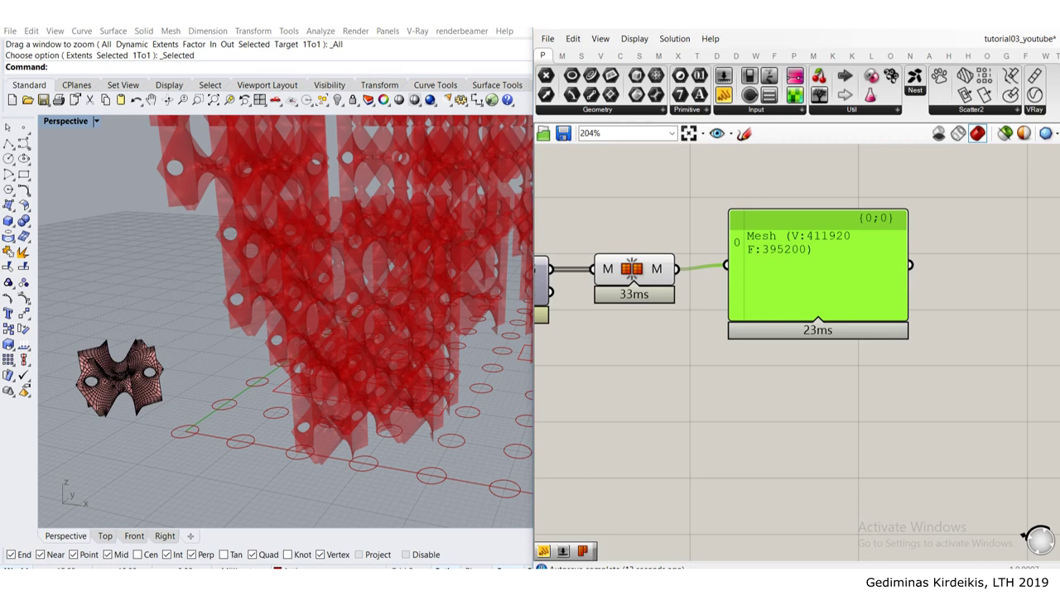
pyautogui.rightClick(358, 581)
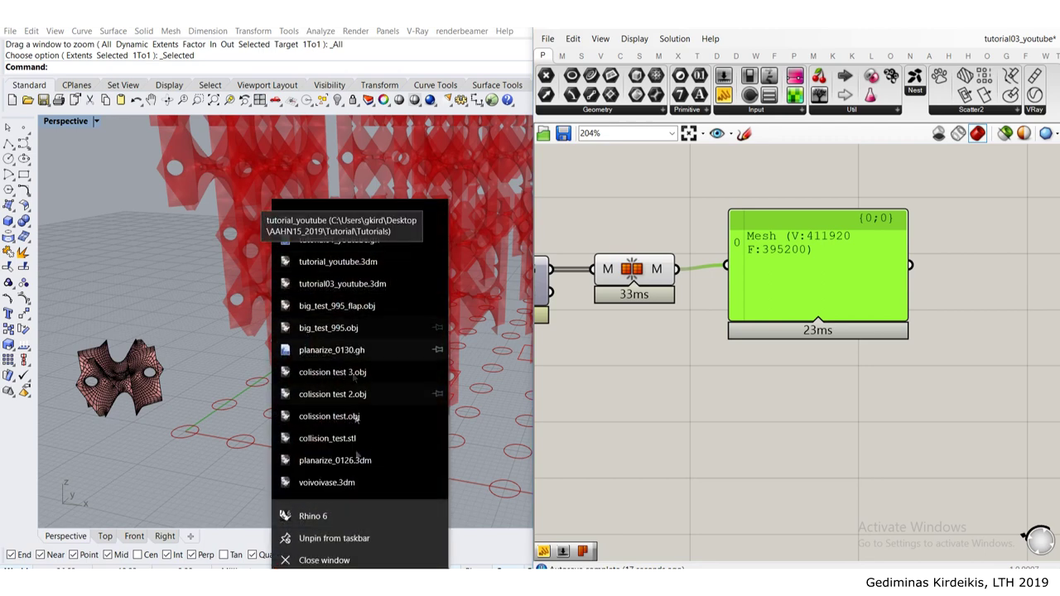
pyautogui.click(334, 518)
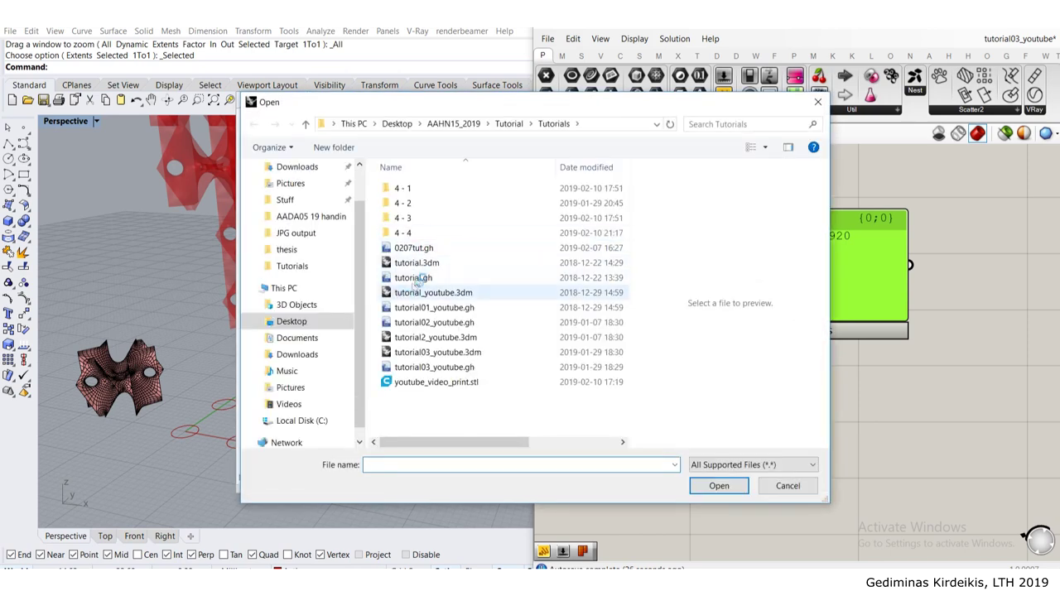
pyautogui.click(436, 294)
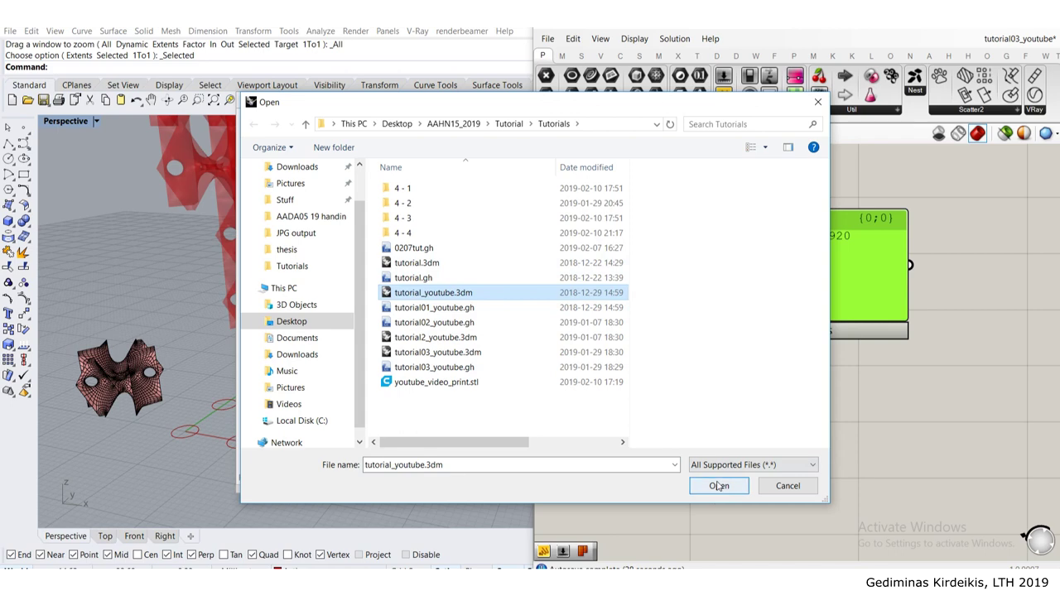
pyautogui.press('Return')
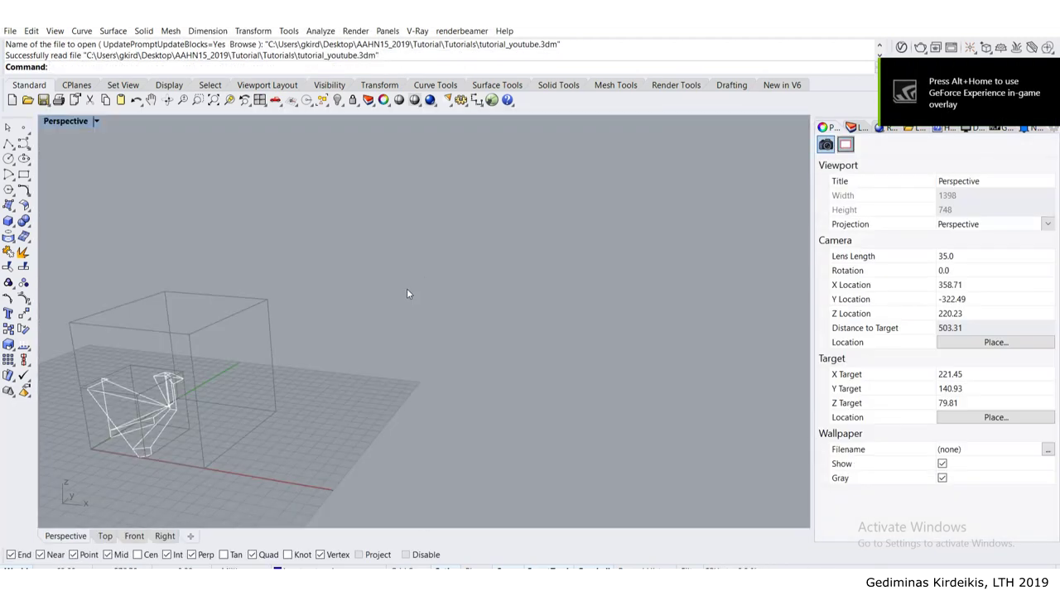
pyautogui.write('Grasshopper')
pyautogui.press('Return')
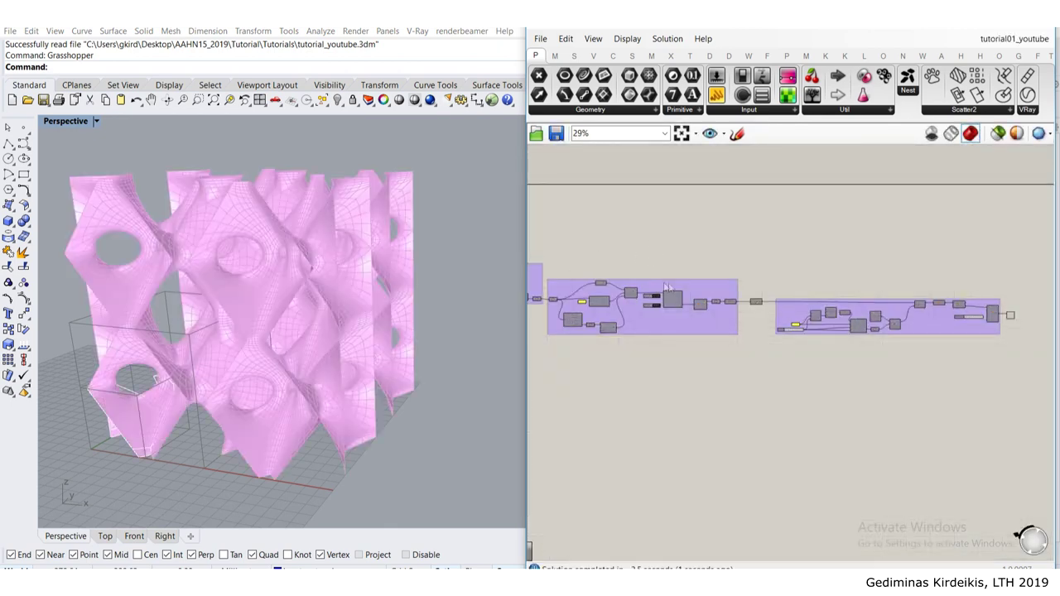
# Step: Hide the preview of the last component at the end of the tutorial01_youtube definition
pyautogui.moveTo(715, 291); pyautogui.dragTo(672, 275, button='right')
pyautogui.scroll(-1, 792, 287)
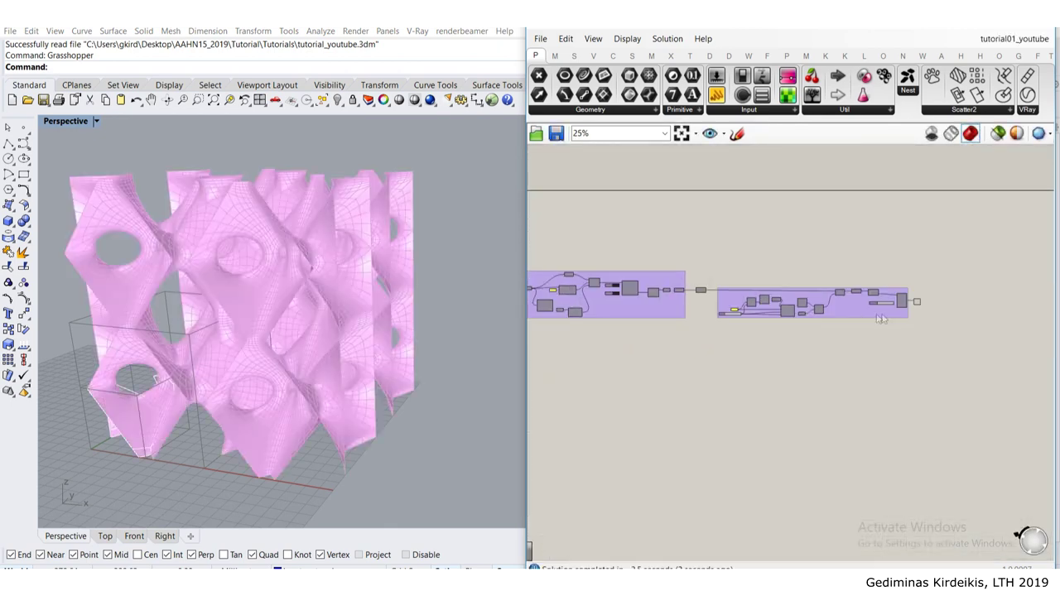
pyautogui.scroll(3, 910, 313)
pyautogui.click(924, 298)
pyautogui.middleClick(925, 297)
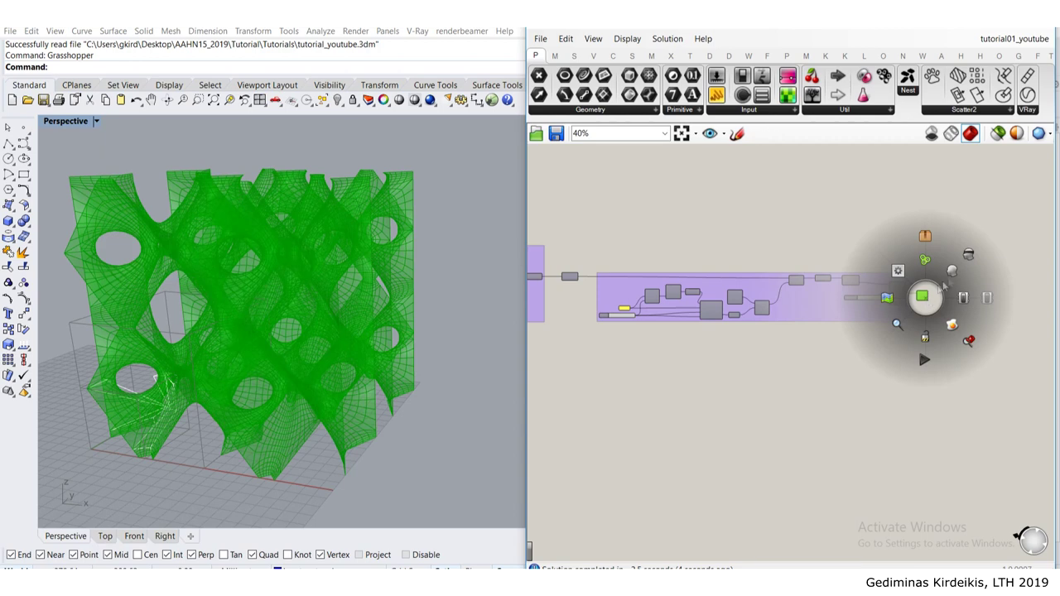
pyautogui.click(967, 255)
# Step: Turn on the preview of the final mesh component in the solver group to display the single module
pyautogui.moveTo(591, 258); pyautogui.dragTo(786, 252, button='right')
pyautogui.scroll(4, 743, 282)
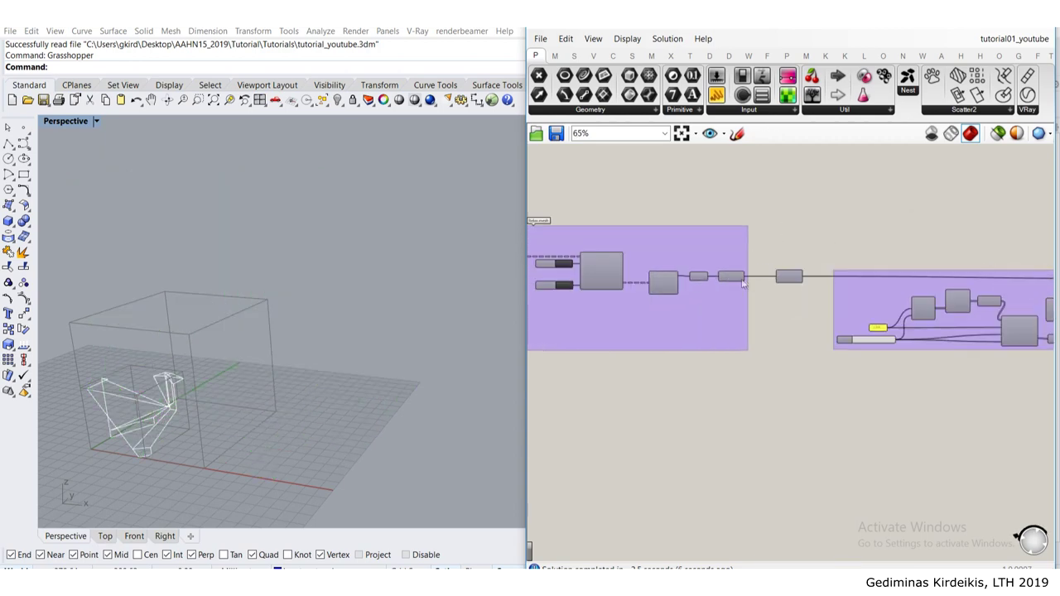
pyautogui.scroll(1, 727, 279)
pyautogui.middleClick(729, 280)
pyautogui.click(758, 252)
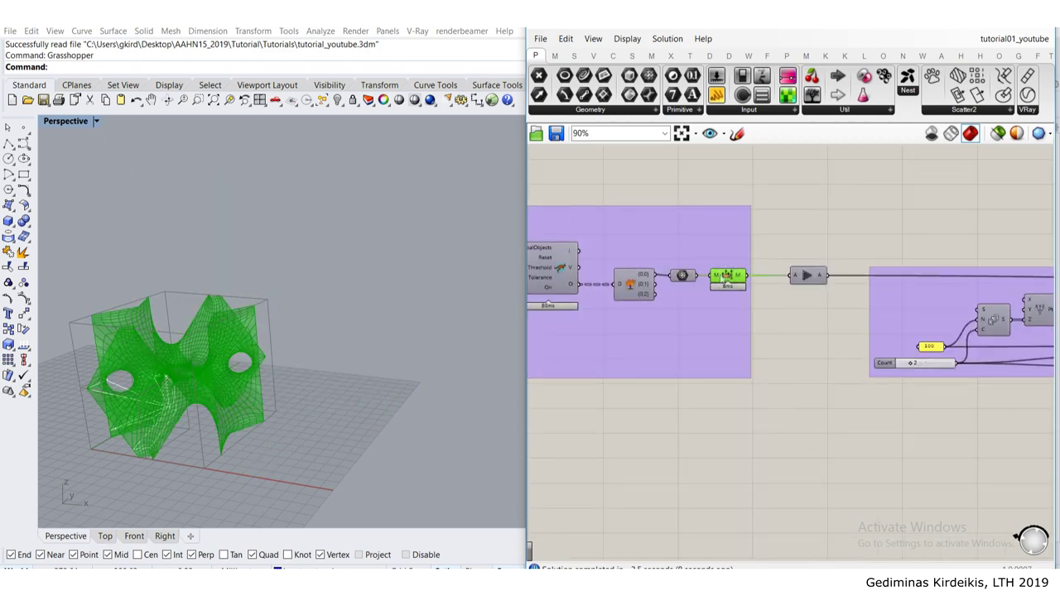
pyautogui.scroll(3, 717, 279)
pyautogui.click(810, 237)
# Step: Set the V Count slider in the "Build mesh from rectangular curves" group to 3 and check the module's coarser mesh
pyautogui.moveTo(616, 328); pyautogui.dragTo(761, 317, button='right')
pyautogui.scroll(-6, 763, 318)
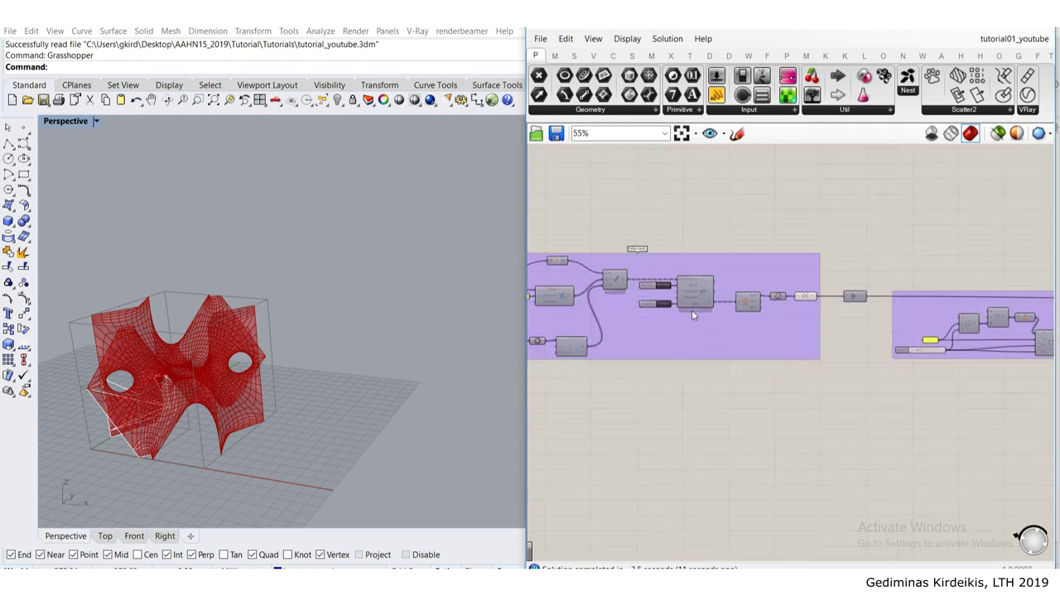
pyautogui.scroll(-3, 894, 309)
pyautogui.moveTo(692, 310); pyautogui.dragTo(929, 315, button='right')
pyautogui.scroll(-2, 929, 314)
pyautogui.scroll(6, 686, 300)
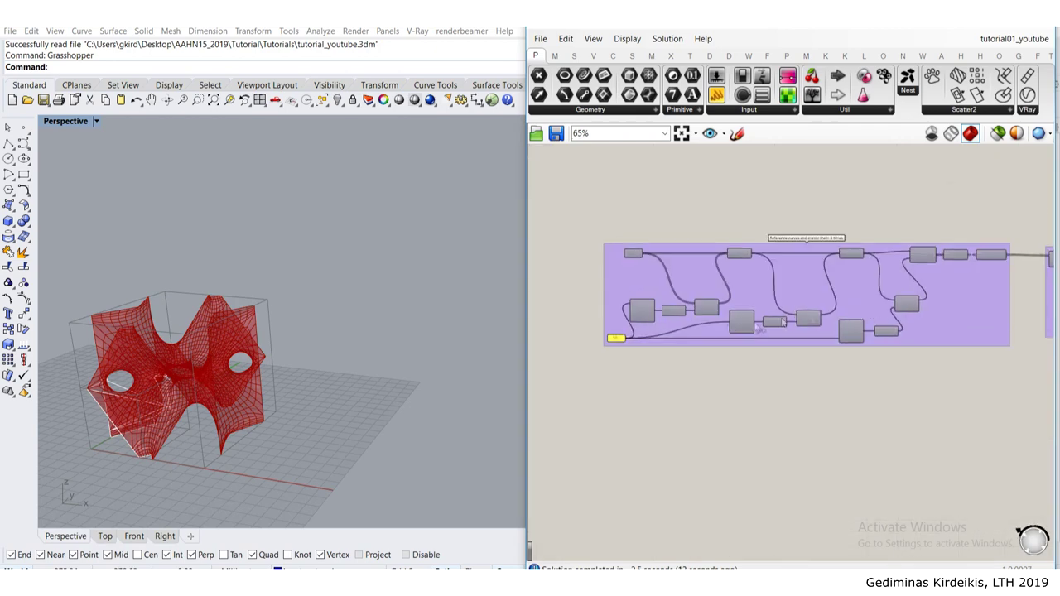
pyautogui.scroll(3, 779, 322)
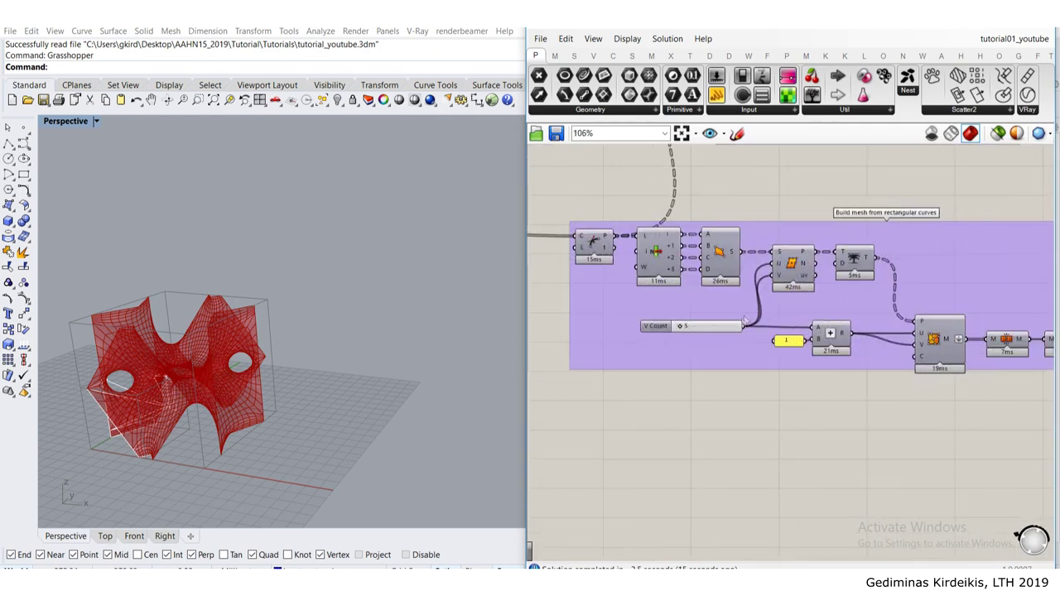
pyautogui.scroll(3, 744, 321)
pyautogui.click(730, 329)
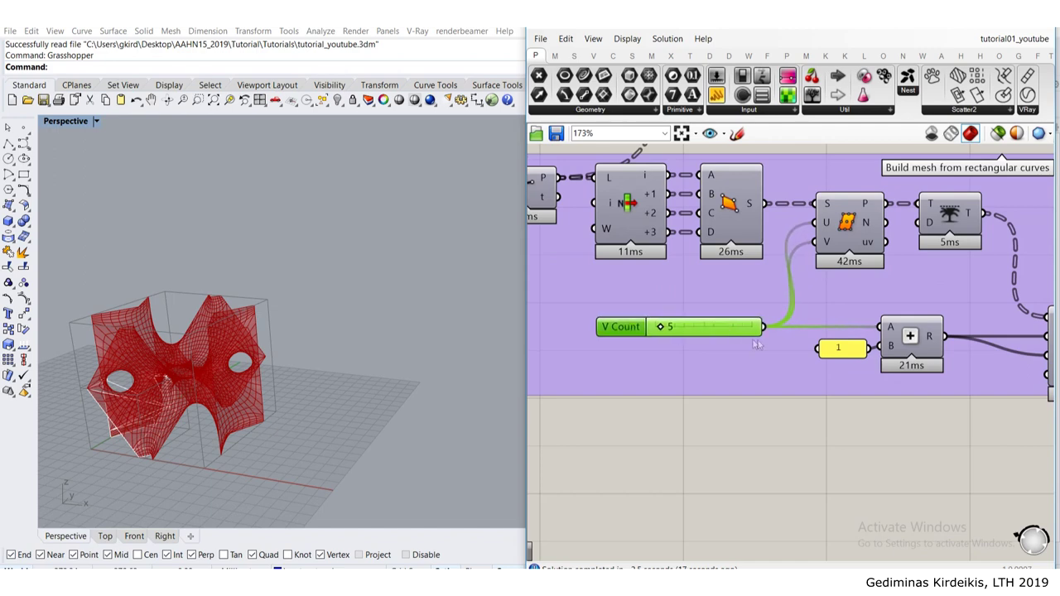
pyautogui.scroll(2, 756, 343)
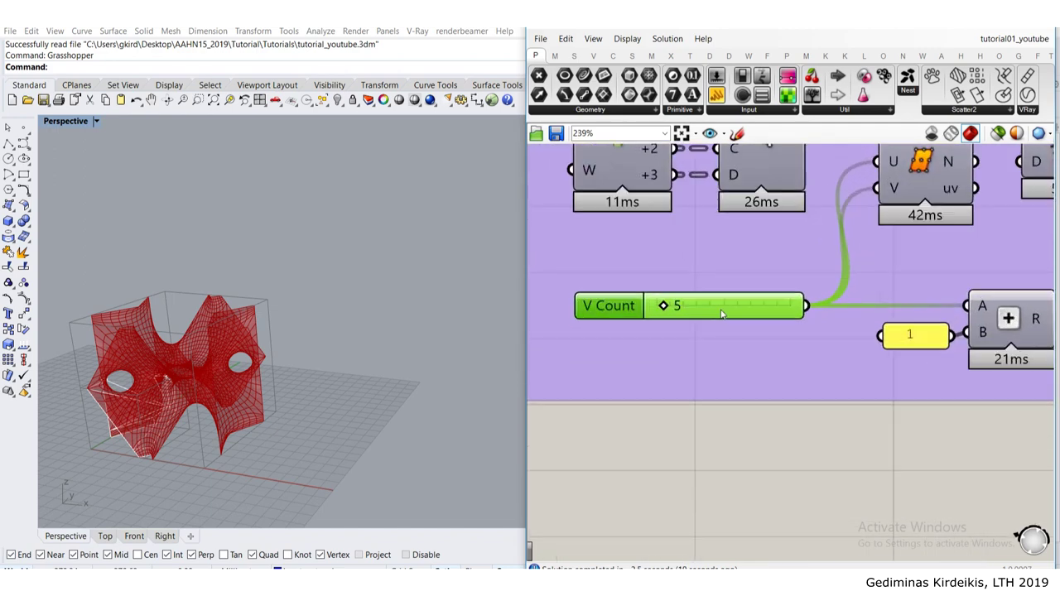
pyautogui.doubleClick(720, 313)
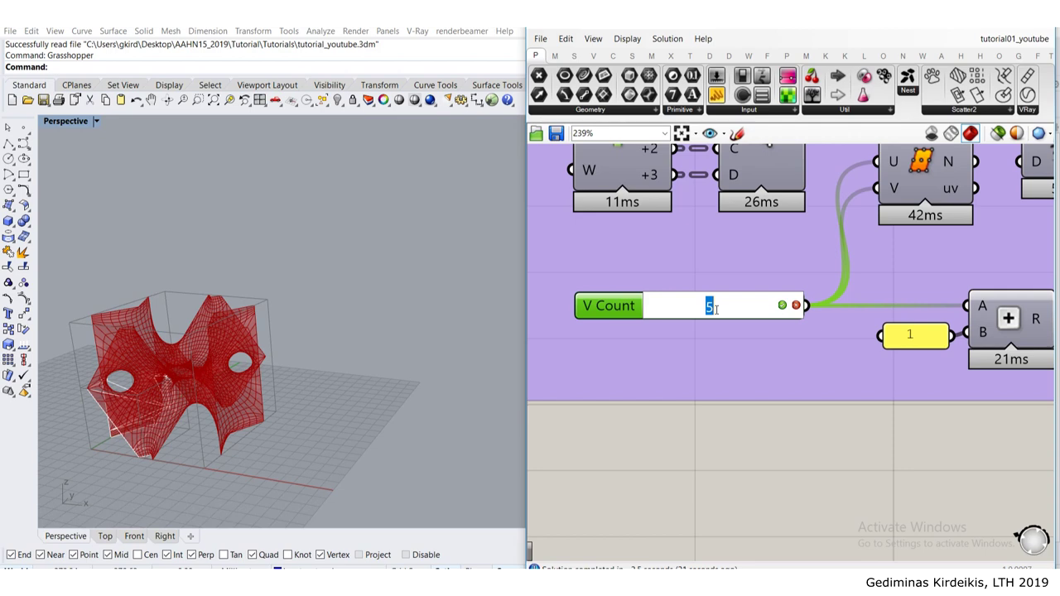
pyautogui.press('Return')
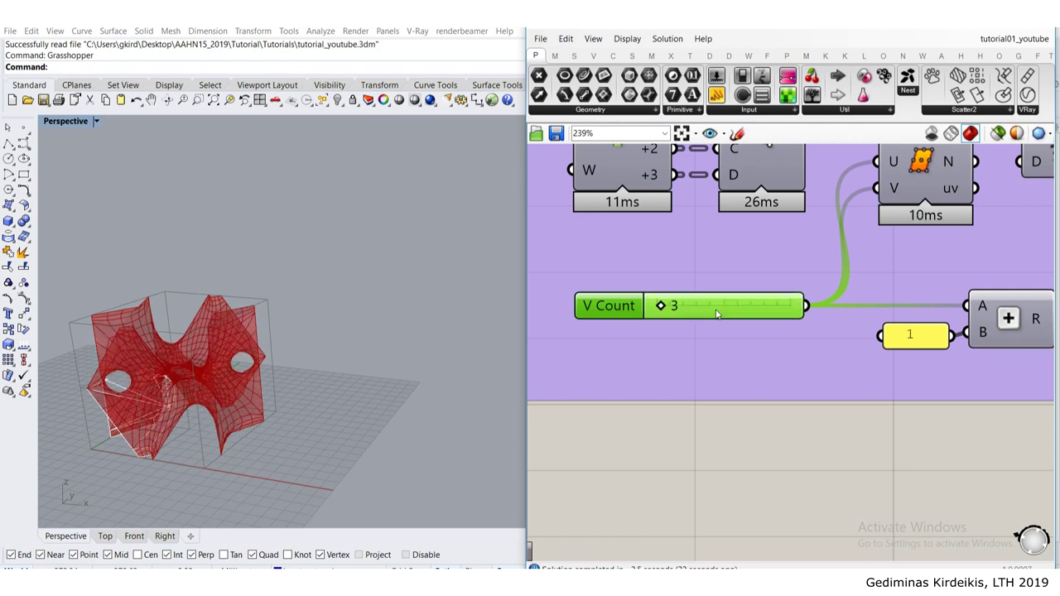
pyautogui.moveTo(290, 364); pyautogui.dragTo(299, 331, button='right')
pyautogui.scroll(4, 142, 414)
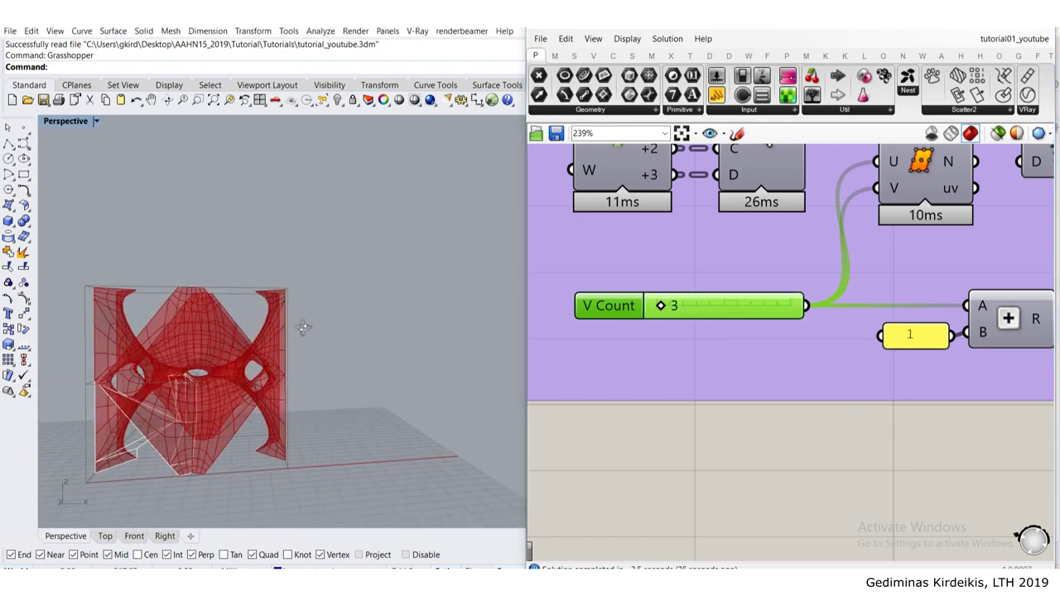
pyautogui.moveTo(141, 410); pyautogui.dragTo(207, 375, button='right')
pyautogui.scroll(2, 207, 375)
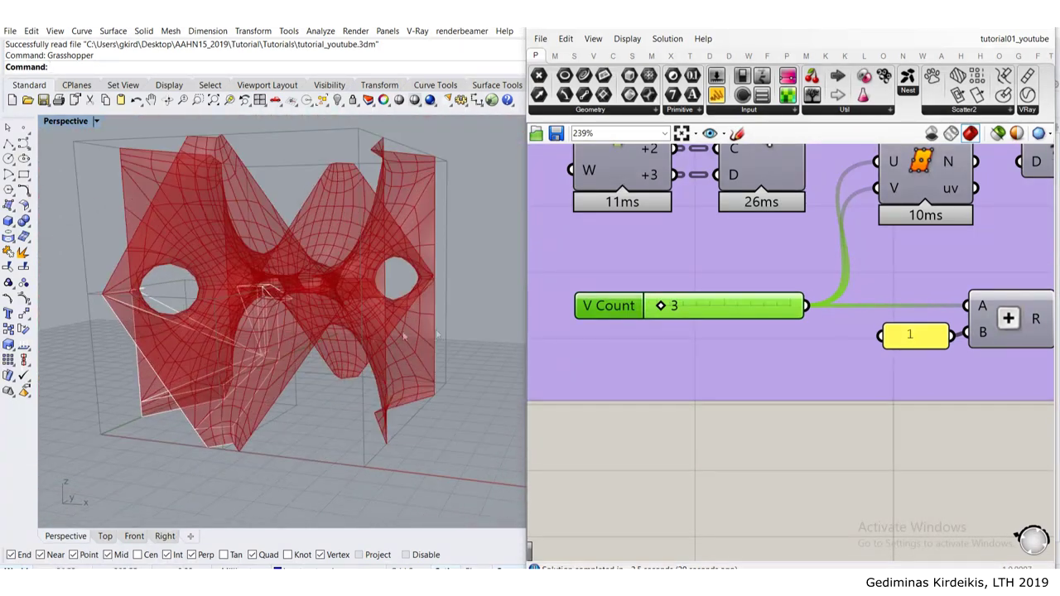
# Step: Bake the single module's mesh from the UnifyNormals component onto the Default layer
pyautogui.scroll(-6, 934, 328)
pyautogui.scroll(4, 935, 329)
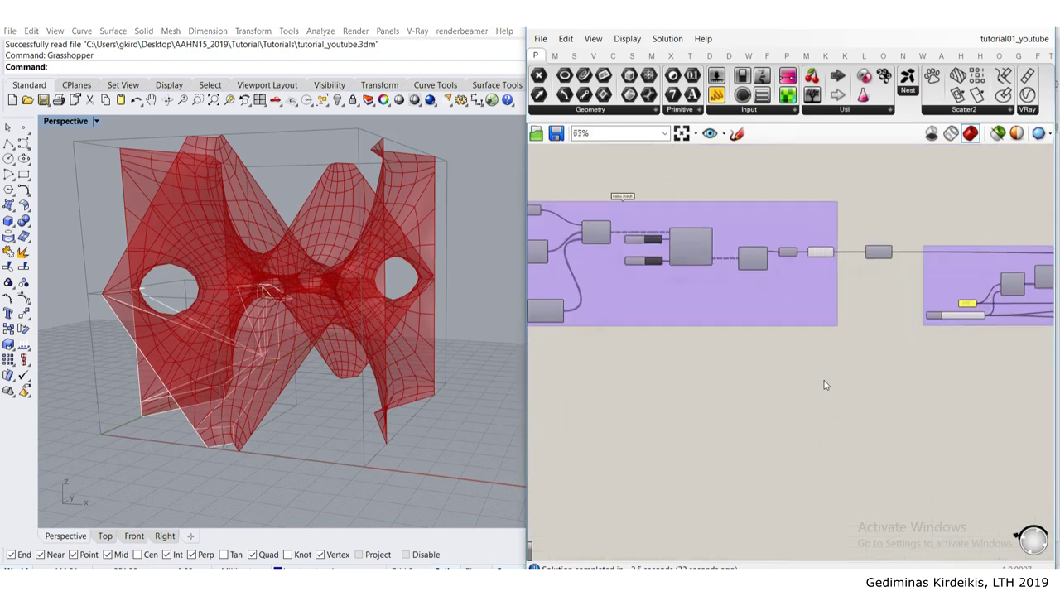
pyautogui.rightClick(813, 229)
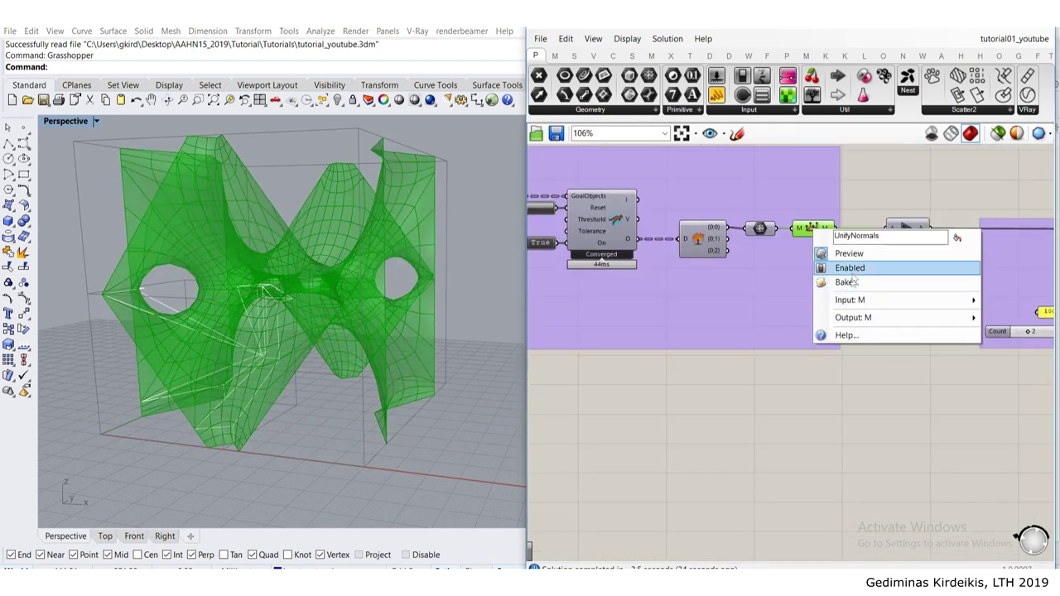
pyautogui.click(847, 282)
pyautogui.click(834, 184)
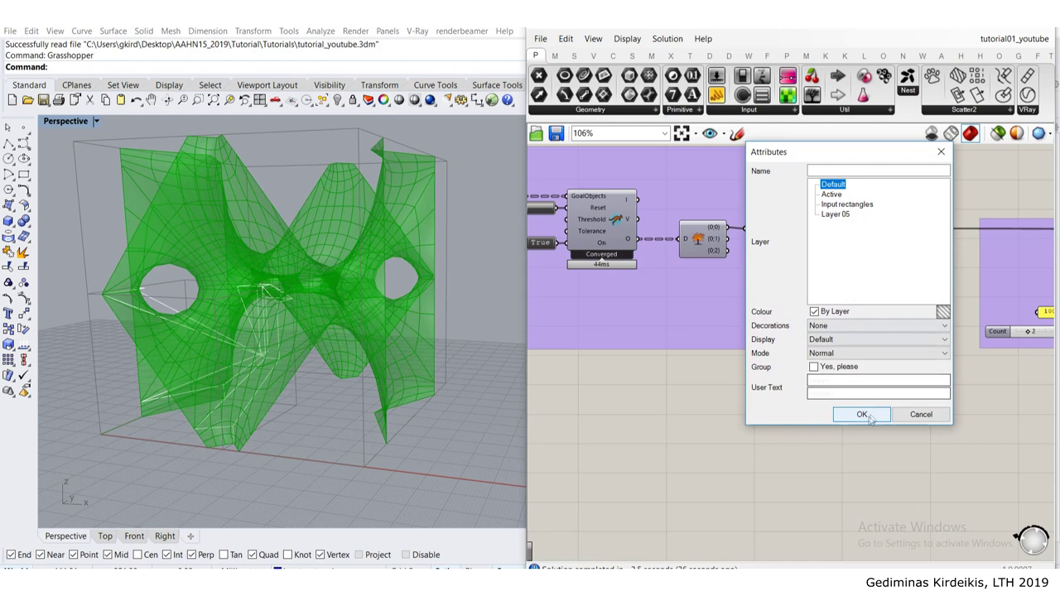
pyautogui.click(861, 414)
# Step: Move the baked mesh along the X axis until it stands clear of the Grasshopper preview
pyautogui.click(406, 337)
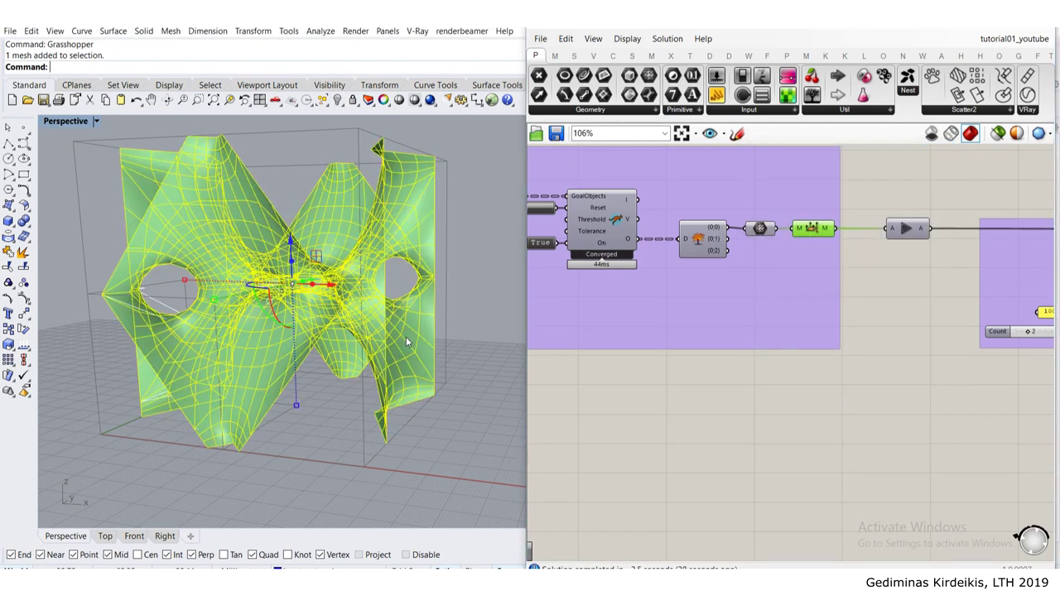
pyautogui.scroll(-5, 406, 337)
pyautogui.keyDown('shift'); pyautogui.moveTo(427, 377); pyautogui.dragTo(239, 326, button='right'); pyautogui.keyUp('shift')
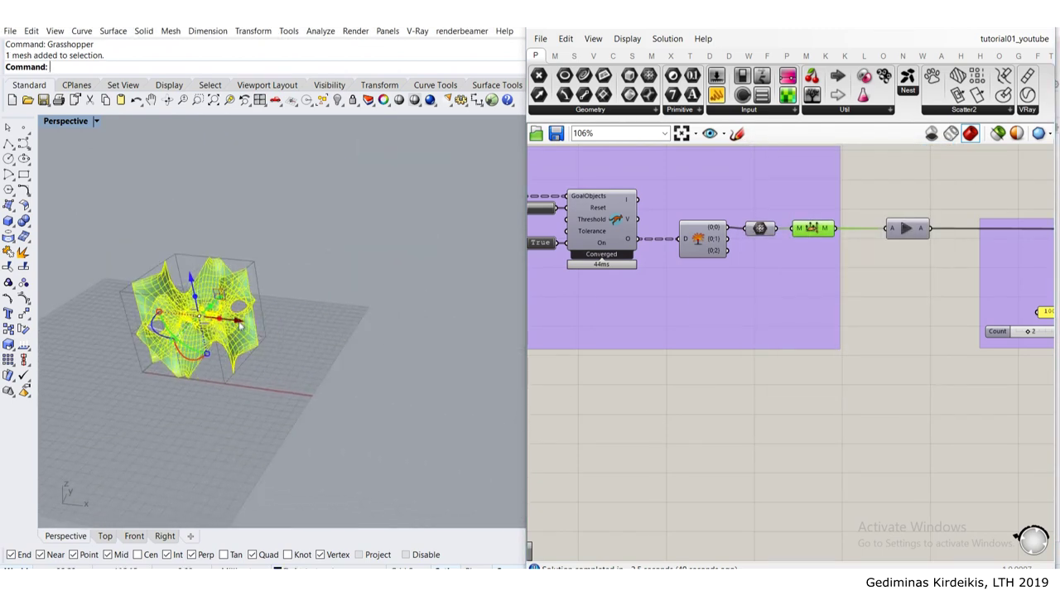
pyautogui.moveTo(236, 323); pyautogui.dragTo(406, 346)
pyautogui.click(435, 416)
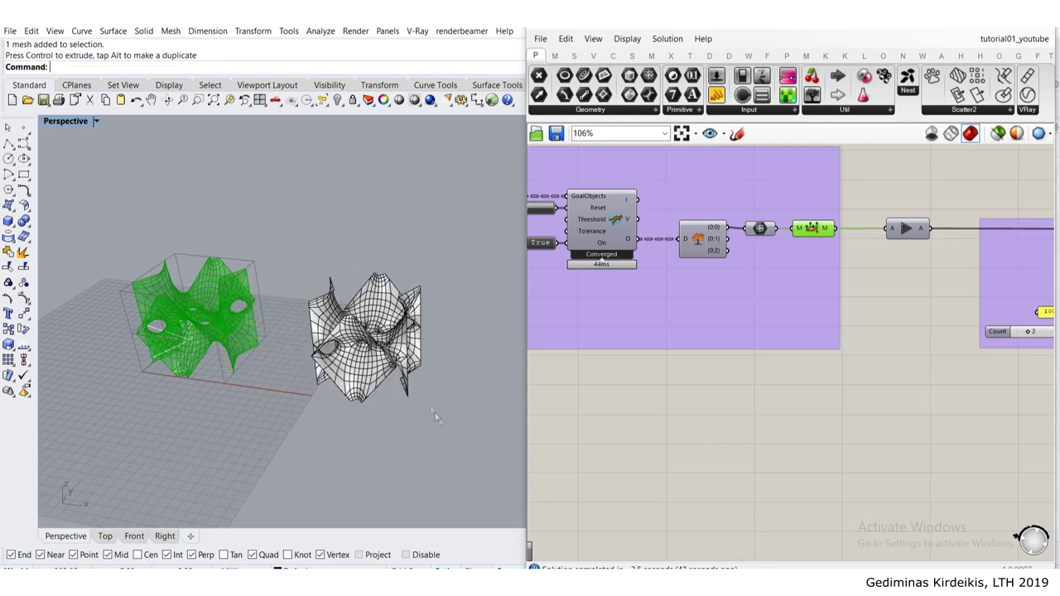
# Step: Copy the baked mesh and paste it into the other Rhino window, where the tutorial03_youtube definition is open
pyautogui.scroll(8, 403, 371)
pyautogui.moveTo(331, 323); pyautogui.dragTo(309, 323, button='right')
pyautogui.click(309, 323)
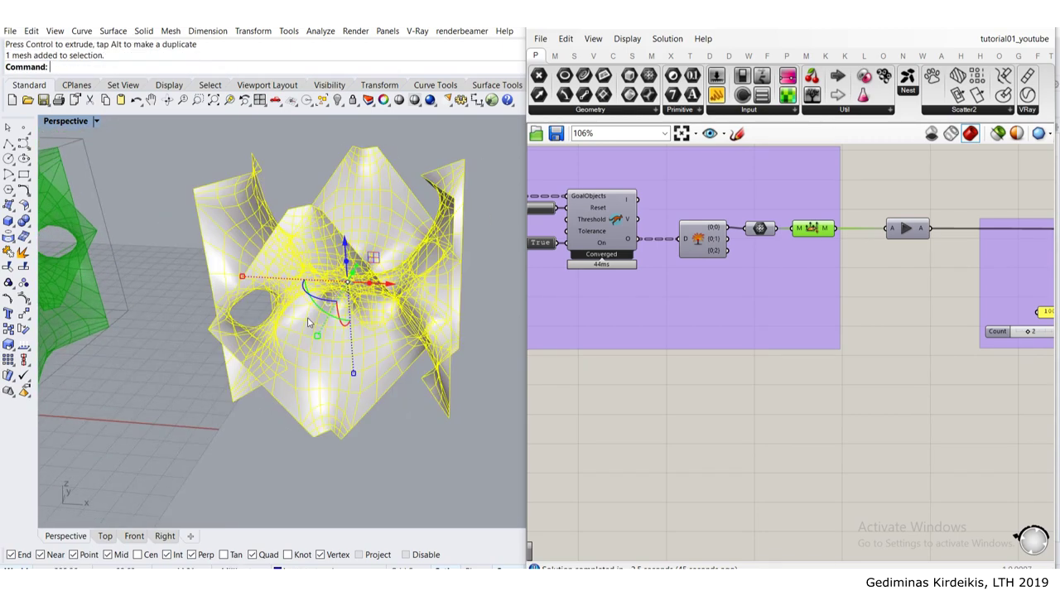
pyautogui.hotkey('ctrl', 'c')
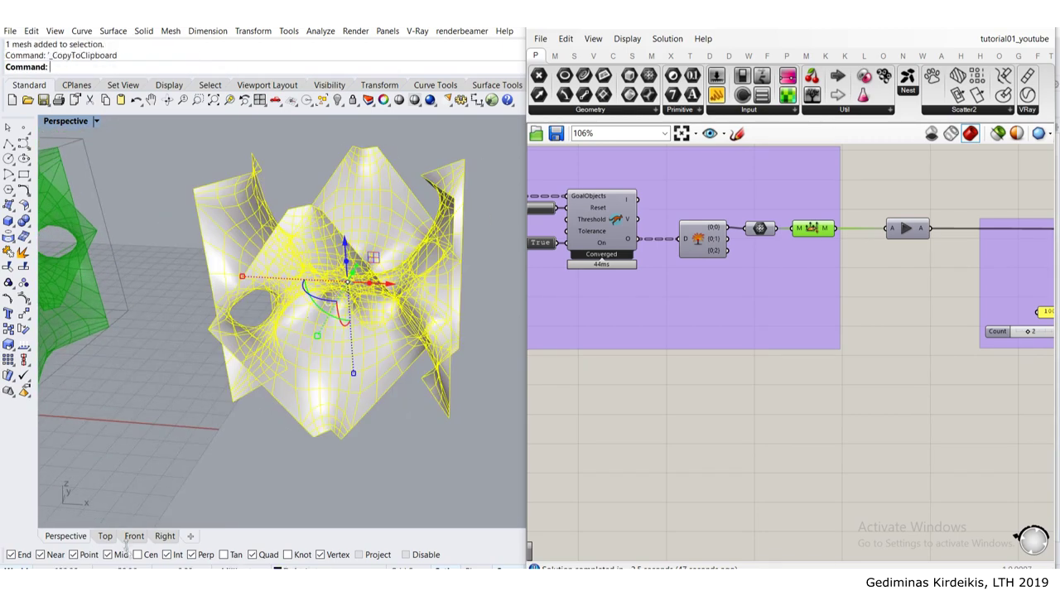
pyautogui.moveTo(361, 584)
pyautogui.click(302, 530)
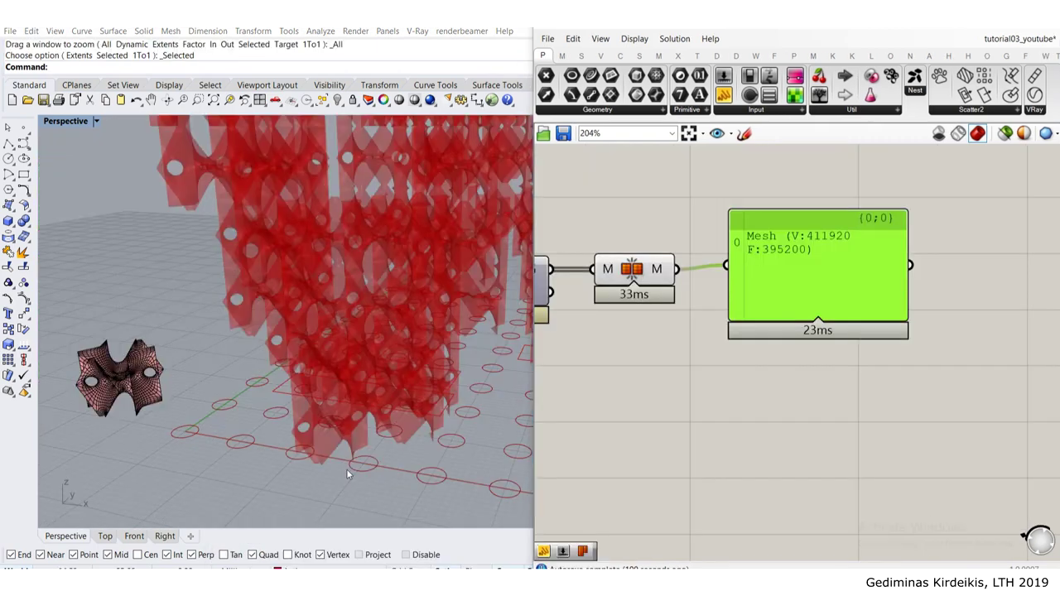
pyautogui.scroll(-8, 390, 420)
pyautogui.scroll(-5, 390, 421)
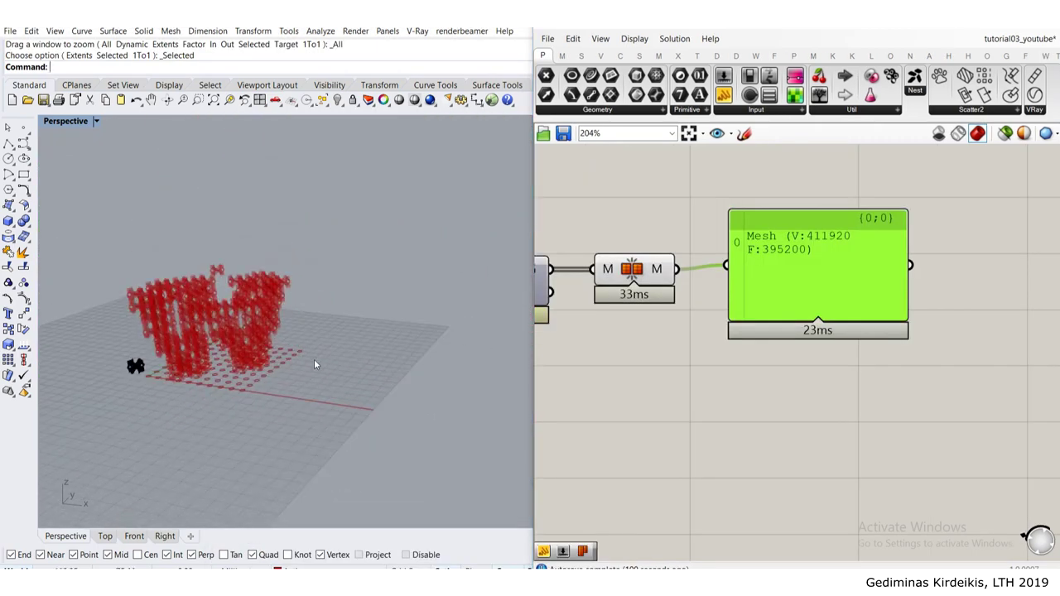
pyautogui.hotkey('ctrl', 'v')
pyautogui.keyDown('shift'); pyautogui.moveTo(336, 371); pyautogui.dragTo(273, 376, button='right'); pyautogui.keyUp('shift')
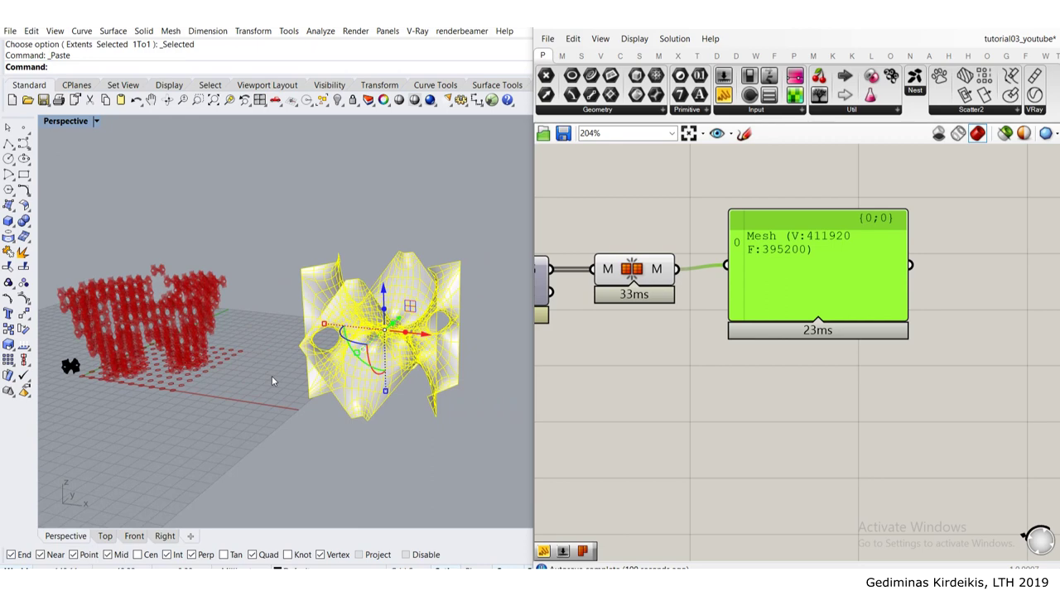
# Step: Create a bounding box around the pasted mesh
pyautogui.write('BoundingBox')
pyautogui.press('Return')
pyautogui.press('Return')
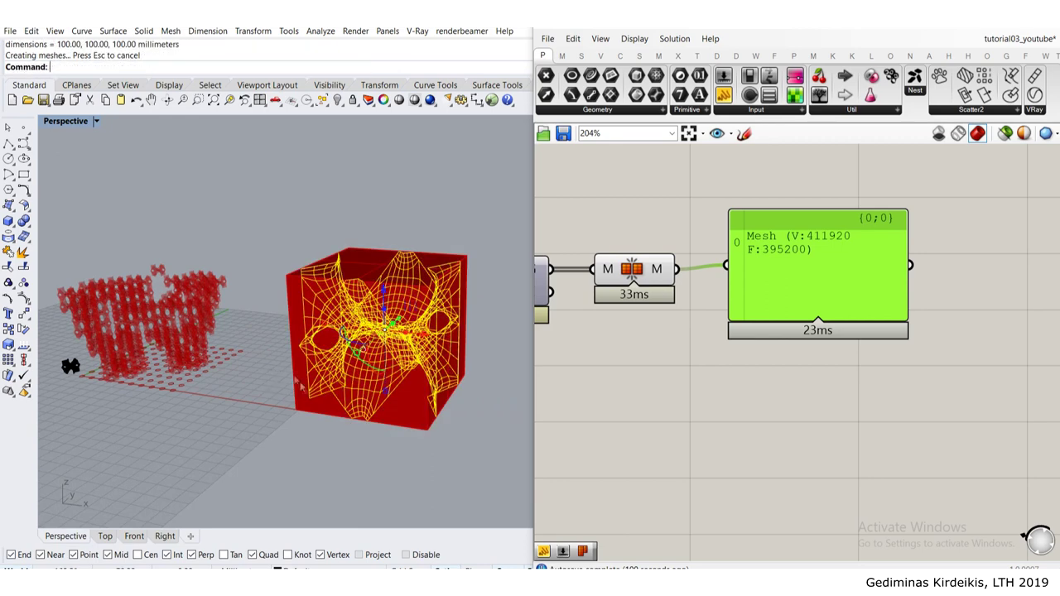
# Step: Scale the pasted mesh from the box's lower corner so the bottom edge becomes 10 mm, and delete the bounding box
pyautogui.write('Scale')
pyautogui.press('Return')
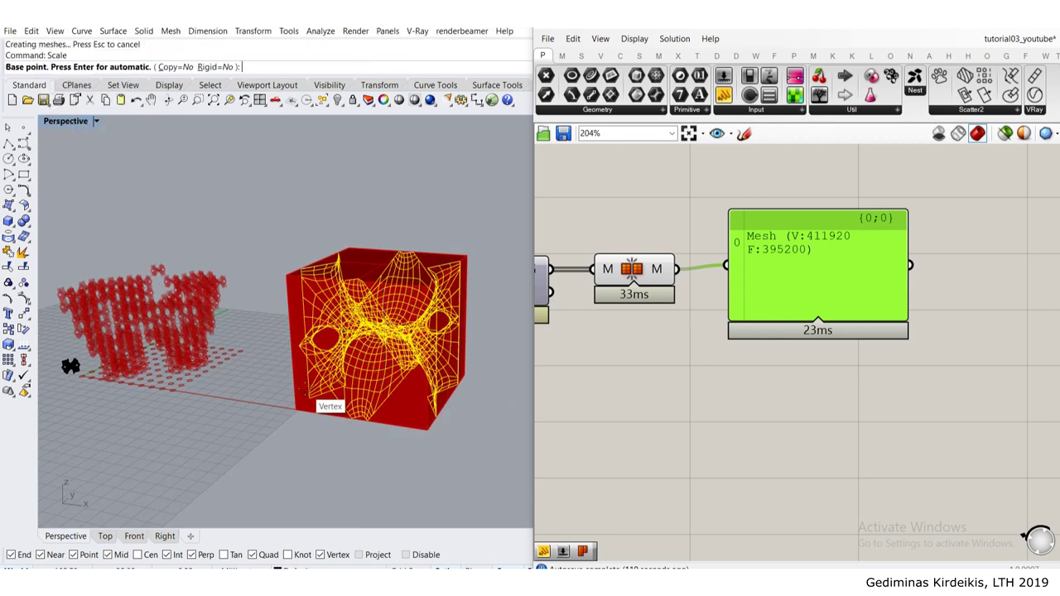
pyautogui.click(299, 411)
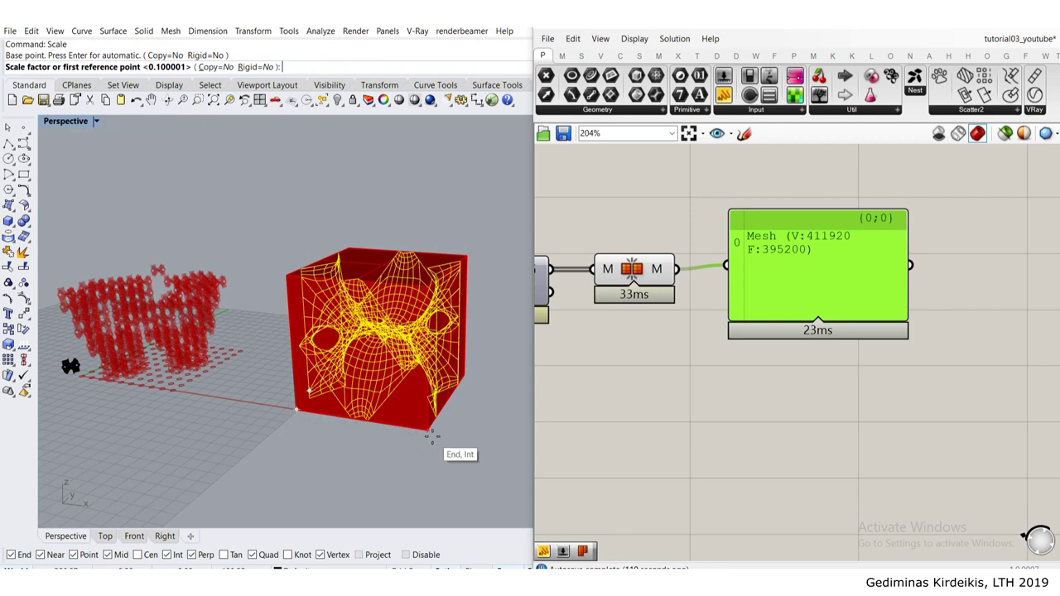
pyautogui.click(429, 433)
pyautogui.write('10')
pyautogui.press('Return')
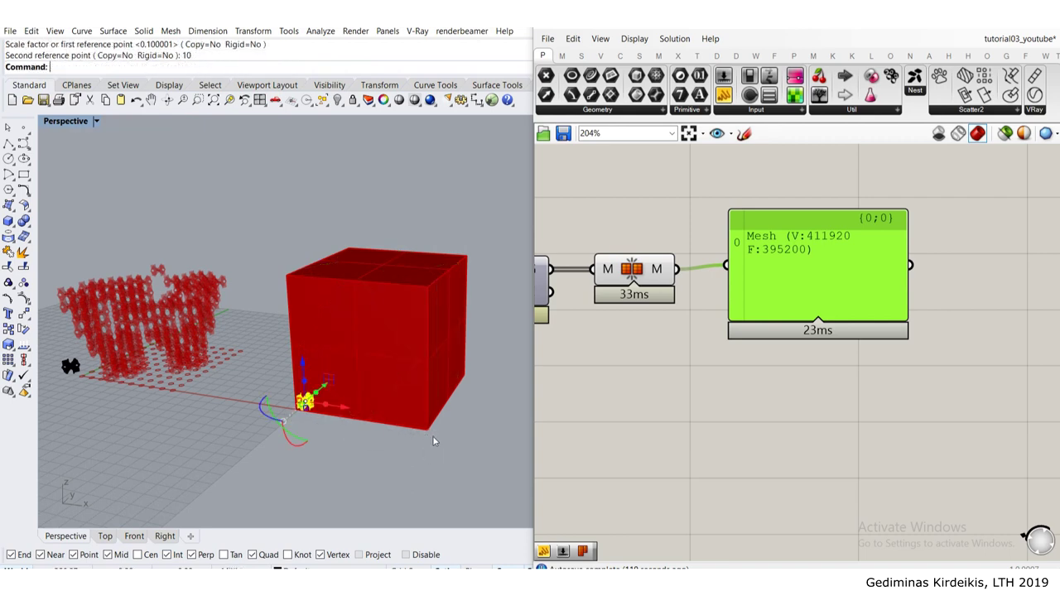
pyautogui.click(423, 390)
pyautogui.press('Delete')
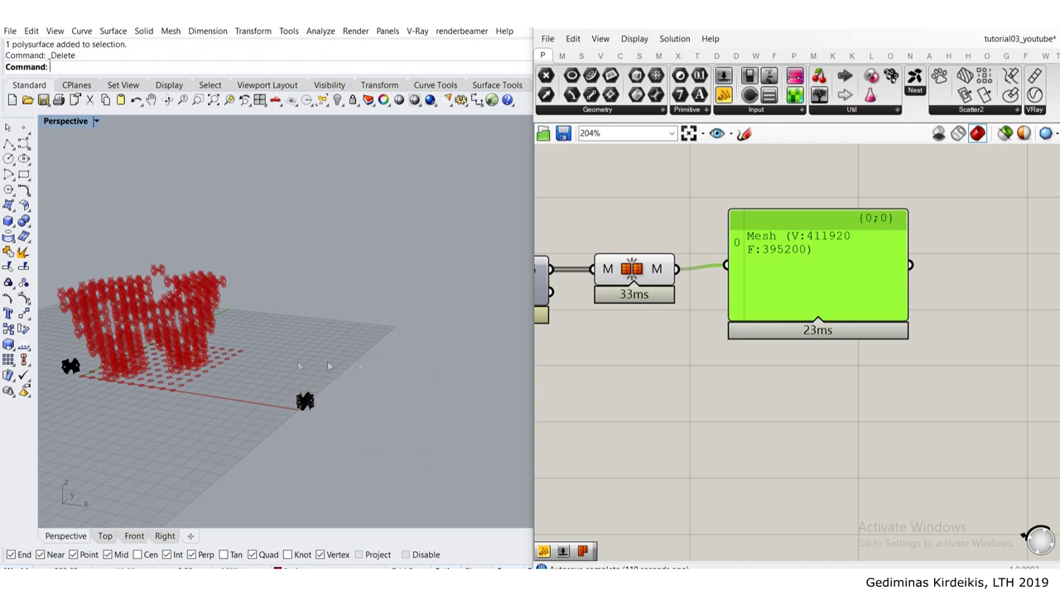
# Step: Move the scaled-down mesh along the X axis to the outer side of the existing dense module
pyautogui.moveTo(331, 369); pyautogui.dragTo(413, 392, button='right')
pyautogui.click(460, 402)
pyautogui.moveTo(500, 417); pyautogui.dragTo(174, 382)
pyautogui.scroll(3, 174, 383)
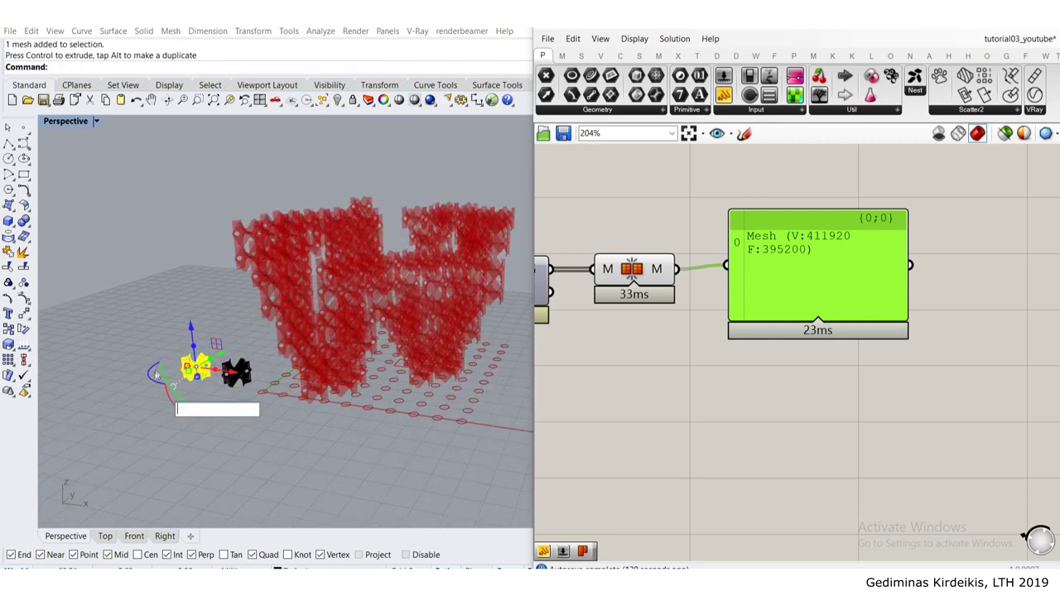
pyautogui.press('Escape')
pyautogui.press('Escape')
# Step: Compare the mesh density of the new coarser module with that of the original module
pyautogui.scroll(10, 205, 372)
pyautogui.moveTo(207, 375); pyautogui.dragTo(276, 407, button='right')
pyautogui.moveTo(275, 407); pyautogui.dragTo(267, 385, button='right')
pyautogui.scroll(2, 276, 387)
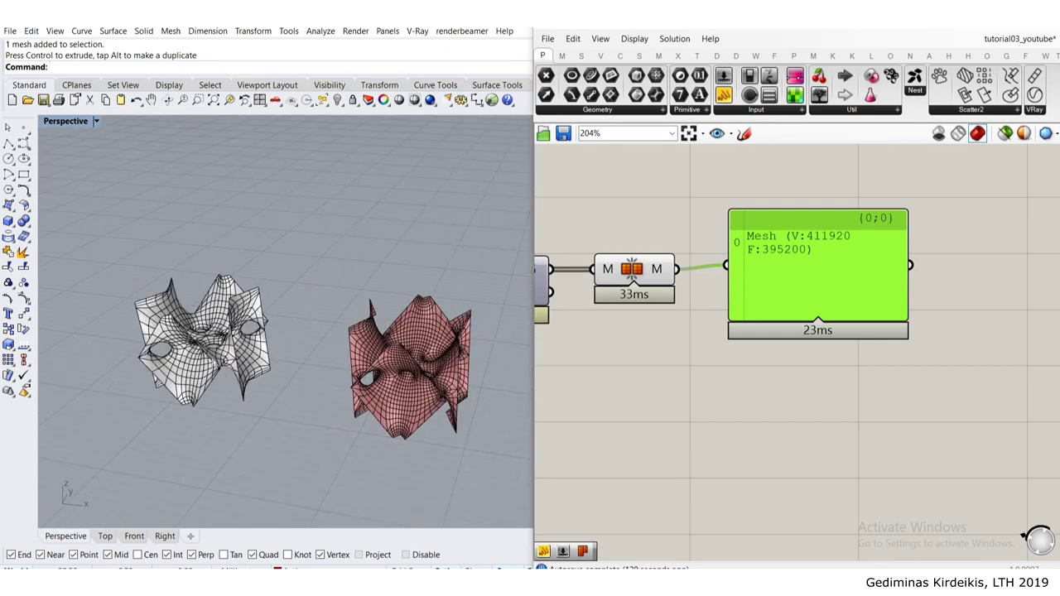
pyautogui.scroll(2, 232, 341)
pyautogui.moveTo(452, 313); pyautogui.dragTo(467, 337, button='right')
pyautogui.moveTo(308, 315); pyautogui.dragTo(312, 292, button='right')
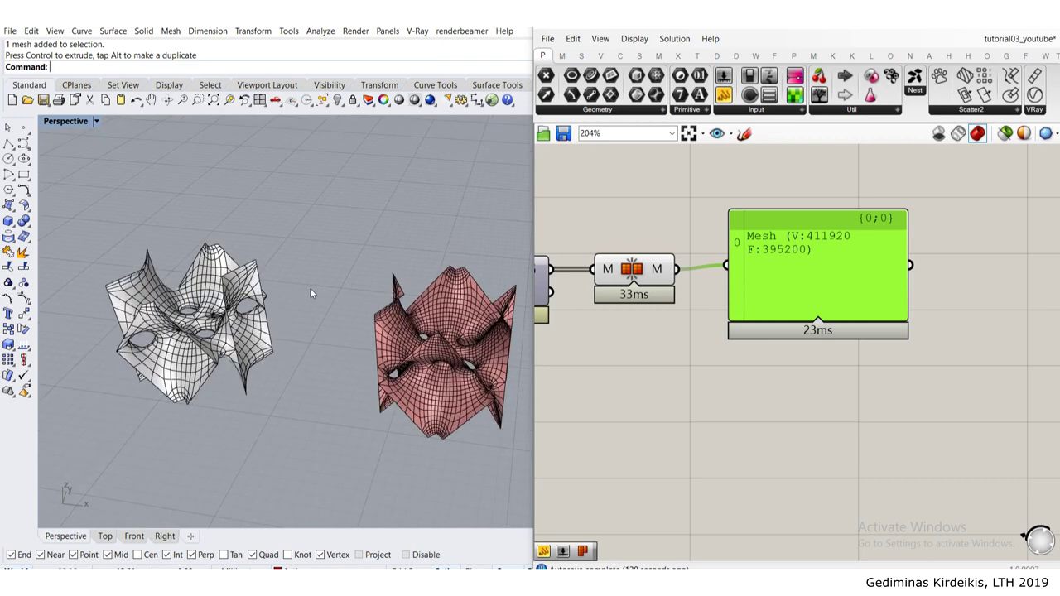
# Step: Reference the new coarser module in the Mesh parameter that feeds the bounding box and Move components
pyautogui.scroll(-4, 308, 309)
pyautogui.scroll(-4, 609, 374)
pyautogui.moveTo(609, 377); pyautogui.dragTo(824, 338, button='right')
pyautogui.scroll(-3, 720, 310)
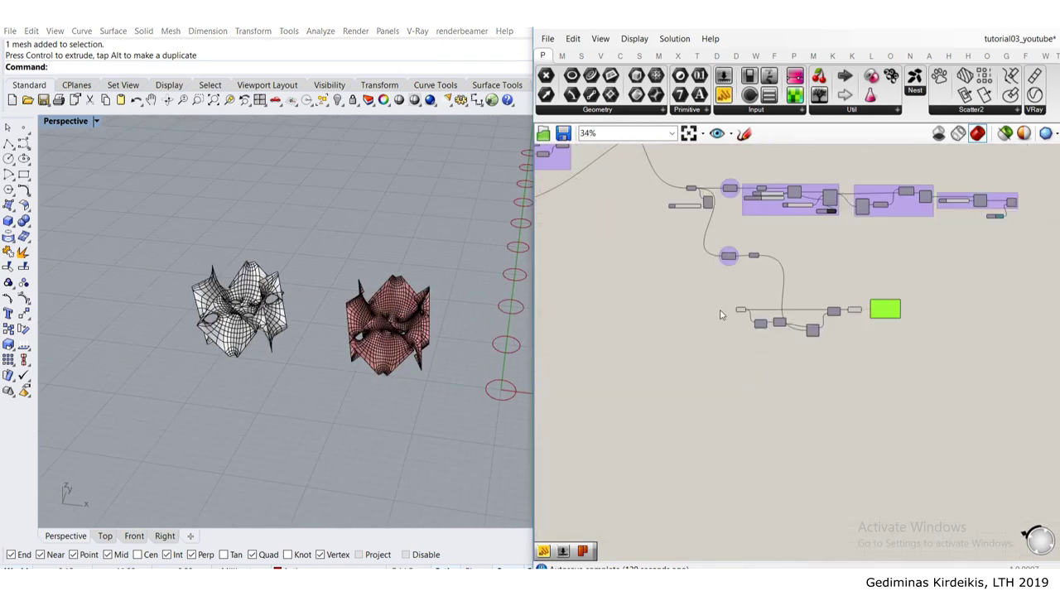
pyautogui.scroll(6, 749, 323)
pyautogui.moveTo(690, 291); pyautogui.dragTo(684, 291)
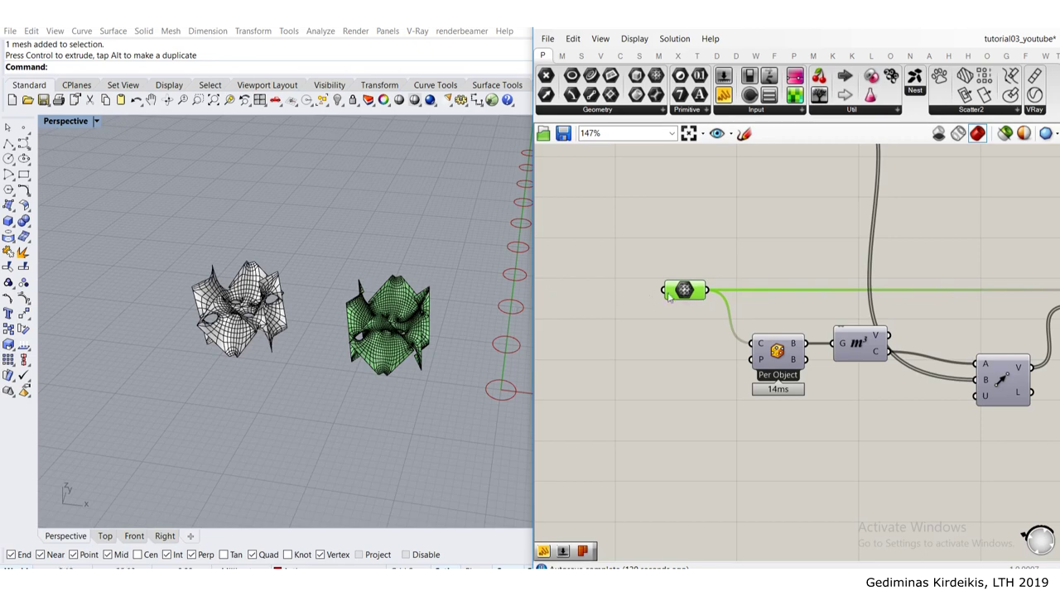
pyautogui.rightClick(669, 297)
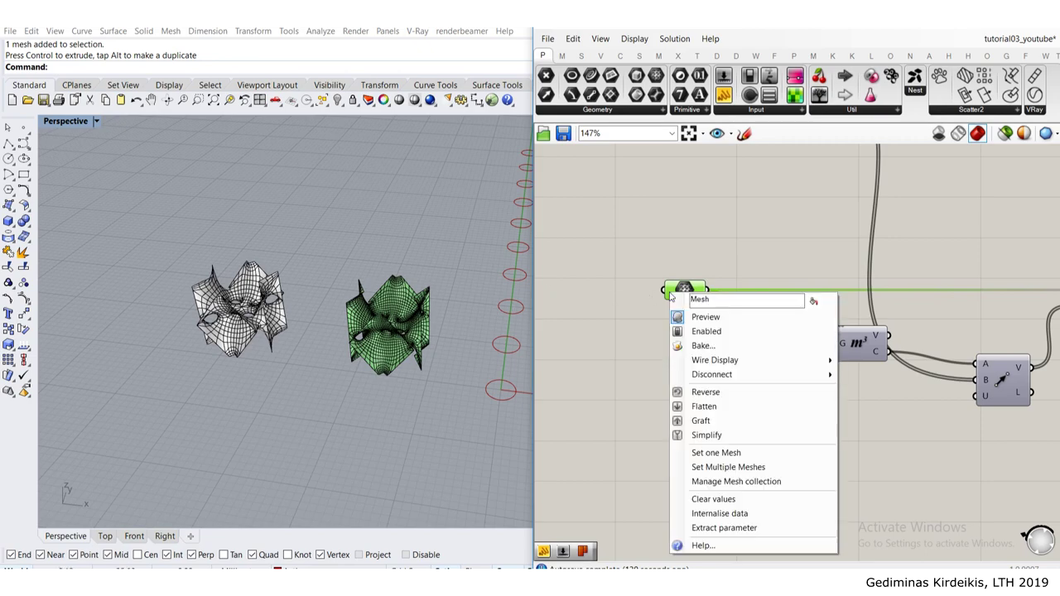
pyautogui.click(740, 458)
pyautogui.press('Return')
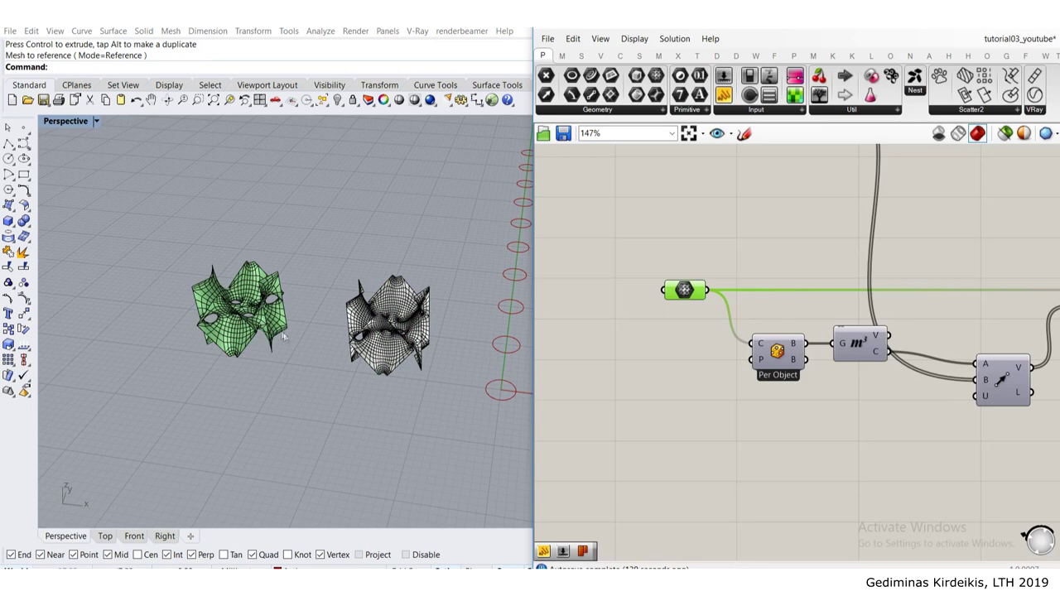
# Step: Examine the regenerated voxel structure and the joined mesh's vertex and face counts in the panel
pyautogui.scroll(-3, 327, 391)
pyautogui.keyDown('shift'); pyautogui.moveTo(362, 356); pyautogui.dragTo(236, 375, button='right'); pyautogui.keyUp('shift')
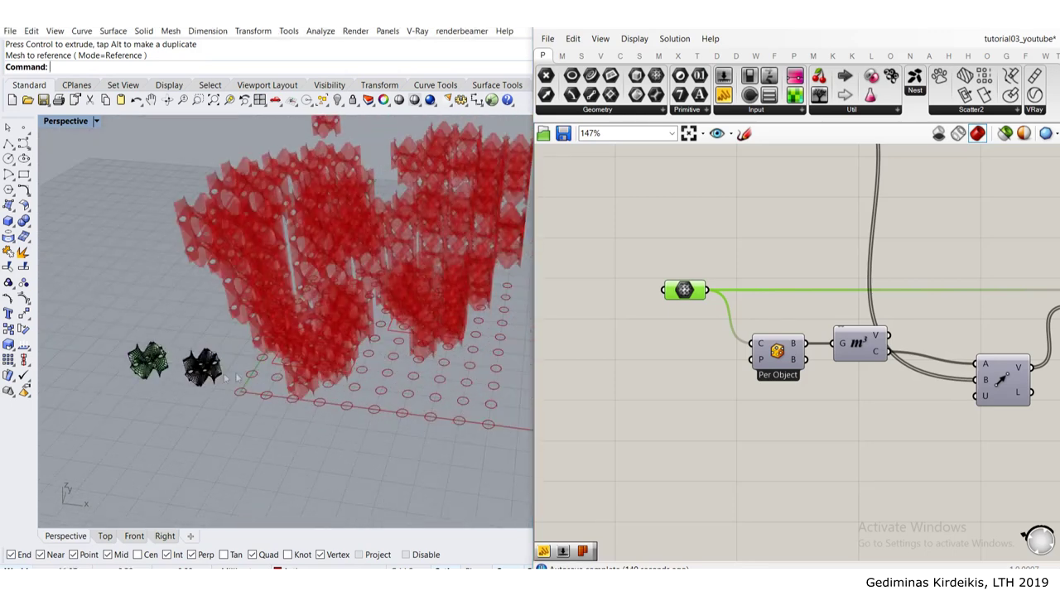
pyautogui.moveTo(888, 287); pyautogui.dragTo(760, 296, button='right')
pyautogui.scroll(-3, 760, 296)
pyautogui.moveTo(1023, 301); pyautogui.dragTo(853, 286, button='right')
pyautogui.scroll(5, 853, 285)
pyautogui.scroll(2, 816, 286)
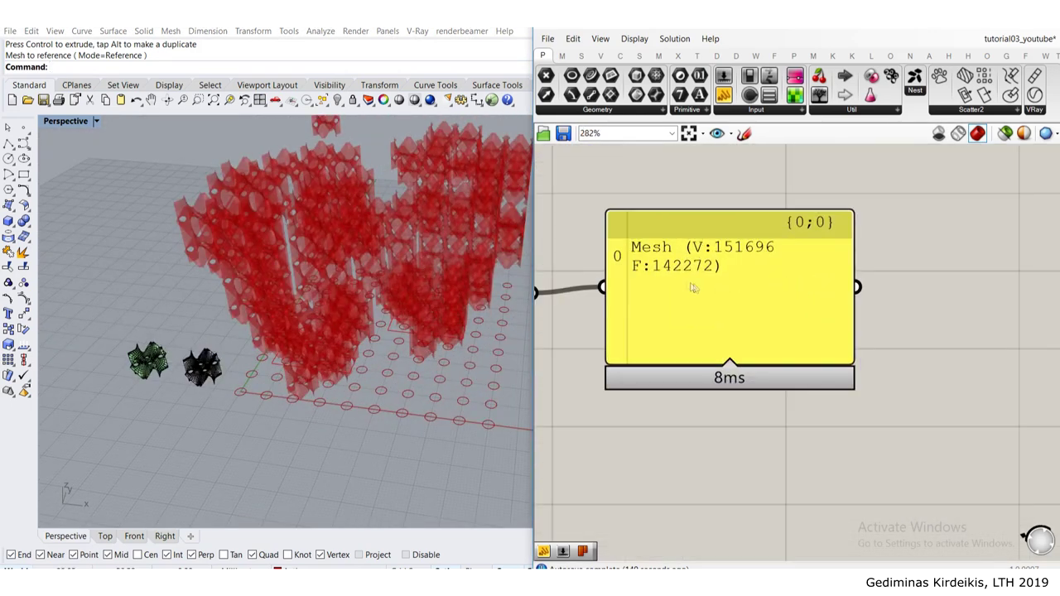
pyautogui.moveTo(694, 285); pyautogui.dragTo(705, 291)
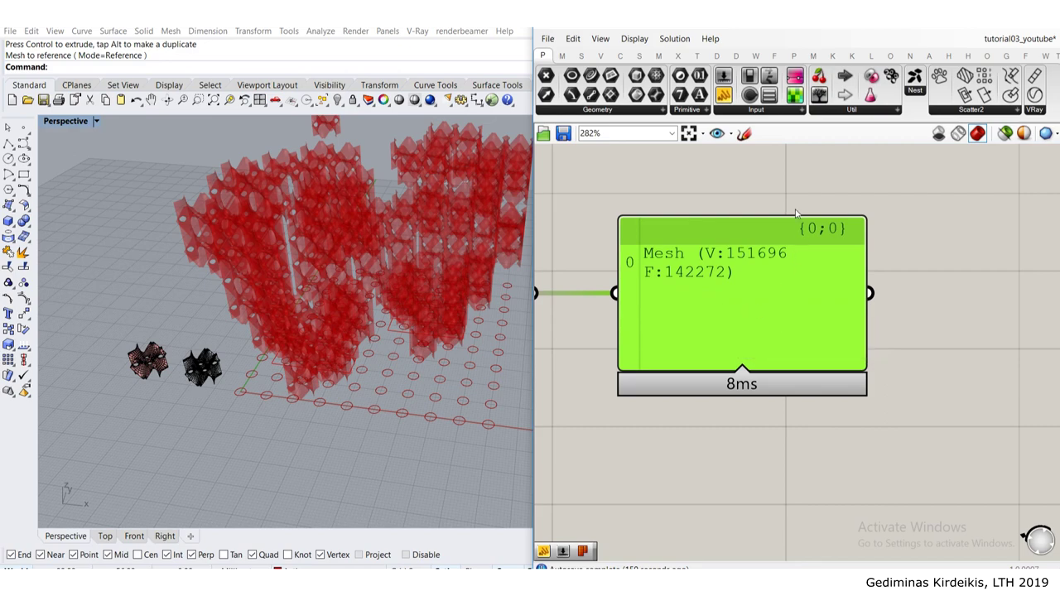
# Step: Delete the old dense module in Rhino and move the coarser module along the X axis into its place
pyautogui.scroll(-8, 796, 213)
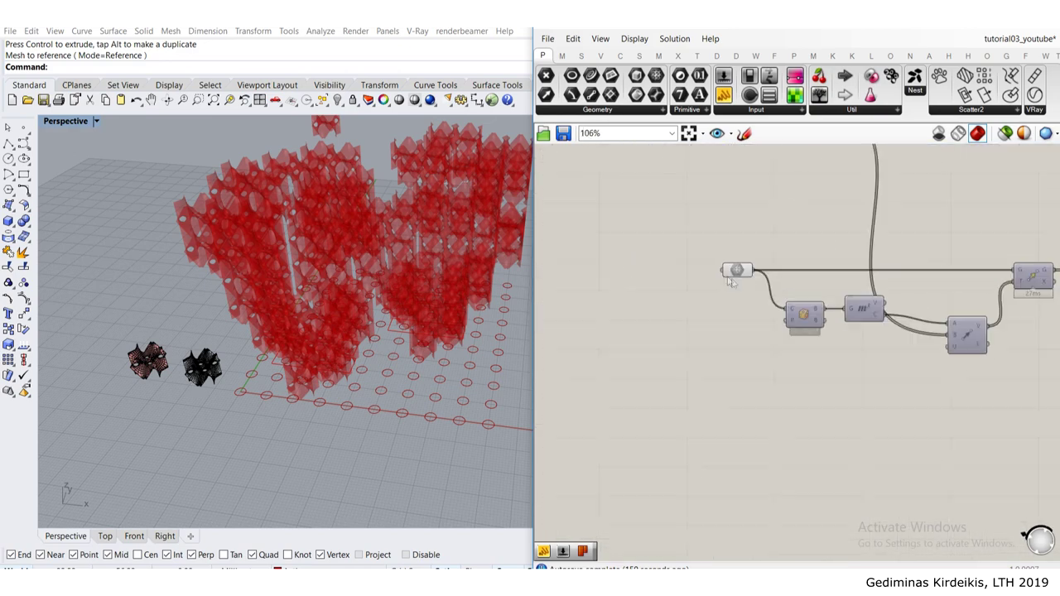
pyautogui.scroll(4, 730, 283)
pyautogui.click(198, 375)
pyautogui.scroll(2, 176, 373)
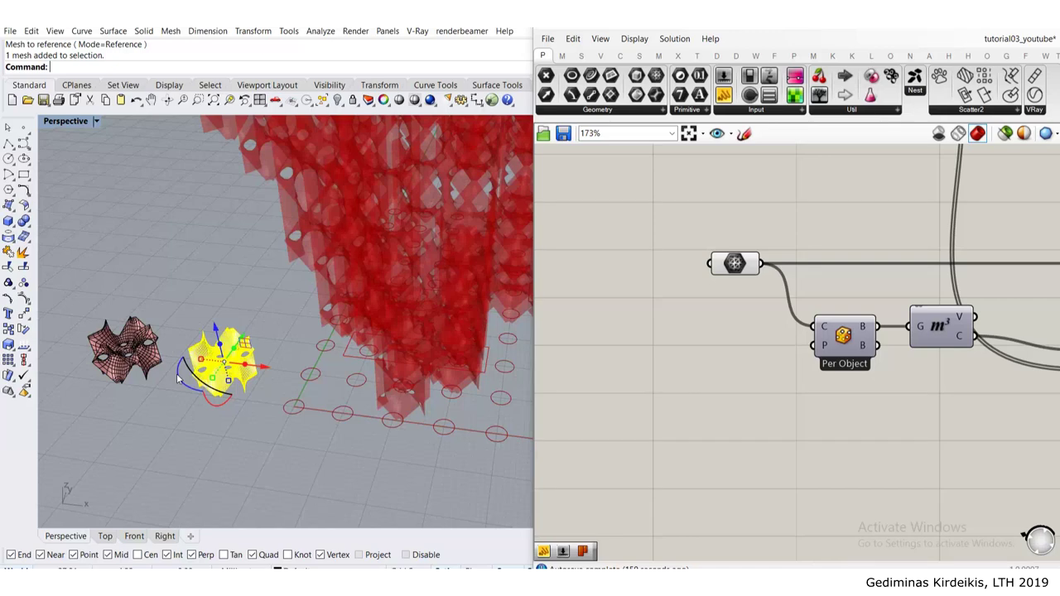
pyautogui.press('Delete')
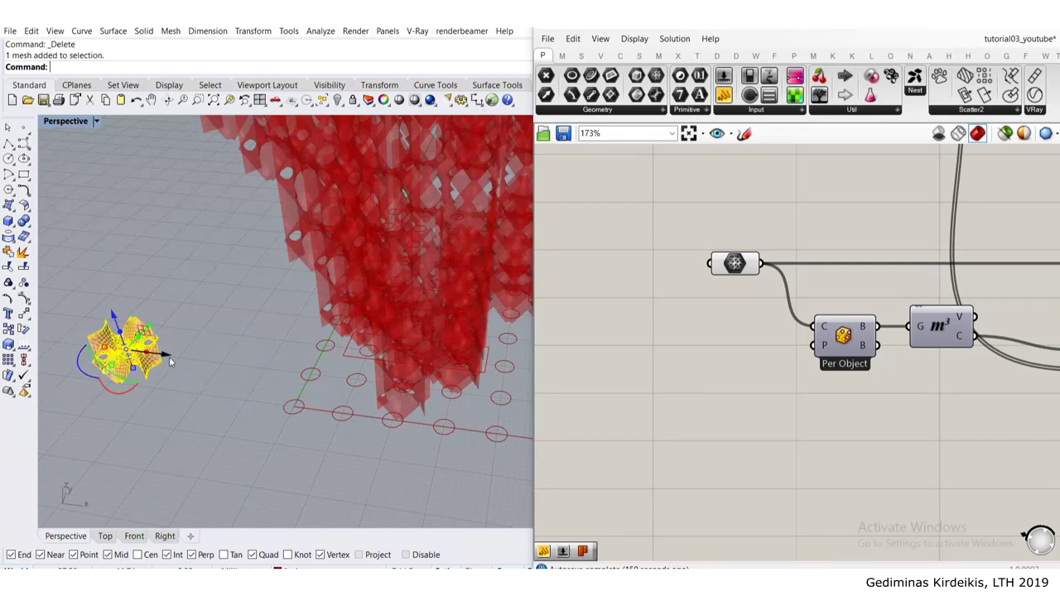
pyautogui.moveTo(170, 362); pyautogui.dragTo(303, 383)
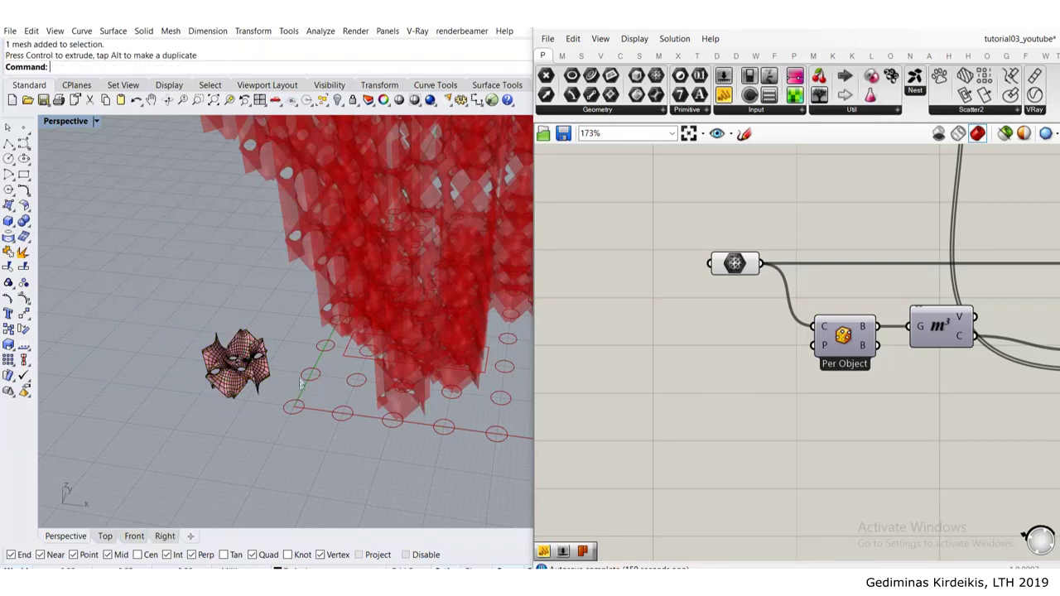
# Step: Hide the preview of the source Mesh parameter
pyautogui.scroll(-5, 363, 354)
pyautogui.click(732, 267)
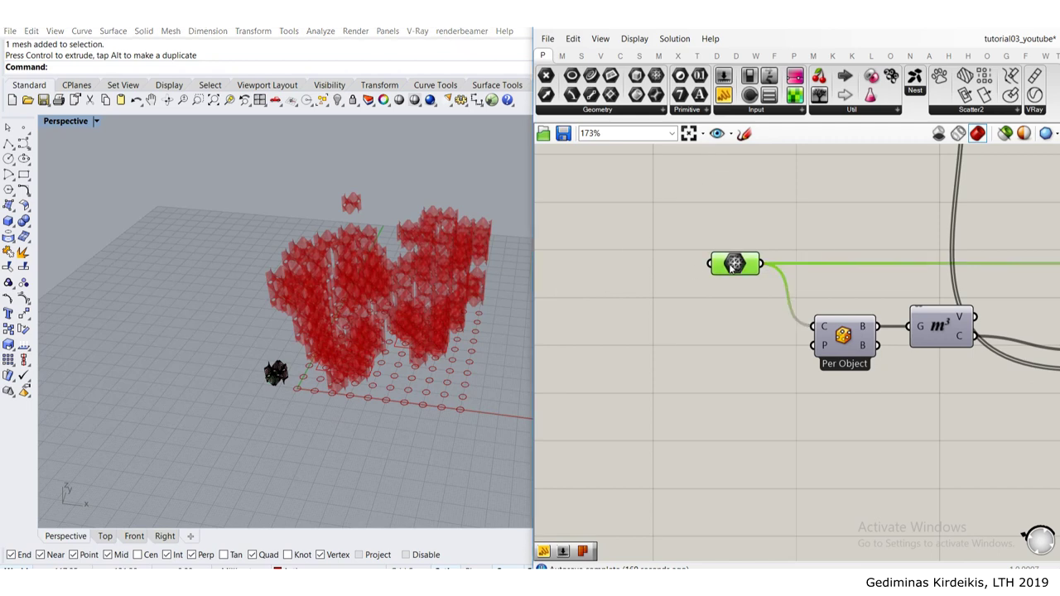
pyautogui.middleClick(733, 264)
pyautogui.click(771, 219)
pyautogui.click(831, 247)
# Step: Check the joined mesh's counts in the panel again and inspect the module copies up close in the viewport
pyautogui.scroll(-4, 845, 264)
pyautogui.moveTo(953, 272); pyautogui.dragTo(588, 255, button='right')
pyautogui.scroll(4, 719, 253)
pyautogui.scroll(-2, 699, 253)
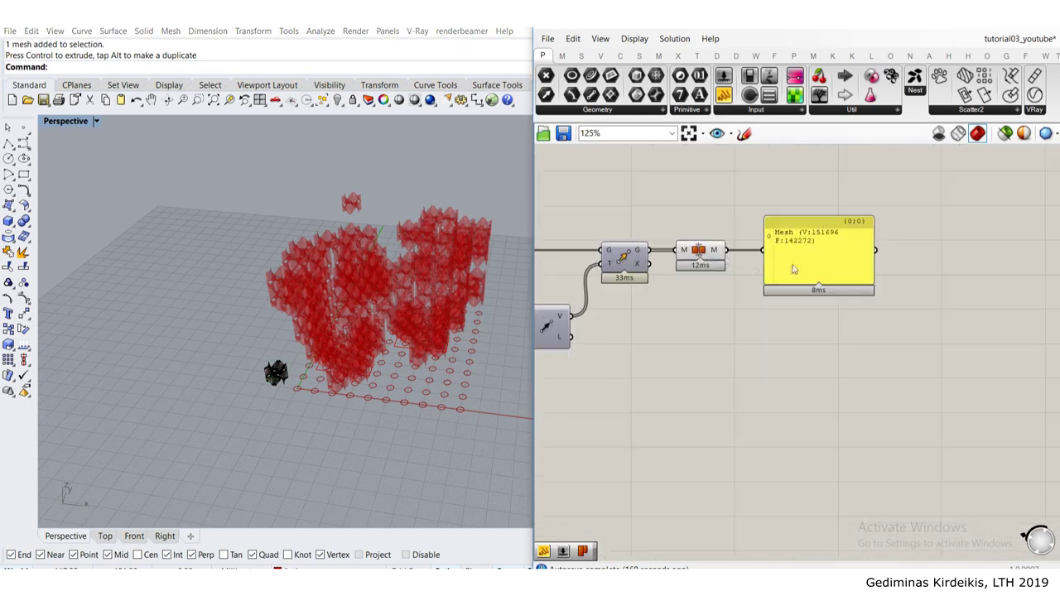
pyautogui.scroll(2, 282, 274)
pyautogui.scroll(8, 282, 274)
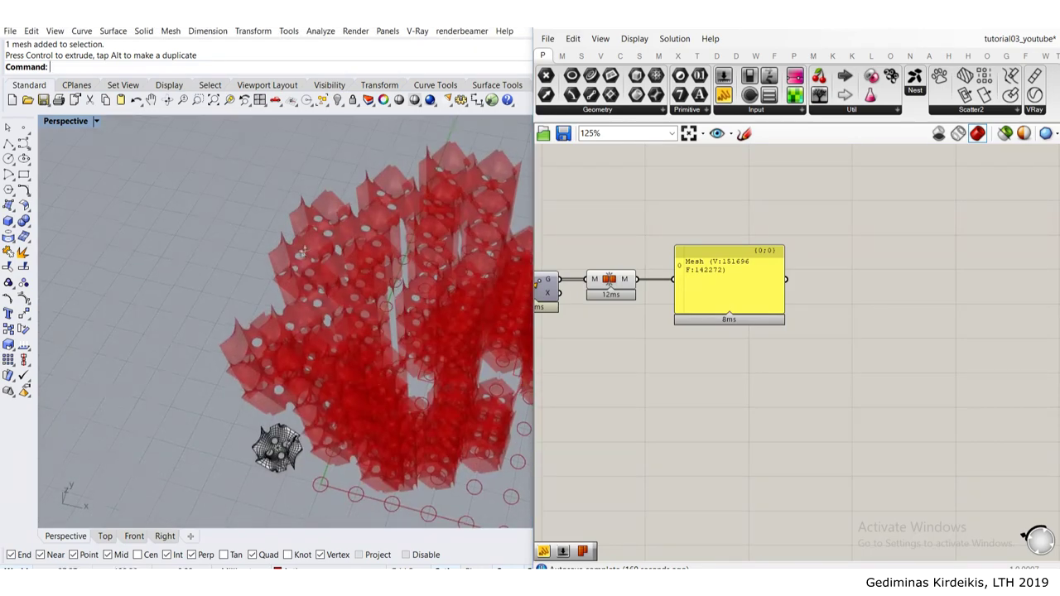
pyautogui.scroll(10, 348, 286)
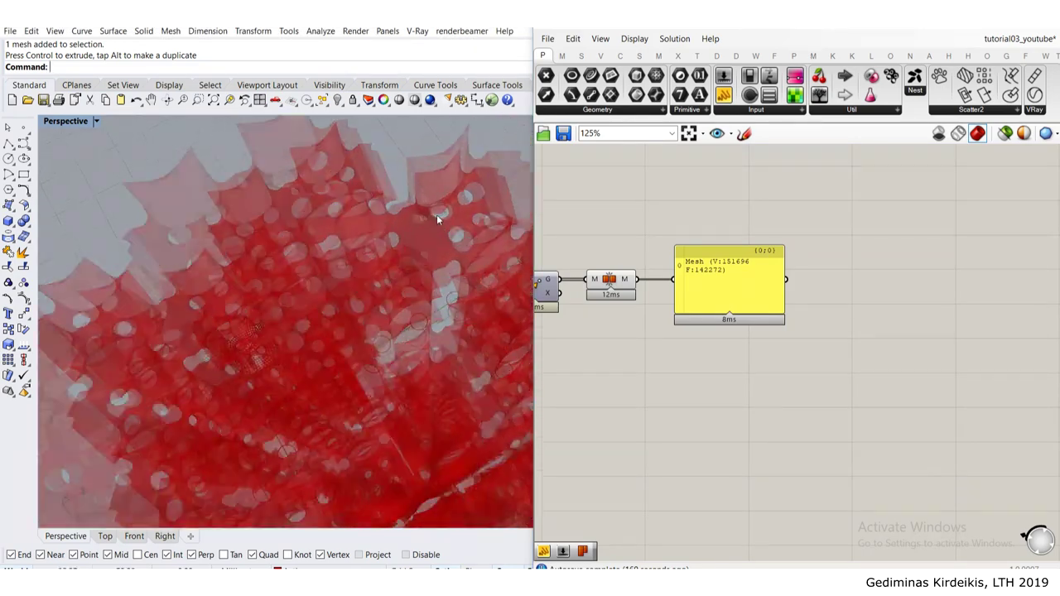
pyautogui.moveTo(348, 249); pyautogui.dragTo(382, 238, button='right')
# Step: Move the count panel aside, add a naked vertices component and feed it the joined mesh
pyautogui.moveTo(741, 282); pyautogui.dragTo(689, 257, button='right')
pyautogui.moveTo(688, 257); pyautogui.dragTo(862, 261)
pyautogui.doubleClick(706, 334)
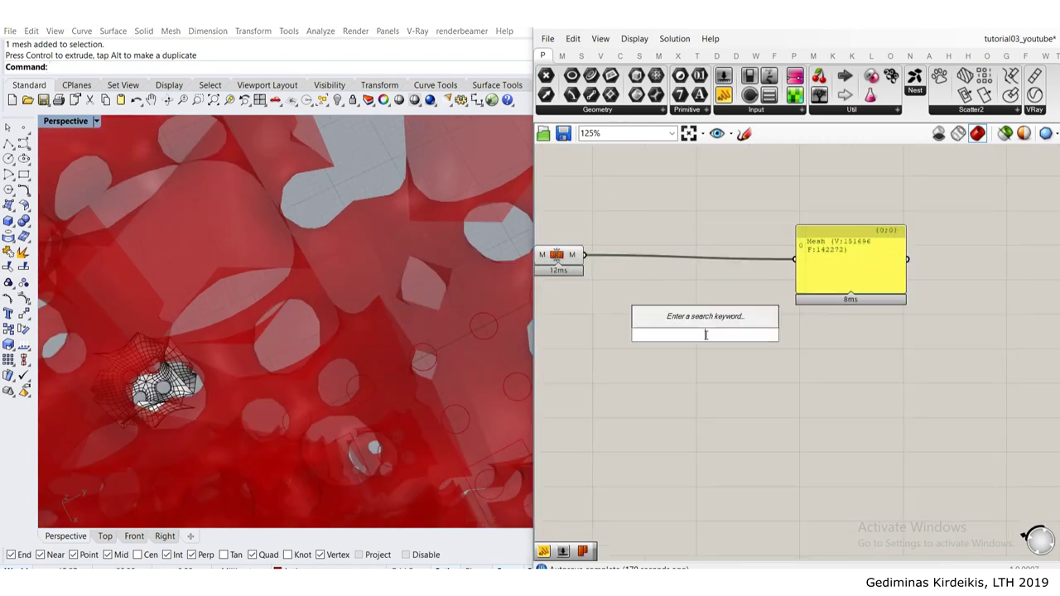
pyautogui.write('nv')
pyautogui.press('Return')
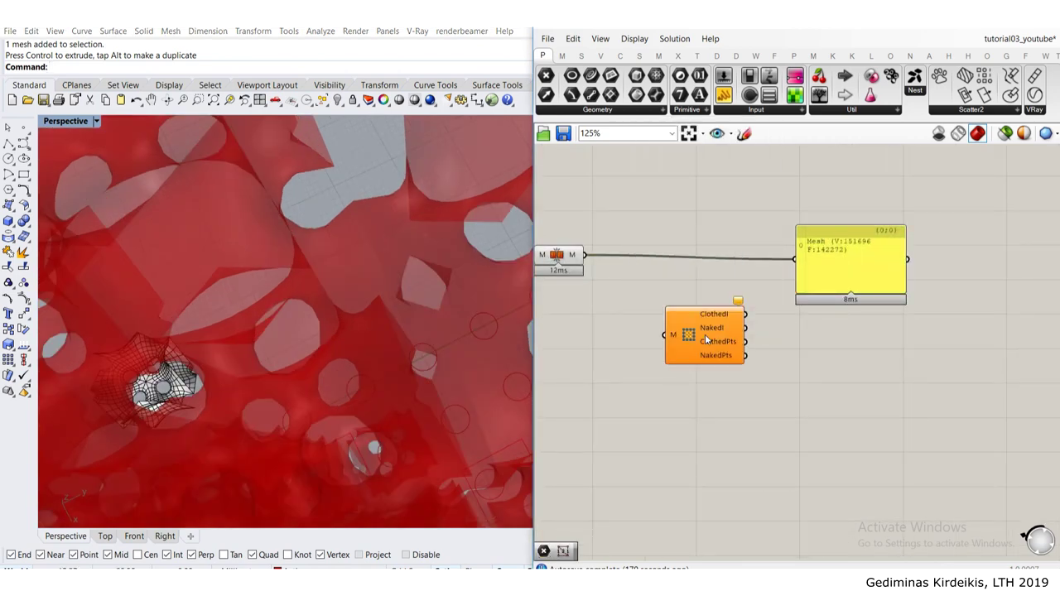
pyautogui.moveTo(584, 255); pyautogui.dragTo(680, 315)
# Step: Add a Point parameter below the naked vertices component and feed it the NakedPts output
pyautogui.doubleClick(755, 388)
pyautogui.write('point')
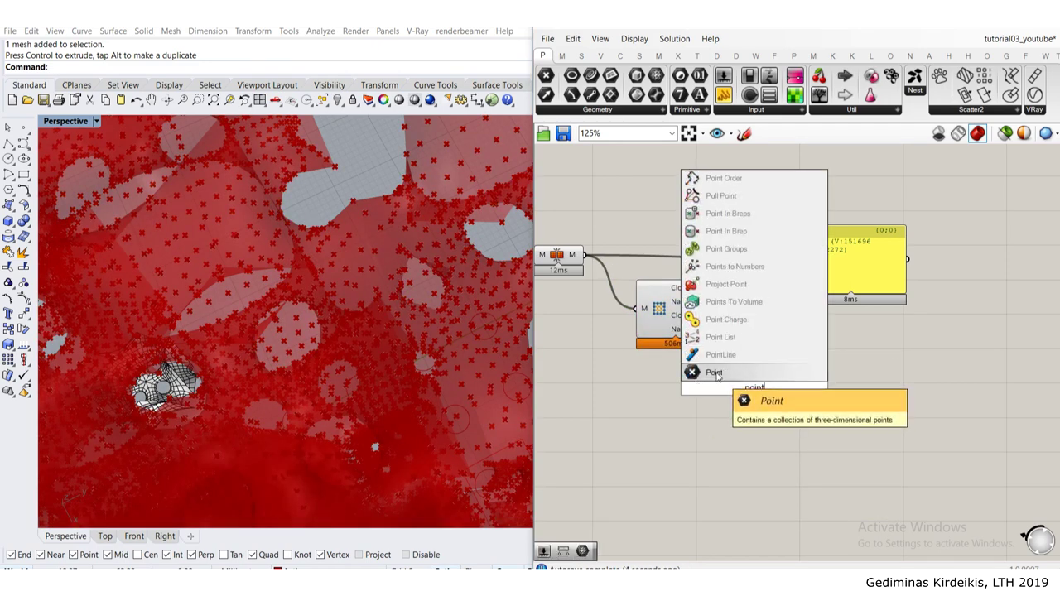
pyautogui.click(714, 373)
pyautogui.moveTo(717, 329); pyautogui.dragTo(754, 390)
# Step: Hide the naked vertices component's preview and examine where the naked points lie on the structure in the Rhino viewport
pyautogui.click(671, 320)
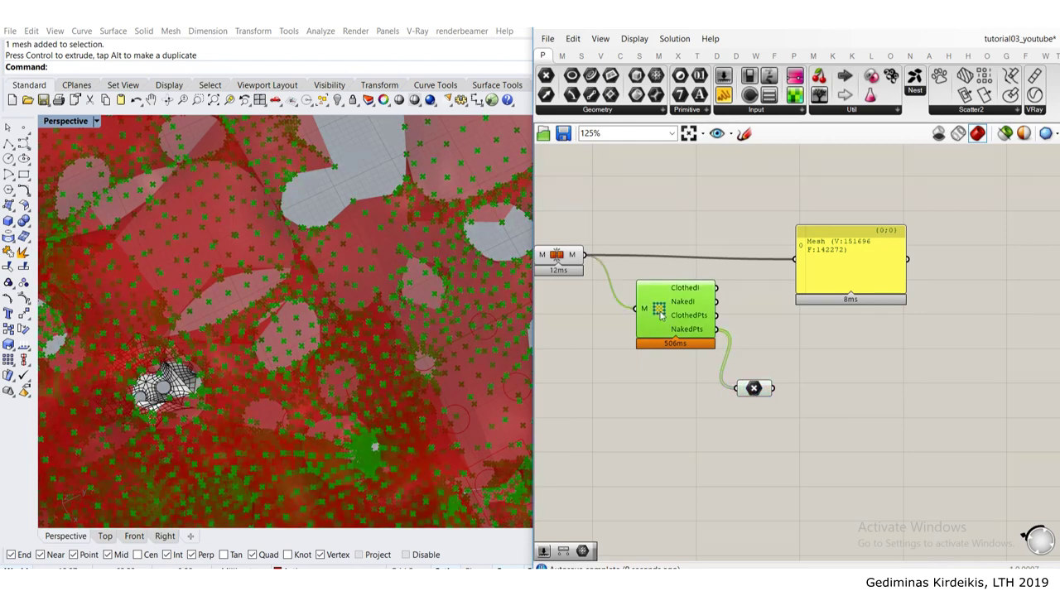
pyautogui.middleClick(668, 312)
pyautogui.click(708, 275)
pyautogui.click(589, 276)
pyautogui.scroll(10, 397, 236)
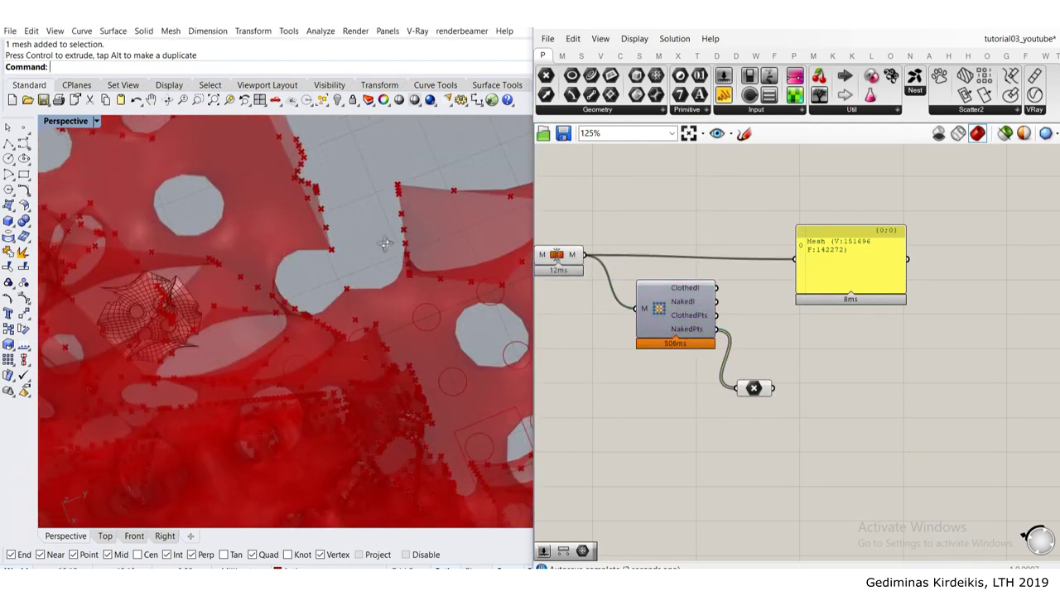
pyautogui.scroll(3, 479, 248)
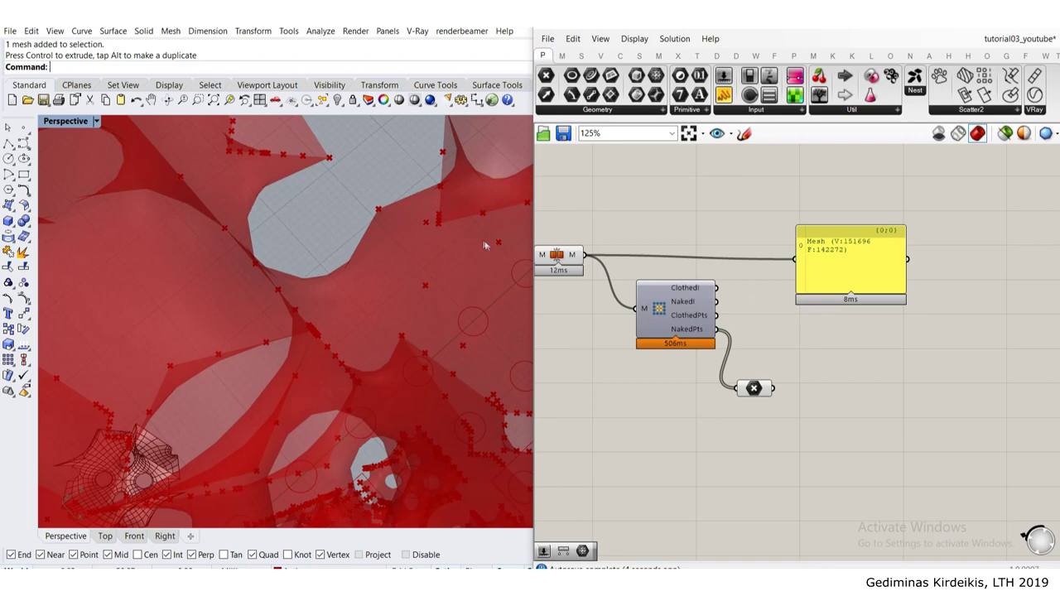
pyautogui.scroll(4, 421, 274)
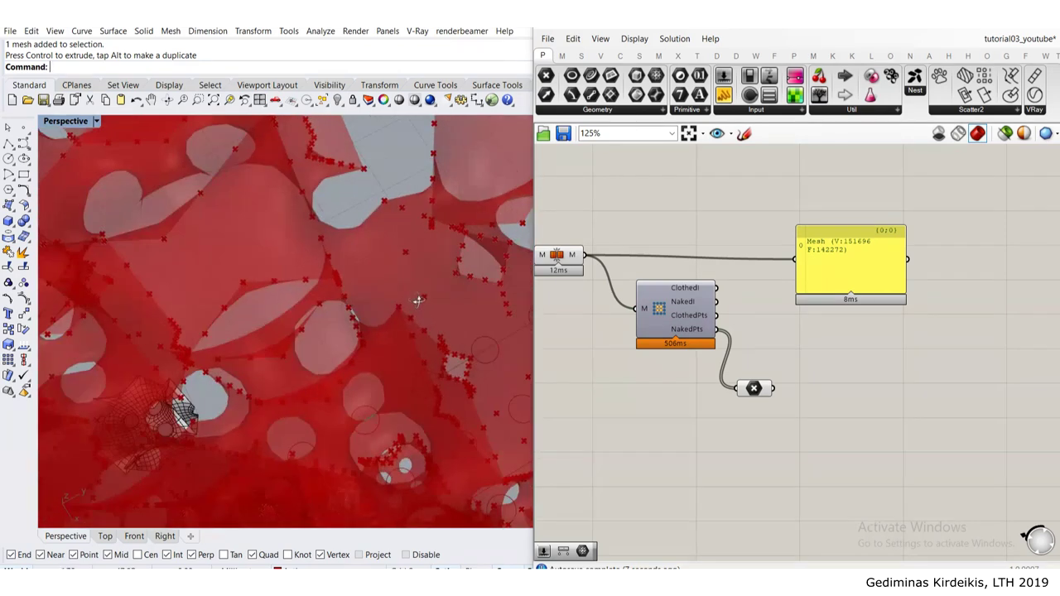
pyautogui.scroll(-5, 514, 262)
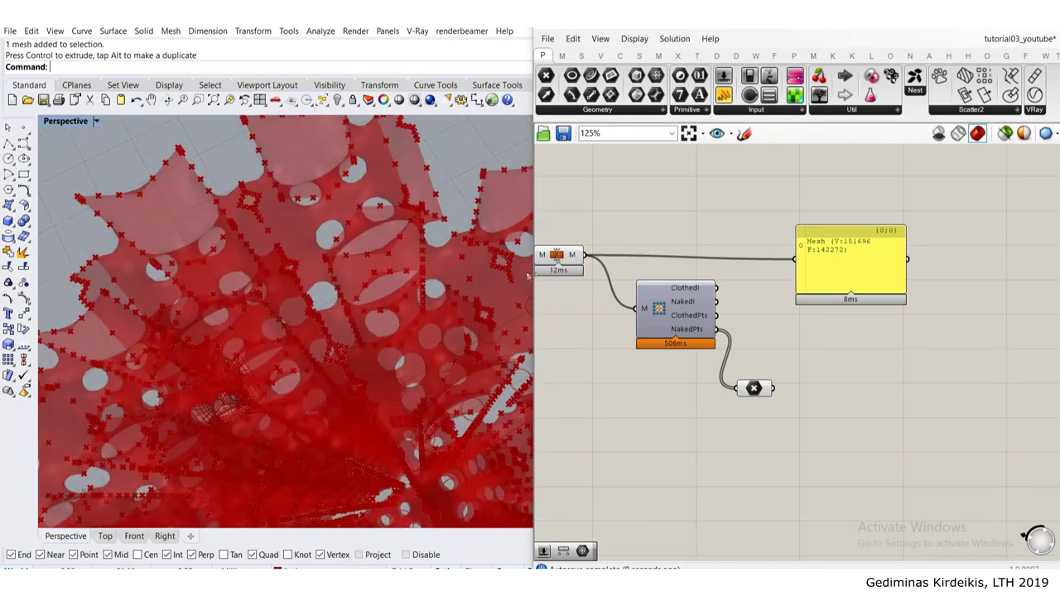
# Step: Shift the naked vertices component, Point parameter and panel away from the join component, and open a component search in the freed space
pyautogui.moveTo(830, 421); pyautogui.dragTo(631, 253)
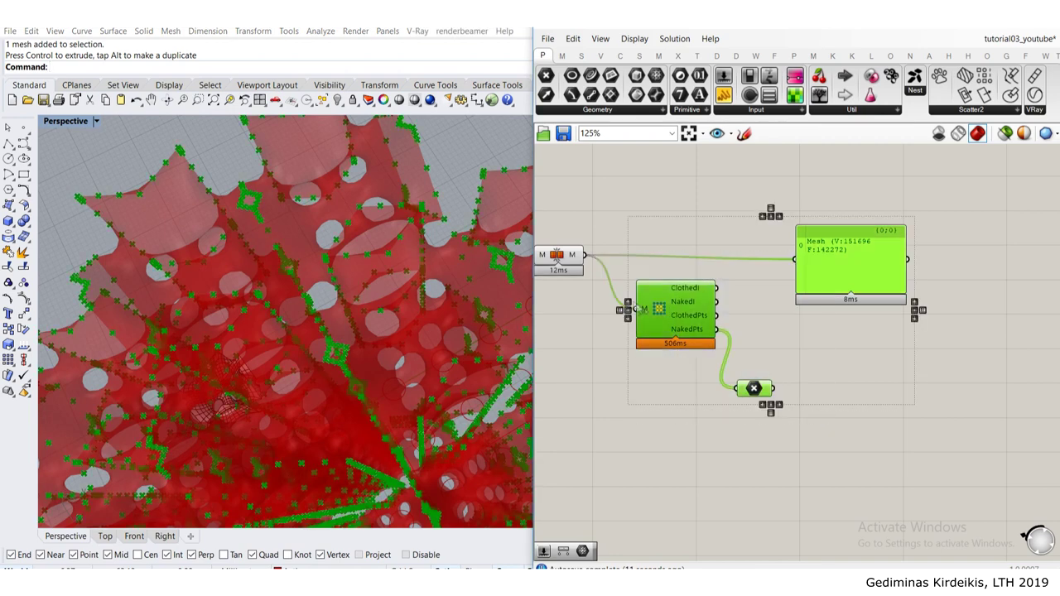
pyautogui.moveTo(653, 309); pyautogui.dragTo(793, 309)
pyautogui.click(607, 374)
pyautogui.doubleClick(607, 374)
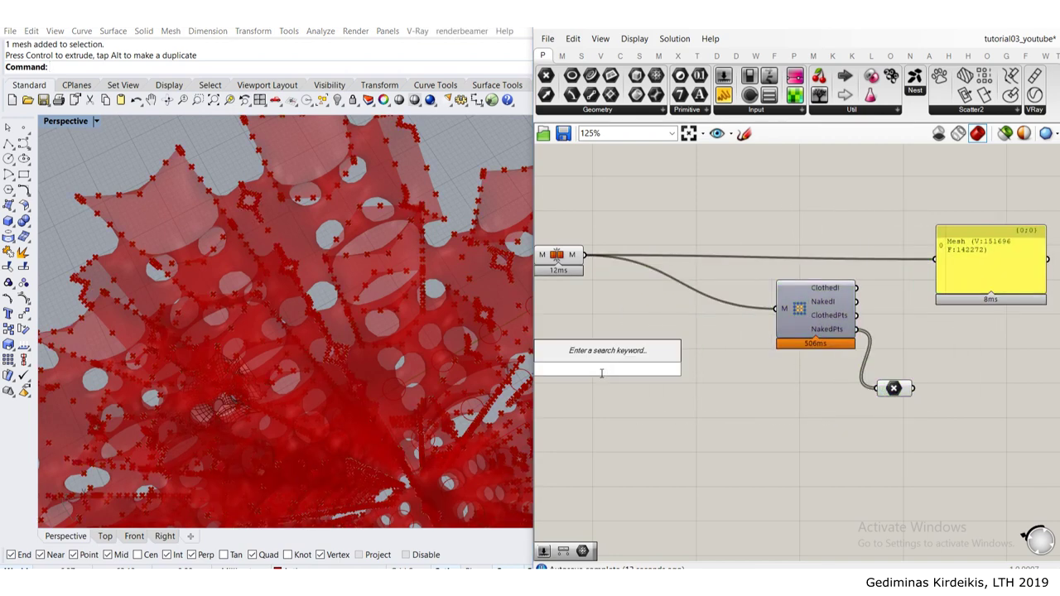
pyautogui.write('align me')
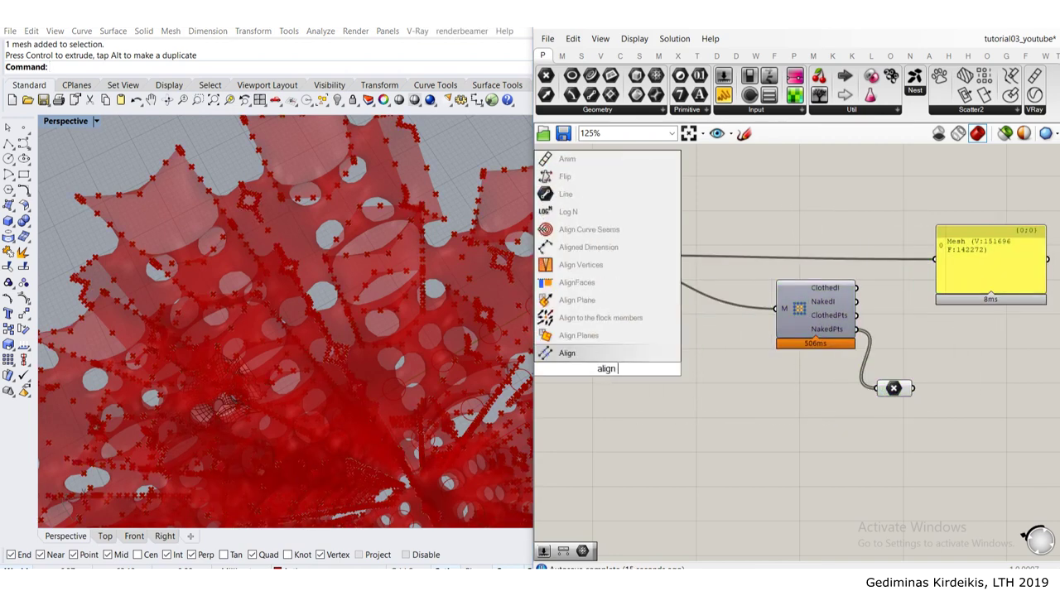
pyautogui.press('BackSpace')
pyautogui.press('BackSpace')
pyautogui.press('BackSpace')
pyautogui.press('BackSpace')
pyautogui.press('BackSpace')
pyautogui.press('BackSpace')
pyautogui.press('BackSpace')
pyautogui.press('BackSpace')
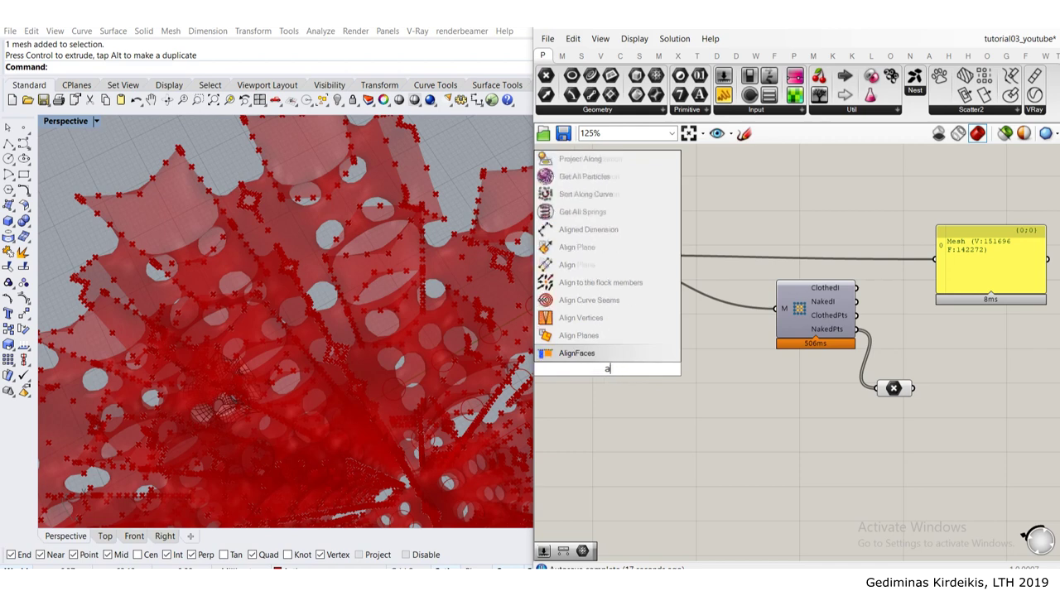
# Step: Add a Mesh WeldVertices component, feed it the joined mesh and place it just below the existing wire
pyautogui.write('wel')
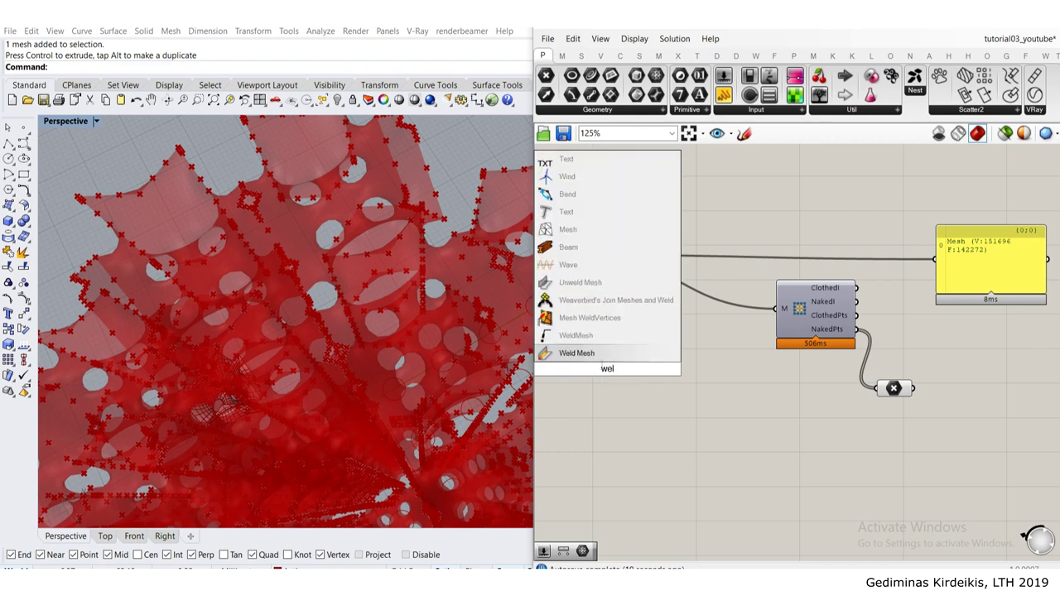
pyautogui.click(586, 318)
pyautogui.moveTo(585, 255); pyautogui.dragTo(610, 348)
pyautogui.moveTo(677, 351); pyautogui.dragTo(634, 341, button='right')
pyautogui.click(634, 342)
pyautogui.moveTo(600, 322); pyautogui.dragTo(614, 307)
pyautogui.moveTo(614, 307); pyautogui.dragTo(664, 327, button='right')
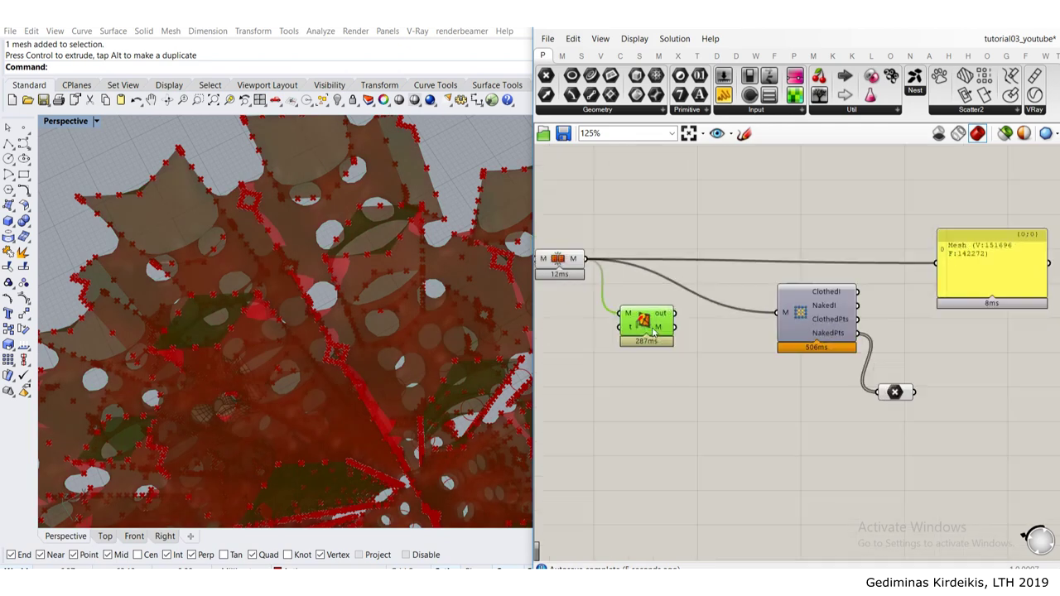
# Step: Feed the welded mesh into the naked vertices component in place of the joined mesh, and align the weld component
pyautogui.moveTo(674, 327); pyautogui.dragTo(775, 319)
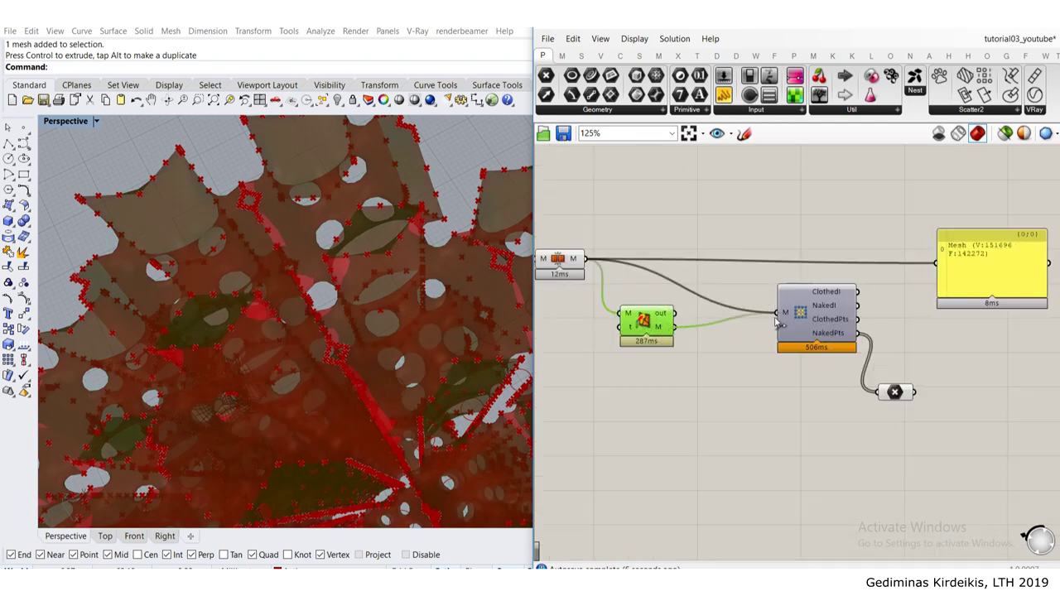
pyautogui.click(683, 384)
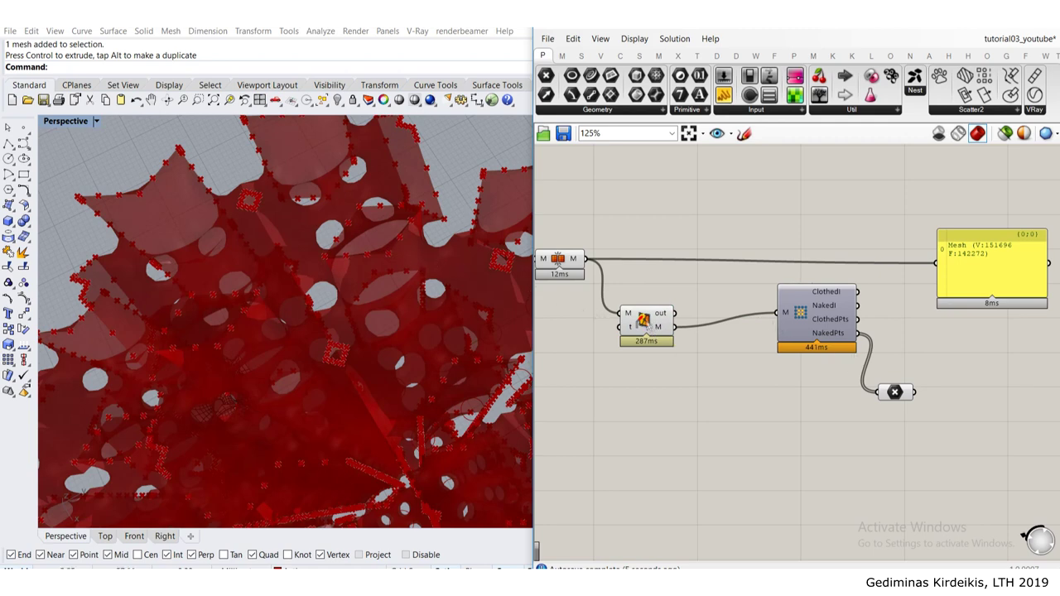
pyautogui.moveTo(643, 320); pyautogui.dragTo(658, 300)
# Step: Hide the preview of the components up to the joined mesh, leaving the welded mesh previewed
pyautogui.moveTo(684, 359); pyautogui.dragTo(568, 255)
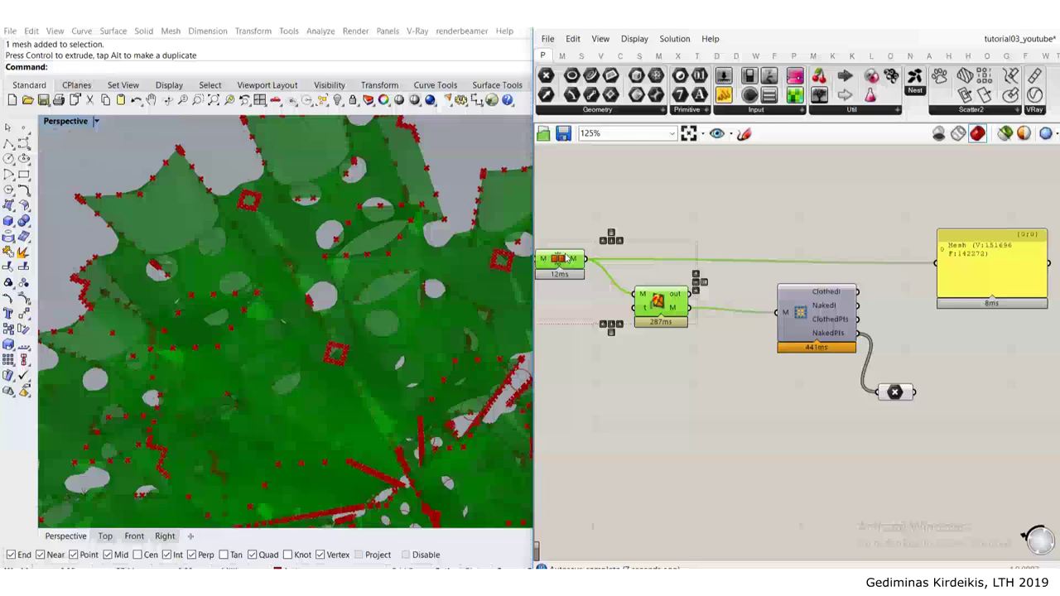
pyautogui.middleClick(568, 255)
pyautogui.click(613, 212)
pyautogui.click(666, 269)
pyautogui.moveTo(702, 290); pyautogui.dragTo(676, 283, button='right')
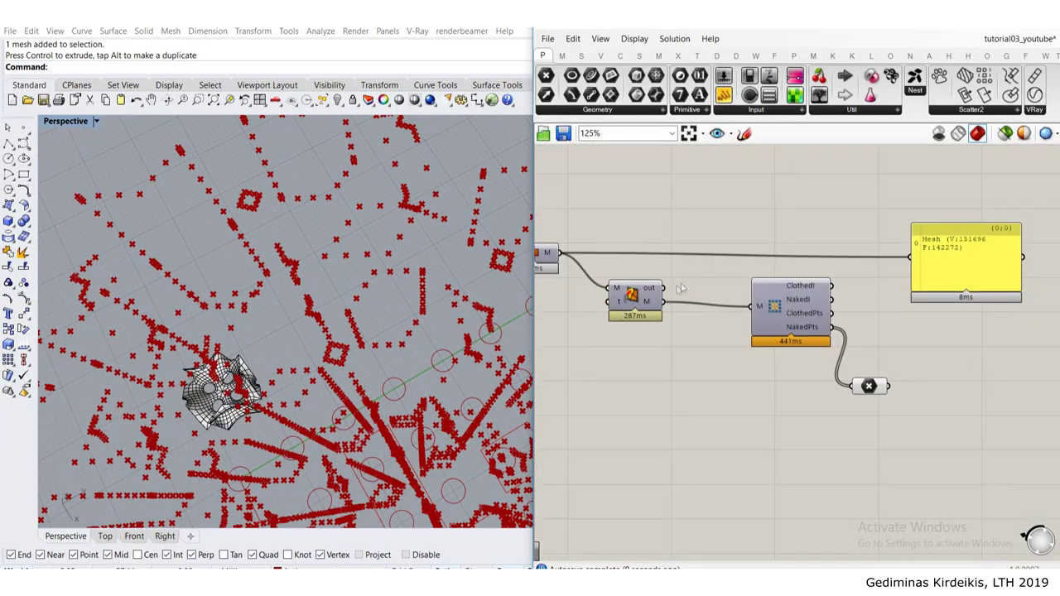
pyautogui.moveTo(581, 284); pyautogui.dragTo(676, 294, button='right')
pyautogui.click(723, 305)
pyautogui.middleClick(723, 304)
pyautogui.click(748, 279)
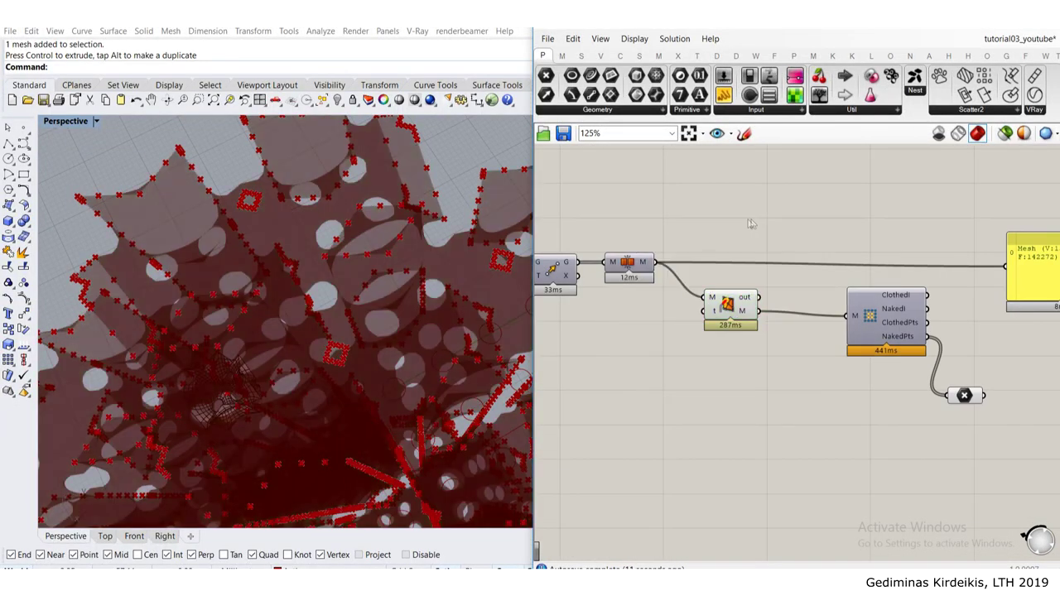
# Step: Inspect the naked points on the welded structure from several angles, comparing the outer boundary with the seams between modules
pyautogui.scroll(-6, 342, 213)
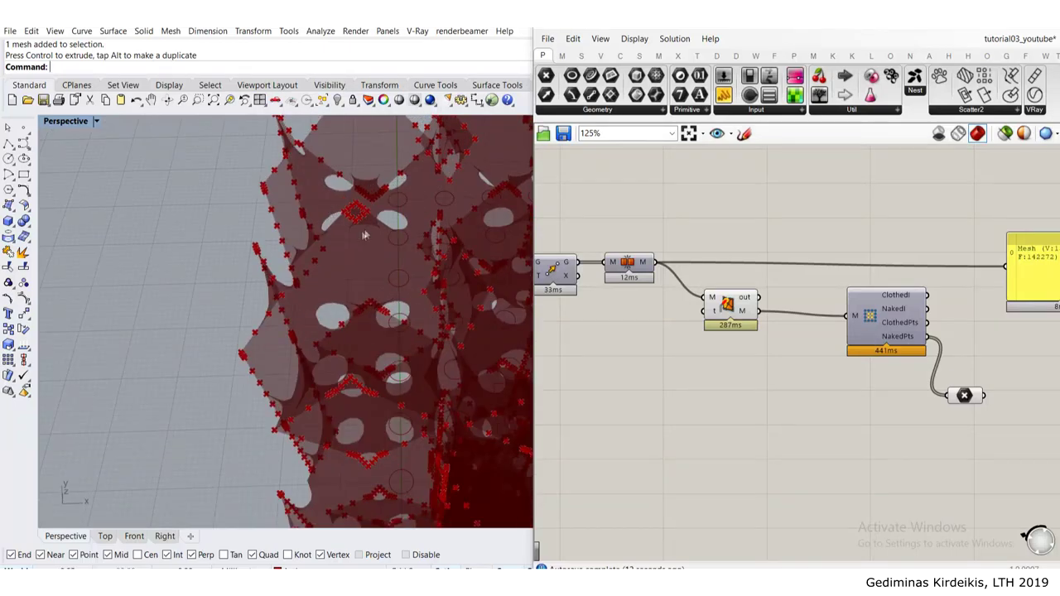
pyautogui.moveTo(427, 227); pyautogui.dragTo(389, 340, button='right')
pyautogui.scroll(5, 339, 253)
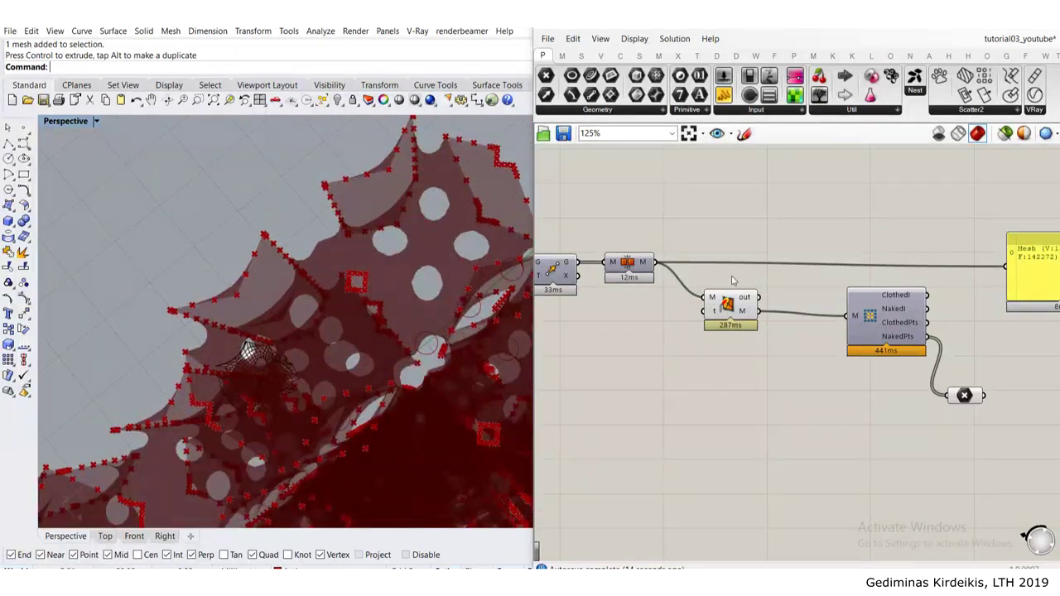
pyautogui.scroll(-2, 662, 286)
pyautogui.click(661, 289)
pyautogui.middleClick(661, 289)
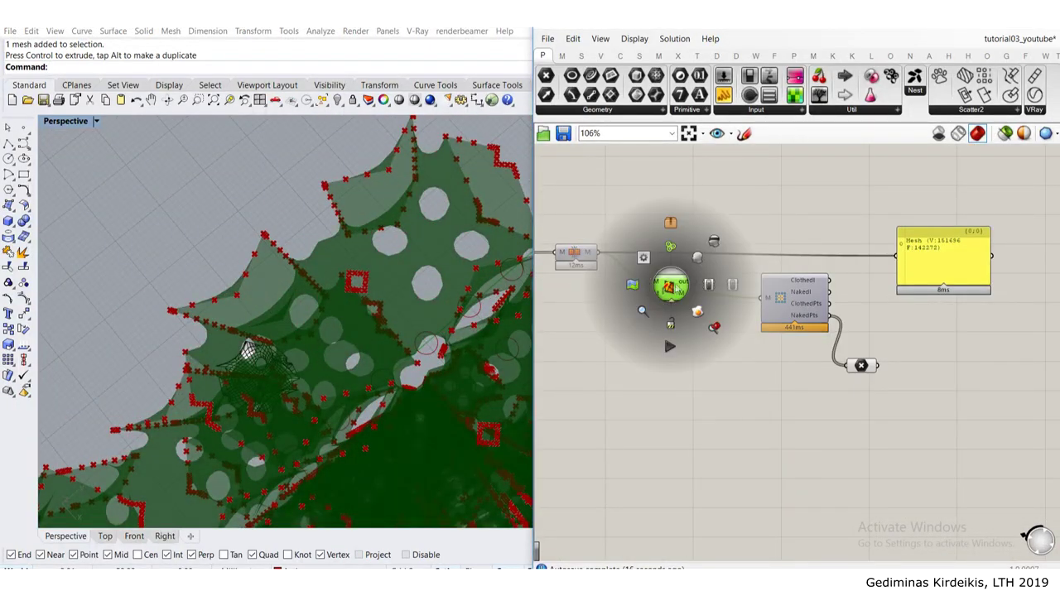
pyautogui.click(725, 202)
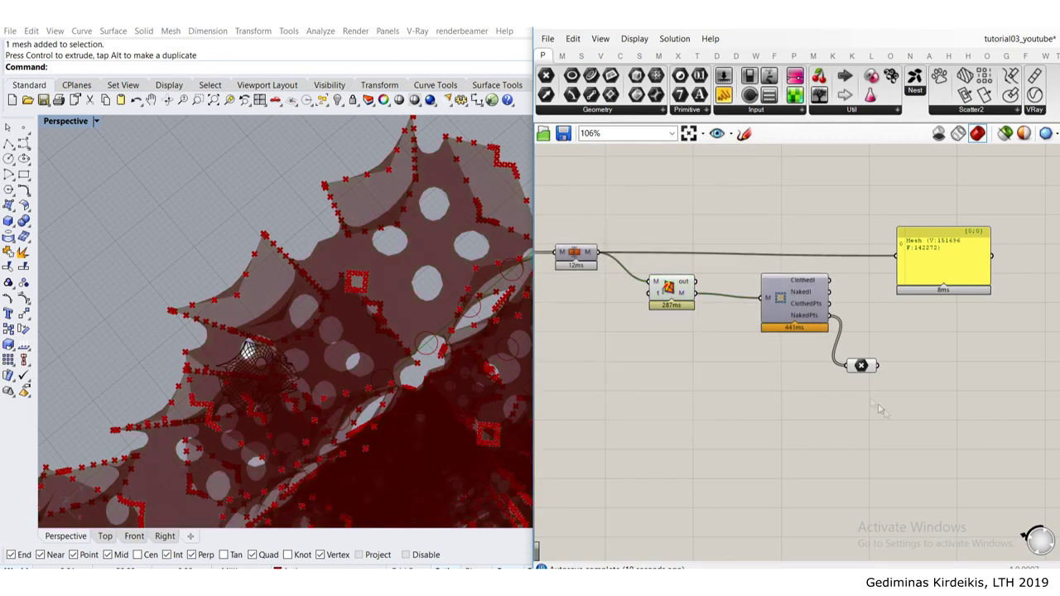
pyautogui.click(797, 301)
pyautogui.scroll(3, 427, 228)
pyautogui.moveTo(426, 227); pyautogui.dragTo(403, 271, button='right')
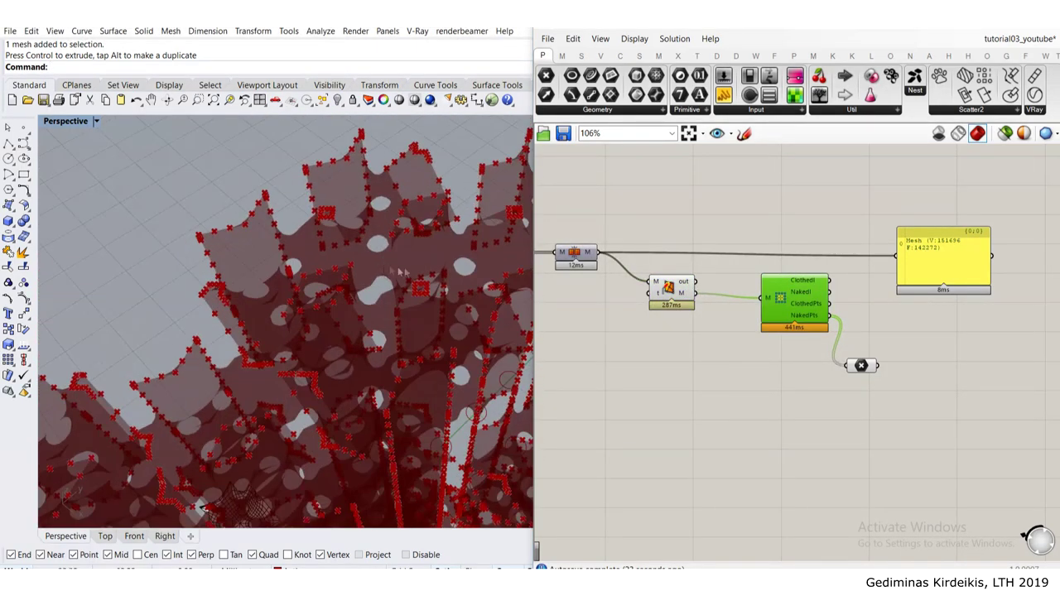
# Step: Make room after the weld component, add a Combine&Clean component there and feed it the welded mesh
pyautogui.moveTo(688, 328); pyautogui.dragTo(629, 328, button='right')
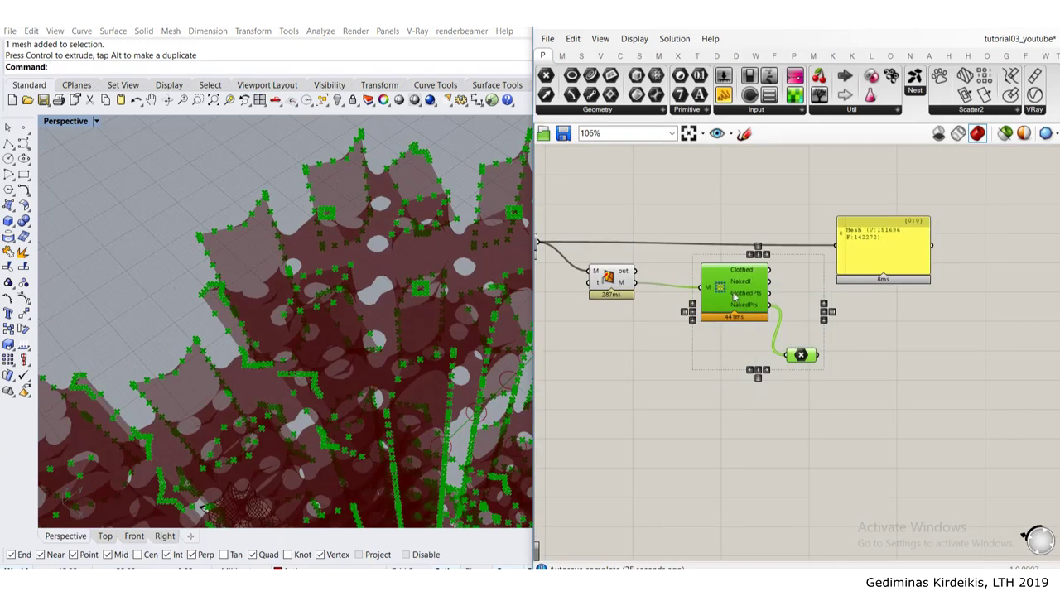
pyautogui.moveTo(728, 290); pyautogui.dragTo(896, 369)
pyautogui.click(664, 344)
pyautogui.scroll(2, 640, 287)
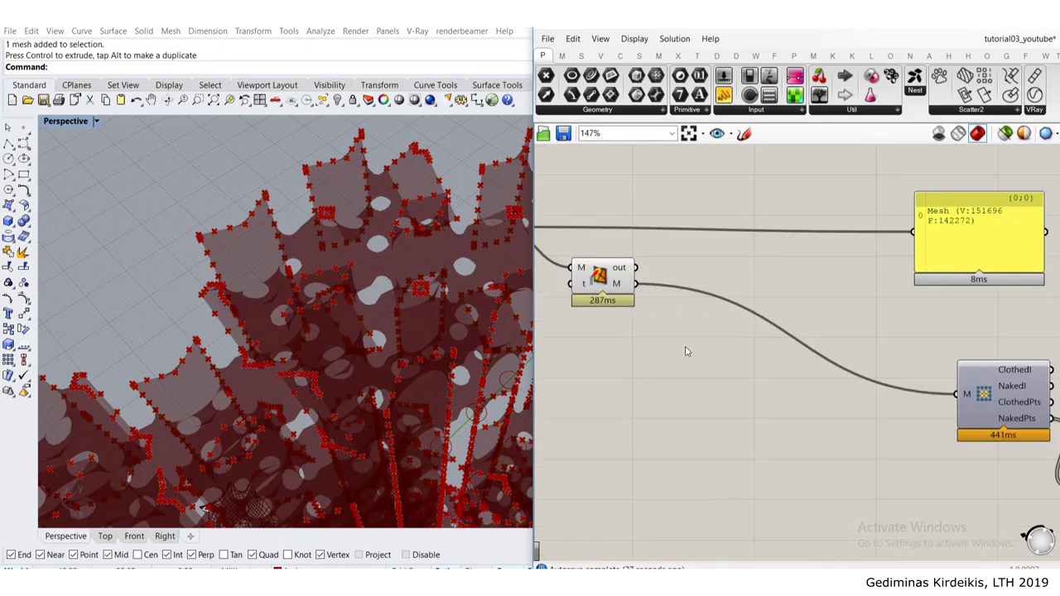
pyautogui.doubleClick(686, 346)
pyautogui.write('clean')
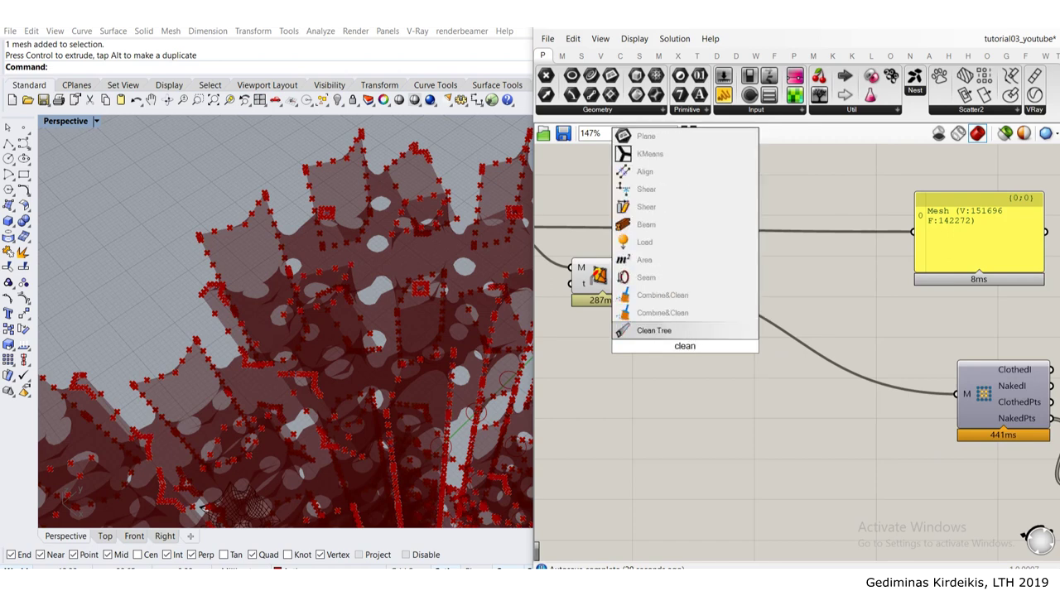
pyautogui.click(662, 312)
pyautogui.moveTo(671, 324); pyautogui.dragTo(675, 314)
pyautogui.moveTo(636, 284); pyautogui.dragTo(688, 292)
# Step: Hide the preview of the Mesh WeldVertices component
pyautogui.click(616, 273)
pyautogui.middleClick(614, 269)
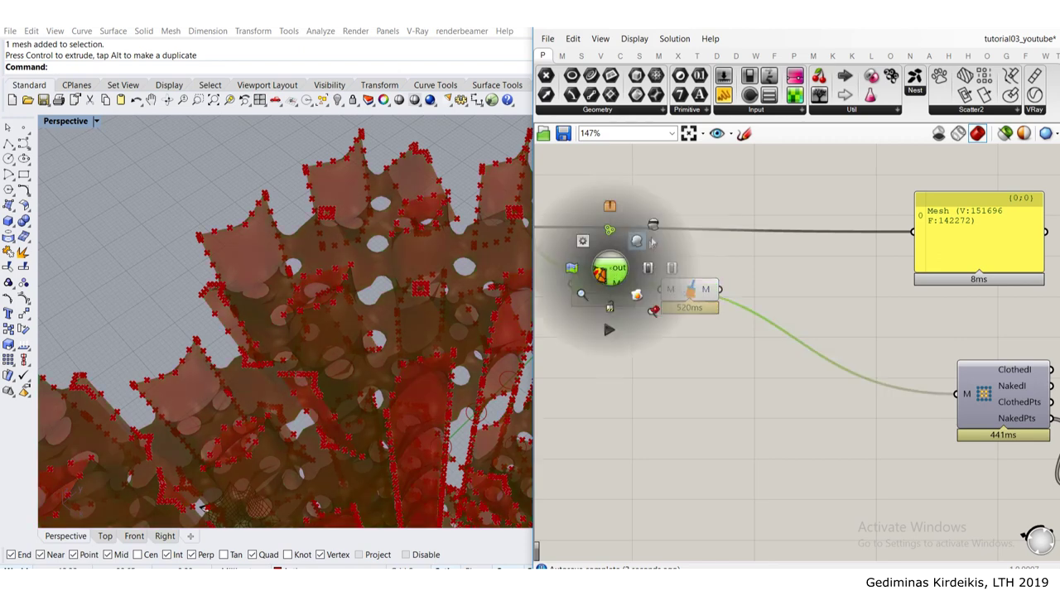
pyautogui.click(642, 239)
pyautogui.click(660, 200)
# Step: Feed the Combine&Clean mesh output into the naked vertices component in place of the welded mesh
pyautogui.moveTo(707, 290); pyautogui.dragTo(678, 274, button='right')
pyautogui.moveTo(673, 277); pyautogui.dragTo(938, 378)
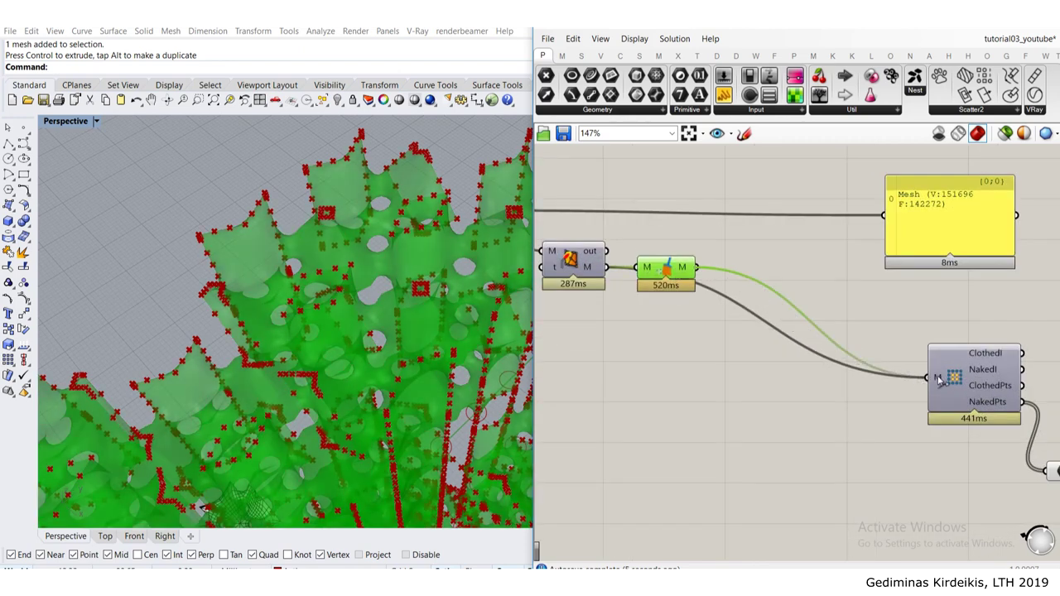
pyautogui.click(748, 378)
# Step: Delete the naked vertices component with its Point parameter, and the panel showing the joined mesh's counts
pyautogui.scroll(-4, 757, 373)
pyautogui.moveTo(870, 406); pyautogui.dragTo(748, 303)
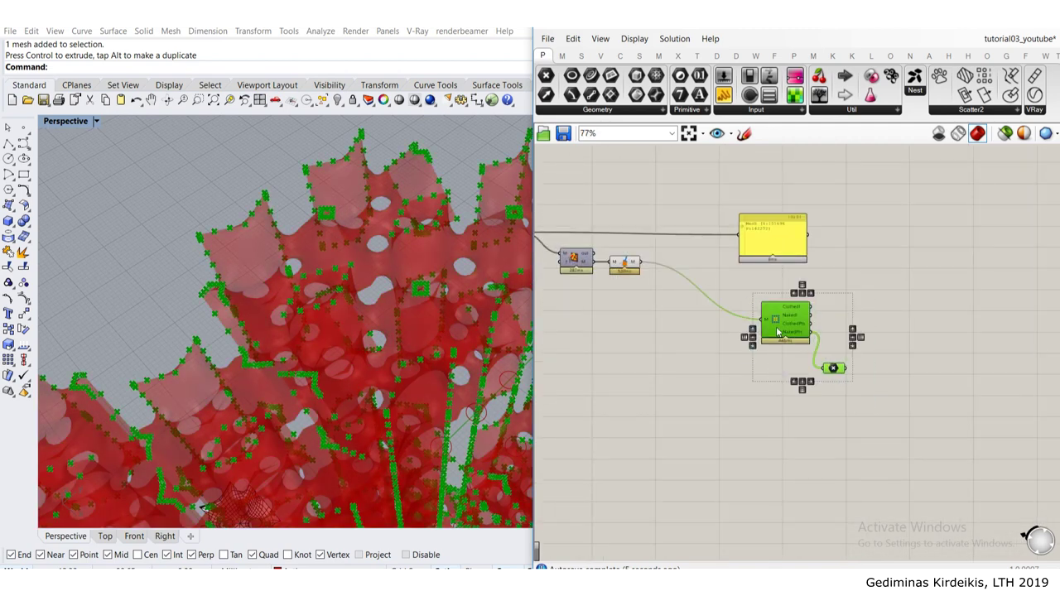
pyautogui.scroll(1, 747, 321)
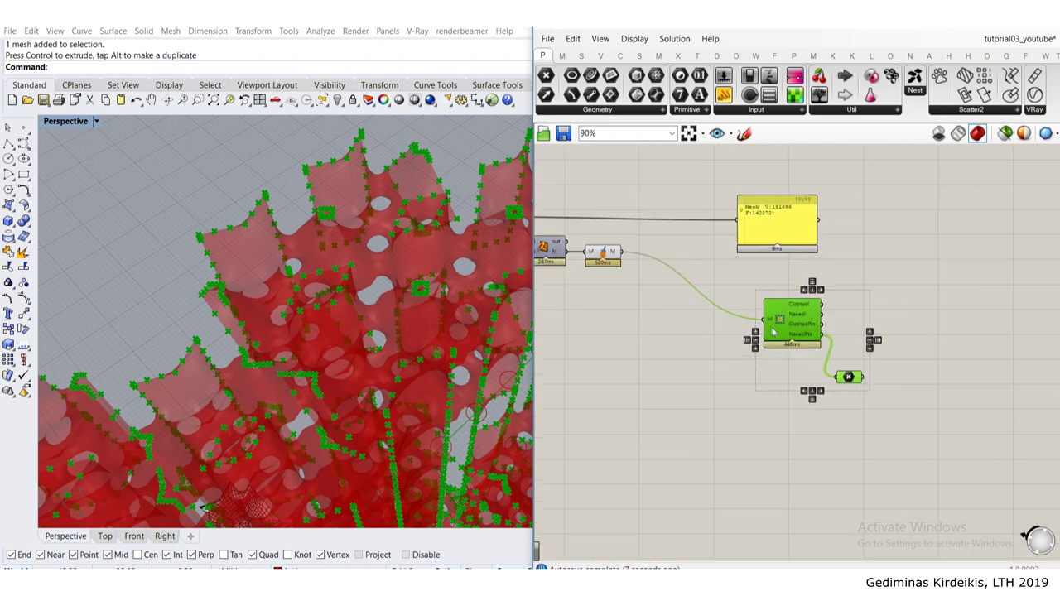
pyautogui.press('Delete')
pyautogui.click(759, 236)
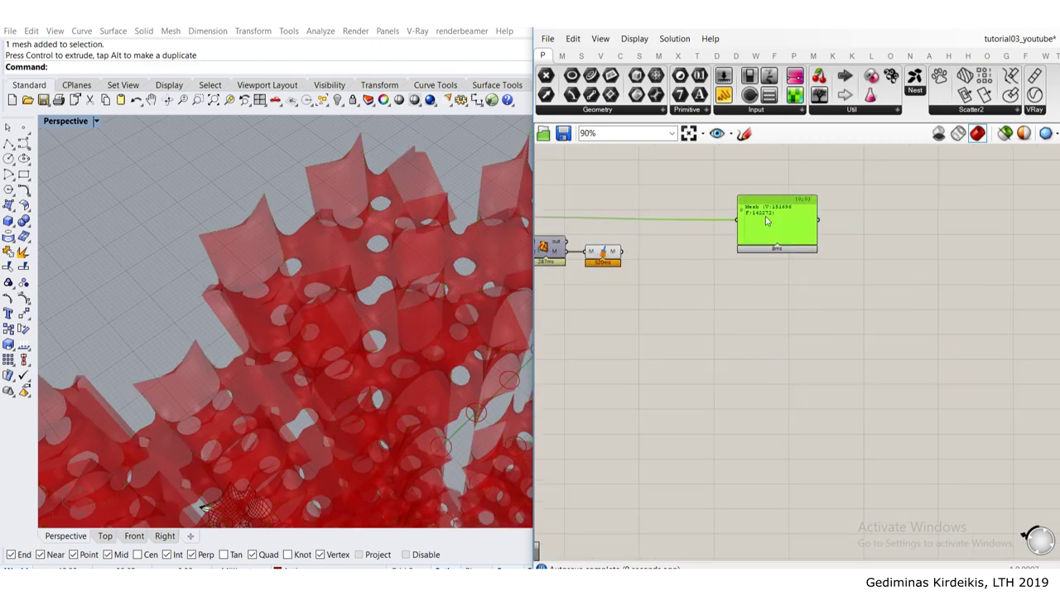
pyautogui.press('Delete')
# Step: Move the weld and Combine&Clean components together into line with the join component, and view the cleaned mesh up close
pyautogui.moveTo(751, 224); pyautogui.dragTo(880, 303, button='right')
pyautogui.moveTo(700, 266); pyautogui.dragTo(695, 297, button='right')
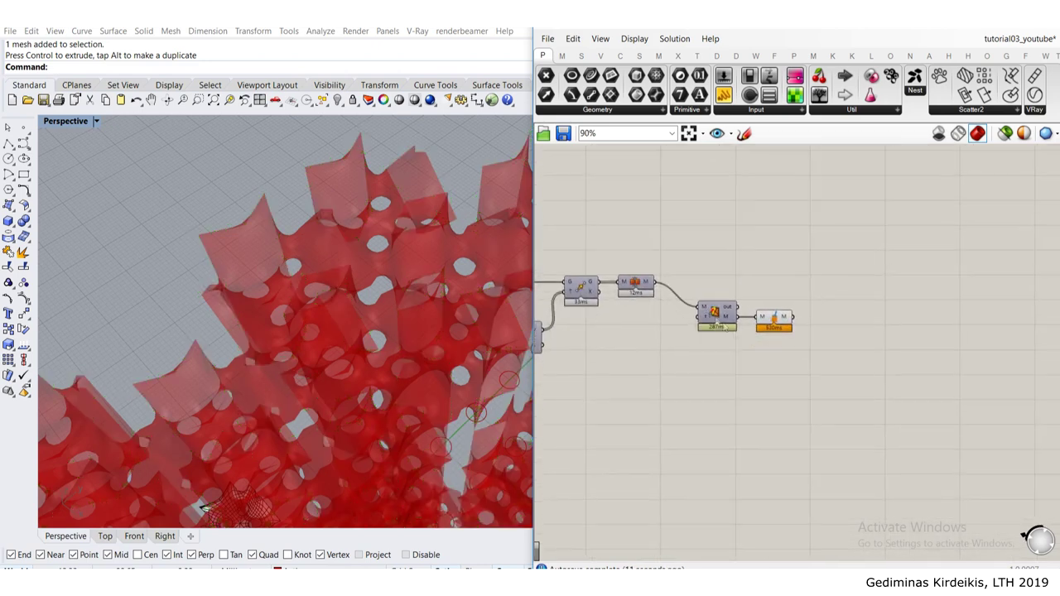
pyautogui.moveTo(691, 295); pyautogui.dragTo(816, 366)
pyautogui.moveTo(728, 317); pyautogui.dragTo(707, 293)
pyautogui.click(751, 268)
pyautogui.moveTo(751, 269); pyautogui.dragTo(695, 270, button='right')
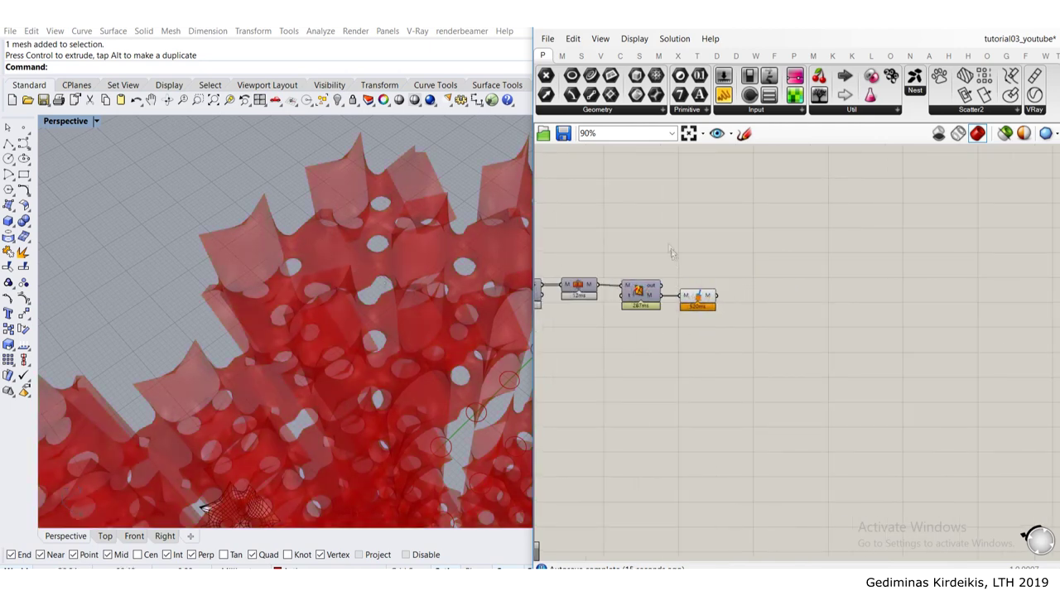
pyautogui.moveTo(323, 233)
pyautogui.mouseDown(button='right')
pyautogui.moveTo(258, 257)
pyautogui.moveTo(331, 220)
pyautogui.mouseUp(button='right')
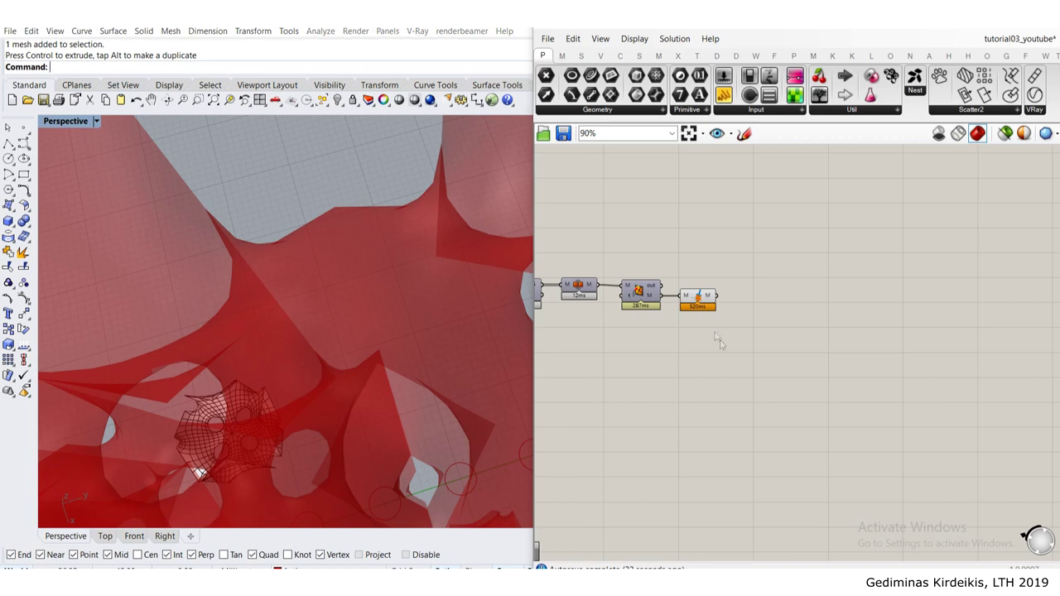
# Step: Add a Smooth Mesh component and place it a little way after the Combine&Clean component
pyautogui.moveTo(737, 339); pyautogui.dragTo(710, 292, button='right')
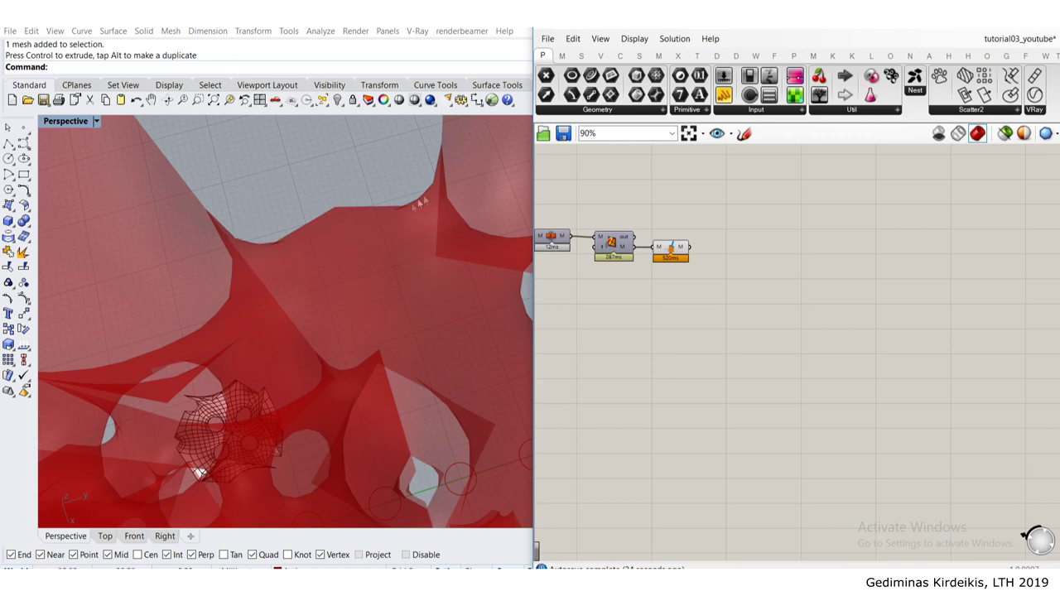
pyautogui.moveTo(748, 277); pyautogui.dragTo(774, 254, button='right')
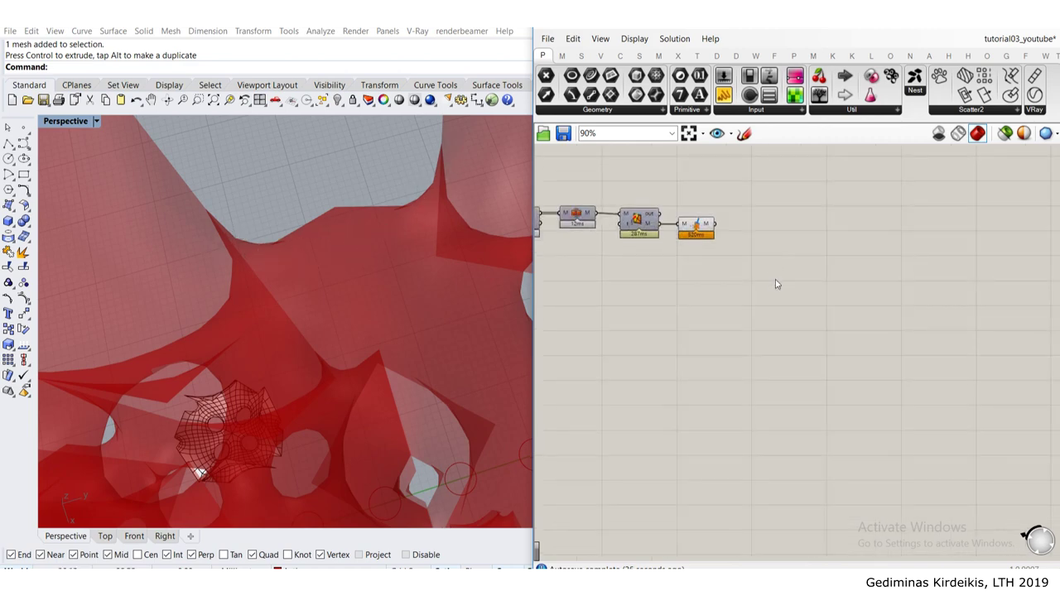
pyautogui.doubleClick(775, 280)
pyautogui.write('mes')
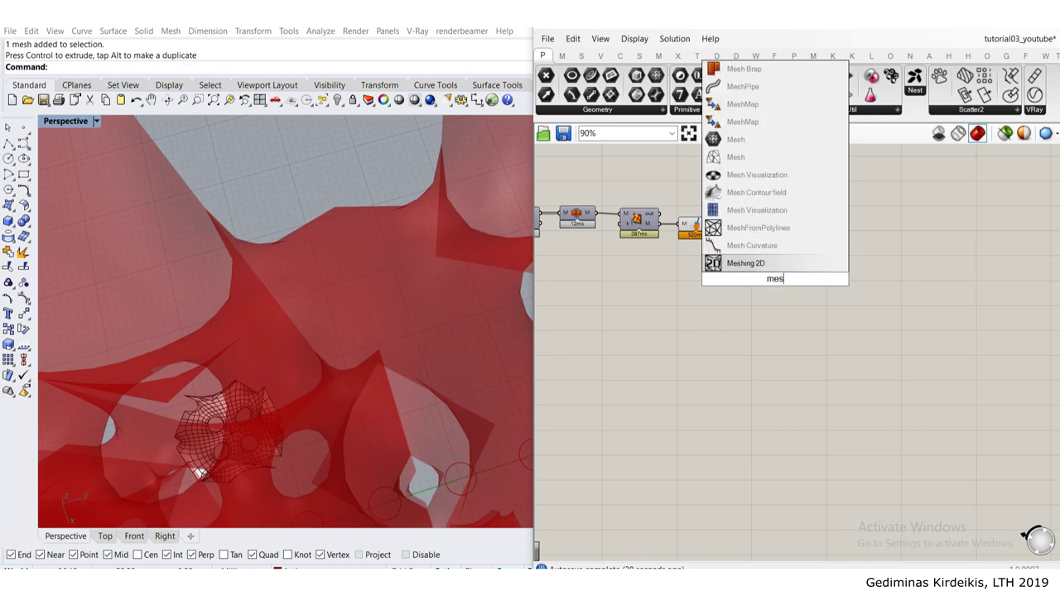
pyautogui.write('h smoo')
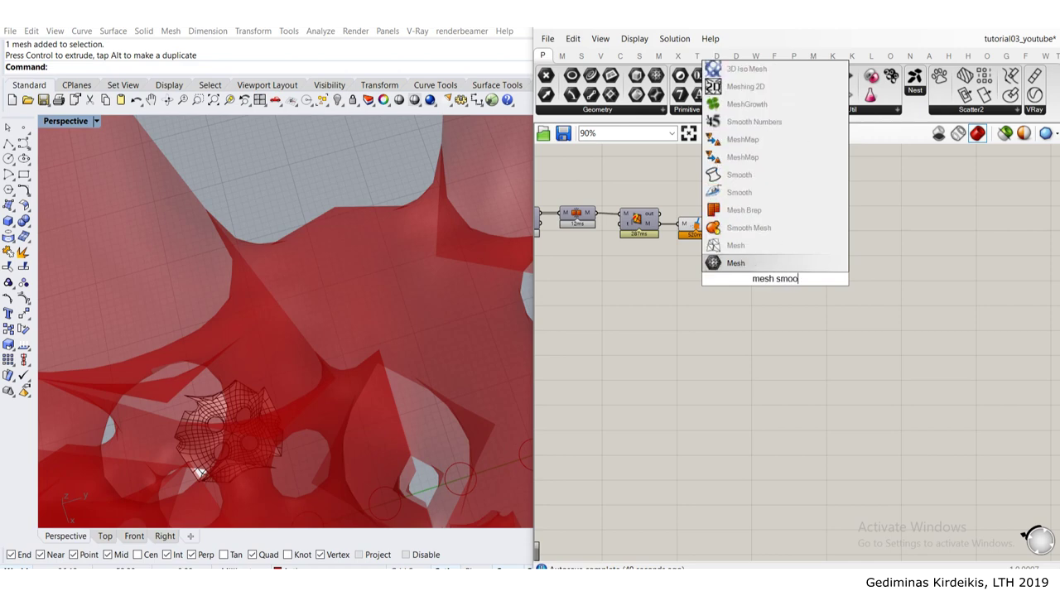
pyautogui.click(761, 229)
pyautogui.scroll(2, 761, 240)
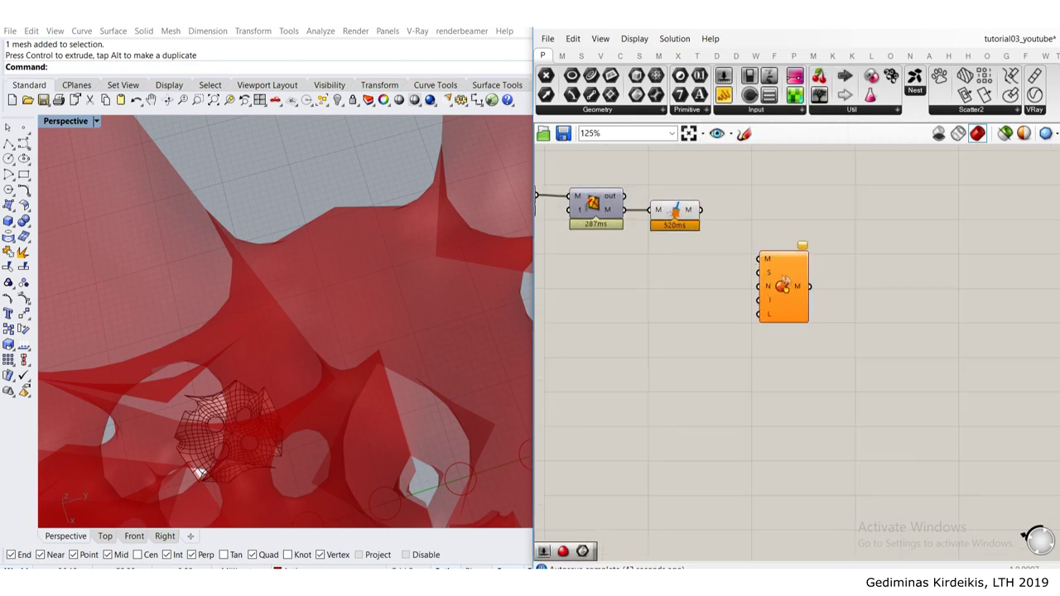
pyautogui.moveTo(781, 278); pyautogui.dragTo(866, 243)
# Step: Insert a Data Dam between the Combine&Clean mesh output and Smooth Mesh's mesh input, and release the held data
pyautogui.click(778, 260)
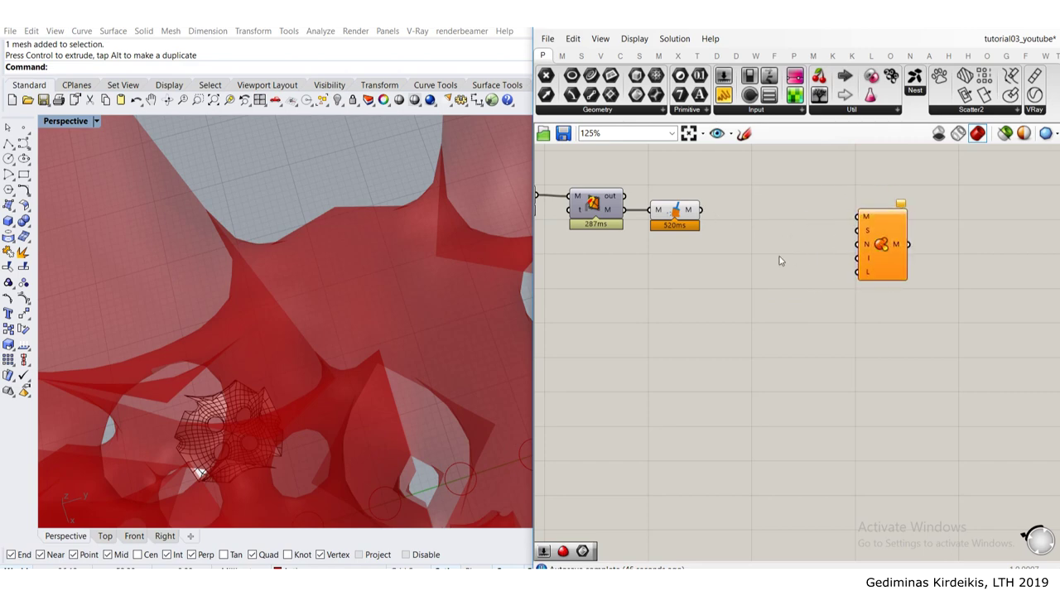
pyautogui.doubleClick(779, 261)
pyautogui.write('data')
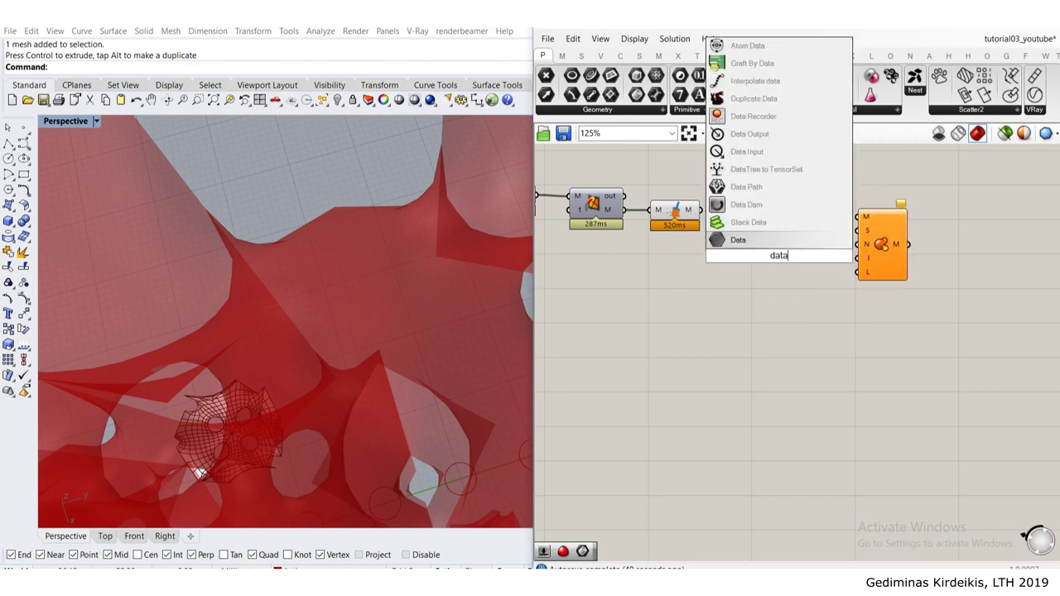
pyautogui.click(745, 205)
pyautogui.scroll(2, 718, 215)
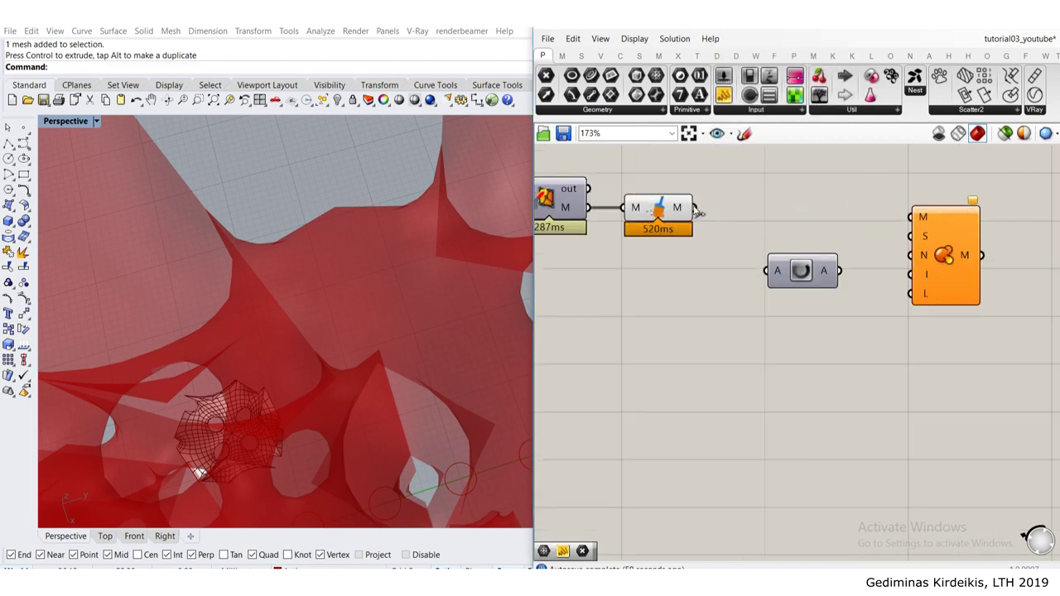
pyautogui.moveTo(694, 208); pyautogui.dragTo(913, 217)
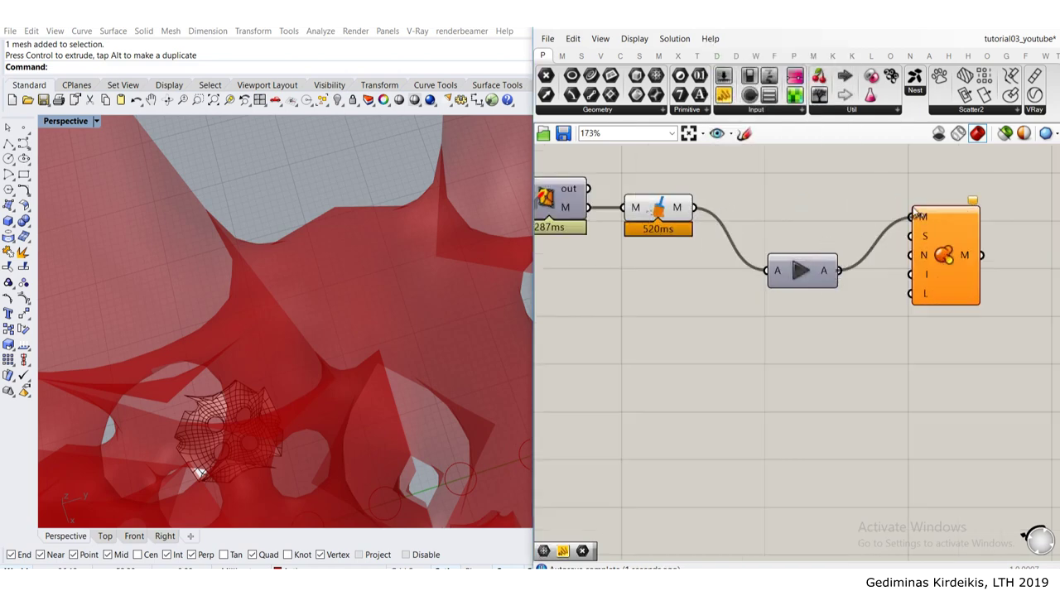
pyautogui.click(800, 270)
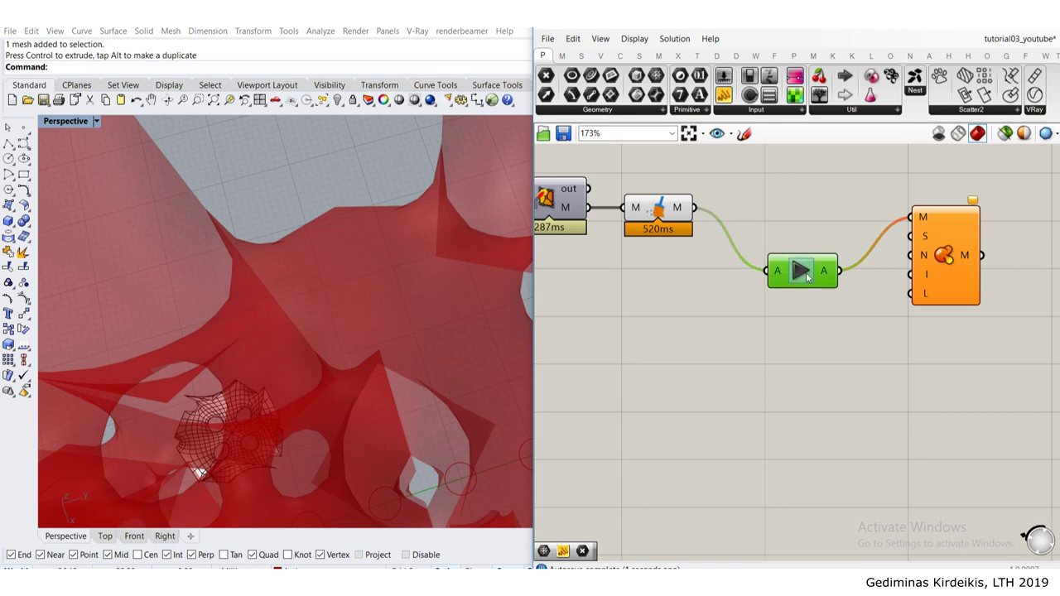
# Step: Hide the preview of the Combine&Clean component
pyautogui.click(654, 206)
pyautogui.middleClick(656, 202)
pyautogui.click(701, 169)
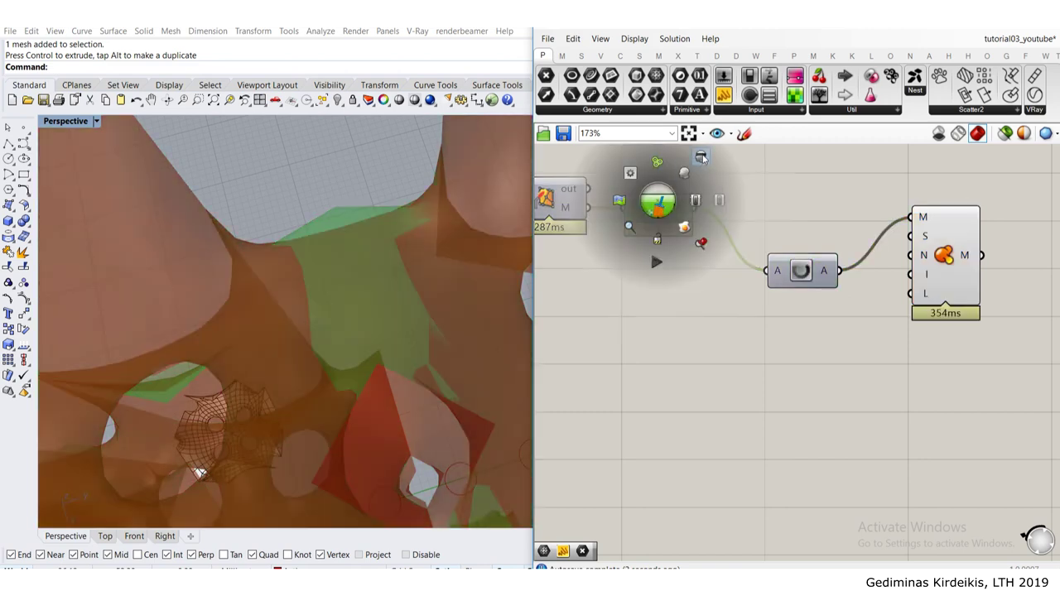
pyautogui.click(757, 172)
# Step: Group the Data Dam with a blob outline and move it into line with the Combine&Clean component
pyautogui.click(785, 275)
pyautogui.middleClick(787, 278)
pyautogui.click(784, 236)
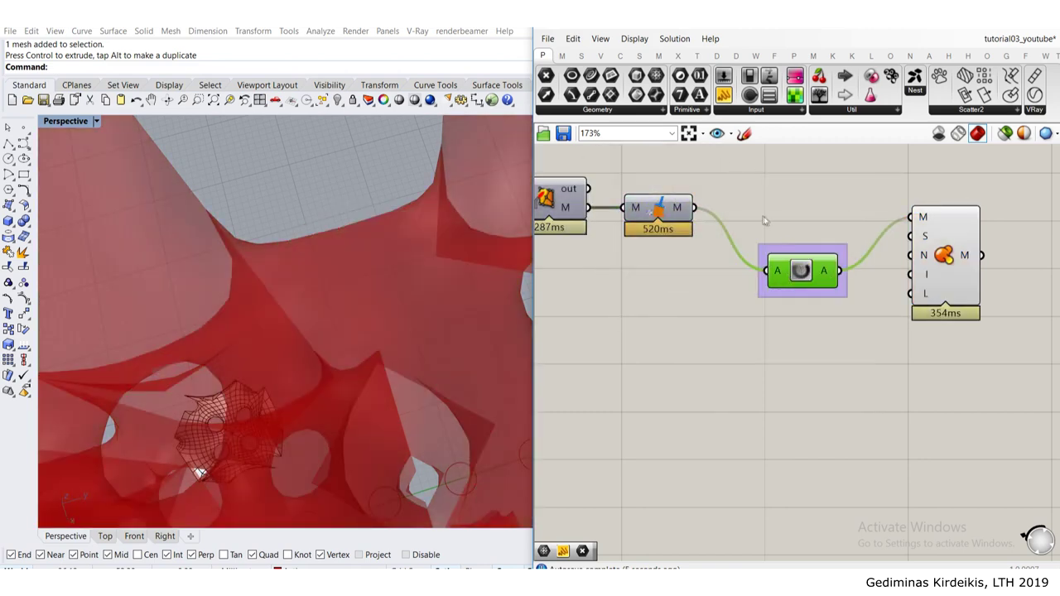
pyautogui.rightClick(789, 255)
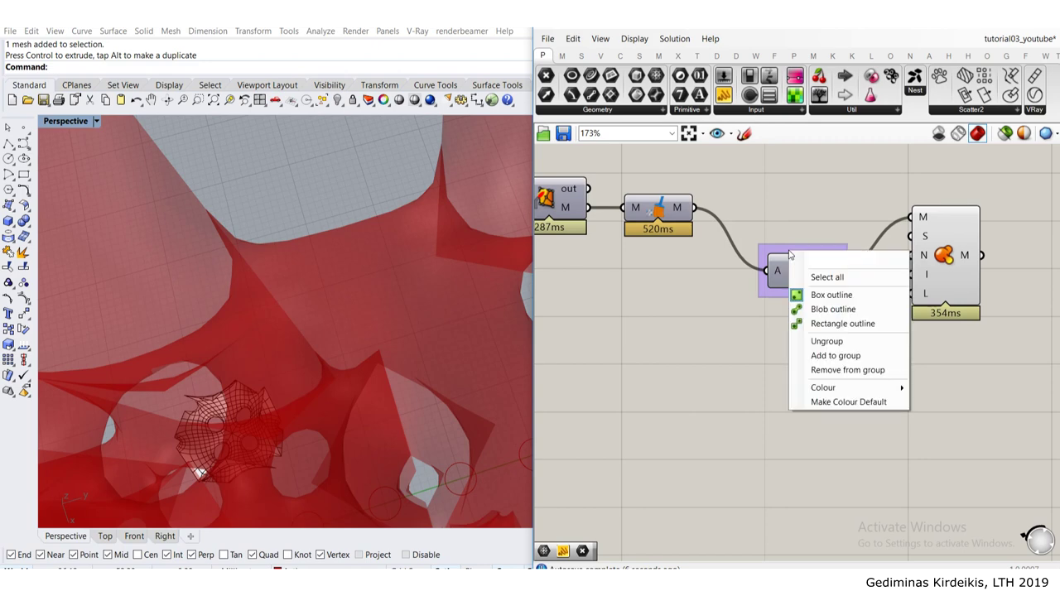
pyautogui.click(832, 309)
pyautogui.moveTo(793, 225); pyautogui.dragTo(795, 190)
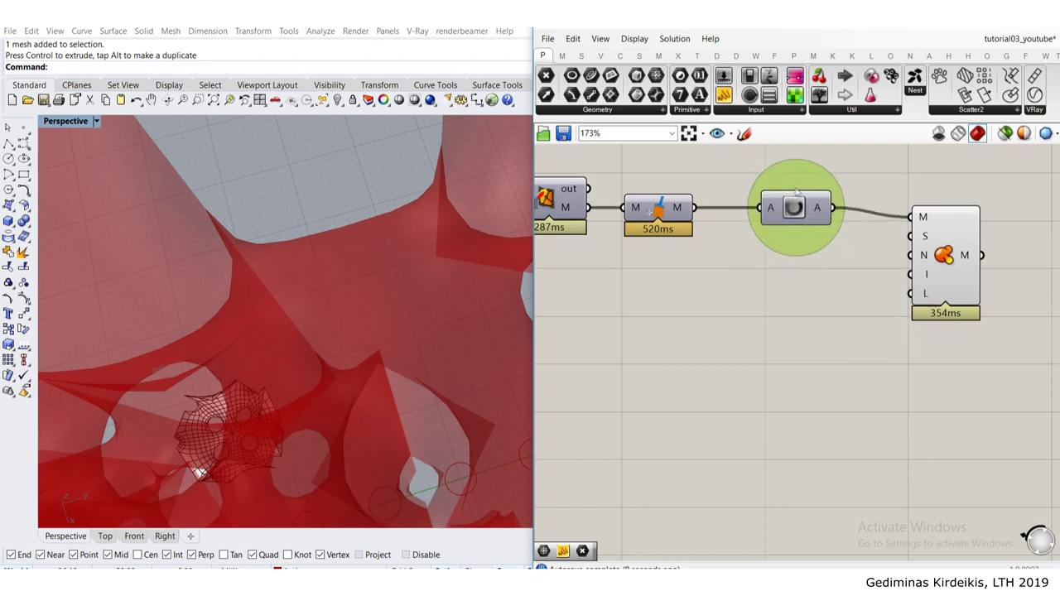
# Step: Move the Smooth Mesh component so its mesh input lines up with the Data Dam
pyautogui.click(870, 329)
pyautogui.moveTo(853, 293); pyautogui.dragTo(686, 289, button='right')
pyautogui.moveTo(798, 264); pyautogui.dragTo(840, 253)
pyautogui.click(726, 298)
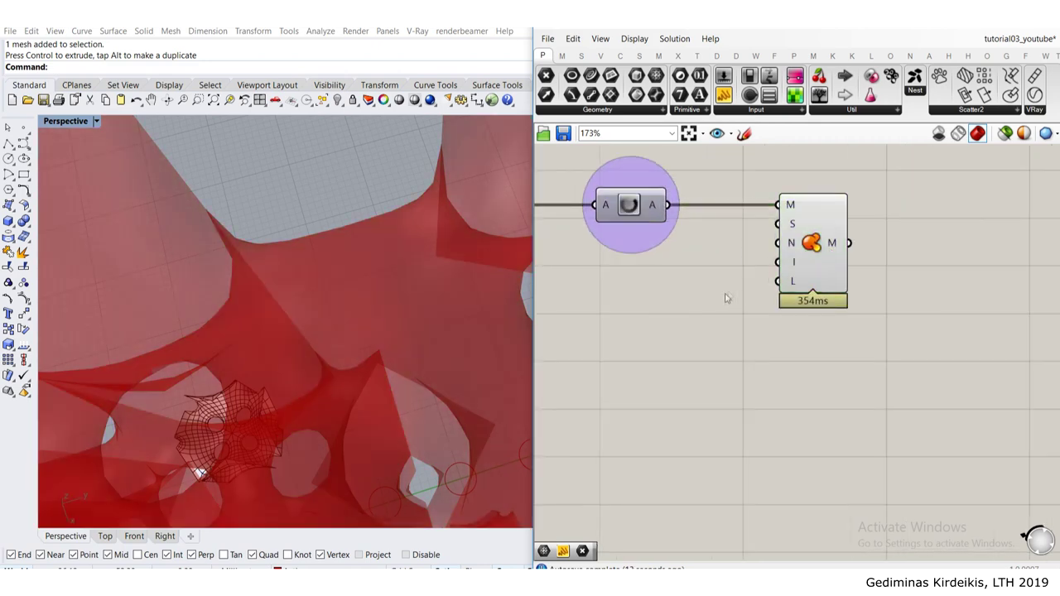
# Step: Compare the smoothed mesh with the unsmoothed one by turning the Combine&Clean preview on and off again
pyautogui.moveTo(420, 204); pyautogui.dragTo(380, 224, button='right')
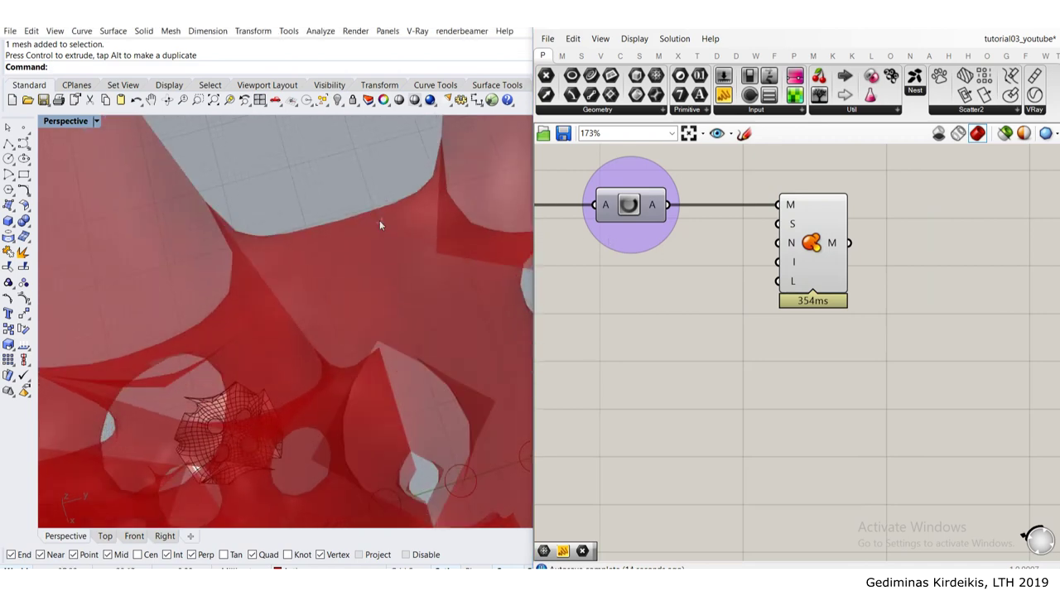
pyautogui.moveTo(555, 227); pyautogui.dragTo(734, 270, button='right')
pyautogui.click(672, 251)
pyautogui.middleClick(671, 251)
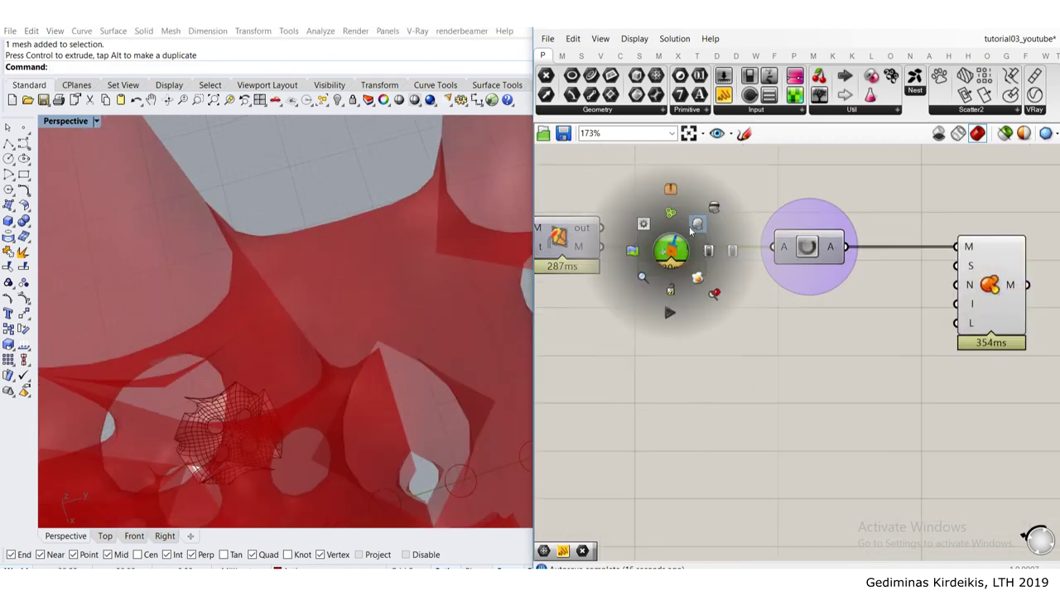
pyautogui.click(696, 225)
pyautogui.click(696, 224)
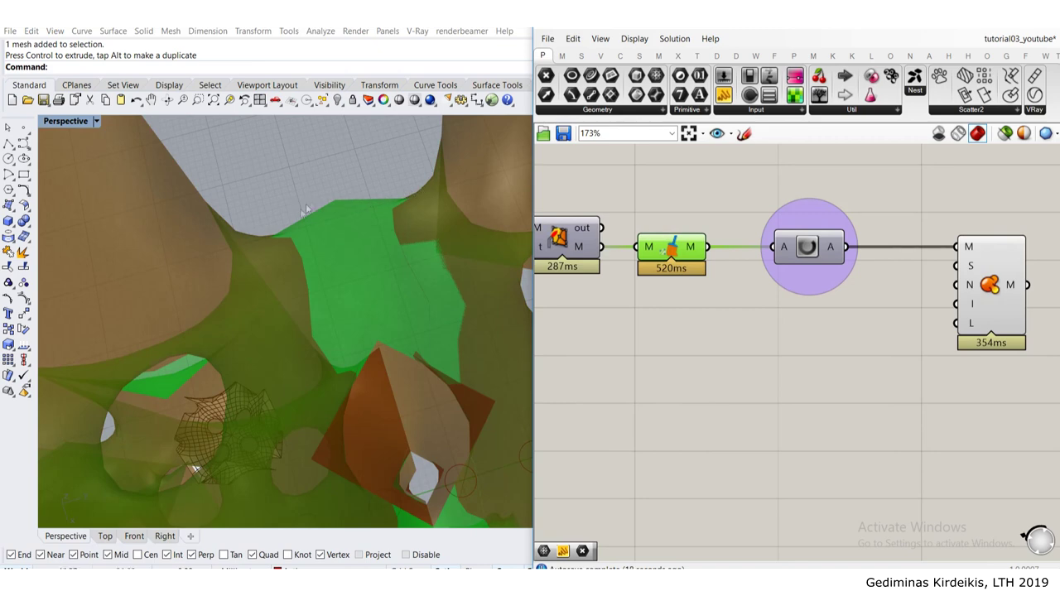
pyautogui.middleClick(662, 247)
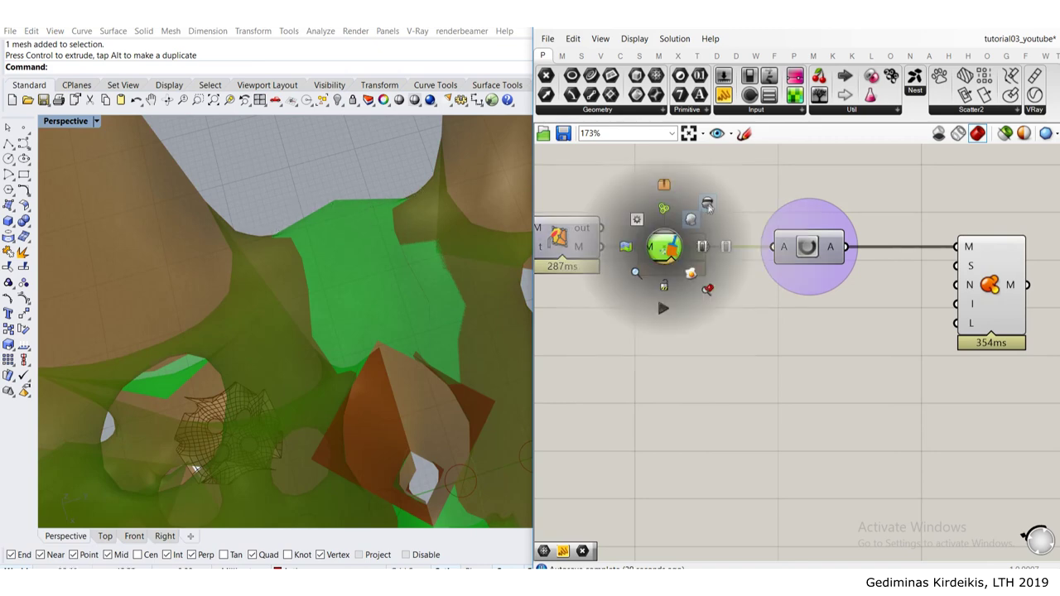
pyautogui.click(700, 211)
pyautogui.scroll(-3, 386, 224)
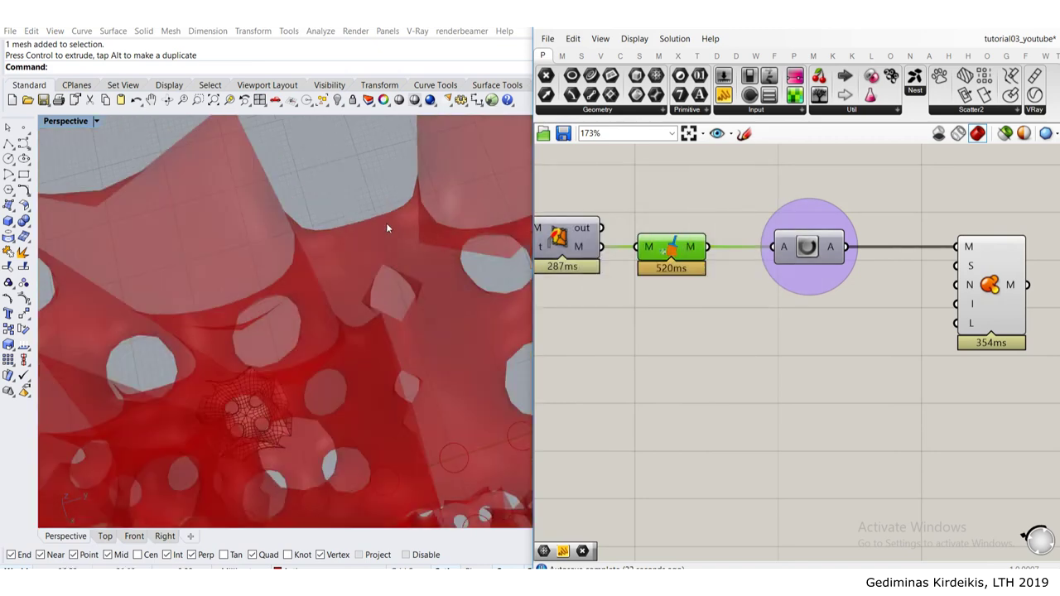
pyautogui.moveTo(386, 225)
pyautogui.mouseDown(button='right')
pyautogui.moveTo(374, 234)
pyautogui.moveTo(383, 222)
pyautogui.mouseUp(button='right')
# Step: Add a number slider set to 10 for Smooth Mesh's Iterations input, and space the component and slider out after the Data Dam
pyautogui.moveTo(915, 333); pyautogui.dragTo(759, 313, button='right')
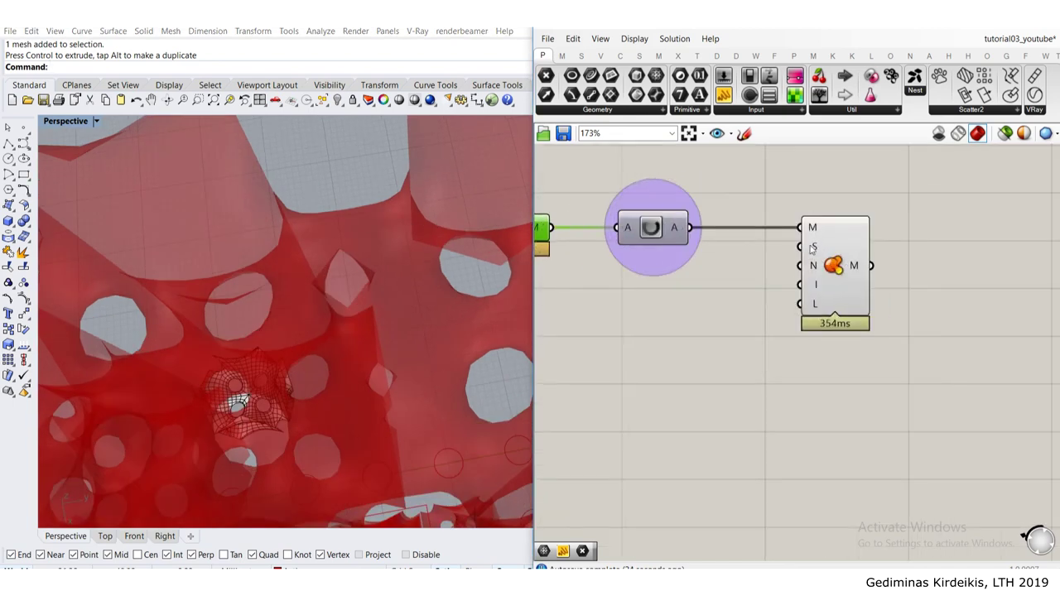
pyautogui.scroll(1, 815, 247)
pyautogui.moveTo(817, 246)
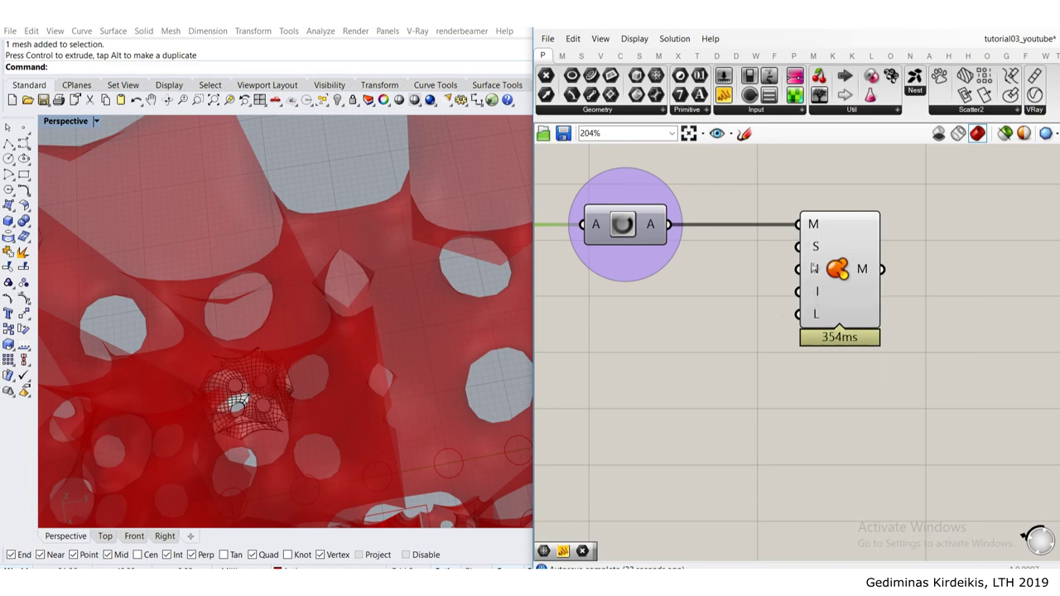
pyautogui.doubleClick(713, 297)
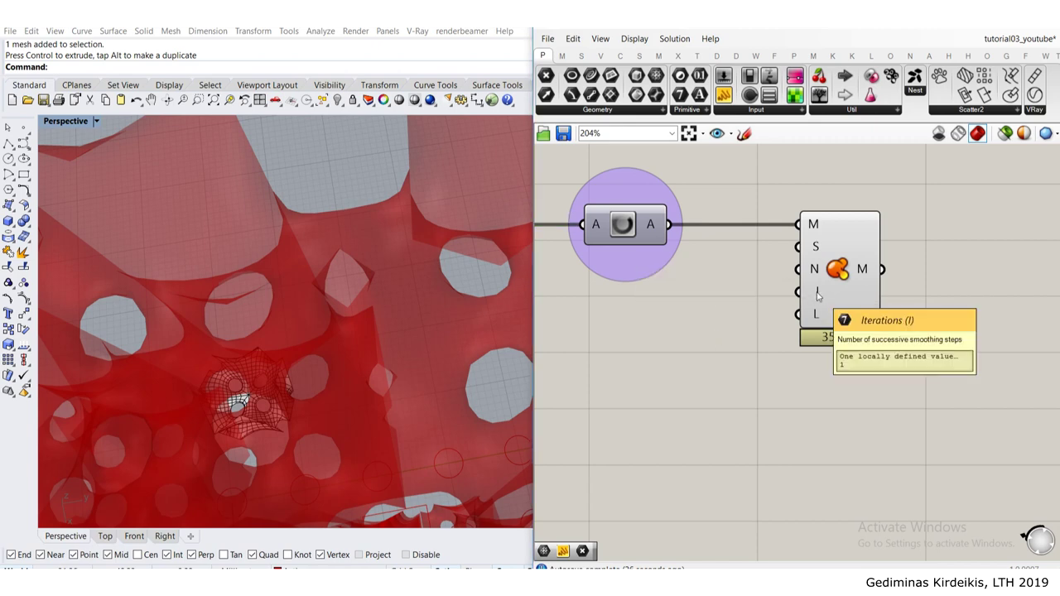
pyautogui.doubleClick(673, 313)
pyautogui.write('10')
pyautogui.press('Return')
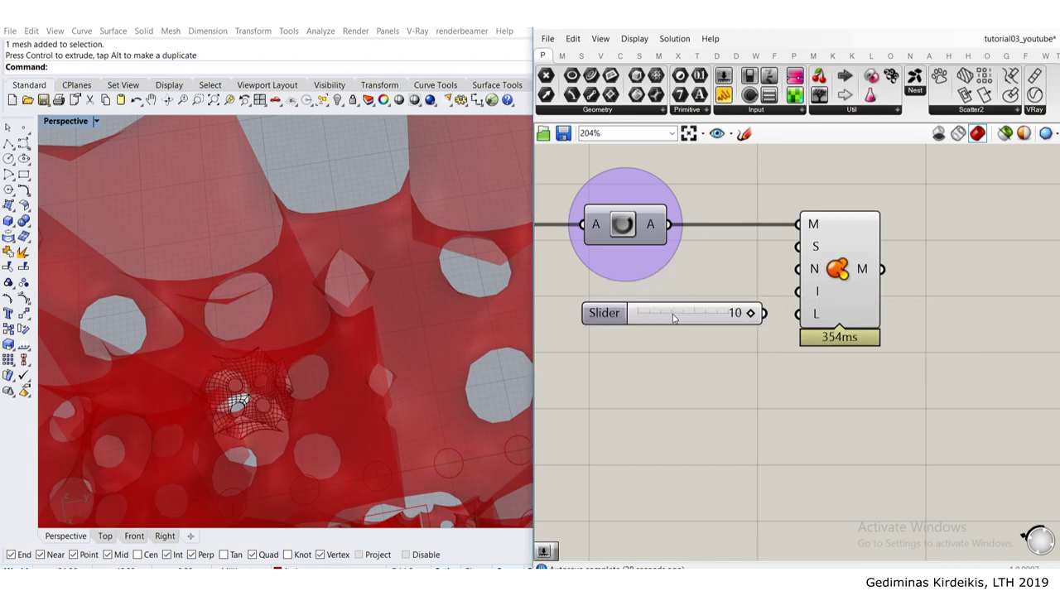
pyautogui.moveTo(772, 312); pyautogui.dragTo(800, 292)
pyautogui.moveTo(839, 338); pyautogui.dragTo(978, 338)
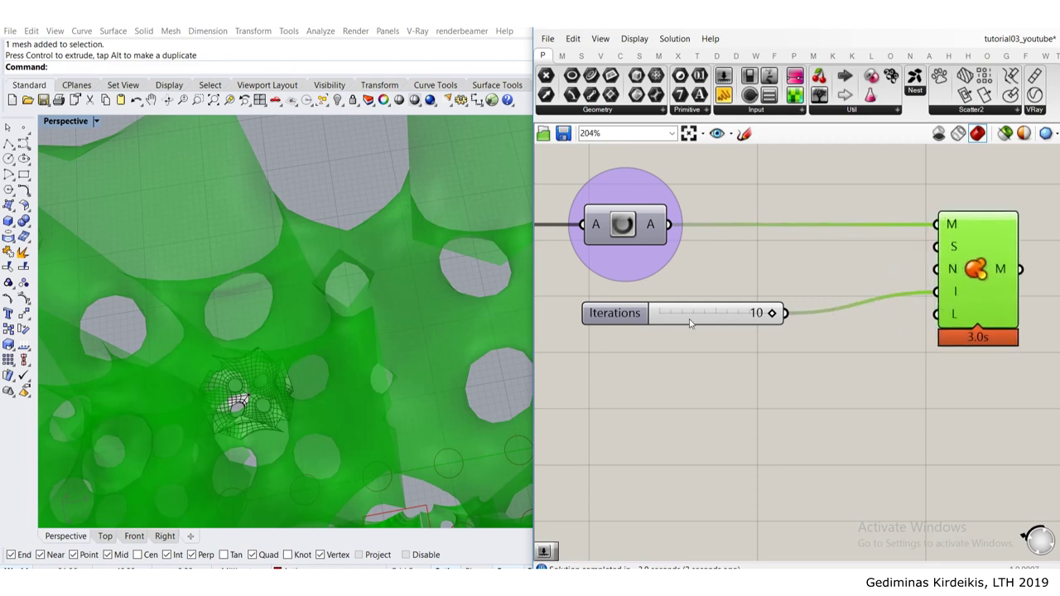
pyautogui.moveTo(691, 324); pyautogui.dragTo(810, 297)
# Step: Examine the mesh smoothed with 10 iterations, both up close and as a whole
pyautogui.moveTo(351, 207); pyautogui.dragTo(365, 290, button='right')
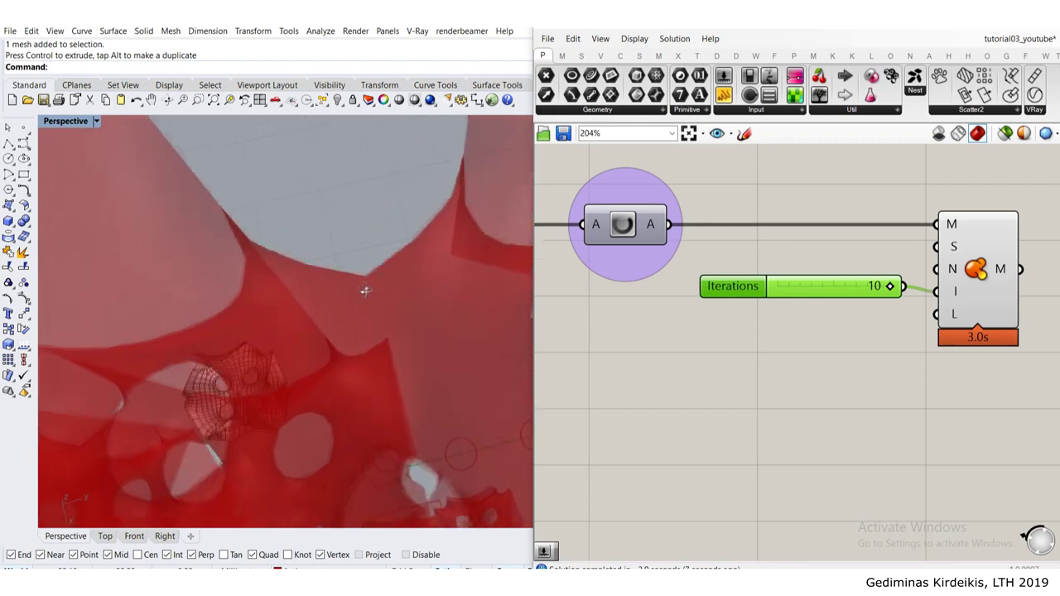
pyautogui.moveTo(810, 342); pyautogui.dragTo(682, 338, button='right')
pyautogui.scroll(-3, 384, 267)
pyautogui.moveTo(571, 240); pyautogui.dragTo(857, 248, button='right')
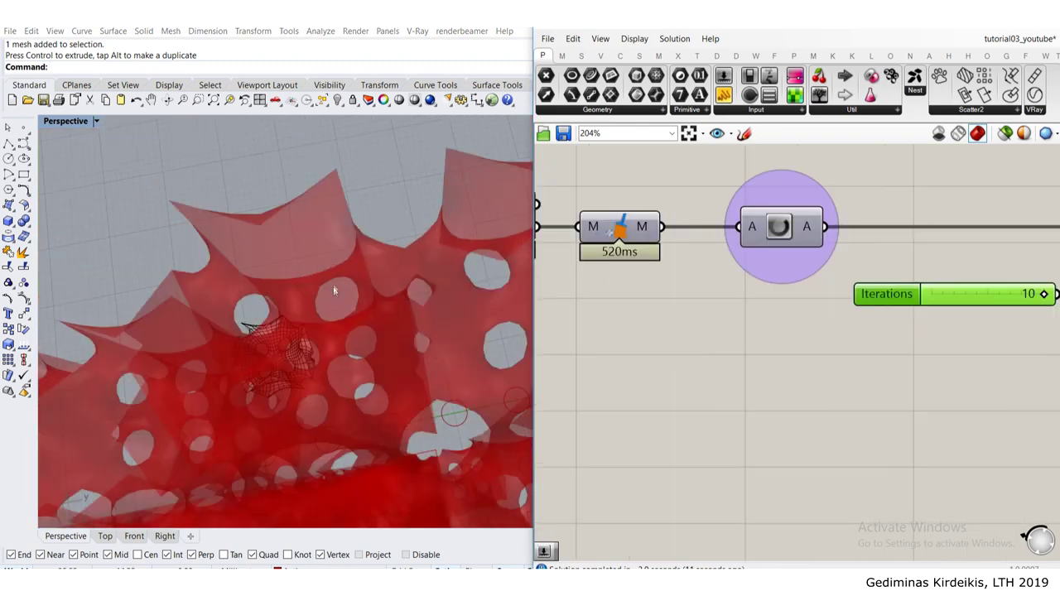
pyautogui.scroll(-3, 389, 251)
pyautogui.moveTo(392, 253); pyautogui.dragTo(399, 214, button='right')
pyautogui.scroll(-2, 729, 297)
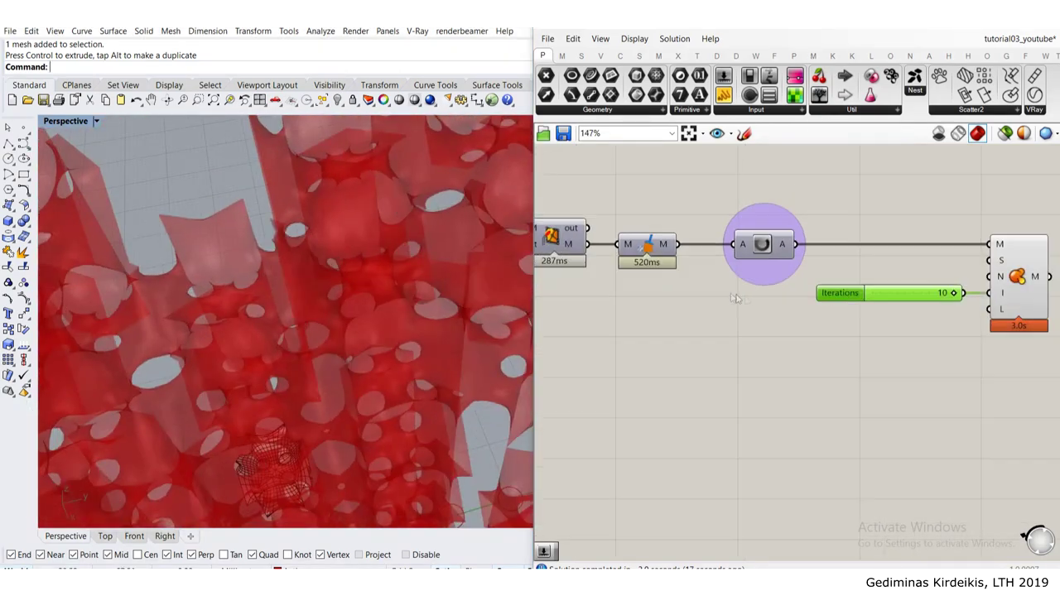
# Step: Move the Smooth Mesh component and its Iterations slider together closer to the Data Dam
pyautogui.moveTo(856, 306); pyautogui.dragTo(673, 301, button='right')
pyautogui.keyDown('shift'); pyautogui.moveTo(924, 358); pyautogui.dragTo(801, 229); pyautogui.keyUp('shift')
pyautogui.moveTo(839, 278); pyautogui.dragTo(767, 279)
pyautogui.click(740, 214)
pyautogui.moveTo(341, 228); pyautogui.dragTo(367, 258, button='right')
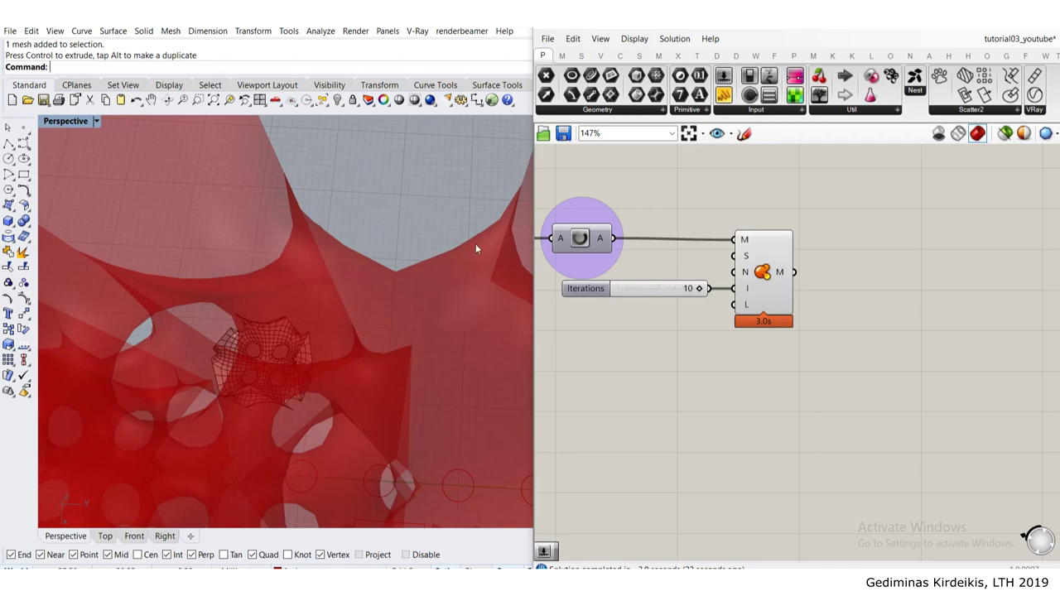
# Step: Add a Weaverbird's Catmull-Clark Subdivision component fed by the Smooth Mesh output, and place it nearly level with that output
pyautogui.moveTo(810, 292); pyautogui.dragTo(747, 292, button='right')
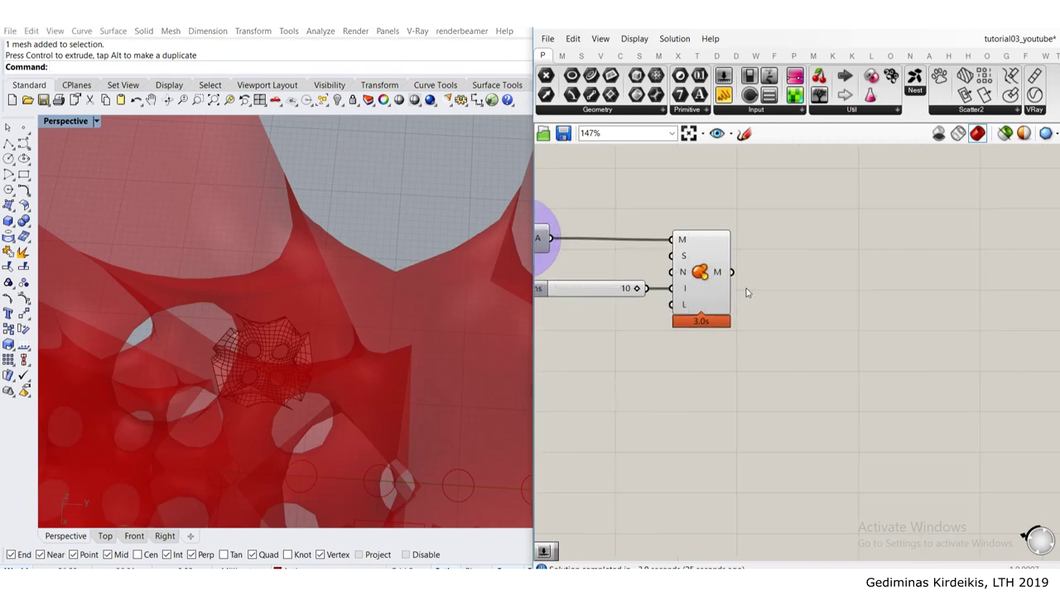
pyautogui.doubleClick(850, 299)
pyautogui.write('catm')
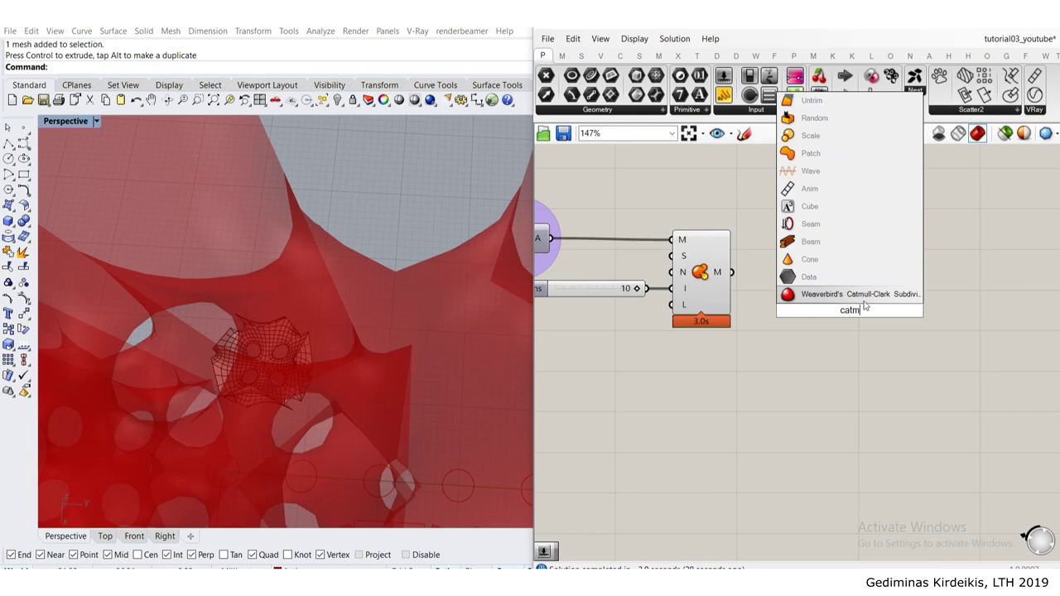
pyautogui.press('Return')
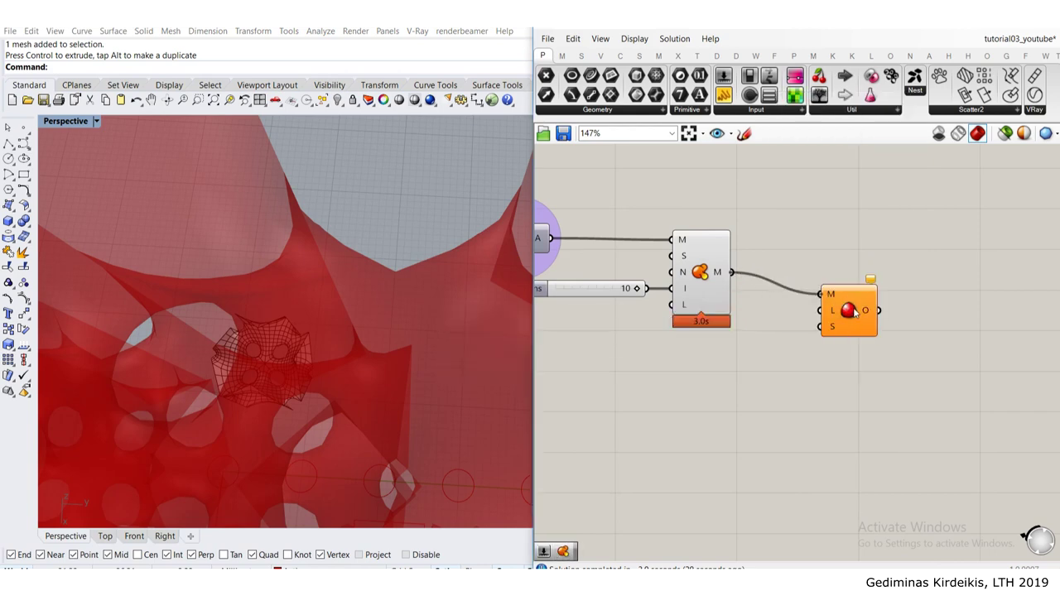
pyautogui.moveTo(855, 311); pyautogui.dragTo(859, 294)
pyautogui.click(777, 297)
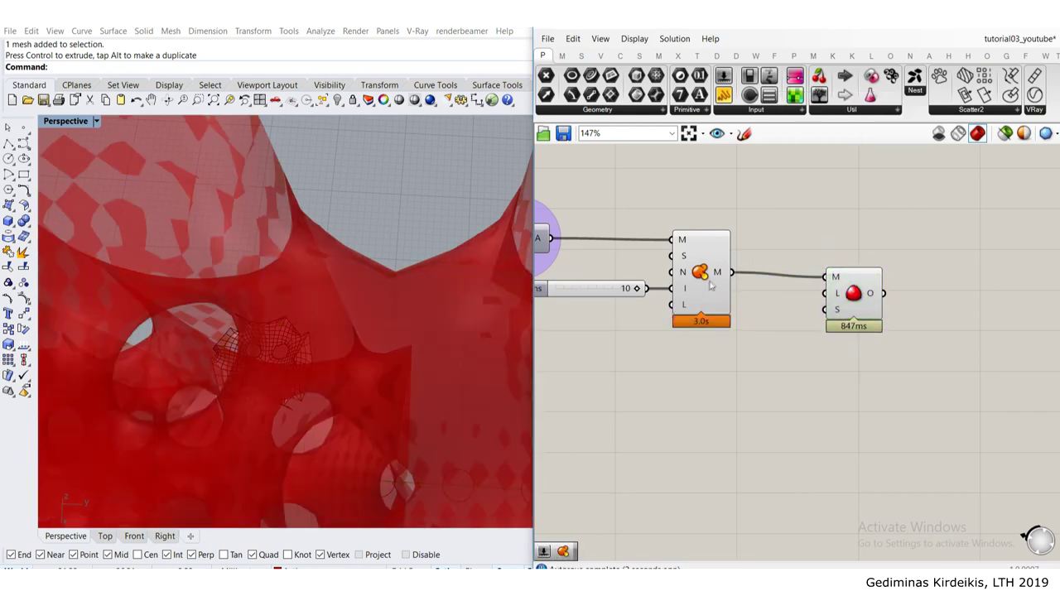
# Step: Hide the preview of the Smooth Mesh component and view the subdivided mesh
pyautogui.click(708, 282)
pyautogui.middleClick(703, 284)
pyautogui.click(743, 241)
pyautogui.click(776, 236)
pyautogui.moveTo(419, 236); pyautogui.dragTo(448, 288, button='right')
pyautogui.moveTo(721, 301)
pyautogui.mouseDown(button='right')
pyautogui.moveTo(854, 291)
pyautogui.moveTo(720, 304)
pyautogui.mouseUp(button='right')
pyautogui.scroll(-2, 854, 291)
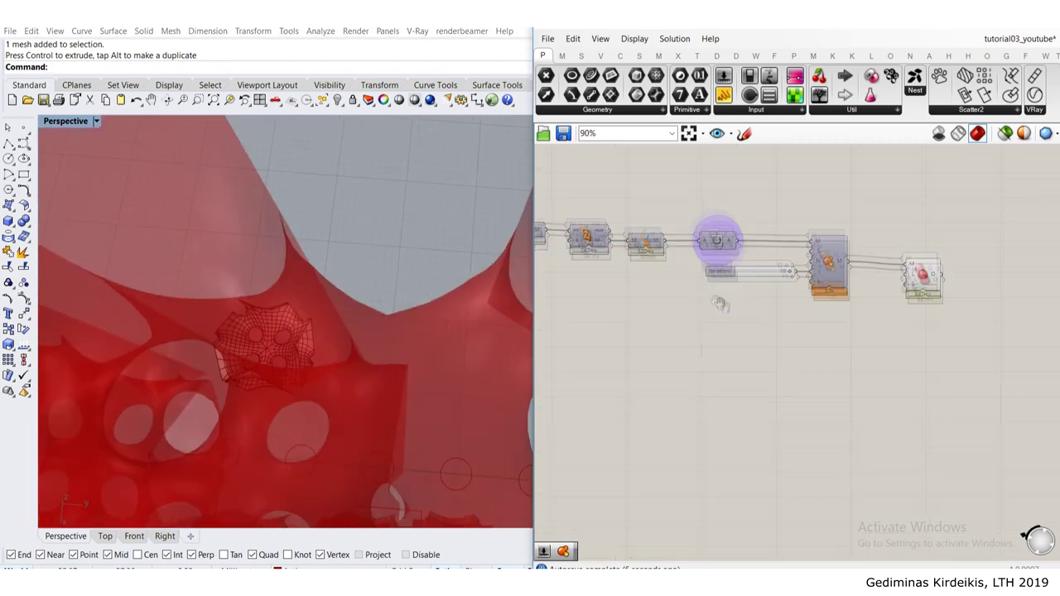
# Step: Add a NakedVertices component and feed it the output of the mesh-cleaning component
pyautogui.doubleClick(706, 310)
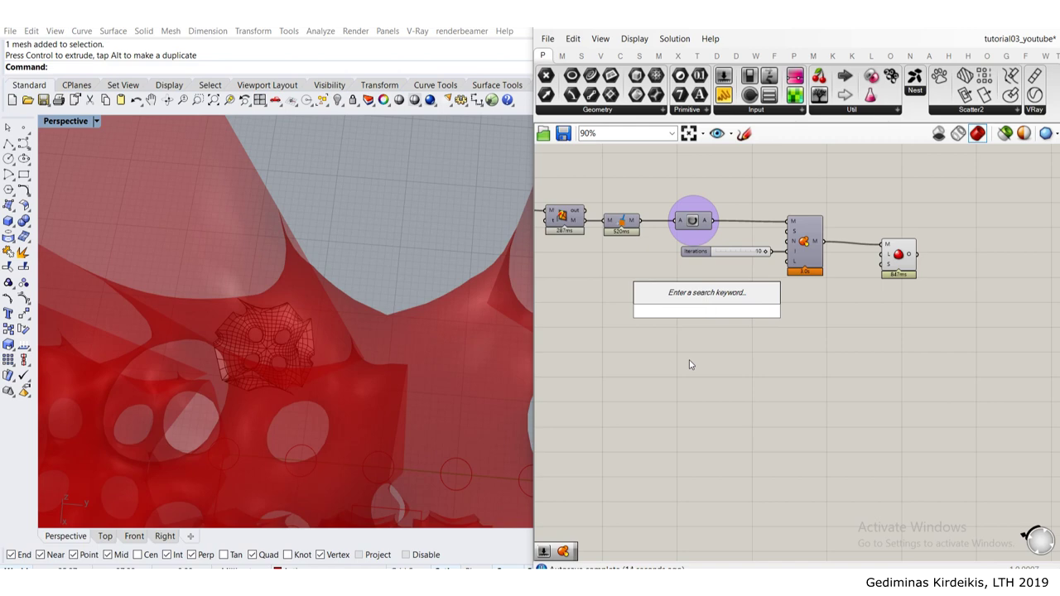
pyautogui.write('n')
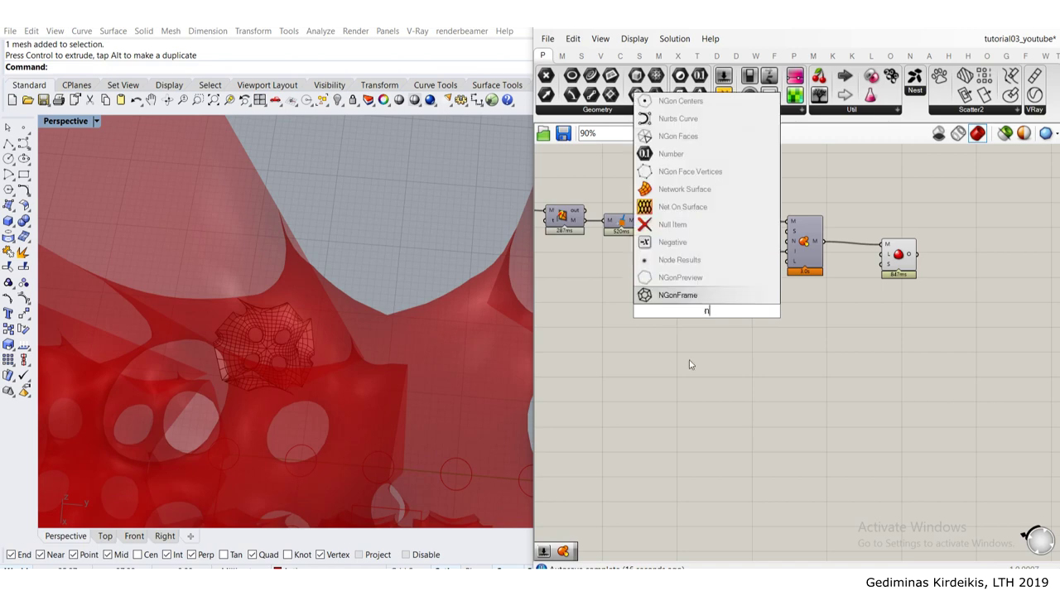
pyautogui.write('v')
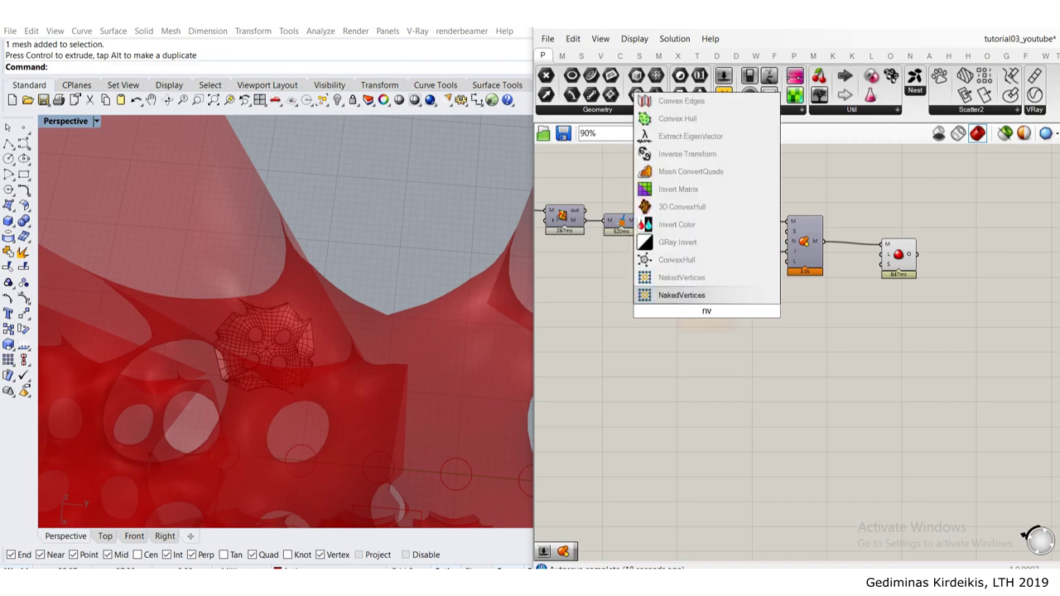
pyautogui.press('Return')
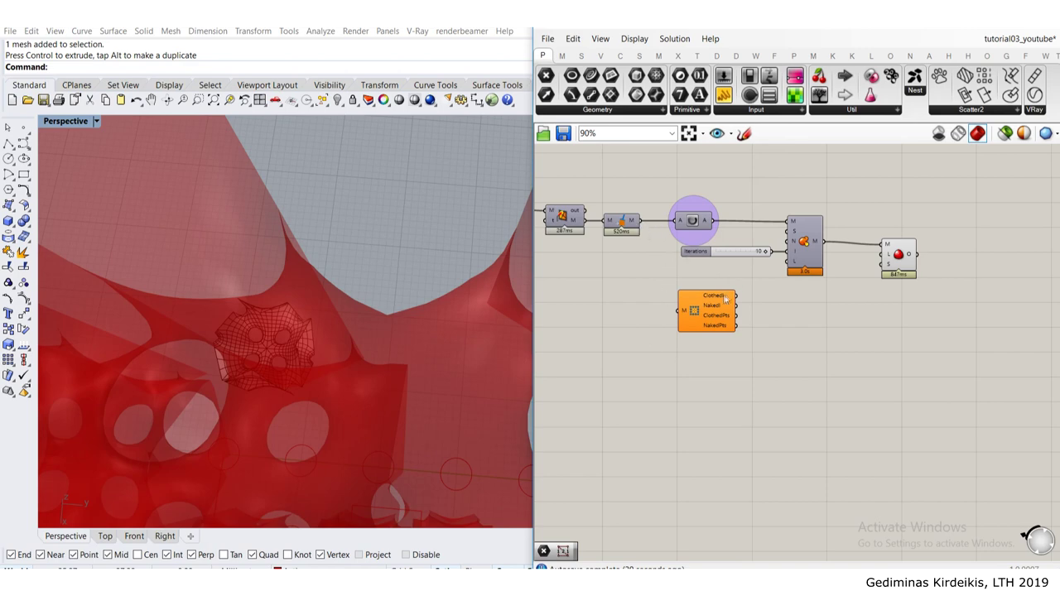
pyautogui.scroll(2, 648, 243)
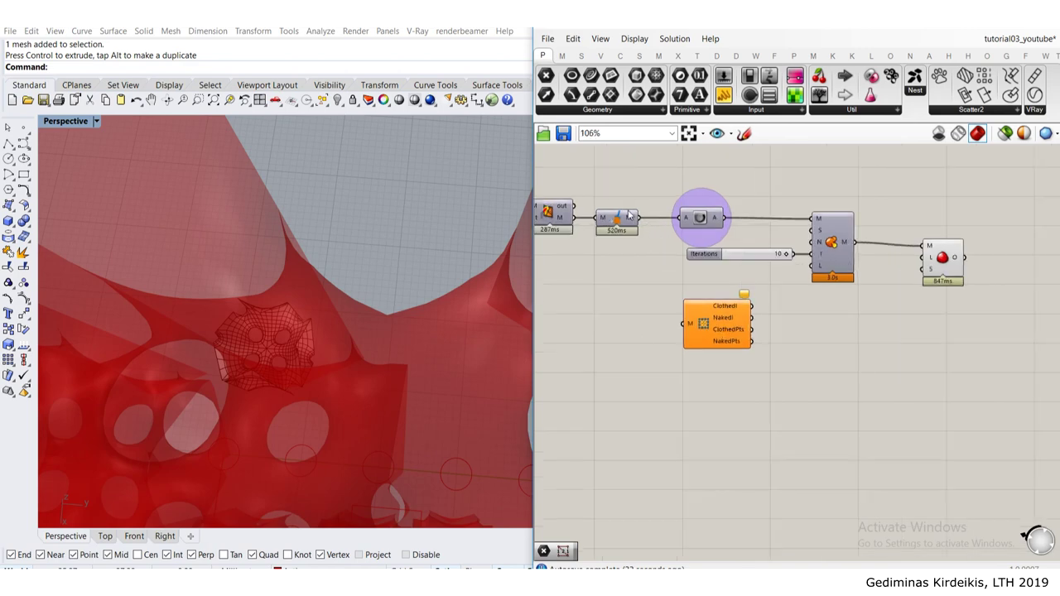
pyautogui.moveTo(638, 217); pyautogui.dragTo(685, 324)
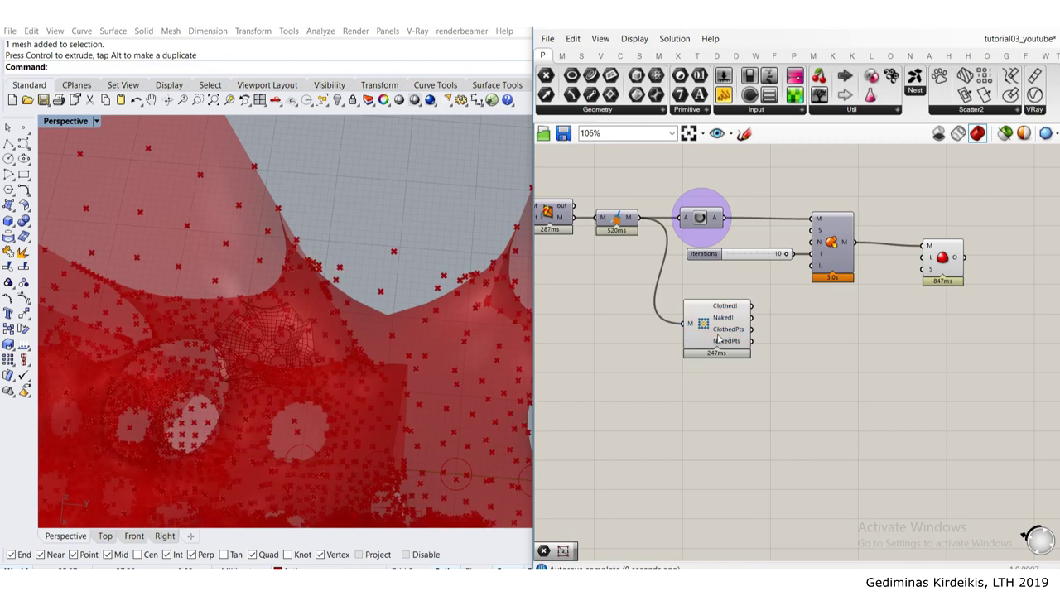
# Step: Add a Point component fed by the NakedPts output and hide the preview of the NakedVertices component
pyautogui.moveTo(747, 385); pyautogui.dragTo(720, 343, button='right')
pyautogui.click(760, 350)
pyautogui.doubleClick(743, 366)
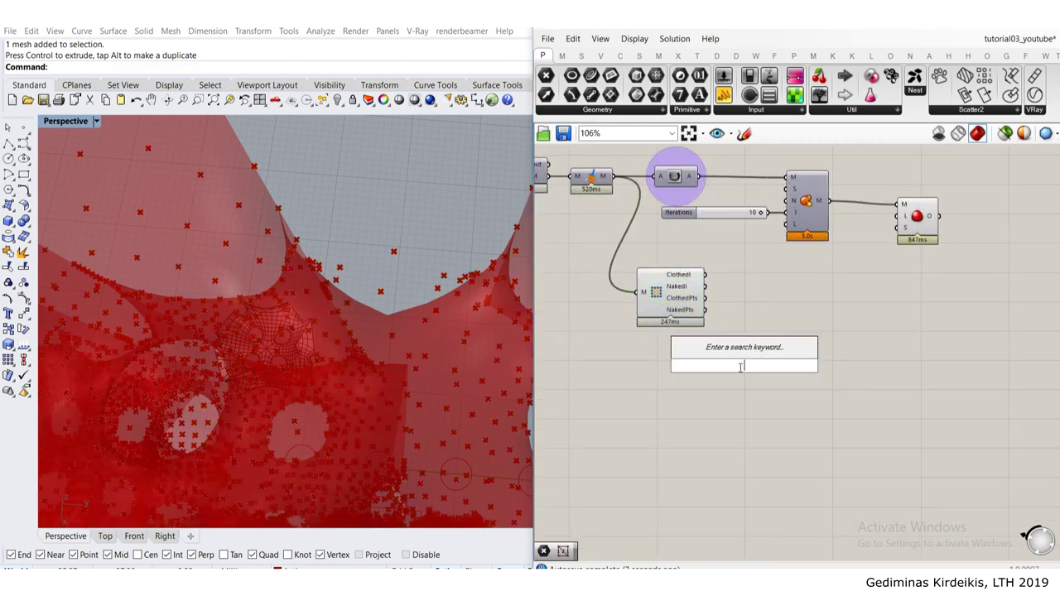
pyautogui.write('poin')
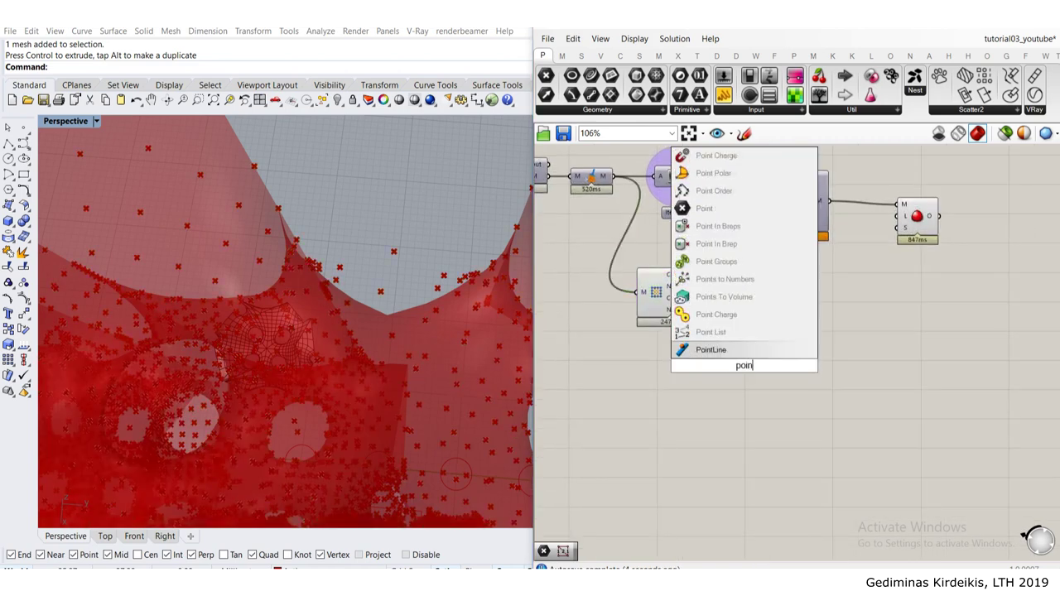
pyautogui.click(704, 207)
pyautogui.scroll(2, 711, 321)
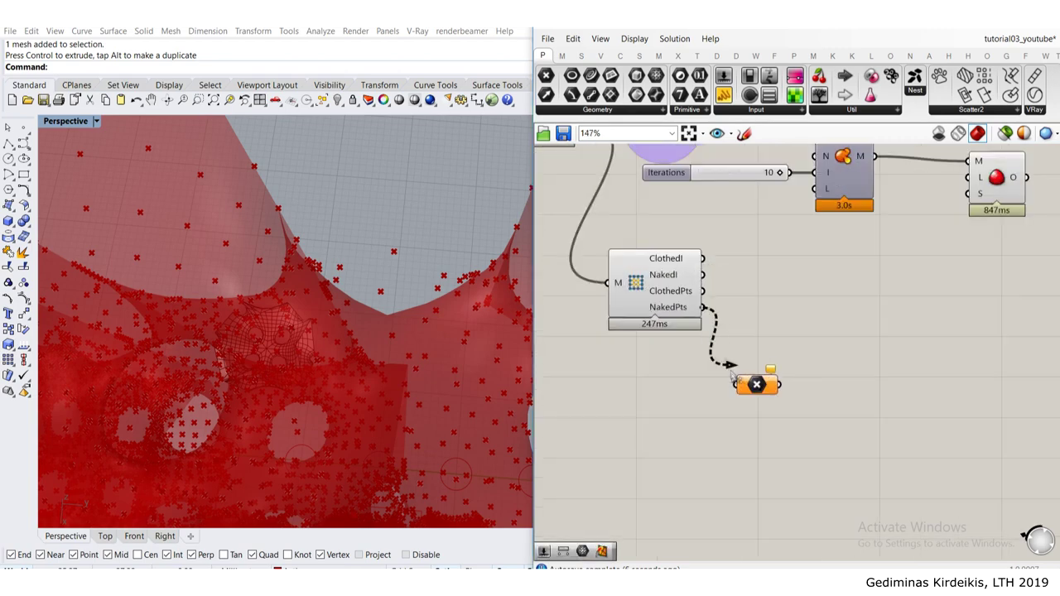
pyautogui.moveTo(732, 373); pyautogui.dragTo(745, 317)
pyautogui.click(670, 297)
pyautogui.middleClick(670, 296)
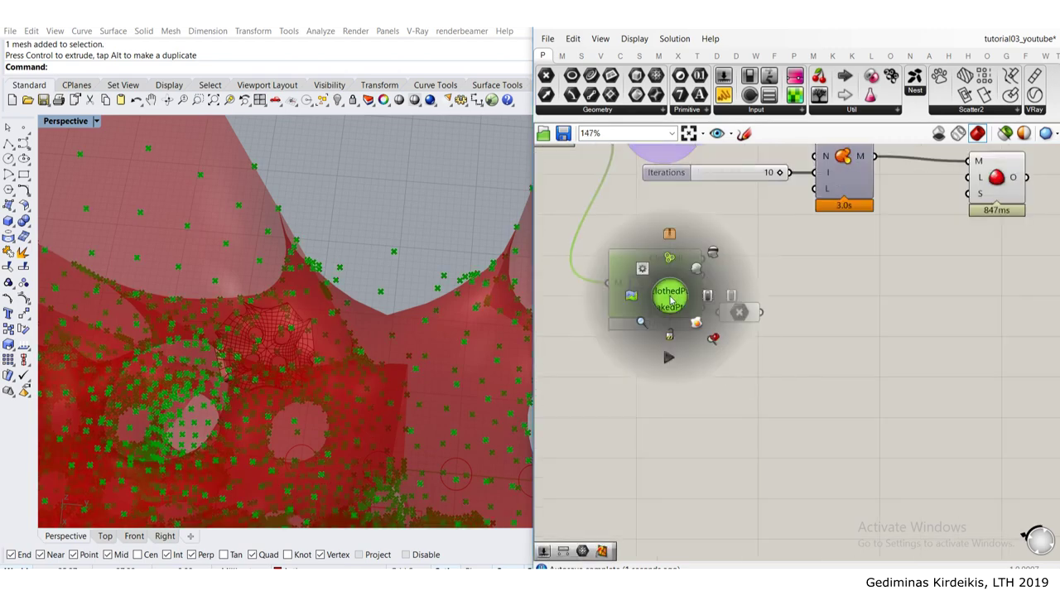
pyautogui.click(711, 252)
# Step: Check the naked points on the model, and delete the NakedVertices and Point components
pyautogui.click(722, 240)
pyautogui.scroll(-4, 432, 278)
pyautogui.moveTo(432, 278); pyautogui.dragTo(342, 265, button='right')
pyautogui.moveTo(814, 298); pyautogui.dragTo(772, 328, button='right')
pyautogui.moveTo(739, 394); pyautogui.dragTo(570, 282)
pyautogui.press('Delete')
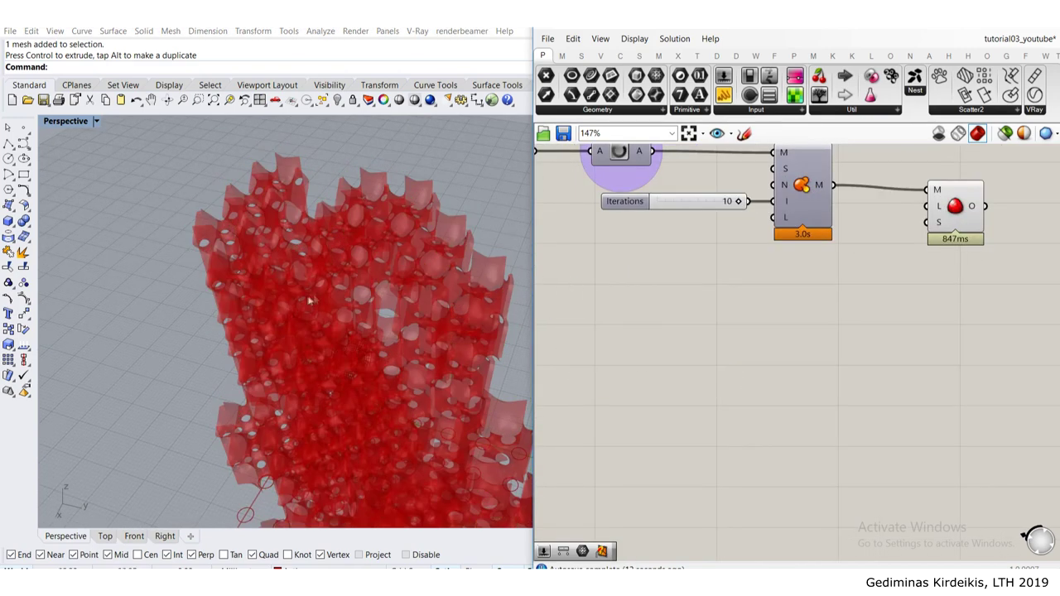
# Step: Add a Custom Preview component with its geometry input fed by the Catmull-Clark output, and place it beside that component
pyautogui.moveTo(308, 300); pyautogui.dragTo(362, 271, button='right')
pyautogui.moveTo(439, 344); pyautogui.dragTo(393, 350, button='right')
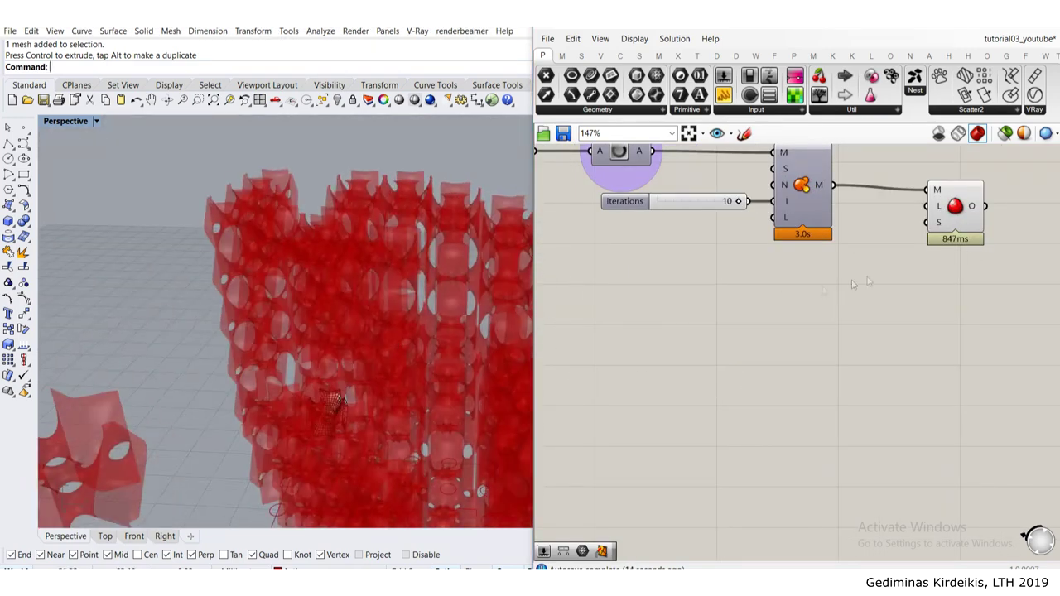
pyautogui.moveTo(867, 277); pyautogui.dragTo(696, 306, button='right')
pyautogui.doubleClick(885, 340)
pyautogui.write('pr')
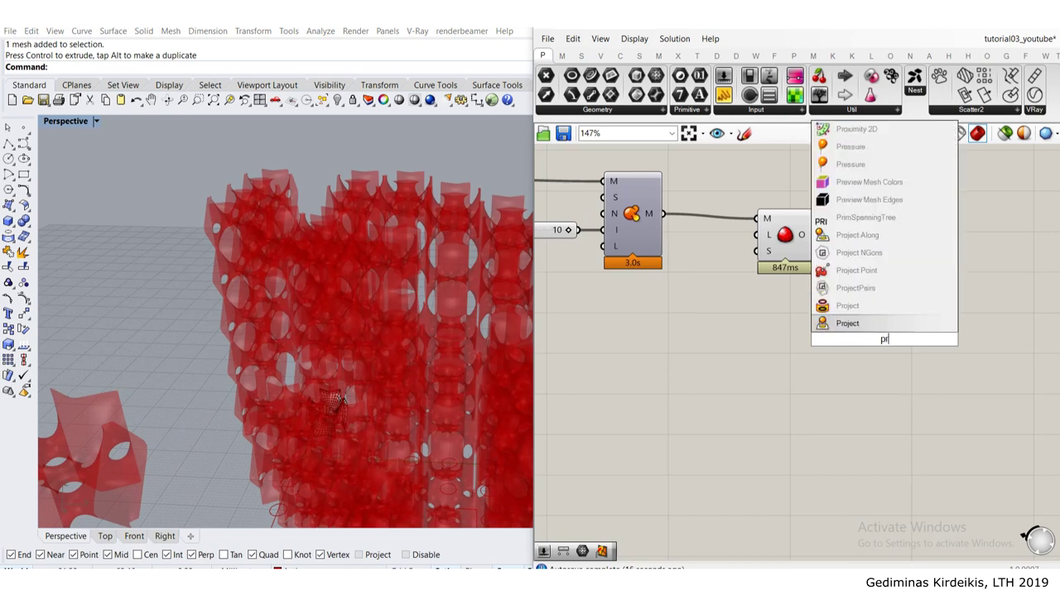
pyautogui.write('evie')
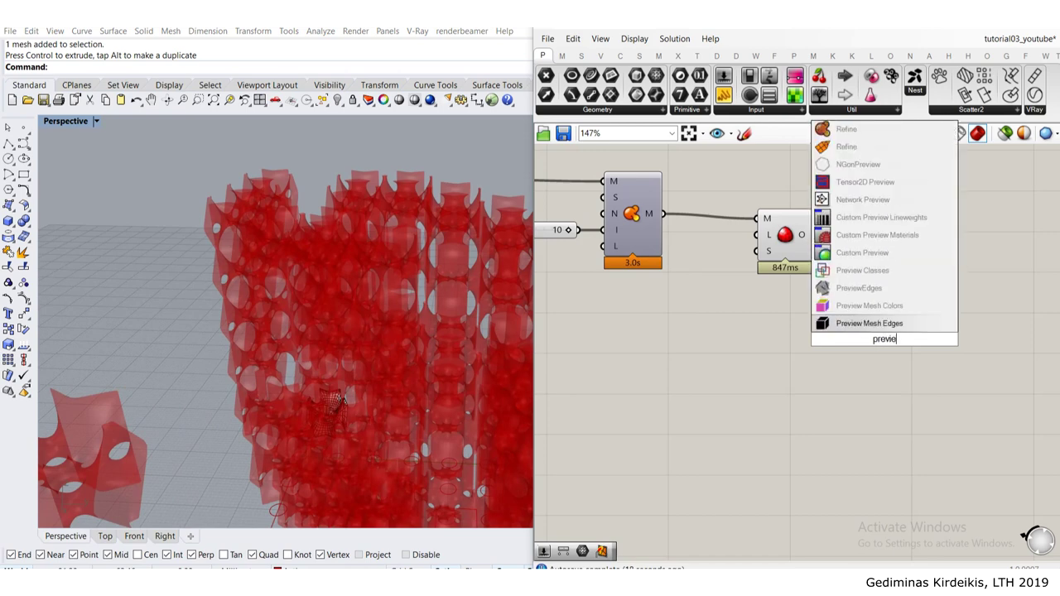
pyautogui.click(862, 252)
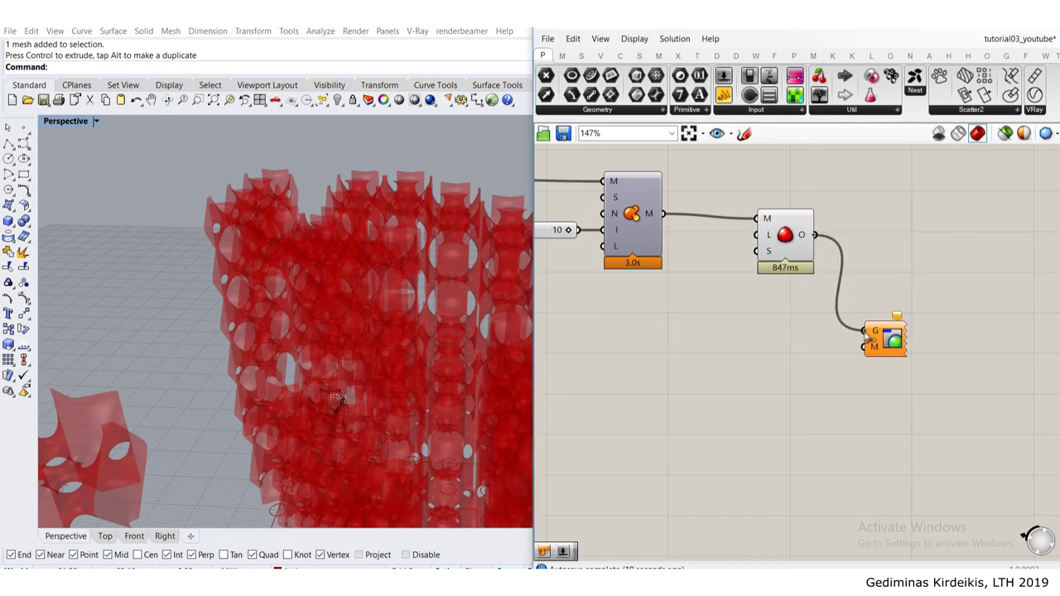
pyautogui.moveTo(884, 340); pyautogui.dragTo(887, 278)
pyautogui.click(822, 308)
# Step: Hide the preview of the Catmull-Clark Subdivision component so only the Custom Preview displays the mesh
pyautogui.click(773, 241)
pyautogui.middleClick(782, 240)
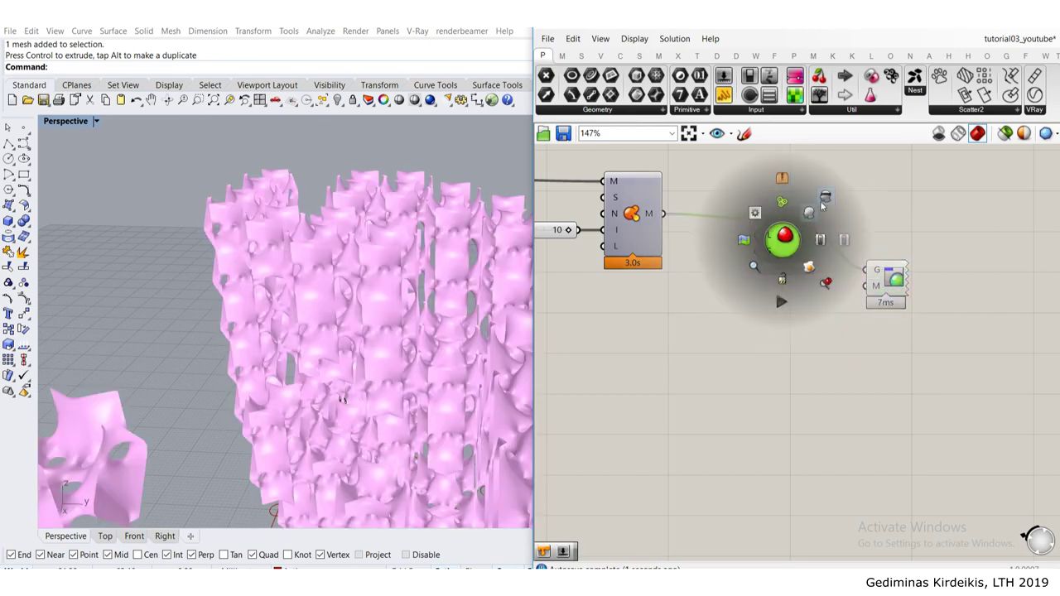
pyautogui.click(825, 199)
# Step: Examine the shaded subdivided mesh from inside, up close and as a whole from several angles
pyautogui.moveTo(419, 305); pyautogui.dragTo(273, 319, button='right')
pyautogui.scroll(5, 252, 284)
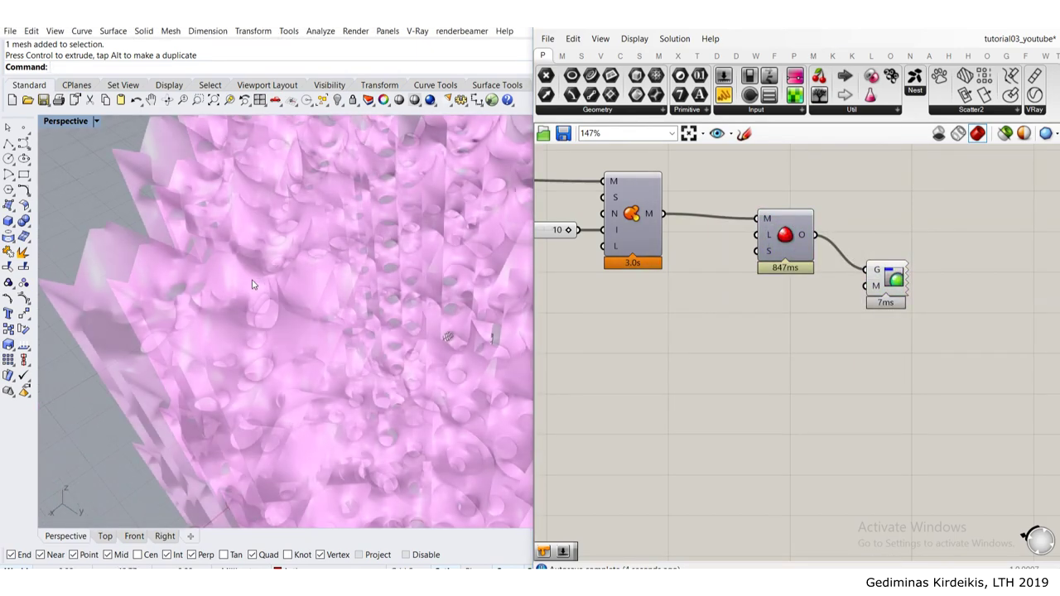
pyautogui.scroll(8, 253, 284)
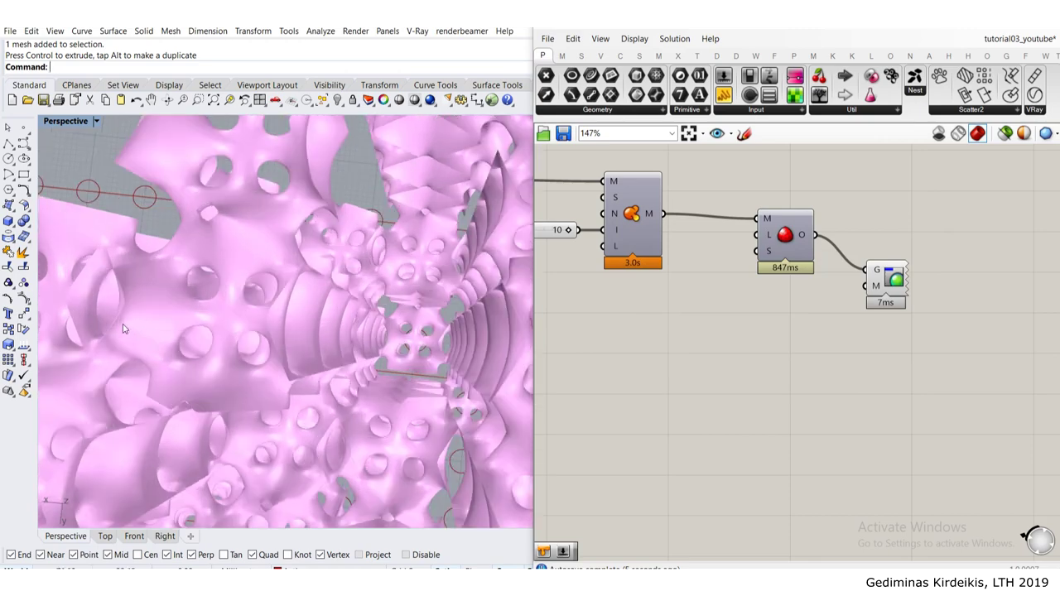
pyautogui.moveTo(122, 329); pyautogui.dragTo(310, 284, button='right')
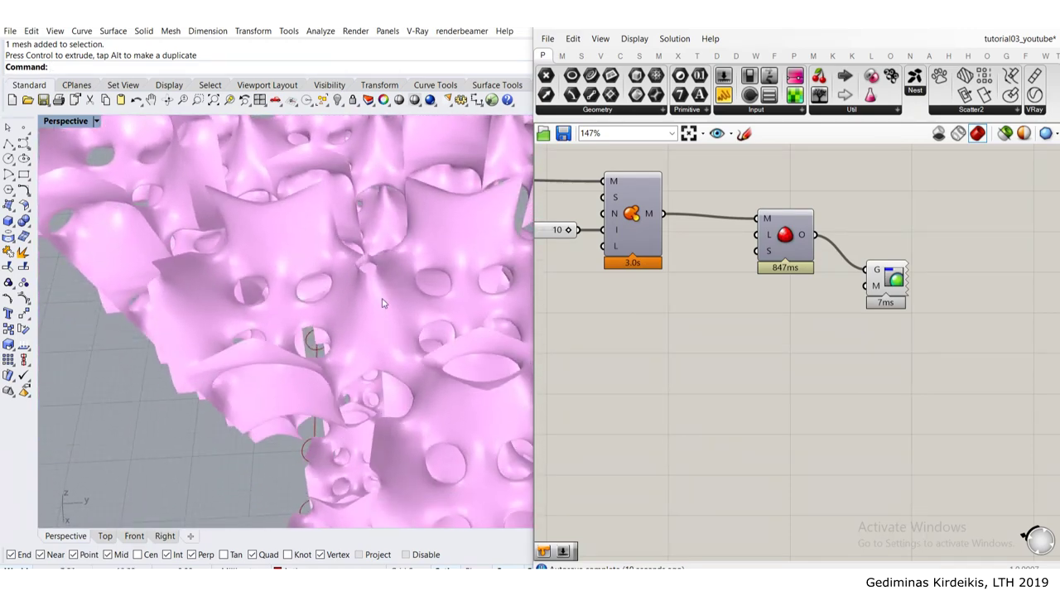
pyautogui.moveTo(396, 330); pyautogui.dragTo(325, 265, button='right')
pyautogui.scroll(-8, 412, 324)
pyautogui.moveTo(202, 280); pyautogui.dragTo(186, 300, button='right')
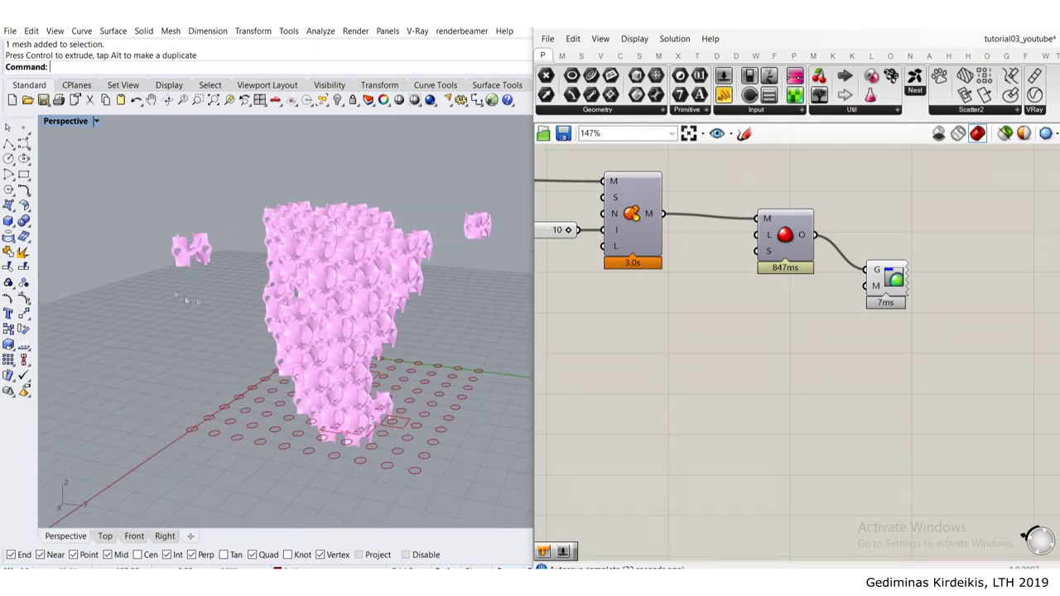
pyautogui.moveTo(466, 201); pyautogui.dragTo(392, 252, button='right')
pyautogui.moveTo(346, 299); pyautogui.dragTo(377, 163, button='right')
pyautogui.moveTo(296, 408); pyautogui.dragTo(321, 314, button='right')
pyautogui.scroll(-3, 780, 331)
pyautogui.scroll(3, 770, 333)
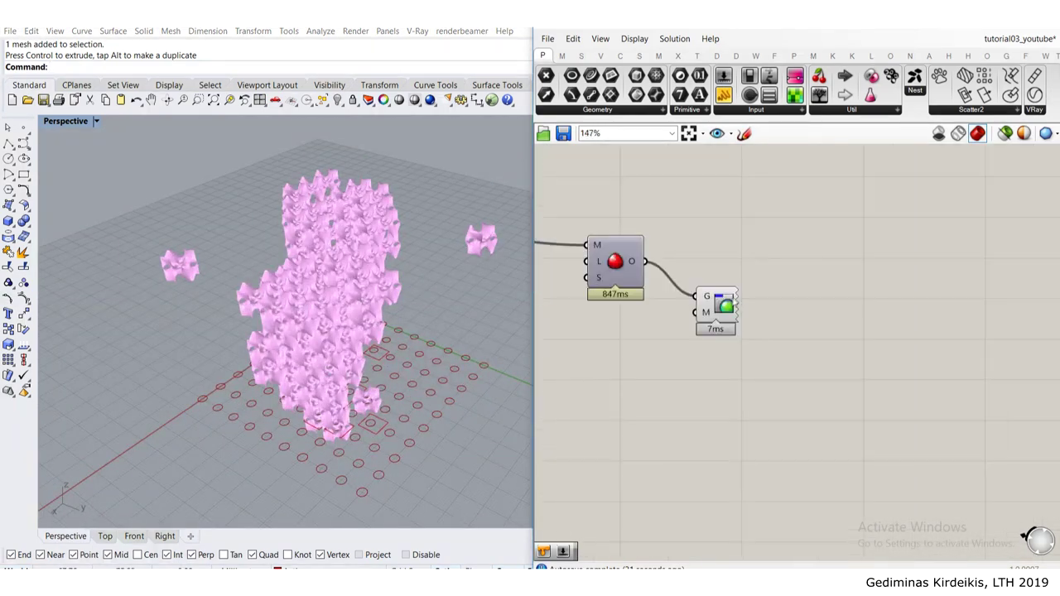
# Step: Move the Custom Preview farther from the subdivision component and add a Deconstruct Mesh component to the canvas
pyautogui.moveTo(719, 306); pyautogui.dragTo(868, 311)
pyautogui.click(795, 360)
pyautogui.doubleClick(795, 355)
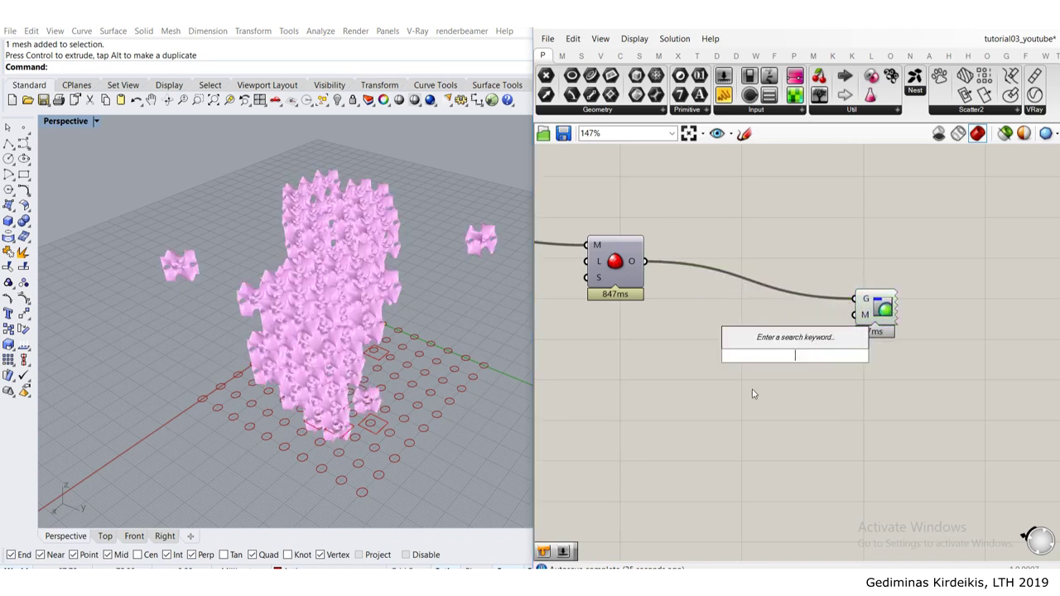
pyautogui.write('decon')
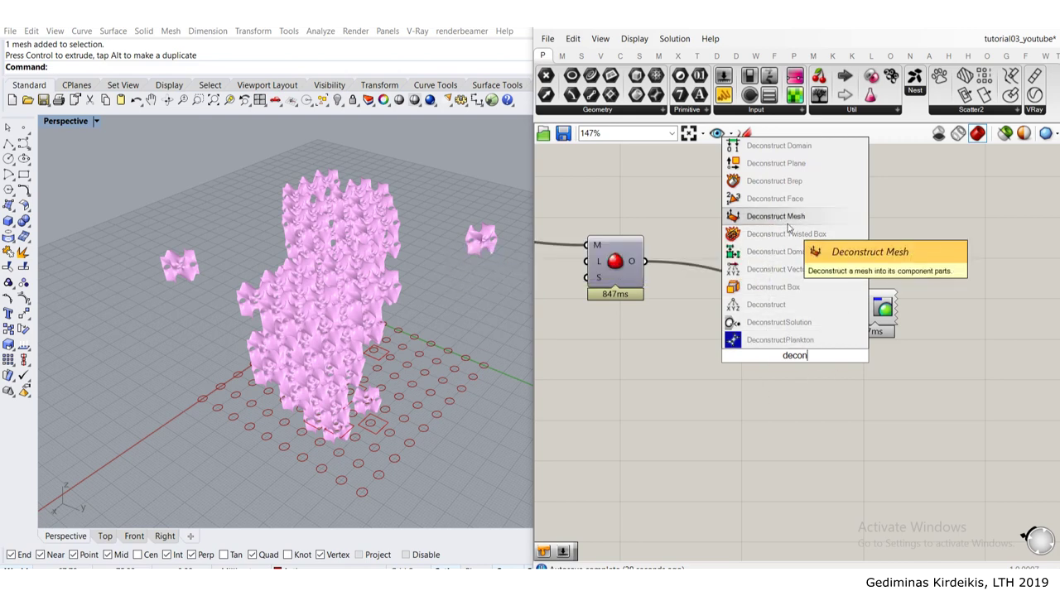
pyautogui.click(788, 222)
pyautogui.moveTo(791, 356); pyautogui.dragTo(503, 403)
# Step: Move the Data Dam and the components downstream of it farther away from the mesh-cleaning component
pyautogui.scroll(-4, 639, 364)
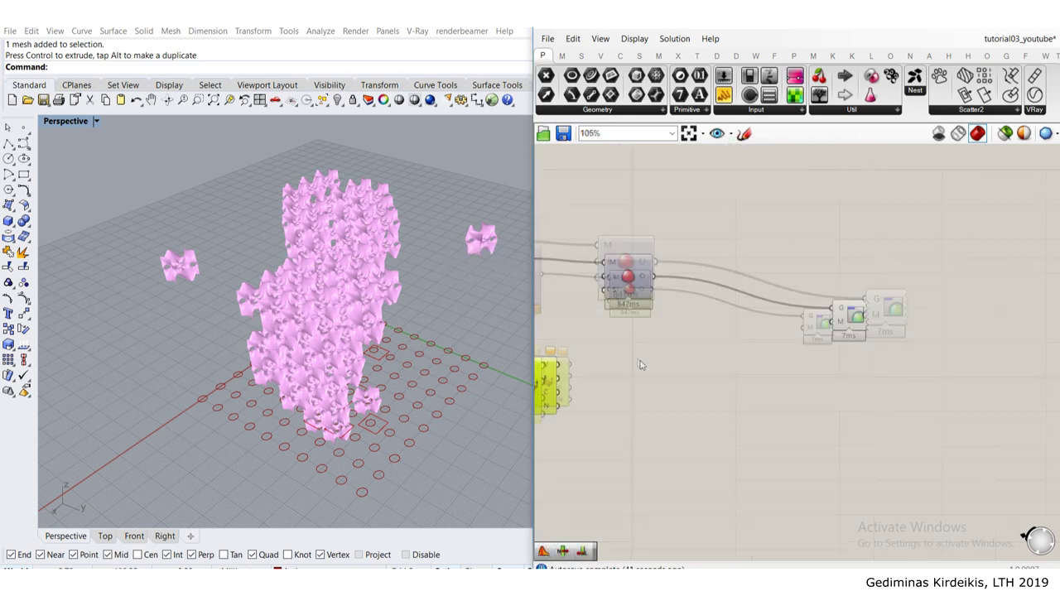
pyautogui.moveTo(984, 365); pyautogui.dragTo(614, 197)
pyautogui.moveTo(626, 240); pyautogui.dragTo(800, 239)
pyautogui.click(792, 327)
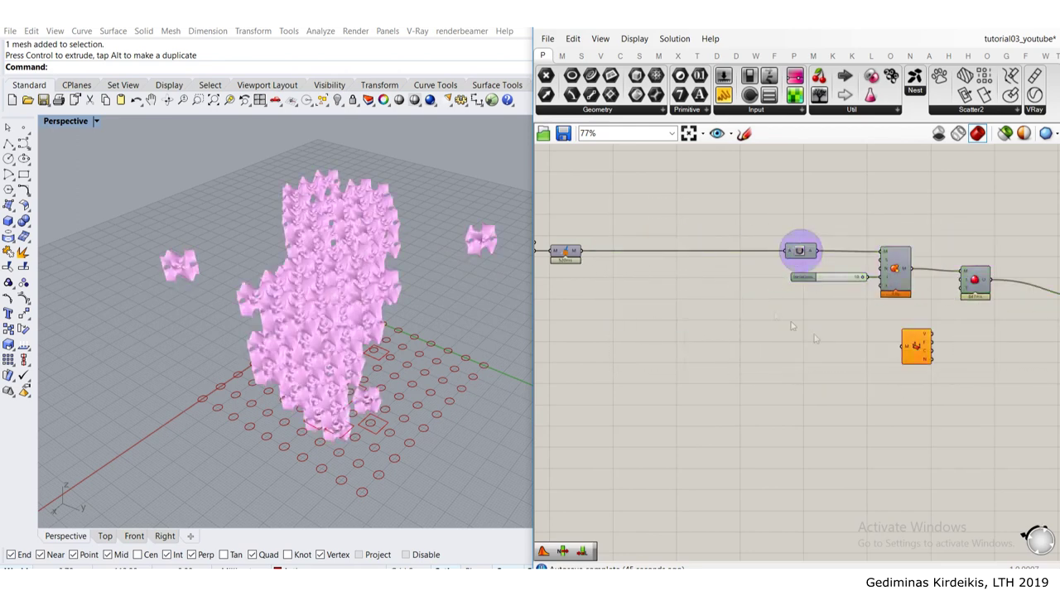
# Step: Place the Deconstruct Mesh component just below the mesh-cleaning component and feed it the cleaned mesh
pyautogui.moveTo(910, 354); pyautogui.dragTo(620, 282)
pyautogui.scroll(3, 629, 262)
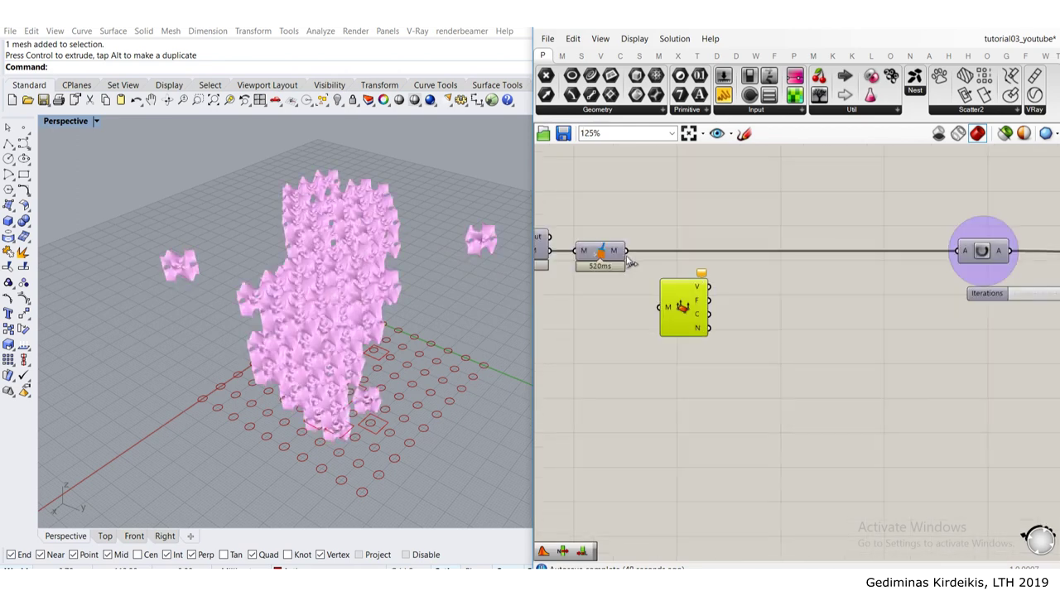
pyautogui.moveTo(660, 317); pyautogui.dragTo(668, 308)
pyautogui.moveTo(762, 350); pyautogui.dragTo(738, 320, button='right')
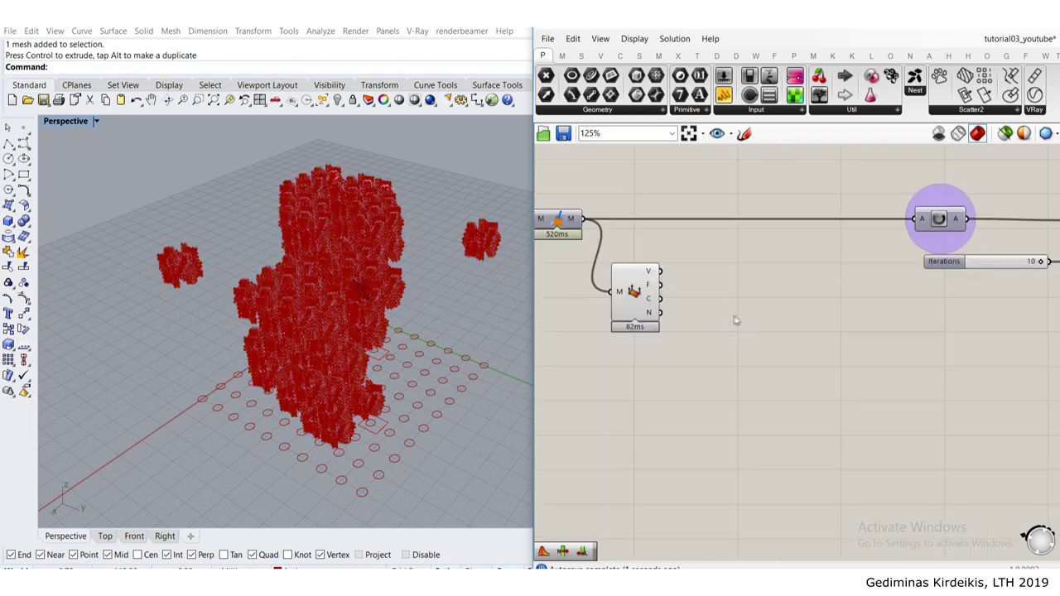
# Step: Add a List Length component fed by the Deconstruct Mesh vertices output, place it level with that output, and read its result
pyautogui.doubleClick(728, 319)
pyautogui.write('leng')
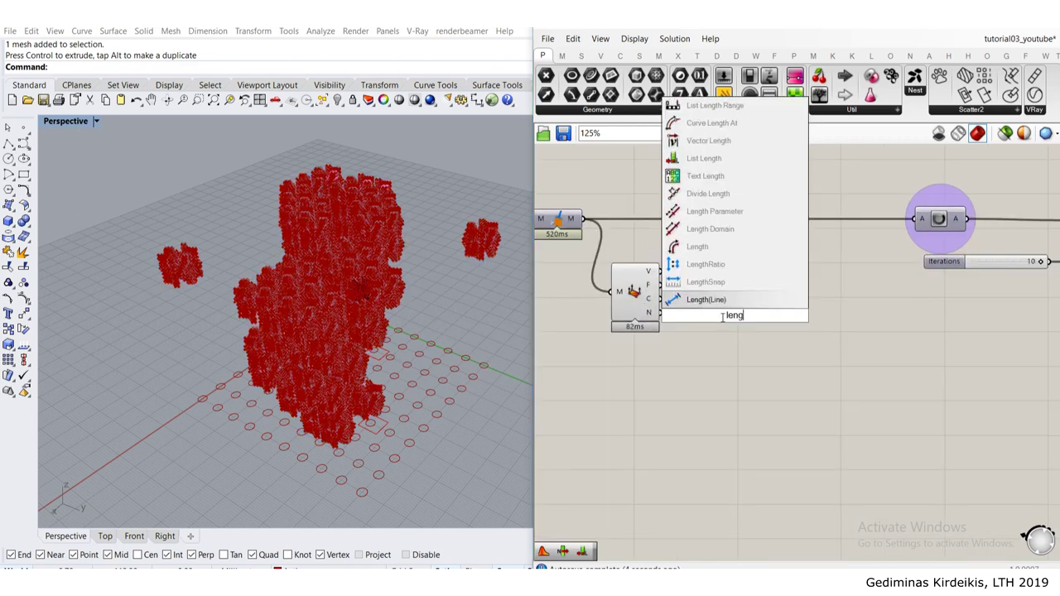
pyautogui.click(704, 158)
pyautogui.scroll(2, 660, 302)
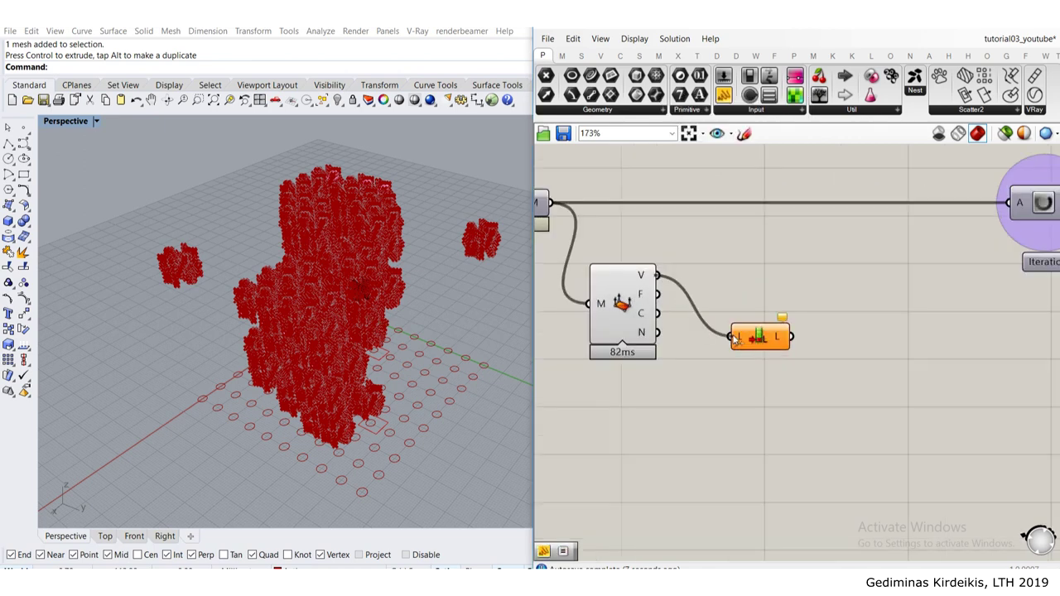
pyautogui.moveTo(756, 336); pyautogui.dragTo(706, 280)
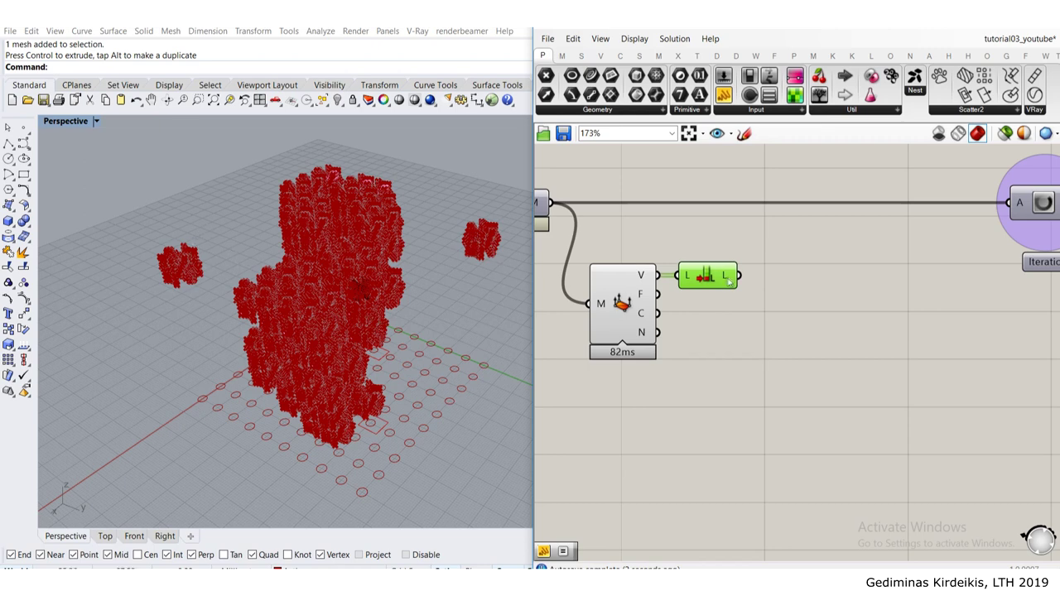
pyautogui.moveTo(730, 282)
# Step: Move the Deconstruct Mesh and List Length components together to a lower spot clear of the main chain
pyautogui.moveTo(731, 282); pyautogui.dragTo(826, 311, button='right')
pyautogui.scroll(-6, 826, 312)
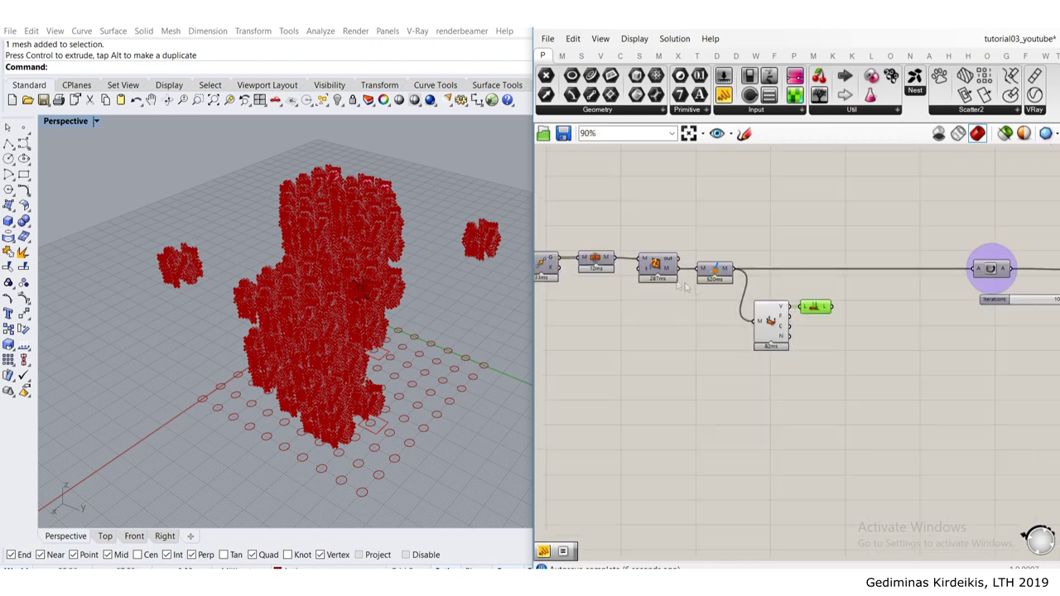
pyautogui.moveTo(571, 253)
pyautogui.mouseDown(button='right')
pyautogui.moveTo(790, 246)
pyautogui.moveTo(586, 246)
pyautogui.mouseUp(button='right')
pyautogui.scroll(1, 789, 246)
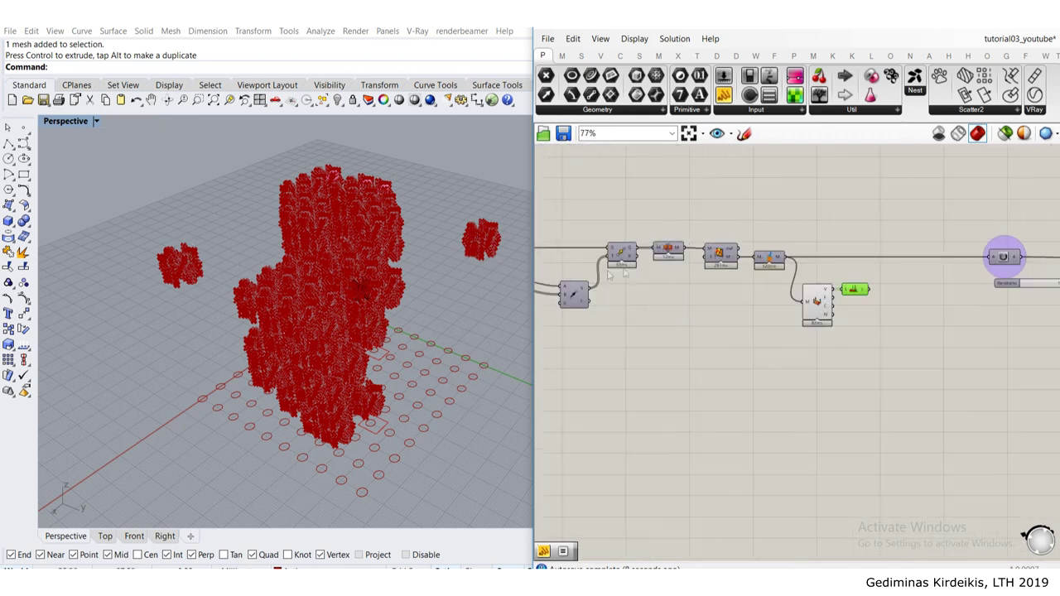
pyautogui.scroll(3, 820, 263)
pyautogui.moveTo(913, 358); pyautogui.dragTo(692, 379)
pyautogui.scroll(-6, 850, 301)
pyautogui.moveTo(637, 315); pyautogui.dragTo(667, 283, button='right')
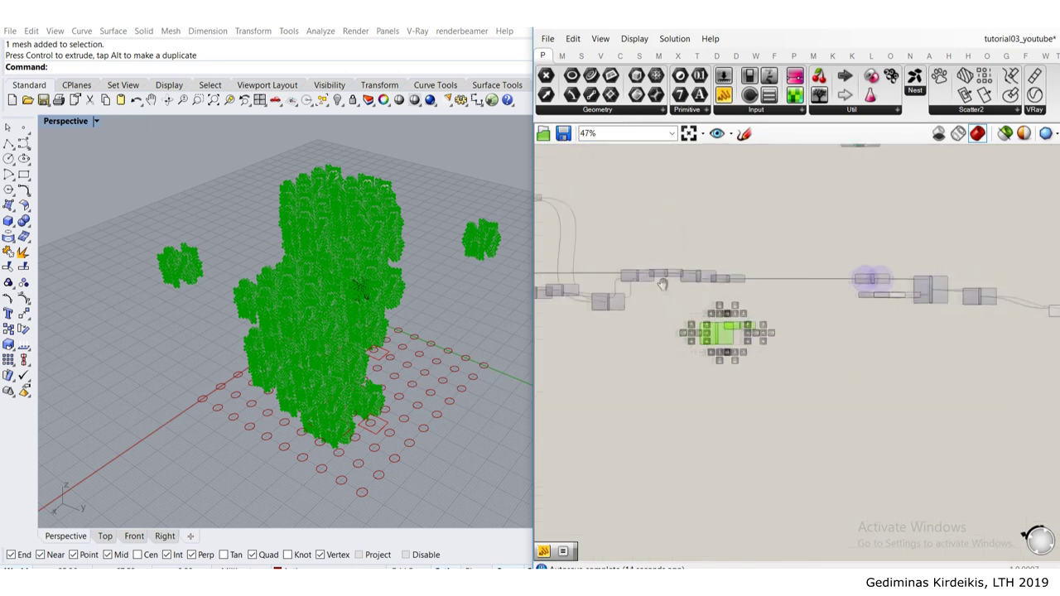
# Step: Move the mesh-cleaning component farther from the welding component, leaving a gap between them
pyautogui.scroll(4, 722, 278)
pyautogui.click(721, 279)
pyautogui.moveTo(721, 279); pyautogui.dragTo(775, 282)
pyautogui.moveTo(702, 282); pyautogui.dragTo(843, 282, button='right')
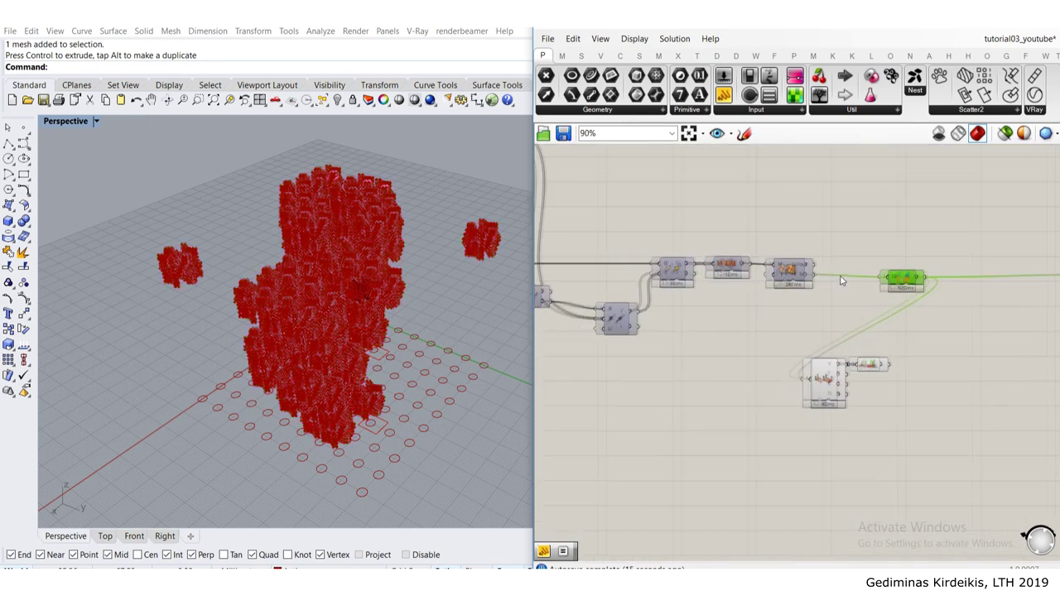
pyautogui.scroll(-3, 842, 282)
pyautogui.moveTo(720, 285); pyautogui.dragTo(803, 288, button='right')
pyautogui.scroll(3, 803, 289)
pyautogui.scroll(1, 786, 285)
pyautogui.moveTo(886, 283); pyautogui.dragTo(724, 282, button='right')
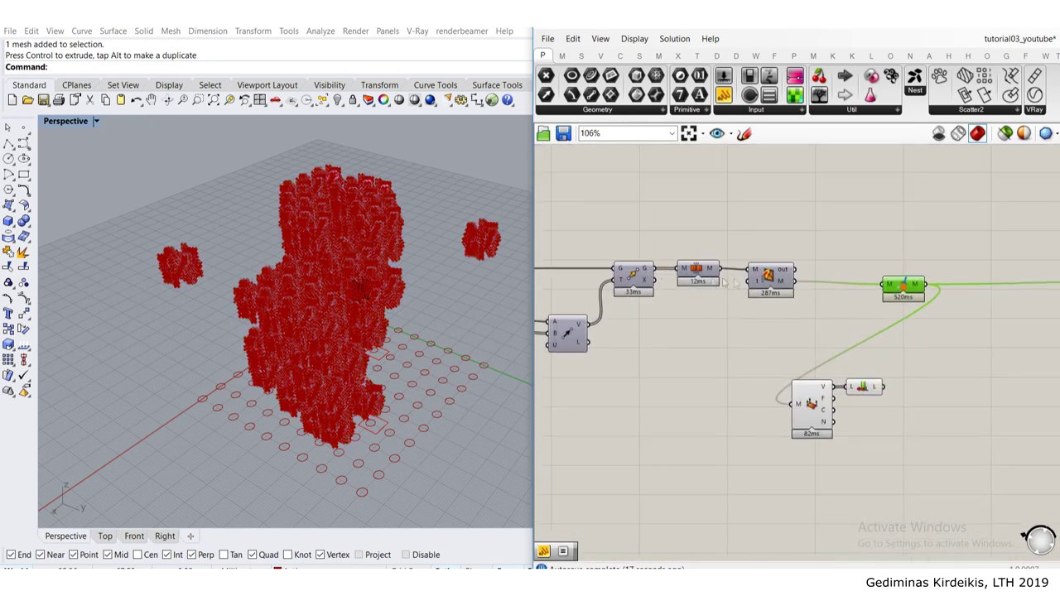
# Step: Move the mesh-cleaning and welding components farther along the chain, leaving a wide gap after the Mesh Join component
pyautogui.moveTo(902, 298); pyautogui.dragTo(718, 288, button='right')
pyautogui.moveTo(722, 283); pyautogui.dragTo(813, 276)
pyautogui.moveTo(690, 275); pyautogui.dragTo(795, 271, button='right')
pyautogui.moveTo(688, 269); pyautogui.dragTo(845, 265)
pyautogui.moveTo(718, 284); pyautogui.dragTo(789, 270, button='right')
pyautogui.click(718, 265)
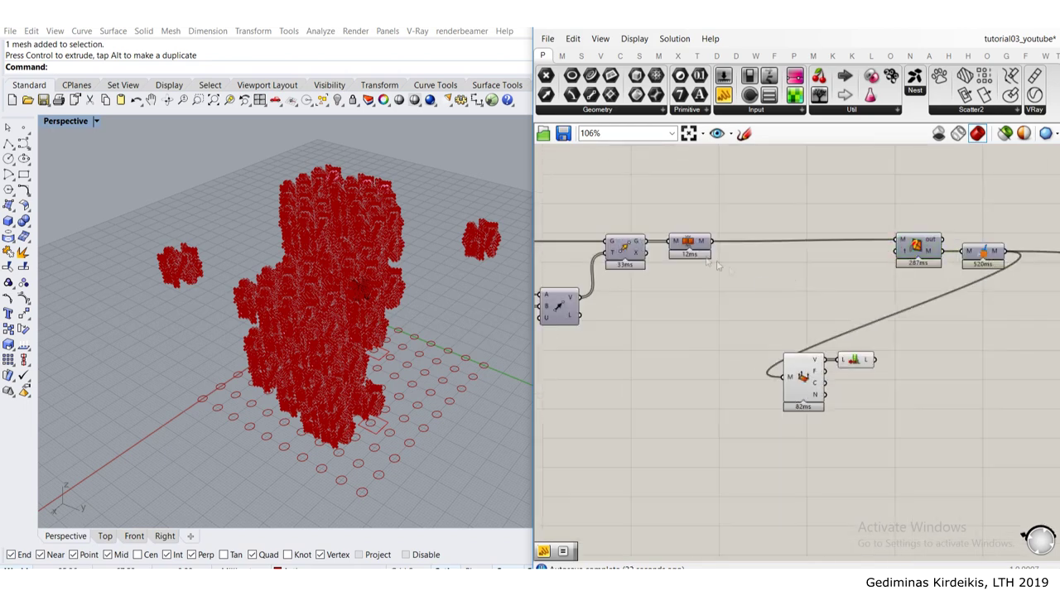
# Step: Place a Disjoint Mesh component in the gap just below the main chain and feed it the joined mesh from Mesh Join
pyautogui.doubleClick(750, 303)
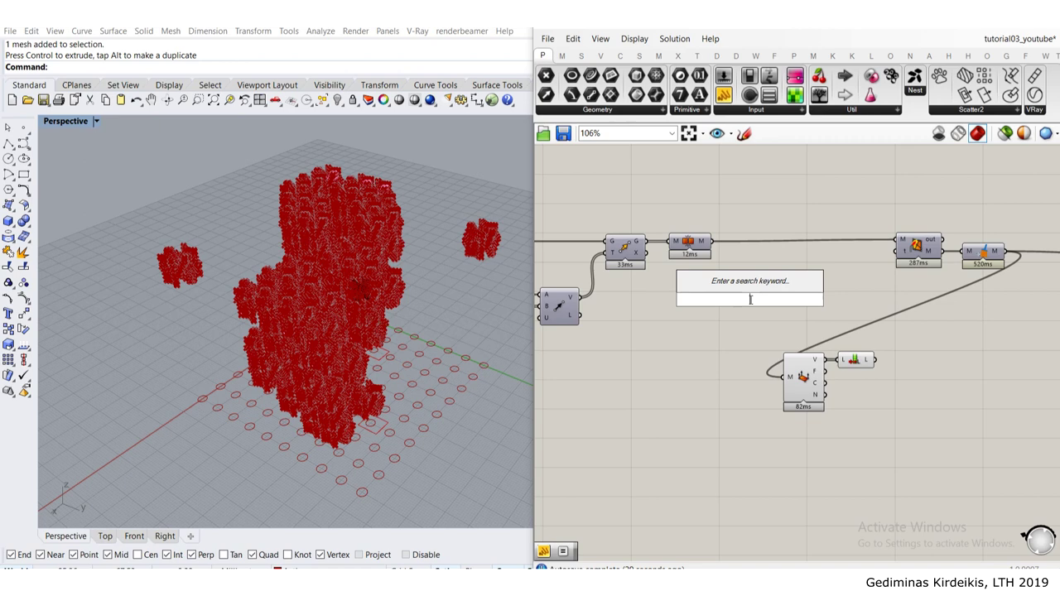
pyautogui.write('di')
pyautogui.press('BackSpace')
pyautogui.press('BackSpace')
pyautogui.click(659, 56)
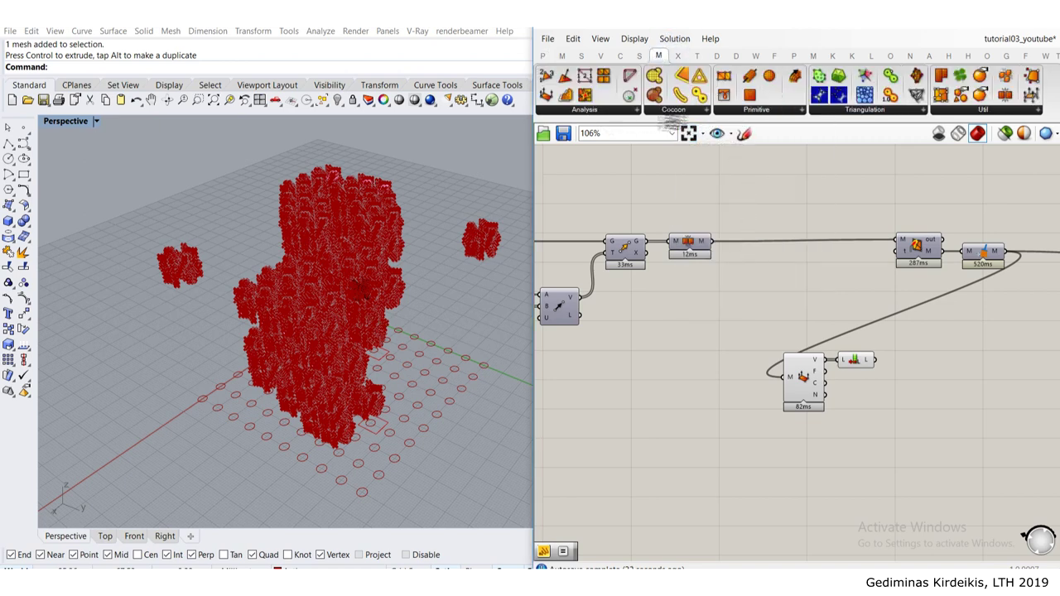
pyautogui.click(958, 110)
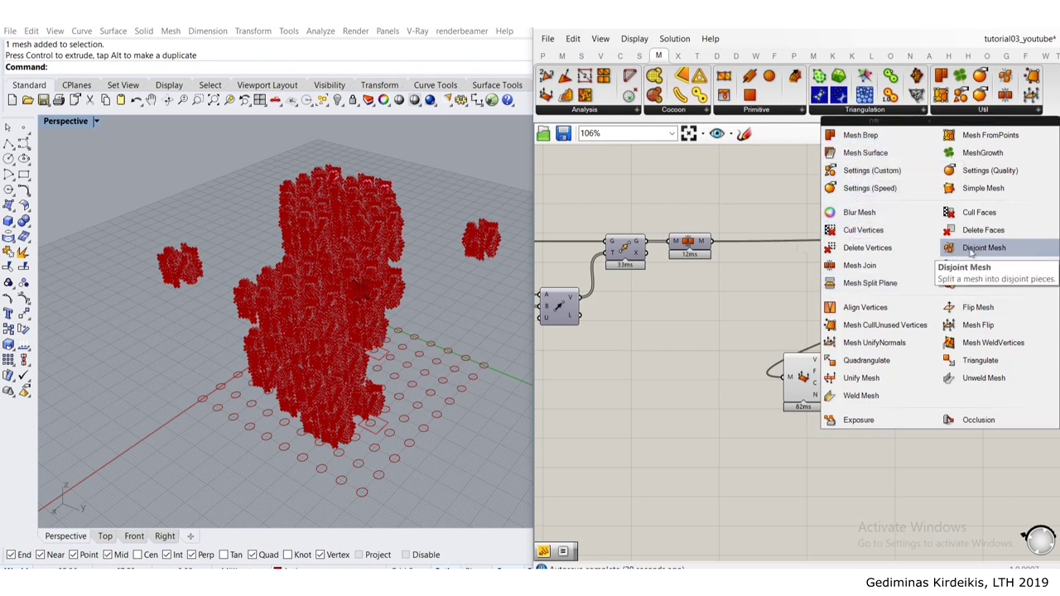
pyautogui.moveTo(982, 251); pyautogui.dragTo(787, 286)
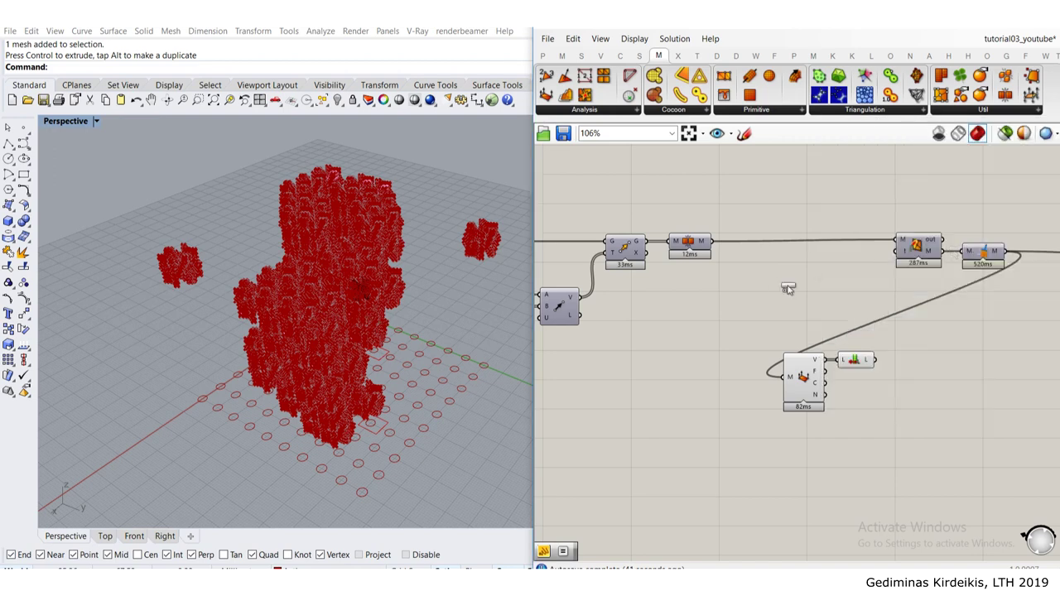
# Step: Bring the Disjoint Mesh component closer to Mesh Join and read the list of pieces in its output
pyautogui.scroll(3, 729, 252)
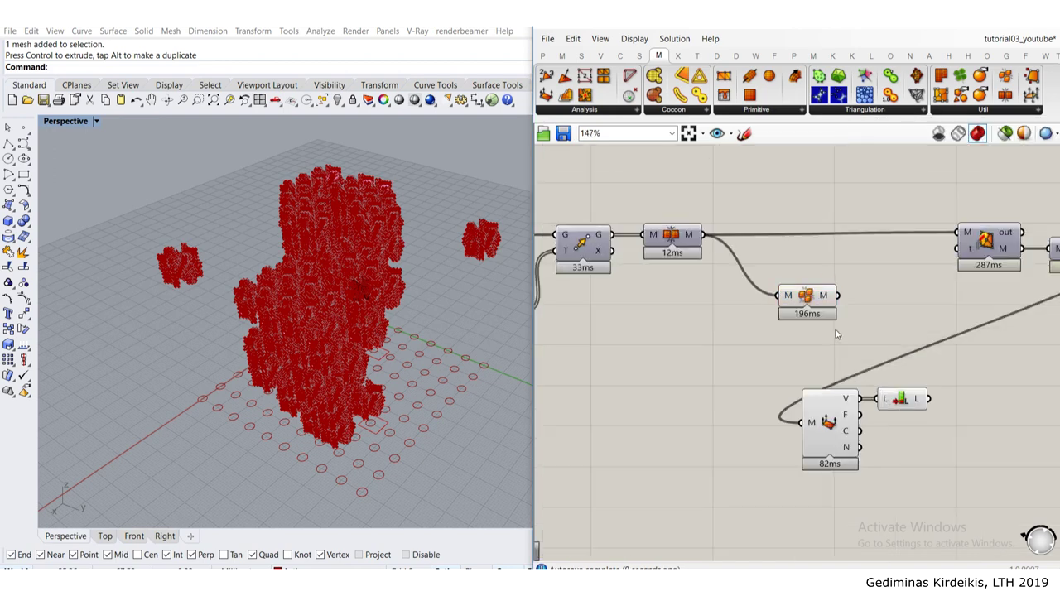
pyautogui.moveTo(807, 306); pyautogui.dragTo(758, 286)
pyautogui.moveTo(770, 284)
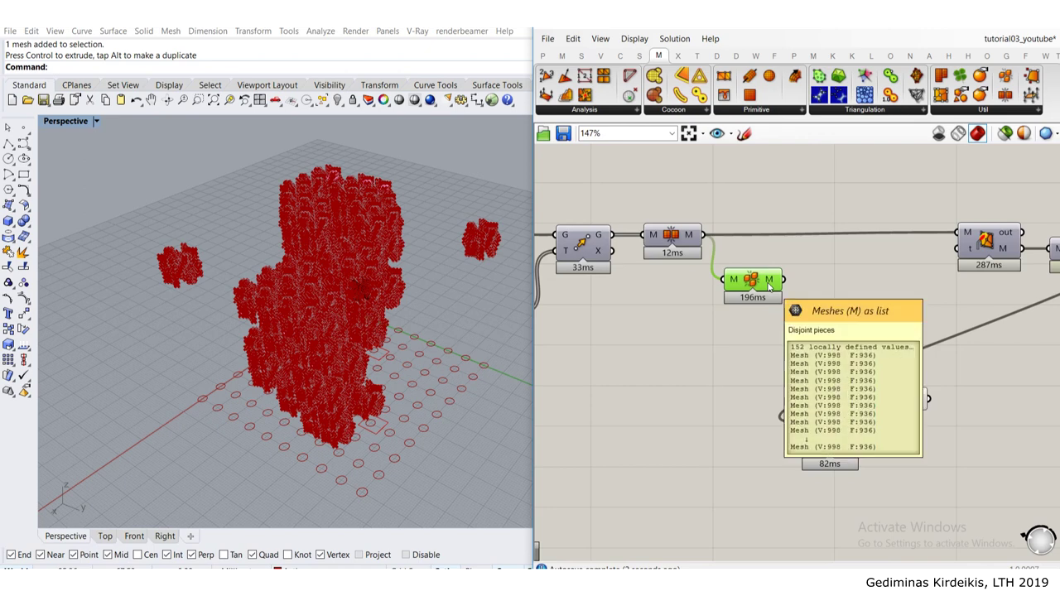
pyautogui.scroll(-3, 701, 288)
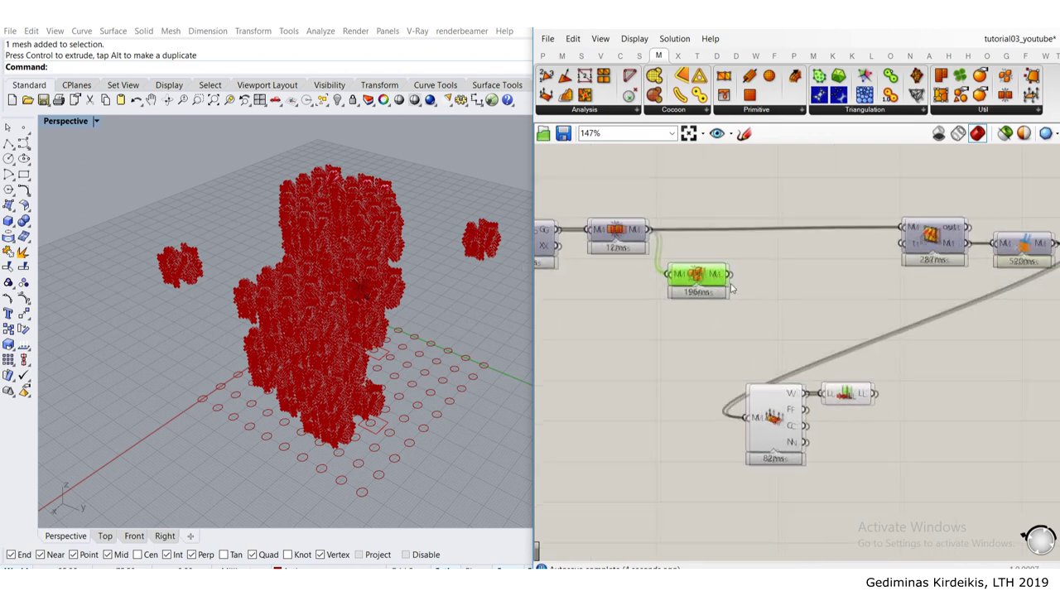
# Step: Move the Disjoint Mesh component farther from Mesh Join and bring the welding component back directly beside Mesh Join
pyautogui.moveTo(704, 279); pyautogui.dragTo(800, 297)
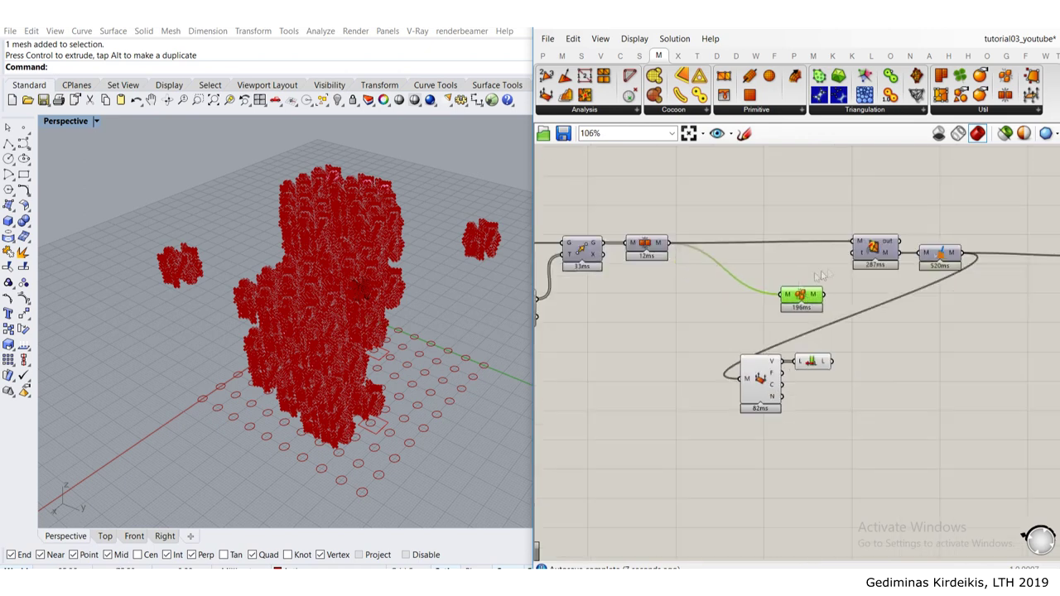
pyautogui.moveTo(880, 253); pyautogui.dragTo(722, 252)
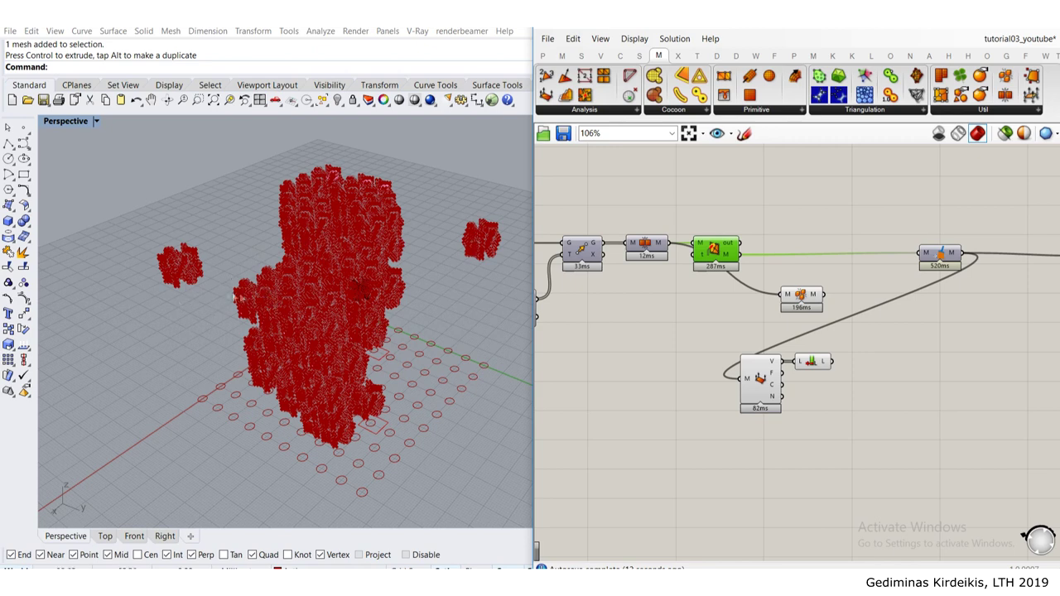
pyautogui.scroll(3, 662, 256)
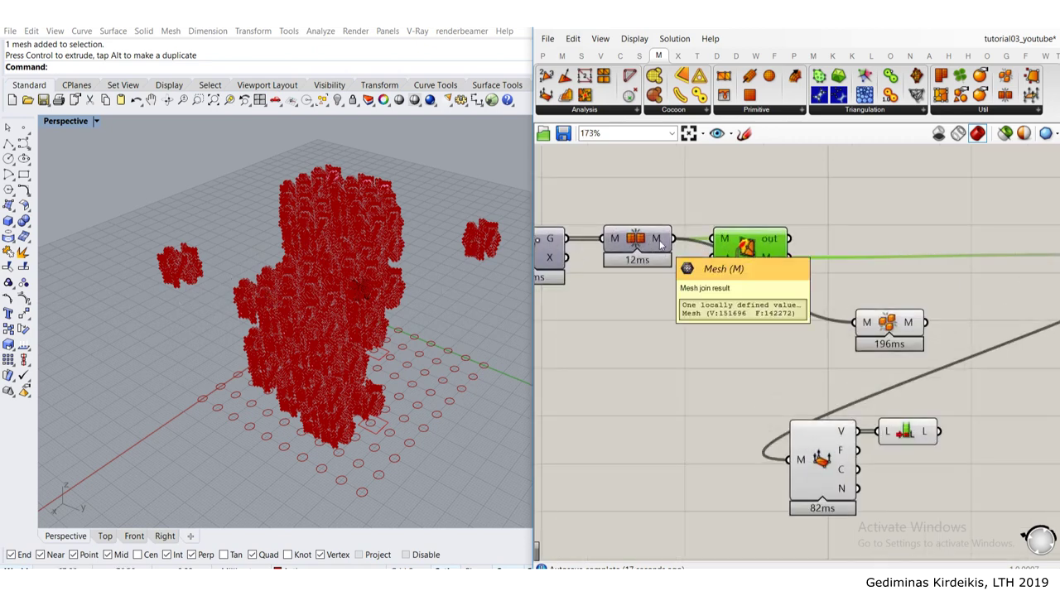
# Step: Rewire the Disjoint Mesh input to the welding component's mesh output and read the resulting list of pieces
pyautogui.moveTo(917, 326); pyautogui.dragTo(869, 352)
pyautogui.moveTo(780, 259); pyautogui.dragTo(857, 316)
pyautogui.moveTo(879, 307); pyautogui.dragTo(813, 290, button='right')
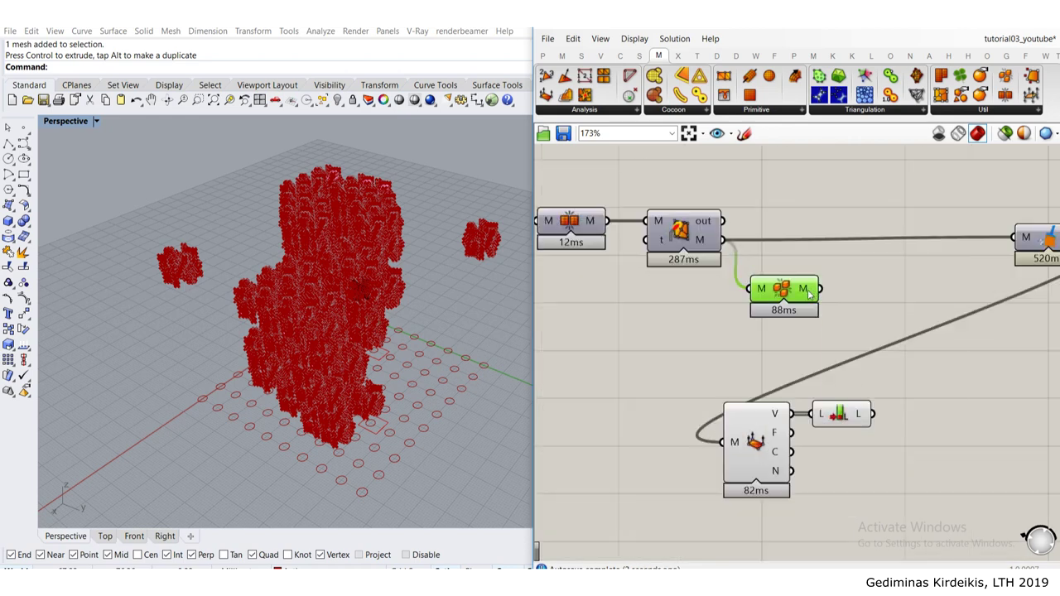
pyautogui.moveTo(810, 292)
pyautogui.moveTo(489, 273); pyautogui.dragTo(586, 360, button='right')
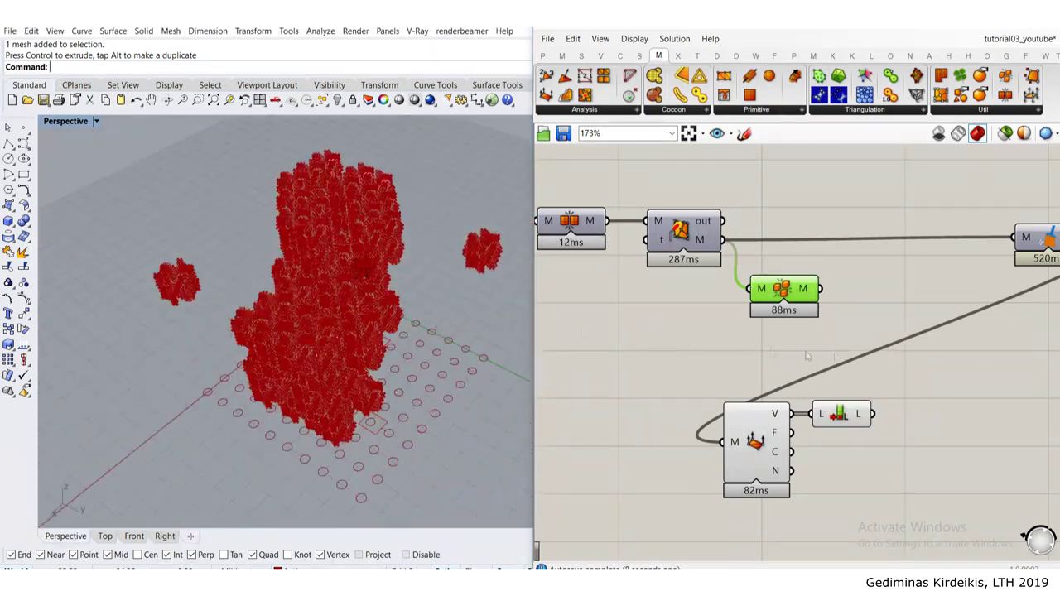
pyautogui.scroll(-6, 837, 294)
pyautogui.scroll(4, 873, 331)
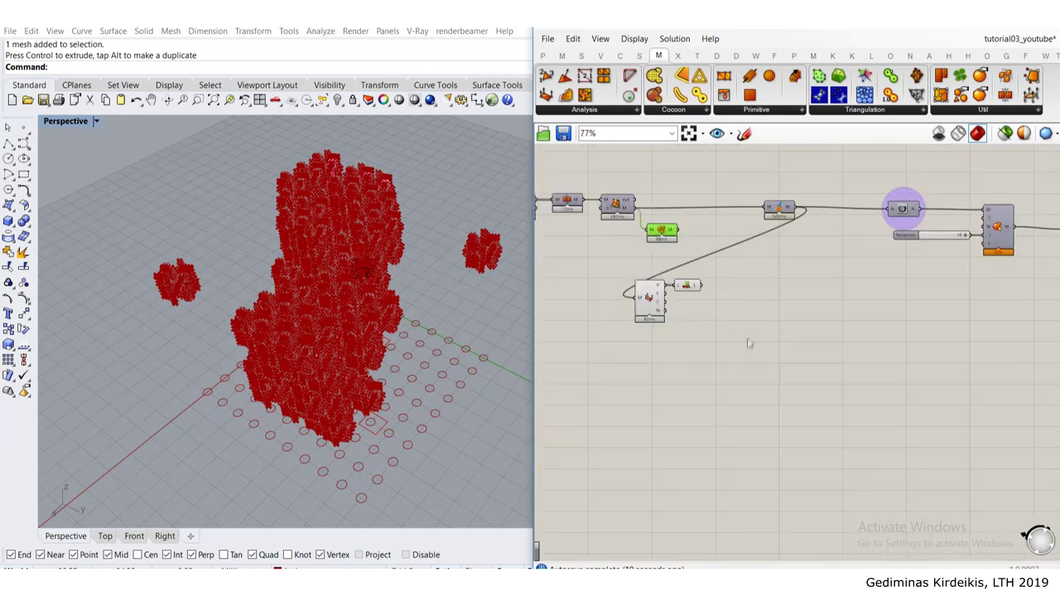
# Step: Turn off the preview of the Deconstruct Mesh and List Length components
pyautogui.moveTo(748, 340); pyautogui.dragTo(611, 268)
pyautogui.scroll(1, 651, 297)
pyautogui.middleClick(651, 297)
pyautogui.click(680, 269)
# Step: Add a List Item component and connect the Disjoint Mesh output to its list input
pyautogui.doubleClick(802, 304)
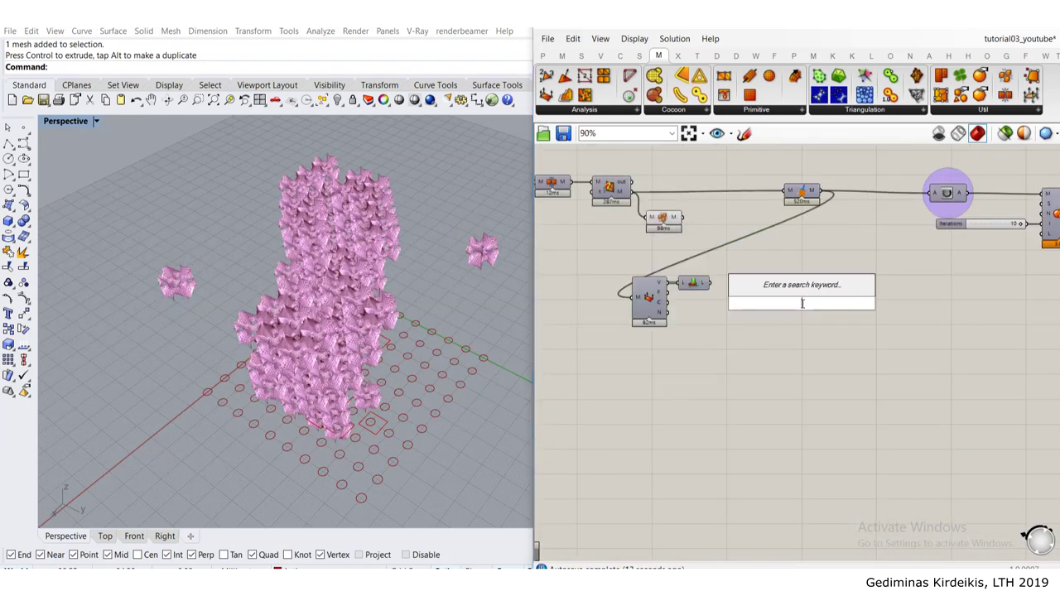
pyautogui.write('list it')
pyautogui.press('Return')
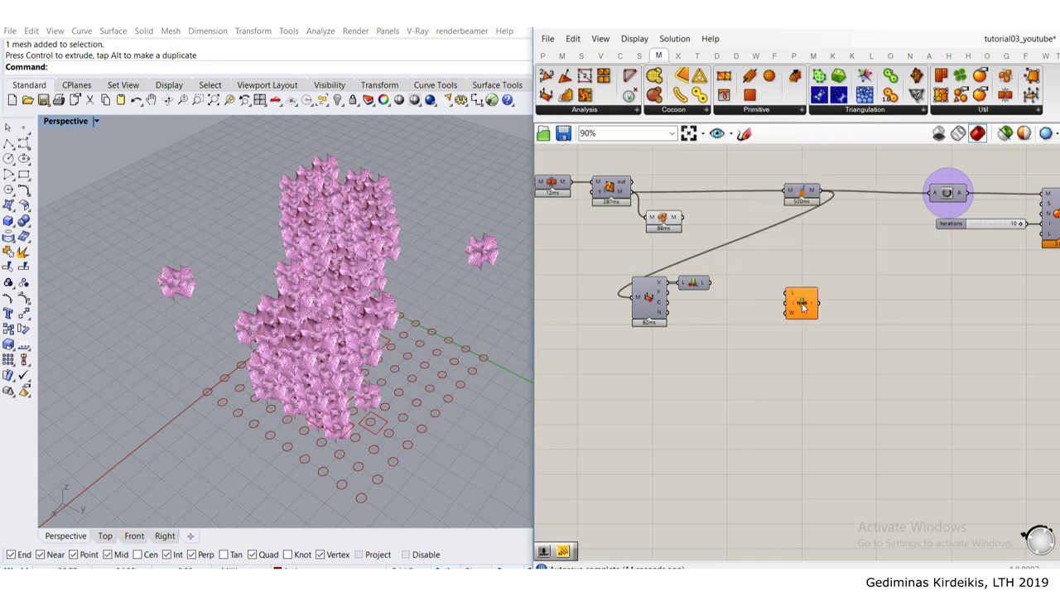
pyautogui.moveTo(800, 303); pyautogui.dragTo(715, 240)
pyautogui.scroll(3, 680, 224)
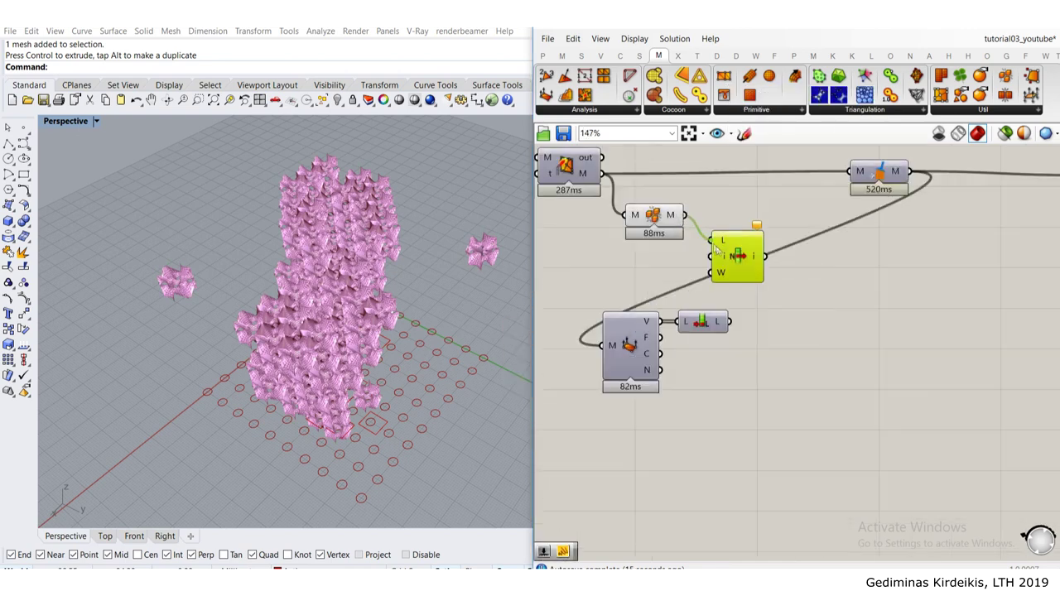
# Step: Turn off the preview of the last mesh component at the downstream end of the definition
pyautogui.scroll(-6, 883, 263)
pyautogui.click(870, 248)
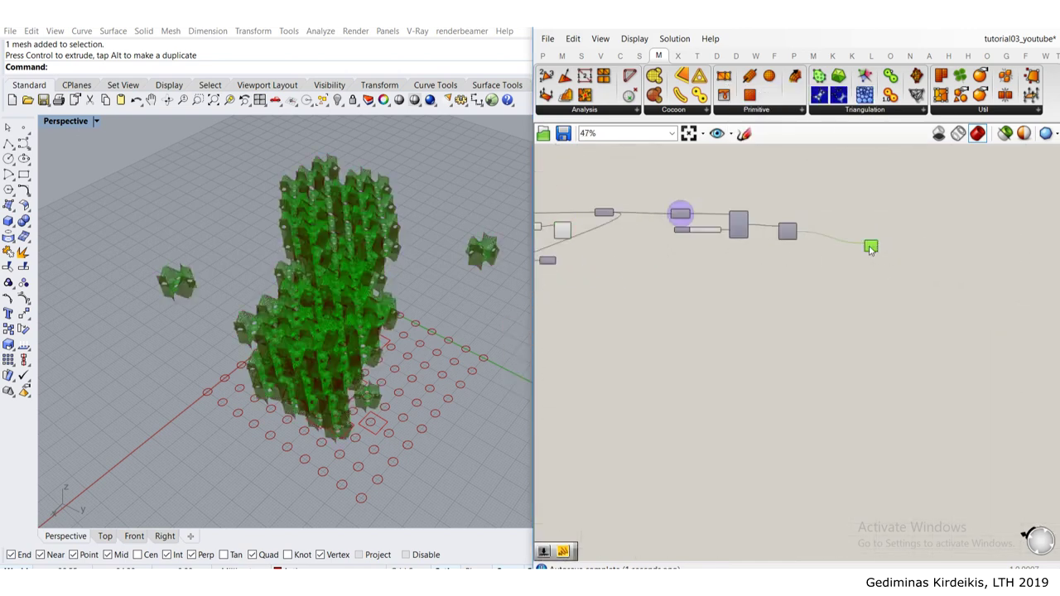
pyautogui.middleClick(871, 248)
pyautogui.click(915, 205)
# Step: Turn off the preview of the Disjoint Mesh component
pyautogui.moveTo(681, 276); pyautogui.dragTo(854, 269, button='right')
pyautogui.click(758, 269)
pyautogui.scroll(4, 675, 204)
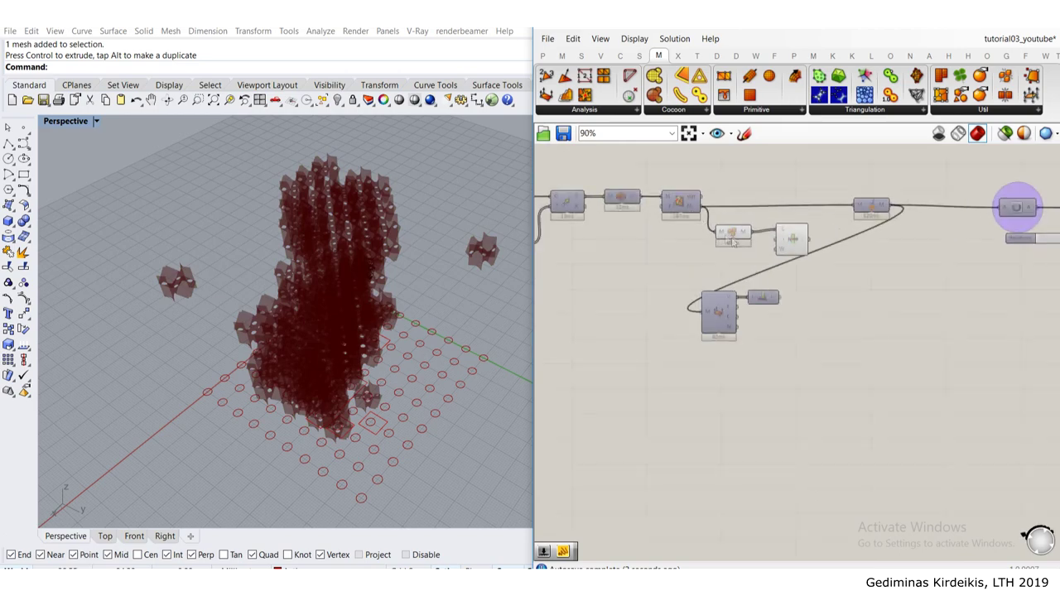
pyautogui.scroll(3, 735, 240)
pyautogui.click(737, 233)
pyautogui.middleClick(738, 230)
pyautogui.click(782, 201)
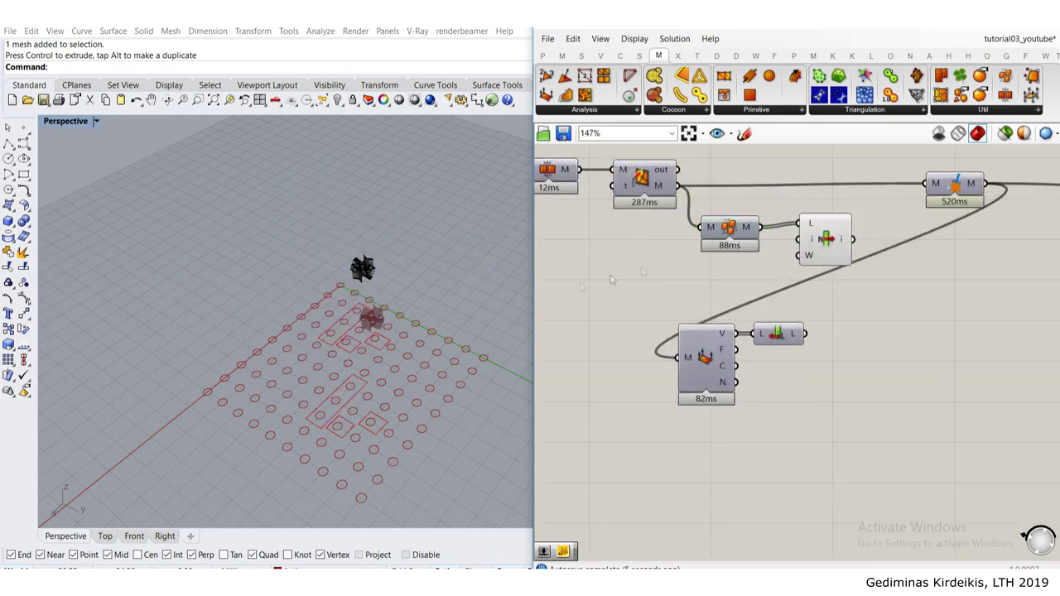
# Step: Inspect the previewed first mesh piece and add a +1 output to the List Item component
pyautogui.moveTo(439, 318); pyautogui.dragTo(335, 318, button='right')
pyautogui.scroll(6, 439, 318)
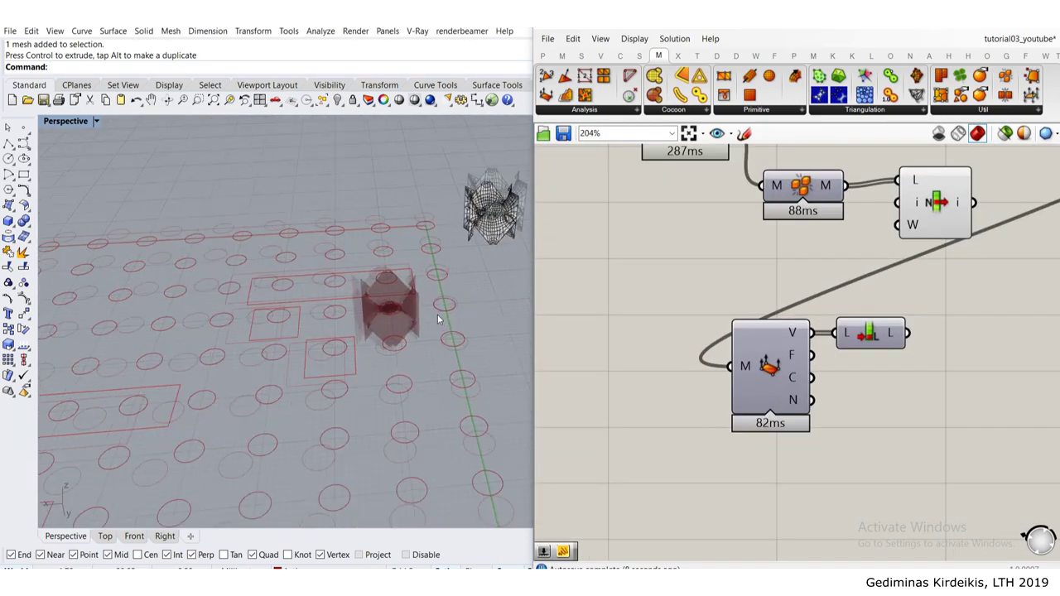
pyautogui.scroll(-5, 437, 314)
pyautogui.moveTo(434, 310); pyautogui.dragTo(285, 295, button='right')
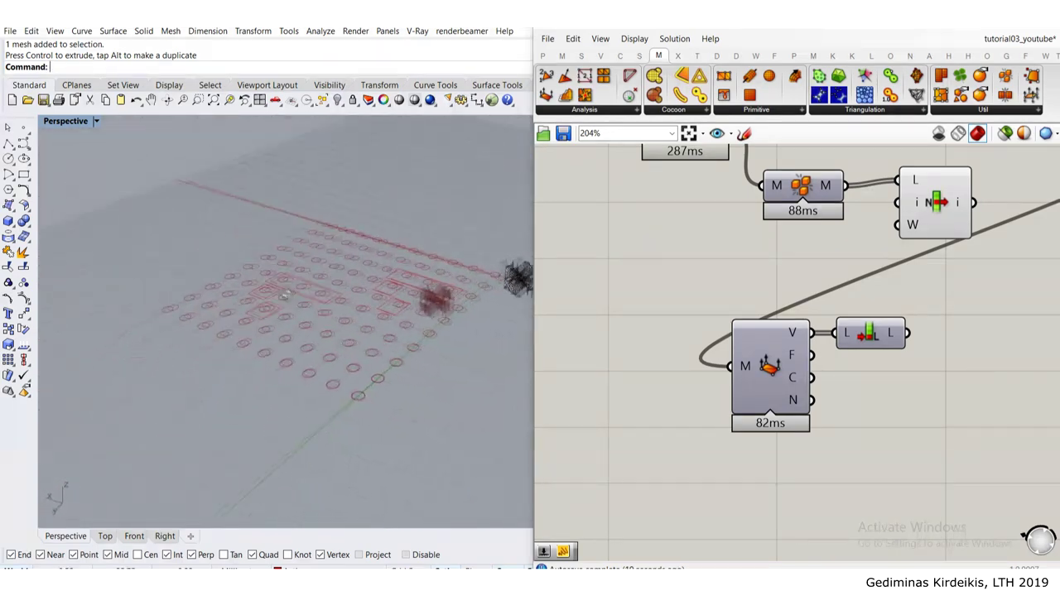
pyautogui.scroll(5, 455, 302)
pyautogui.moveTo(774, 245); pyautogui.dragTo(661, 289, button='right')
pyautogui.scroll(6, 831, 280)
pyautogui.click(858, 297)
pyautogui.scroll(-2, 389, 353)
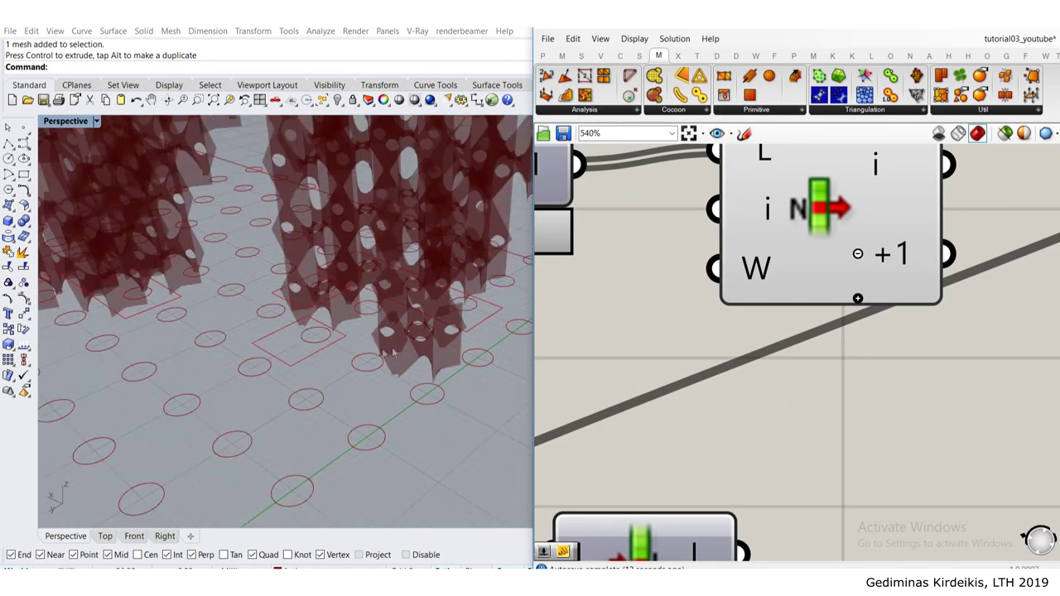
# Step: Examine the previewed mesh pieces in the Perspective viewport from close up and from a distance
pyautogui.moveTo(389, 353); pyautogui.dragTo(432, 351, button='right')
pyautogui.scroll(-3, 432, 350)
pyautogui.moveTo(231, 421); pyautogui.dragTo(277, 412, button='right')
pyautogui.keyDown('shift'); pyautogui.moveTo(225, 442); pyautogui.dragTo(386, 262, button='right'); pyautogui.keyUp('shift')
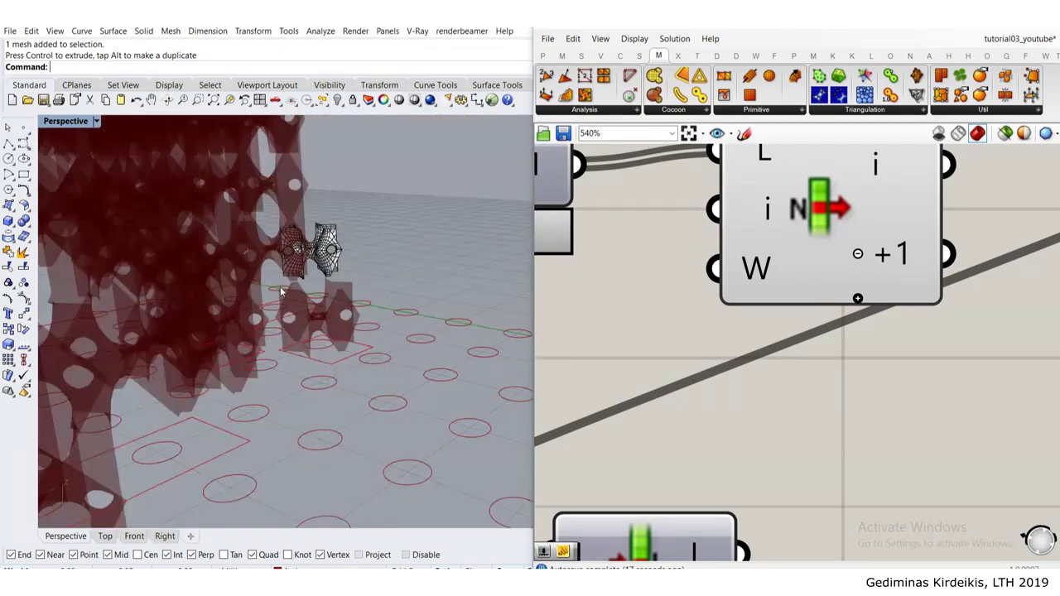
pyautogui.scroll(8, 272, 295)
pyautogui.keyDown('shift'); pyautogui.moveTo(266, 308); pyautogui.dragTo(359, 256, button='right'); pyautogui.keyUp('shift')
pyautogui.scroll(-5, 646, 277)
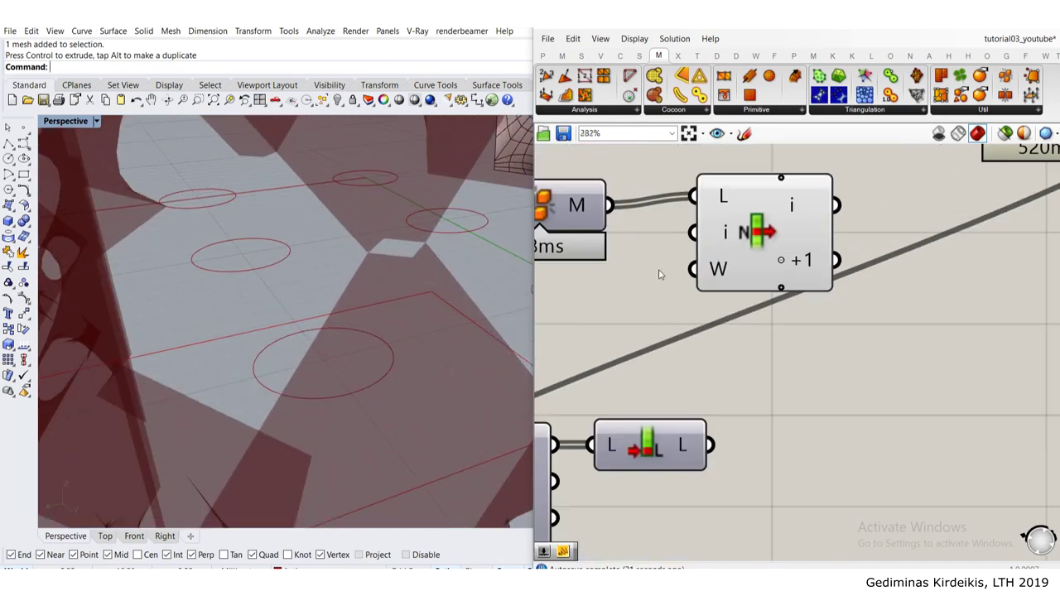
pyautogui.scroll(-6, 443, 340)
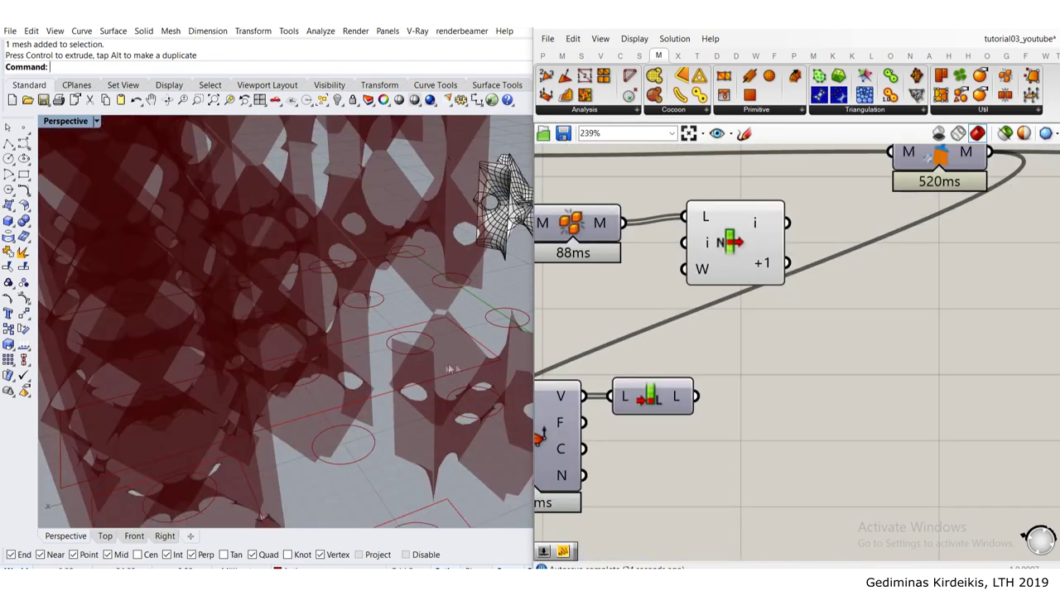
pyautogui.scroll(-6, 460, 337)
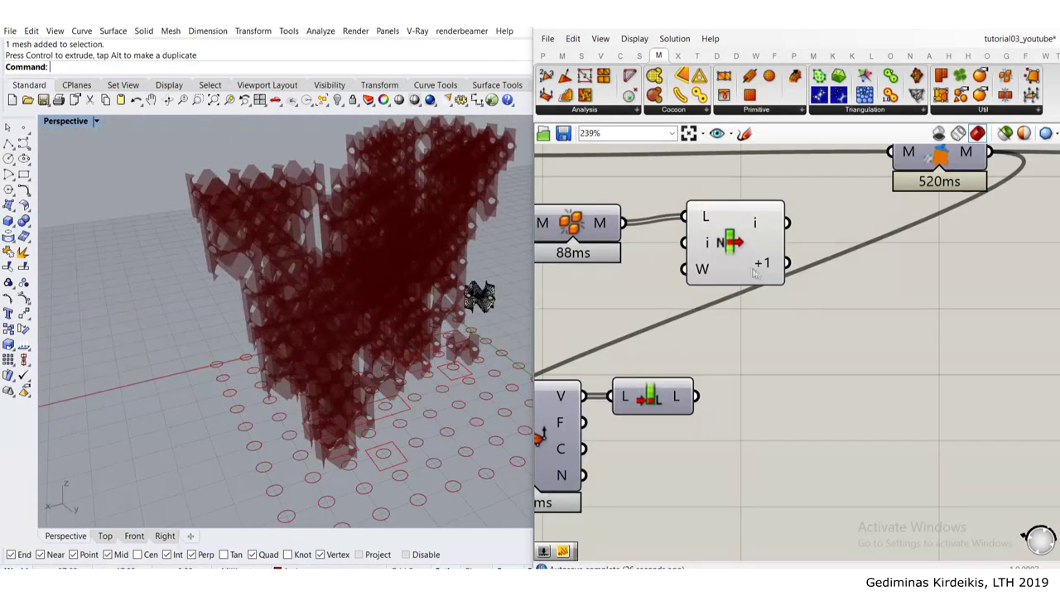
# Step: Add +2 and +3 outputs to the List Item component and inspect the previewed meshes
pyautogui.scroll(5, 755, 273)
pyautogui.scroll(5, 389, 413)
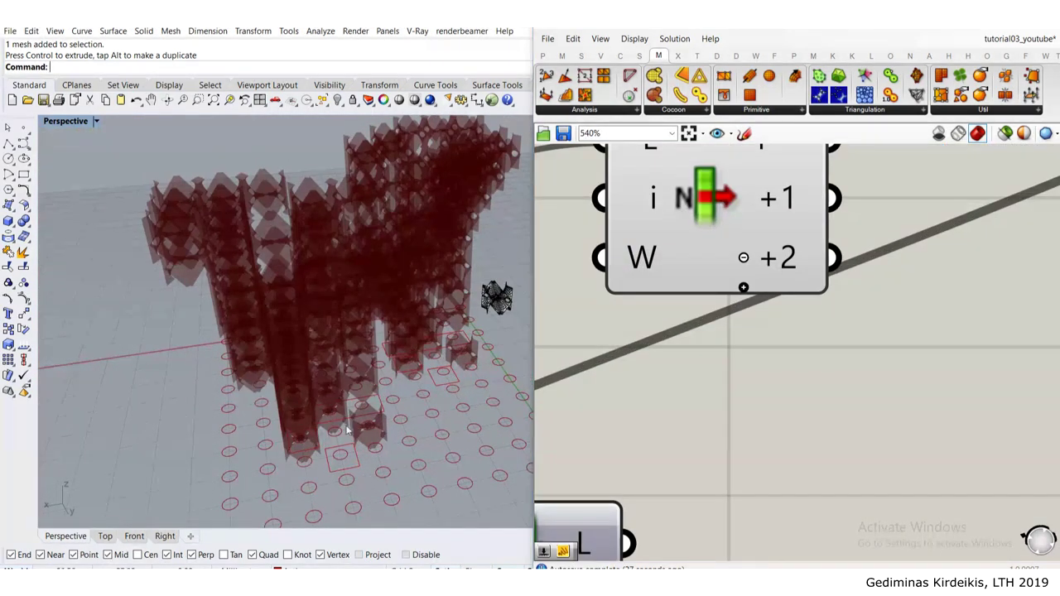
pyautogui.click(744, 287)
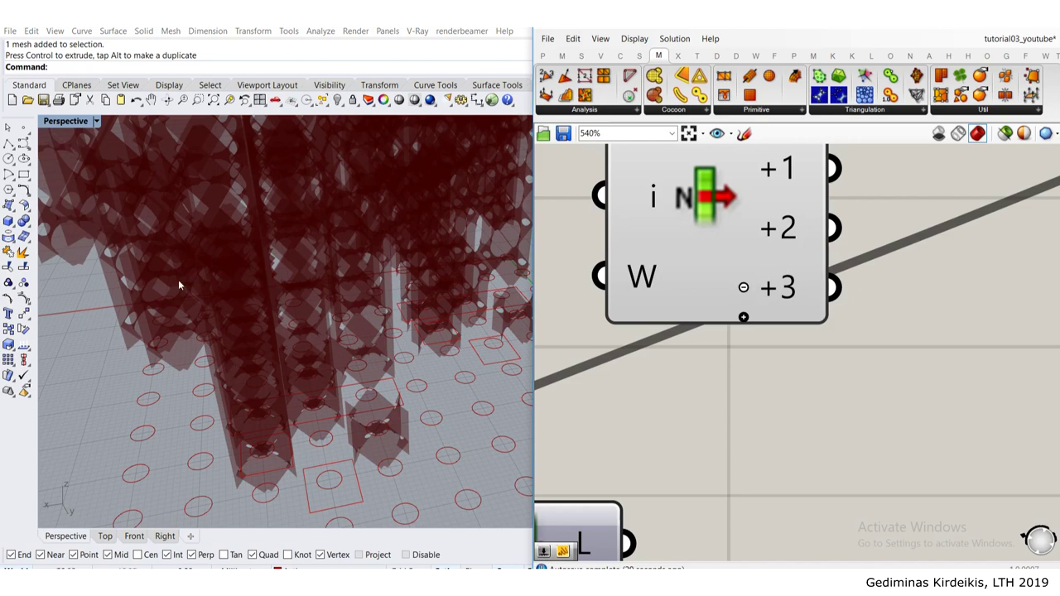
pyautogui.scroll(-6, 172, 283)
pyautogui.moveTo(130, 267); pyautogui.dragTo(349, 276, button='right')
pyautogui.scroll(3, 111, 277)
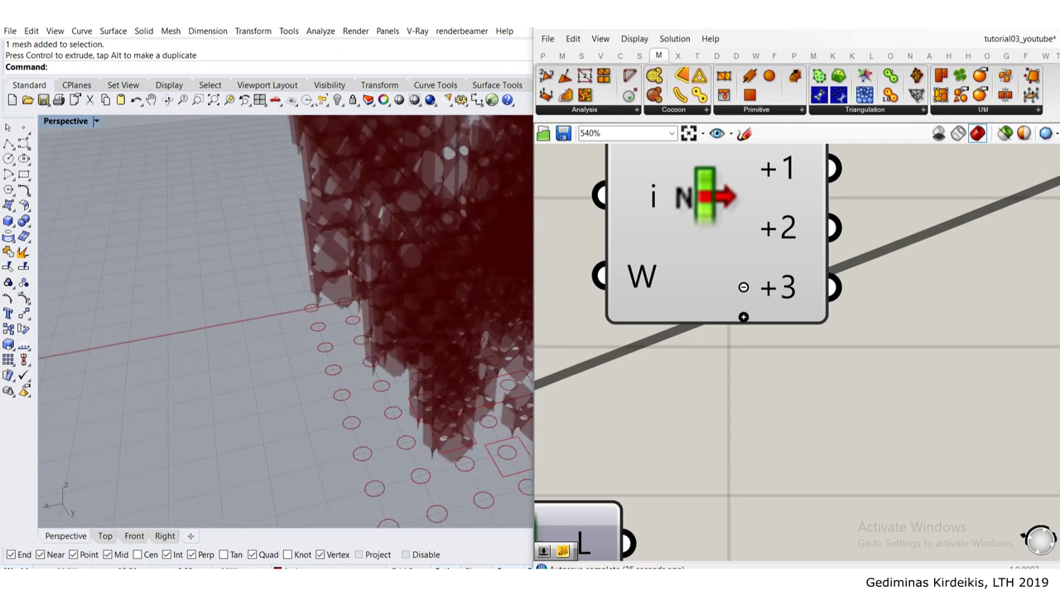
# Step: Add +4 and +5 outputs to the List Item component to preview the remaining mesh pieces
pyautogui.click(744, 317)
pyautogui.scroll(-8, 415, 277)
pyautogui.moveTo(413, 275); pyautogui.dragTo(464, 278, button='right')
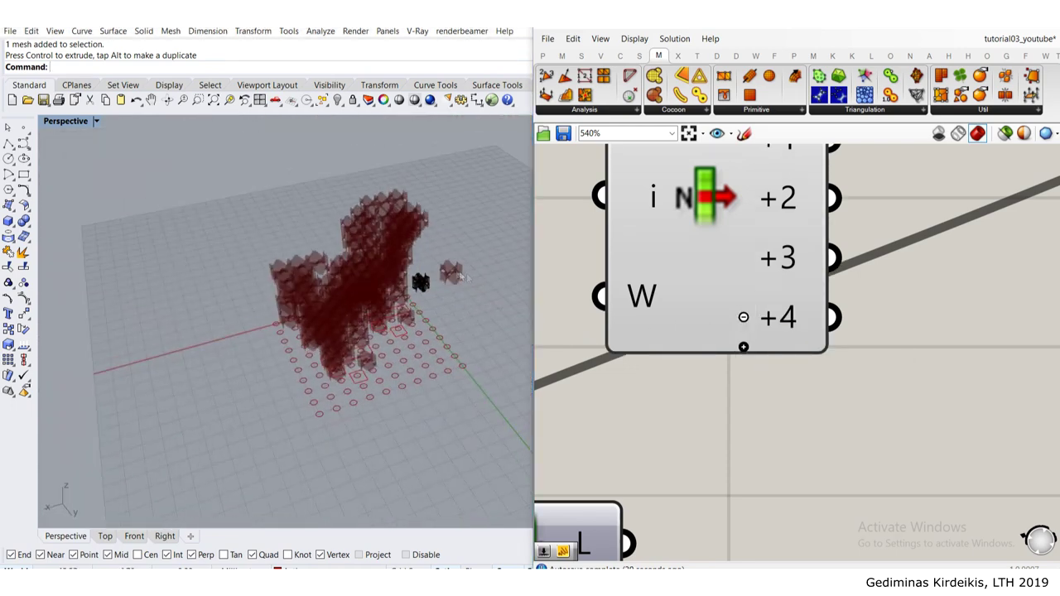
pyautogui.click(744, 346)
# Step: Delete the List Item component
pyautogui.scroll(-3, 732, 354)
pyautogui.click(707, 344)
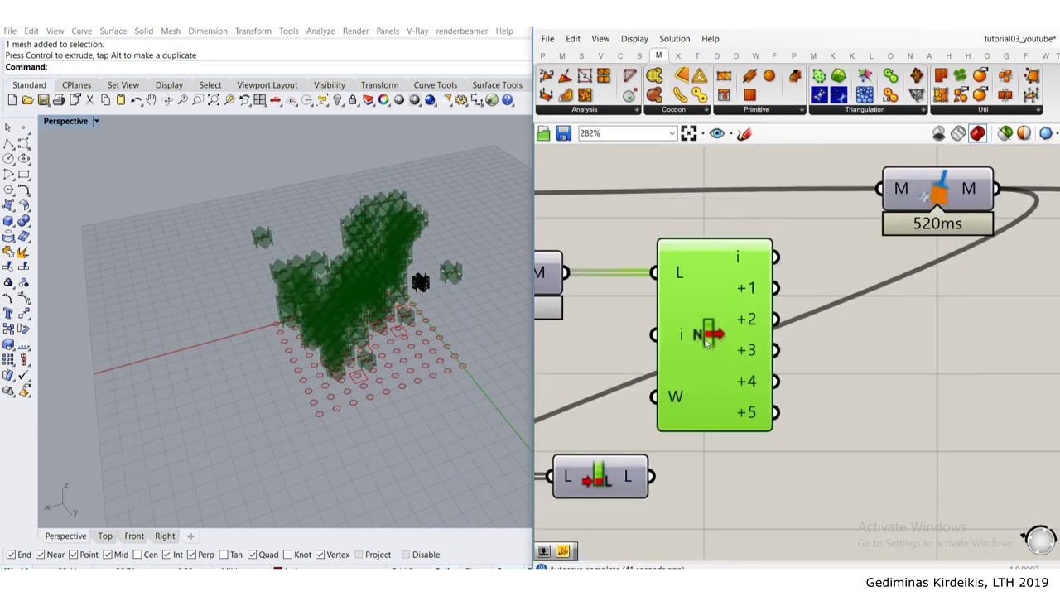
pyautogui.press('Delete')
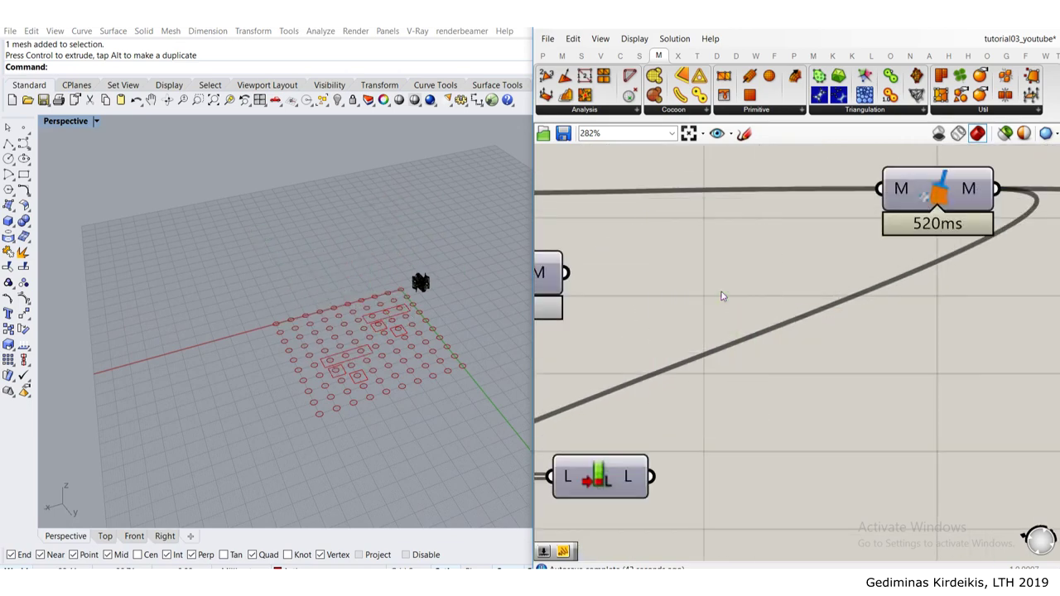
# Step: Replace the Deconstruct Mesh input with the Disjoint Mesh output and place the Disjoint Mesh component directly before it
pyautogui.moveTo(722, 295); pyautogui.dragTo(827, 294, button='right')
pyautogui.scroll(-2, 820, 294)
pyautogui.moveTo(675, 277); pyautogui.dragTo(665, 288)
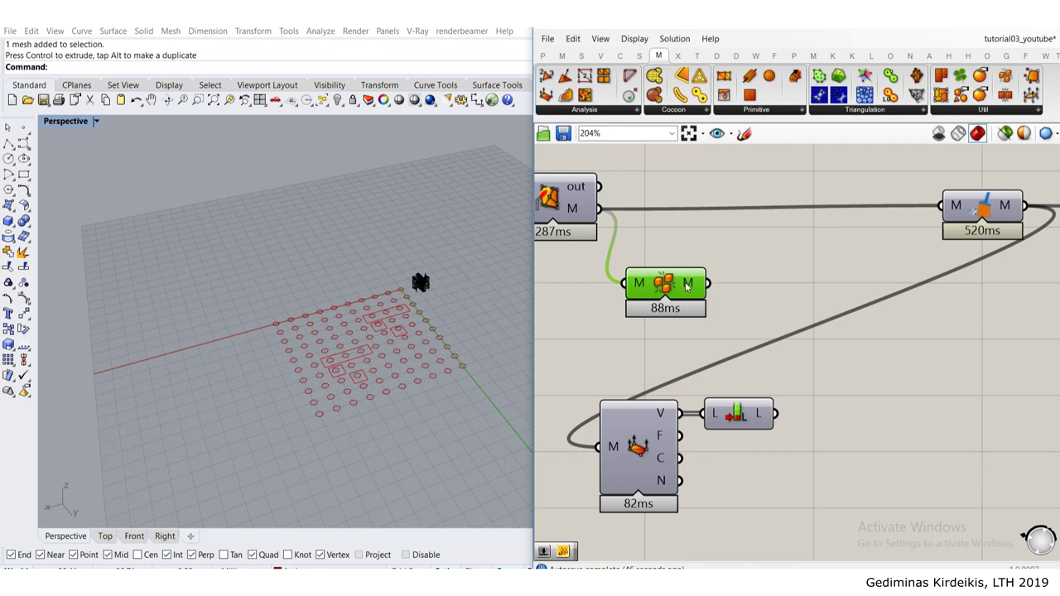
pyautogui.moveTo(714, 339); pyautogui.dragTo(677, 286, button='right')
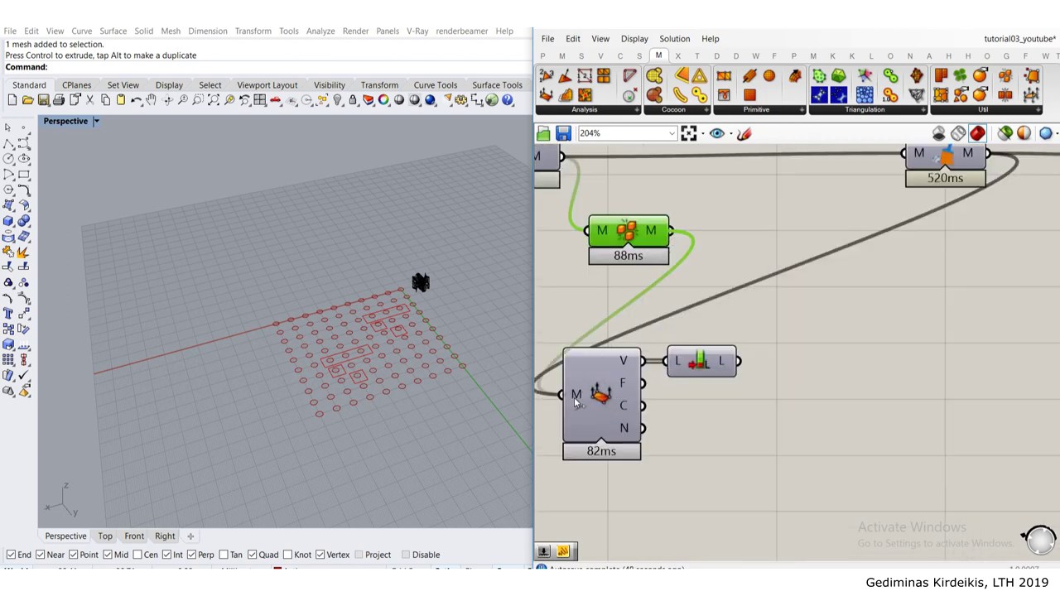
pyautogui.moveTo(772, 434); pyautogui.dragTo(769, 386)
pyautogui.moveTo(636, 239); pyautogui.dragTo(675, 403)
pyautogui.moveTo(887, 346); pyautogui.dragTo(760, 336, button='right')
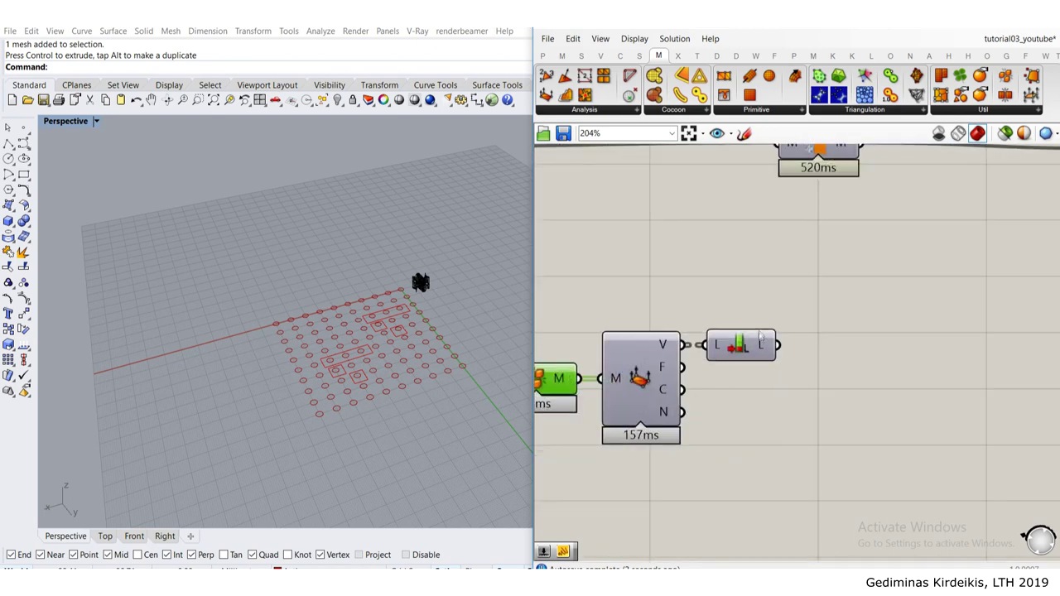
# Step: Check the List Length output values and flatten that output
pyautogui.moveTo(767, 346)
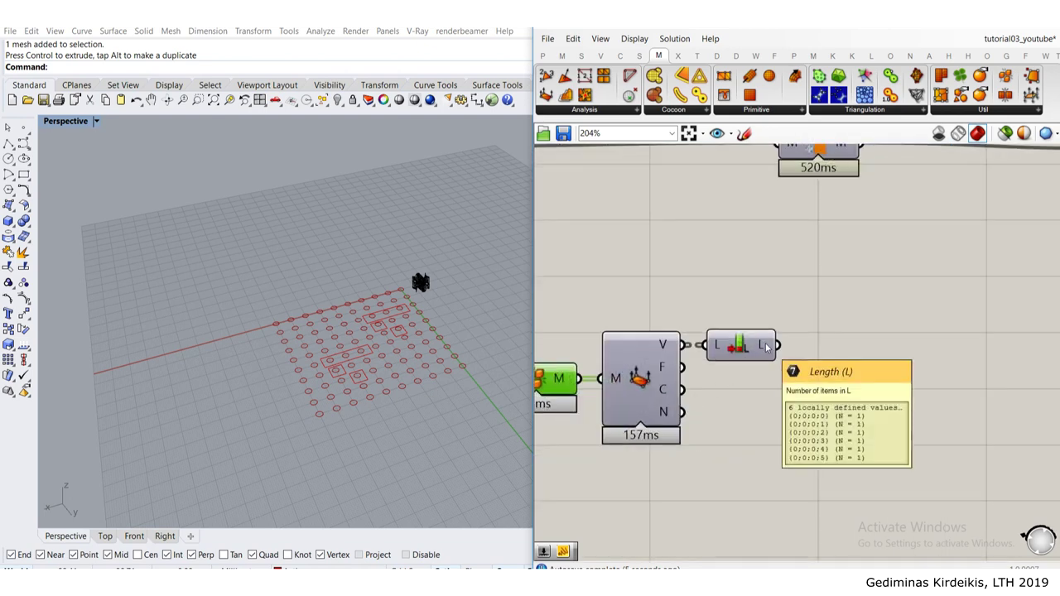
pyautogui.moveTo(878, 377); pyautogui.dragTo(807, 362, button='right')
pyautogui.doubleClick(818, 366)
pyautogui.click(728, 417)
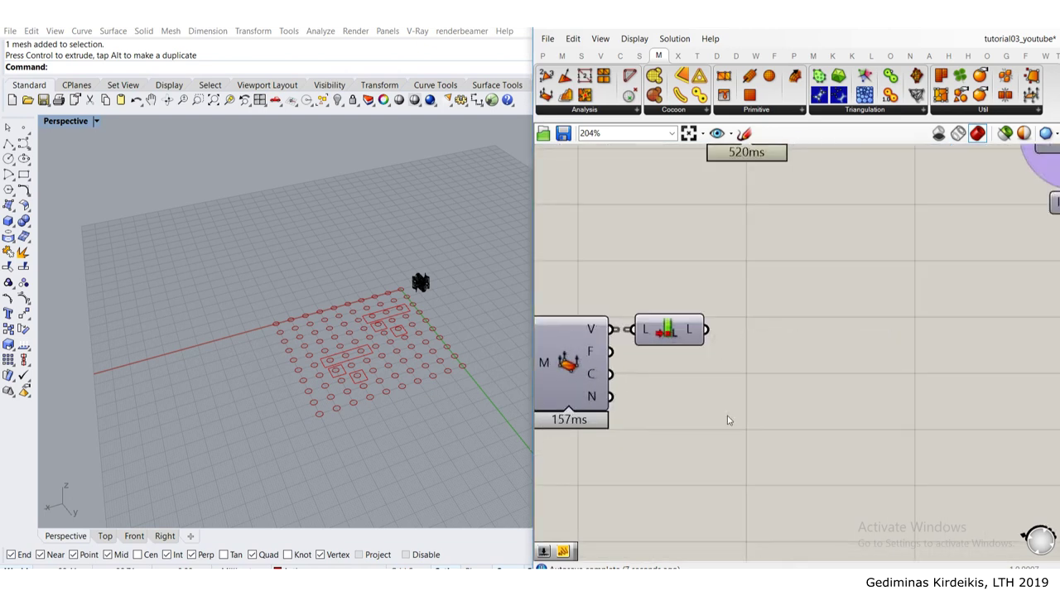
pyautogui.rightClick(697, 334)
pyautogui.click(726, 373)
# Step: Add a Sort List component with the flattened List Length output connected to its K input
pyautogui.doubleClick(815, 399)
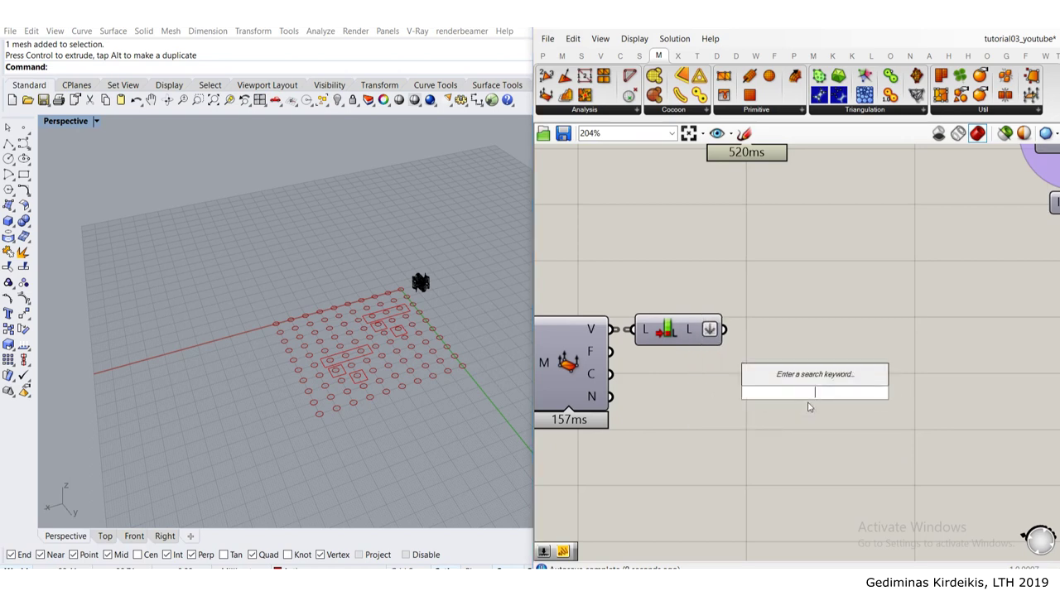
pyautogui.write('sin')
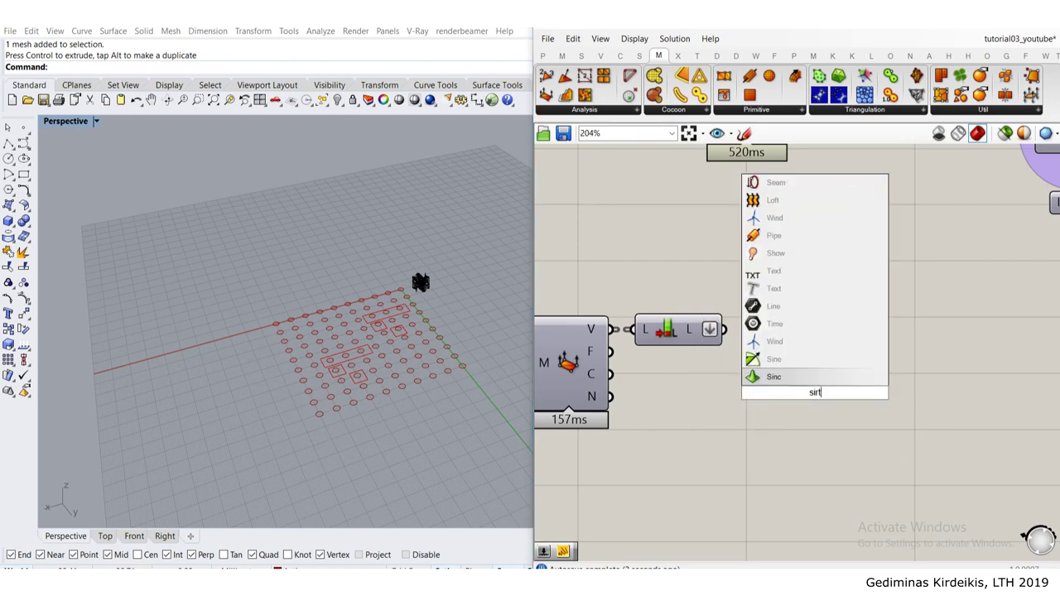
pyautogui.write('ort')
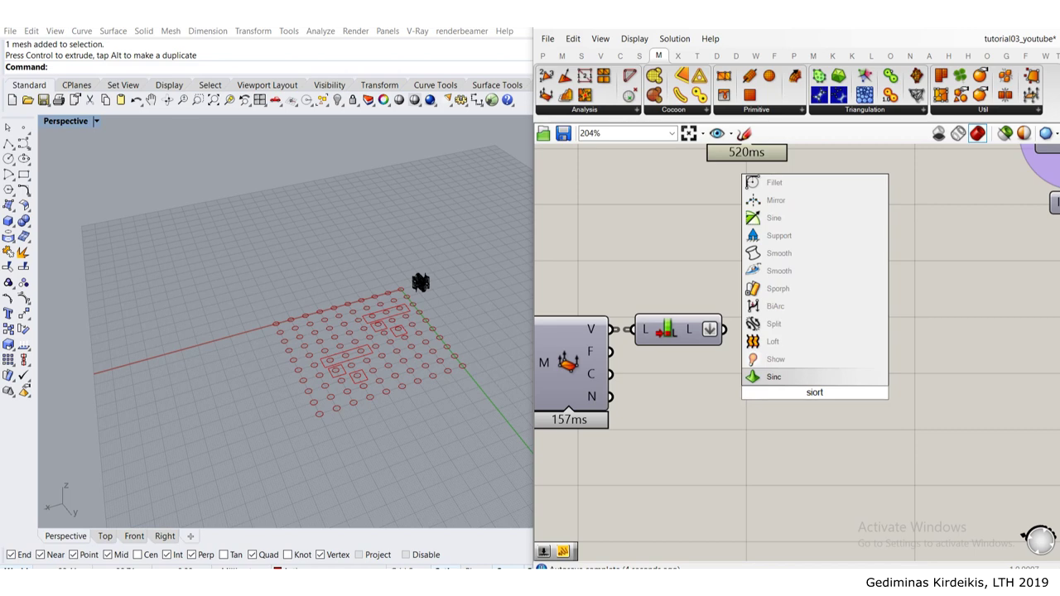
pyautogui.press('BackSpace')
pyautogui.press('BackSpace')
pyautogui.write('or')
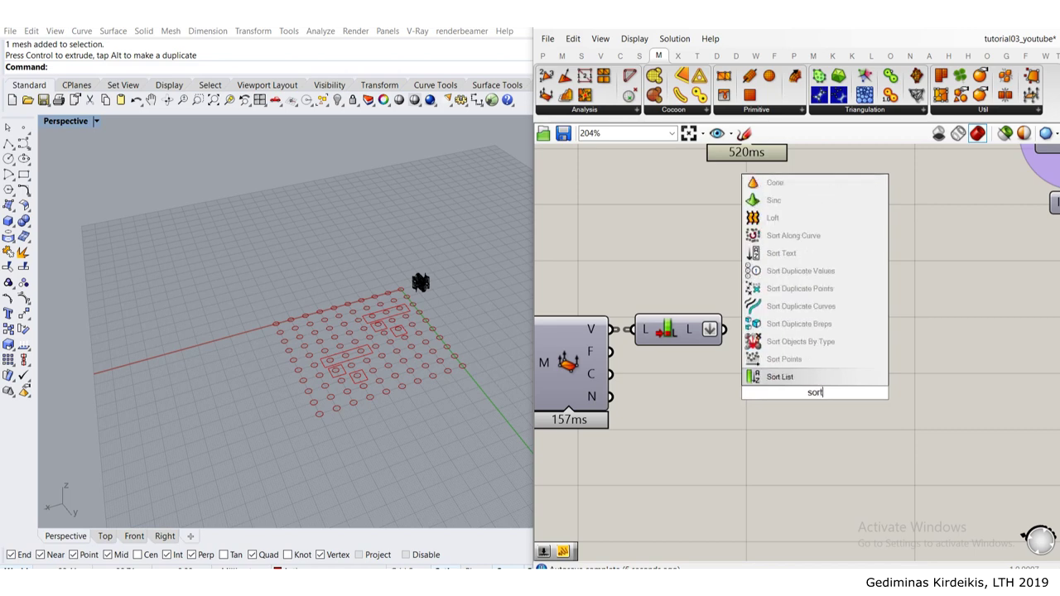
pyautogui.write('t')
pyautogui.click(790, 380)
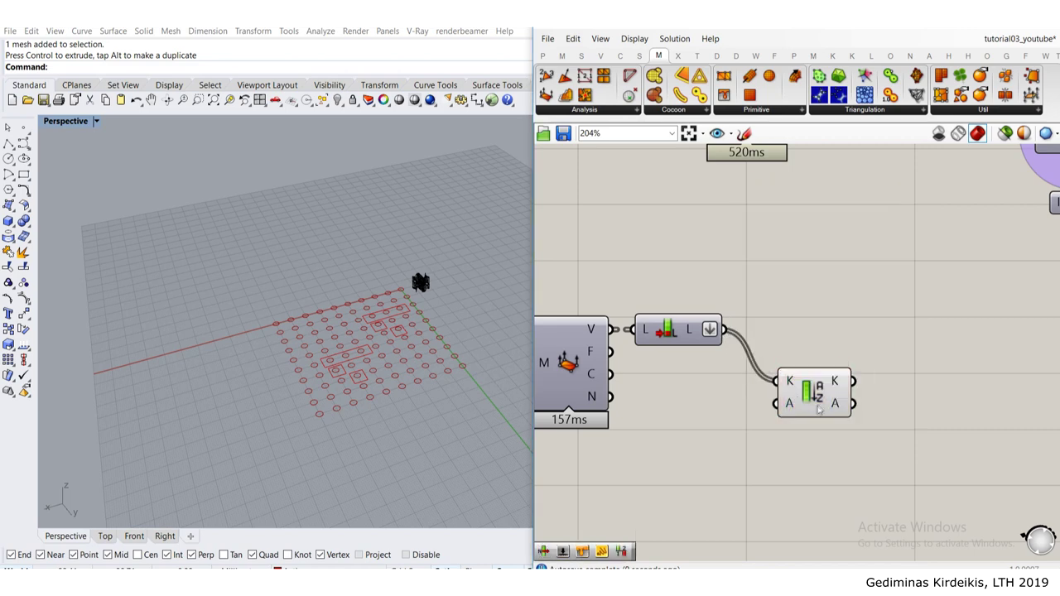
pyautogui.moveTo(818, 409); pyautogui.dragTo(796, 280)
# Step: Move the Disjoint Mesh component up and connect its output to the A input of Sort List
pyautogui.scroll(-4, 692, 329)
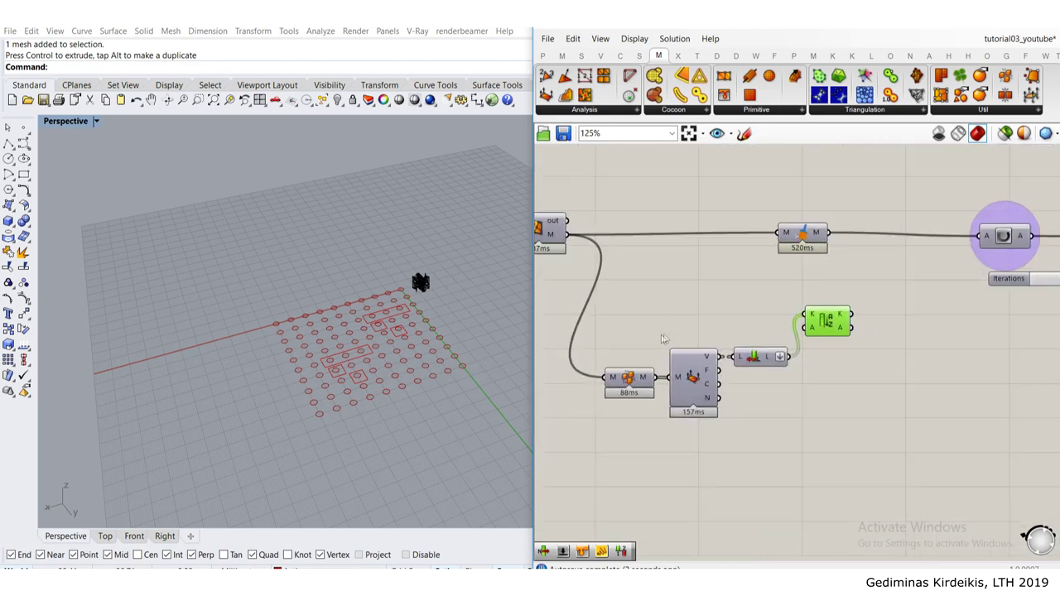
pyautogui.click(662, 305)
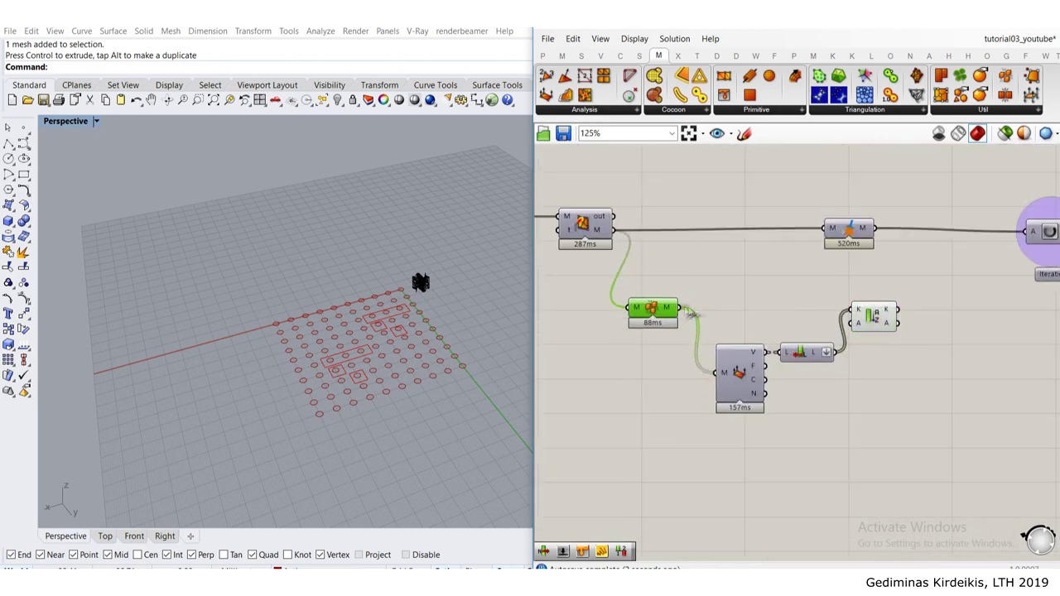
pyautogui.moveTo(831, 327); pyautogui.dragTo(867, 313)
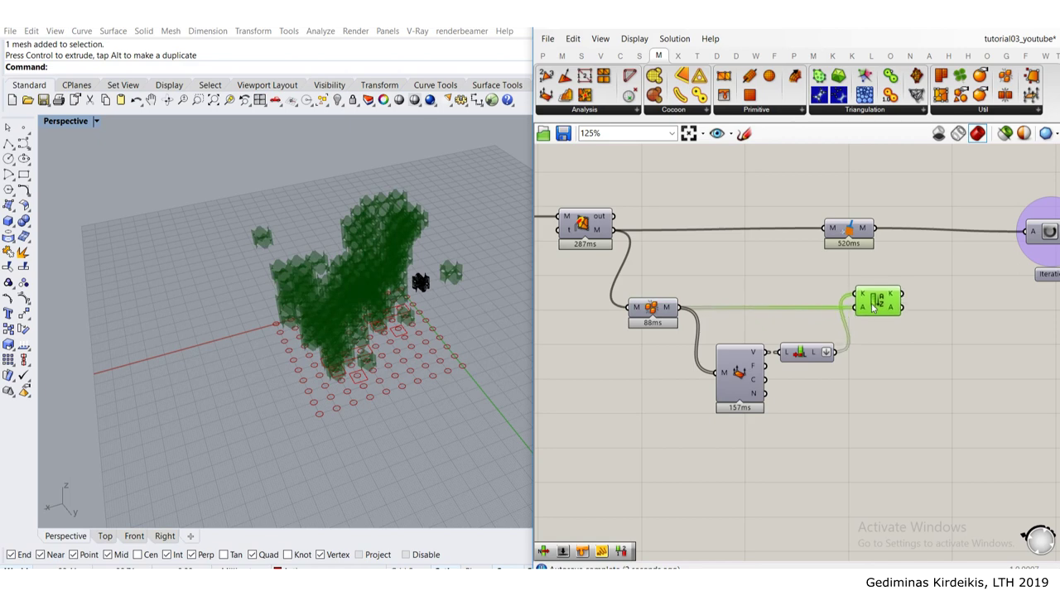
pyautogui.moveTo(918, 405); pyautogui.dragTo(867, 426, button='right')
pyautogui.click(866, 426)
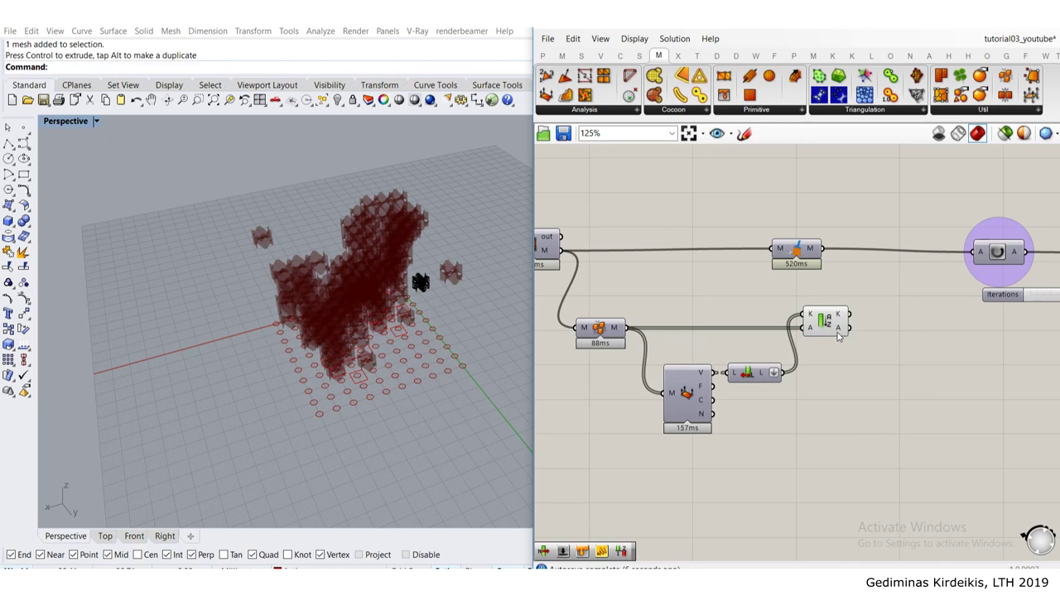
# Step: Reverse the A output of Sort List so the largest mesh comes first
pyautogui.moveTo(840, 332)
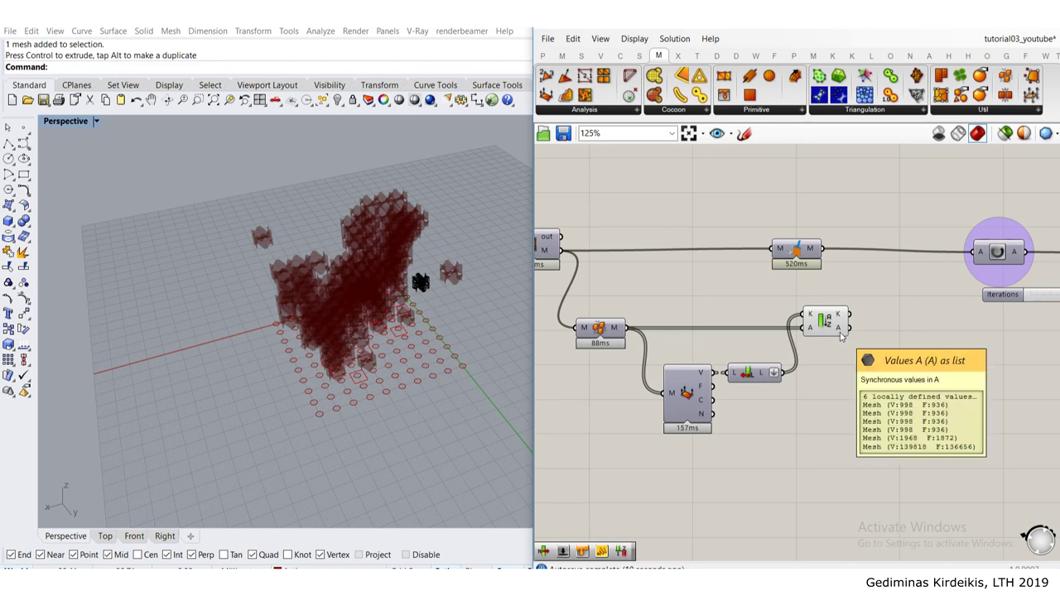
pyautogui.rightClick(840, 332)
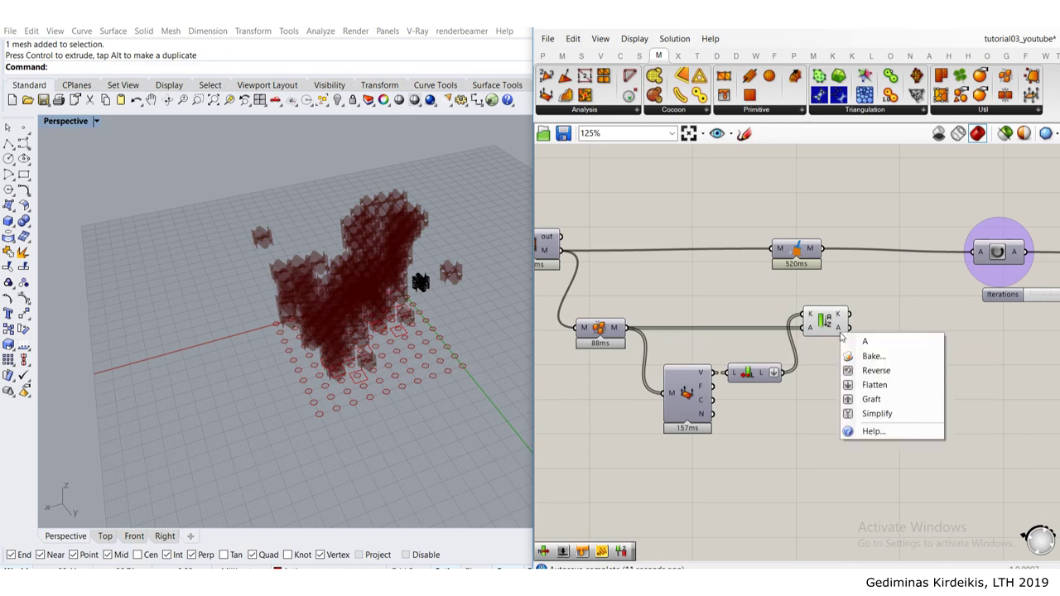
pyautogui.click(873, 399)
pyautogui.moveTo(845, 329)
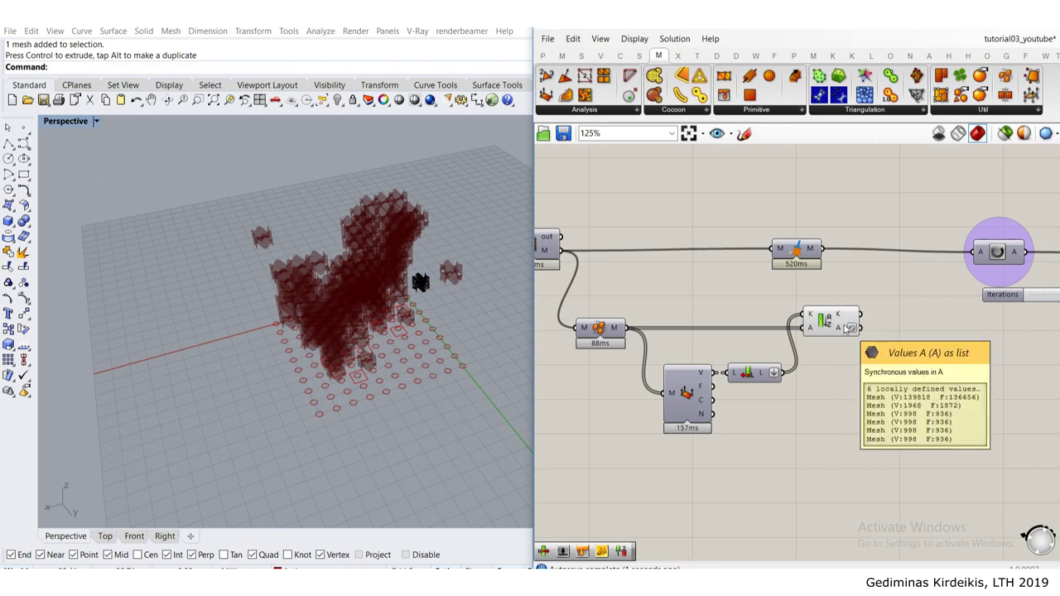
# Step: Shift the component chain downstream of the original mesh wire further along to make room after Sort List
pyautogui.scroll(-3, 845, 329)
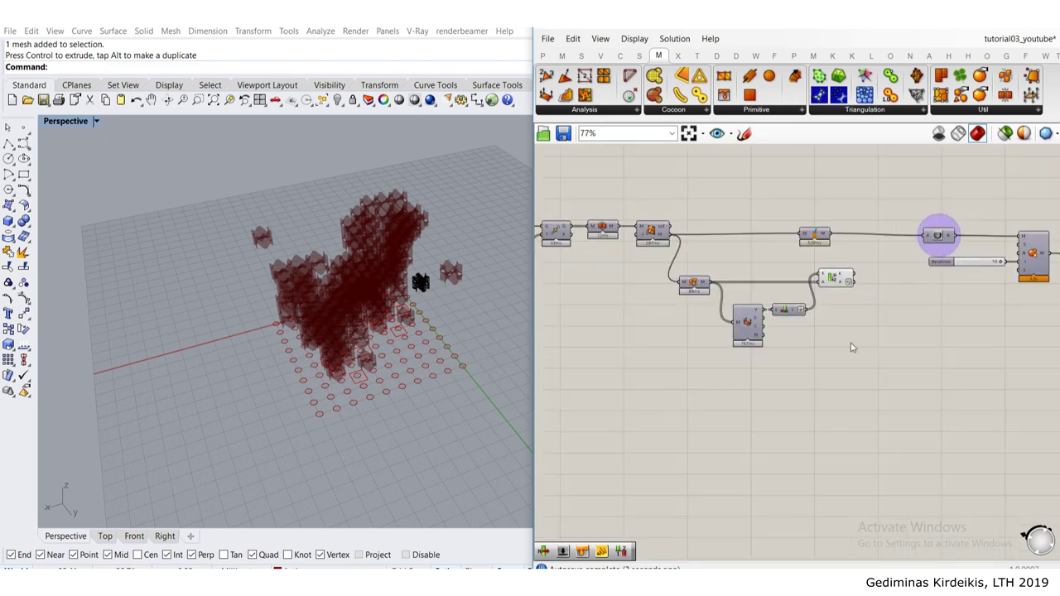
pyautogui.moveTo(851, 342); pyautogui.dragTo(795, 363)
pyautogui.moveTo(832, 274); pyautogui.dragTo(740, 311, button='right')
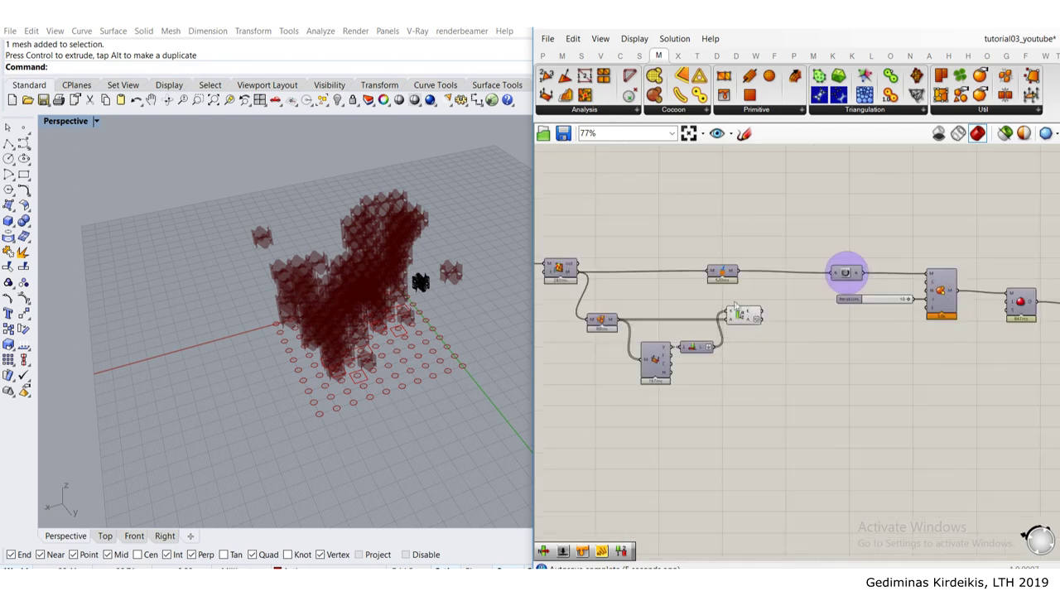
pyautogui.scroll(-2, 755, 322)
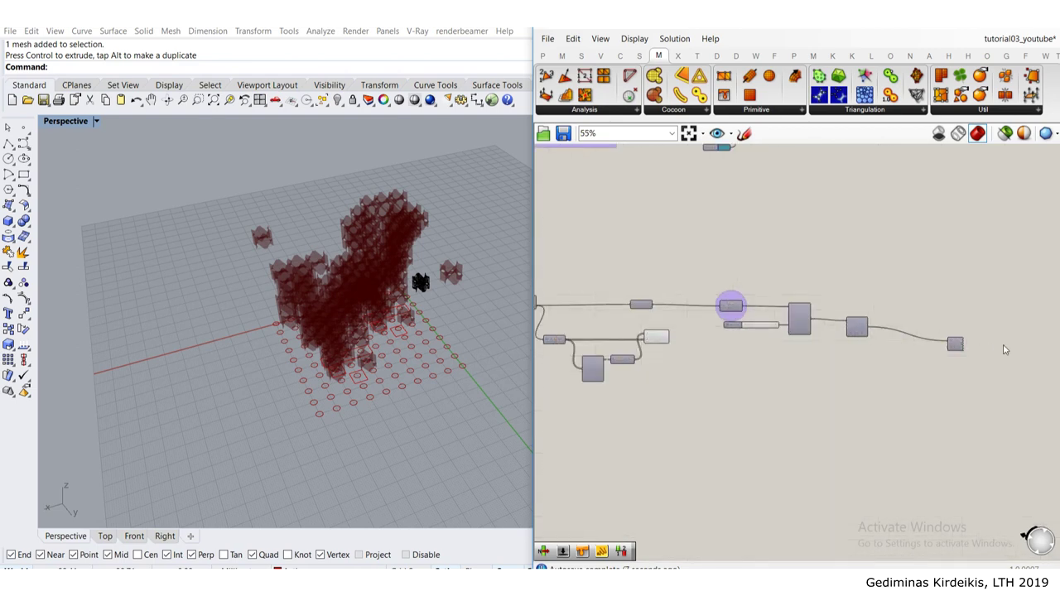
pyautogui.moveTo(1004, 350); pyautogui.dragTo(762, 312)
pyautogui.scroll(5, 847, 327)
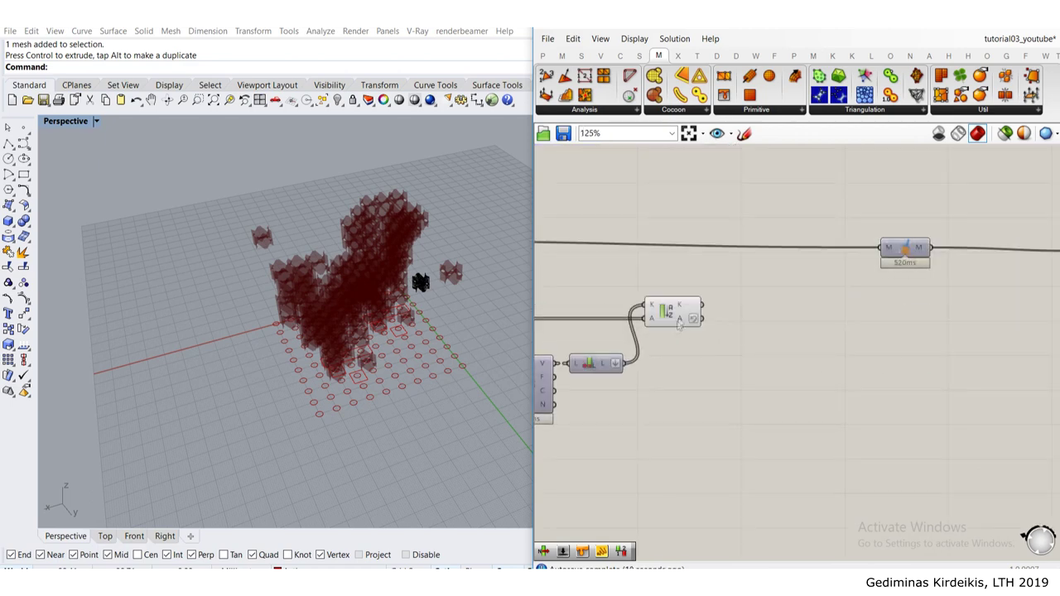
# Step: Add a List Item component beside Sort List with the sorted A output connected to its L input
pyautogui.doubleClick(848, 326)
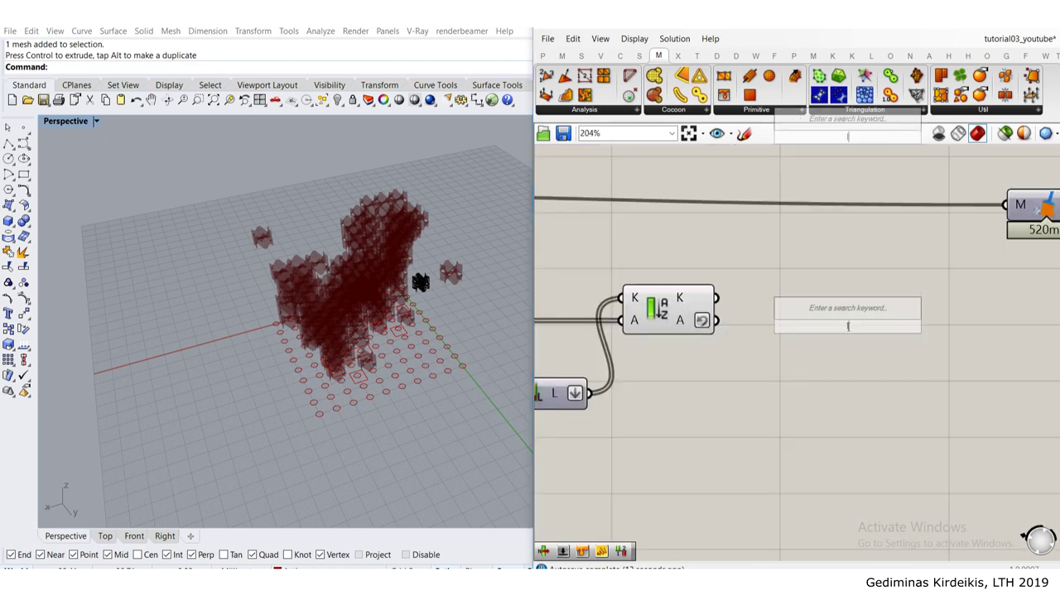
pyautogui.write('list ite')
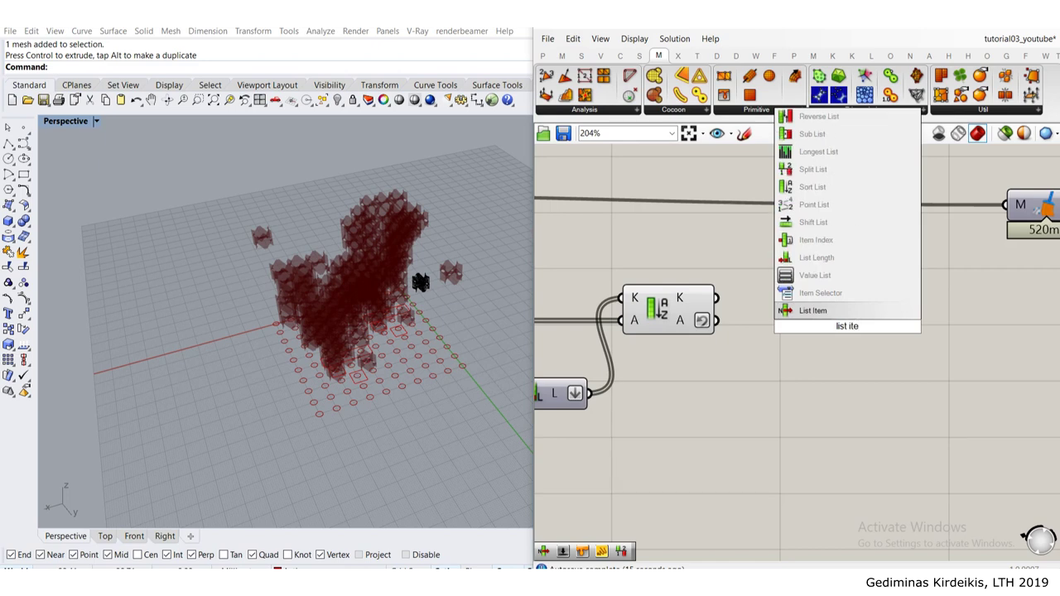
pyautogui.press('Return')
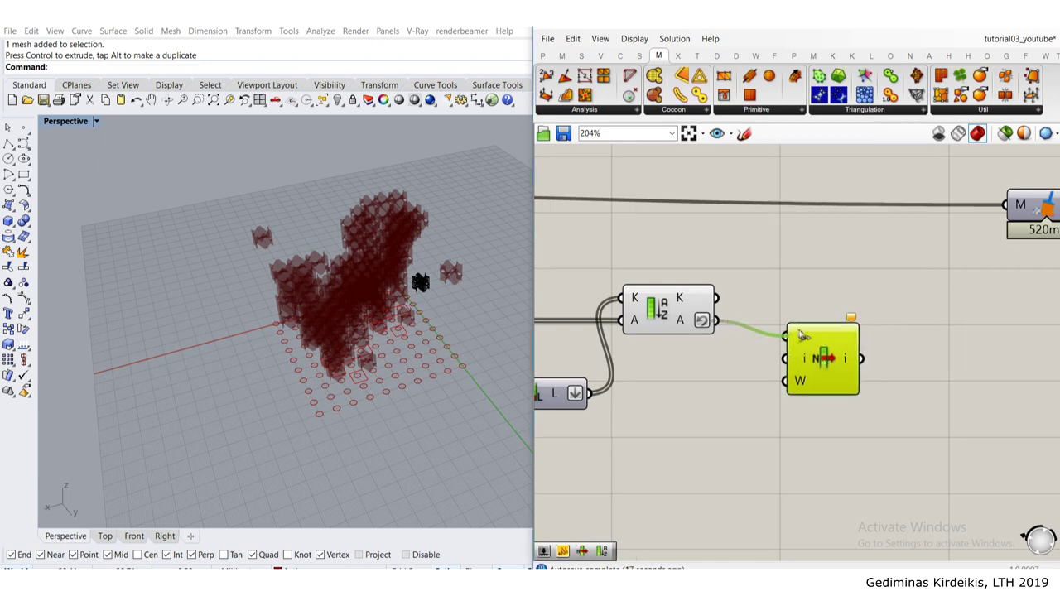
pyautogui.moveTo(800, 334); pyautogui.dragTo(803, 342)
pyautogui.moveTo(679, 311); pyautogui.dragTo(754, 311, button='right')
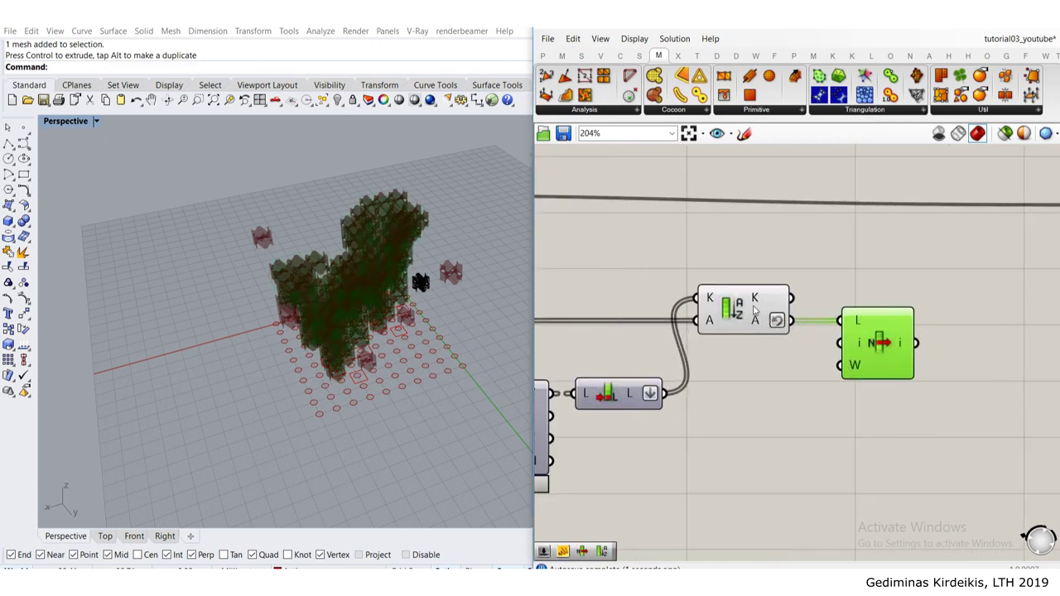
# Step: Hide the Sort List preview and connect the List Item output to the mesh component that precedes the Data Dam
pyautogui.click(753, 305)
pyautogui.middleClick(753, 305)
pyautogui.click(796, 262)
pyautogui.click(800, 261)
pyautogui.moveTo(390, 312); pyautogui.dragTo(389, 290, button='right')
pyautogui.scroll(-3, 773, 363)
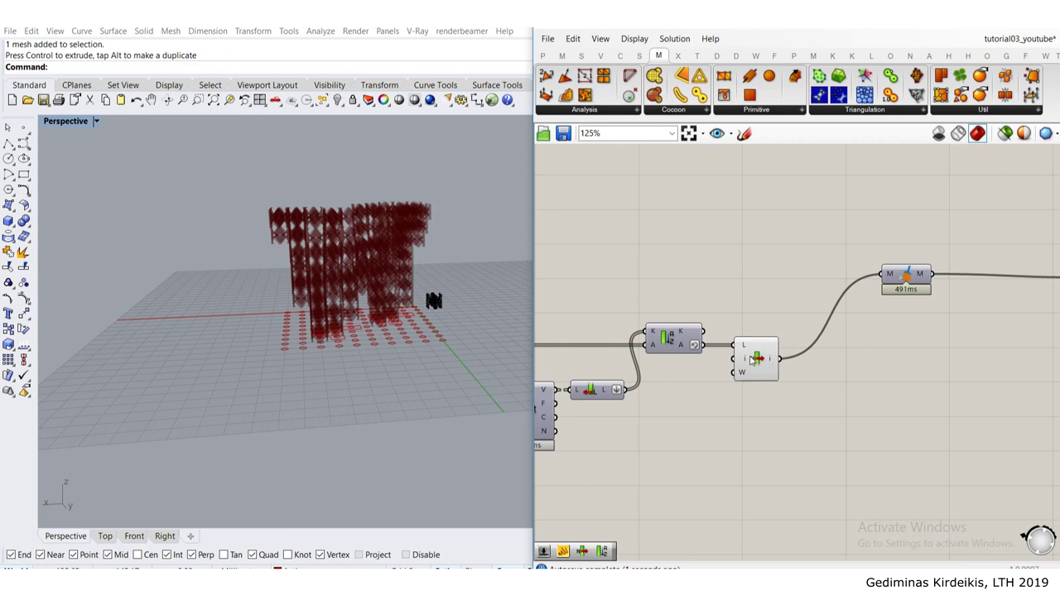
# Step: Turn off the preview of the List Item component
pyautogui.click(752, 359)
pyautogui.middleClick(752, 360)
pyautogui.click(795, 312)
pyautogui.click(794, 310)
# Step: Release the isolated mesh through the lower Data Dam into the smoothing components
pyautogui.scroll(-3, 884, 349)
pyautogui.moveTo(904, 344); pyautogui.dragTo(728, 330, button='right')
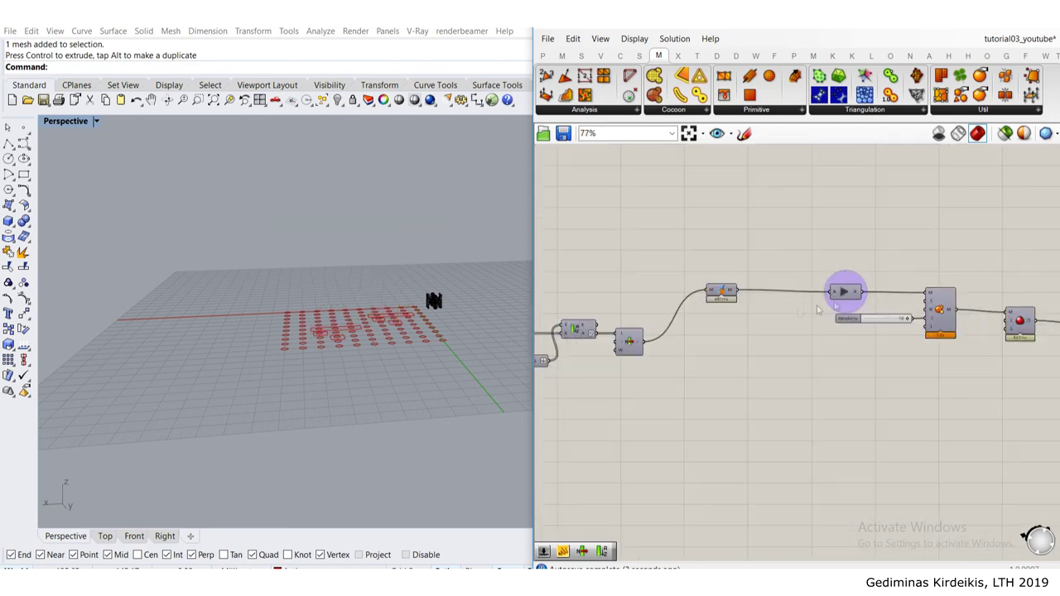
pyautogui.scroll(2, 818, 310)
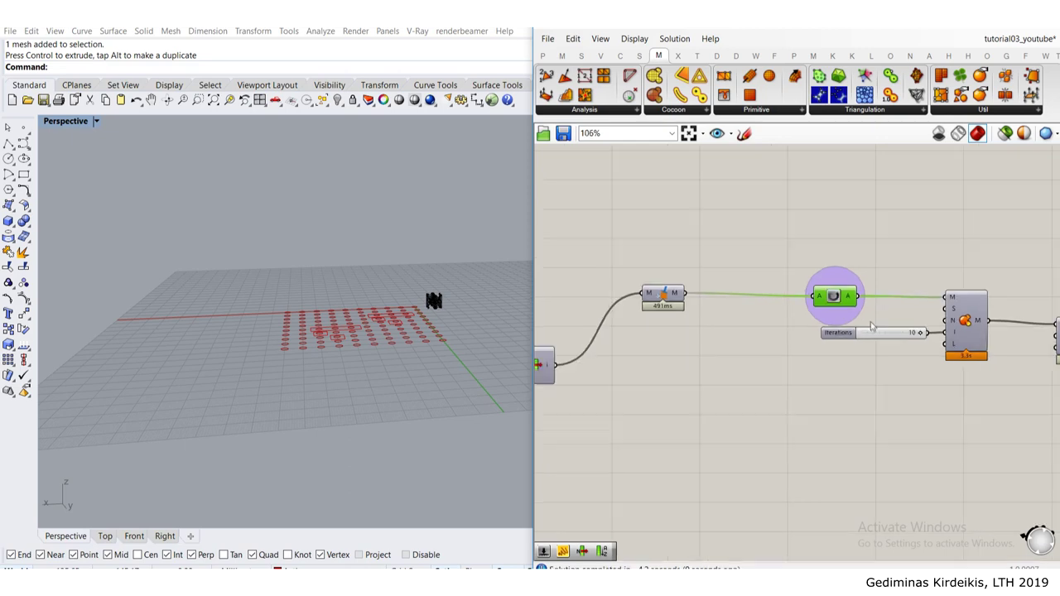
pyautogui.scroll(-3, 855, 331)
pyautogui.scroll(2, 928, 331)
# Step: Turn on the Custom Preview at the end of the lower chain and inspect the mesh in the viewport
pyautogui.middleClick(927, 335)
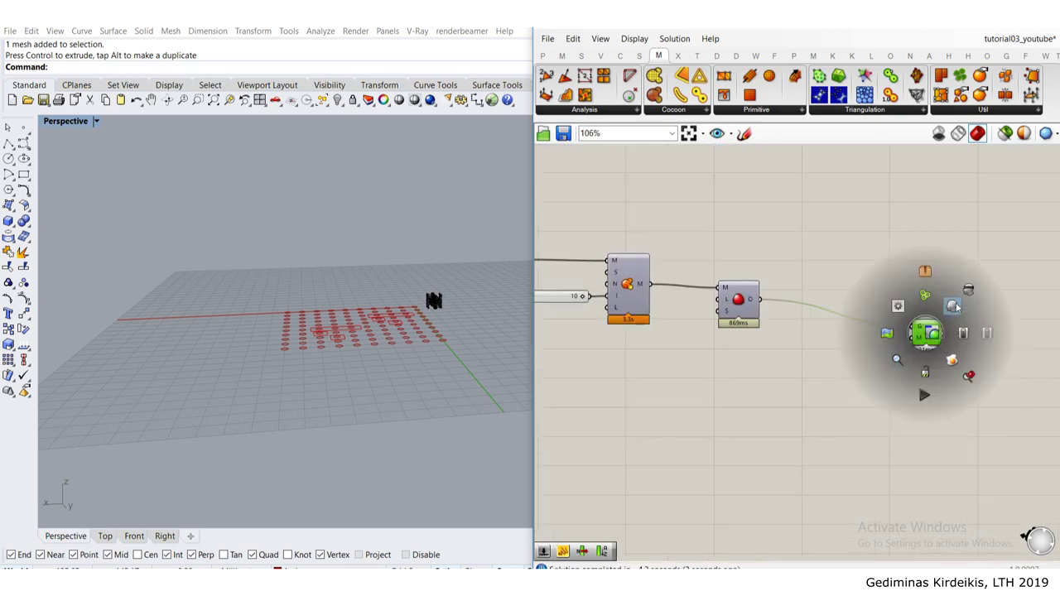
pyautogui.click(953, 306)
pyautogui.click(939, 277)
pyautogui.moveTo(386, 271); pyautogui.dragTo(417, 271, button='right')
pyautogui.scroll(6, 416, 273)
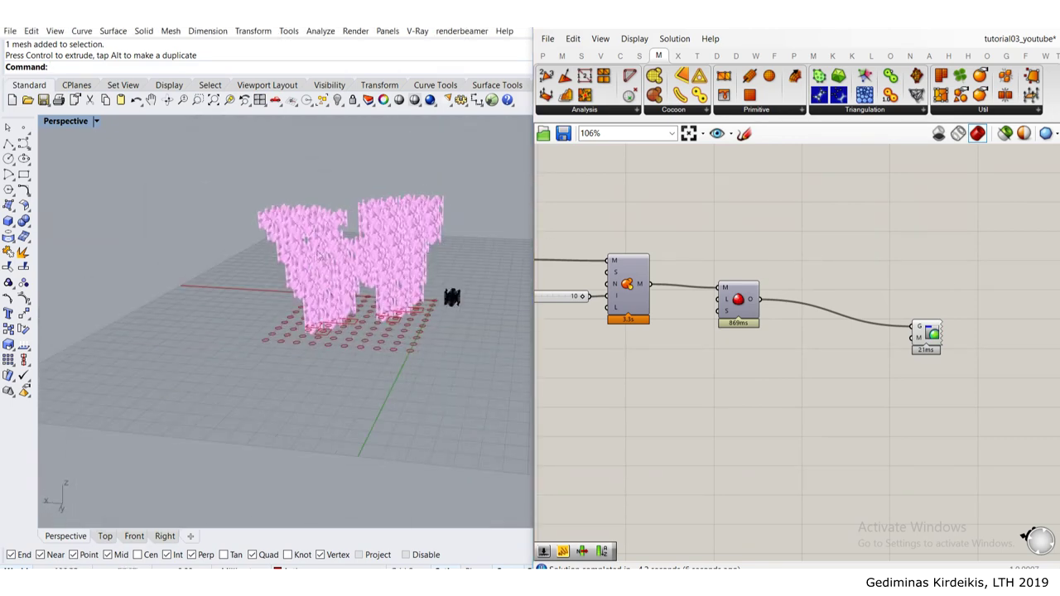
pyautogui.moveTo(497, 348)
pyautogui.mouseDown(button='right')
pyautogui.moveTo(480, 343)
pyautogui.moveTo(493, 345)
pyautogui.moveTo(521, 300)
pyautogui.moveTo(483, 314)
pyautogui.moveTo(446, 261)
pyautogui.moveTo(473, 339)
pyautogui.moveTo(504, 342)
pyautogui.moveTo(511, 319)
pyautogui.moveTo(499, 338)
pyautogui.mouseUp(button='right')
pyautogui.moveTo(322, 289); pyautogui.dragTo(340, 280, button='right')
# Step: Move the lower Custom Preview component directly beside the component that feeds it
pyautogui.moveTo(743, 325); pyautogui.dragTo(752, 326, button='right')
pyautogui.moveTo(936, 338); pyautogui.dragTo(811, 310)
pyautogui.click(787, 347)
# Step: Set the xy amount slider in the Create grid group to 7
pyautogui.moveTo(638, 376); pyautogui.dragTo(771, 331, button='right')
pyautogui.moveTo(495, 339)
pyautogui.mouseDown(button='right')
pyautogui.moveTo(511, 307)
pyautogui.moveTo(504, 345)
pyautogui.moveTo(471, 346)
pyautogui.moveTo(494, 340)
pyautogui.mouseUp(button='right')
pyautogui.scroll(-10, 591, 337)
pyautogui.scroll(3, 694, 246)
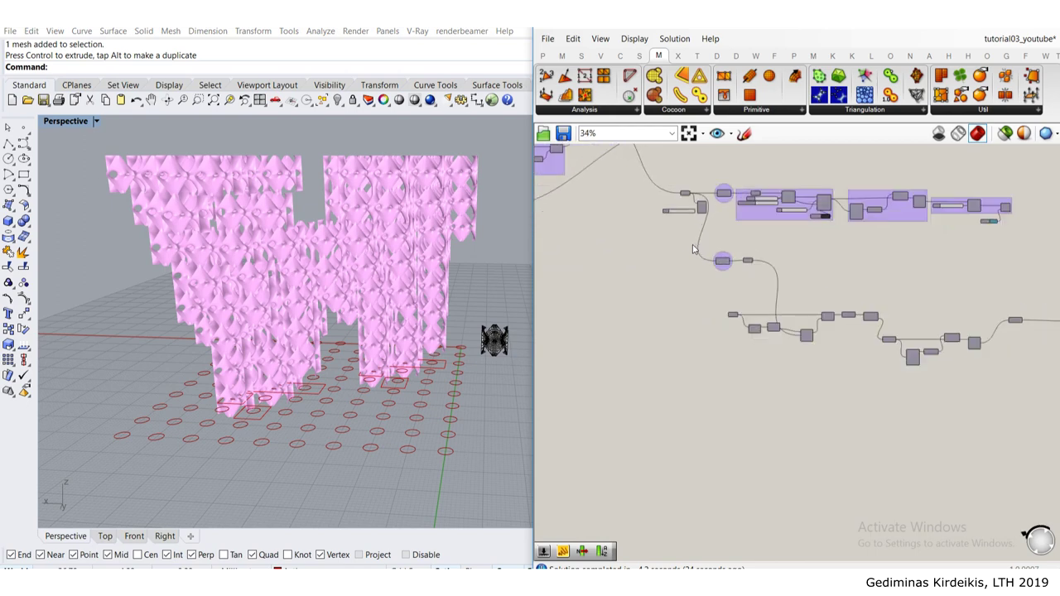
pyautogui.scroll(-4, 693, 246)
pyautogui.moveTo(596, 258); pyautogui.dragTo(782, 286, button='right')
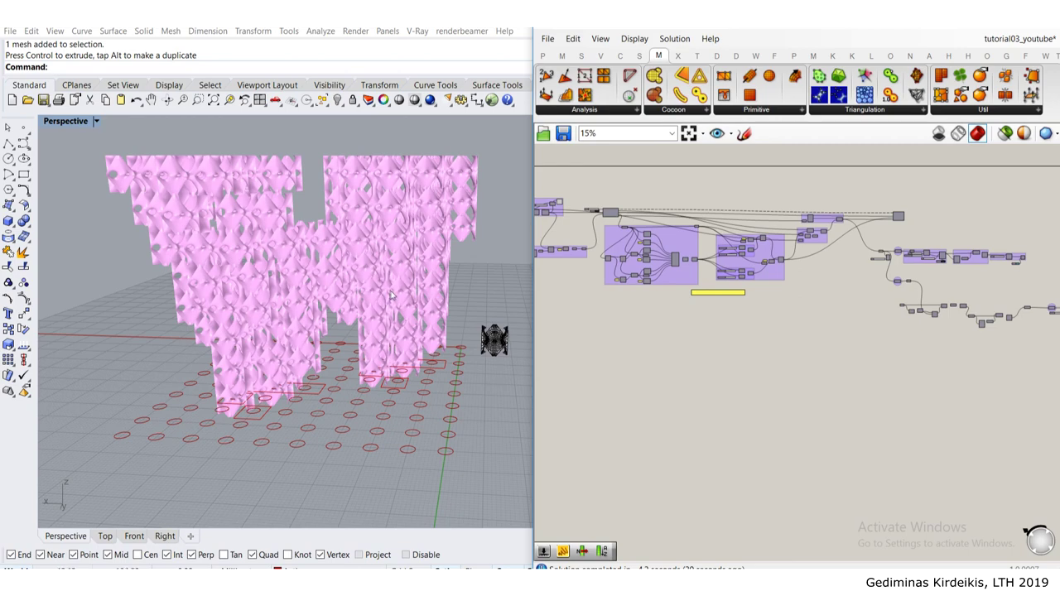
pyautogui.moveTo(656, 299); pyautogui.dragTo(864, 352, button='right')
pyautogui.scroll(10, 753, 246)
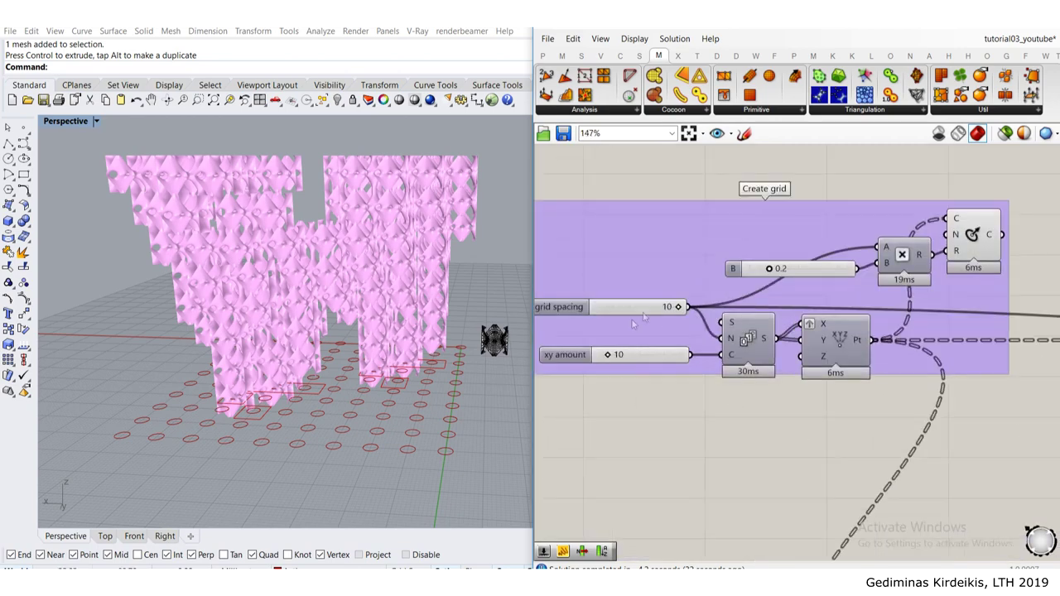
pyautogui.scroll(3, 726, 288)
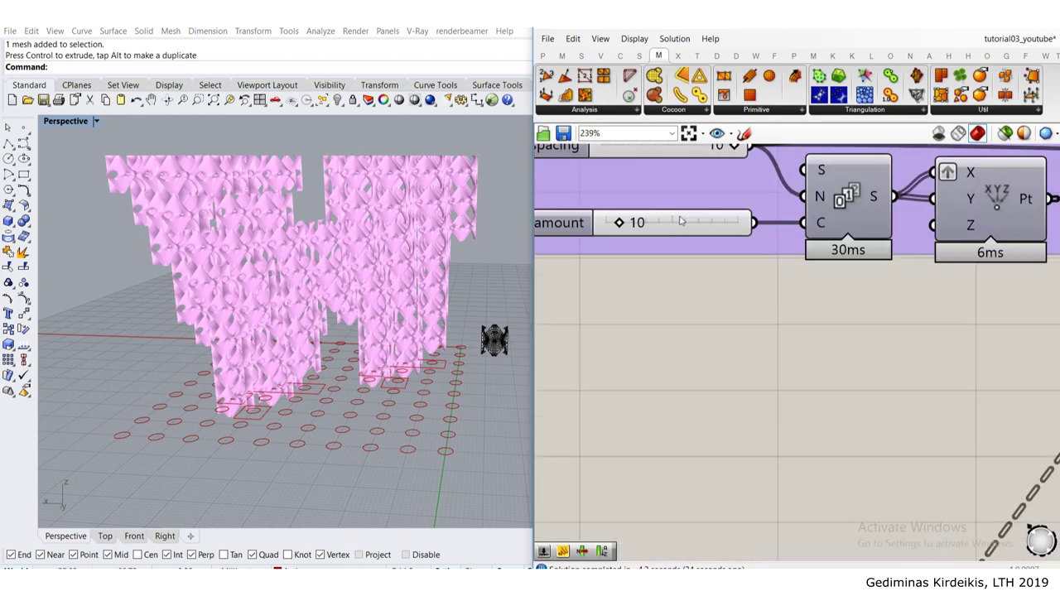
pyautogui.doubleClick(720, 274)
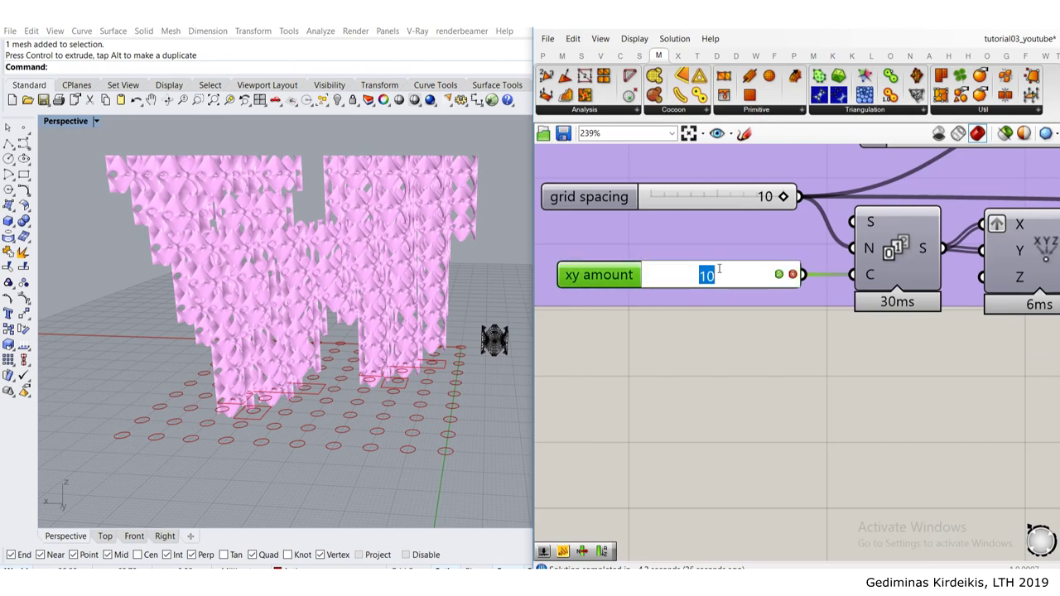
pyautogui.press('Return')
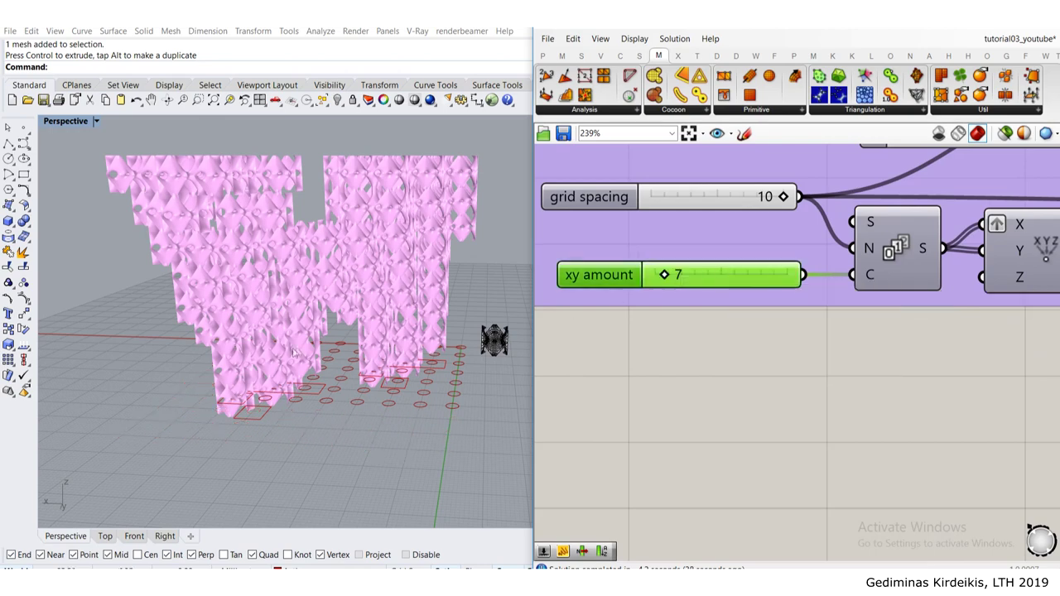
# Step: Move the three outlying rectangular curves in the Rhino viewport onto the reduced circle grid
pyautogui.moveTo(293, 350); pyautogui.dragTo(250, 398, button='right')
pyautogui.moveTo(223, 341); pyautogui.dragTo(227, 324, button='right')
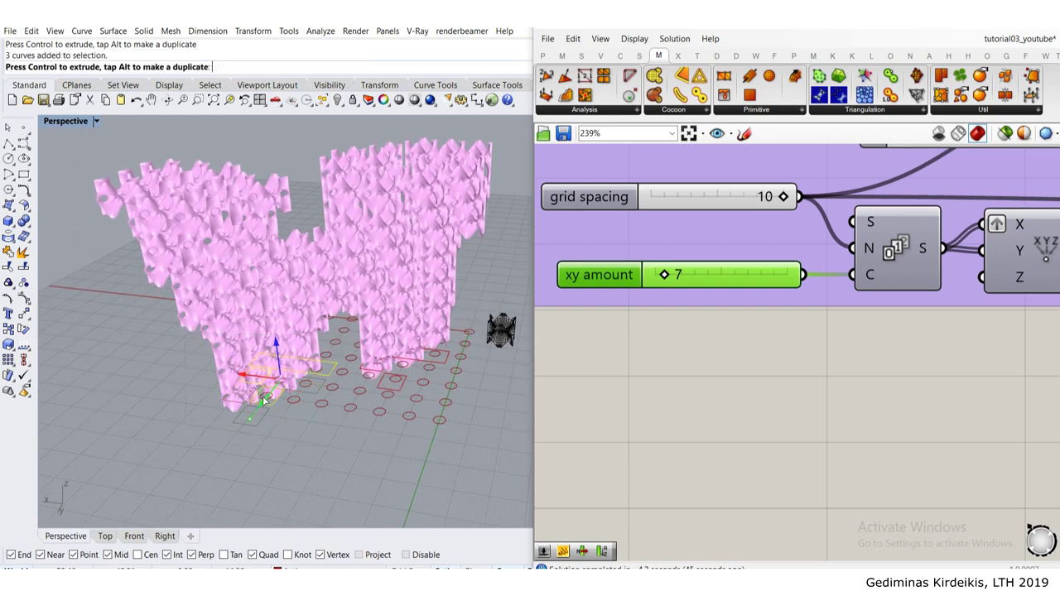
pyautogui.moveTo(343, 435); pyautogui.dragTo(310, 406, button='right')
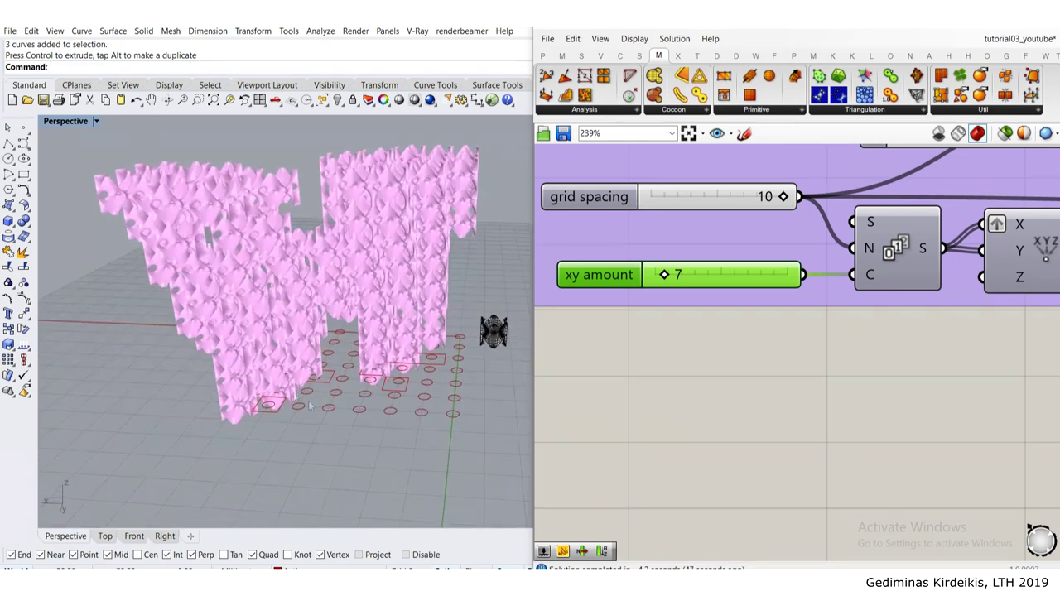
# Step: Trigger the Button on the geometry pipeline's Toggle input to refresh the referenced curves
pyautogui.scroll(-10, 733, 369)
pyautogui.moveTo(733, 370); pyautogui.dragTo(650, 259, button='right')
pyautogui.scroll(4, 720, 315)
pyautogui.moveTo(720, 315); pyautogui.dragTo(812, 275, button='right')
pyautogui.scroll(4, 634, 298)
pyautogui.scroll(3, 635, 298)
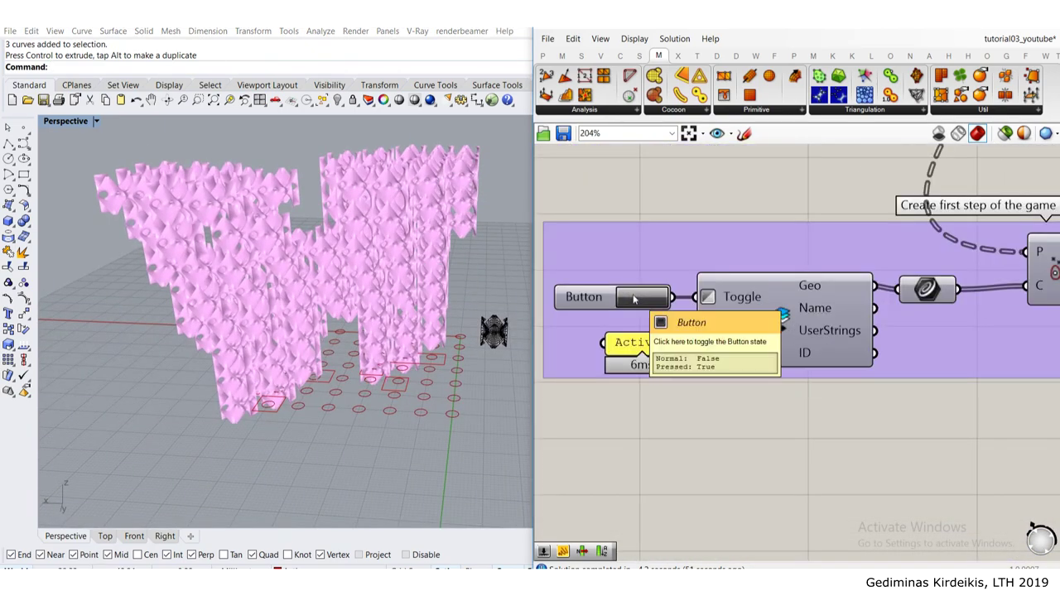
pyautogui.scroll(-8, 634, 299)
# Step: Turn on the preview of the Point parameter that feeds both Data Dams
pyautogui.scroll(6, 627, 272)
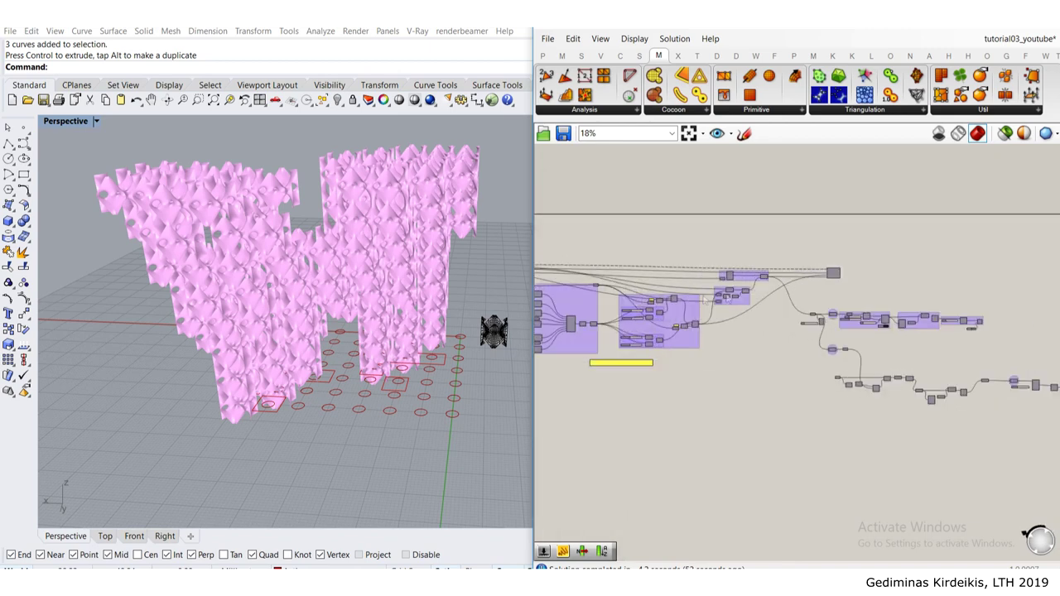
pyautogui.middleClick(779, 310)
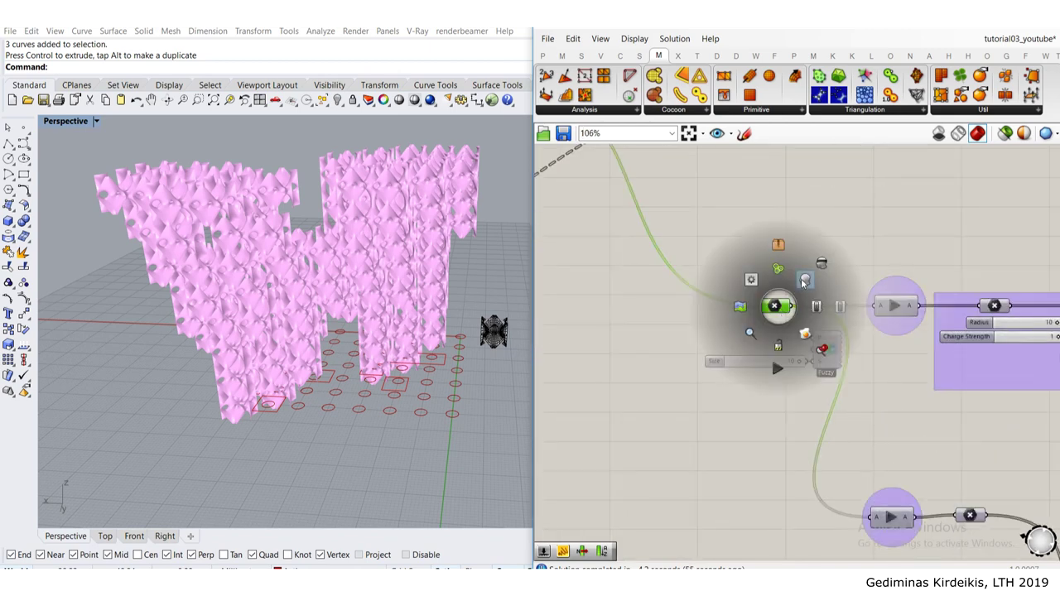
pyautogui.click(802, 260)
pyautogui.scroll(-4, 706, 275)
pyautogui.scroll(4, 760, 289)
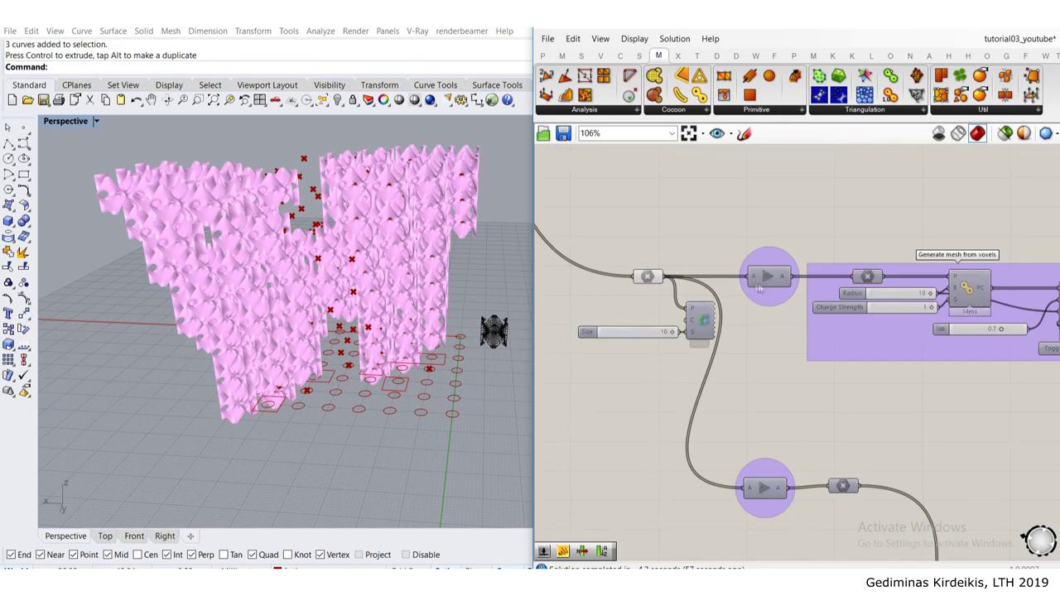
# Step: Hide the Point parameter's preview and release the points through the upper Data Dam
pyautogui.click(646, 279)
pyautogui.middleClick(647, 278)
pyautogui.click(688, 237)
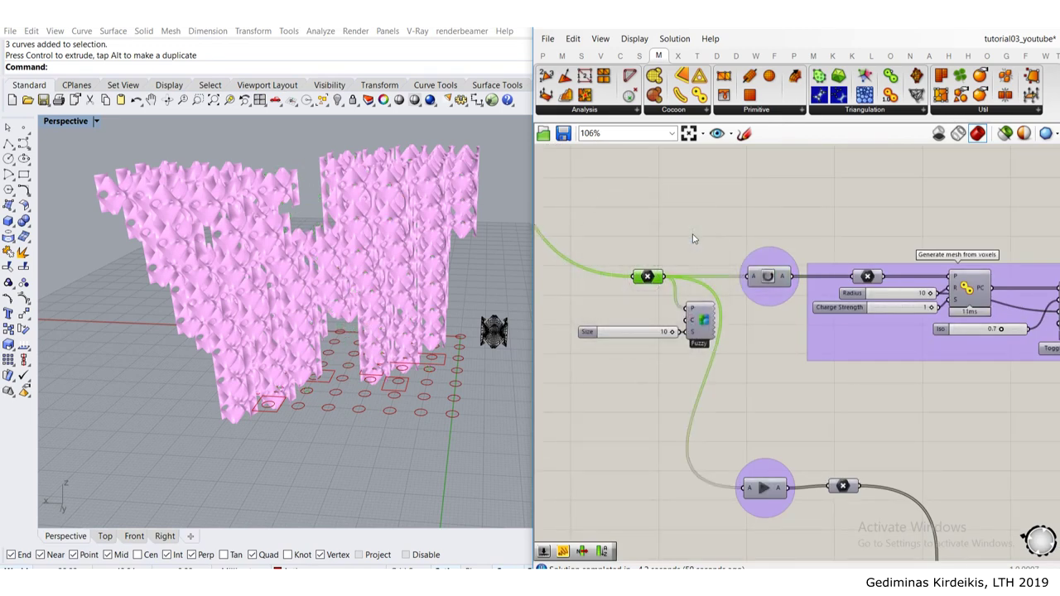
pyautogui.scroll(-5, 704, 250)
# Step: Turn on the Custom Preview following the Smooth result group
pyautogui.scroll(4, 762, 263)
pyautogui.scroll(2, 762, 263)
pyautogui.middleClick(793, 237)
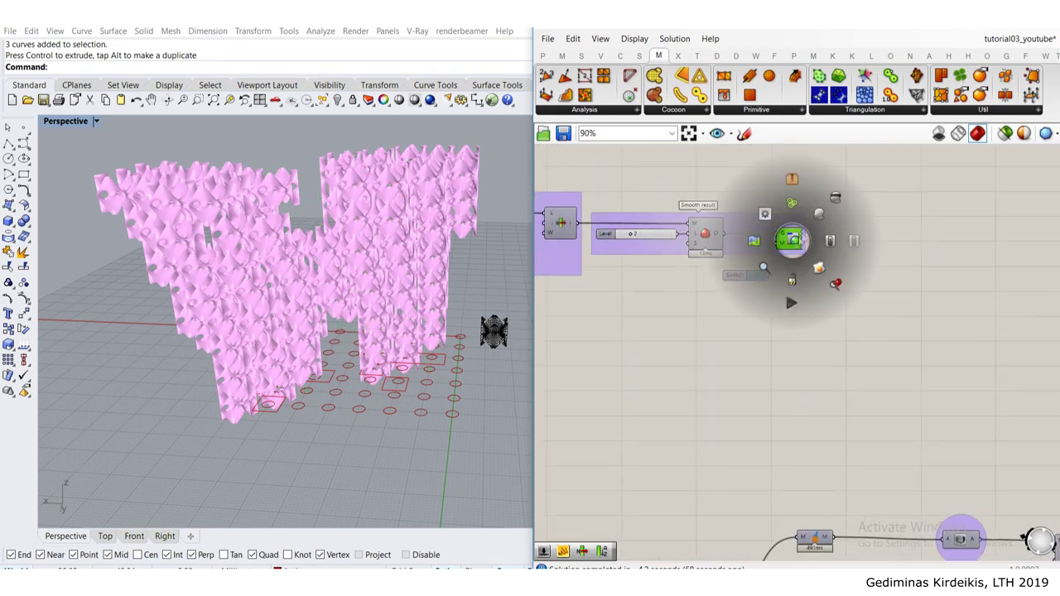
pyautogui.click(819, 216)
pyautogui.click(818, 356)
# Step: Turn off the previews of the smoothing and Custom Preview components at the end of the lower chain
pyautogui.scroll(-4, 818, 356)
pyautogui.moveTo(892, 434); pyautogui.dragTo(789, 319, button='right')
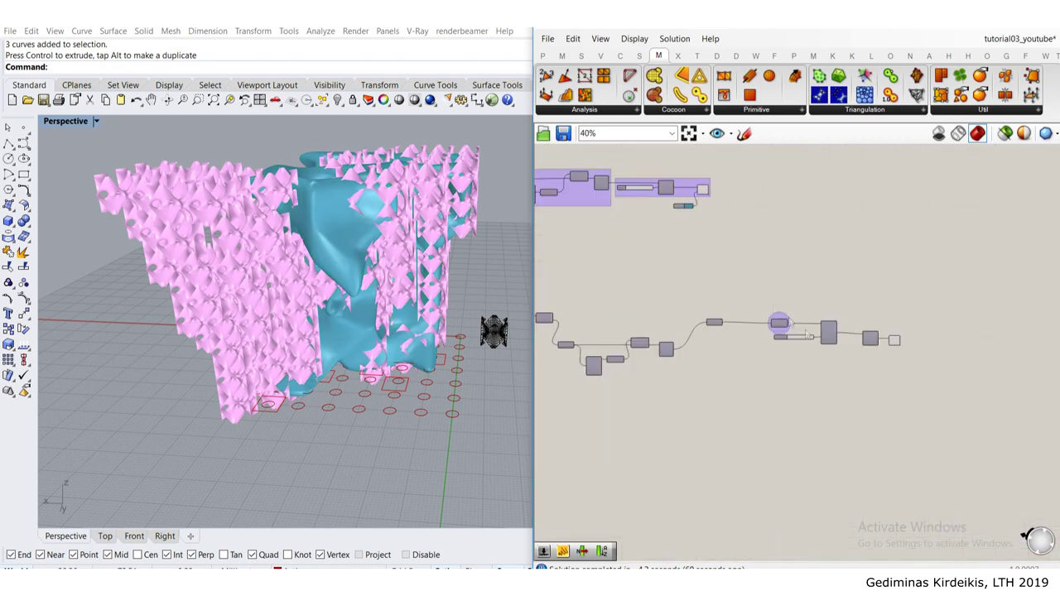
pyautogui.moveTo(901, 357); pyautogui.dragTo(872, 320)
pyautogui.middleClick(903, 337)
pyautogui.click(946, 294)
pyautogui.click(936, 293)
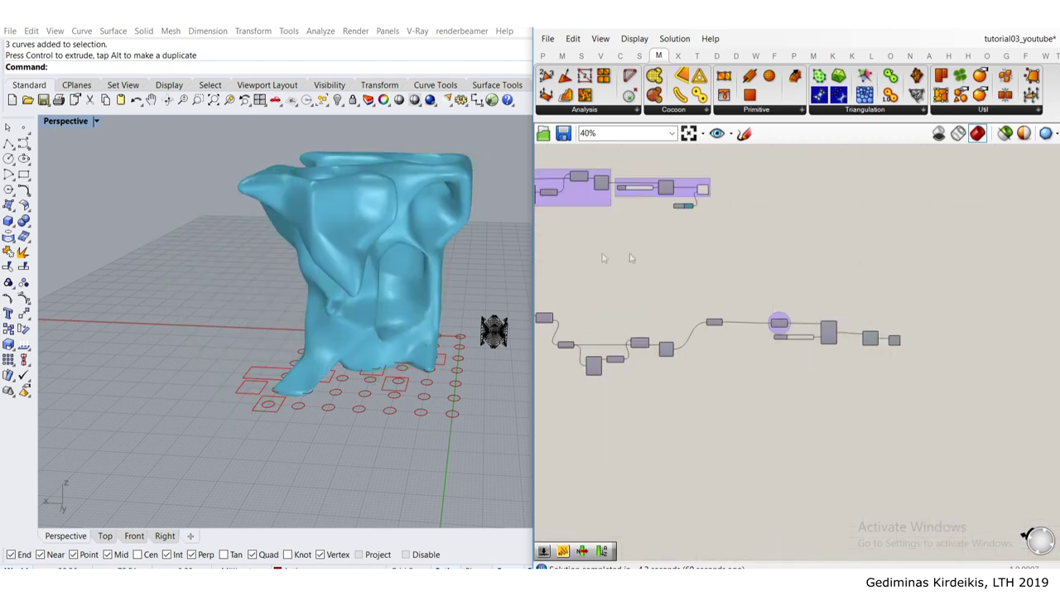
# Step: Examine the smoothed mesh in the viewport and the upper Generate mesh from voxels and Get largest mesh groups
pyautogui.moveTo(413, 274); pyautogui.dragTo(850, 257, button='right')
pyautogui.scroll(1, 684, 204)
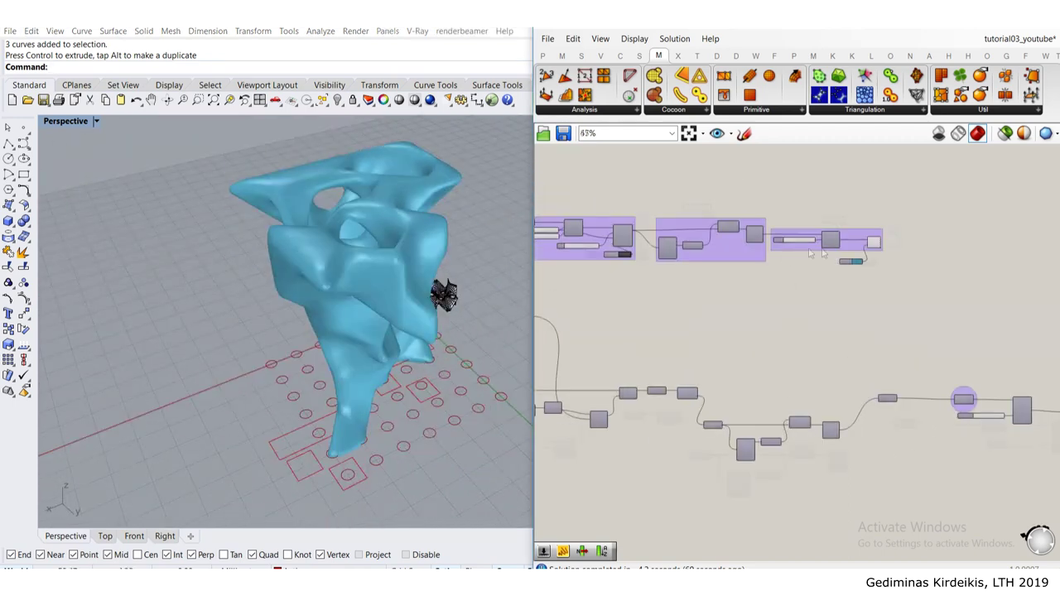
pyautogui.scroll(4, 816, 253)
pyautogui.scroll(-3, 720, 272)
pyautogui.moveTo(720, 272); pyautogui.dragTo(862, 276, button='right')
pyautogui.scroll(3, 779, 253)
pyautogui.scroll(-4, 986, 267)
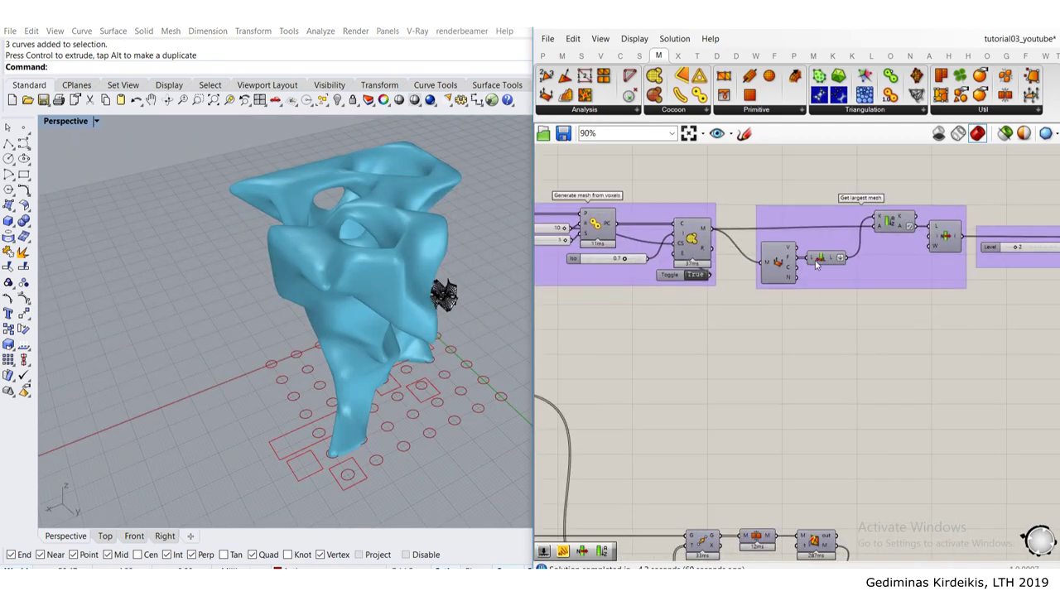
# Step: Turn off the Custom Preview following the Smooth result group
pyautogui.moveTo(986, 266); pyautogui.dragTo(730, 284, button='right')
pyautogui.scroll(3, 870, 269)
pyautogui.click(826, 256)
pyautogui.middleClick(826, 254)
pyautogui.click(869, 212)
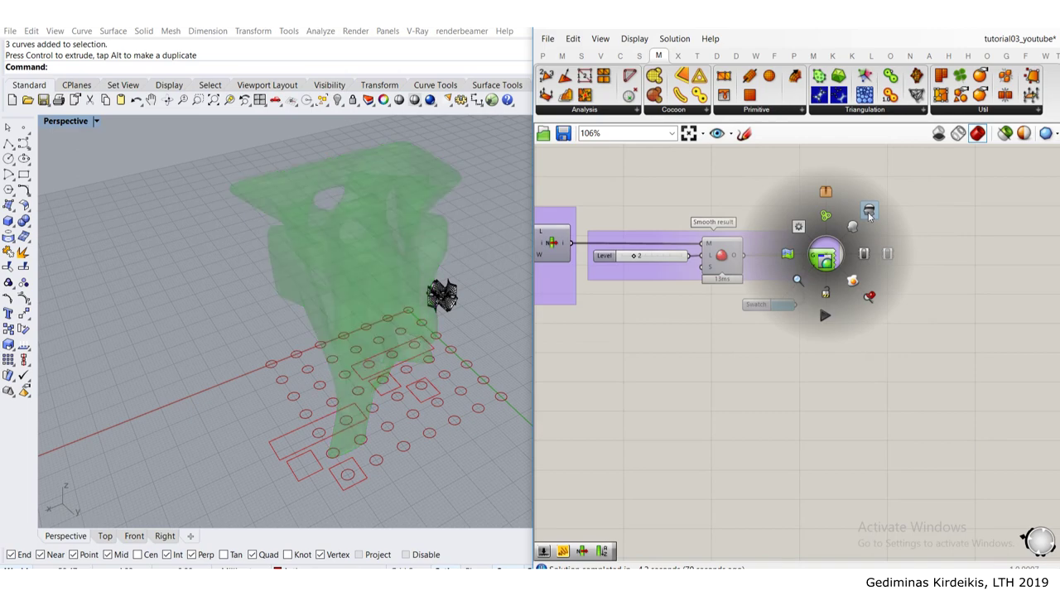
# Step: Turn on the preview of the mesh component between List Item and the lower chain's Data Dam, and inspect its mesh from the side
pyautogui.scroll(-4, 883, 332)
pyautogui.moveTo(588, 388); pyautogui.dragTo(755, 306, button='right')
pyautogui.scroll(4, 723, 290)
pyautogui.scroll(3, 731, 296)
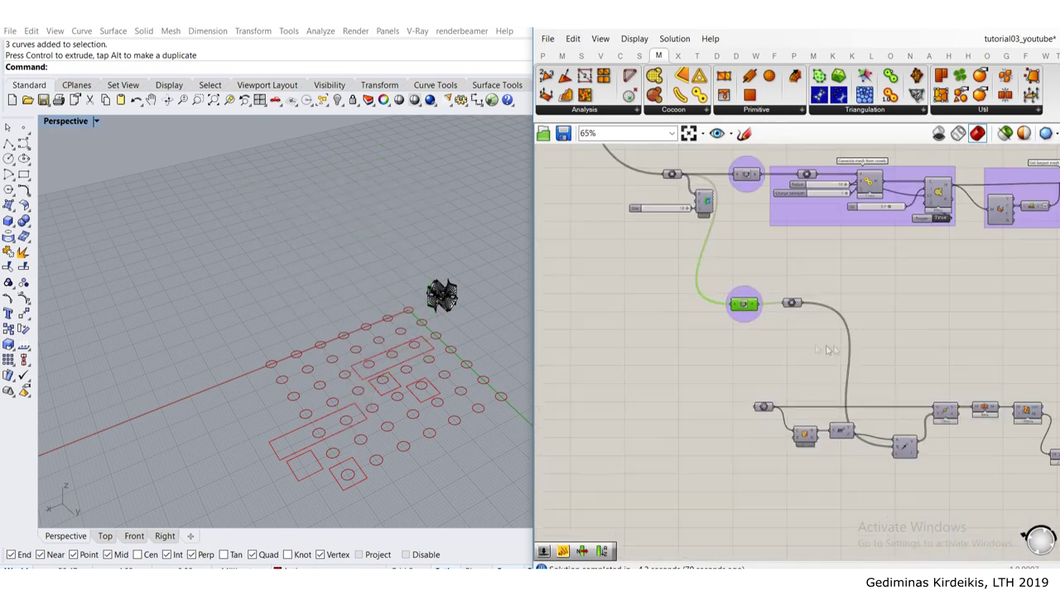
pyautogui.moveTo(828, 349); pyautogui.dragTo(575, 251, button='right')
pyautogui.scroll(-4, 575, 251)
pyautogui.scroll(6, 806, 299)
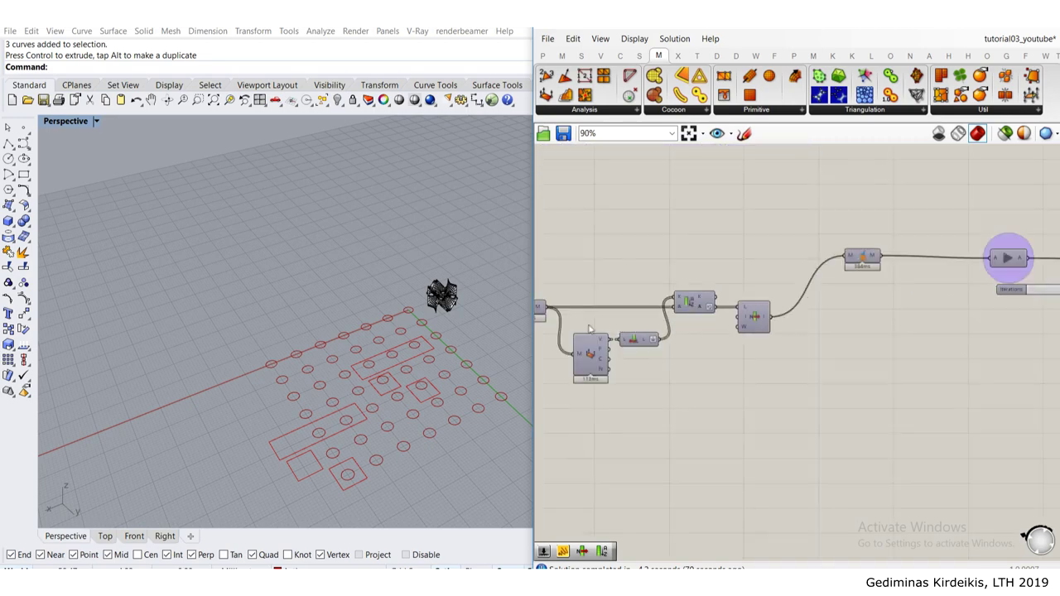
pyautogui.moveTo(926, 304); pyautogui.dragTo(755, 293, button='right')
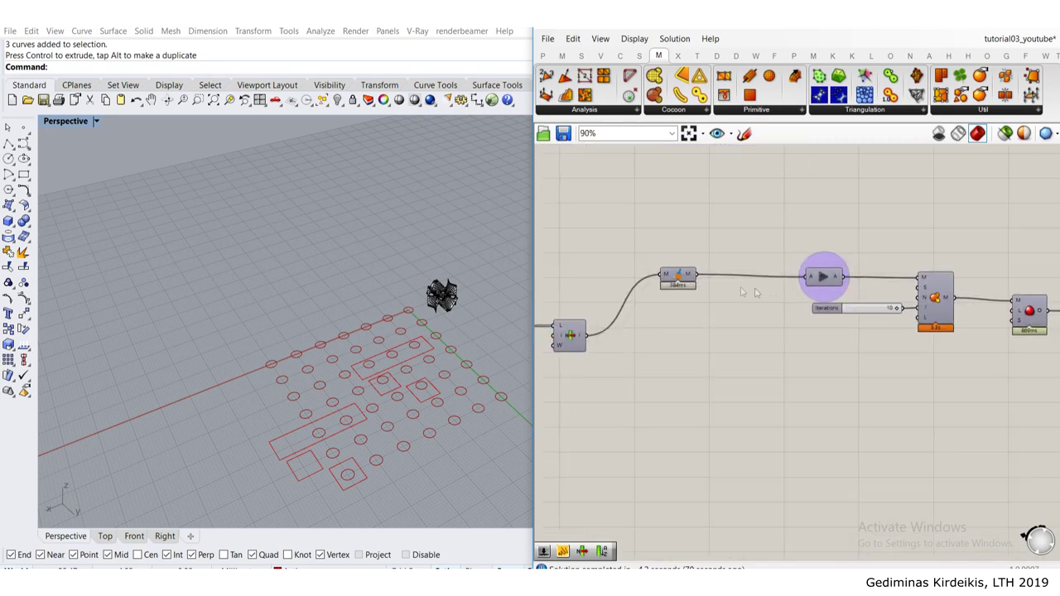
pyautogui.middleClick(681, 277)
pyautogui.click(708, 247)
pyautogui.click(630, 257)
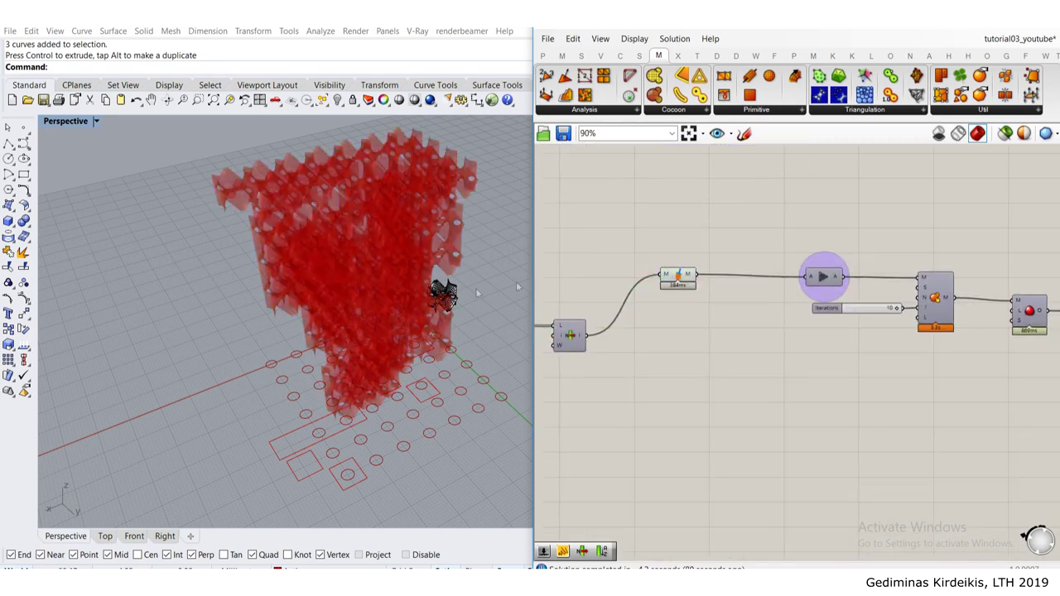
pyautogui.moveTo(430, 308); pyautogui.dragTo(507, 352, button='right')
pyautogui.moveTo(297, 243); pyautogui.dragTo(264, 256, button='right')
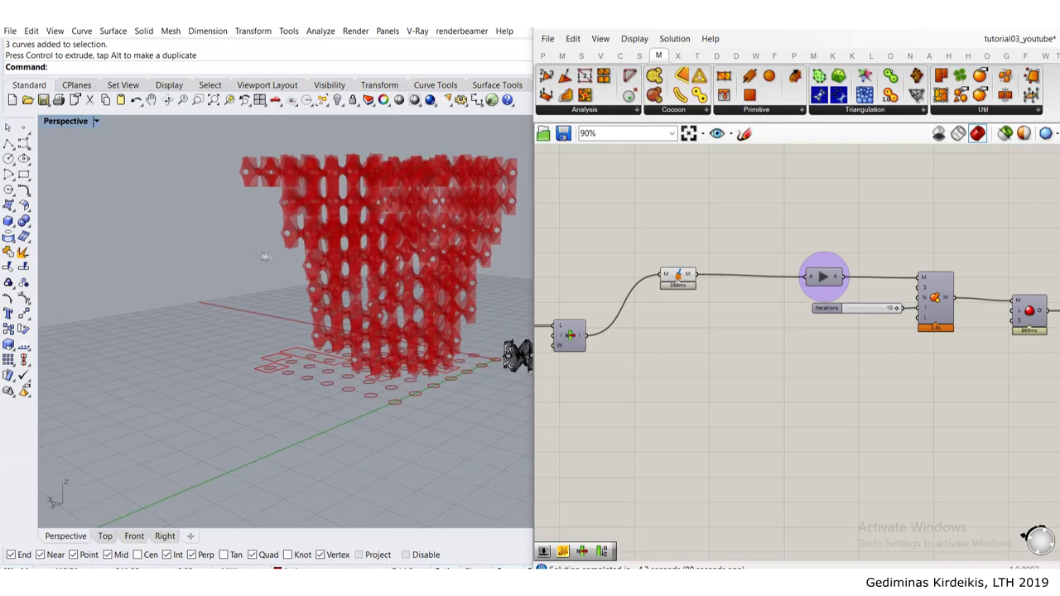
# Step: Release the held mesh data through the Data Dam into the lower chain's mesh smoothing component
pyautogui.scroll(-3, 667, 280)
pyautogui.scroll(5, 667, 280)
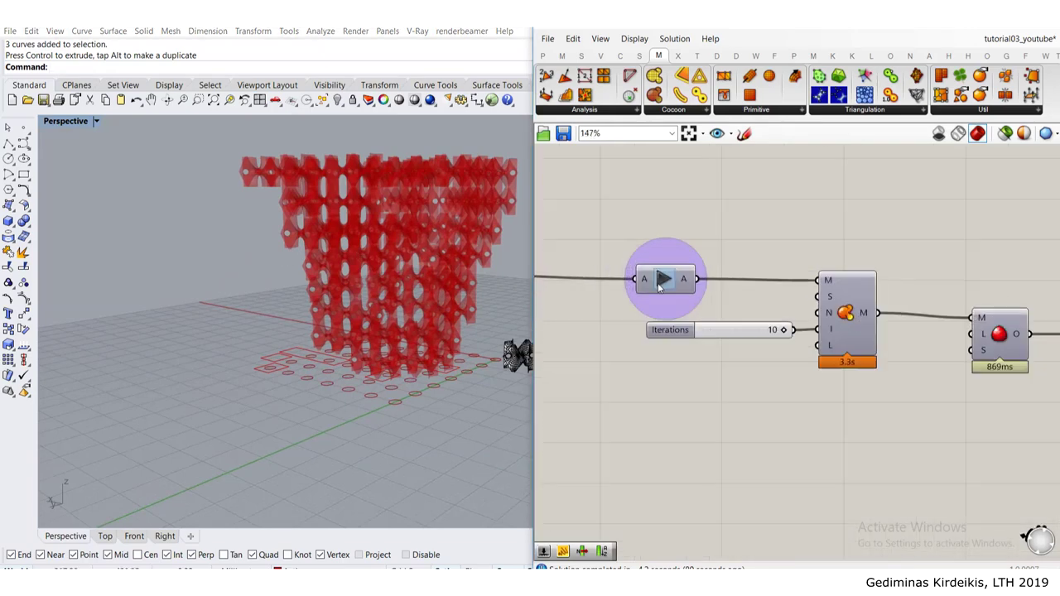
pyautogui.click(660, 282)
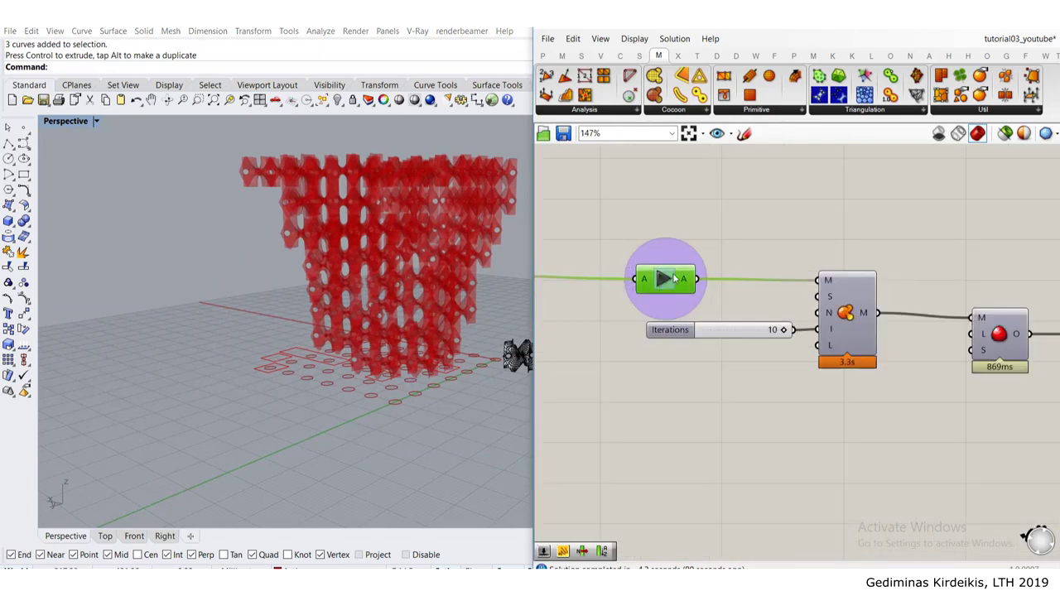
pyautogui.scroll(-4, 680, 292)
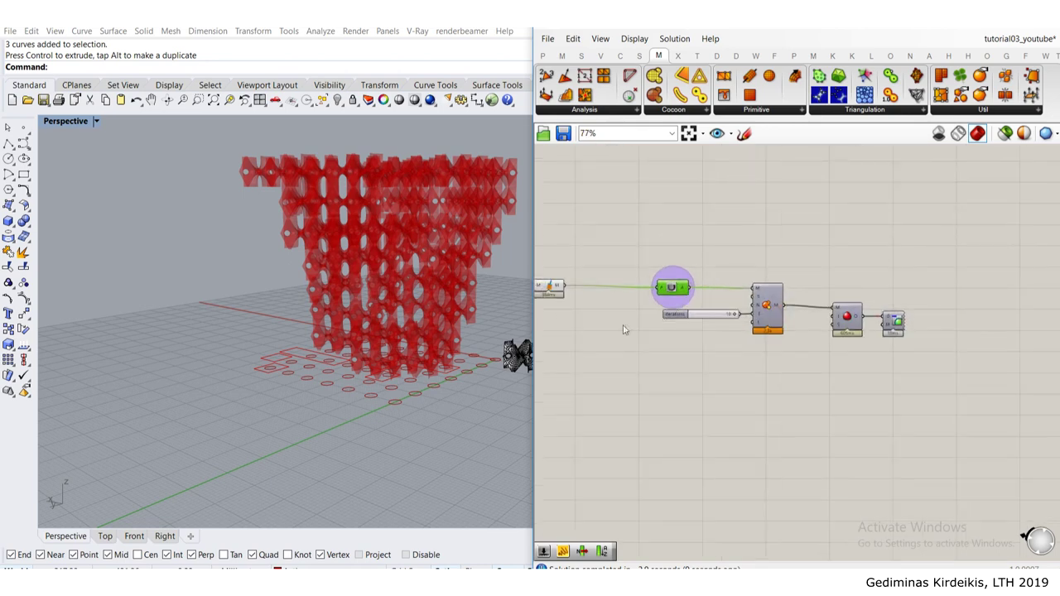
# Step: Turn off the preview of the mesh component that feeds the Data Dam
pyautogui.moveTo(627, 329); pyautogui.dragTo(699, 331, button='right')
pyautogui.scroll(2, 635, 299)
pyautogui.click(624, 290)
pyautogui.middleClick(620, 288)
pyautogui.click(663, 244)
pyautogui.click(734, 246)
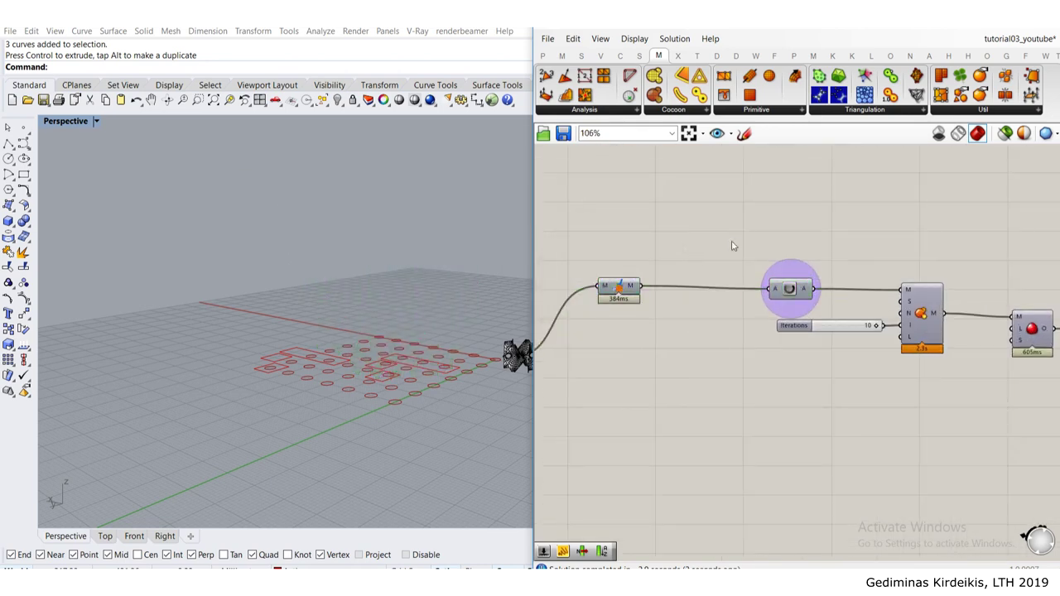
# Step: Turn on the Custom Preview at the end of the lower chain and inspect the smoothed mesh up close
pyautogui.scroll(-2, 788, 278)
pyautogui.moveTo(833, 296); pyautogui.dragTo(650, 283, button='right')
pyautogui.scroll(3, 807, 308)
pyautogui.middleClick(842, 298)
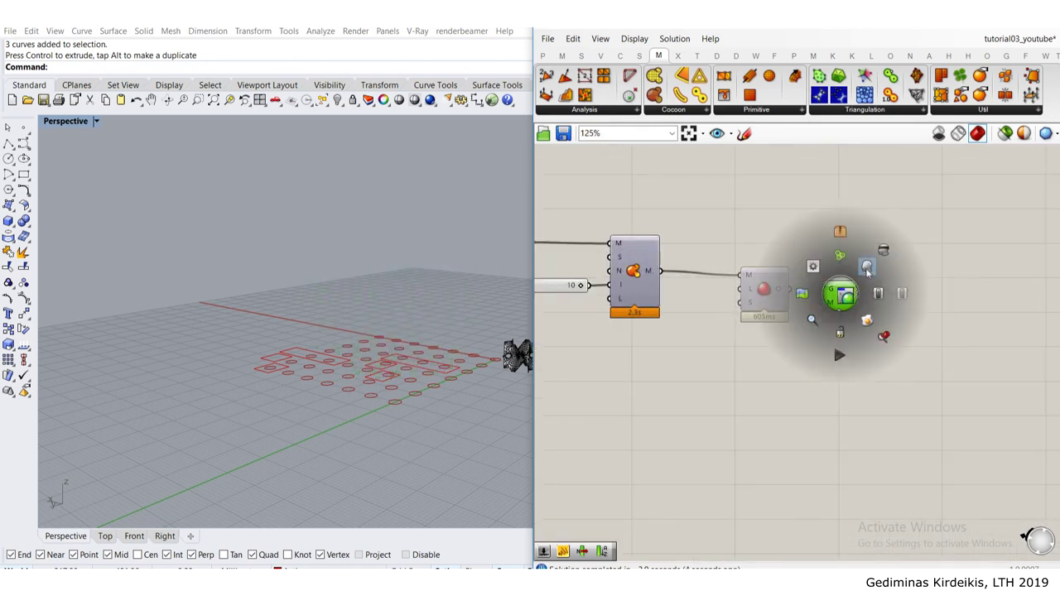
pyautogui.click(868, 268)
pyautogui.click(875, 257)
pyautogui.moveTo(338, 228); pyautogui.dragTo(355, 263, button='right')
pyautogui.scroll(5, 356, 197)
pyautogui.moveTo(356, 197); pyautogui.dragTo(280, 263, button='right')
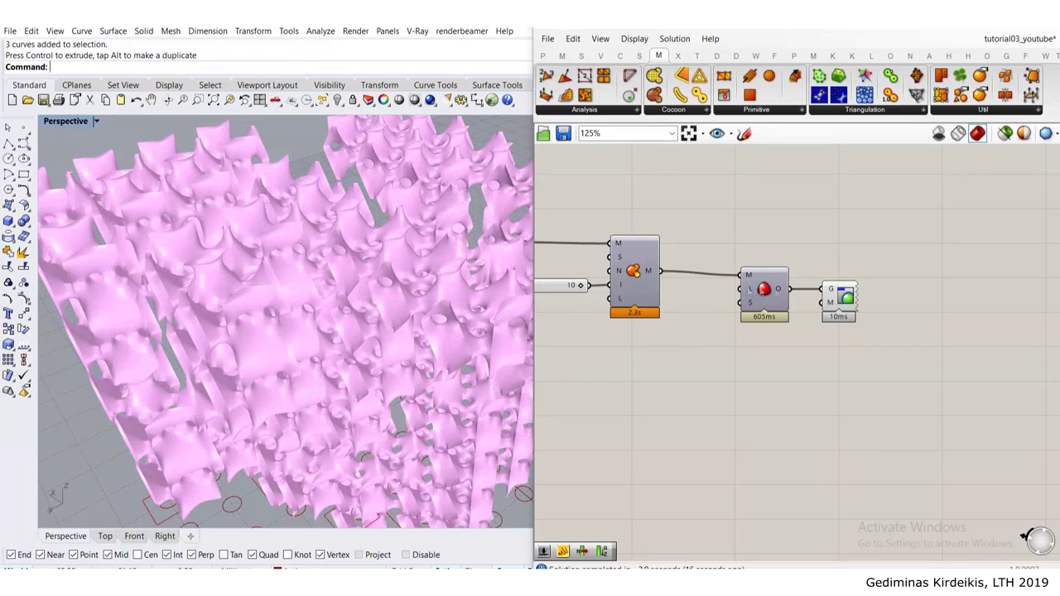
# Step: Move the subdivision component and its Custom Preview away from the mesh smoothing component to leave space between them
pyautogui.moveTo(747, 289); pyautogui.dragTo(738, 290)
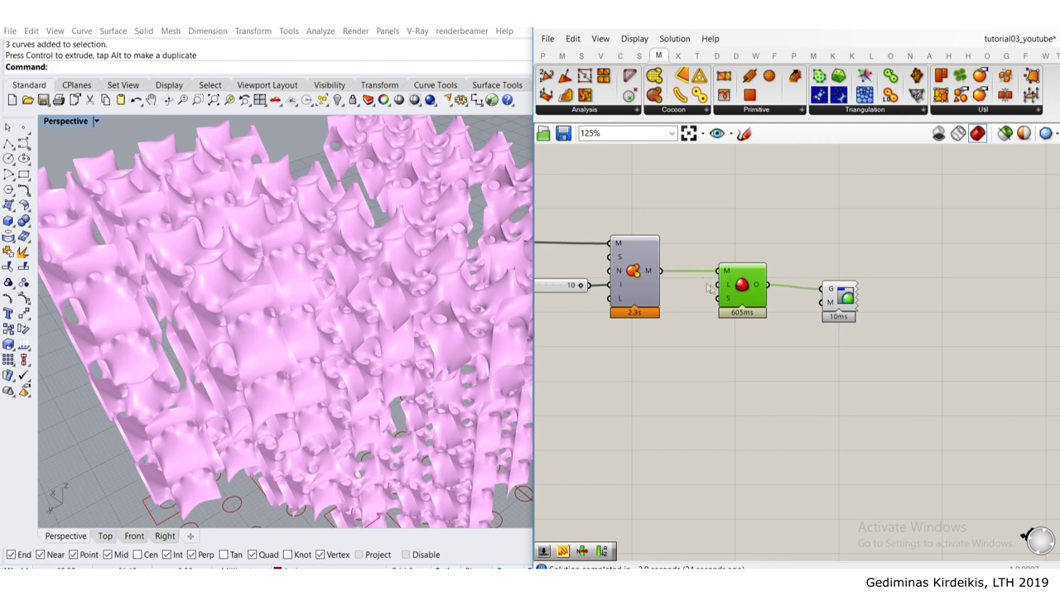
pyautogui.moveTo(743, 285); pyautogui.dragTo(742, 296)
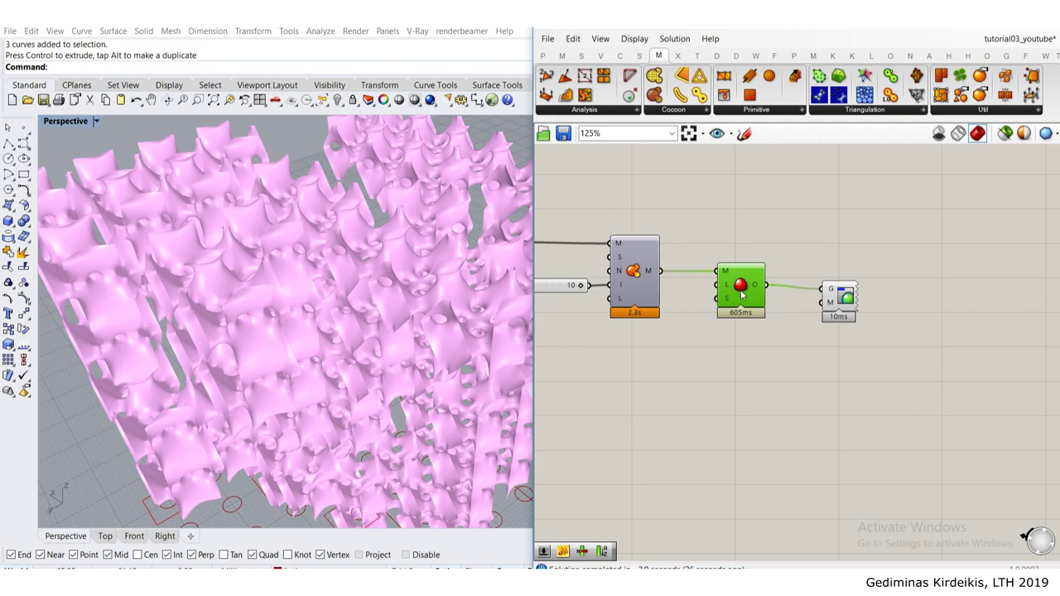
pyautogui.moveTo(843, 300); pyautogui.dragTo(821, 296)
pyautogui.moveTo(874, 330); pyautogui.dragTo(960, 286)
pyautogui.scroll(-3, 580, 241)
pyautogui.click(705, 319)
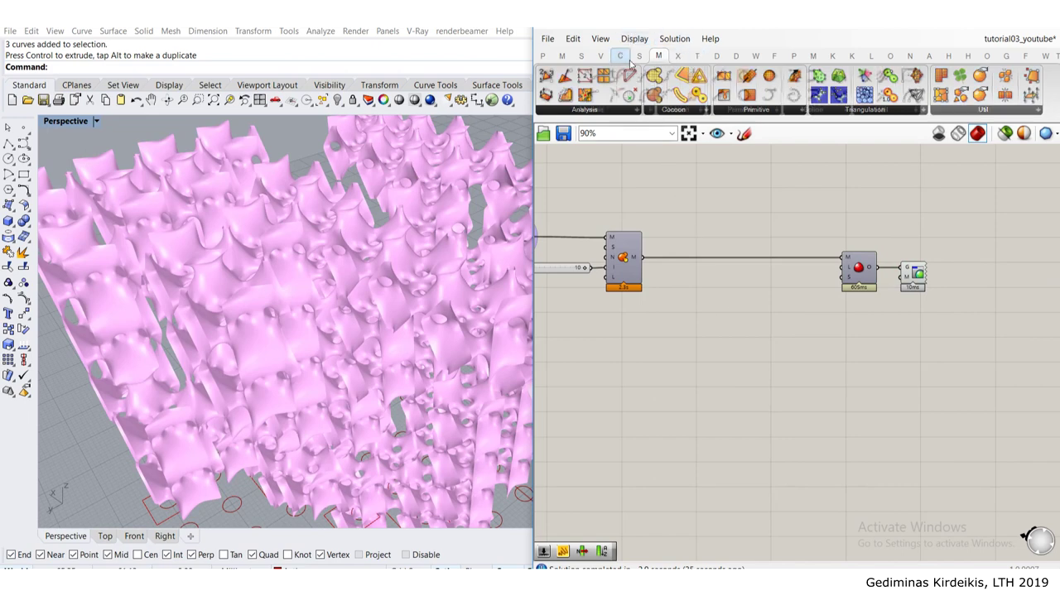
# Step: Add Weaverbird's Mesh Thicken below the smoothing component and feed it the smoothed mesh
pyautogui.click(756, 55)
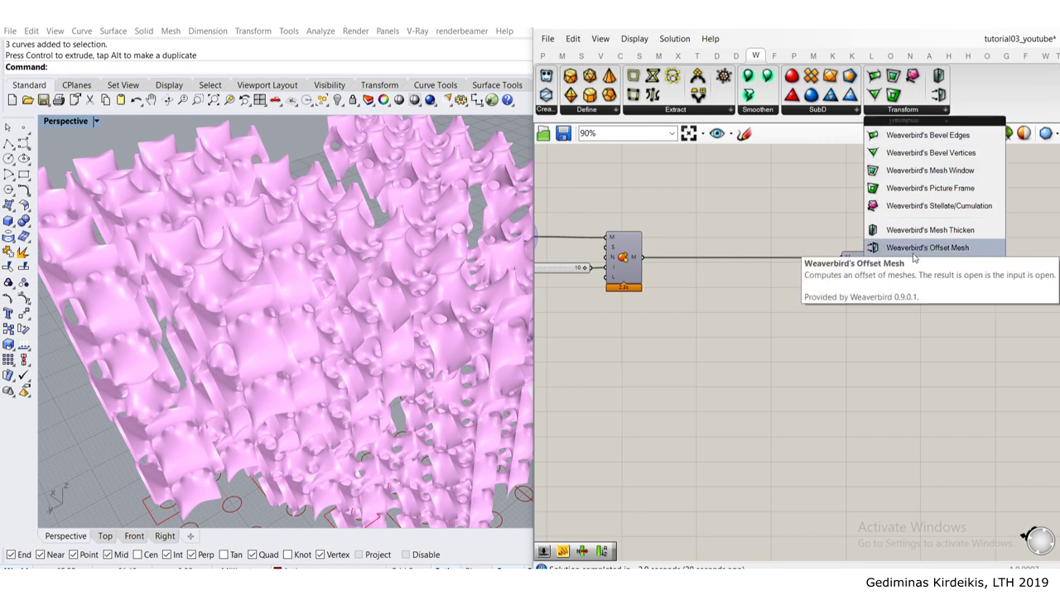
pyautogui.moveTo(917, 234); pyautogui.dragTo(700, 302)
pyautogui.scroll(3, 652, 284)
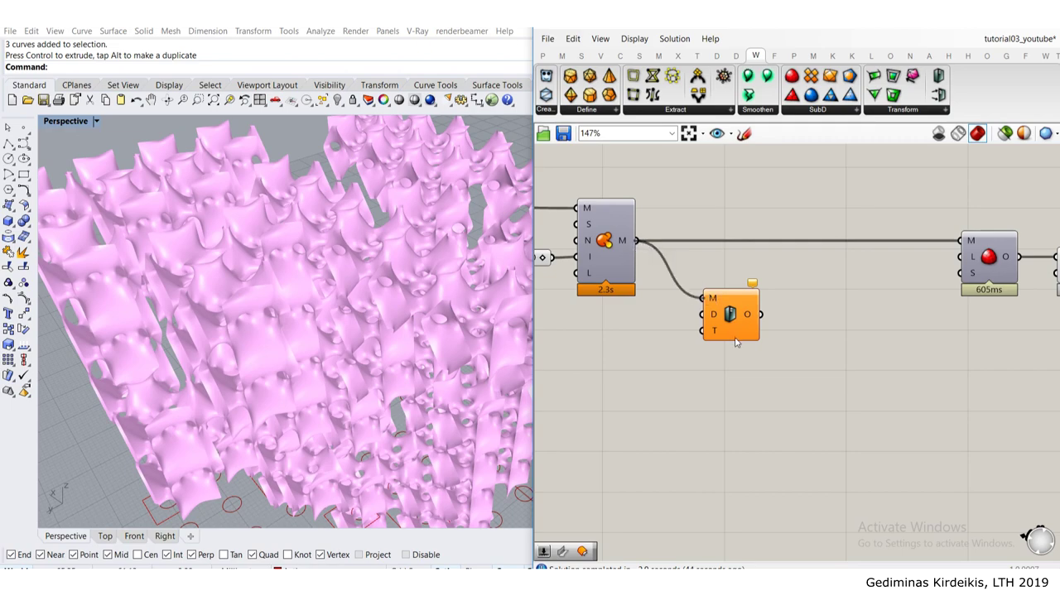
pyautogui.moveTo(736, 340); pyautogui.dragTo(741, 366)
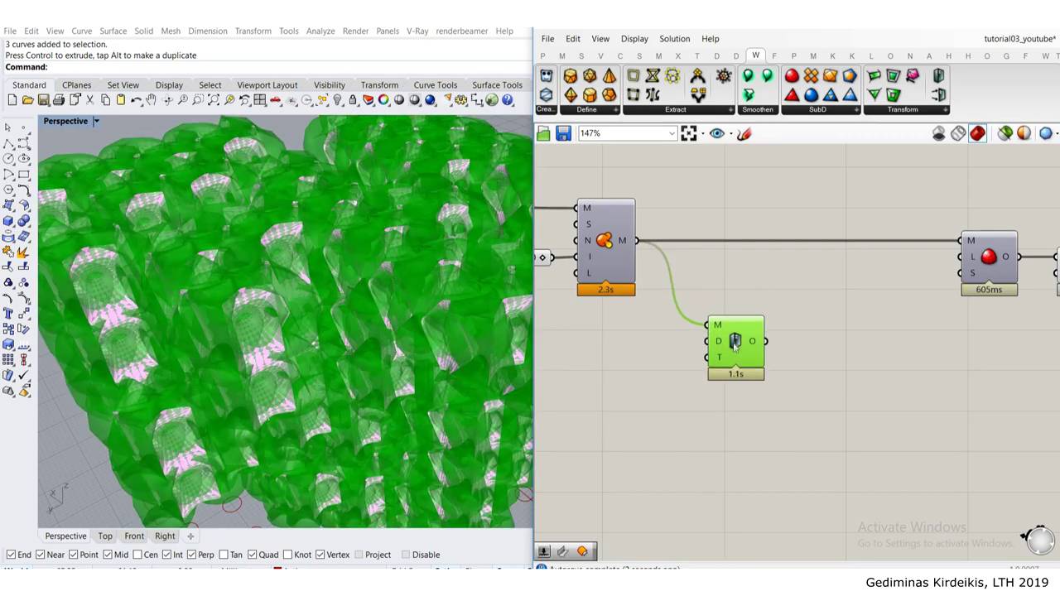
pyautogui.click(705, 303)
# Step: Create a number slider with the value 1.2 and connect it to Mesh Thicken's distance input
pyautogui.moveTo(641, 371); pyautogui.dragTo(689, 311, button='right')
pyautogui.doubleClick(671, 316)
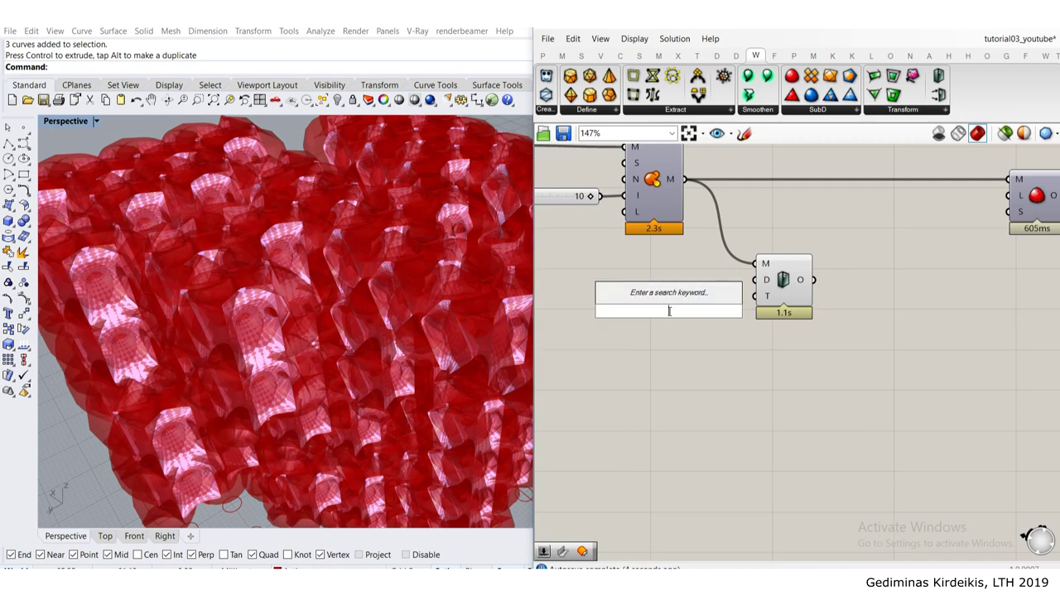
pyautogui.write('1')
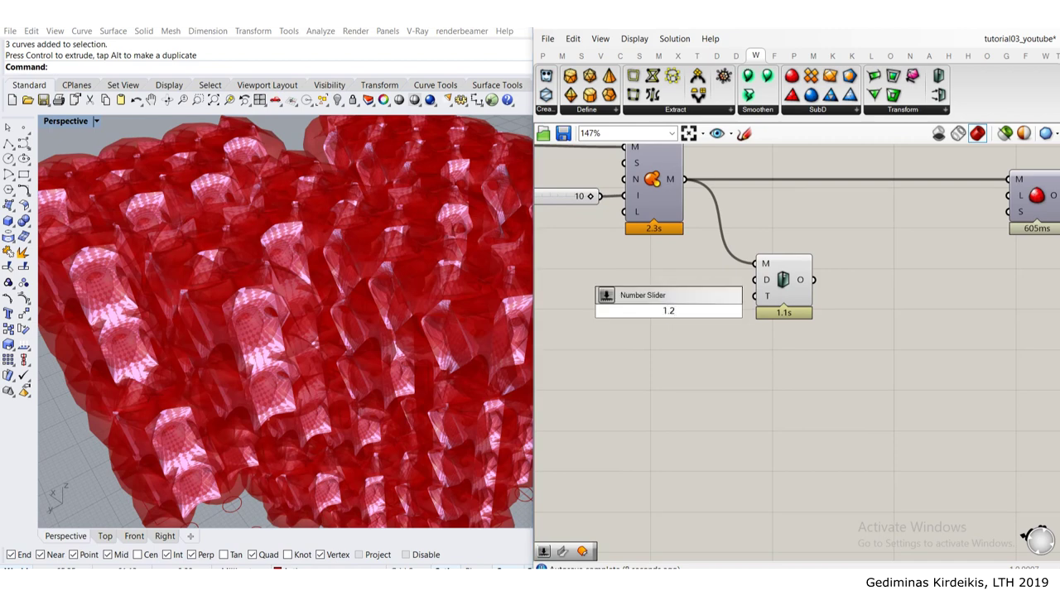
pyautogui.write('.2')
pyautogui.press('Return')
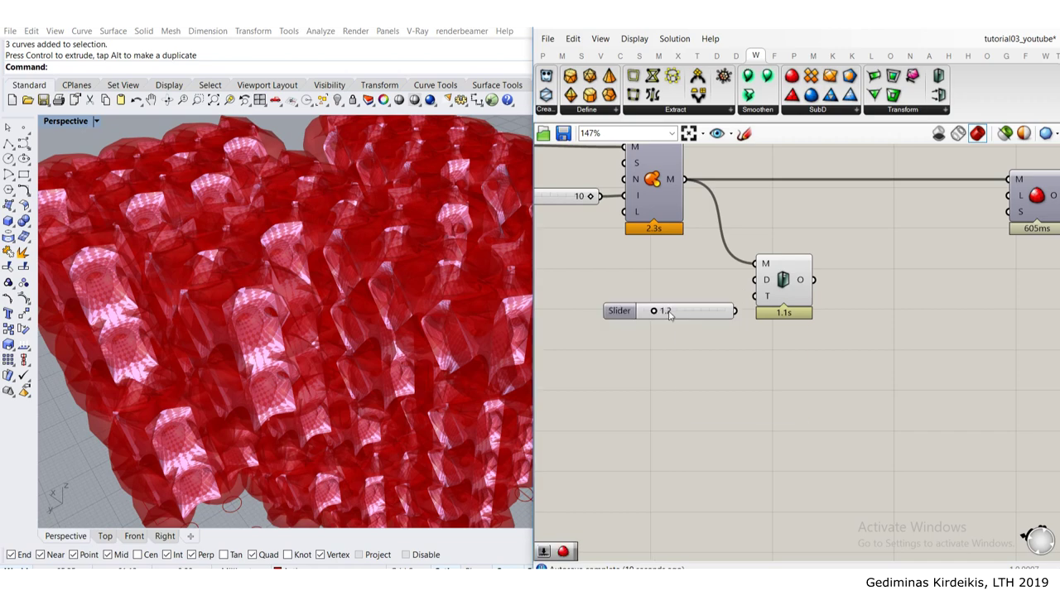
pyautogui.scroll(2, 717, 314)
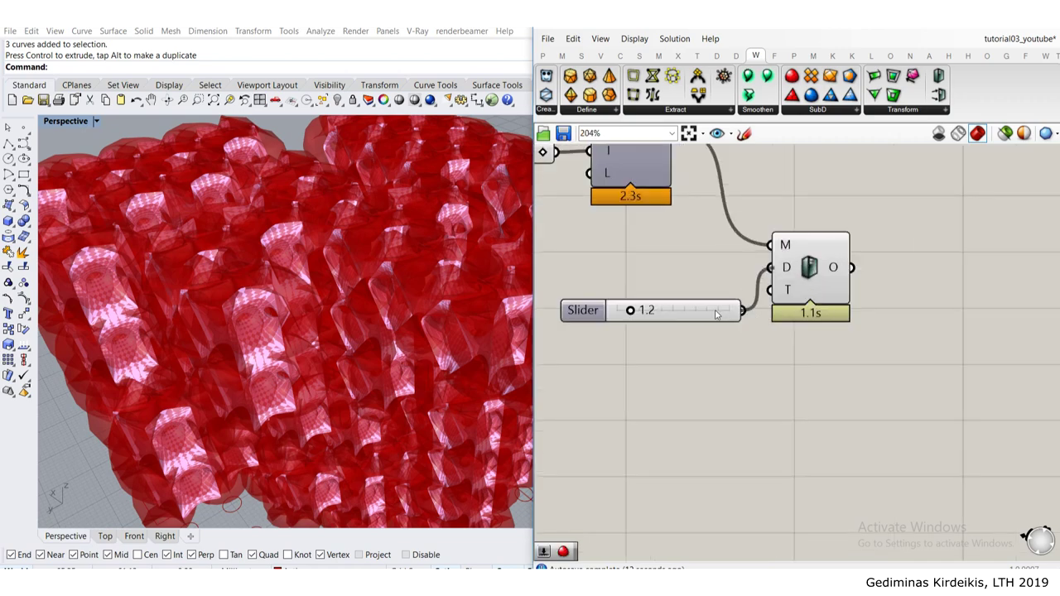
# Step: Replace the subdivision component's mesh input with the Mesh Thicken output, and turn off Mesh Thicken's preview
pyautogui.moveTo(718, 314); pyautogui.dragTo(900, 212)
pyautogui.scroll(-3, 580, 315)
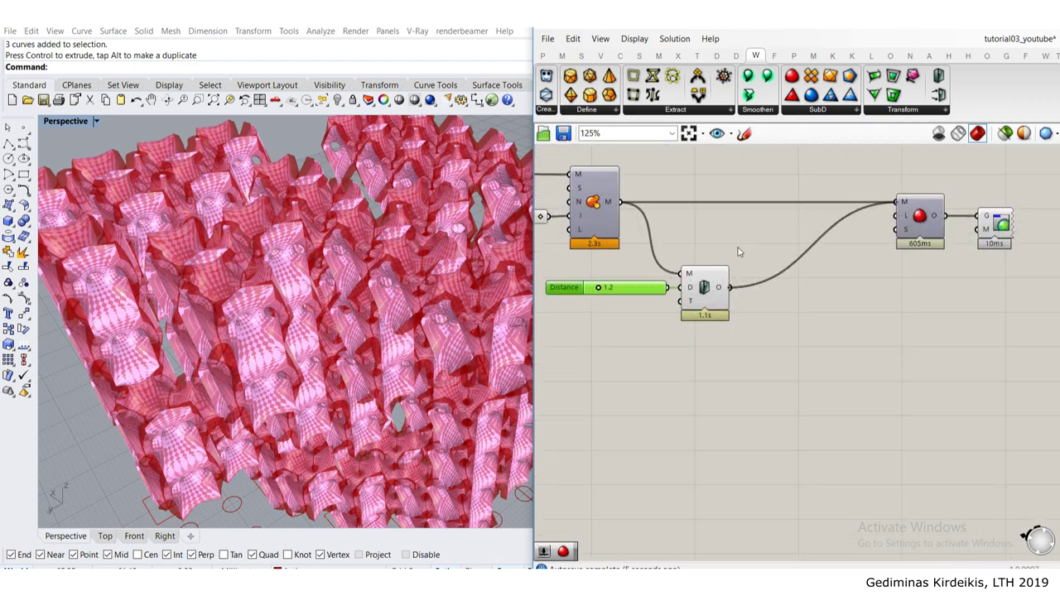
pyautogui.click(718, 290)
pyautogui.middleClick(723, 287)
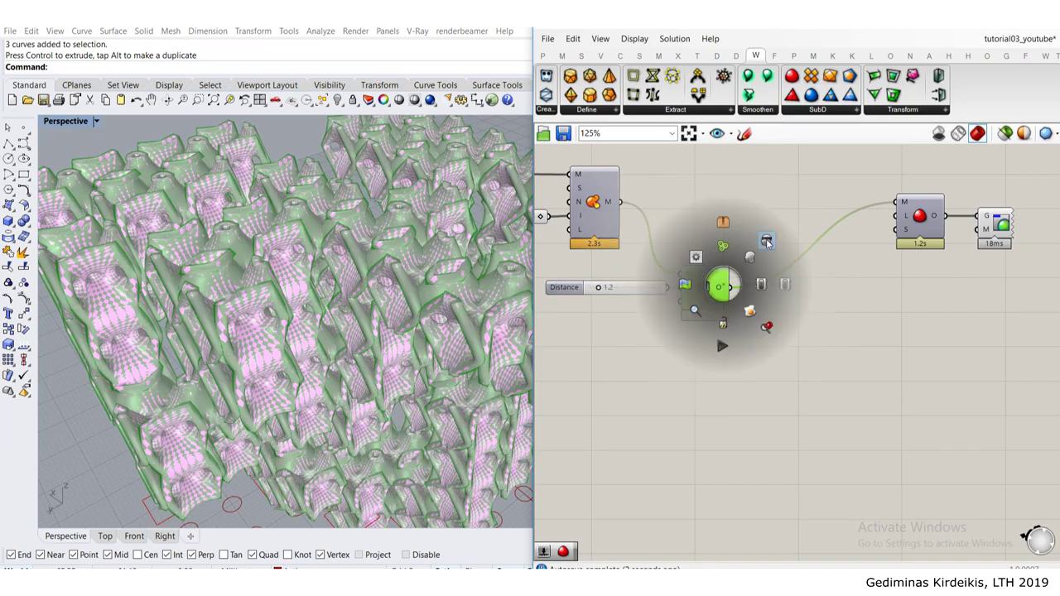
pyautogui.click(767, 242)
pyautogui.click(758, 242)
# Step: Examine the thickened, smoothed mesh in the viewport from several angles, close up and as a whole, along with its component chain
pyautogui.moveTo(414, 255); pyautogui.dragTo(306, 254, button='right')
pyautogui.scroll(6, 295, 185)
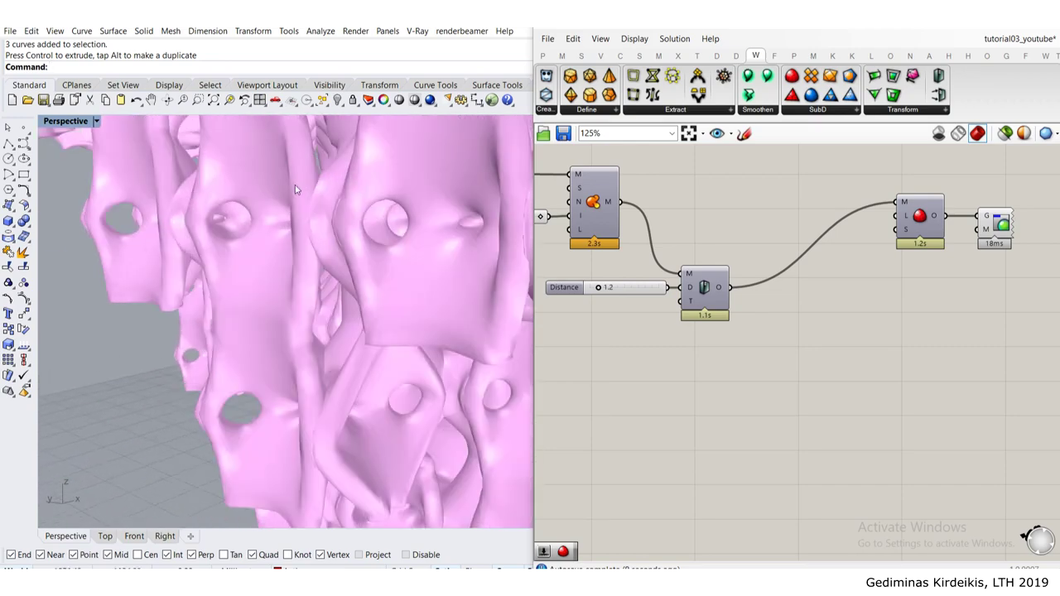
pyautogui.scroll(-5, 295, 184)
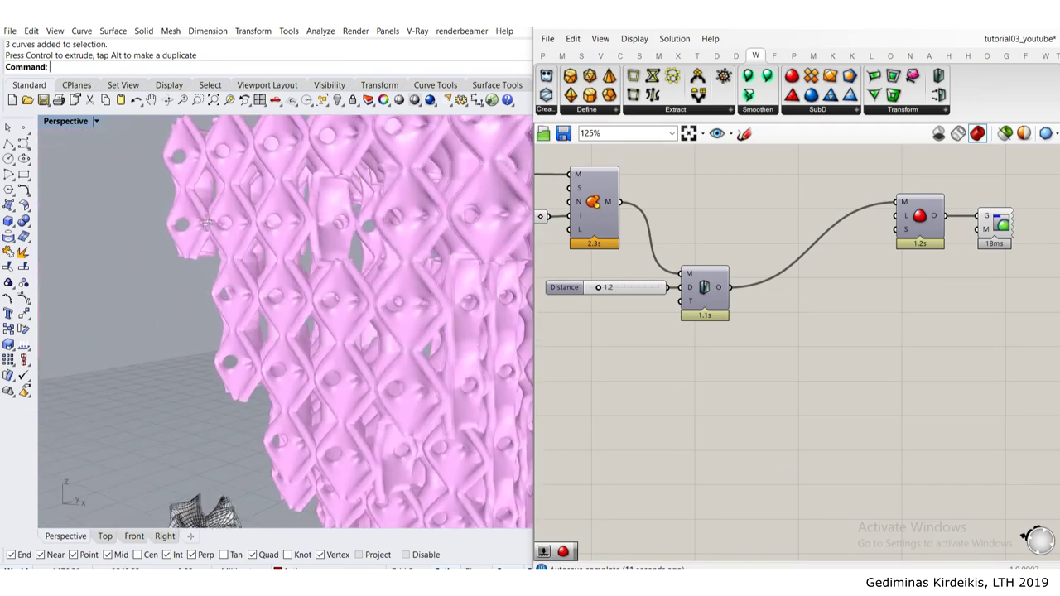
pyautogui.scroll(-3, 191, 222)
pyautogui.scroll(5, 265, 237)
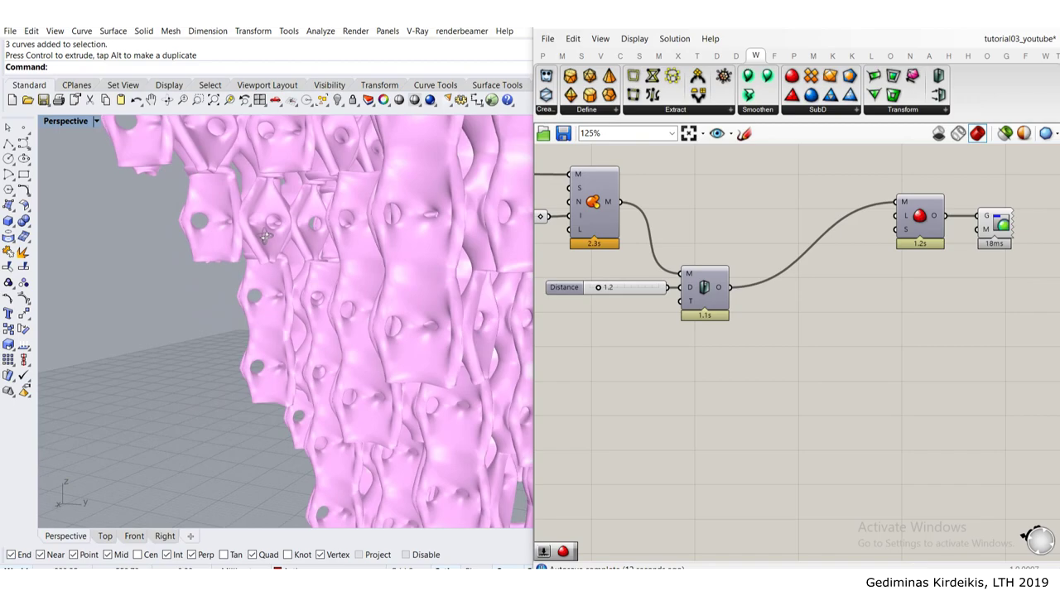
pyautogui.scroll(-6, 265, 236)
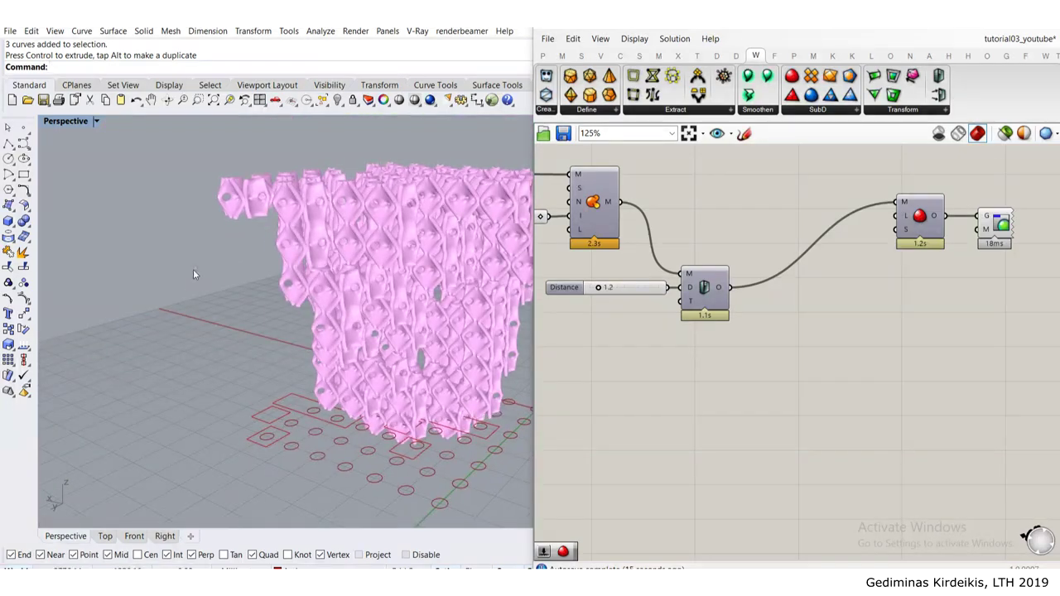
pyautogui.moveTo(249, 299); pyautogui.dragTo(333, 257, button='right')
pyautogui.scroll(-5, 332, 265)
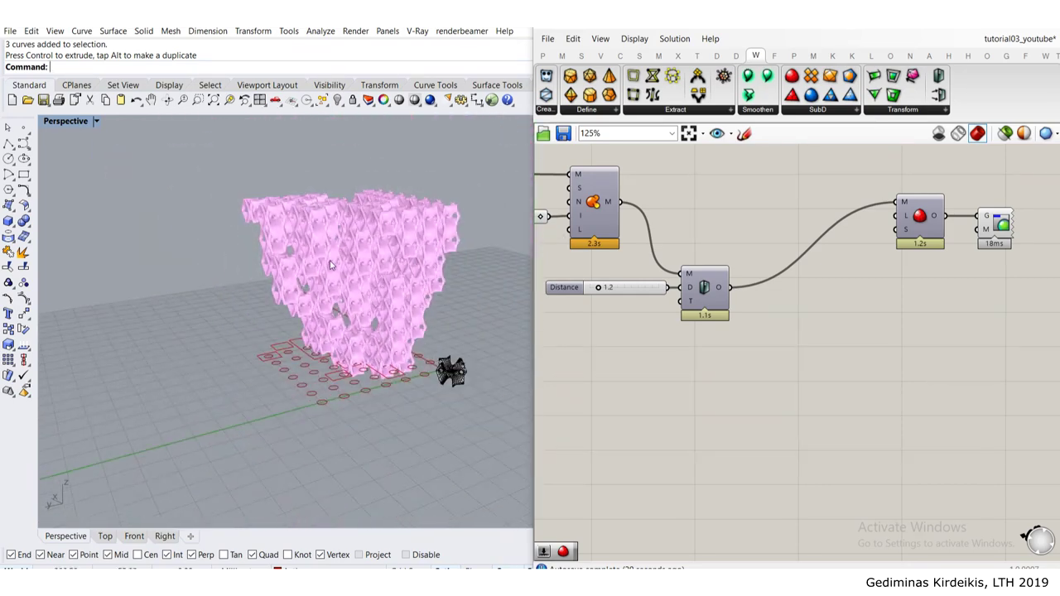
pyautogui.scroll(-3, 670, 279)
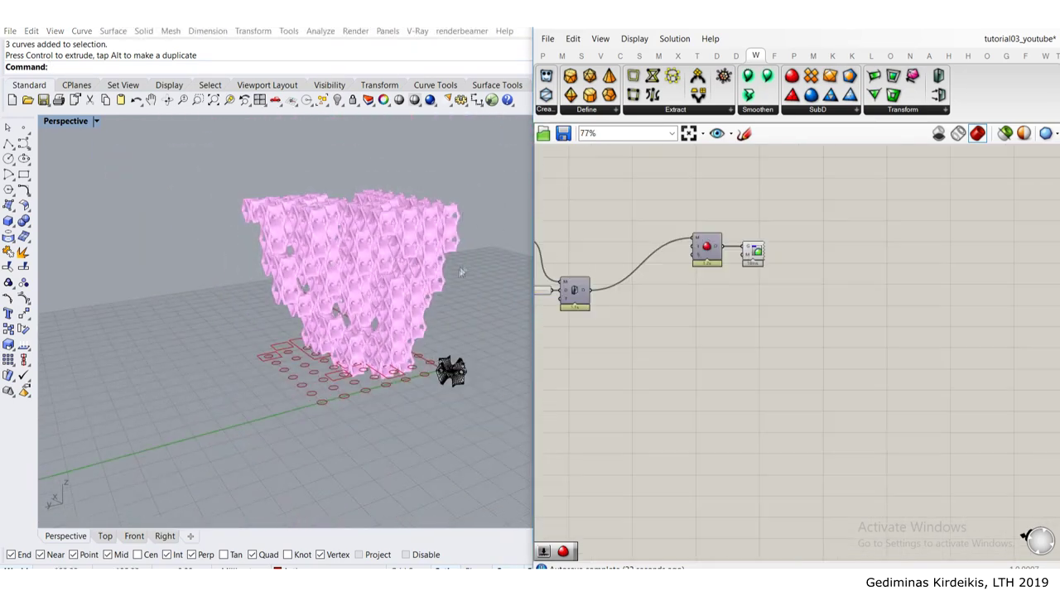
pyautogui.moveTo(462, 272); pyautogui.dragTo(386, 381, button='right')
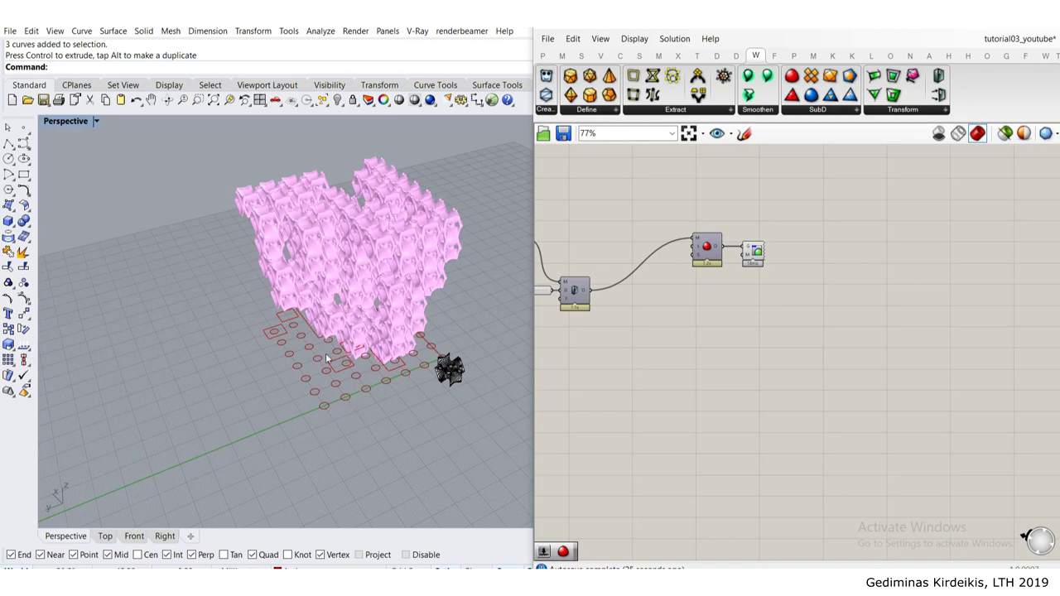
pyautogui.scroll(4, 423, 358)
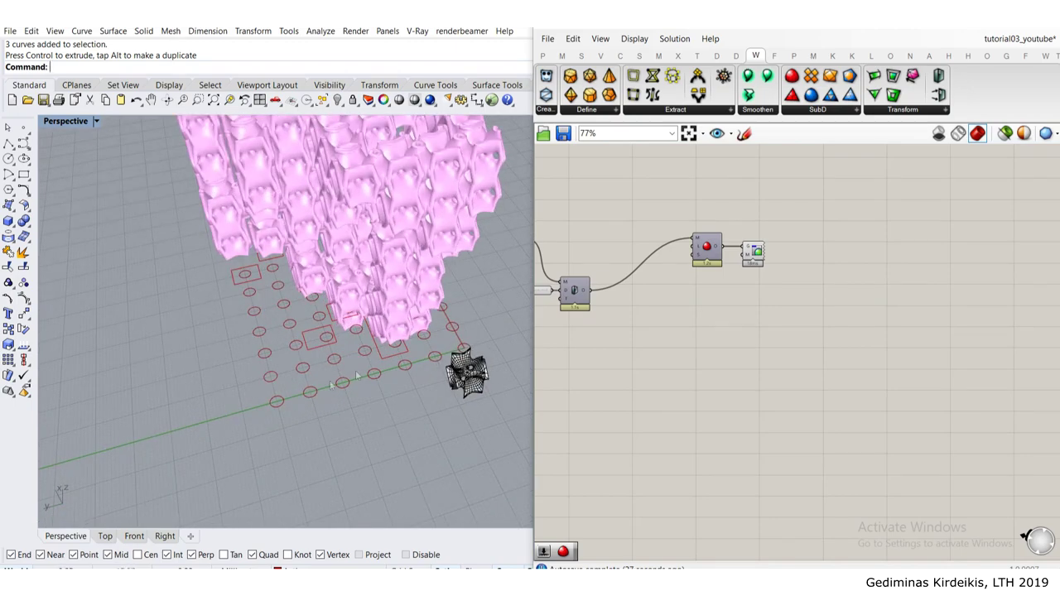
pyautogui.moveTo(276, 413); pyautogui.dragTo(340, 356, button='right')
pyautogui.scroll(-6, 199, 348)
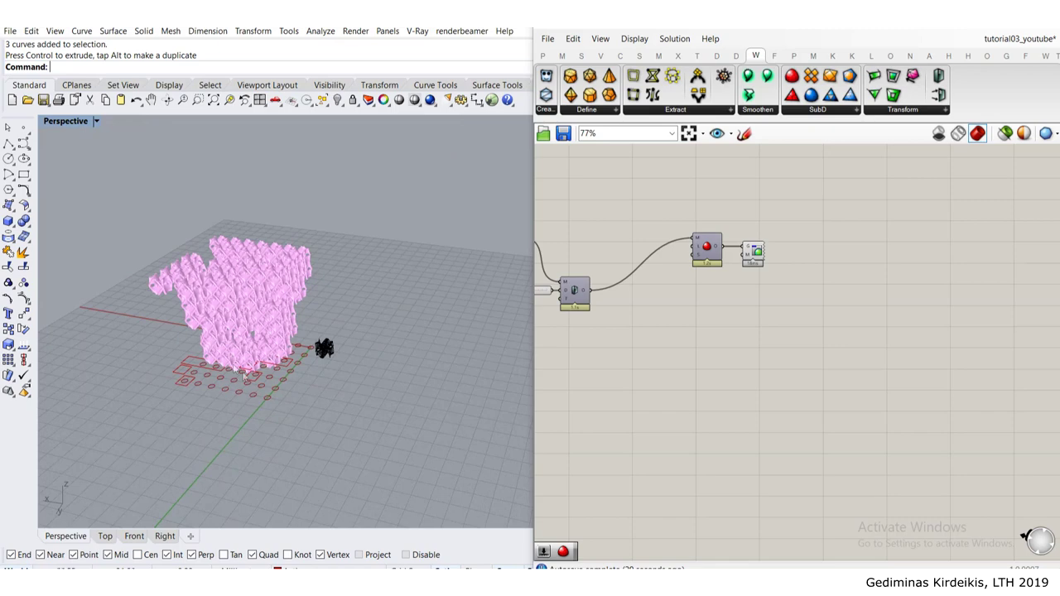
pyautogui.moveTo(217, 373); pyautogui.dragTo(255, 275, button='right')
pyautogui.moveTo(718, 264); pyautogui.dragTo(871, 275, button='right')
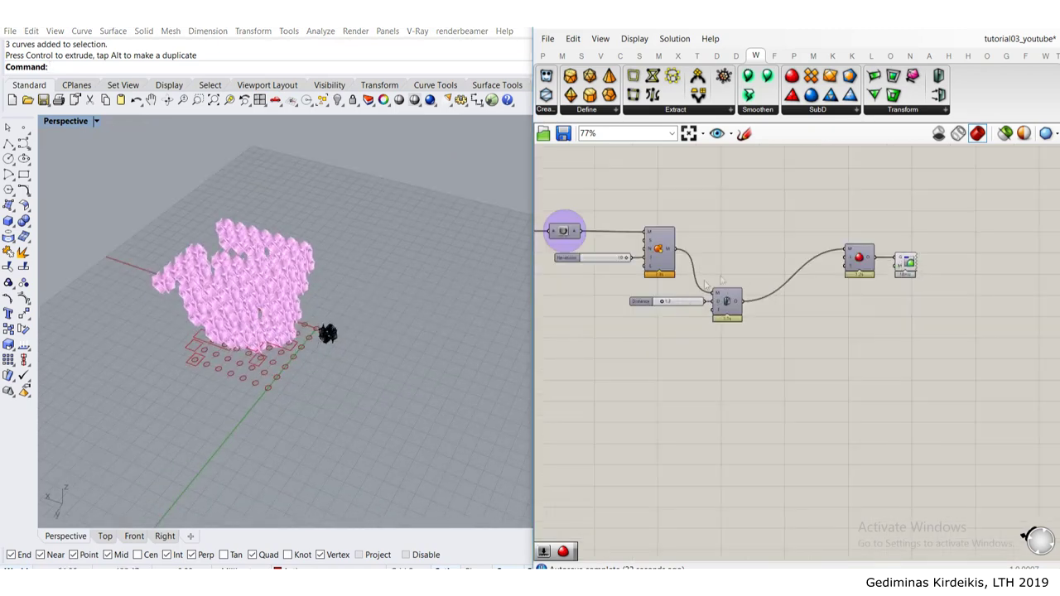
pyautogui.scroll(3, 714, 310)
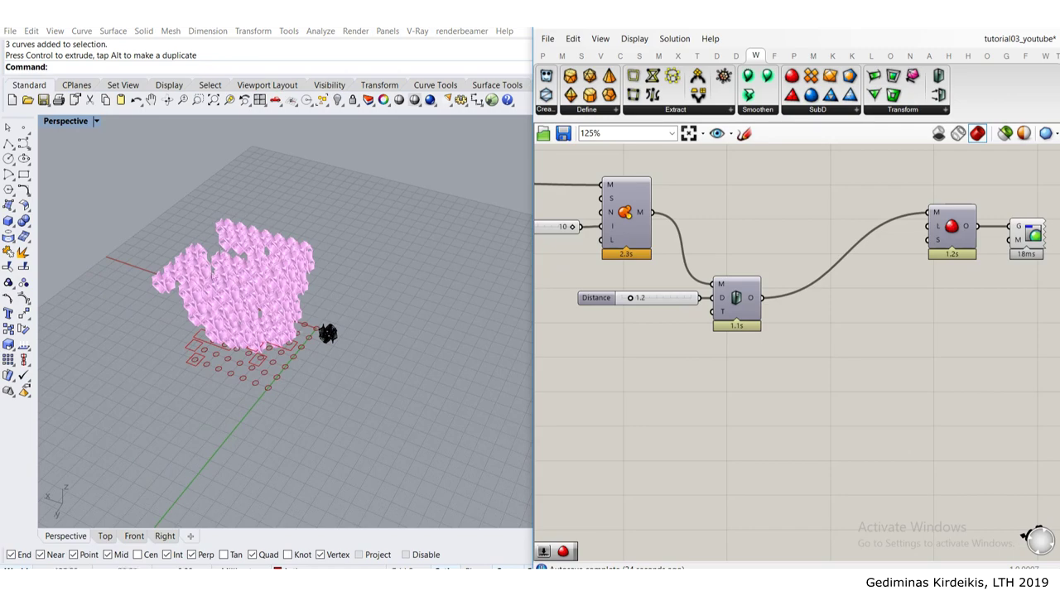
pyautogui.moveTo(275, 270); pyautogui.dragTo(272, 240, button='right')
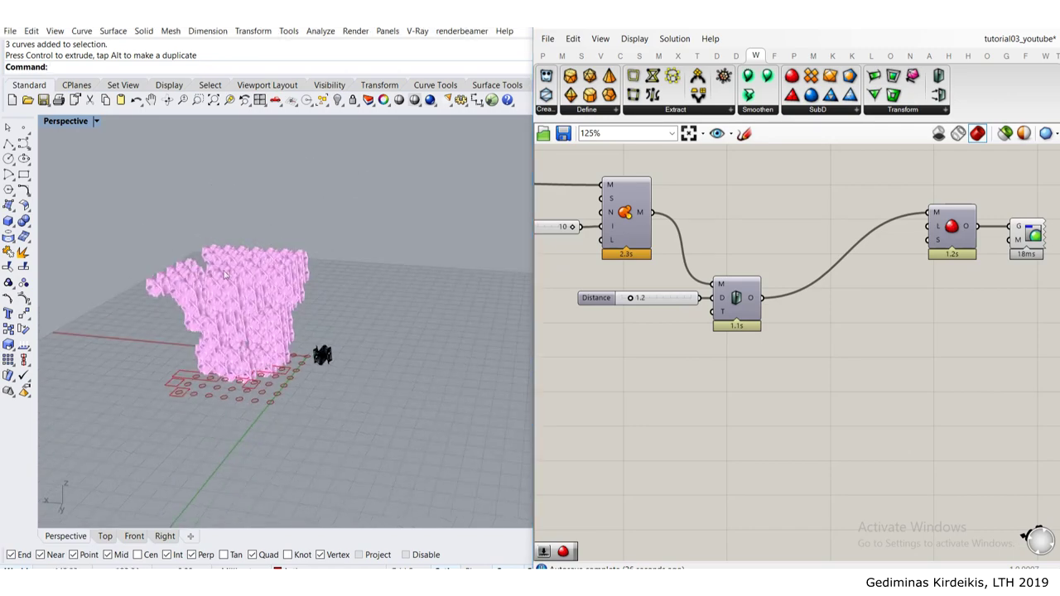
# Step: Delete Mesh Thicken, its distance slider and the subdivision component from the end of the smoothing chain
pyautogui.keyDown('shift'); pyautogui.moveTo(225, 275); pyautogui.dragTo(263, 245, button='right'); pyautogui.keyUp('shift')
pyautogui.scroll(5, 277, 228)
pyautogui.moveTo(319, 285); pyautogui.dragTo(355, 228, button='right')
pyautogui.scroll(-3, 717, 347)
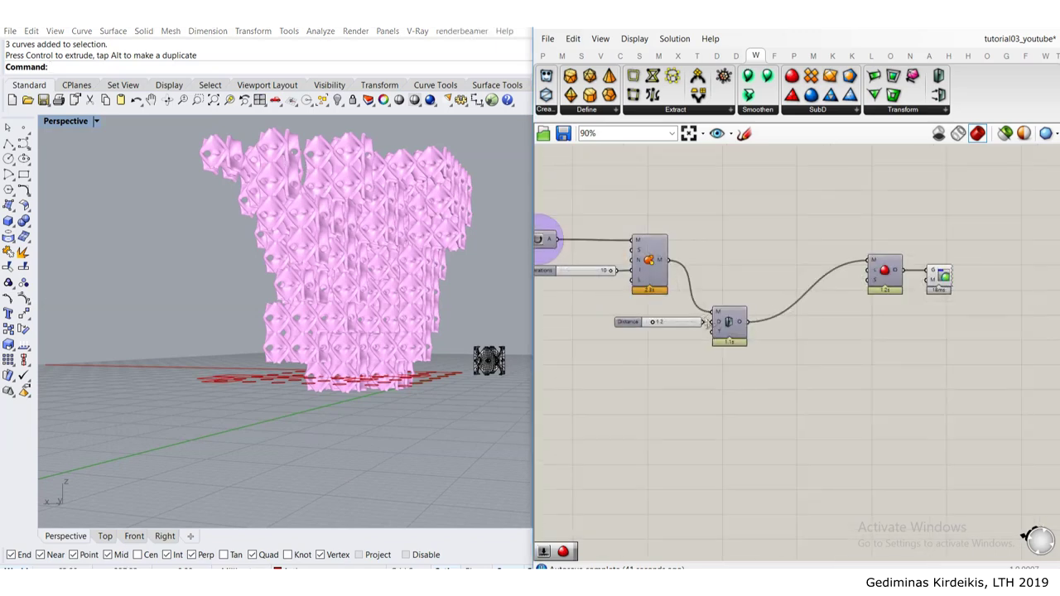
pyautogui.click(736, 320)
pyautogui.scroll(3, 744, 318)
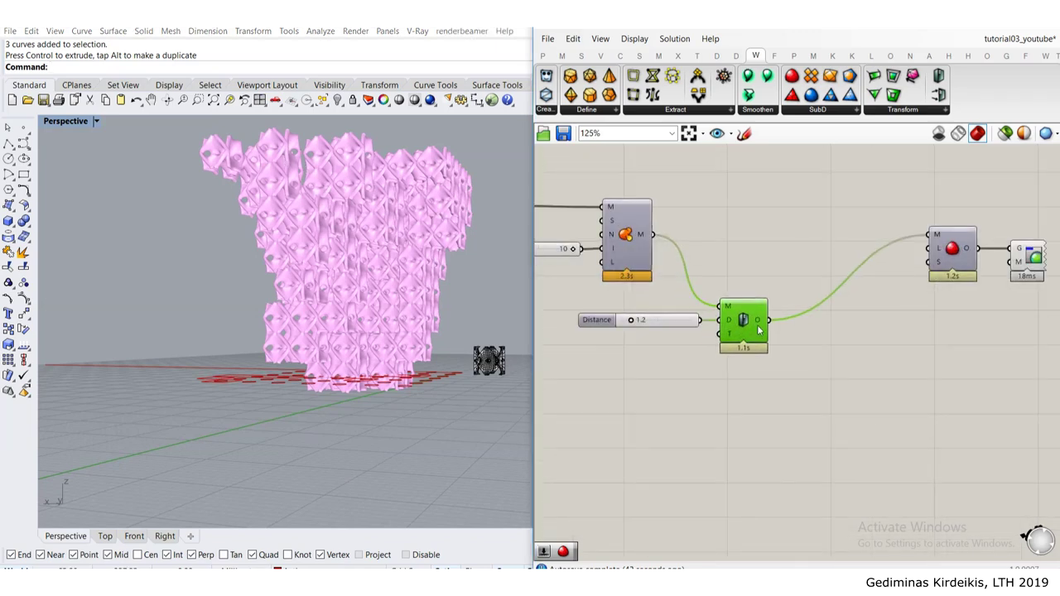
pyautogui.moveTo(781, 386); pyautogui.dragTo(654, 237)
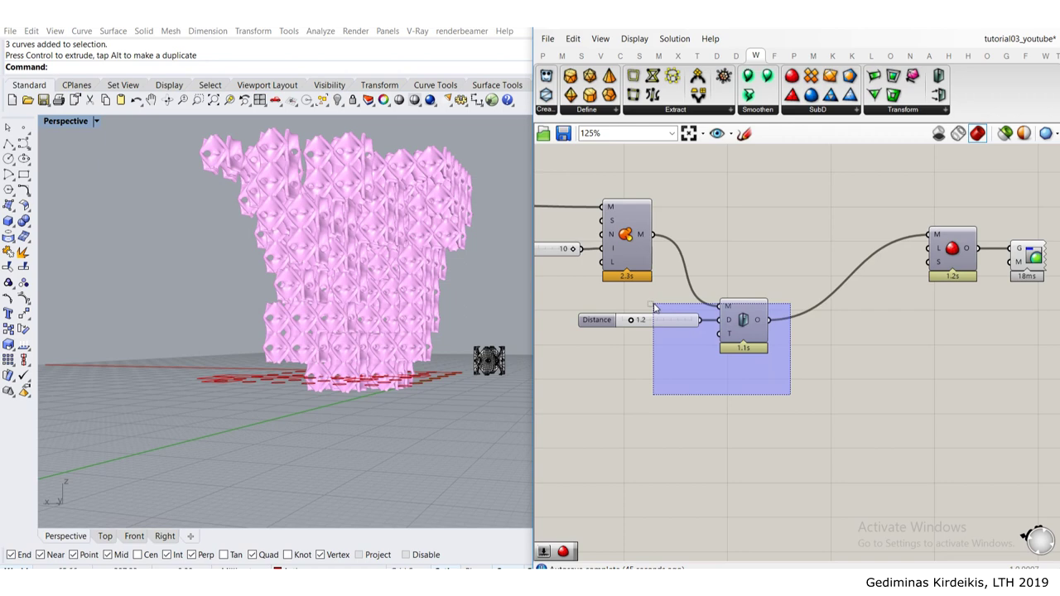
pyautogui.moveTo(745, 321); pyautogui.dragTo(750, 335)
pyautogui.click(705, 249)
pyautogui.moveTo(705, 248); pyautogui.dragTo(669, 245, button='right')
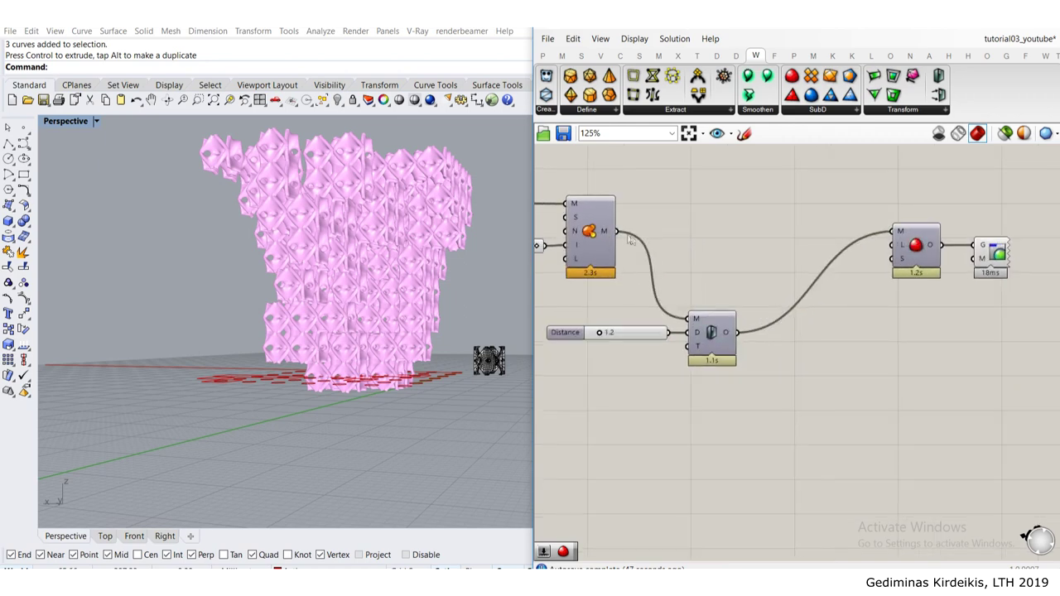
pyautogui.moveTo(617, 234); pyautogui.dragTo(716, 229)
pyautogui.moveTo(755, 392); pyautogui.dragTo(595, 315)
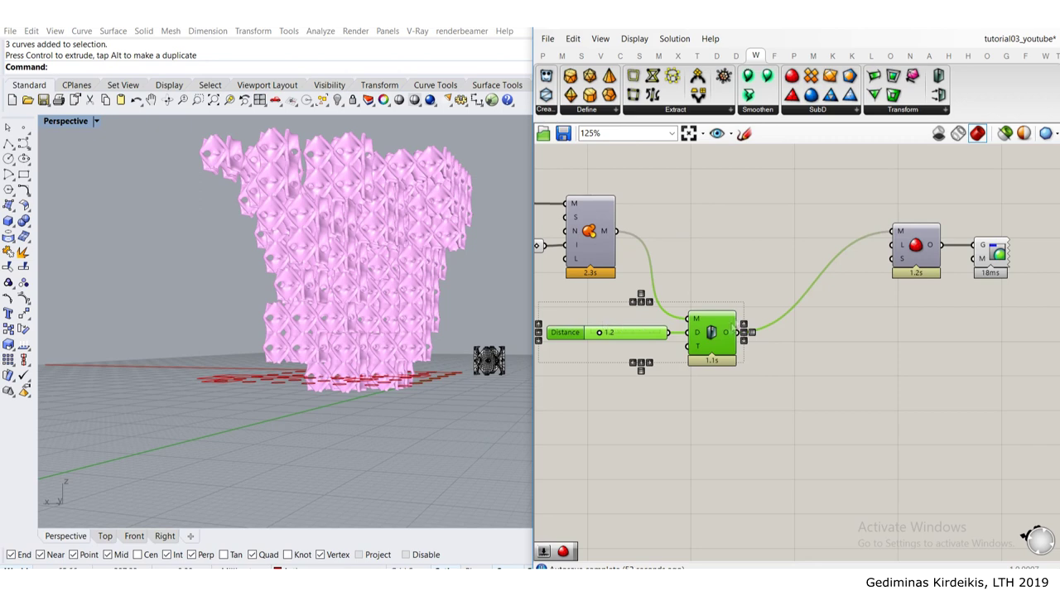
pyautogui.press('Delete')
pyautogui.click(915, 241)
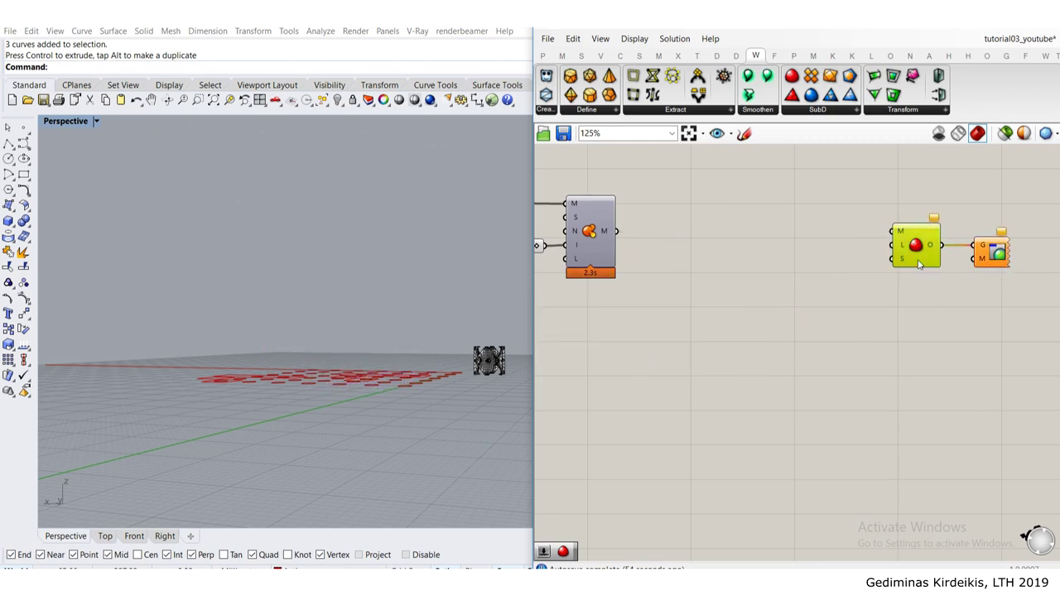
pyautogui.press('Delete')
# Step: Move the custom preview component closer to the smoothing component and feed it the smoothed mesh directly
pyautogui.moveTo(991, 259); pyautogui.dragTo(704, 265)
pyautogui.scroll(3, 619, 230)
pyautogui.click(627, 243)
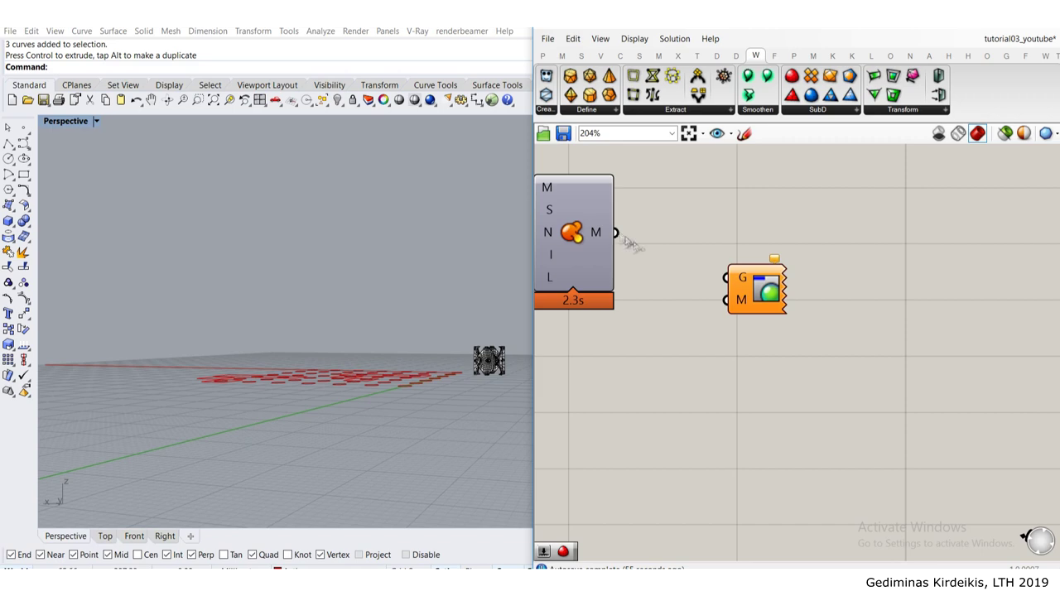
pyautogui.moveTo(618, 233); pyautogui.dragTo(784, 236)
pyautogui.click(712, 197)
pyautogui.moveTo(672, 202); pyautogui.dragTo(755, 206, button='right')
# Step: Bake the smoothing component's mesh output into the Rhino model with the default attributes
pyautogui.moveTo(373, 188); pyautogui.dragTo(423, 218, button='right')
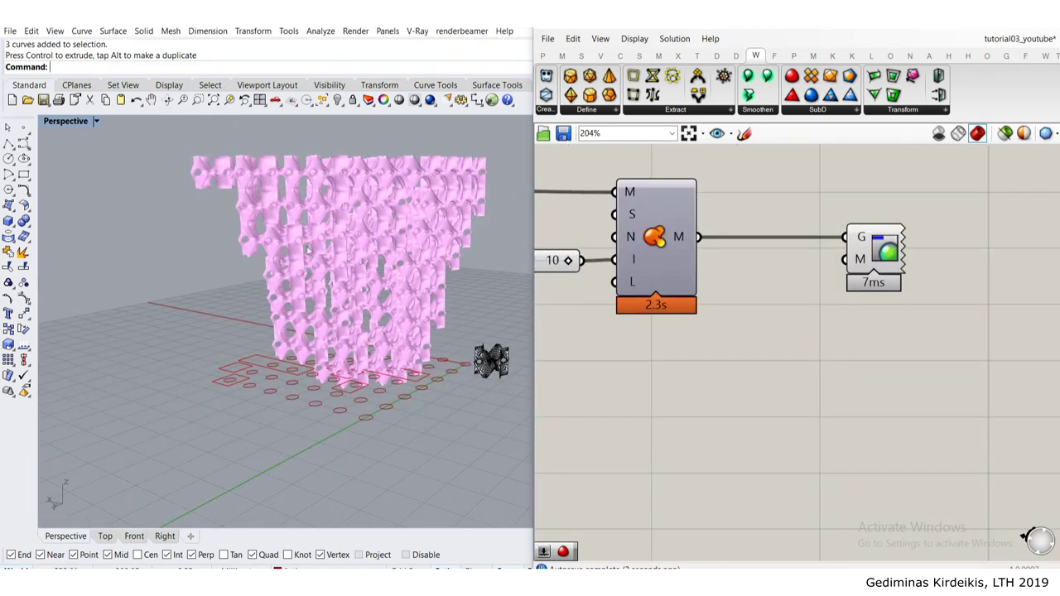
pyautogui.moveTo(308, 250); pyautogui.dragTo(317, 251, button='right')
pyautogui.click(678, 245)
pyautogui.rightClick(684, 243)
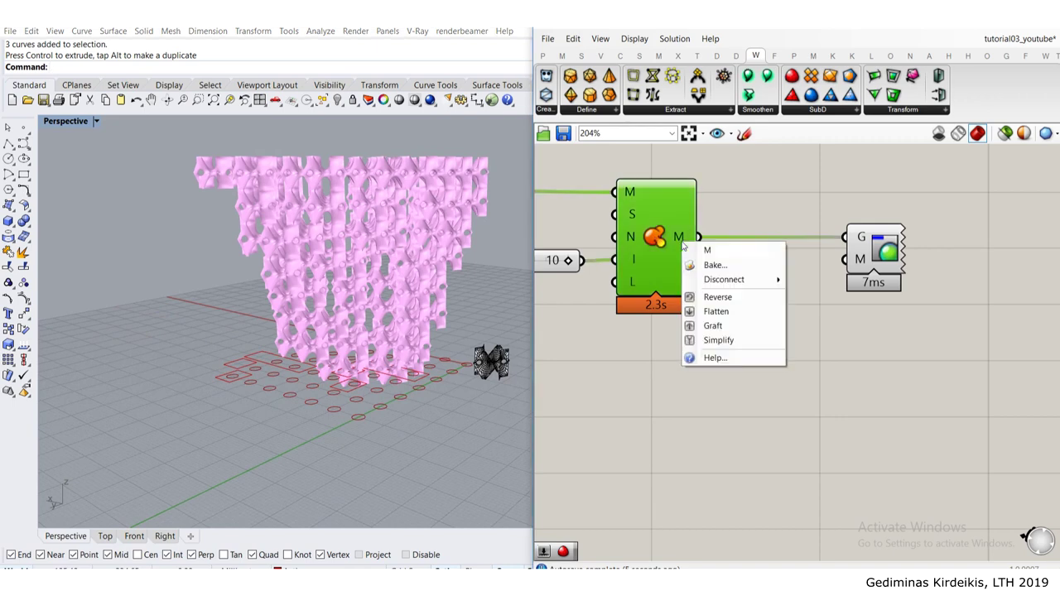
pyautogui.click(703, 264)
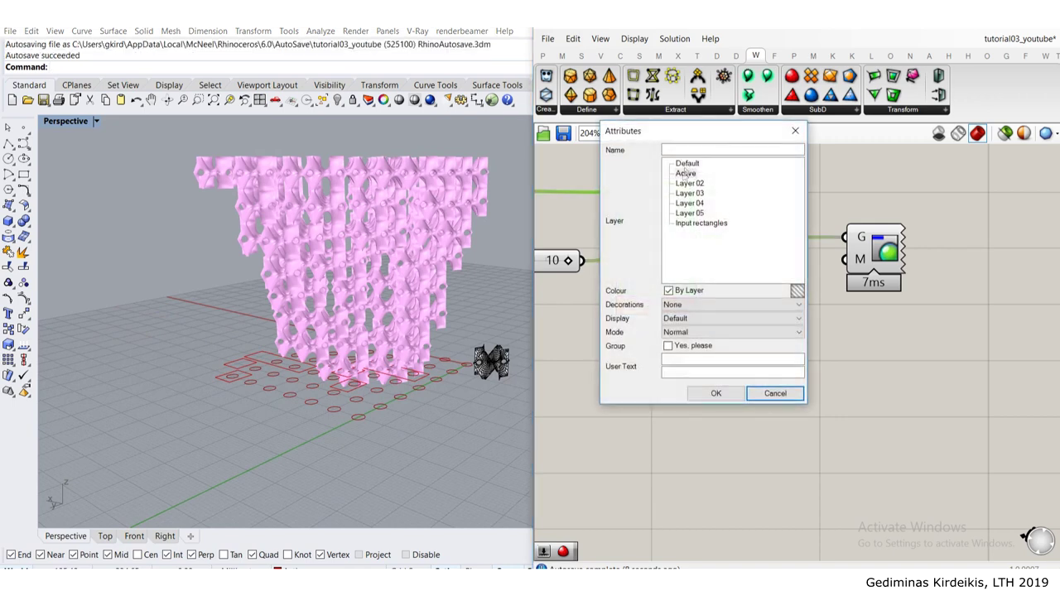
pyautogui.click(717, 393)
# Step: Move the baked mesh along the X axis, clear of the Grasshopper preview
pyautogui.scroll(-4, 350, 249)
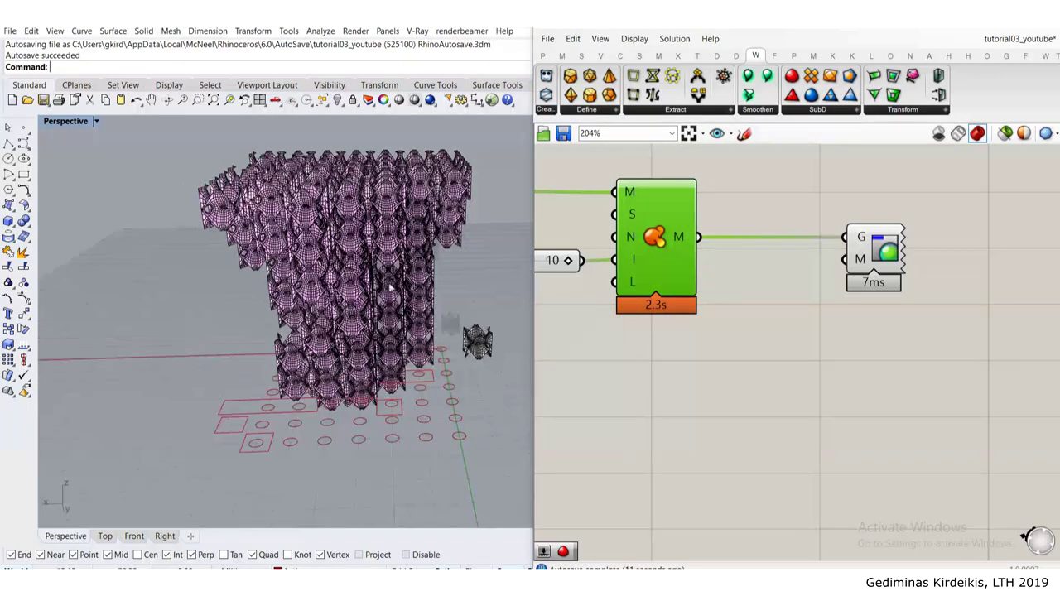
pyautogui.click(350, 249)
pyautogui.scroll(-4, 349, 255)
pyautogui.moveTo(330, 283); pyautogui.dragTo(209, 286)
pyautogui.click(249, 356)
pyautogui.moveTo(248, 356); pyautogui.dragTo(293, 298, button='right')
# Step: Create a solid bounding box around the baked mesh
pyautogui.scroll(4, 217, 283)
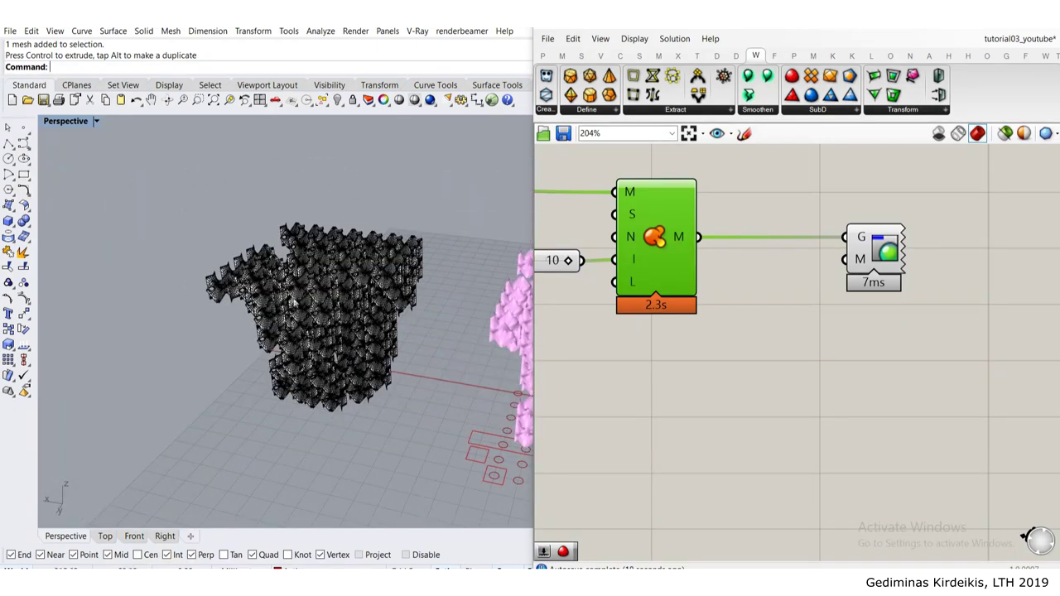
pyautogui.scroll(5, 294, 294)
pyautogui.moveTo(220, 290); pyautogui.dragTo(278, 273, button='right')
pyautogui.click(280, 270)
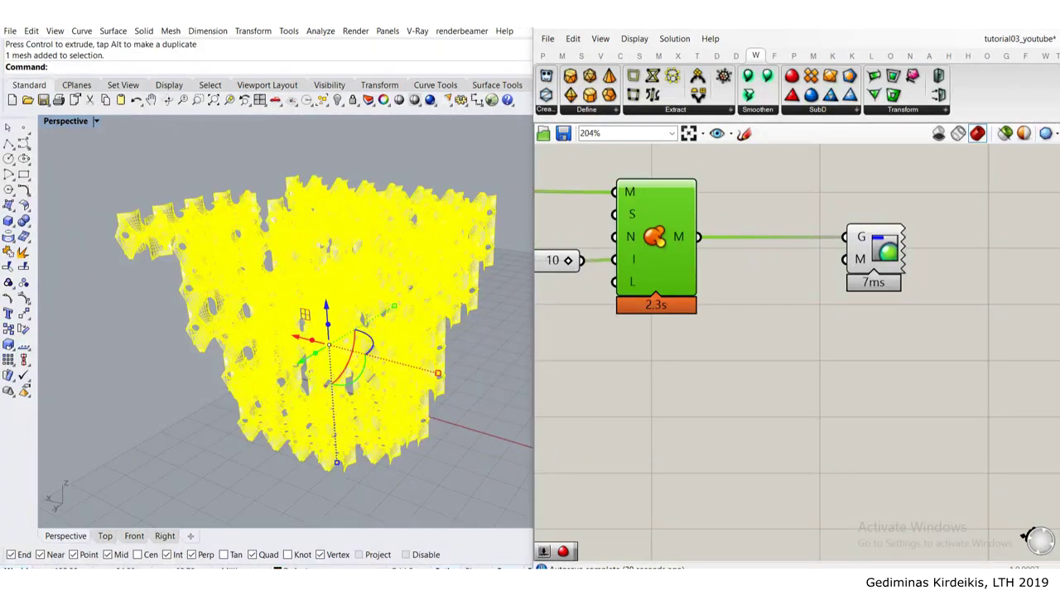
pyautogui.press('Return')
pyautogui.press('Return')
pyautogui.scroll(-5, 256, 264)
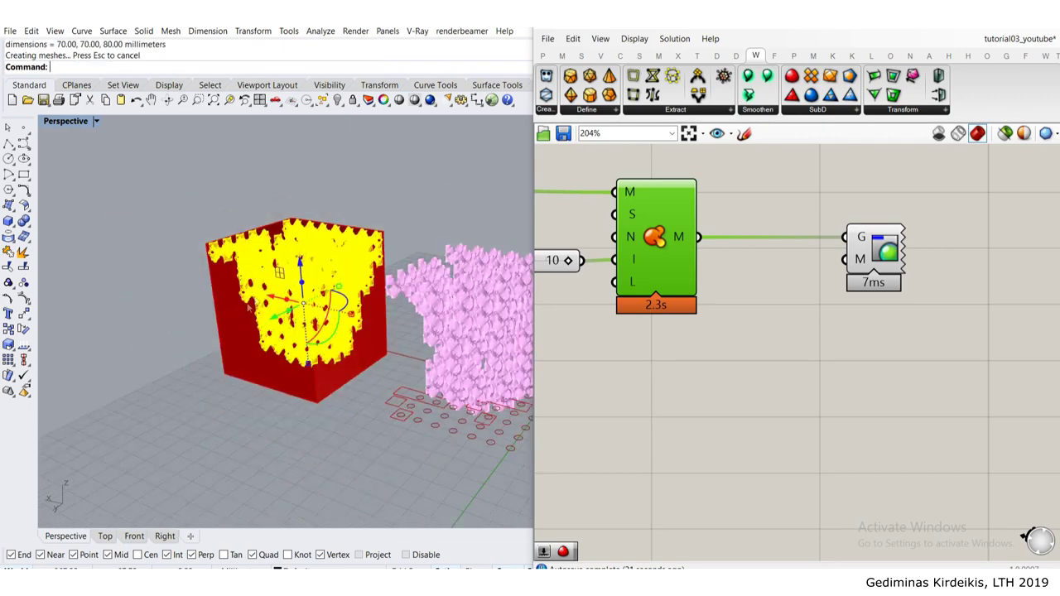
pyautogui.scroll(5, 209, 227)
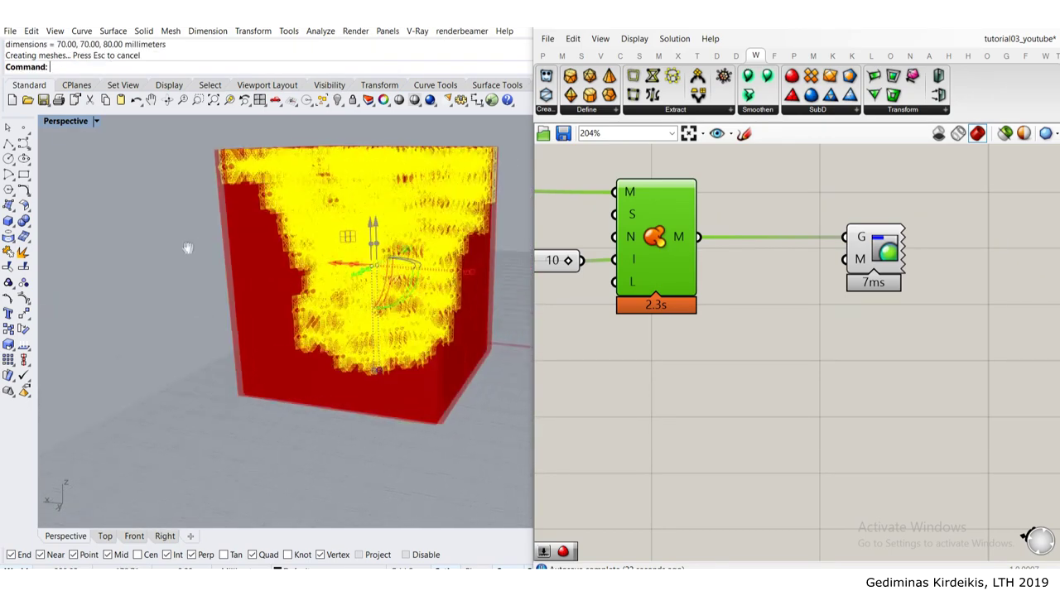
pyautogui.moveTo(199, 255)
pyautogui.mouseDown(button='right')
pyautogui.moveTo(174, 249)
pyautogui.moveTo(209, 242)
pyautogui.mouseUp(button='right')
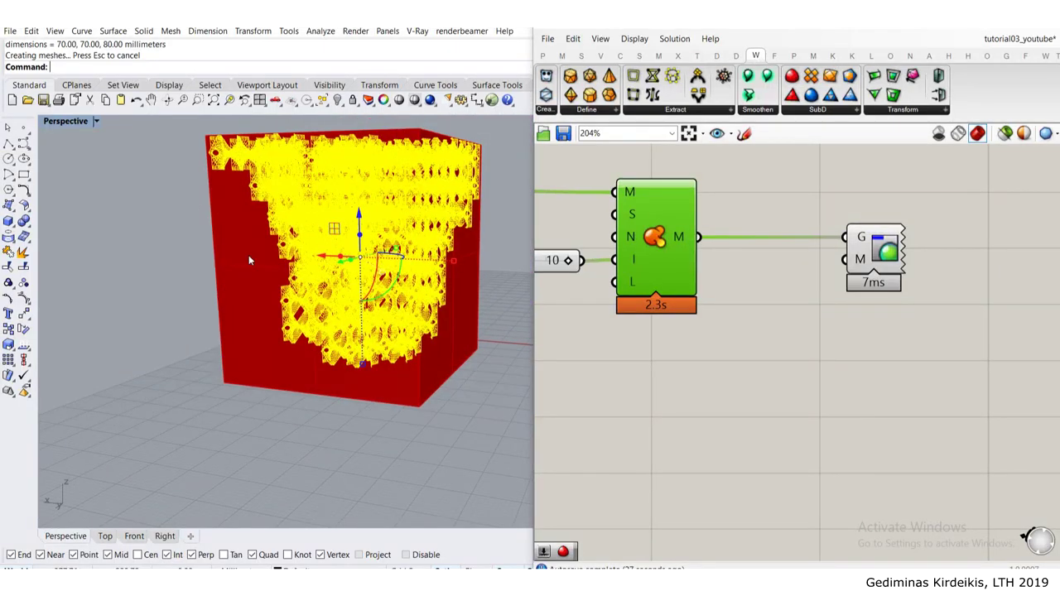
# Step: Scale the baked mesh from the box's lower front corner, using the adjacent bottom edge as reference and 150 as its new length
pyautogui.write('scale')
pyautogui.press('Return')
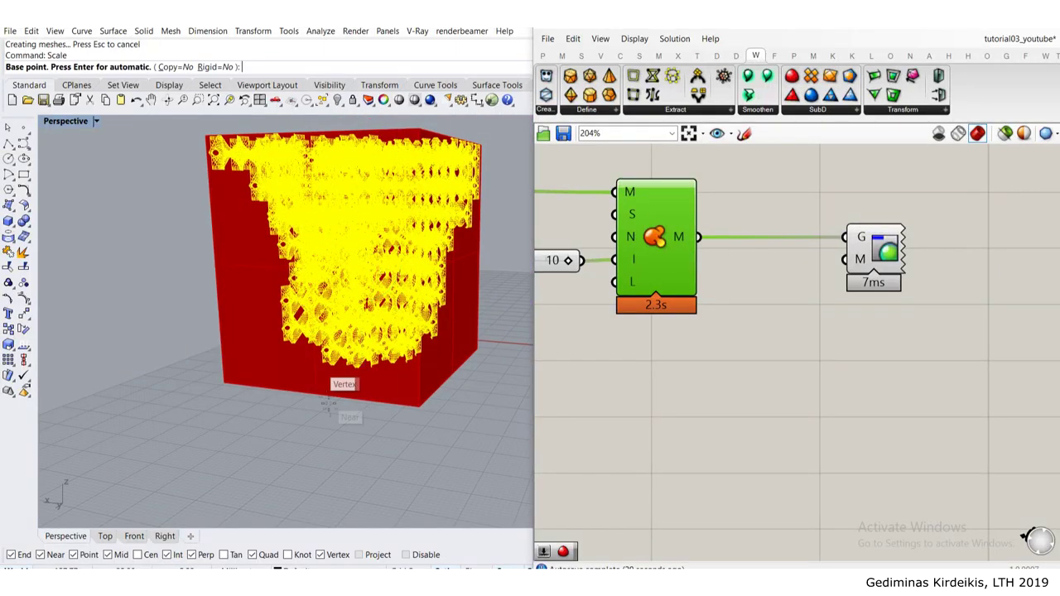
pyautogui.click(418, 405)
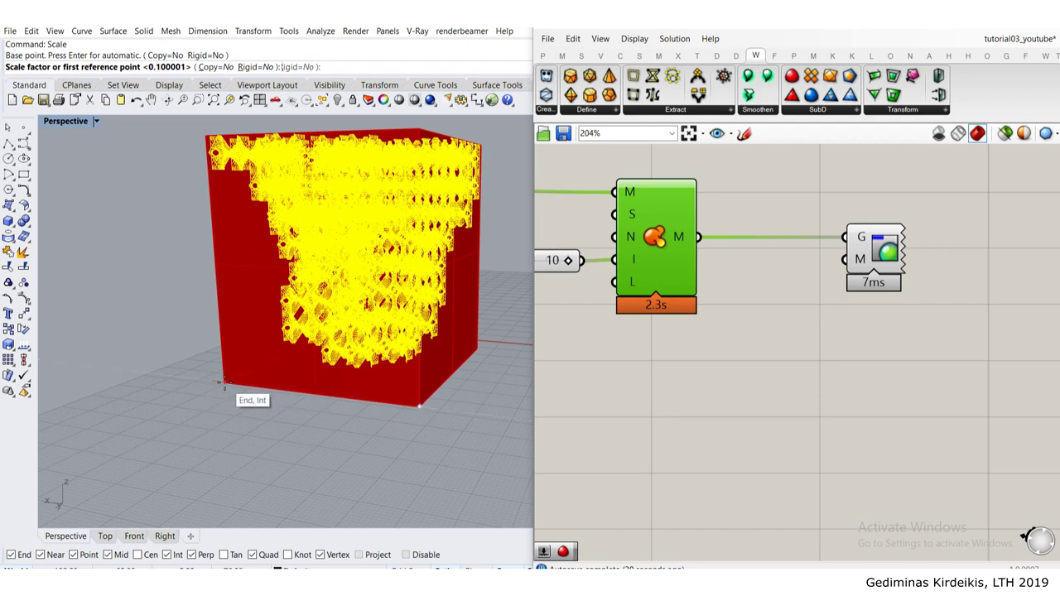
pyautogui.click(223, 382)
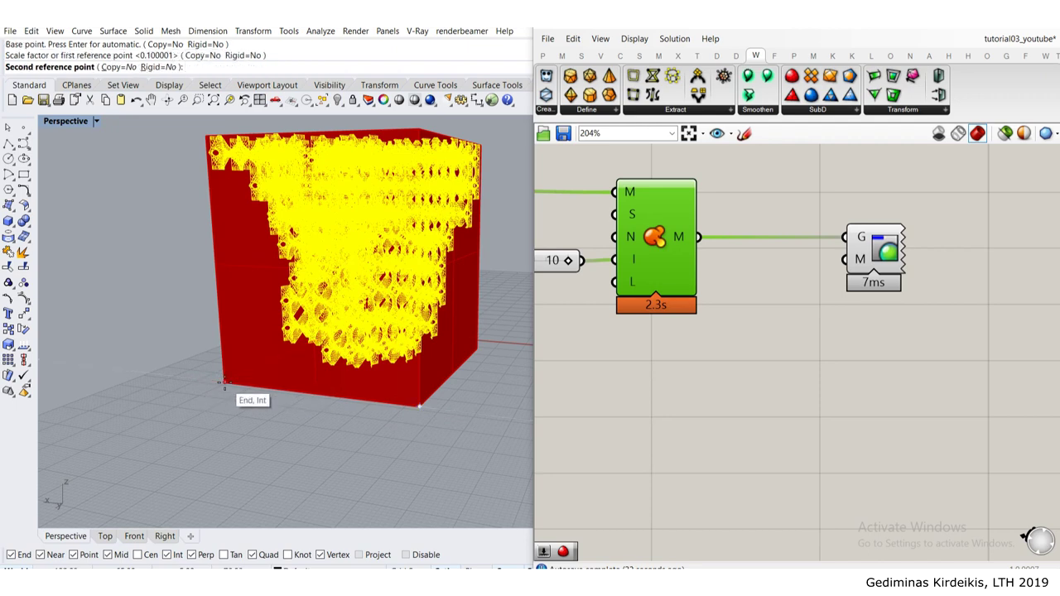
pyautogui.write('150')
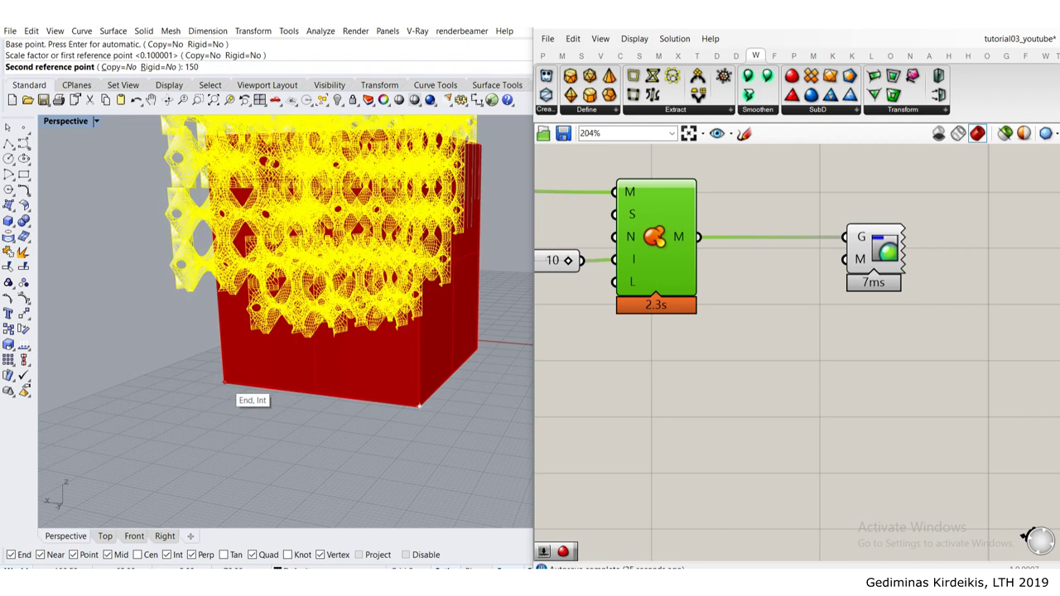
pyautogui.press('Return')
# Step: Delete the bounding box, leaving only the scaled mesh
pyautogui.moveTo(225, 382); pyautogui.dragTo(240, 310, button='right')
pyautogui.click(383, 396)
pyautogui.press('Delete')
pyautogui.scroll(-9, 447, 341)
pyautogui.scroll(7, 348, 290)
pyautogui.moveTo(521, 497); pyautogui.dragTo(331, 319, button='right')
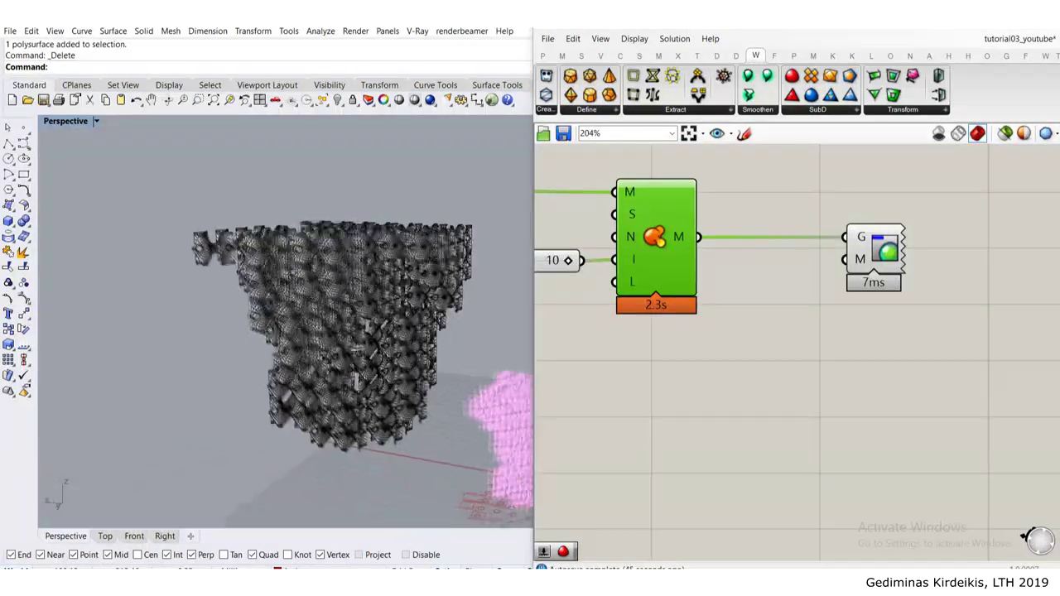
# Step: Thicken the scaled mesh with OffsetMesh as a solid with an offset distance of 1.20, deleting the input mesh
pyautogui.click(331, 319)
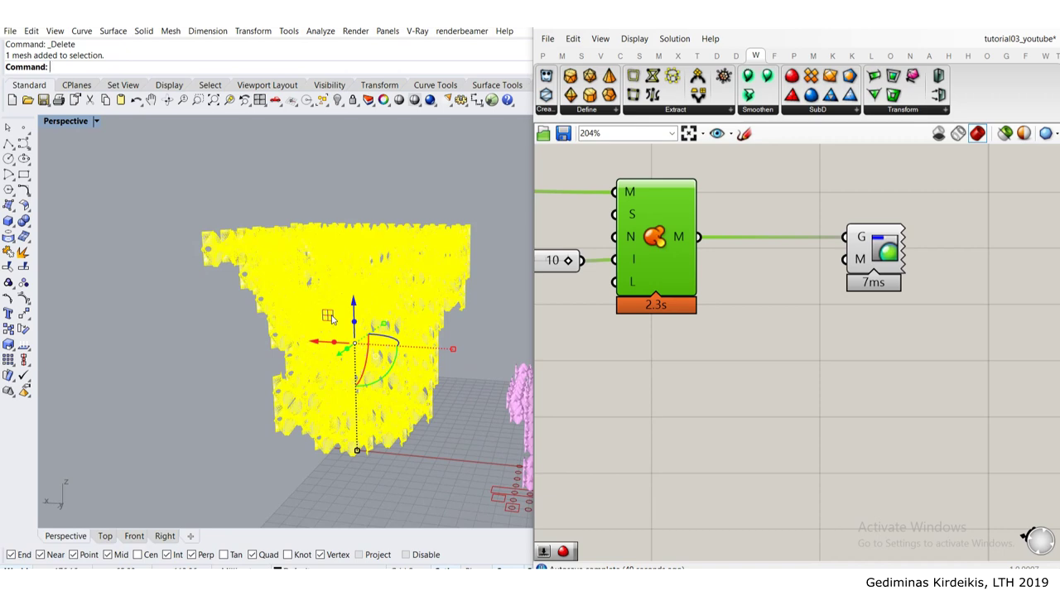
pyautogui.press('BackSpace')
pyautogui.press('BackSpace')
pyautogui.press('BackSpace')
pyautogui.press('BackSpace')
pyautogui.press('BackSpace')
pyautogui.press('BackSpace')
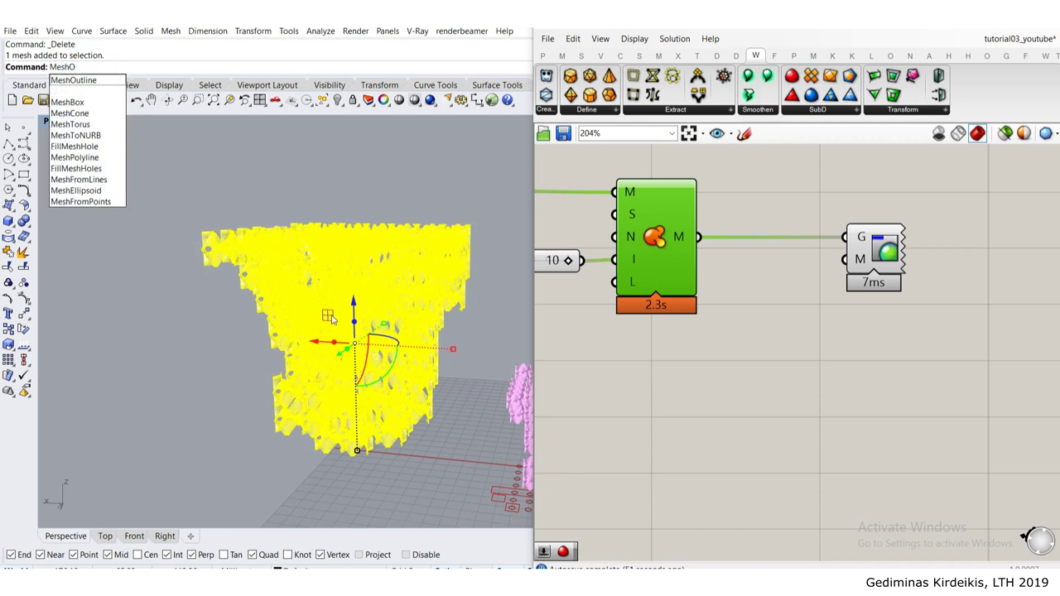
pyautogui.write('Offs')
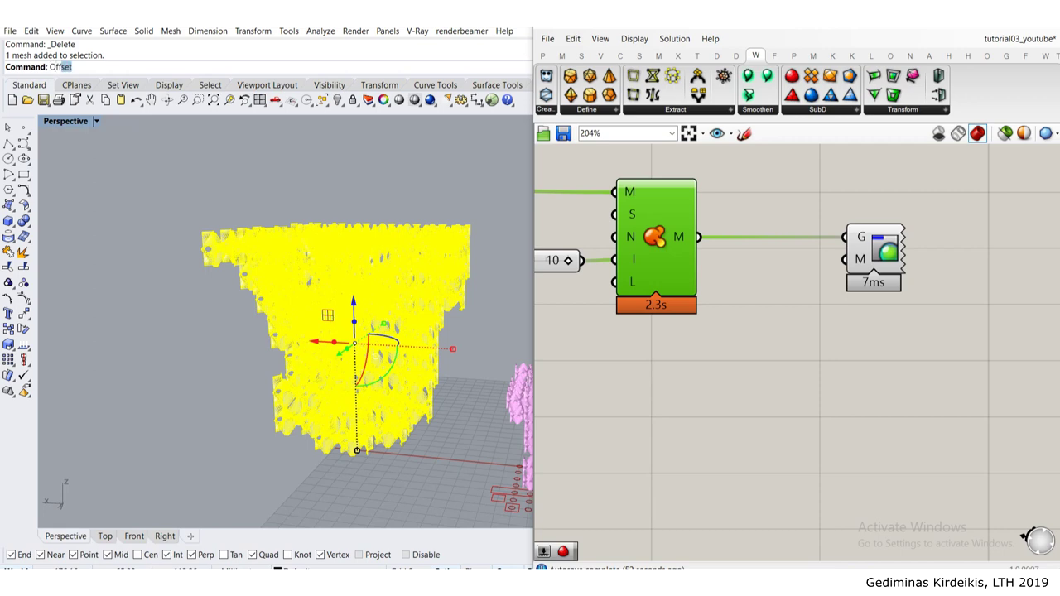
pyautogui.write('e')
pyautogui.press('BackSpace')
pyautogui.write('e')
pyautogui.press('BackSpace')
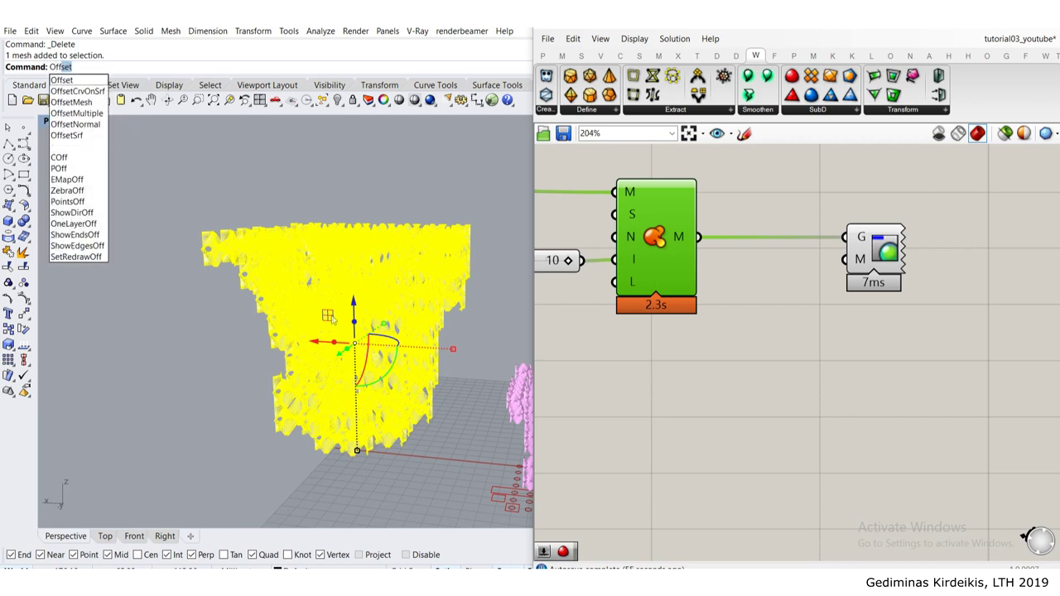
pyautogui.write('setMesh')
pyautogui.press('Return')
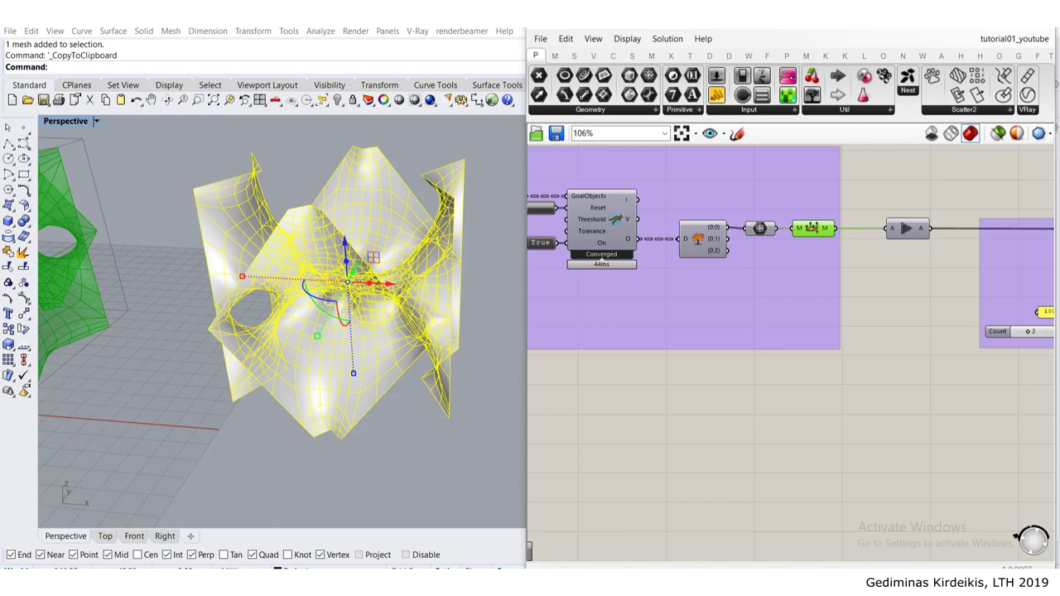
pyautogui.moveTo(365, 583)
pyautogui.click(416, 543)
pyautogui.click(417, 544)
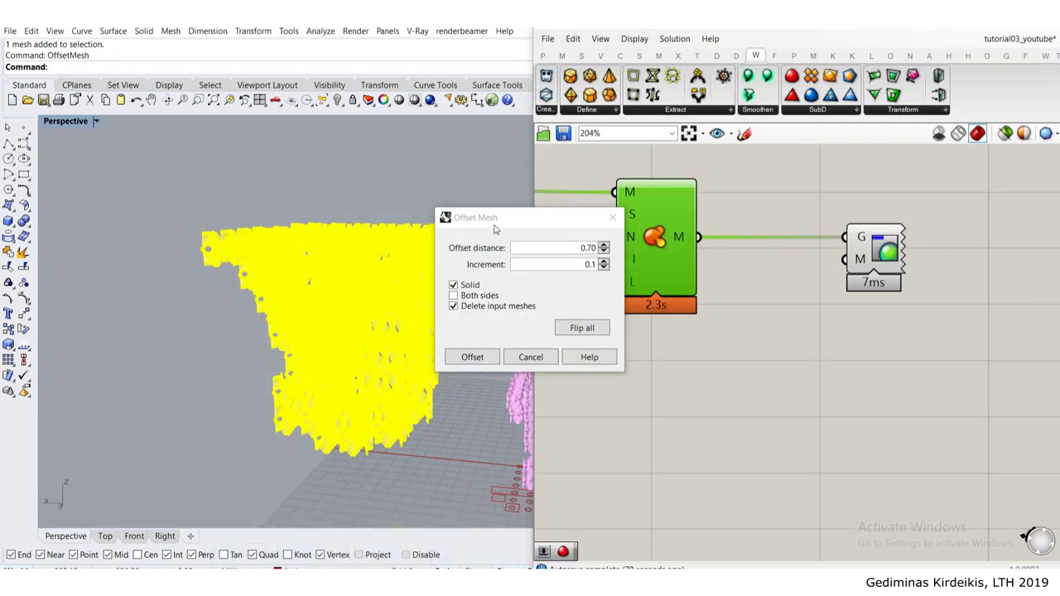
pyautogui.moveTo(497, 220); pyautogui.dragTo(366, 161)
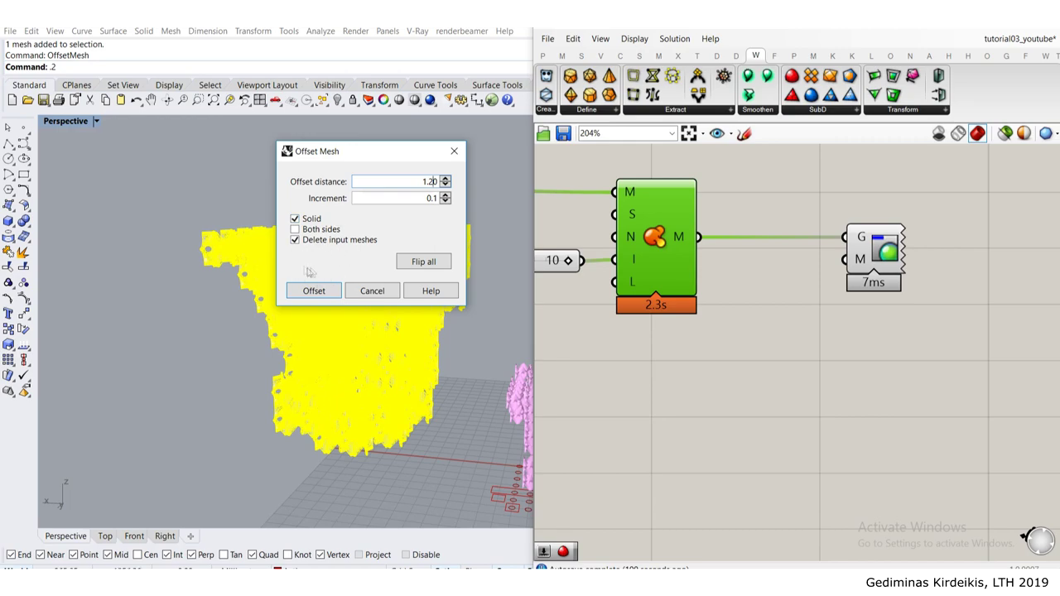
pyautogui.click(319, 292)
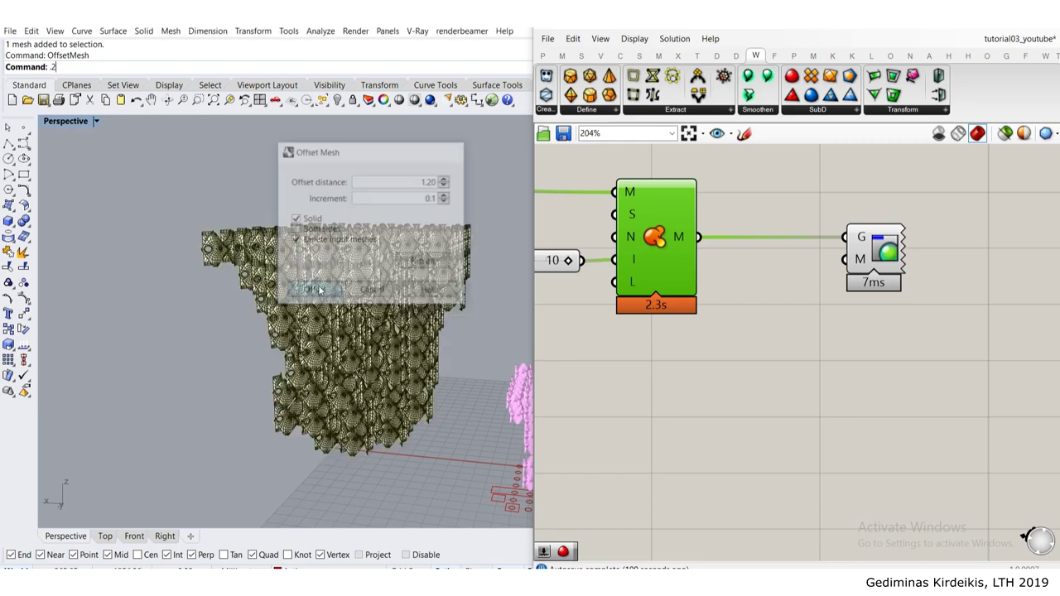
# Step: Examine the thickened mesh close up and as a whole, and read its object description to check whether it is valid and closed
pyautogui.scroll(10, 276, 261)
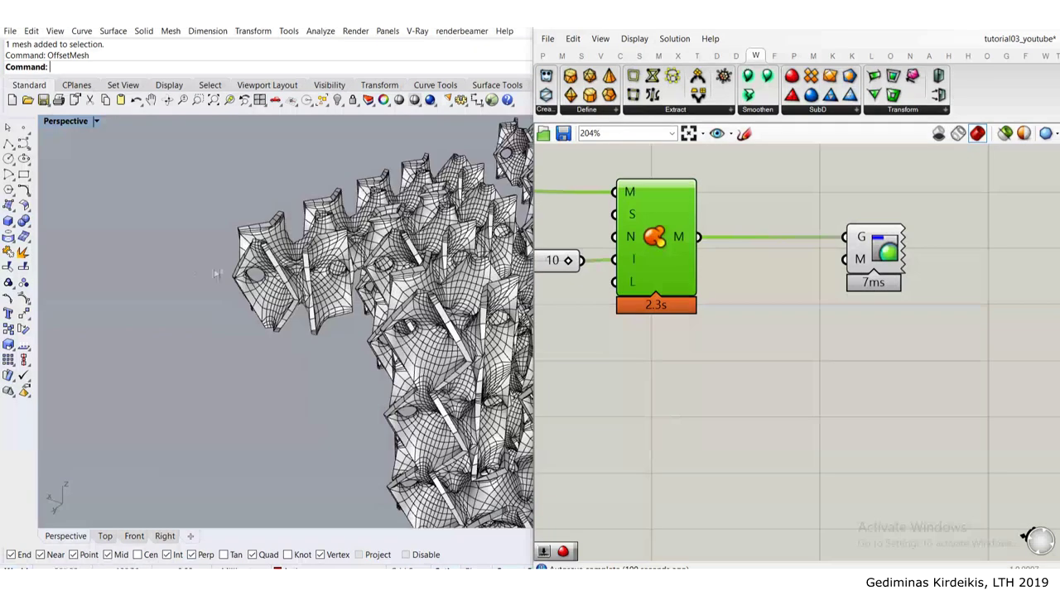
pyautogui.moveTo(276, 251); pyautogui.dragTo(343, 170, button='right')
pyautogui.scroll(-7, 331, 262)
pyautogui.scroll(-10, 388, 338)
pyautogui.moveTo(349, 289); pyautogui.dragTo(207, 294, button='right')
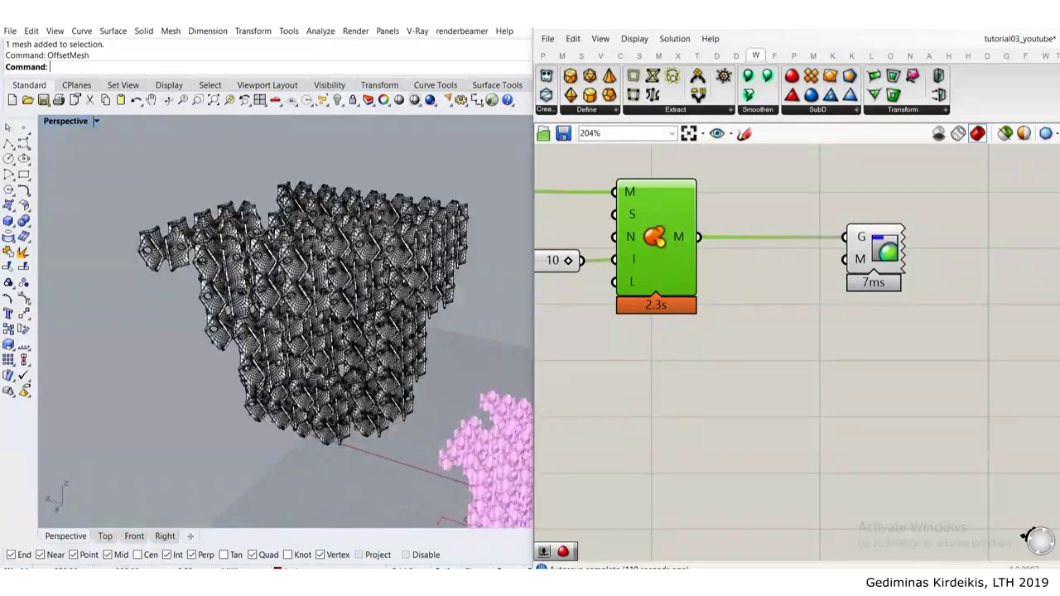
pyautogui.click(303, 271)
pyautogui.write('What')
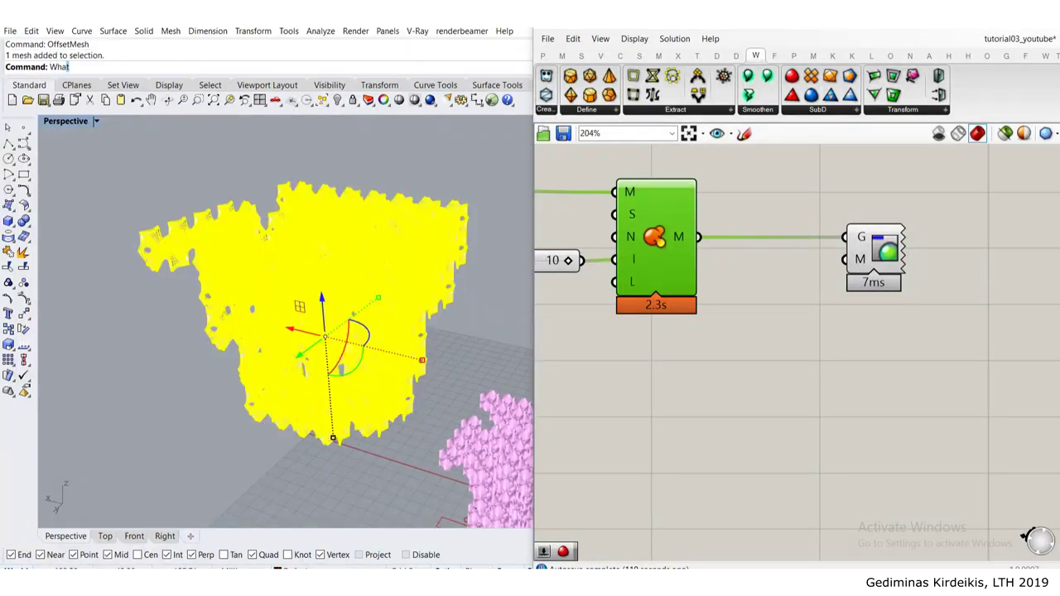
pyautogui.press('Return')
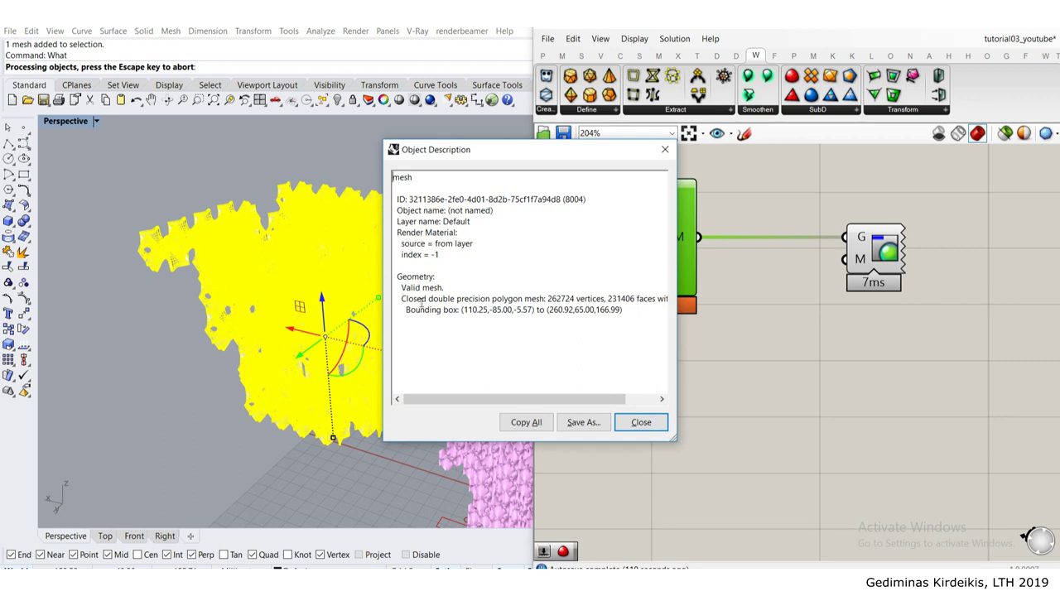
pyautogui.moveTo(401, 303); pyautogui.dragTo(536, 300)
pyautogui.click(537, 299)
pyautogui.click(642, 424)
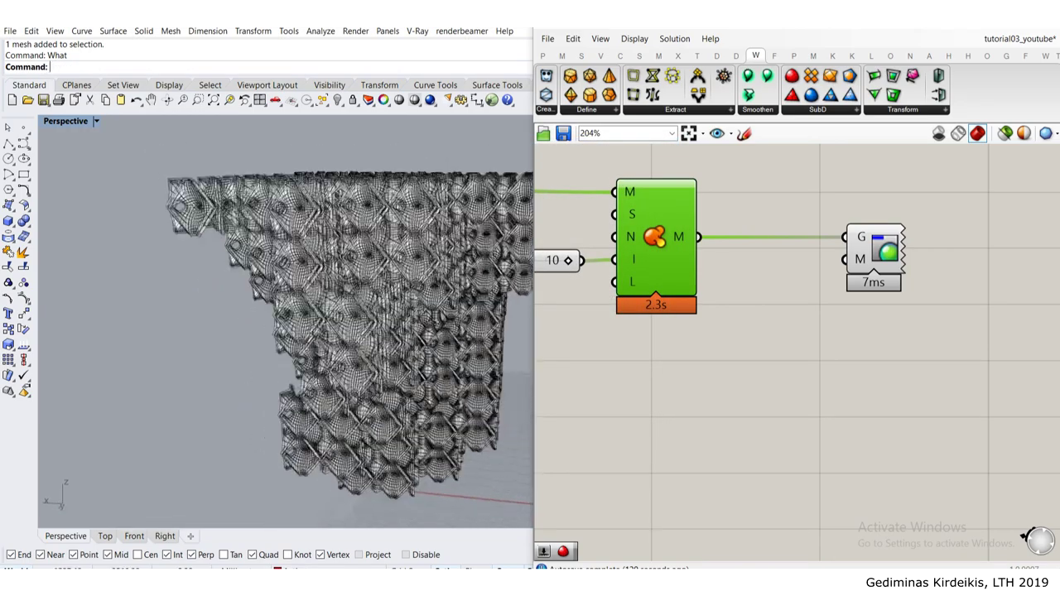
pyautogui.scroll(8, 214, 250)
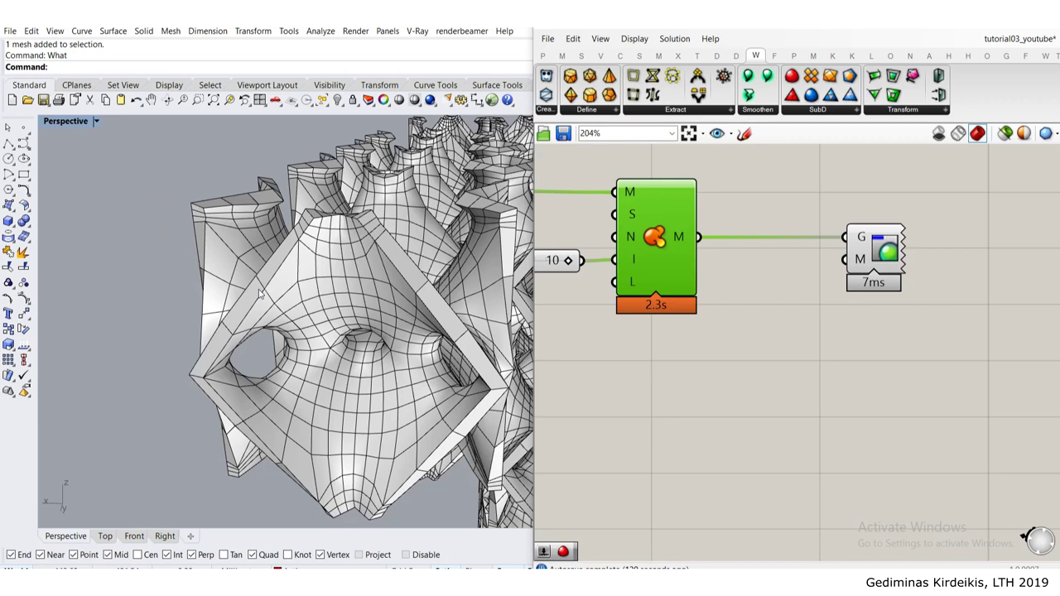
# Step: Add a Mesh parameter to the Grasshopper canvas and reference the thickened Rhino mesh in it
pyautogui.scroll(-8, 260, 294)
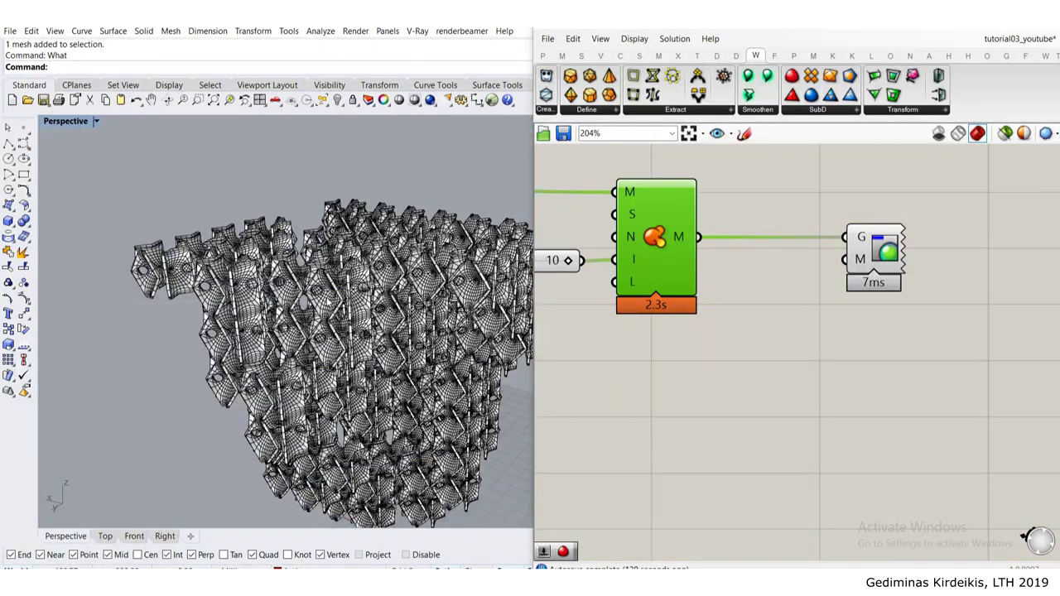
pyautogui.click(260, 295)
pyautogui.moveTo(740, 421); pyautogui.dragTo(724, 312, button='right')
pyautogui.doubleClick(721, 322)
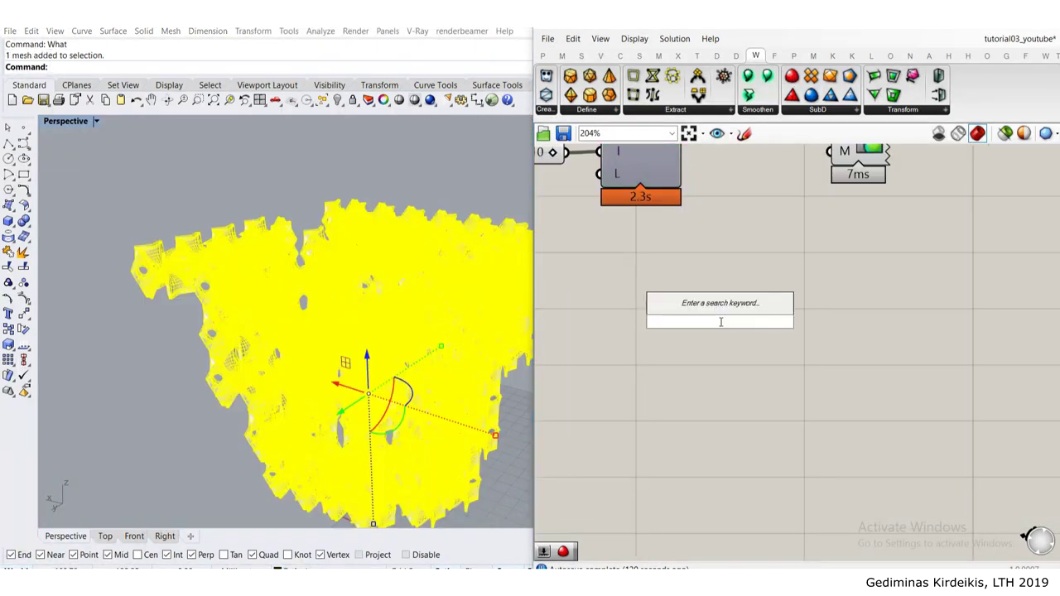
pyautogui.write('mesh')
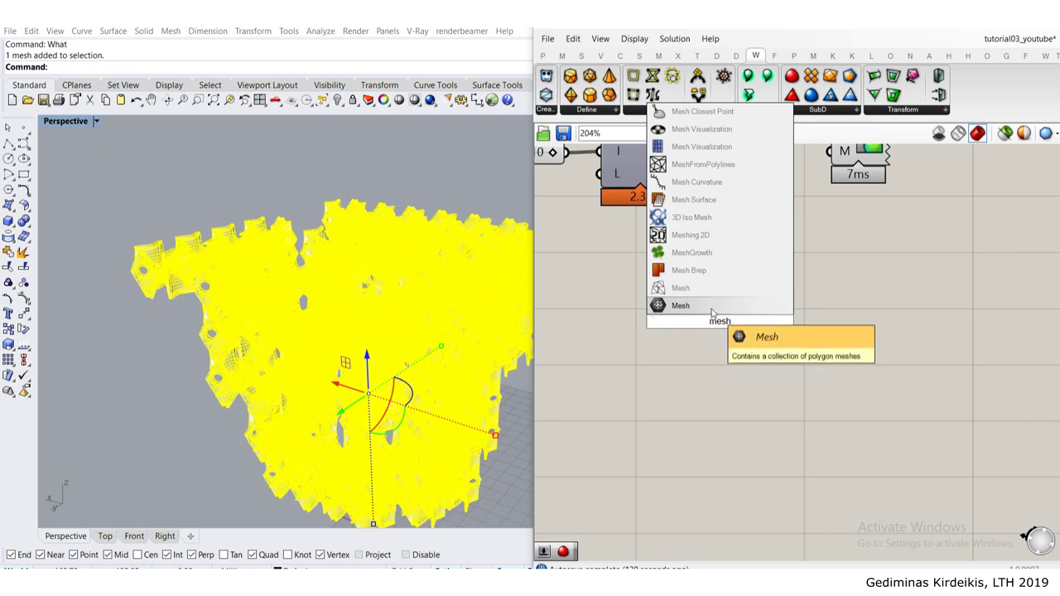
pyautogui.click(700, 307)
pyautogui.rightClick(709, 315)
pyautogui.click(763, 477)
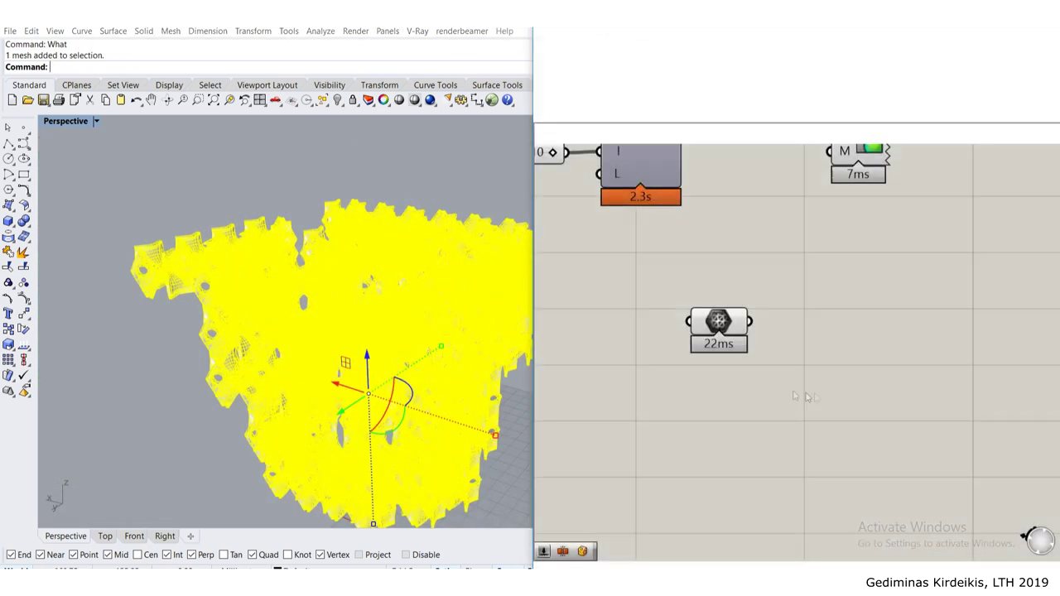
# Step: Add Weaverbird's Catmull-Clark Subdivision beside the Mesh parameter, with the referenced mesh as its input
pyautogui.doubleClick(780, 404)
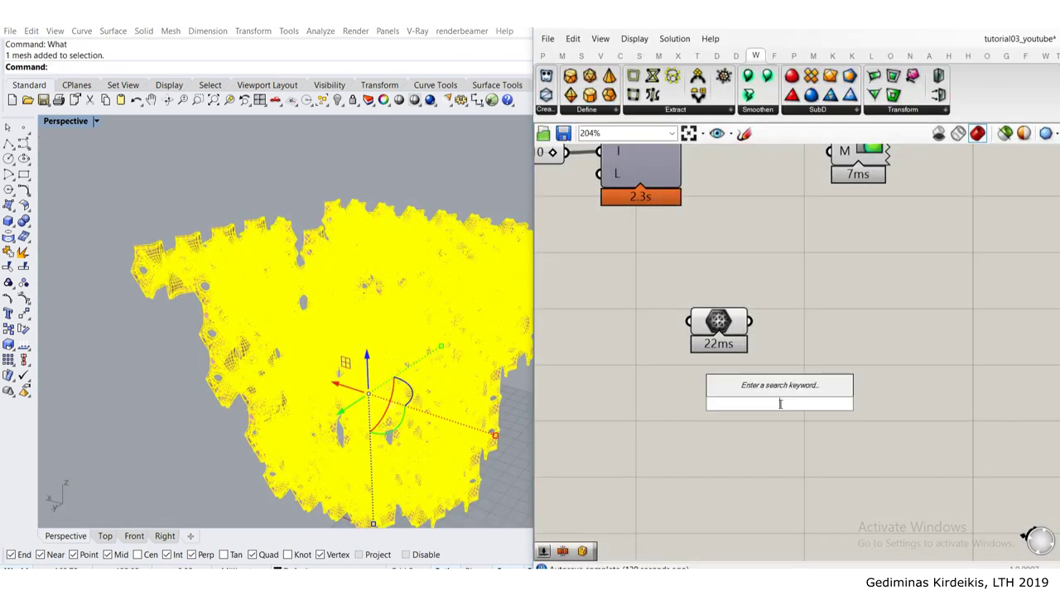
pyautogui.write('cat')
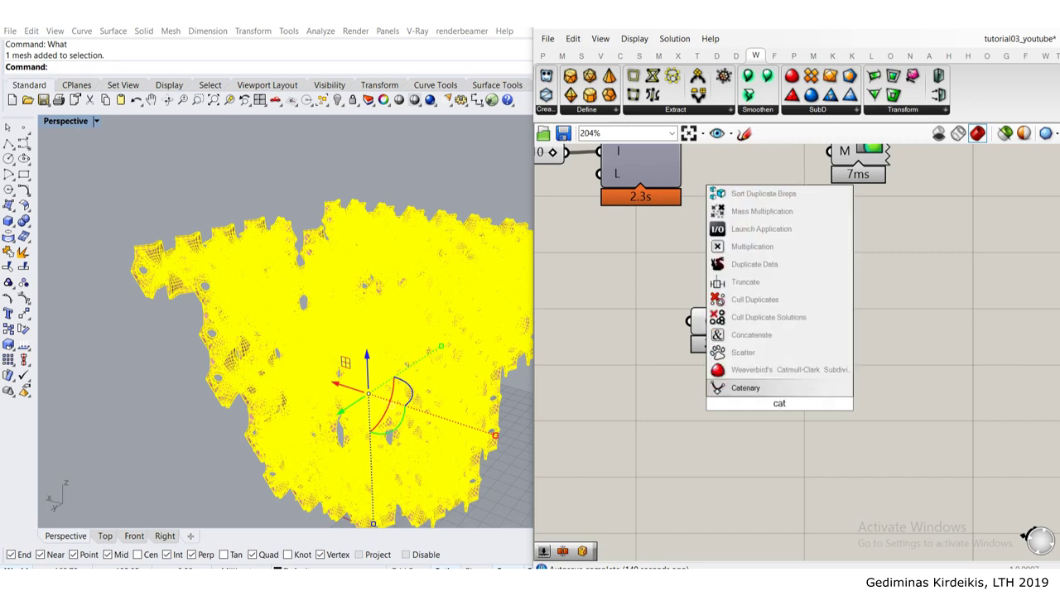
pyautogui.click(783, 370)
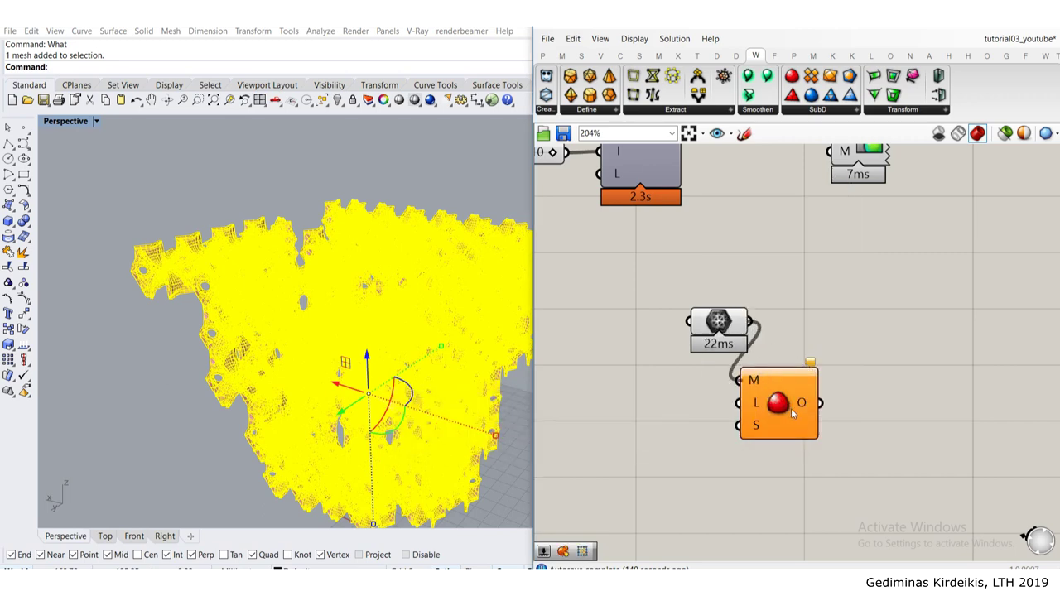
pyautogui.moveTo(792, 414); pyautogui.dragTo(833, 354)
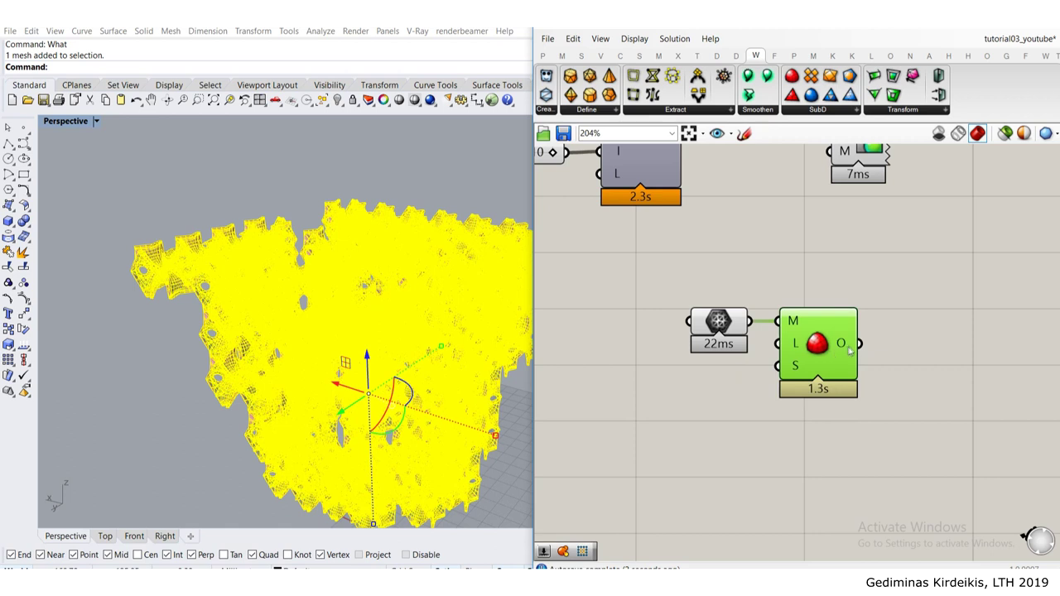
# Step: Bake the subdivided mesh onto the Default layer
pyautogui.rightClick(843, 348)
pyautogui.click(876, 368)
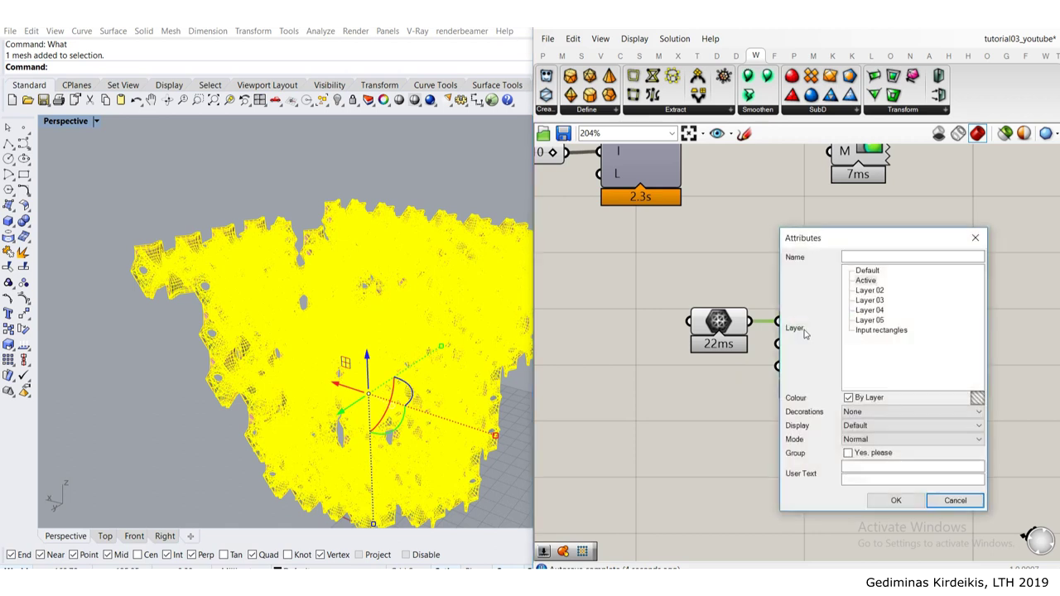
pyautogui.click(868, 271)
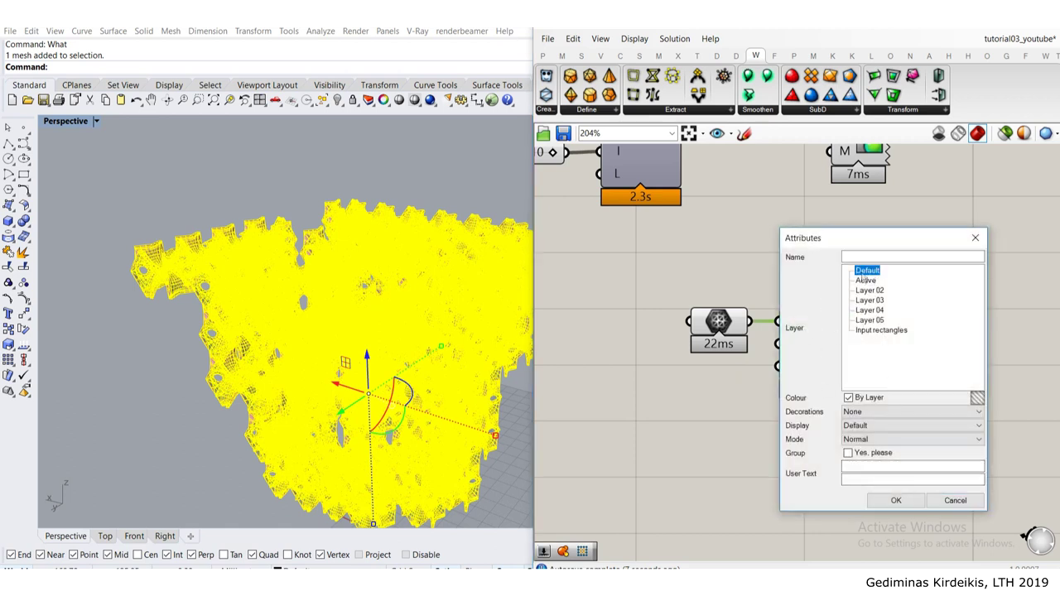
pyautogui.moveTo(855, 239); pyautogui.dragTo(563, 234)
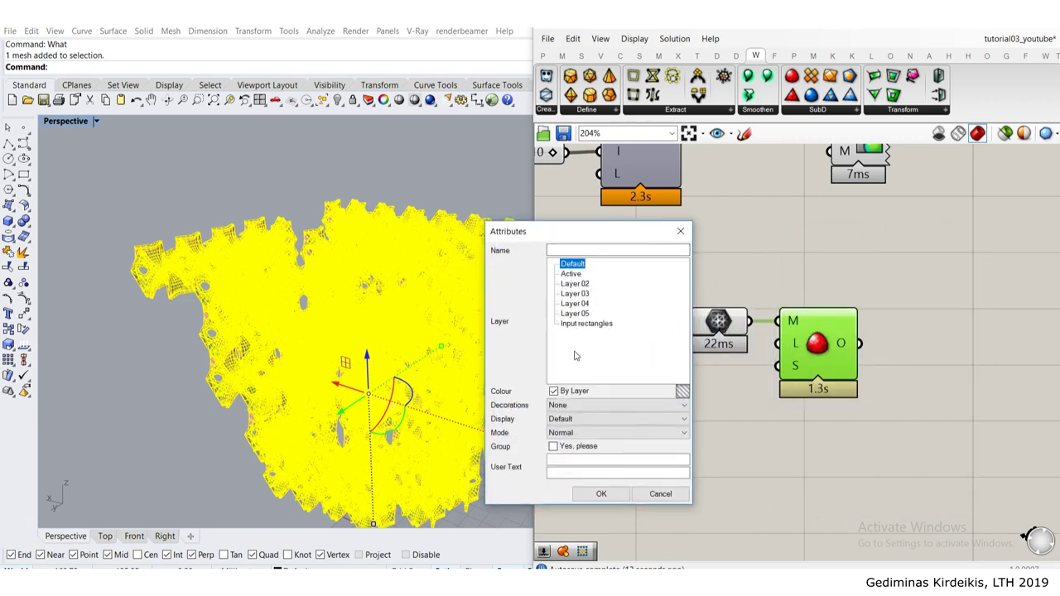
pyautogui.click(601, 494)
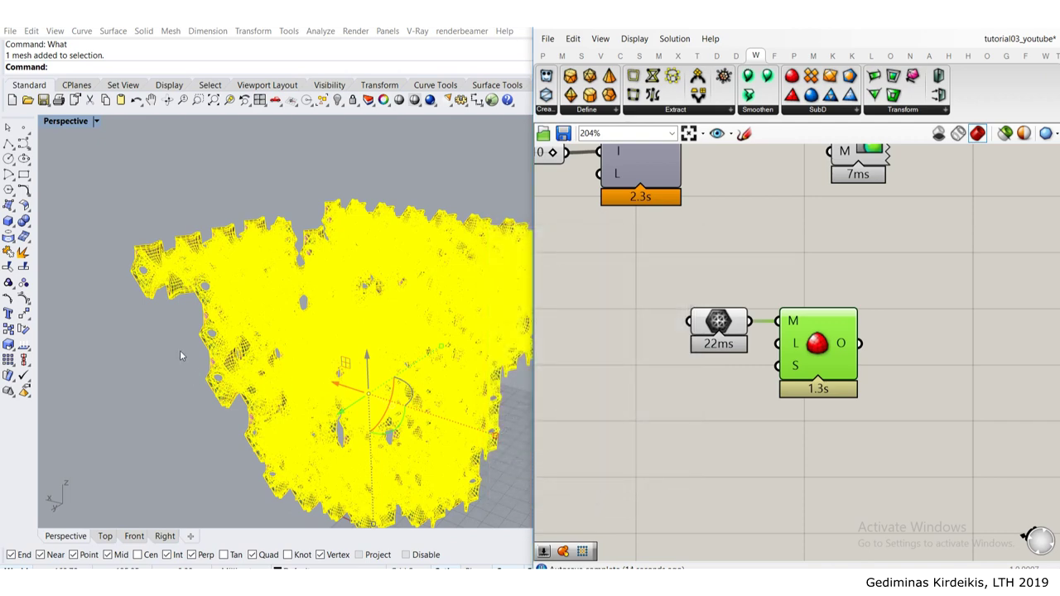
# Step: Select the baked subdivided mesh and move it along the X axis, clear of the original and its preview
pyautogui.moveTo(181, 352); pyautogui.dragTo(215, 353, button='right')
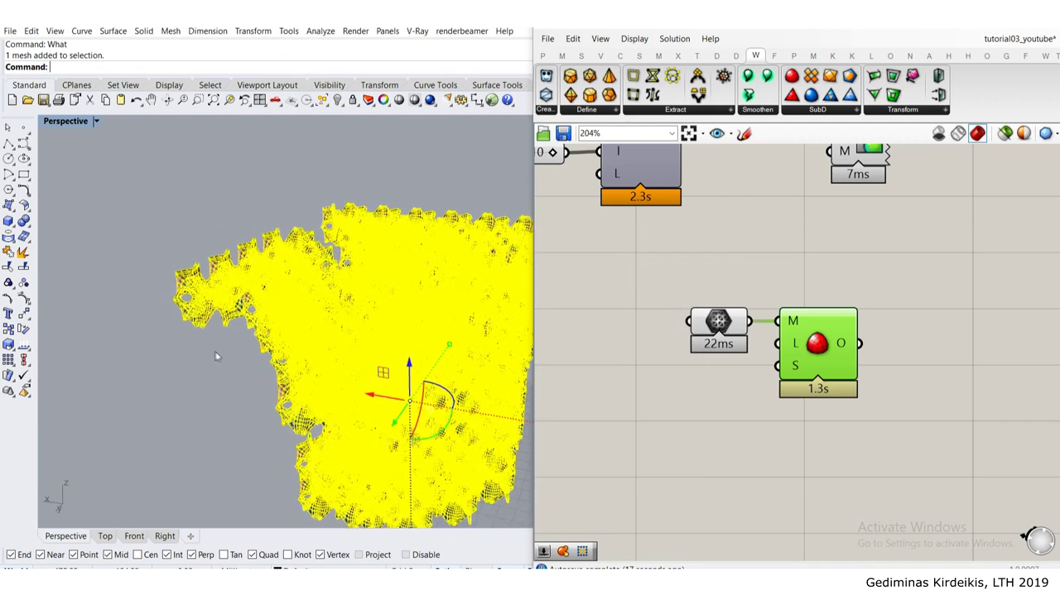
pyautogui.click(163, 272)
pyautogui.scroll(5, 162, 273)
pyautogui.scroll(3, 207, 297)
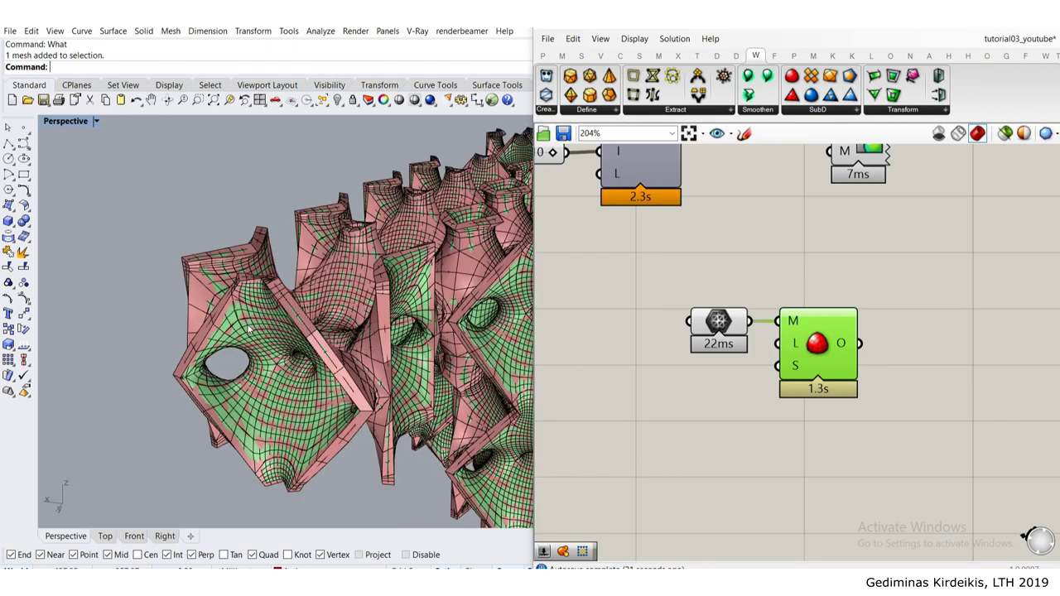
pyautogui.click(249, 328)
pyautogui.click(309, 328)
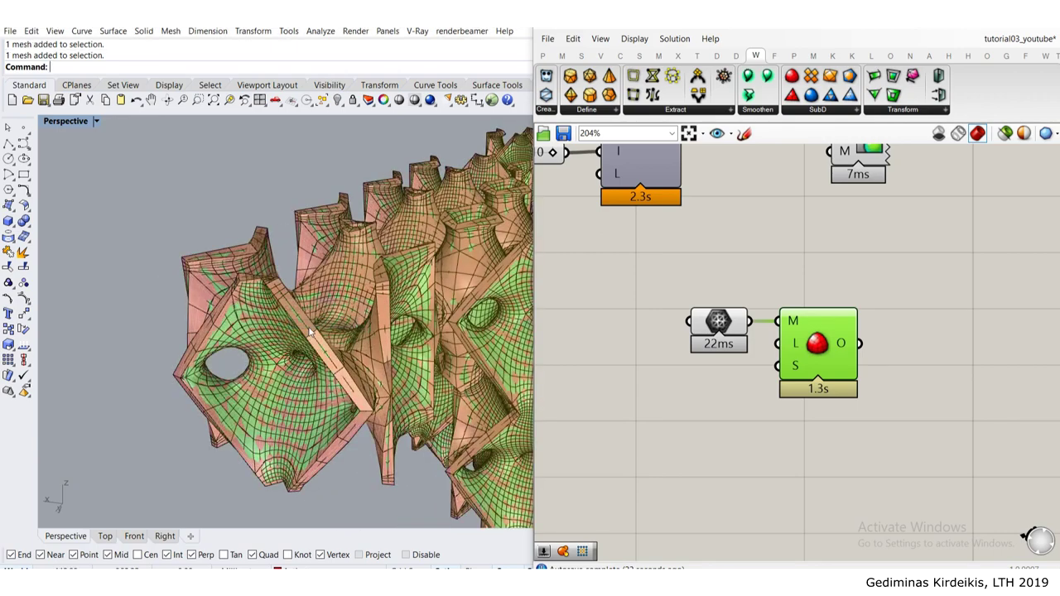
pyautogui.scroll(-2, 312, 331)
pyautogui.scroll(-3, 312, 334)
pyautogui.moveTo(362, 356); pyautogui.dragTo(186, 358)
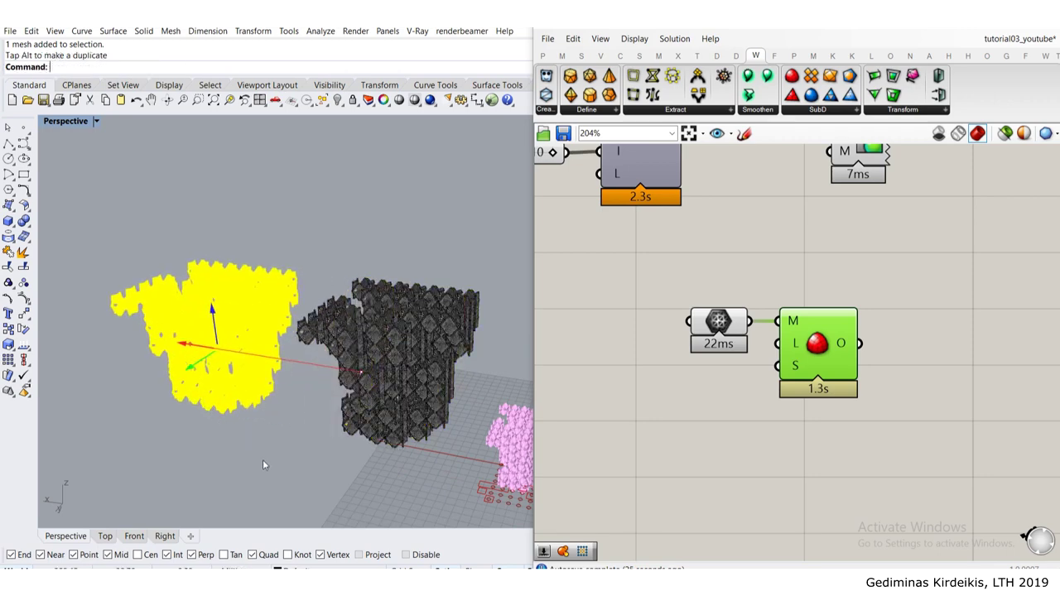
pyautogui.click(267, 463)
# Step: Inspect the moved mesh up close, then start exporting it with STL (Stereolithography) as the file type
pyautogui.scroll(6, 174, 331)
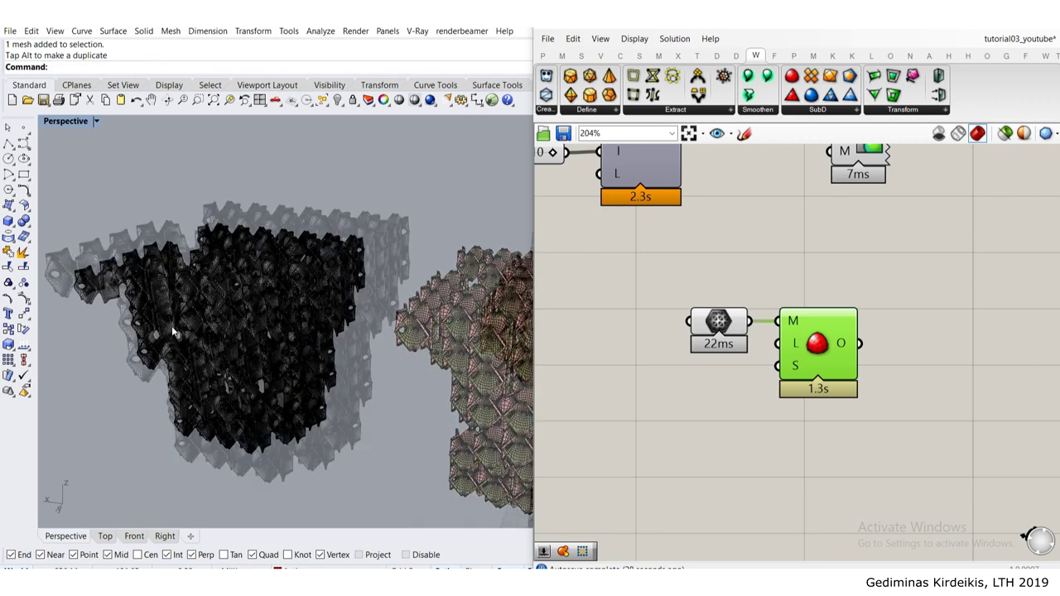
pyautogui.scroll(8, 174, 331)
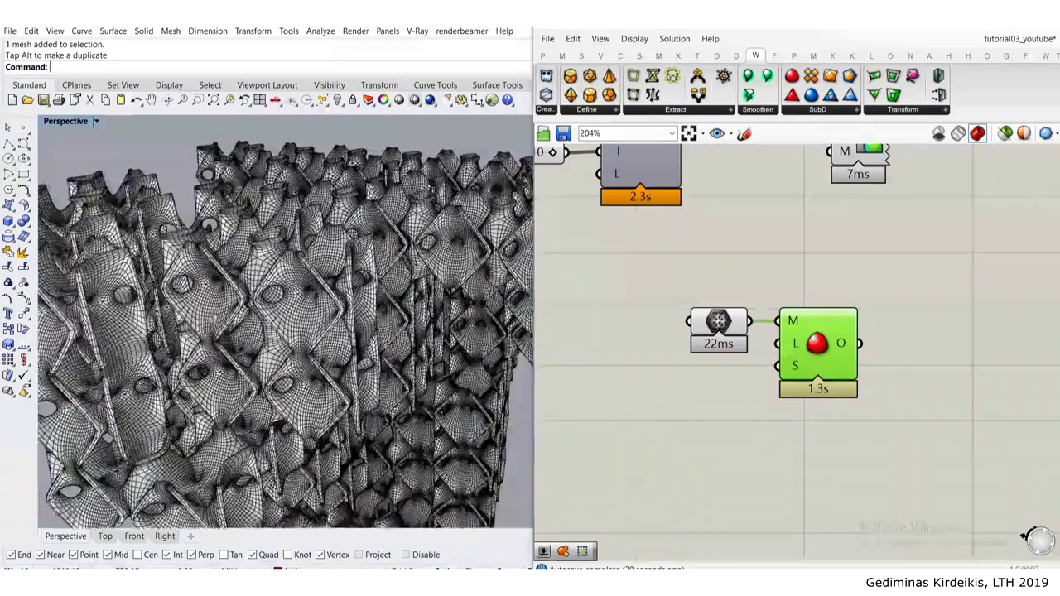
pyautogui.scroll(6, 236, 215)
pyautogui.scroll(-6, 236, 215)
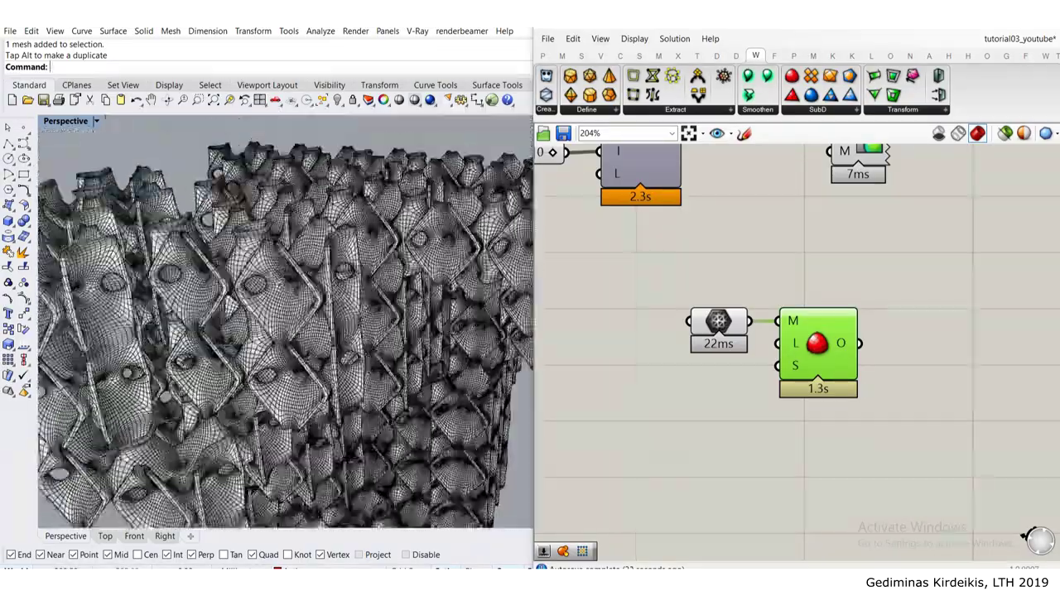
pyautogui.scroll(-8, 275, 300)
pyautogui.click(275, 300)
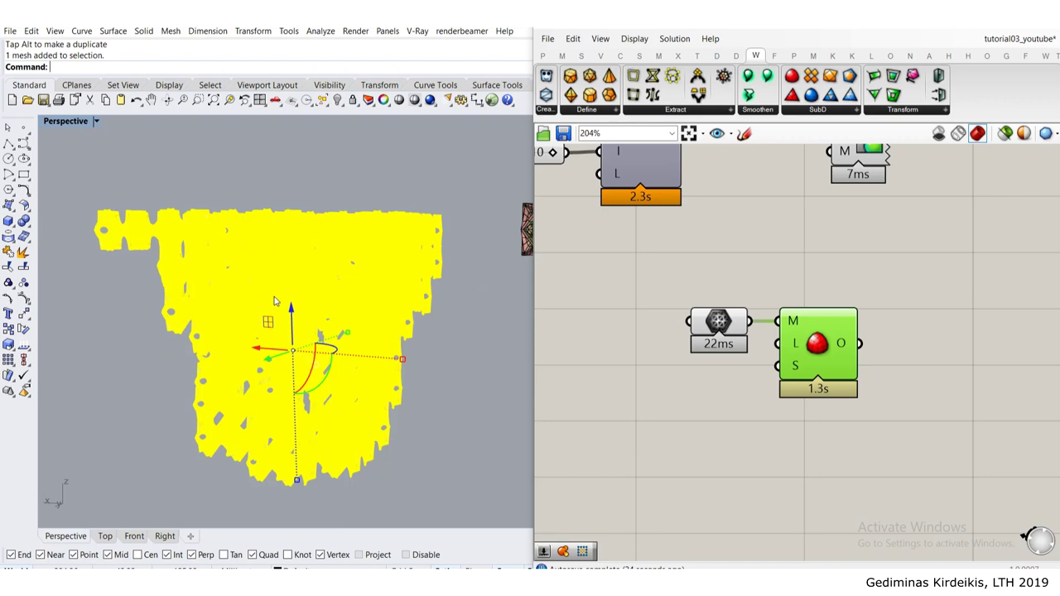
pyautogui.write('export')
pyautogui.press('Return')
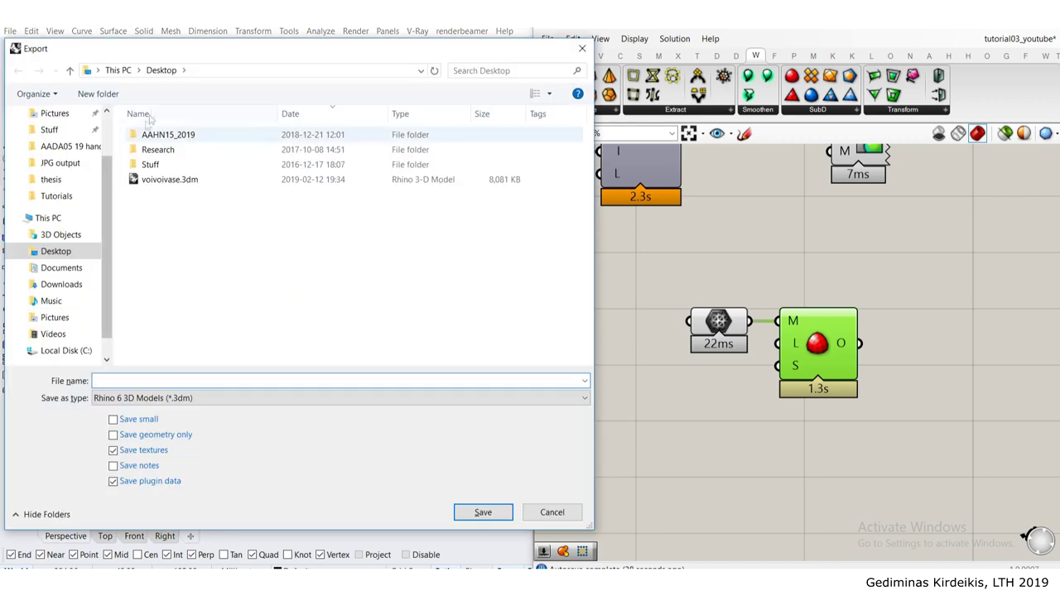
pyautogui.click(169, 401)
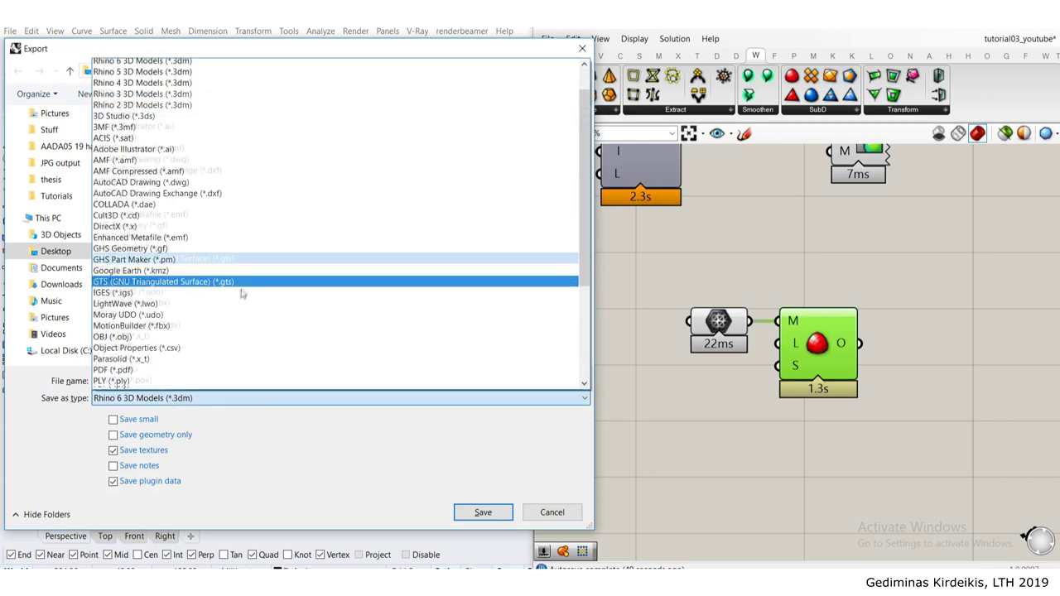
pyautogui.scroll(-7, 226, 354)
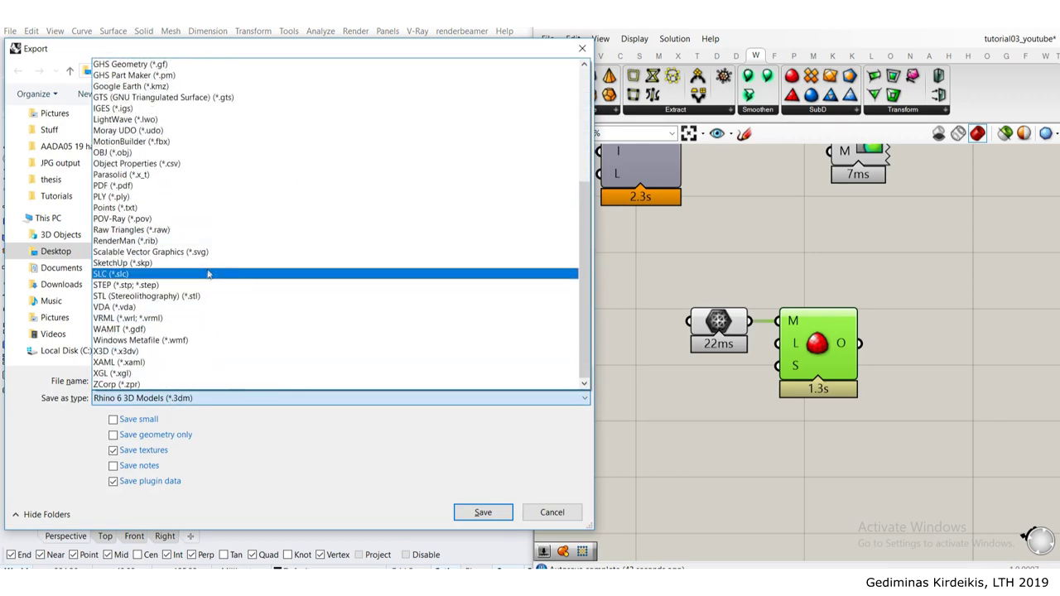
pyautogui.click(199, 296)
# Step: Name the export youtube_tutorial_5 and save it to the Desktop as a binary STL
pyautogui.click(196, 381)
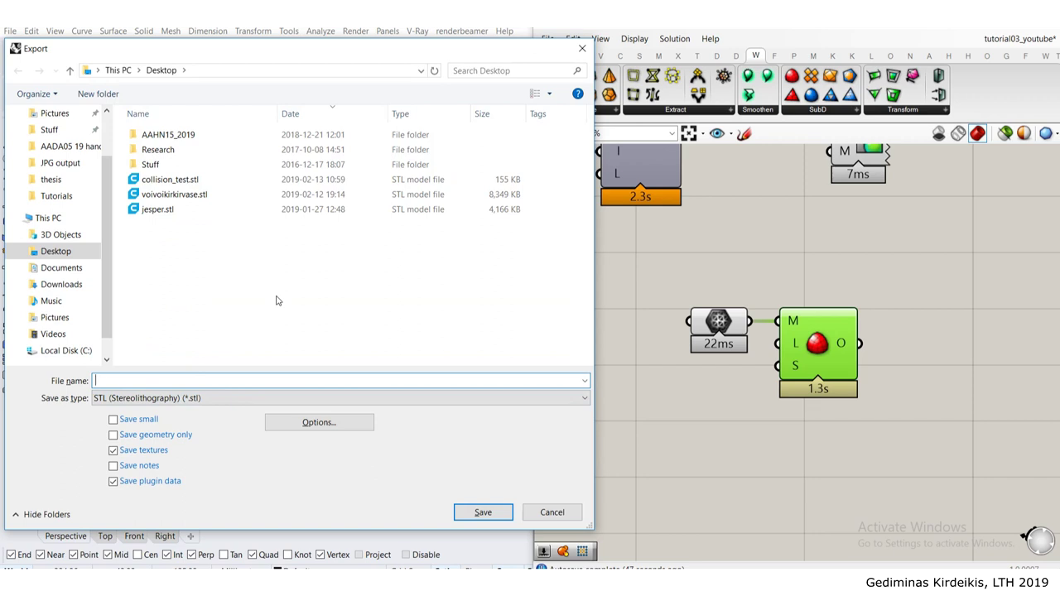
pyautogui.write('youtube_tutorial_5')
pyautogui.press('Return')
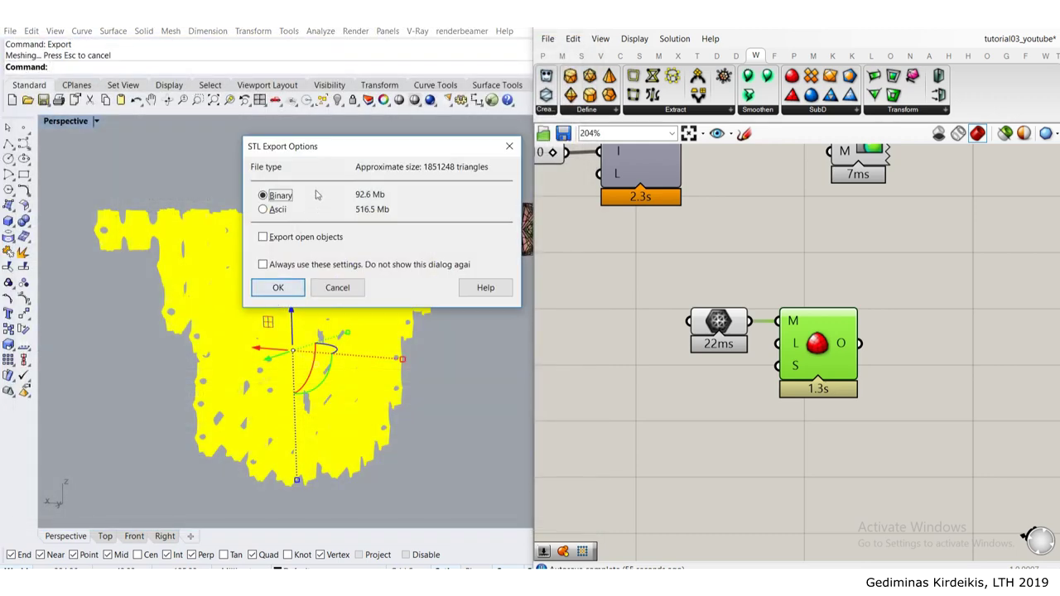
pyautogui.moveTo(357, 194); pyautogui.dragTo(422, 196)
pyautogui.click(382, 195)
pyautogui.moveTo(356, 195); pyautogui.dragTo(409, 196)
pyautogui.click(364, 196)
pyautogui.click(384, 194)
pyautogui.click(270, 288)
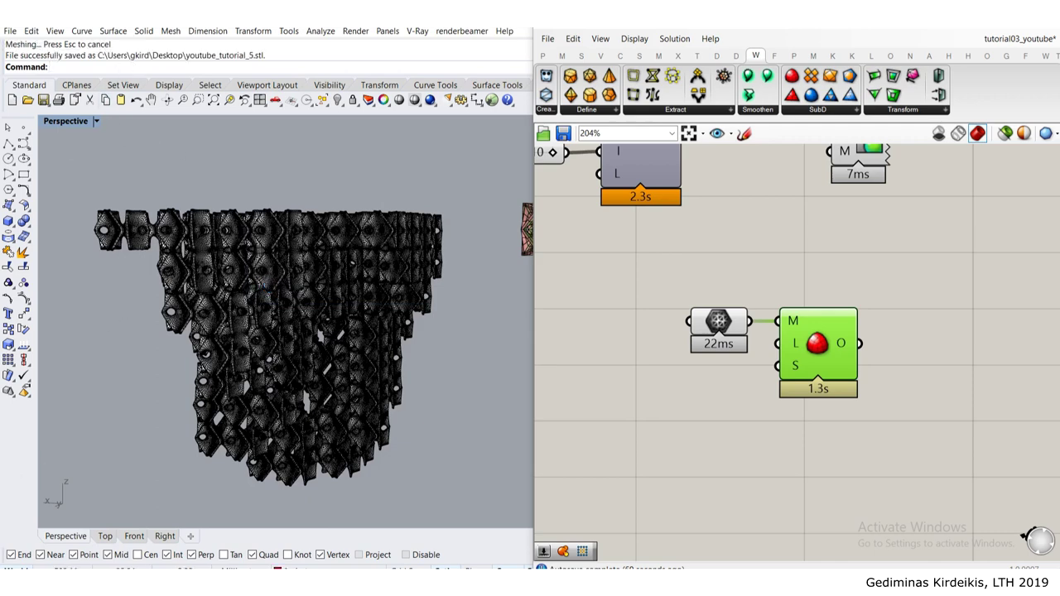
# Step: Launch Cura and load the youtube_tutorial_5 STL from the desktop onto the build plate
pyautogui.press('super')
pyautogui.write('cu')
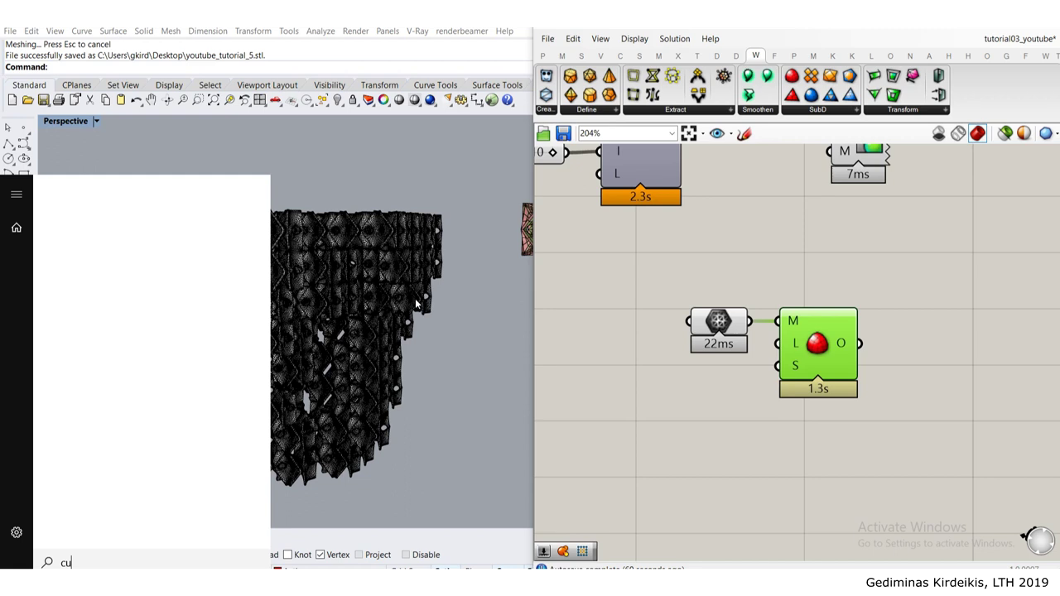
pyautogui.write('ra')
pyautogui.click(124, 246)
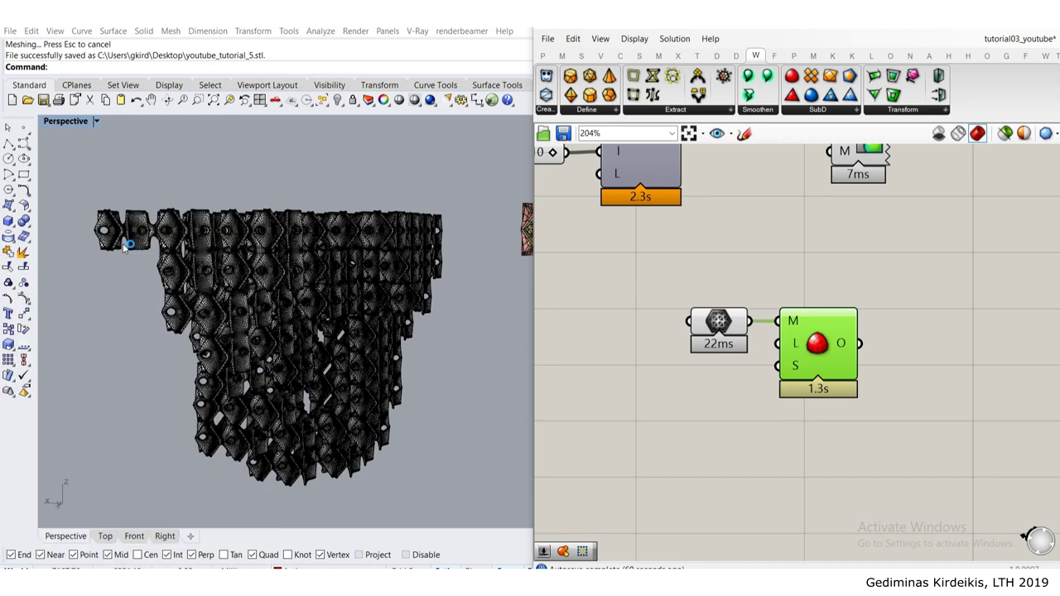
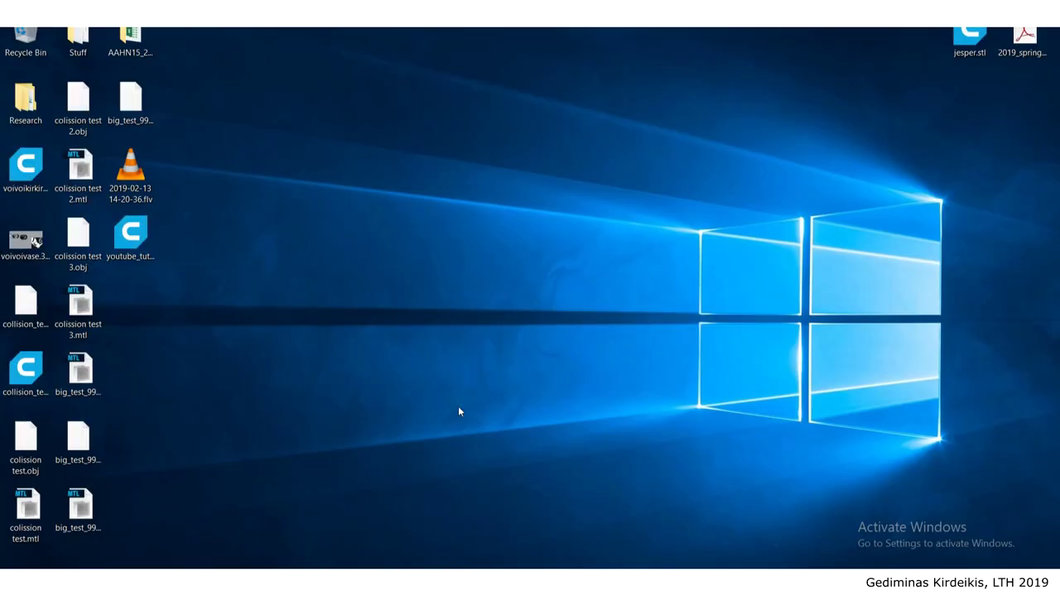
pyautogui.moveTo(126, 236); pyautogui.dragTo(368, 231)
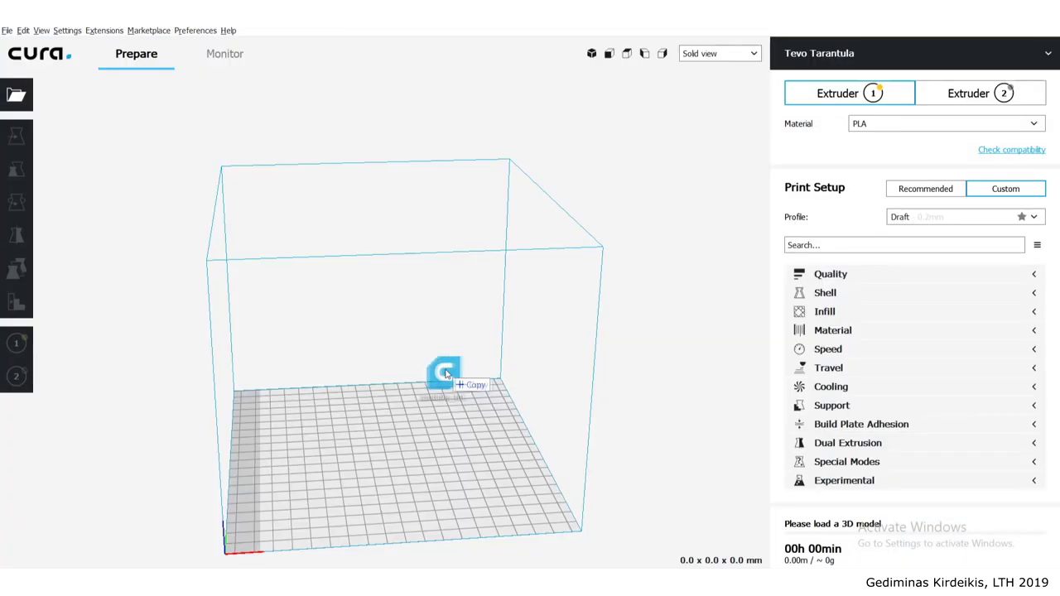
pyautogui.moveTo(444, 375); pyautogui.dragTo(447, 377)
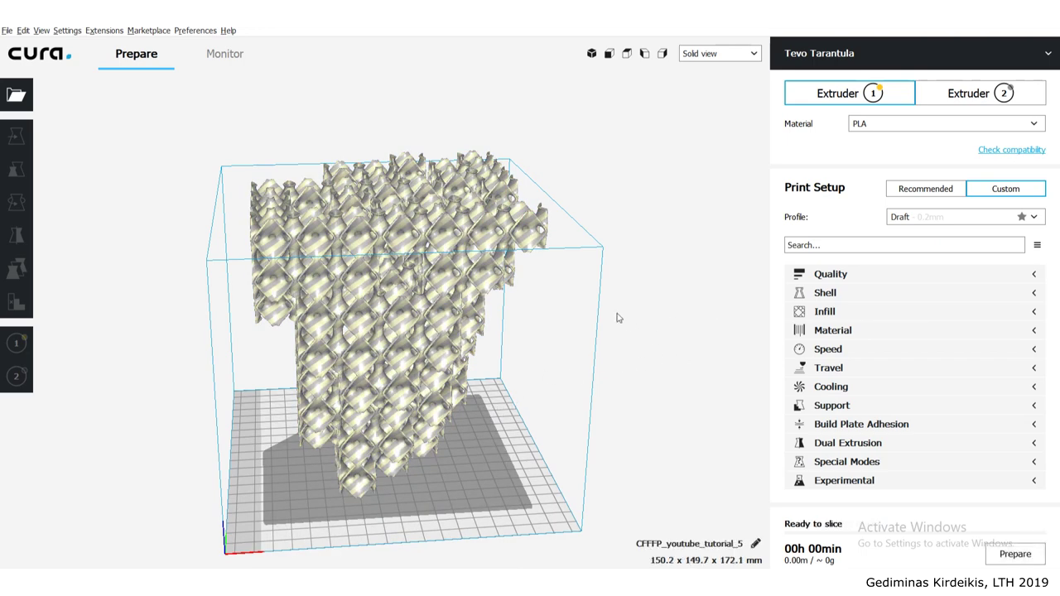
# Step: Change the printer to Original Prusa i3 MK3 and select the loaded model
pyautogui.moveTo(618, 314); pyautogui.dragTo(532, 267, button='right')
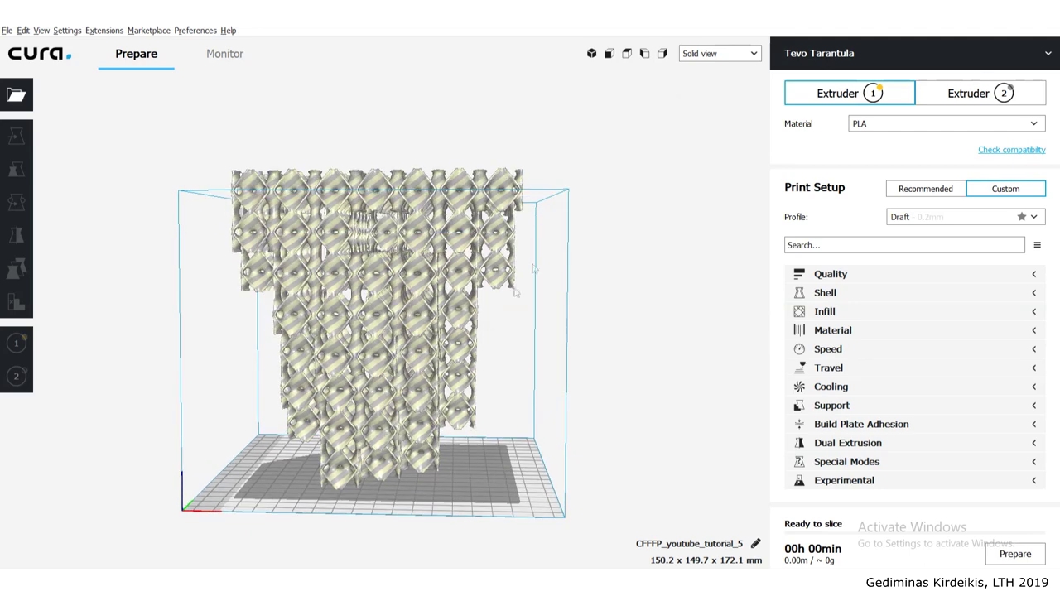
pyautogui.click(859, 56)
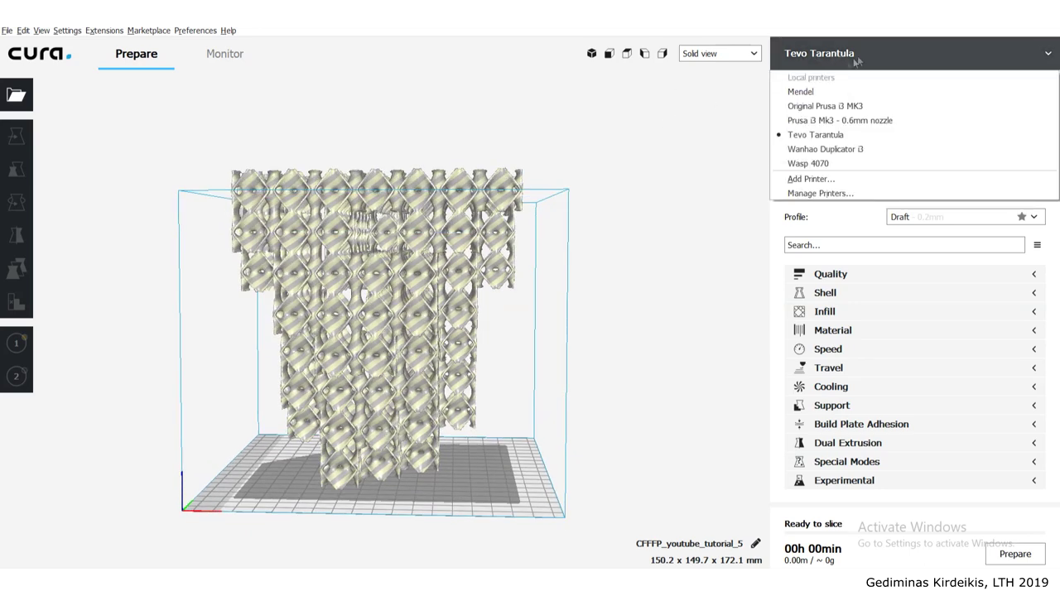
pyautogui.click(859, 110)
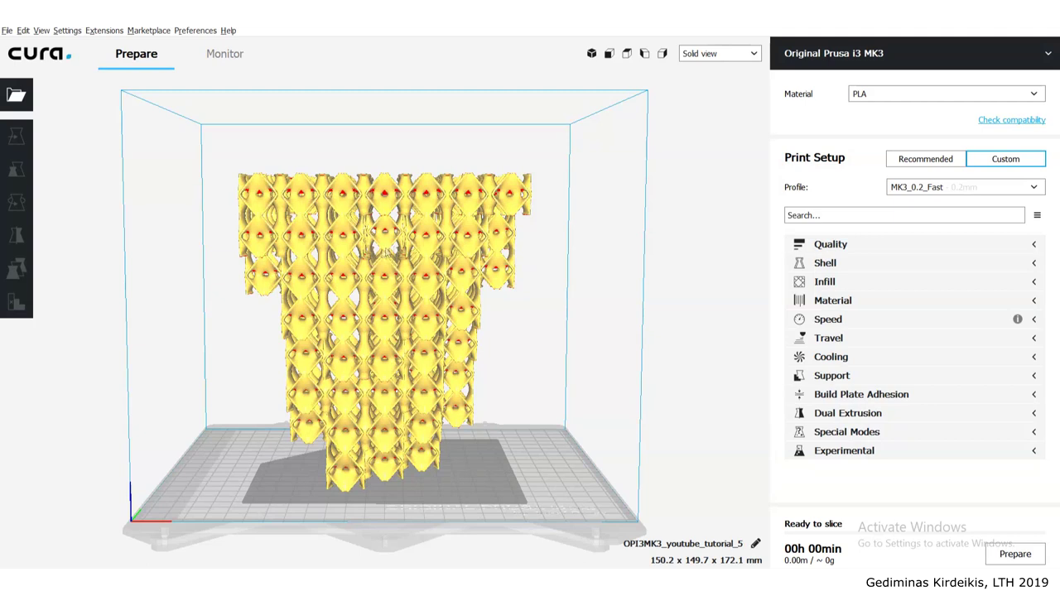
pyautogui.click(385, 254)
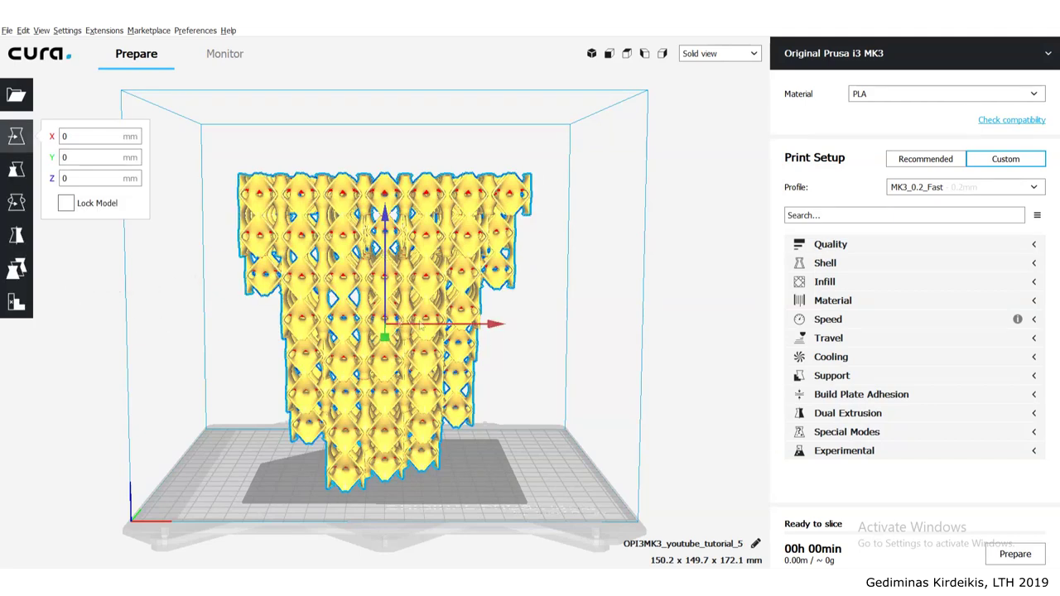
# Step: Rotate the model upside down so its wide end rests on the build plate, and inspect it from several sides
pyautogui.click(16, 202)
pyautogui.moveTo(295, 274); pyautogui.dragTo(478, 265)
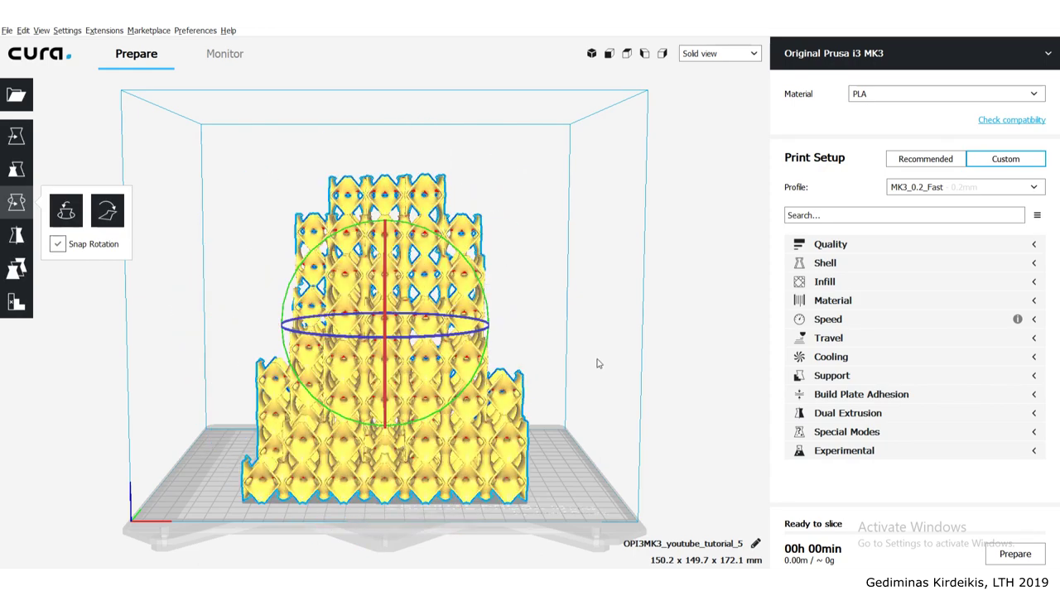
pyautogui.moveTo(576, 357); pyautogui.dragTo(349, 301, button='right')
pyautogui.click(551, 347)
pyautogui.moveTo(355, 354); pyautogui.dragTo(648, 375, button='right')
pyautogui.moveTo(230, 375); pyautogui.dragTo(242, 337, button='right')
pyautogui.scroll(1, 361, 405)
pyautogui.moveTo(367, 398); pyautogui.dragTo(407, 419, button='right')
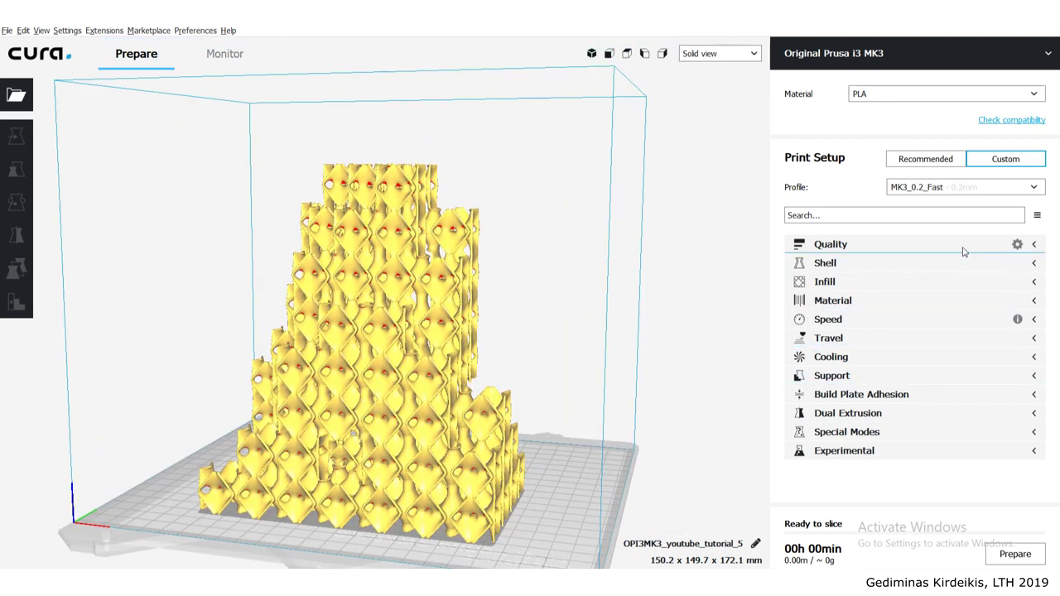
# Step: Check the quality settings and set both the shell's top layers and bottom layers to 3
pyautogui.click(895, 246)
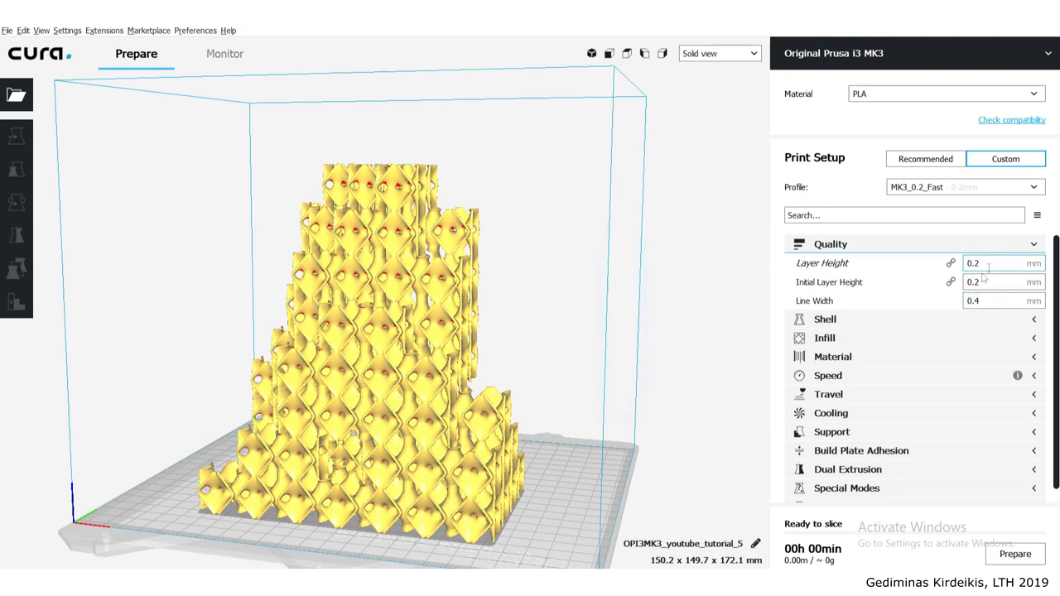
pyautogui.click(989, 246)
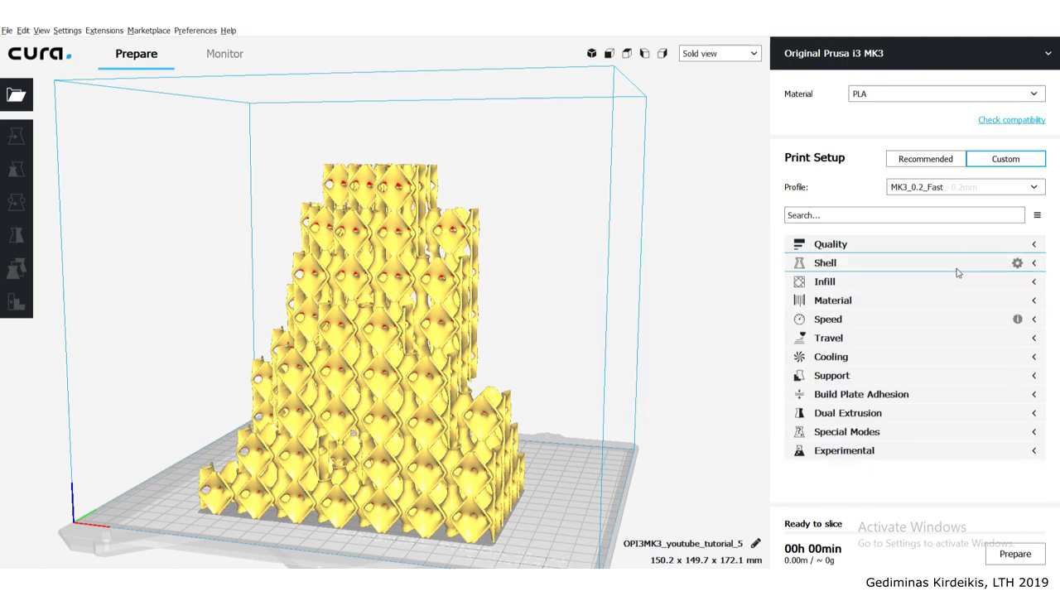
pyautogui.click(957, 268)
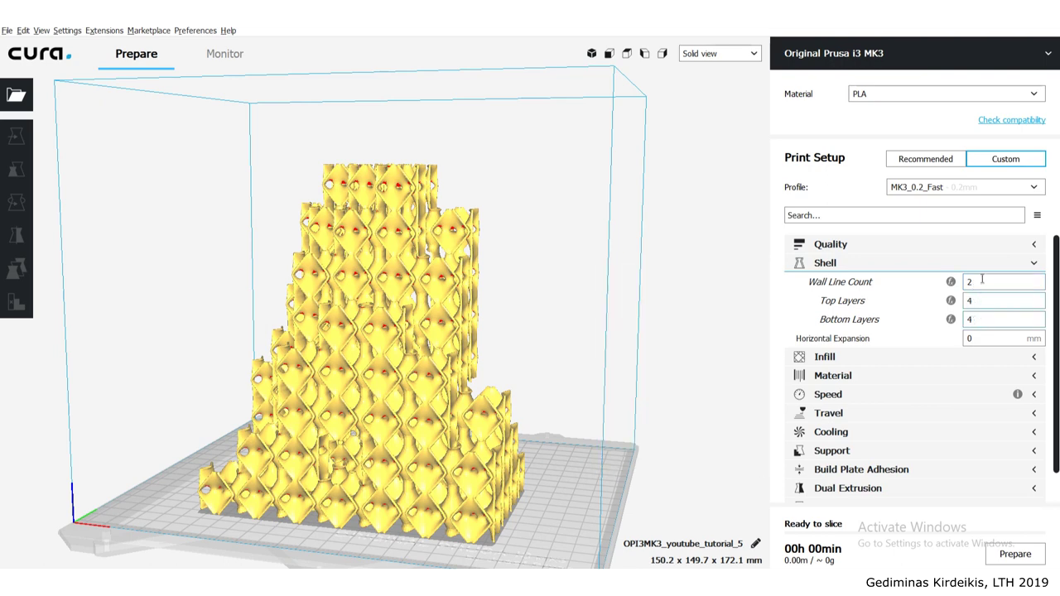
pyautogui.moveTo(975, 301)
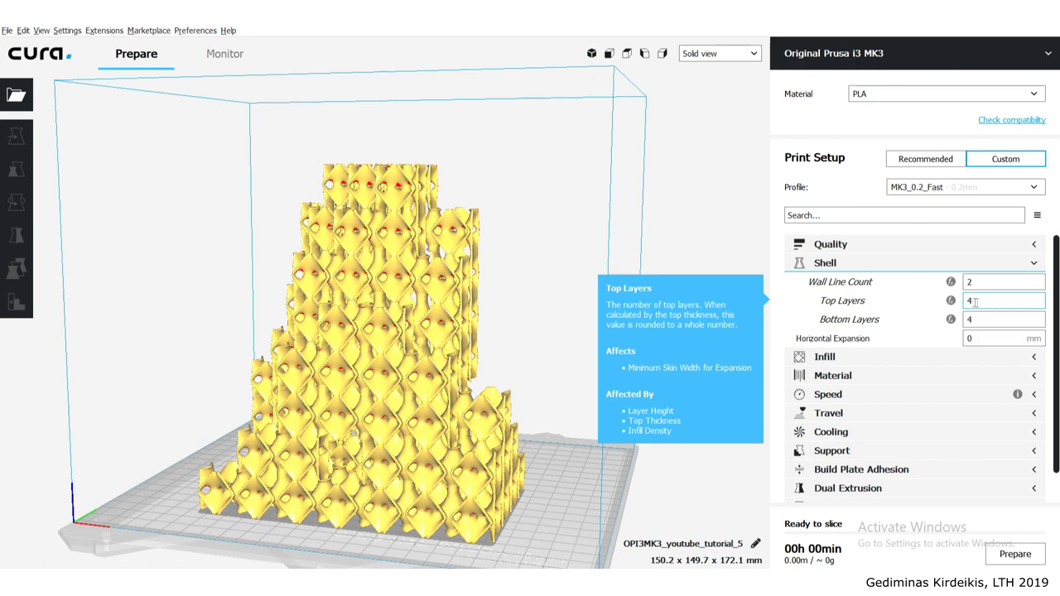
pyautogui.moveTo(975, 301); pyautogui.dragTo(959, 307)
pyautogui.write('3')
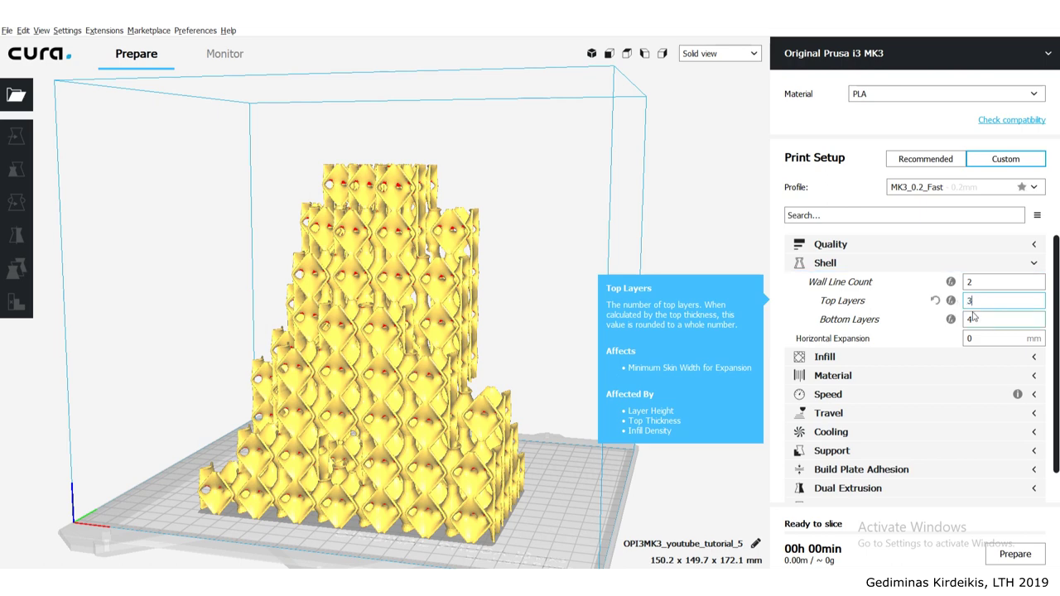
pyautogui.moveTo(978, 319); pyautogui.dragTo(953, 320)
pyautogui.write('3')
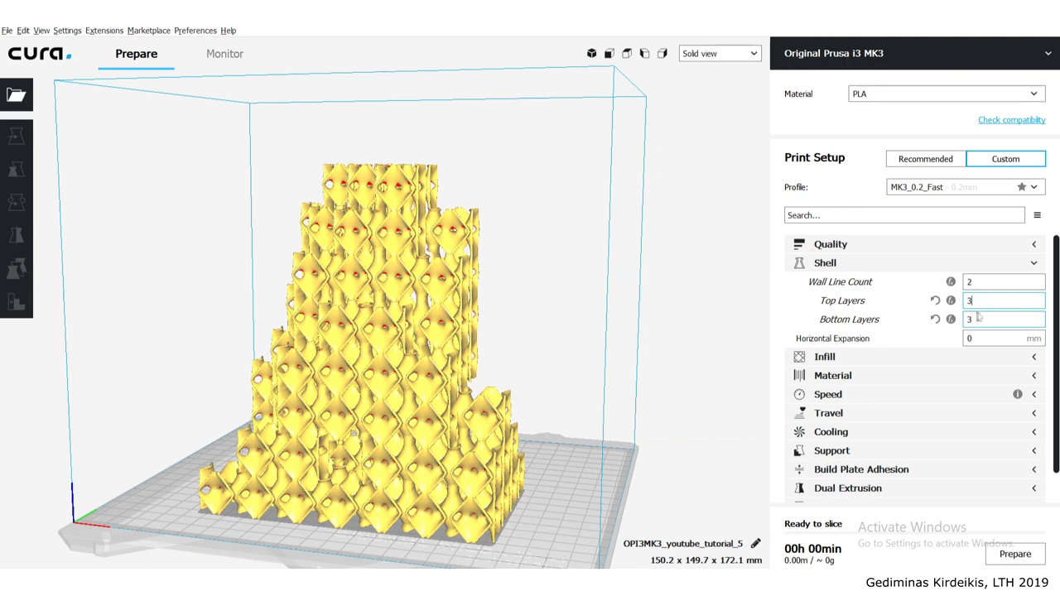
pyautogui.click(1037, 265)
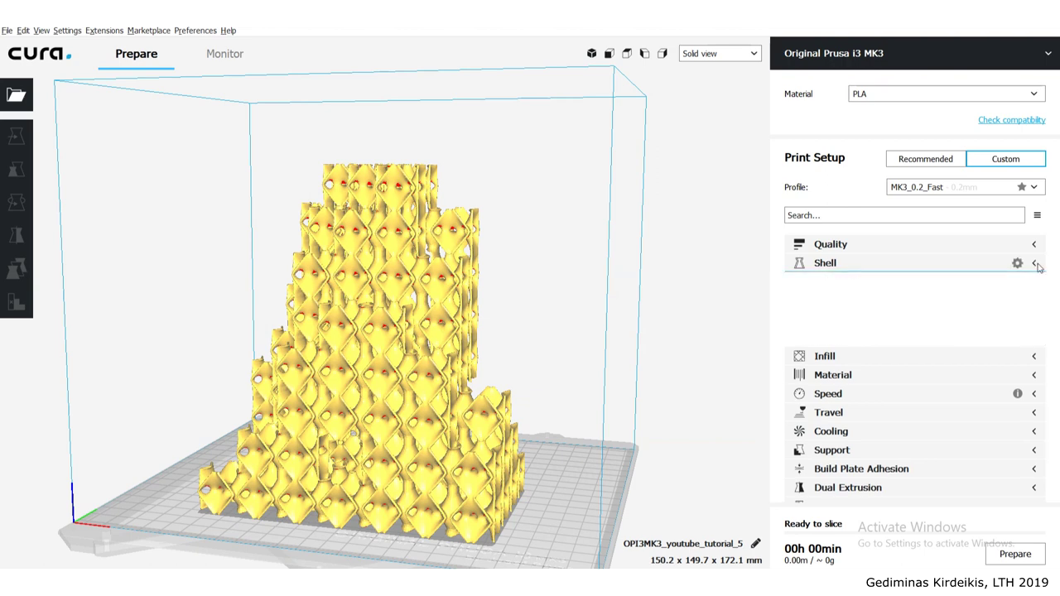
# Step: Check the infill and material settings, and set the print speed to 50 mm/s and the initial layer speed to 25 mm/s
pyautogui.click(1035, 282)
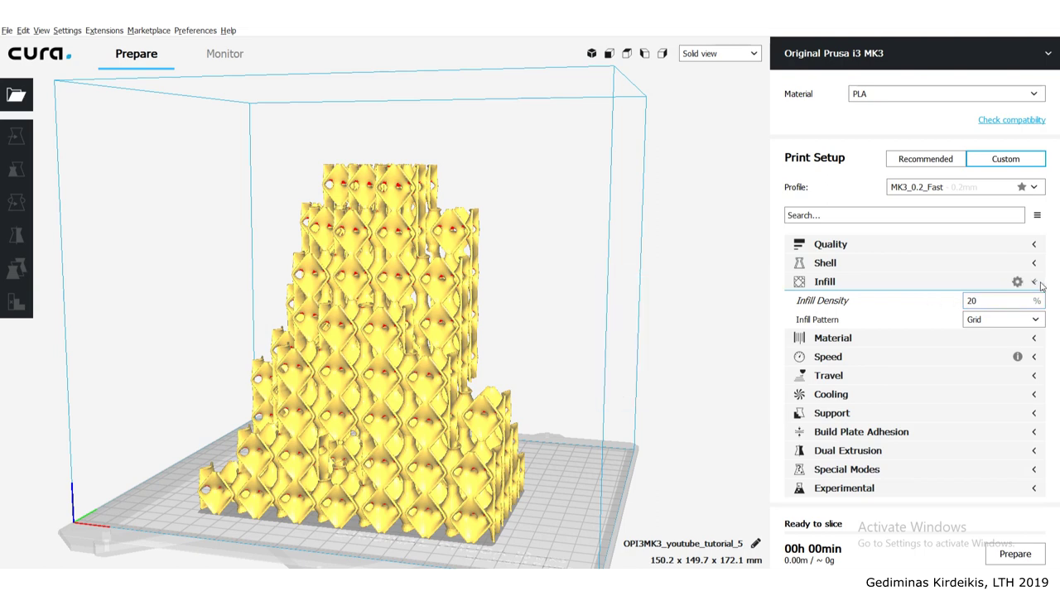
pyautogui.click(1034, 282)
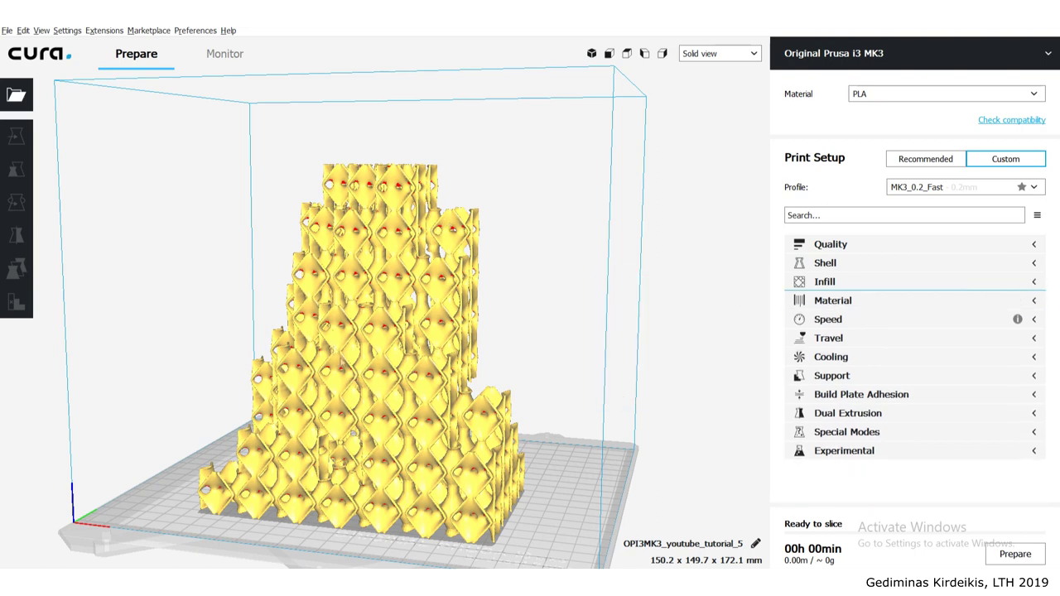
pyautogui.click(1036, 302)
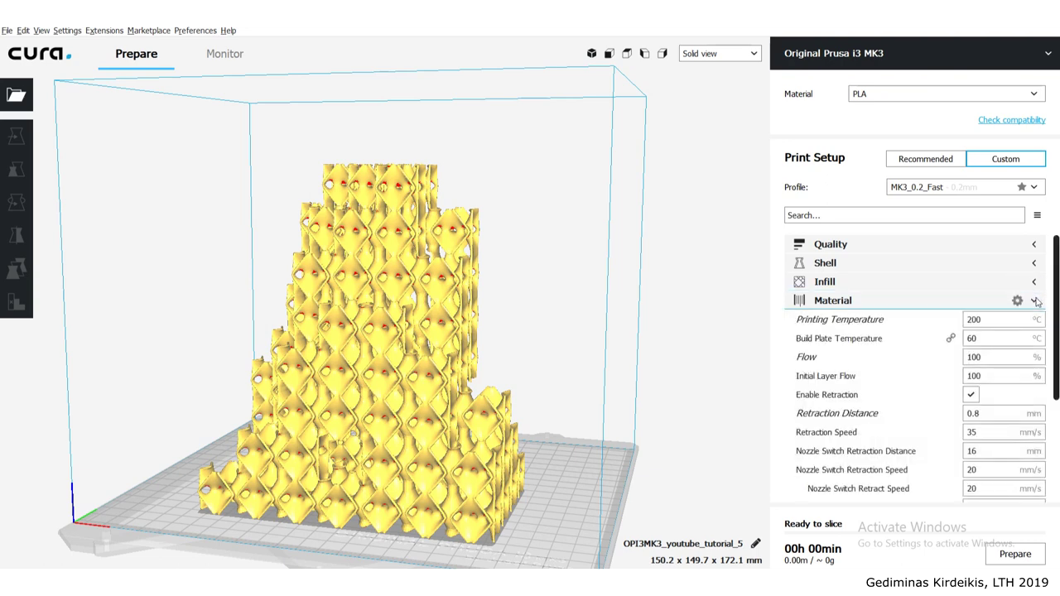
pyautogui.click(1035, 303)
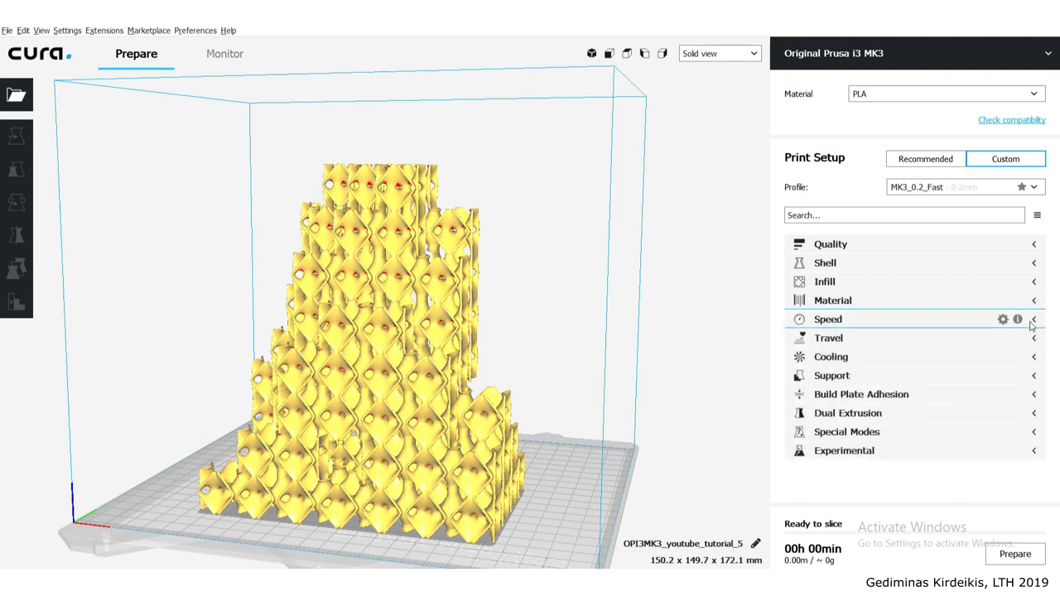
pyautogui.click(1033, 321)
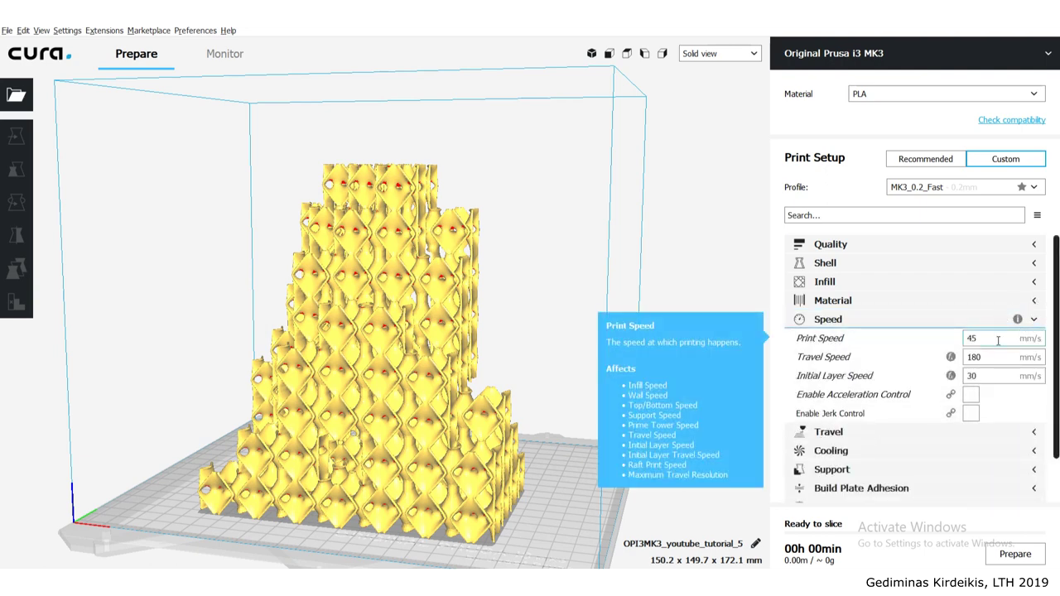
pyautogui.moveTo(995, 341); pyautogui.dragTo(940, 343)
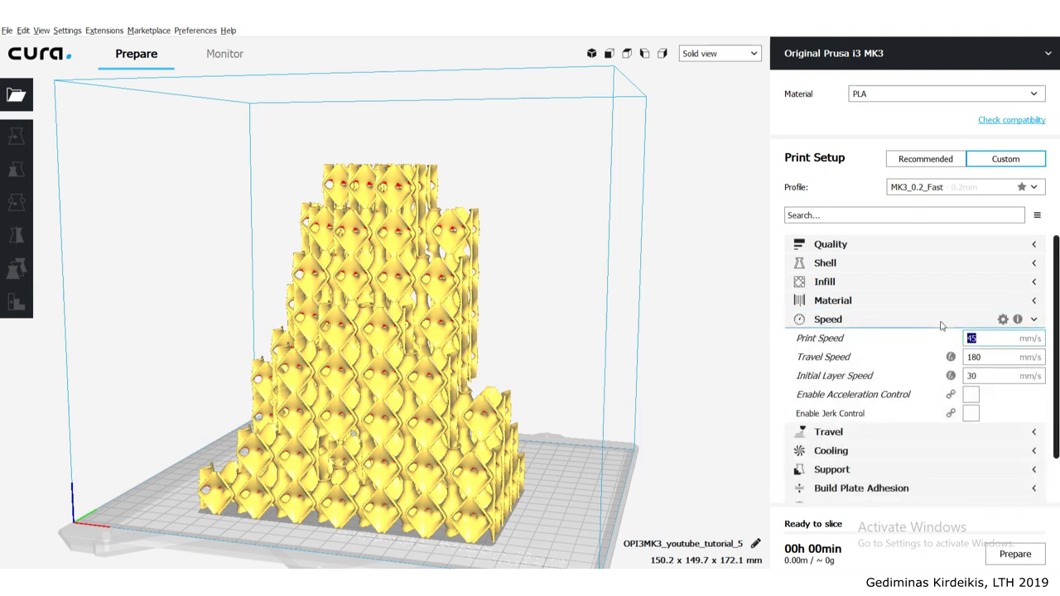
pyautogui.write('50')
pyautogui.click(1000, 357)
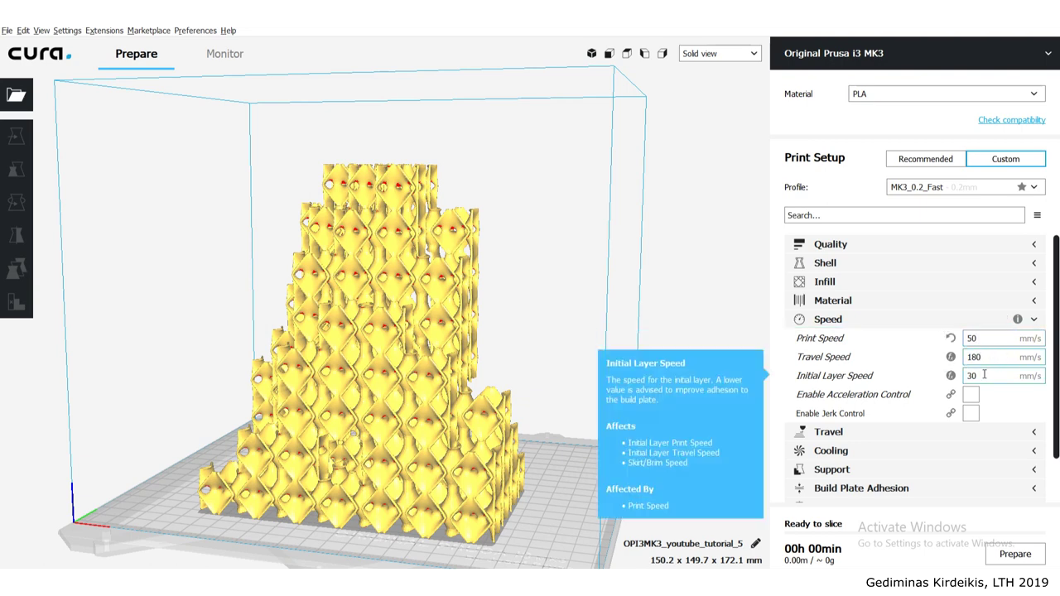
pyautogui.moveTo(984, 375); pyautogui.dragTo(925, 372)
pyautogui.write('25')
pyautogui.click(1035, 321)
# Step: Check the travel and cooling settings, and enable support generation with a support overhang angle of 70°
pyautogui.click(1035, 340)
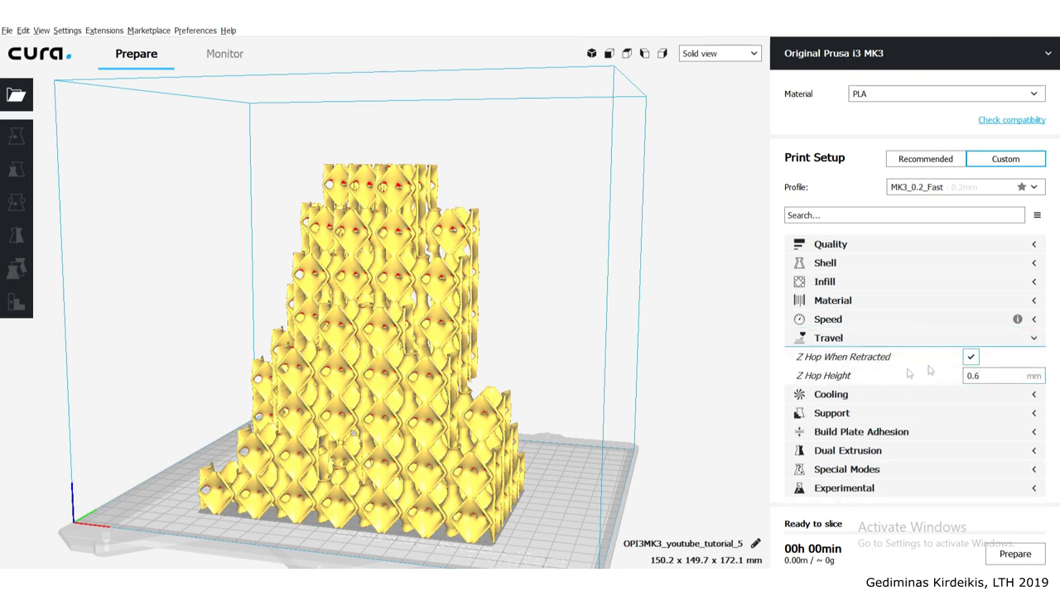
pyautogui.click(1034, 338)
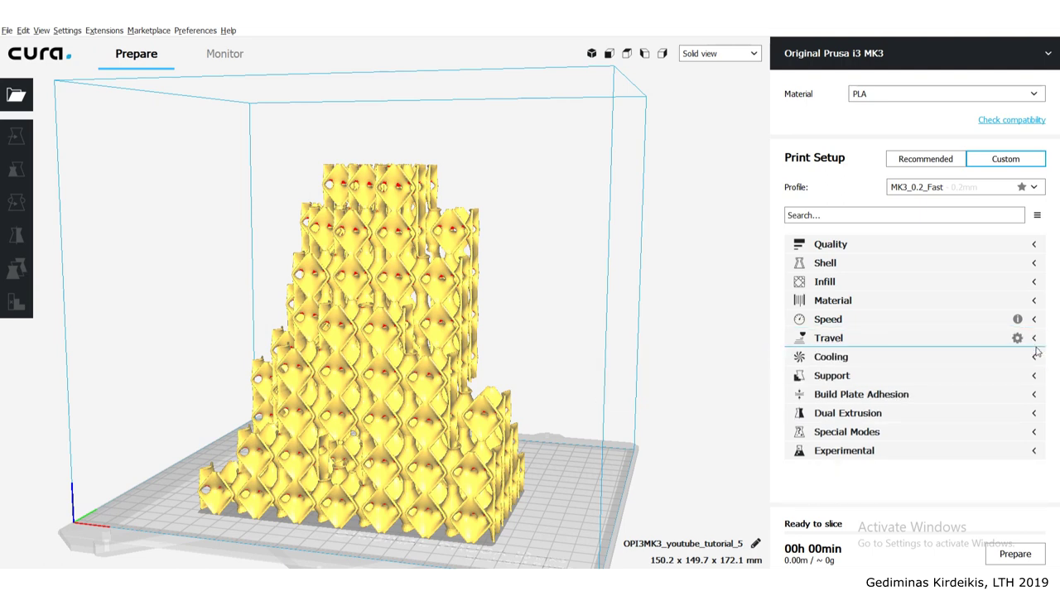
pyautogui.click(1035, 359)
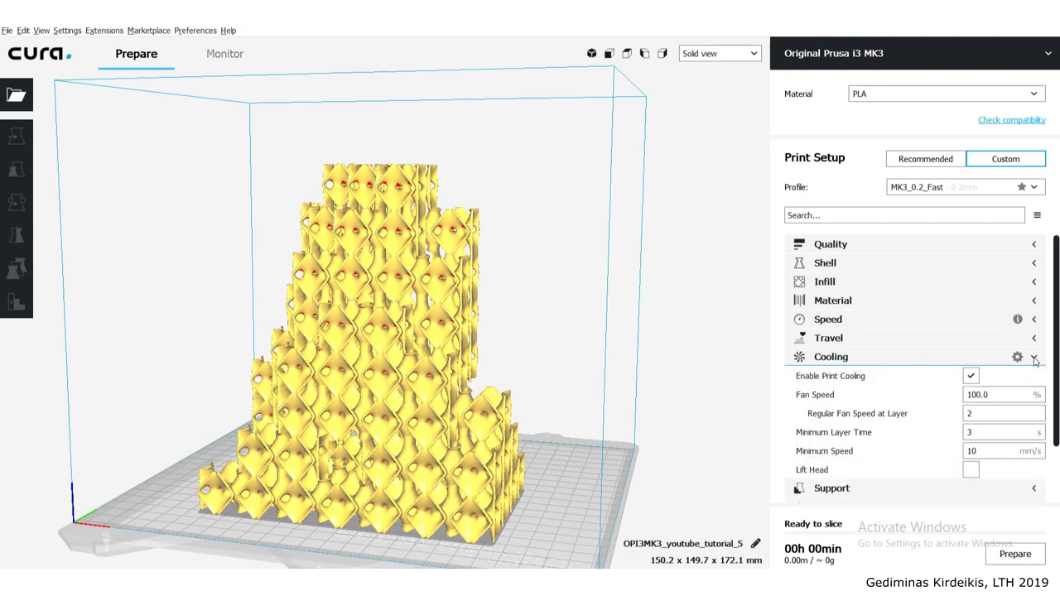
pyautogui.click(1035, 359)
pyautogui.click(1036, 377)
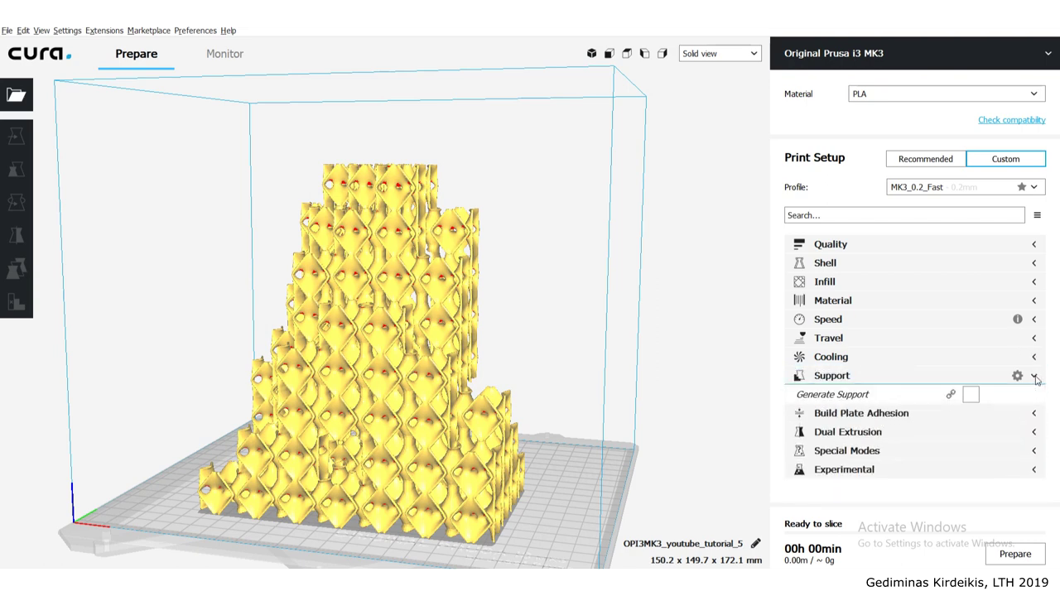
pyautogui.click(971, 395)
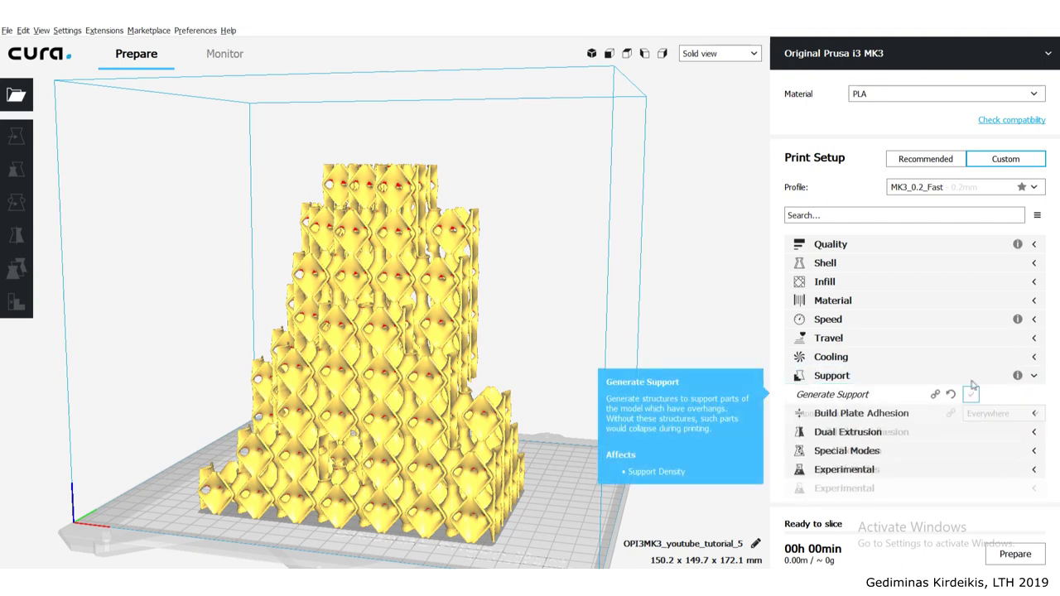
pyautogui.moveTo(981, 431); pyautogui.dragTo(959, 432)
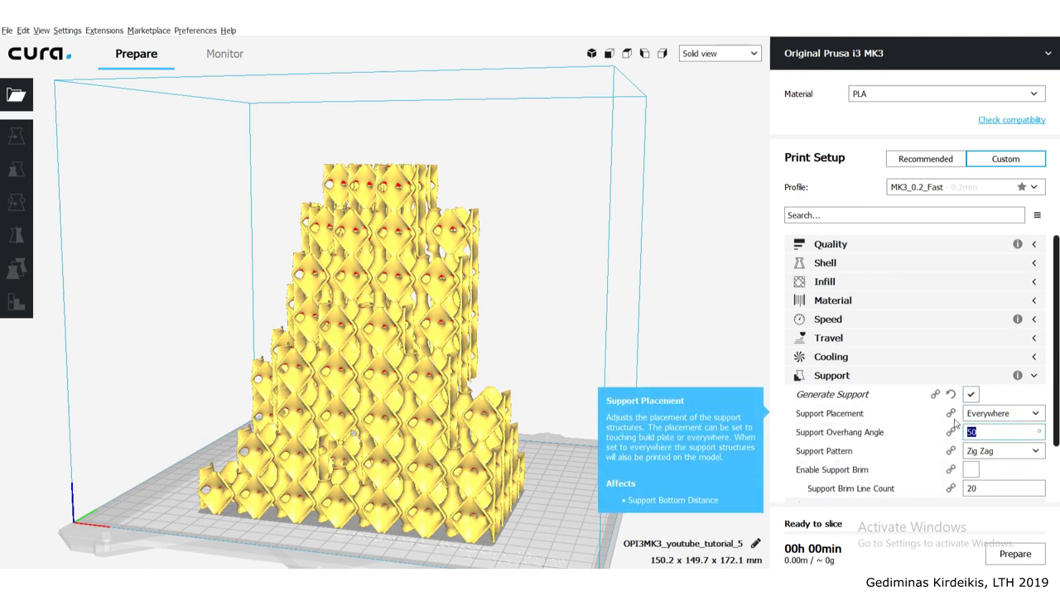
pyautogui.write('70')
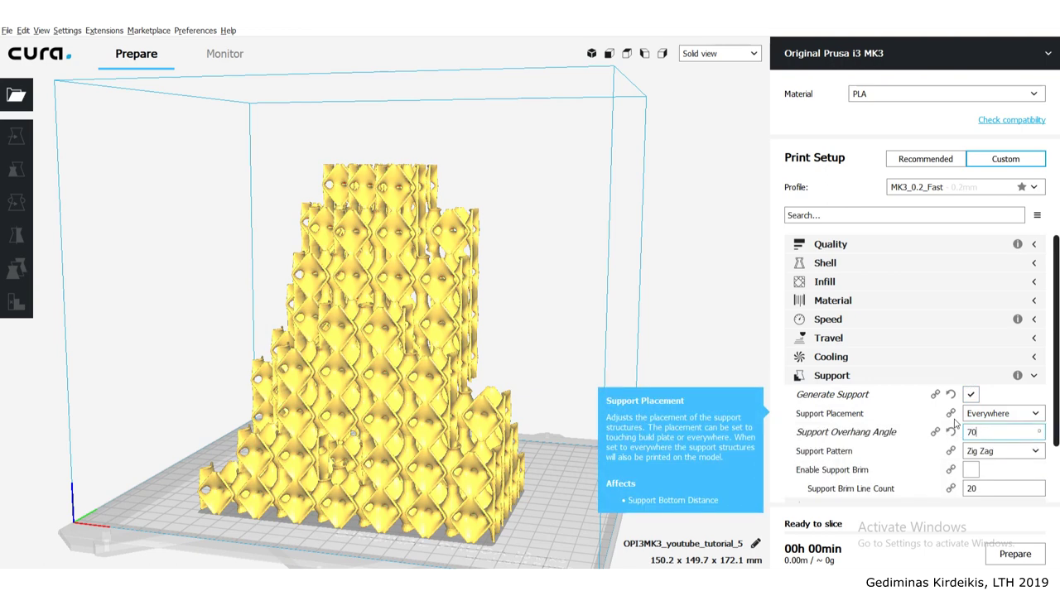
pyautogui.click(1037, 378)
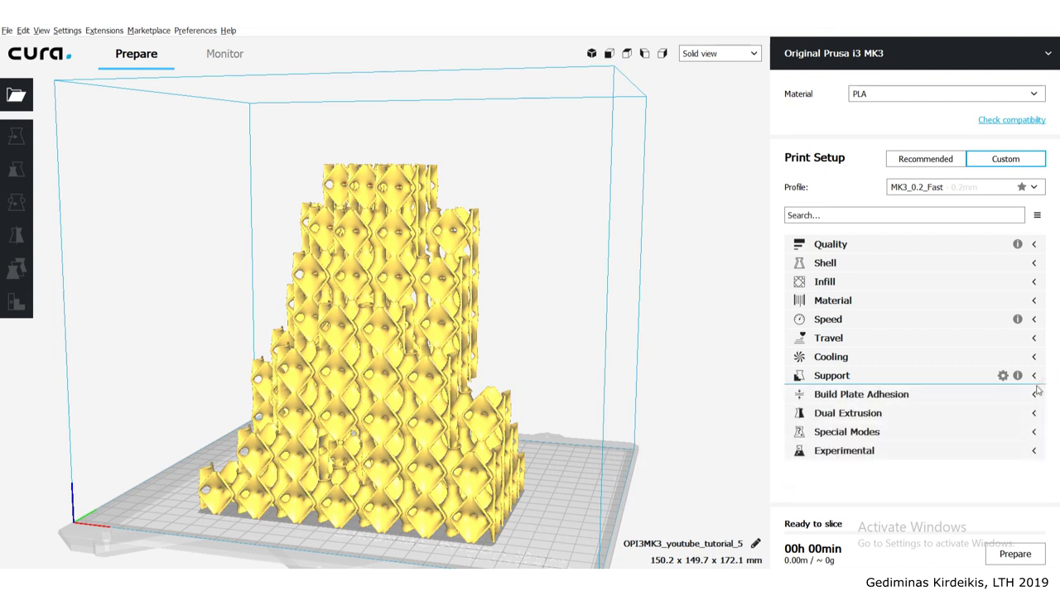
# Step: Set the build plate adhesion type to Brim
pyautogui.click(1033, 396)
pyautogui.click(1015, 412)
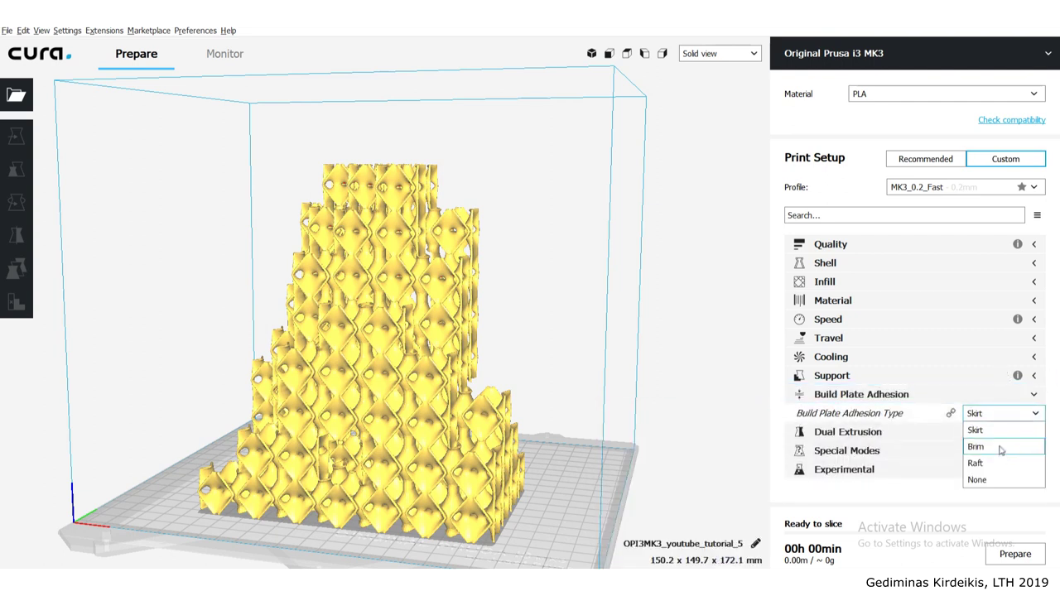
pyautogui.click(1002, 445)
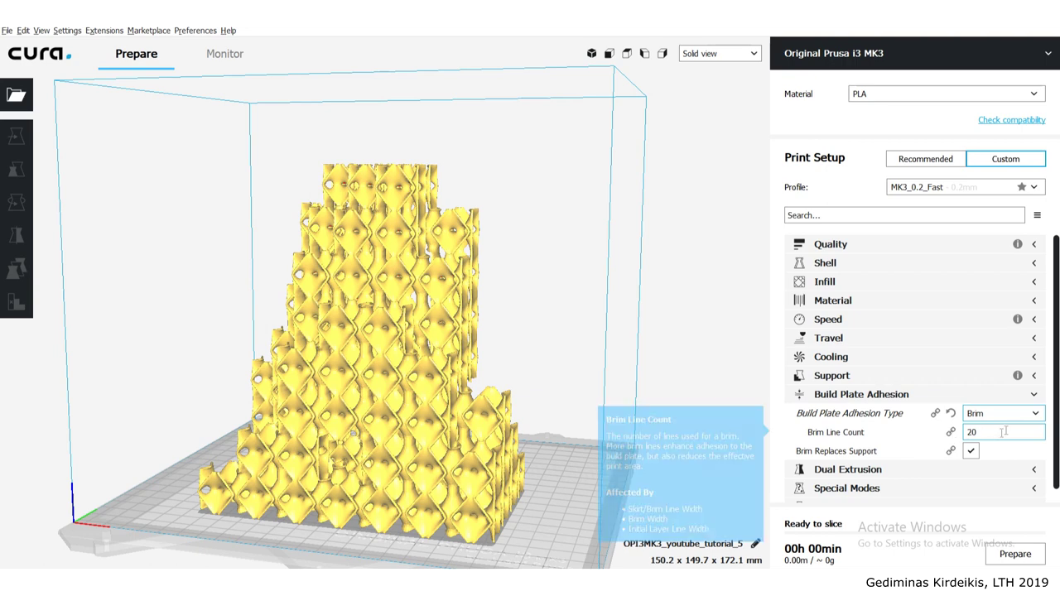
pyautogui.click(1037, 396)
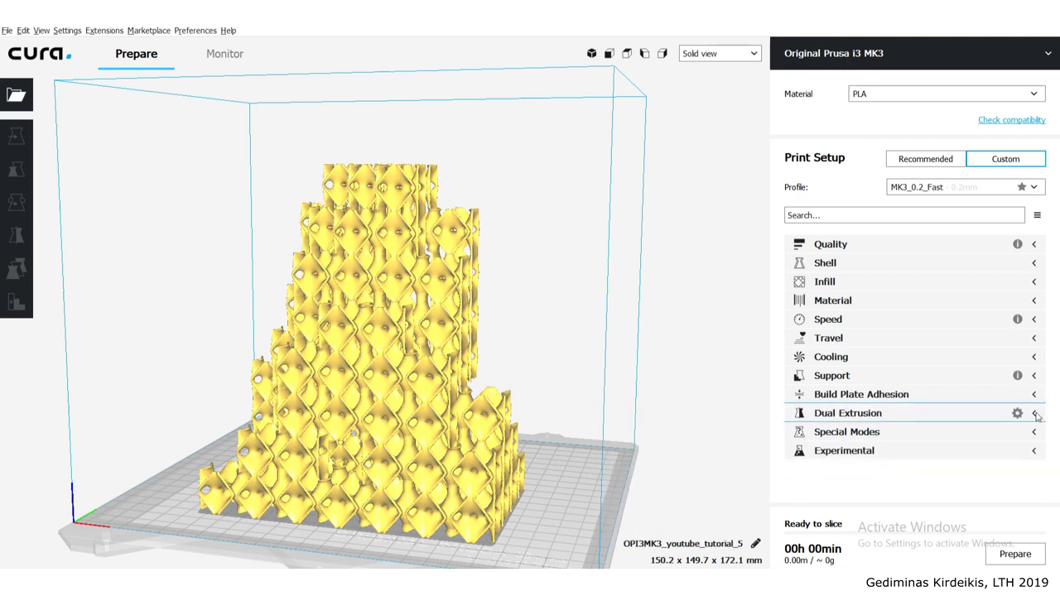
# Step: Review the special modes and experimental print settings
pyautogui.click(1033, 434)
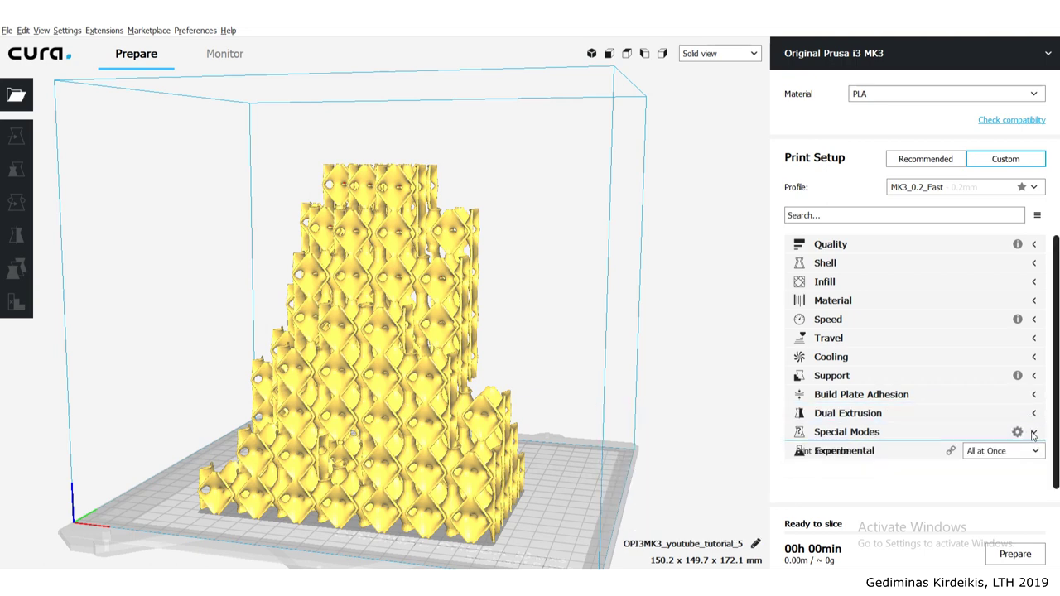
pyautogui.click(1034, 435)
pyautogui.click(1037, 453)
pyautogui.click(1036, 452)
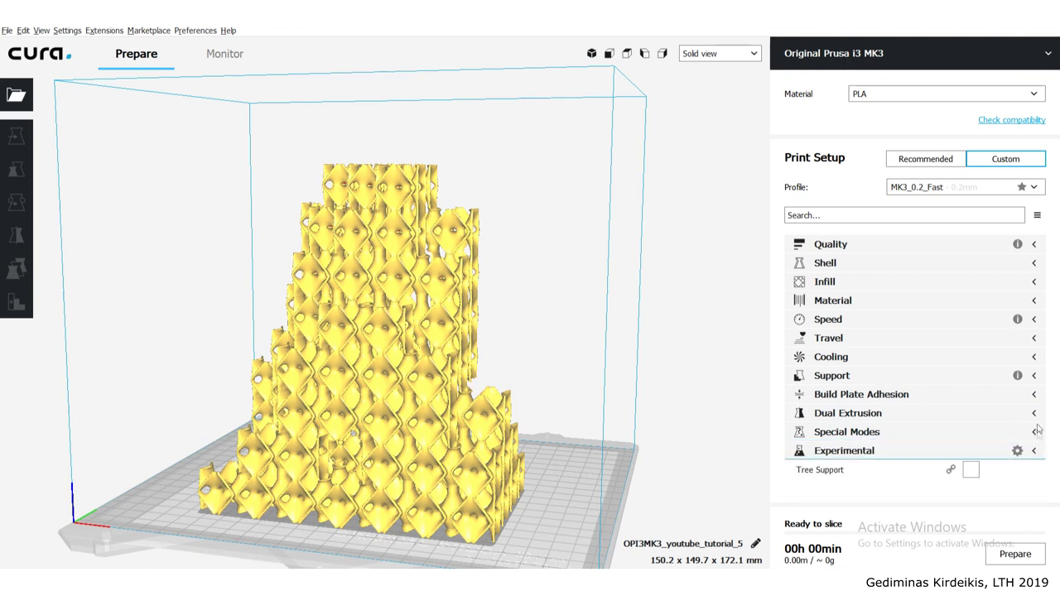
pyautogui.click(1034, 432)
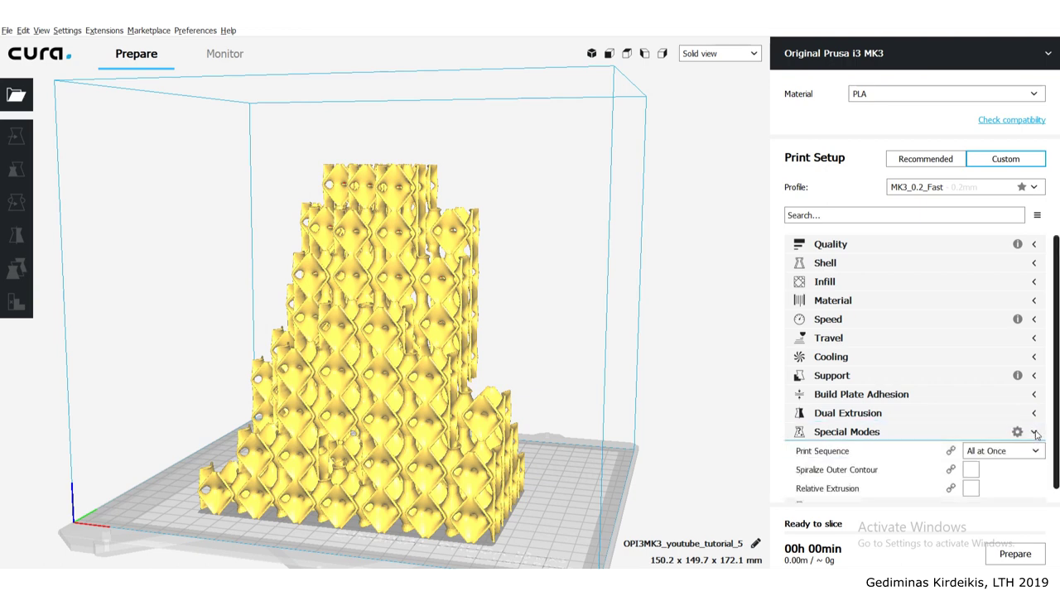
pyautogui.click(1035, 432)
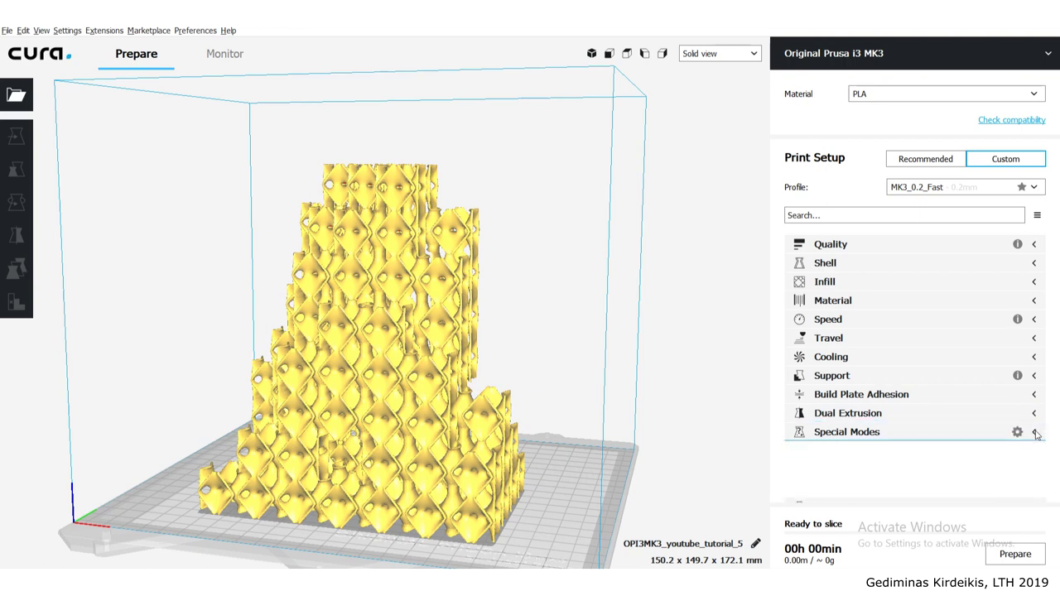
# Step: Slice the model and display the result in Layer view
pyautogui.click(1017, 562)
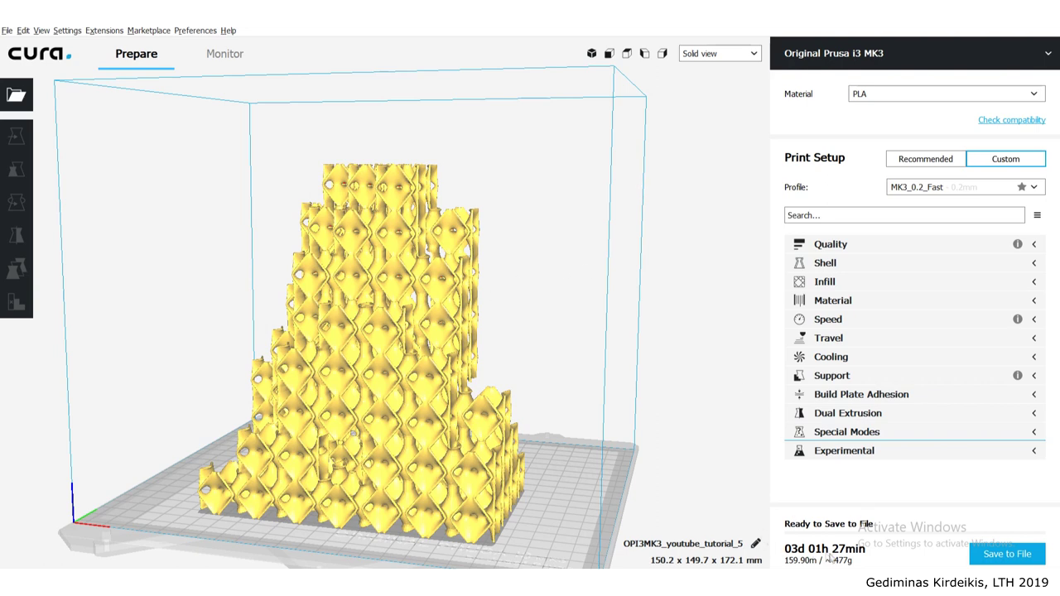
pyautogui.moveTo(814, 559)
pyautogui.click(704, 57)
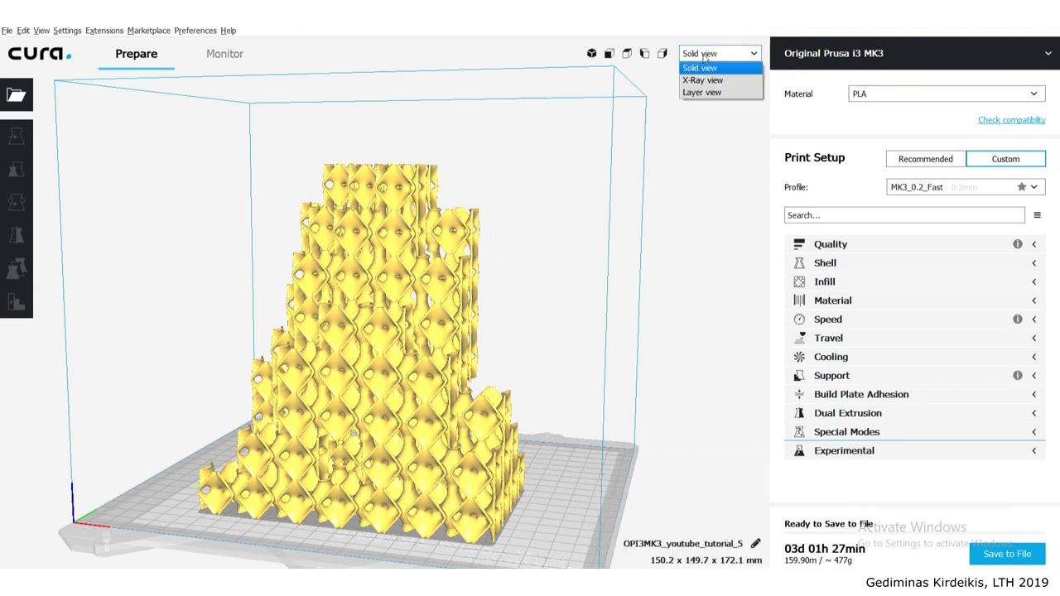
pyautogui.click(707, 95)
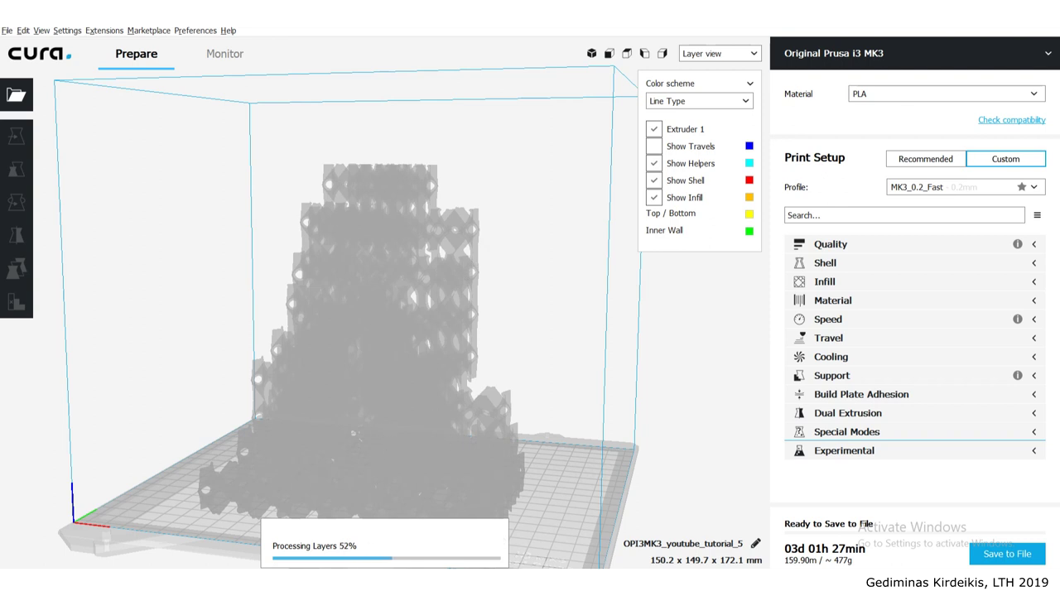
pyautogui.moveTo(360, 582)
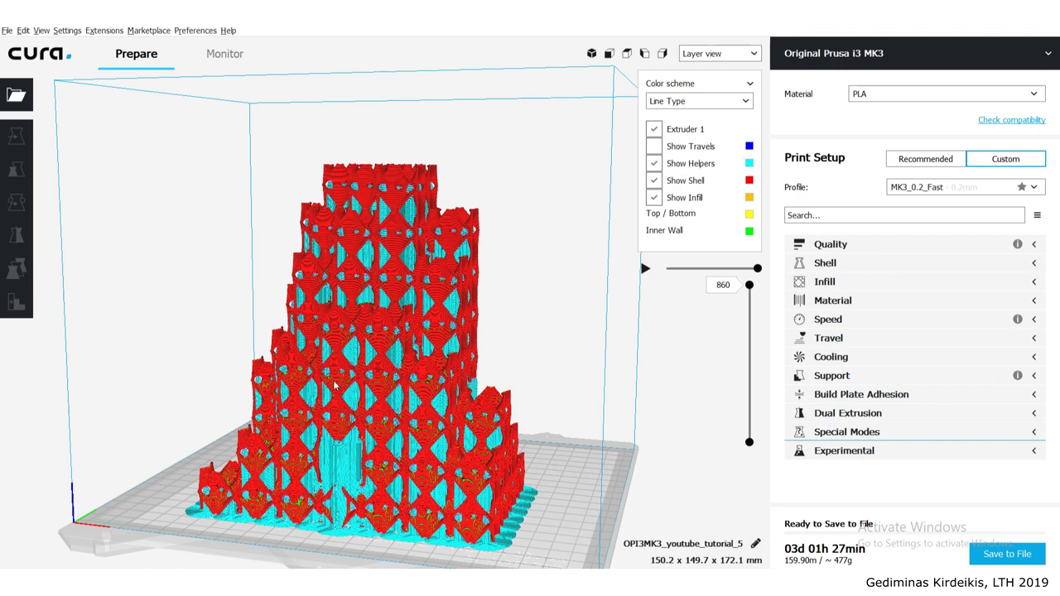
# Step: Examine the sliced model's shell and support structures up close in Layer view
pyautogui.scroll(3, 336, 385)
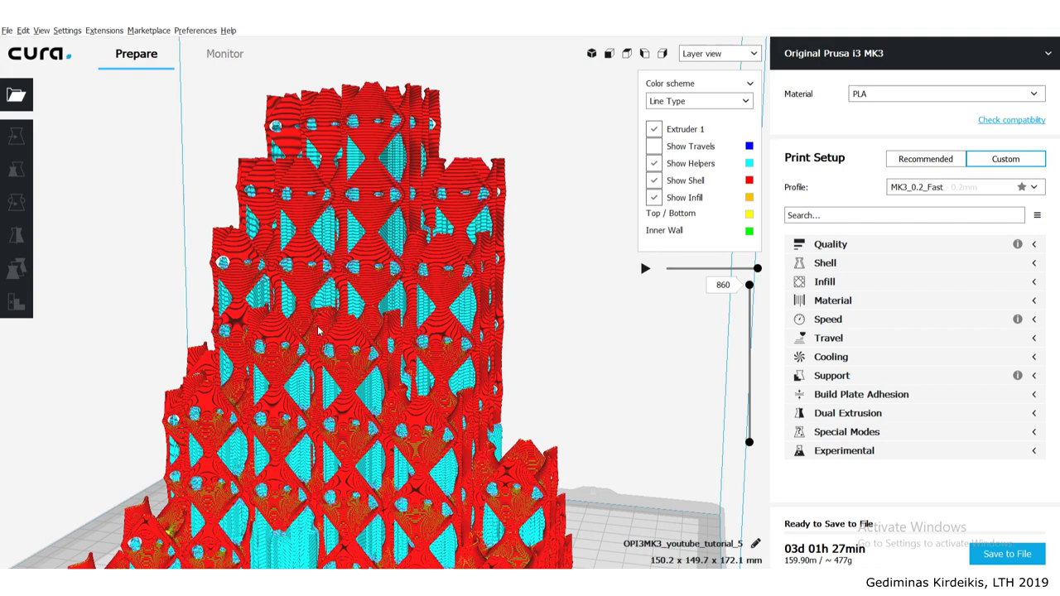
pyautogui.scroll(5, 318, 331)
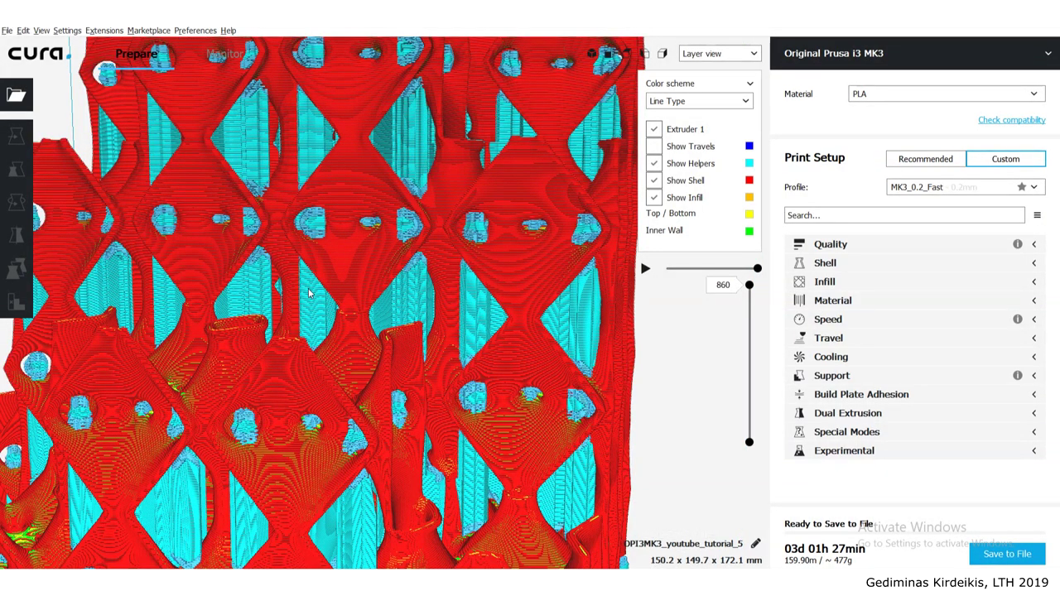
pyautogui.scroll(-3, 370, 306)
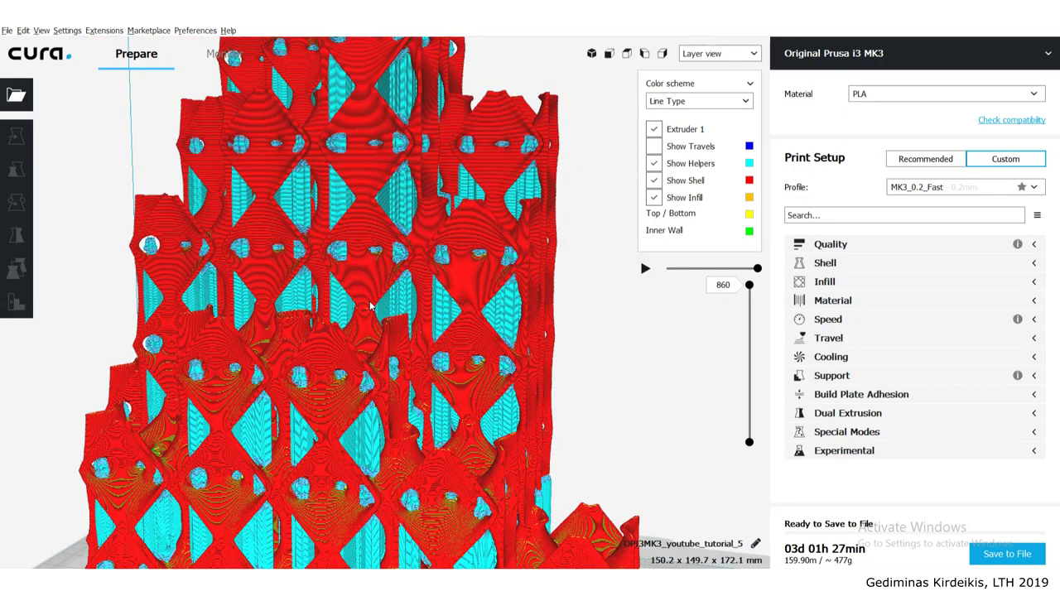
pyautogui.scroll(-3, 370, 306)
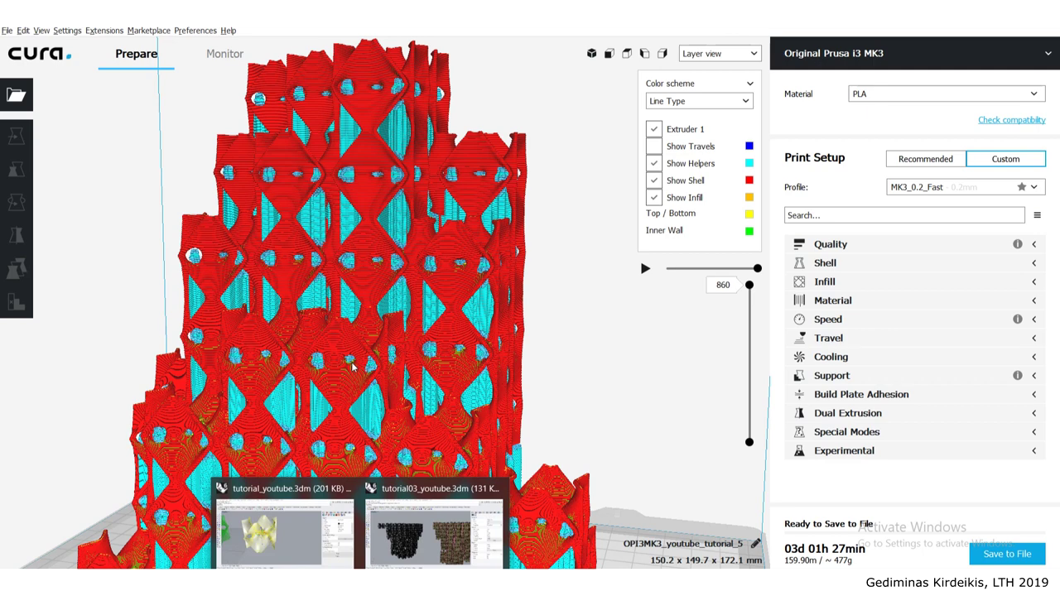
# Step: Switch to the tutorial03_youtube Rhino window and delete the dense black baked mesh
pyautogui.click(360, 345)
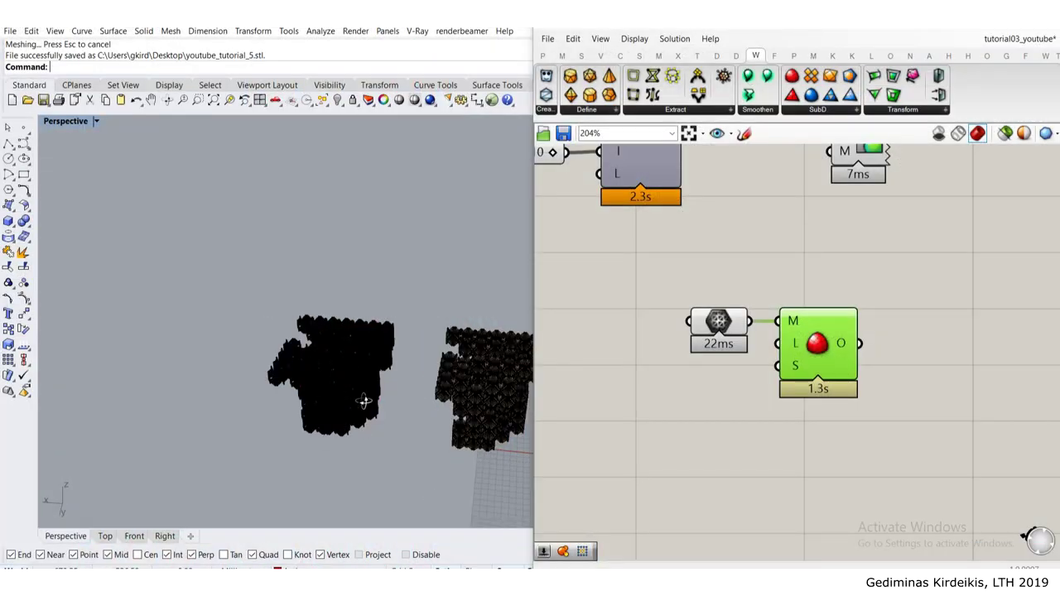
pyautogui.click(364, 402)
pyautogui.press('Delete')
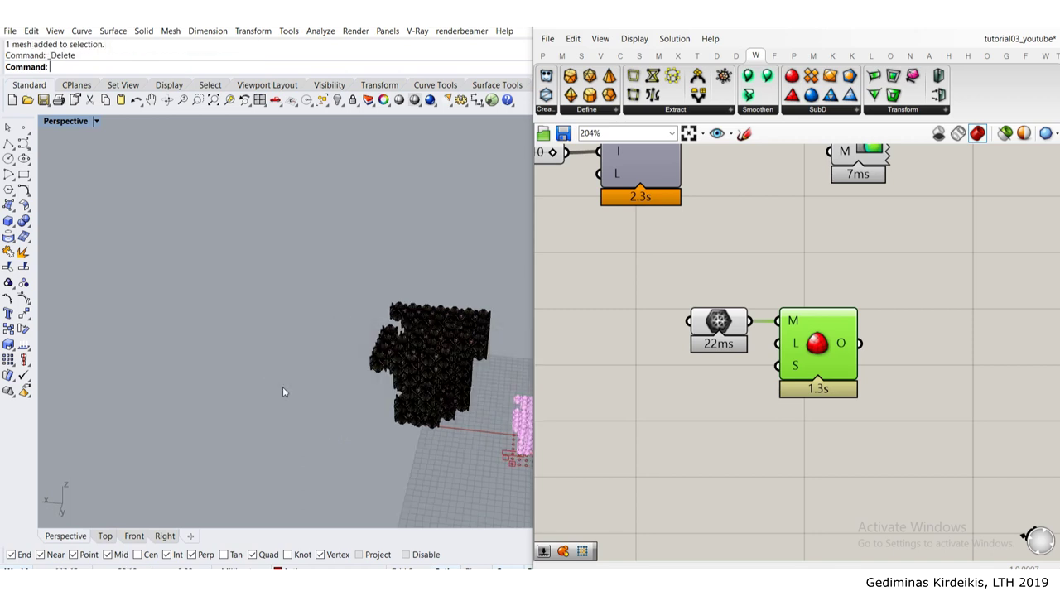
# Step: Examine the module structure from several angles and review the dead and birth/alive rule groups in the Grasshopper definition
pyautogui.moveTo(283, 389); pyautogui.dragTo(250, 344, button='right')
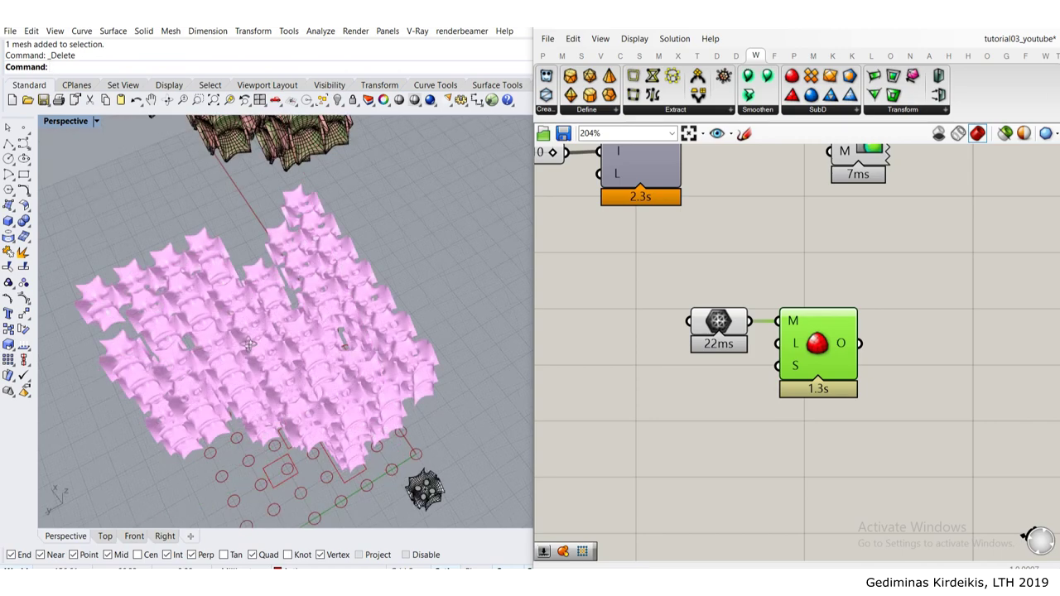
pyautogui.moveTo(248, 344); pyautogui.dragTo(177, 438, button='right')
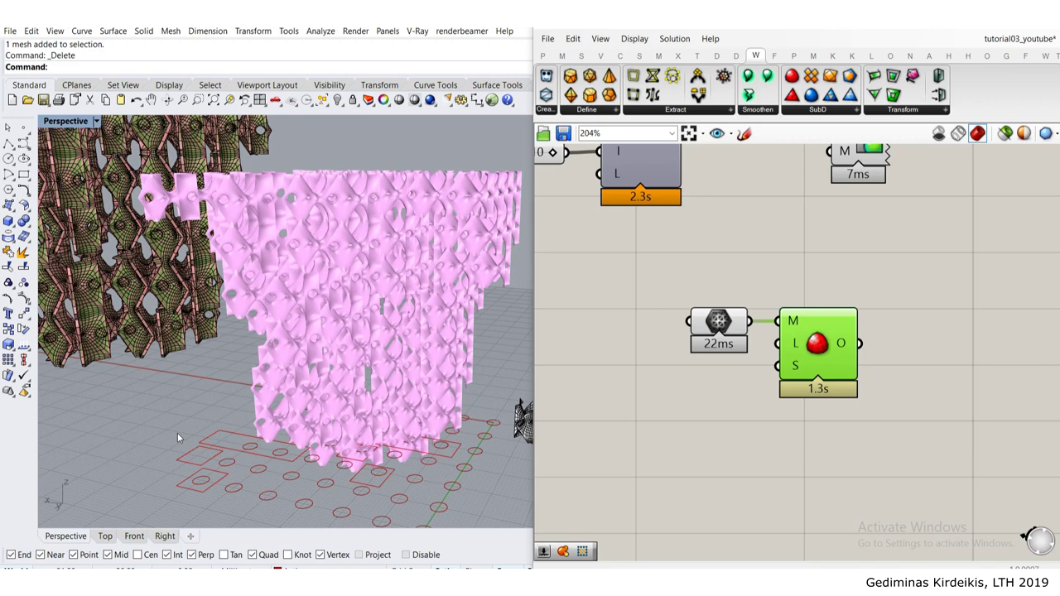
pyautogui.scroll(-4, 340, 319)
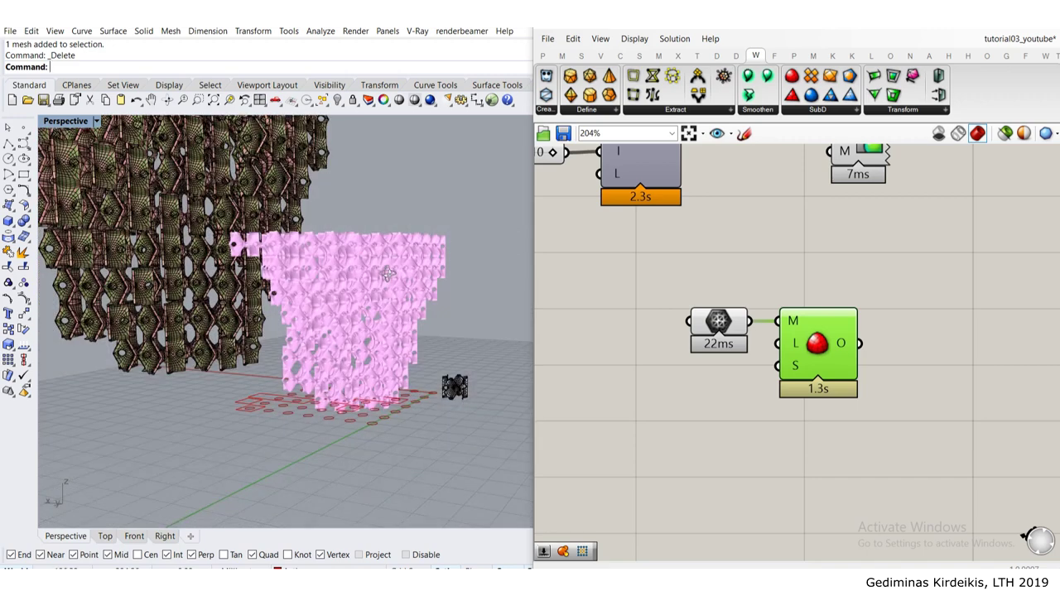
pyautogui.moveTo(343, 316); pyautogui.dragTo(426, 280, button='right')
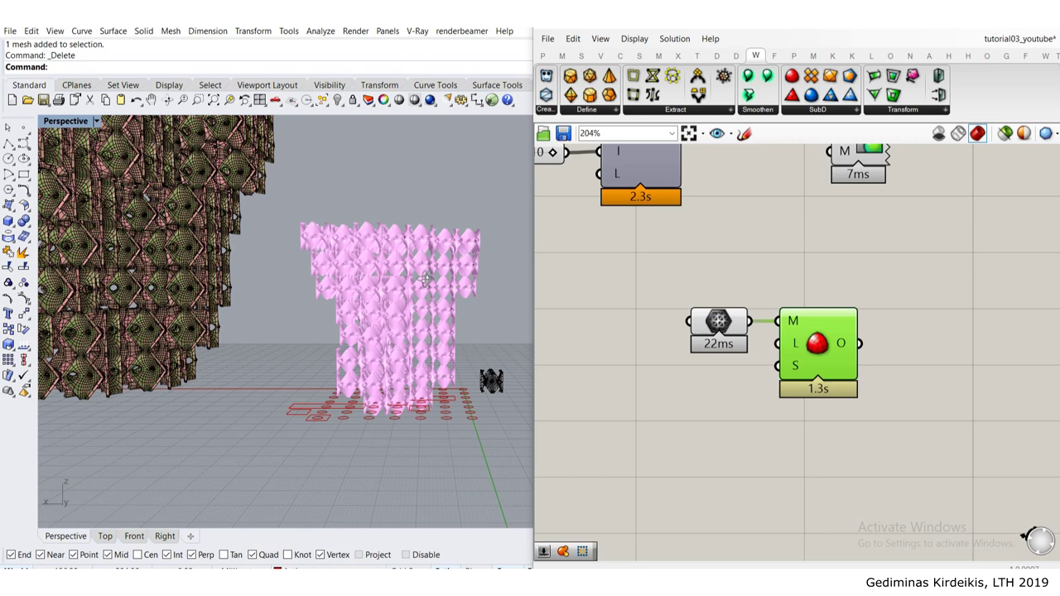
pyautogui.moveTo(425, 278); pyautogui.dragTo(185, 167, button='right')
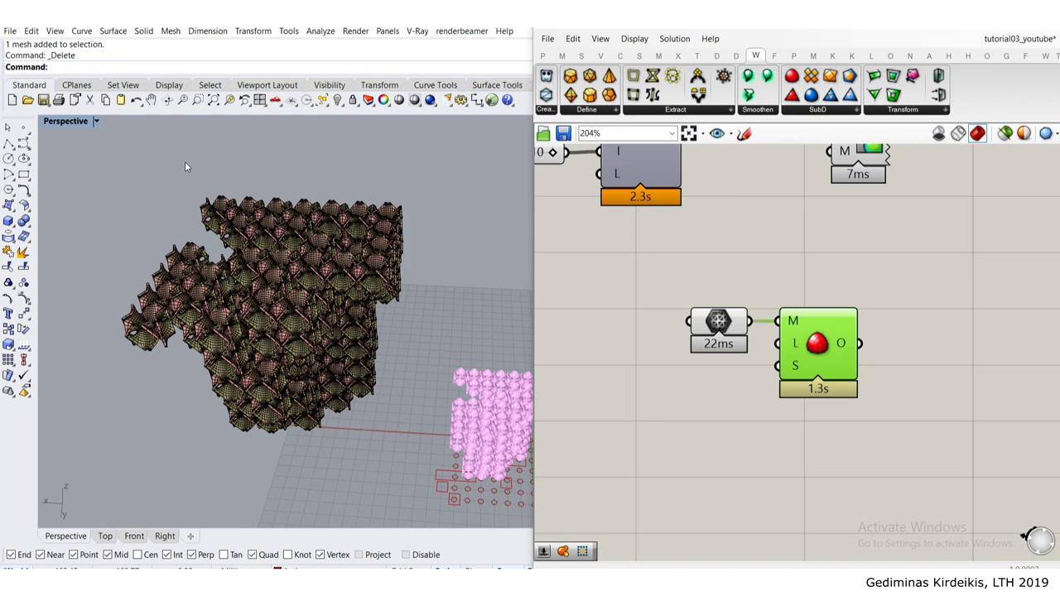
pyautogui.moveTo(185, 166); pyautogui.dragTo(374, 343, button='right')
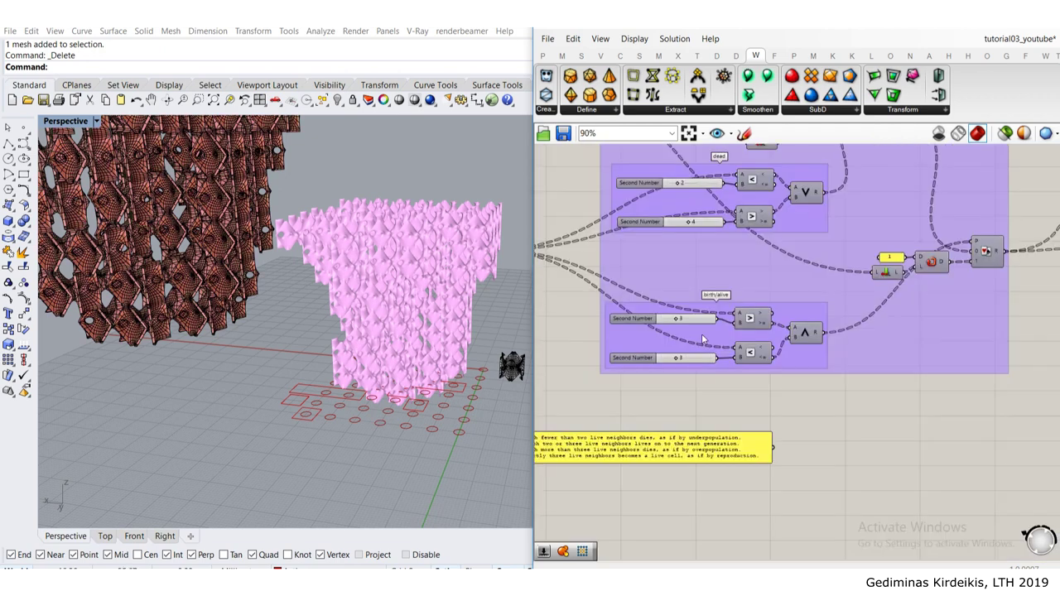
pyautogui.moveTo(654, 252); pyautogui.dragTo(651, 271, button='right')
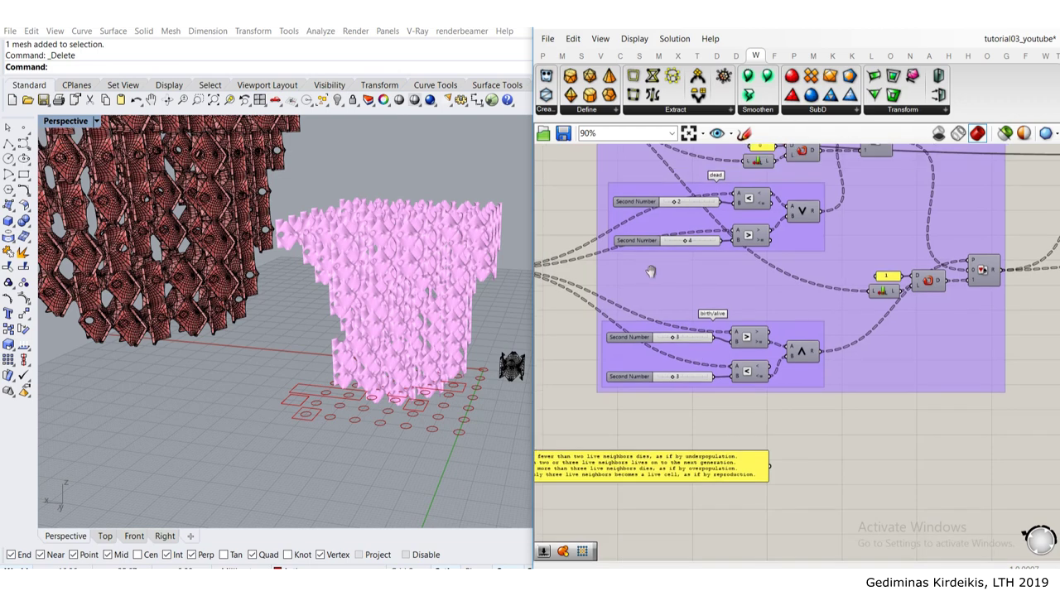
pyautogui.scroll(-2, 709, 309)
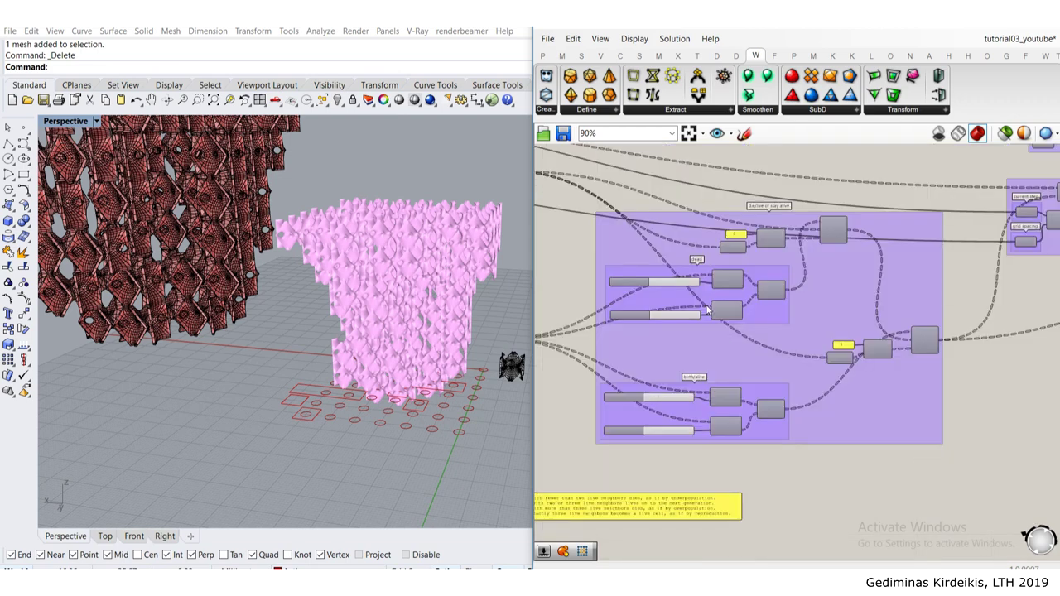
pyautogui.scroll(-5, 708, 309)
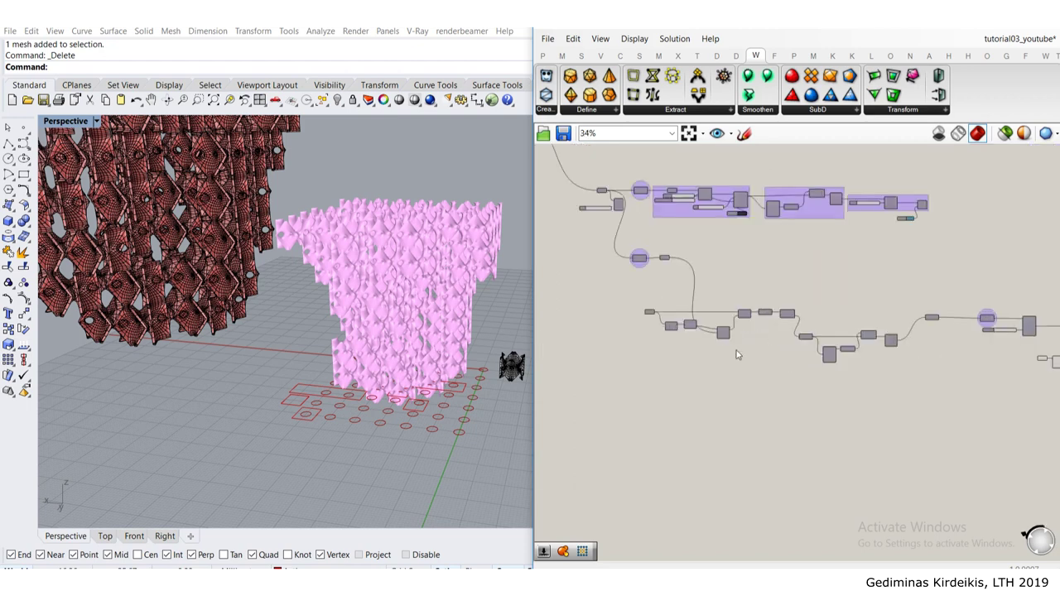
pyautogui.scroll(1, 737, 355)
pyautogui.moveTo(457, 292); pyautogui.dragTo(386, 263, button='right')
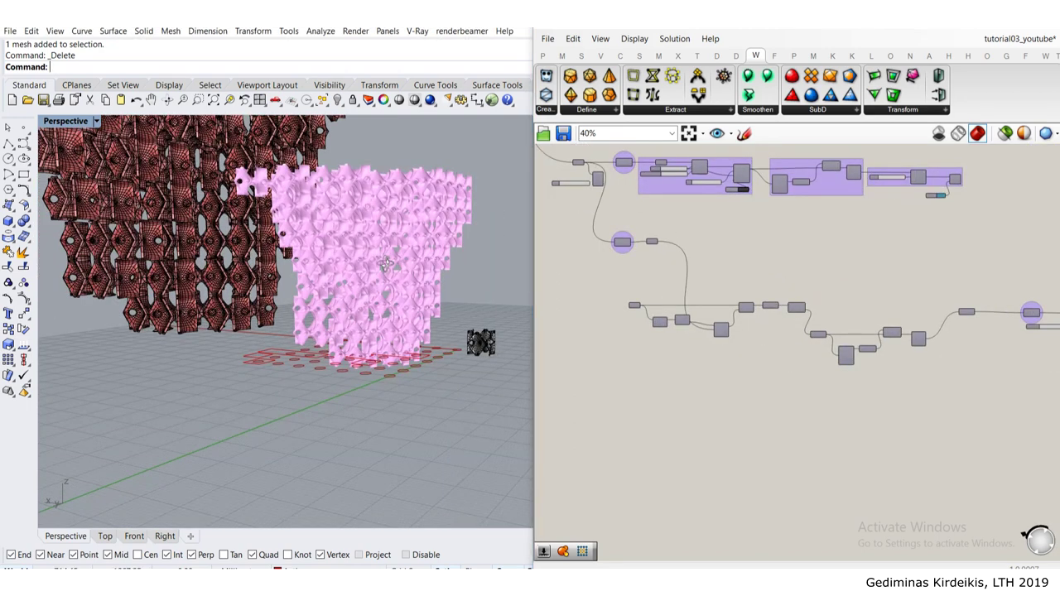
# Step: Set the loop's Repeat value to 5 and rerun the simulation
pyautogui.click(813, 299)
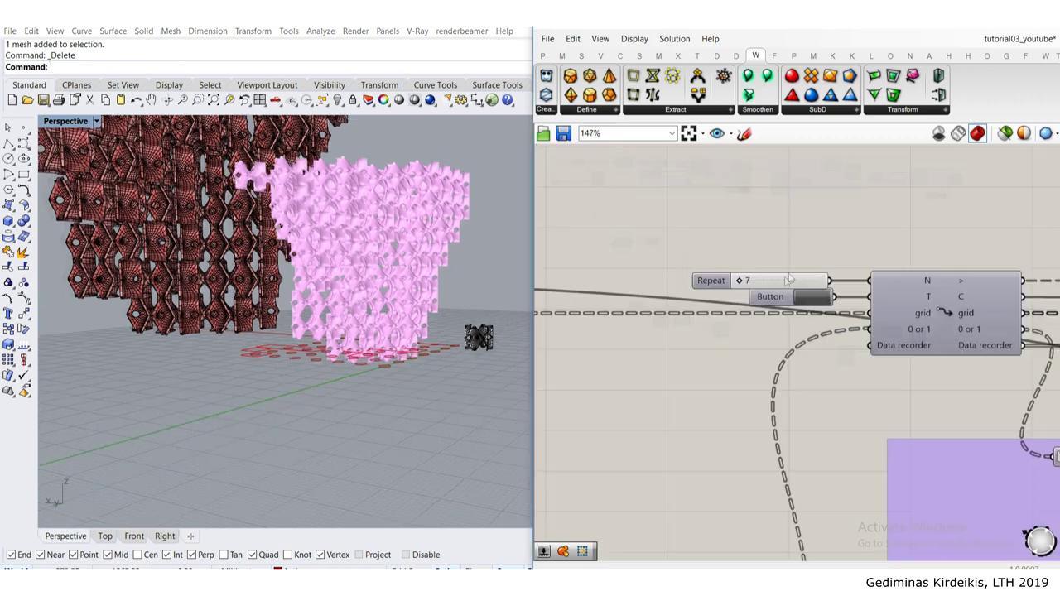
pyautogui.scroll(4, 781, 282)
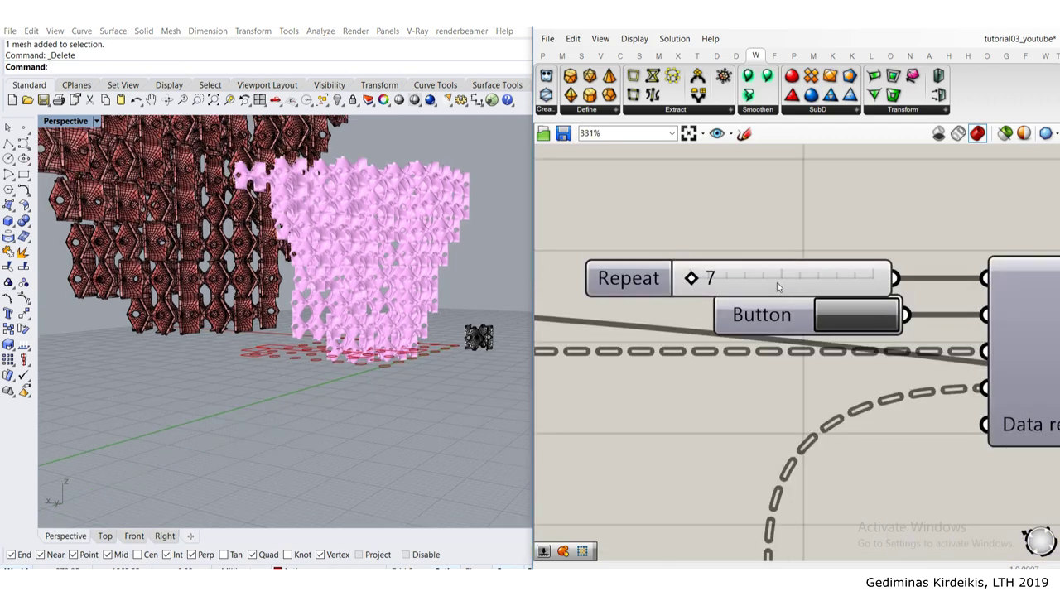
pyautogui.doubleClick(777, 283)
pyautogui.write('5')
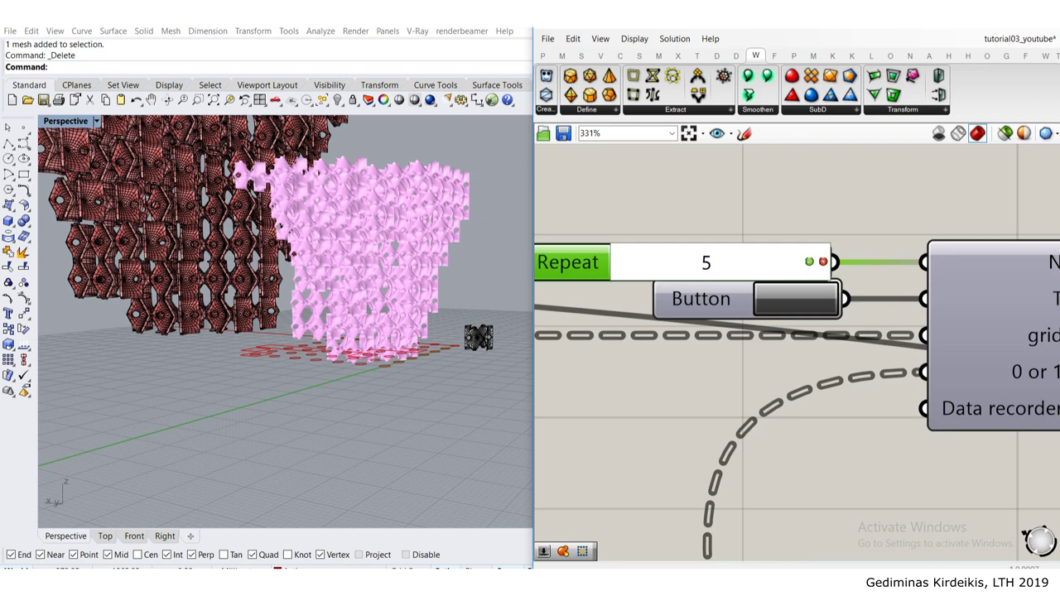
pyautogui.press('Return')
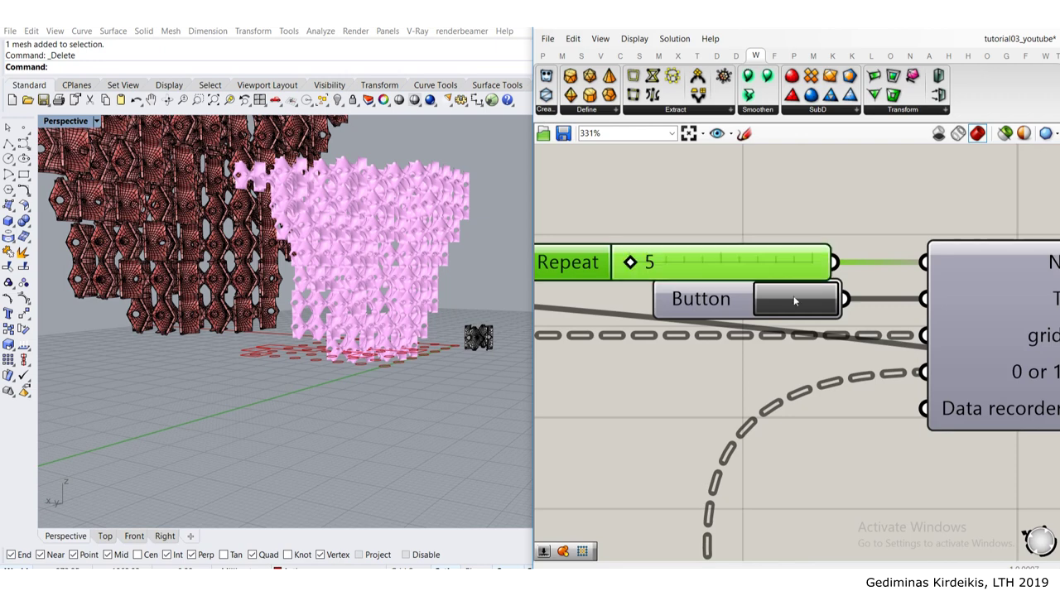
# Step: Pass the new simulation result through the Data Dams to regenerate the smoothed module mesh, and inspect it
pyautogui.scroll(-10, 793, 296)
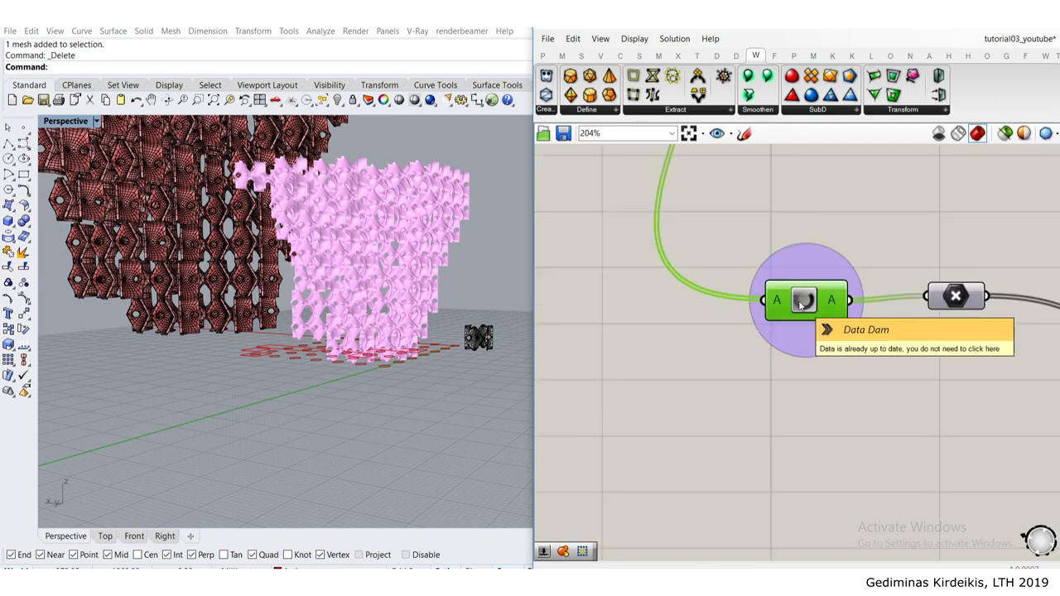
pyautogui.scroll(-4, 831, 259)
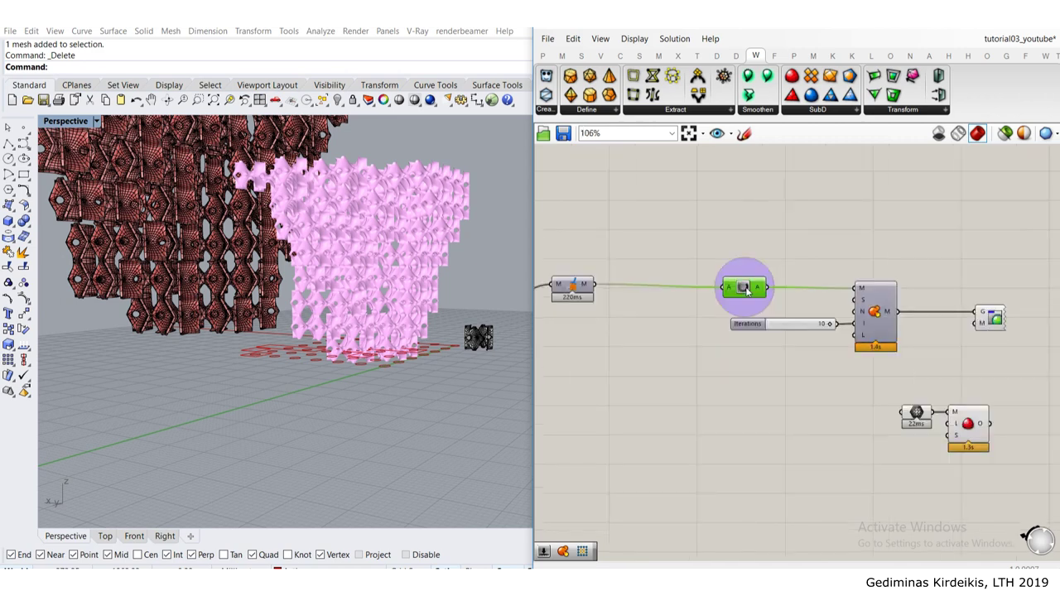
pyautogui.scroll(3, 353, 273)
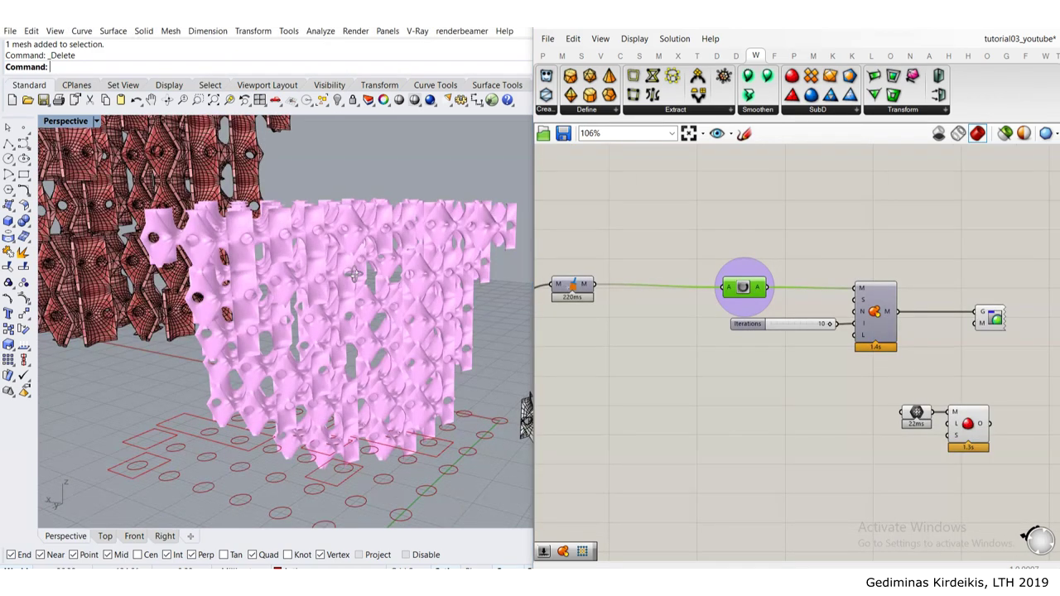
pyautogui.moveTo(355, 275); pyautogui.dragTo(332, 286, button='right')
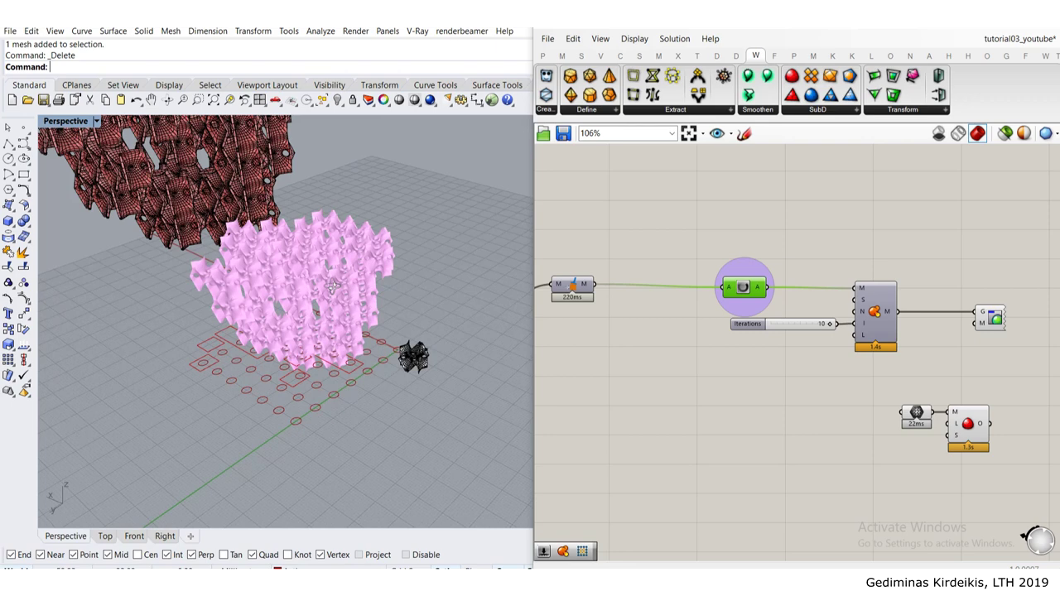
# Step: Move three of the red rectangles on the circle grid so they enclose different starting cells
pyautogui.scroll(3, 331, 401)
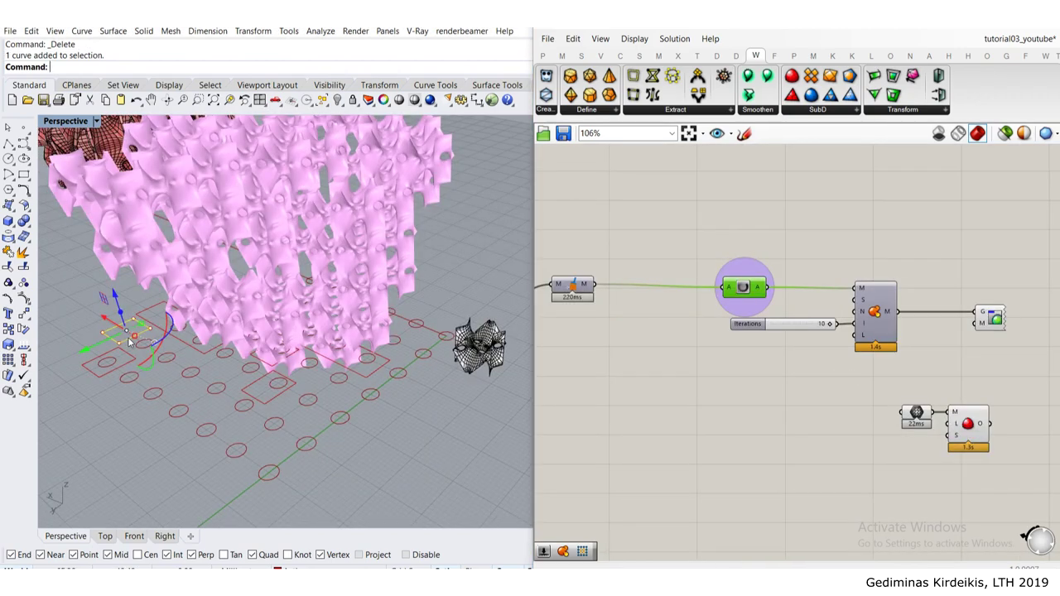
pyautogui.moveTo(130, 341); pyautogui.dragTo(144, 349)
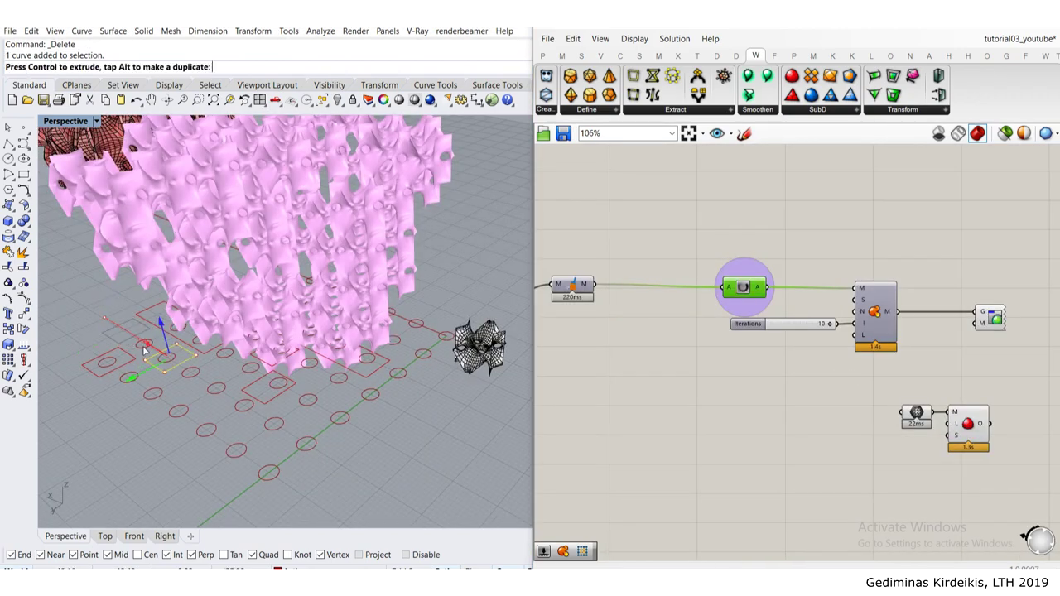
pyautogui.moveTo(144, 351); pyautogui.dragTo(276, 343, button='right')
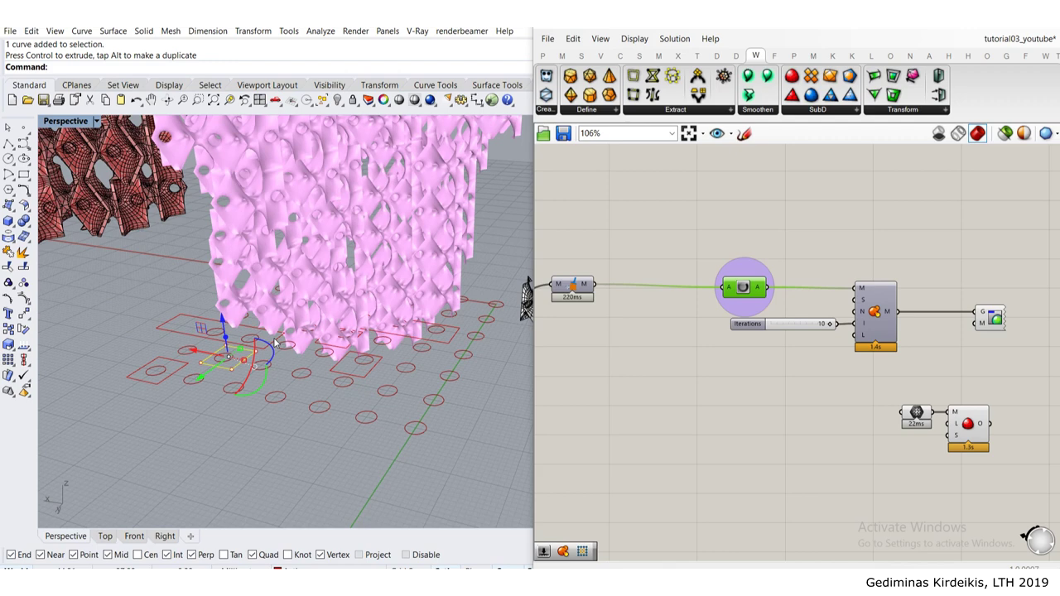
pyautogui.click(185, 331)
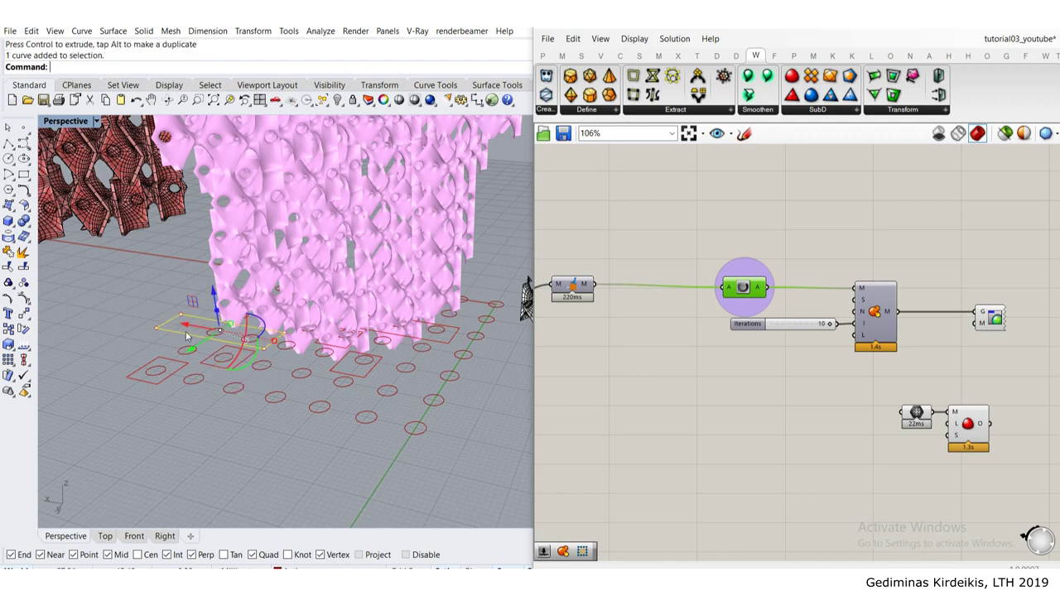
pyautogui.moveTo(186, 331); pyautogui.dragTo(220, 340)
pyautogui.moveTo(220, 339); pyautogui.dragTo(227, 385, button='right')
pyautogui.moveTo(226, 384); pyautogui.dragTo(357, 338)
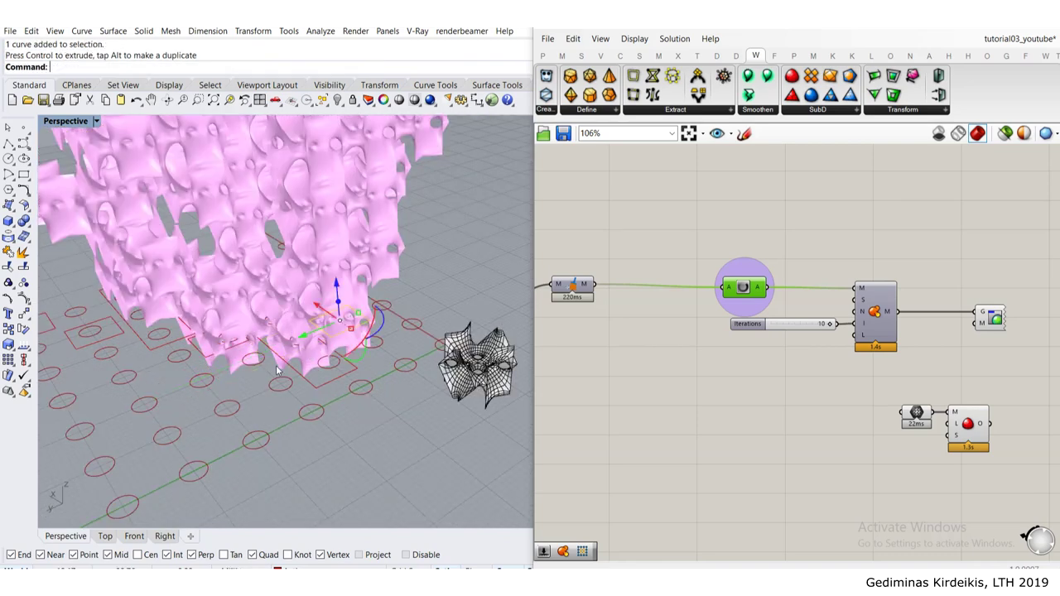
pyautogui.moveTo(318, 307); pyautogui.dragTo(348, 331)
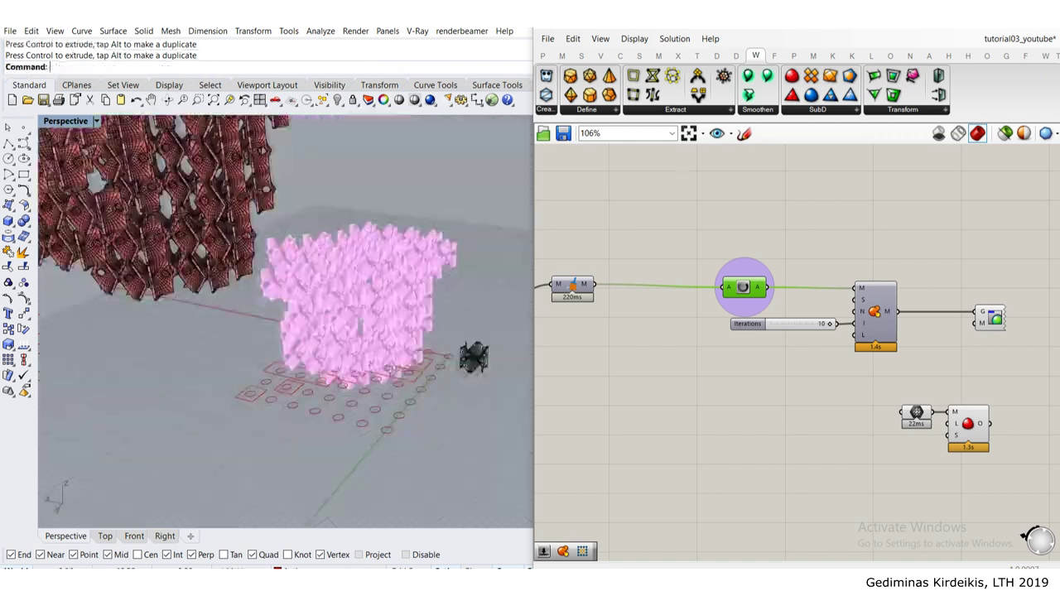
# Step: Refresh the starting-cell rectangles in the first-step group and rerun the loop simulation with the new starting cells
pyautogui.moveTo(393, 369); pyautogui.dragTo(373, 360, button='right')
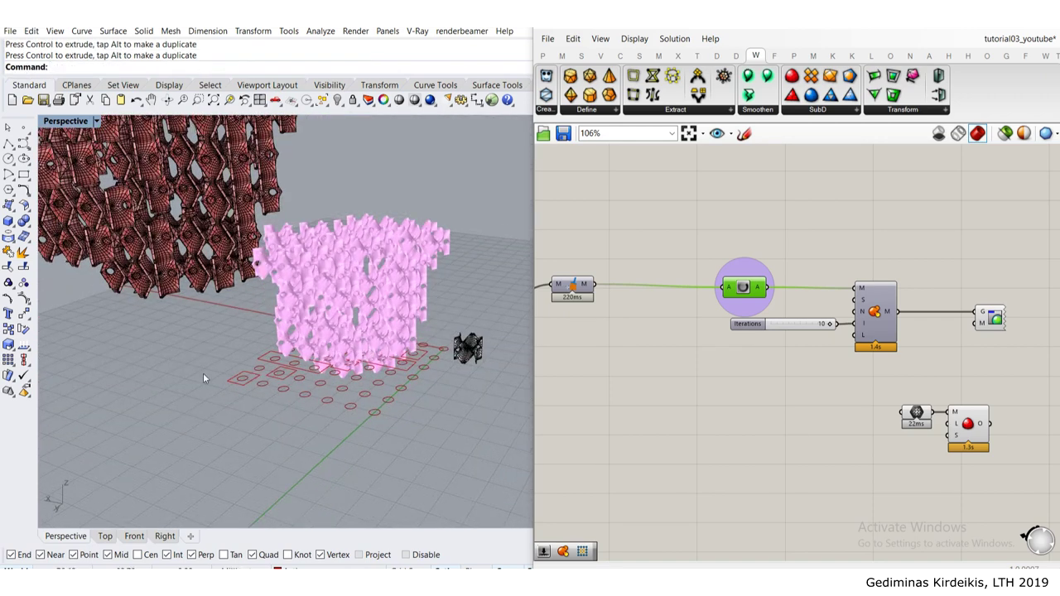
pyautogui.moveTo(482, 331); pyautogui.dragTo(256, 208, button='right')
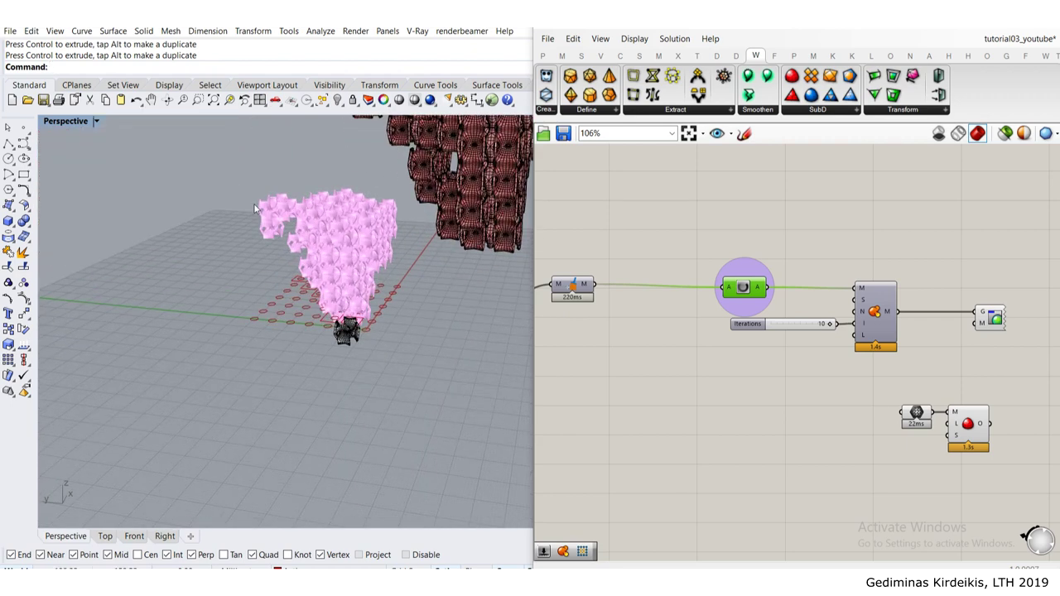
pyautogui.moveTo(324, 327); pyautogui.dragTo(447, 331, button='right')
pyautogui.scroll(-6, 665, 351)
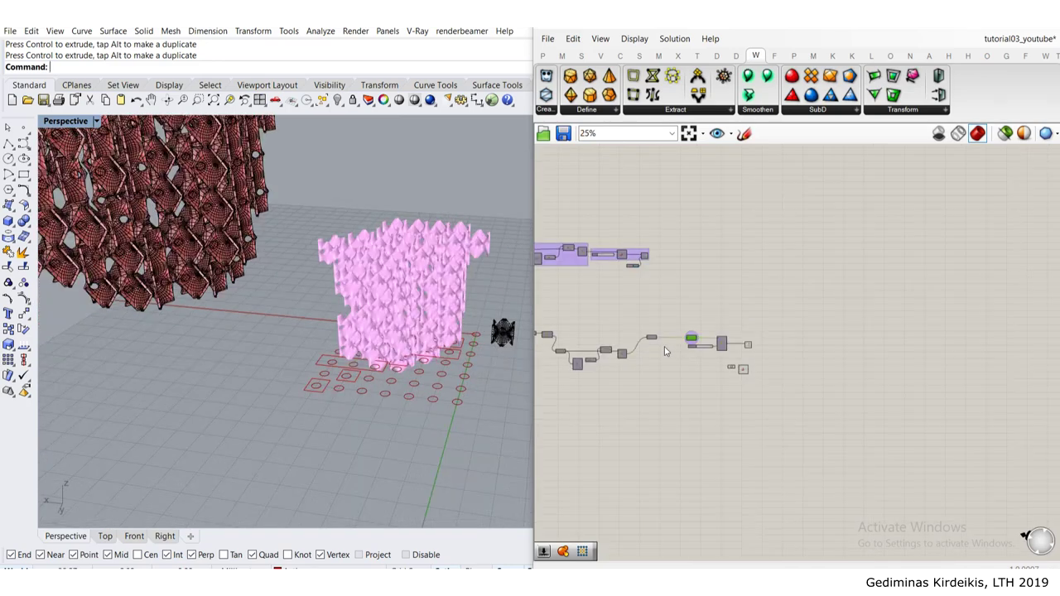
pyautogui.scroll(-4, 665, 351)
pyautogui.scroll(8, 624, 237)
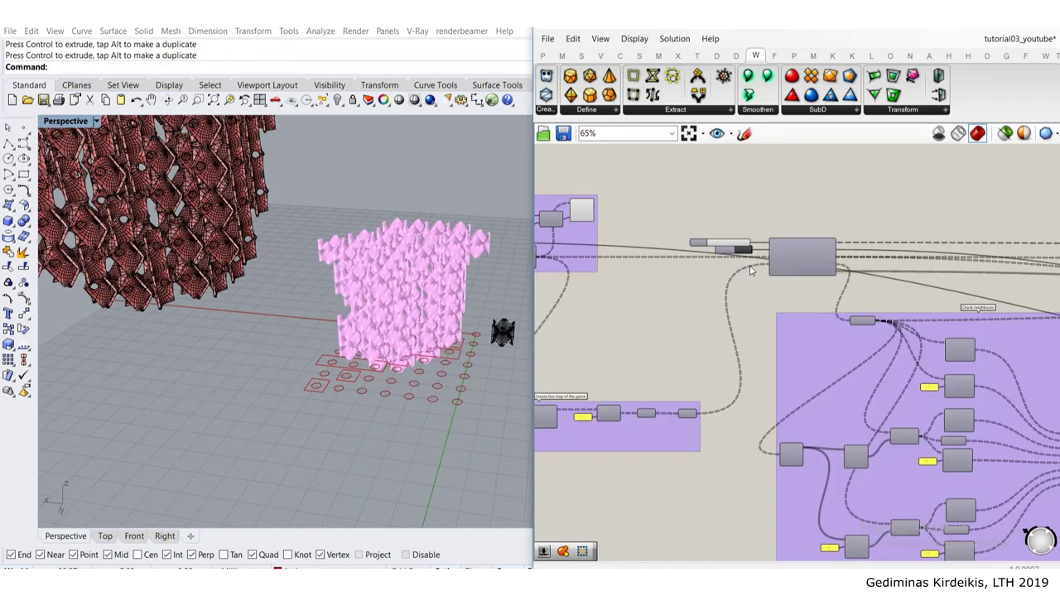
pyautogui.scroll(4, 753, 270)
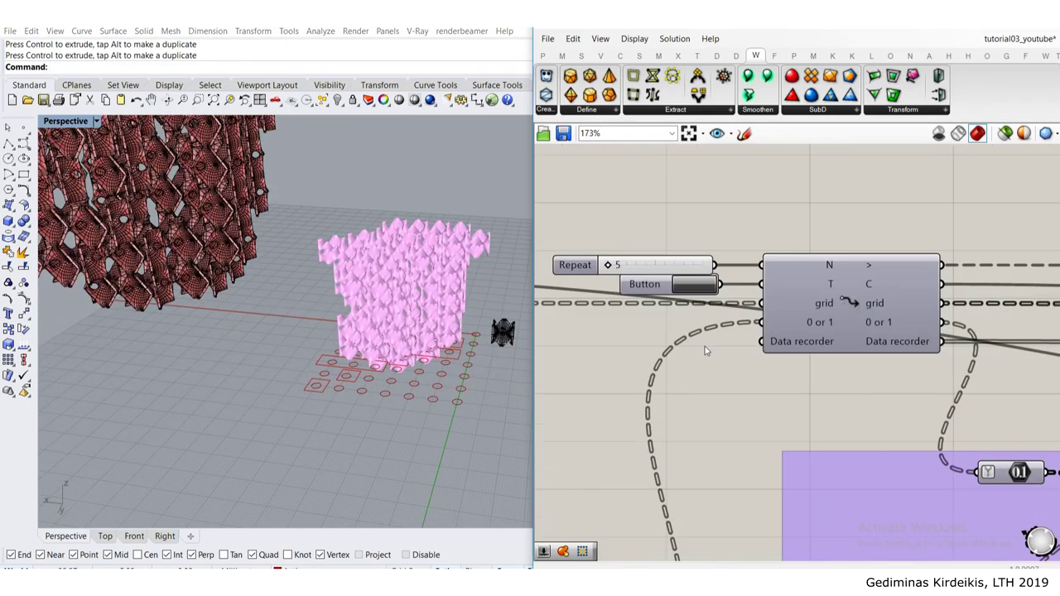
pyautogui.scroll(1, 678, 291)
pyautogui.scroll(-1, 678, 293)
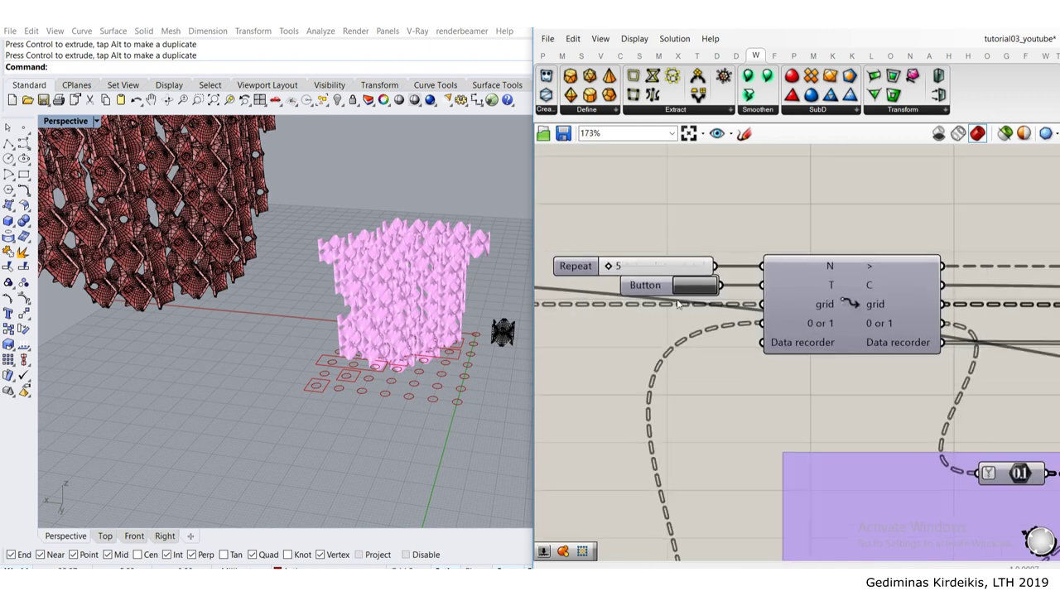
pyautogui.scroll(-10, 677, 304)
pyautogui.scroll(9, 579, 352)
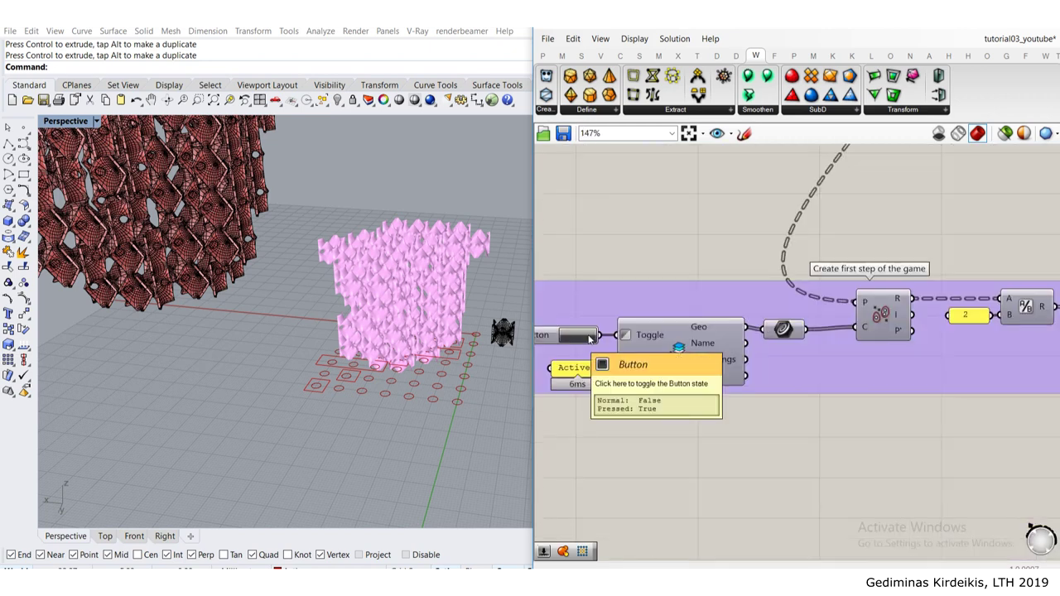
pyautogui.scroll(-6, 573, 342)
pyautogui.scroll(6, 737, 310)
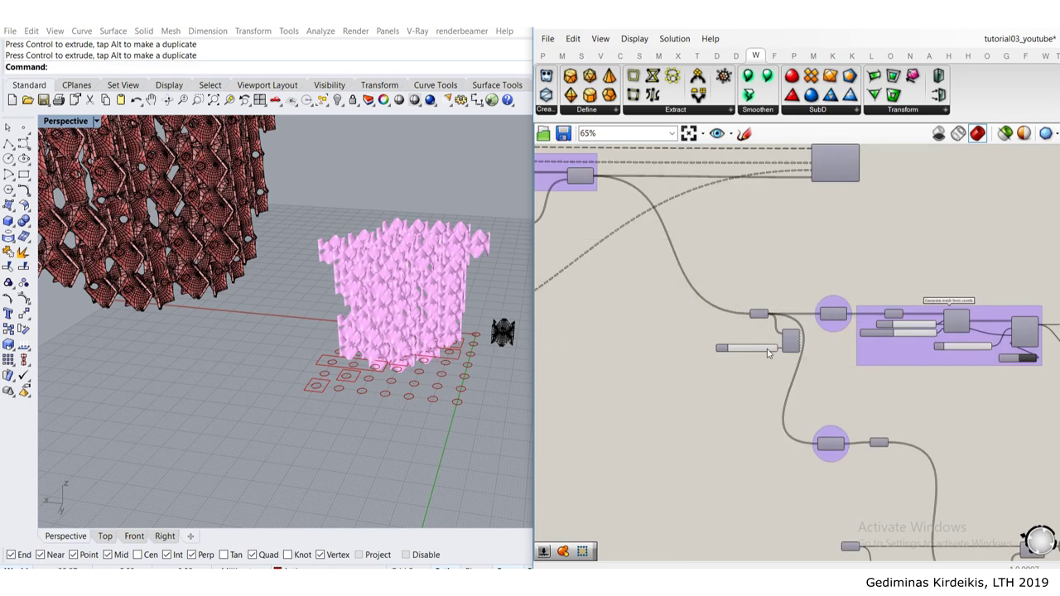
# Step: Release the new simulation data through the two Data Dams, ahead of the mesh conversion and the smoothing component
pyautogui.moveTo(775, 331); pyautogui.dragTo(654, 184, button='right')
pyautogui.scroll(-3, 654, 184)
pyautogui.scroll(3, 685, 344)
pyautogui.click(684, 341)
pyautogui.click(683, 341)
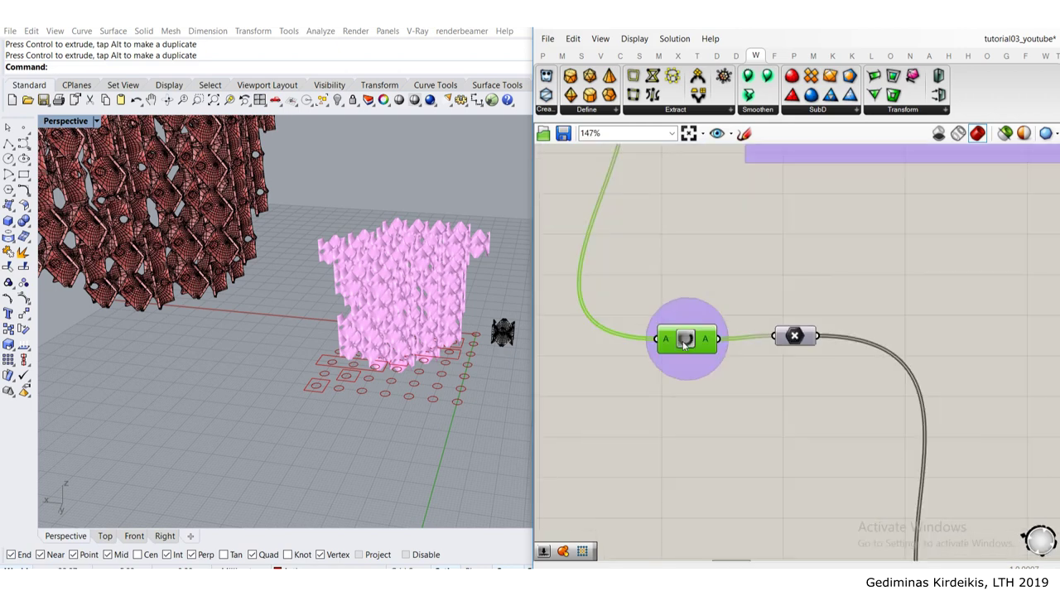
pyautogui.scroll(-3, 684, 343)
pyautogui.moveTo(804, 357); pyautogui.dragTo(800, 320, button='right')
pyautogui.scroll(2, 805, 313)
pyautogui.moveTo(880, 346); pyautogui.dragTo(667, 341, button='right')
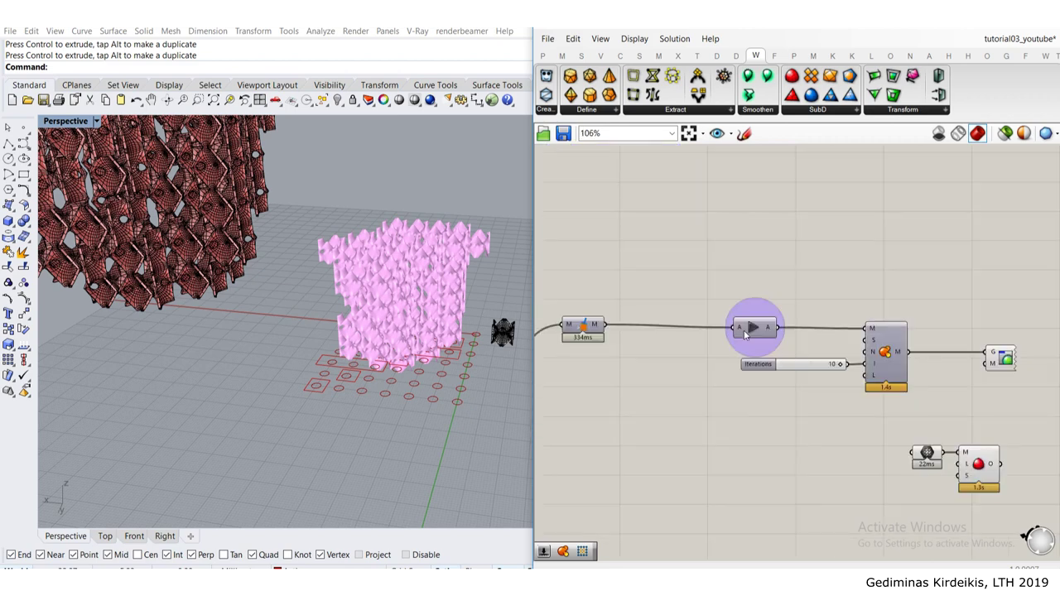
pyautogui.scroll(2, 757, 330)
pyautogui.click(757, 330)
pyautogui.click(757, 329)
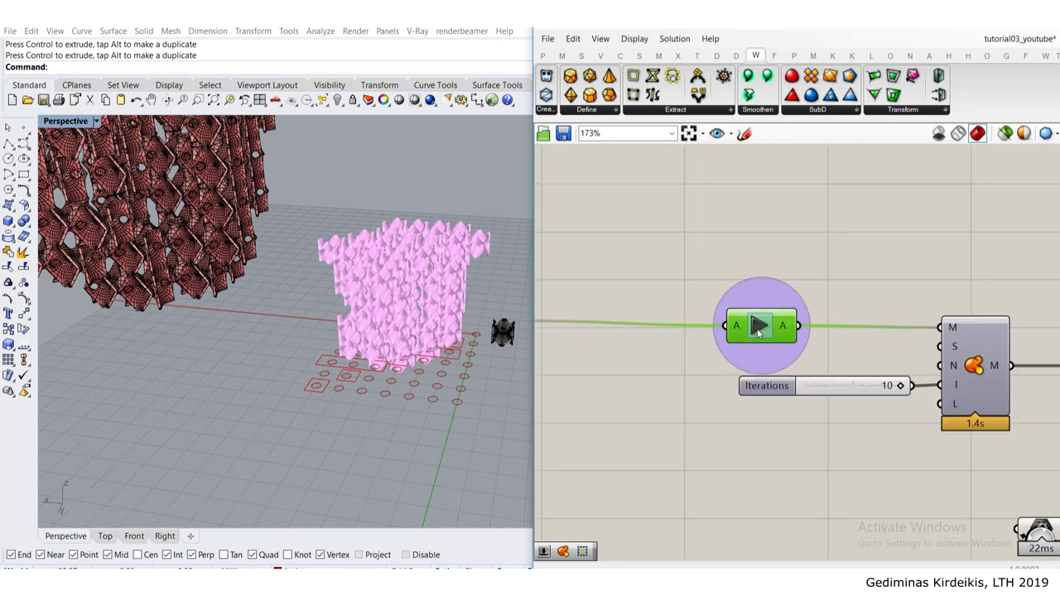
# Step: Inspect the regenerated module mesh, then bake the smoothing component's mesh output onto the Default layer
pyautogui.moveTo(415, 346); pyautogui.dragTo(251, 392, button='right')
pyautogui.scroll(-5, 382, 292)
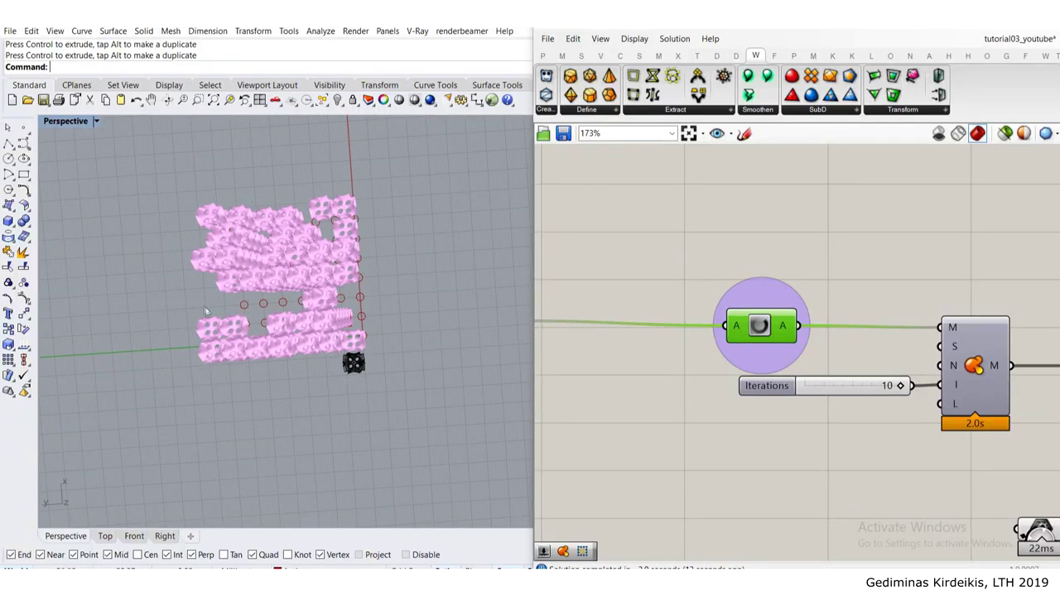
pyautogui.scroll(5, 212, 315)
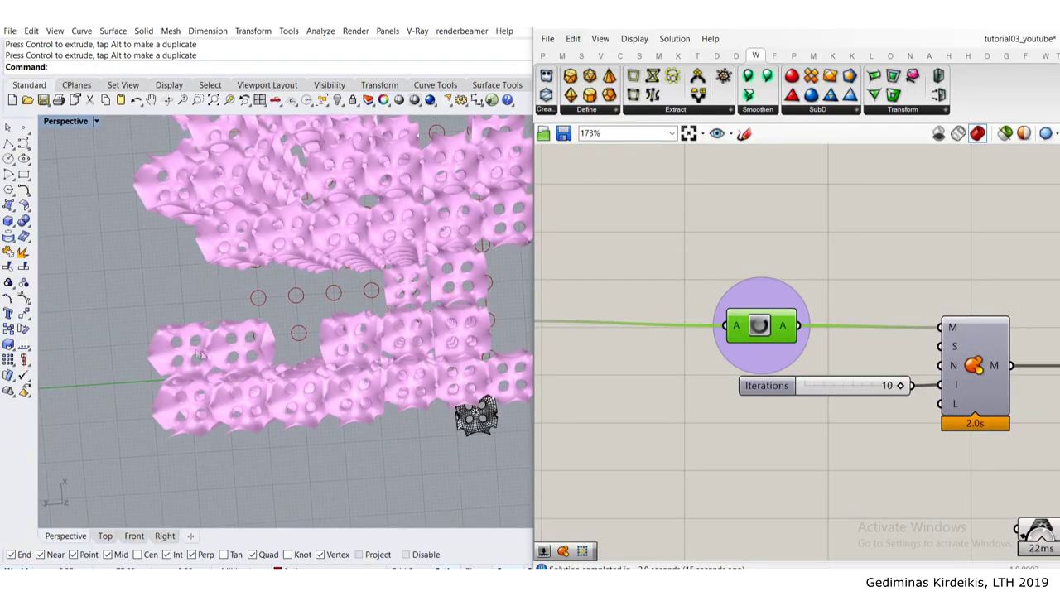
pyautogui.moveTo(200, 355); pyautogui.dragTo(373, 270, button='right')
pyautogui.scroll(-8, 699, 338)
pyautogui.scroll(8, 730, 394)
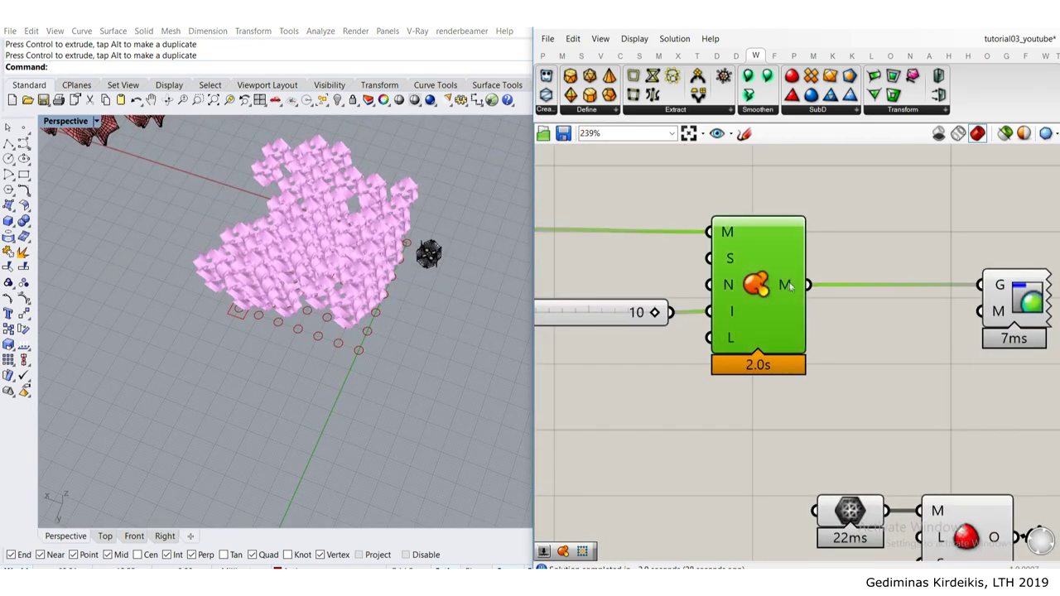
pyautogui.rightClick(788, 285)
pyautogui.click(807, 306)
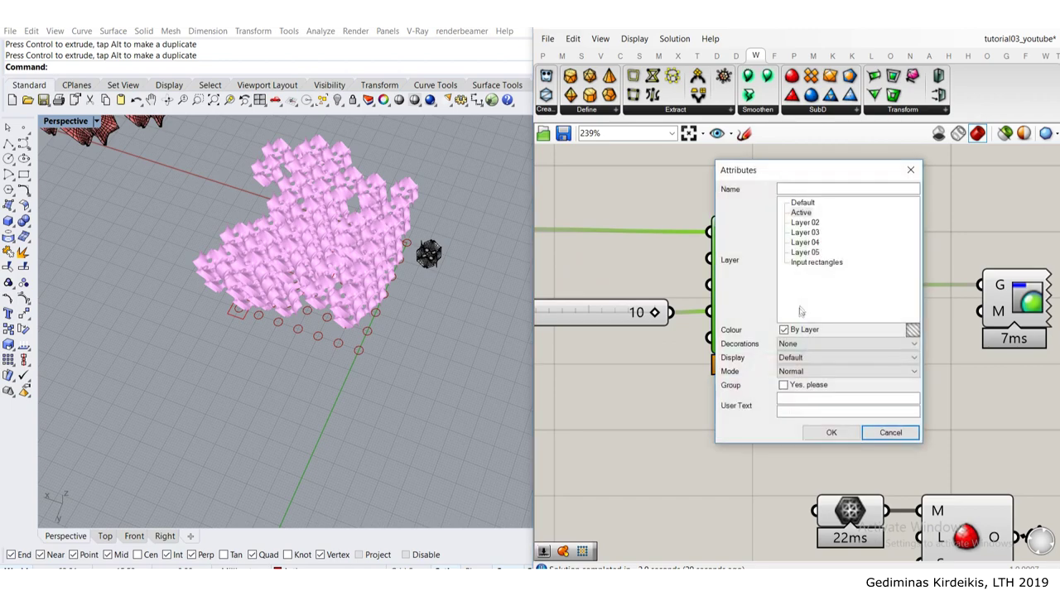
pyautogui.click(800, 203)
pyautogui.click(832, 433)
# Step: Move the baked mesh along the red X axis, well clear of the grid and the larger dark red module
pyautogui.click(329, 268)
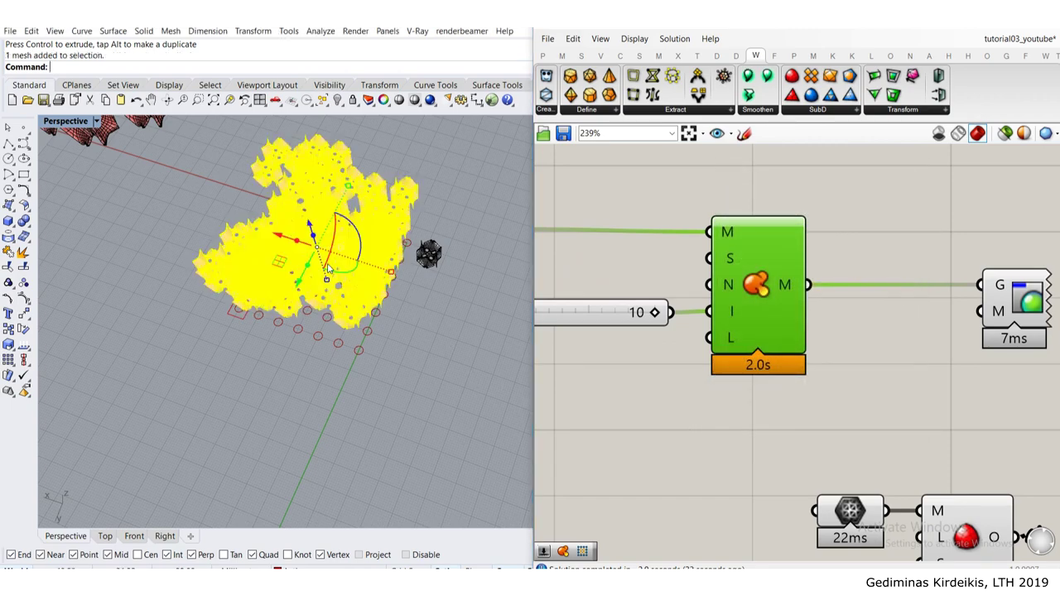
pyautogui.scroll(-3, 332, 273)
pyautogui.keyDown('shift'); pyautogui.moveTo(341, 311); pyautogui.dragTo(472, 332, button='right'); pyautogui.keyUp('shift')
pyautogui.scroll(-3, 472, 331)
pyautogui.moveTo(441, 288); pyautogui.dragTo(222, 280)
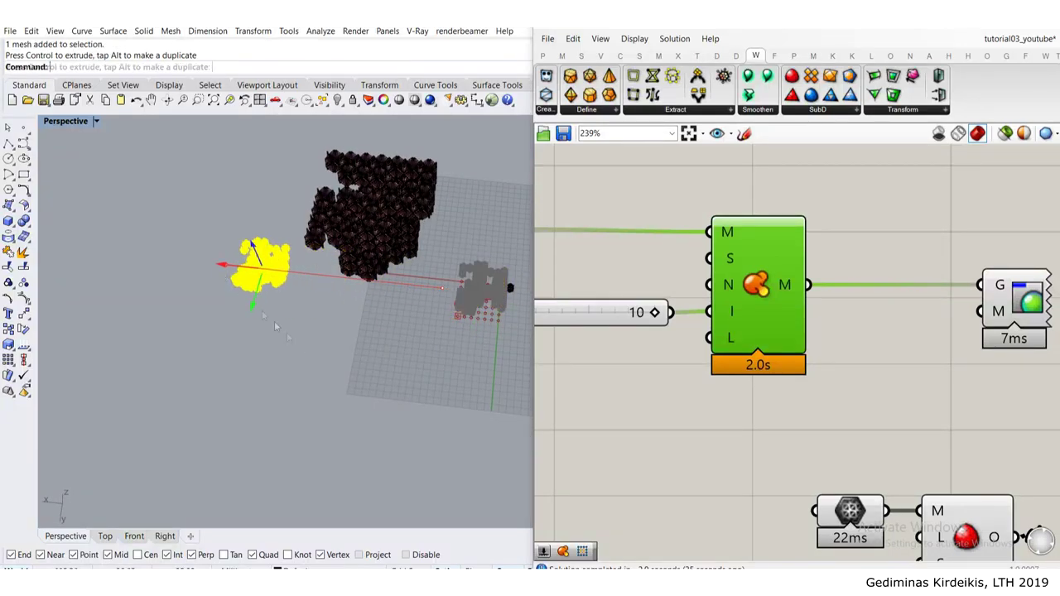
pyautogui.click(287, 331)
# Step: Create a bounding box around the baked mesh with the BoundingBox command
pyautogui.scroll(7, 276, 256)
pyautogui.moveTo(307, 343); pyautogui.dragTo(311, 267, button='right')
pyautogui.scroll(7, 276, 257)
pyautogui.click(324, 263)
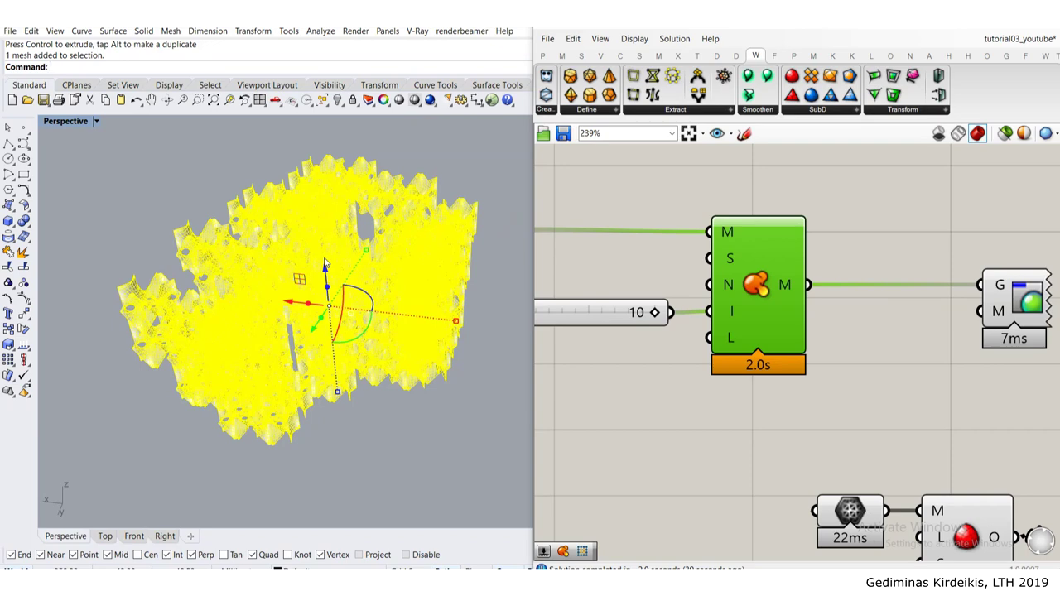
pyautogui.write('BoundingBox')
pyautogui.press('Return')
pyautogui.press('Return')
pyautogui.scroll(-3, 340, 241)
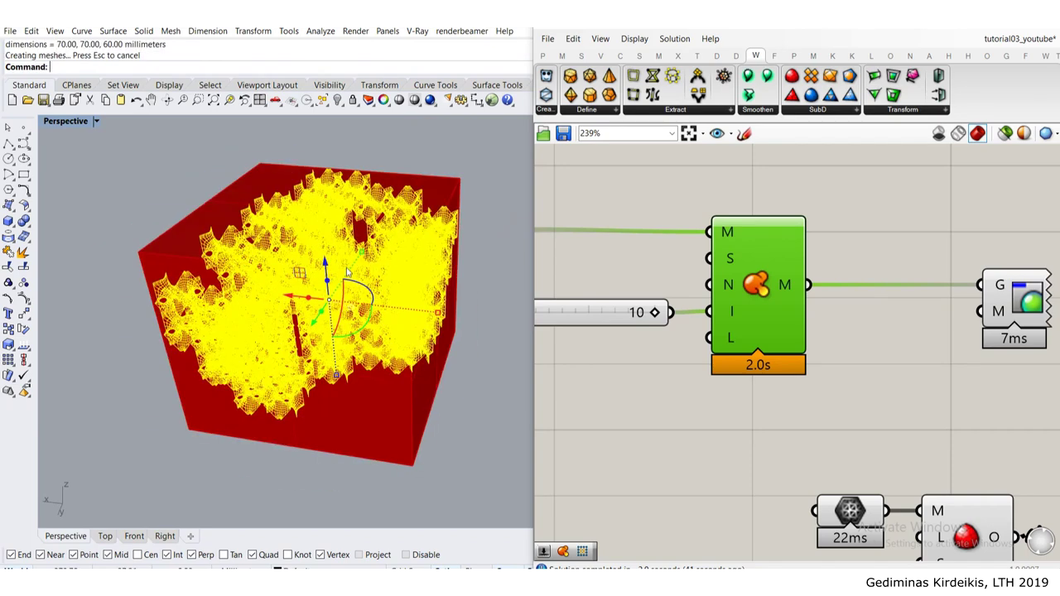
# Step: Scale the mesh from a lower corner of the bounding box, taking its bottom edge as reference, to 120 mm, and delete the box
pyautogui.moveTo(340, 241); pyautogui.dragTo(324, 290, button='right')
pyautogui.scroll(3, 180, 344)
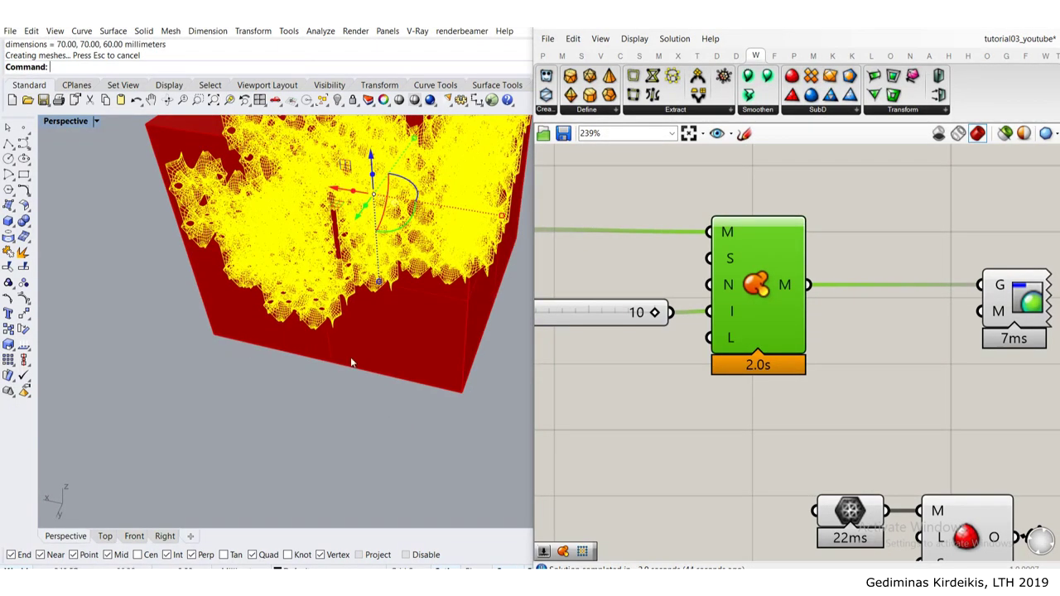
pyautogui.write('Scale')
pyautogui.press('Return')
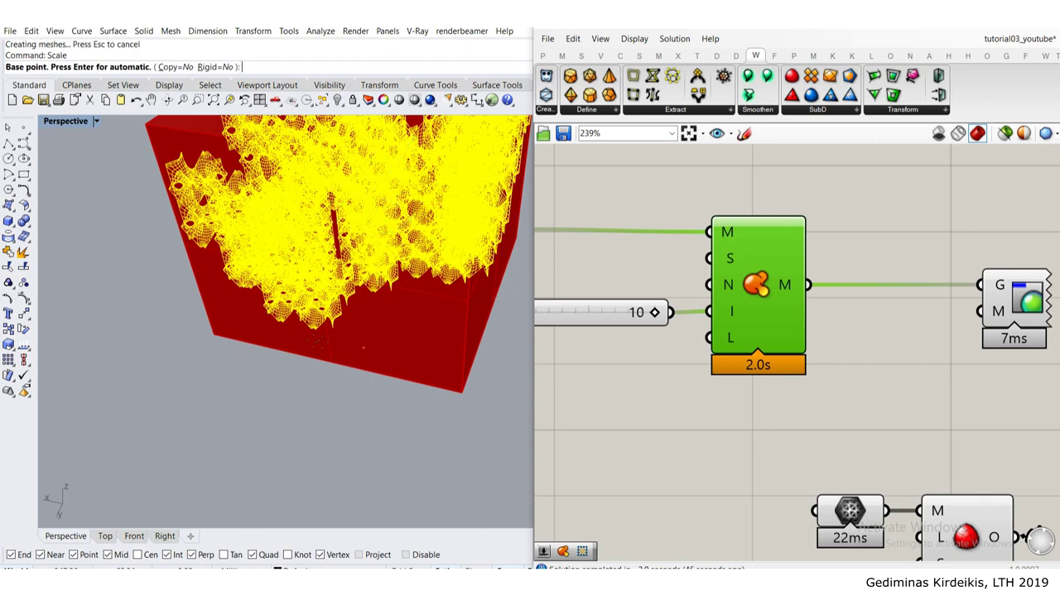
pyautogui.click(213, 334)
pyautogui.click(461, 392)
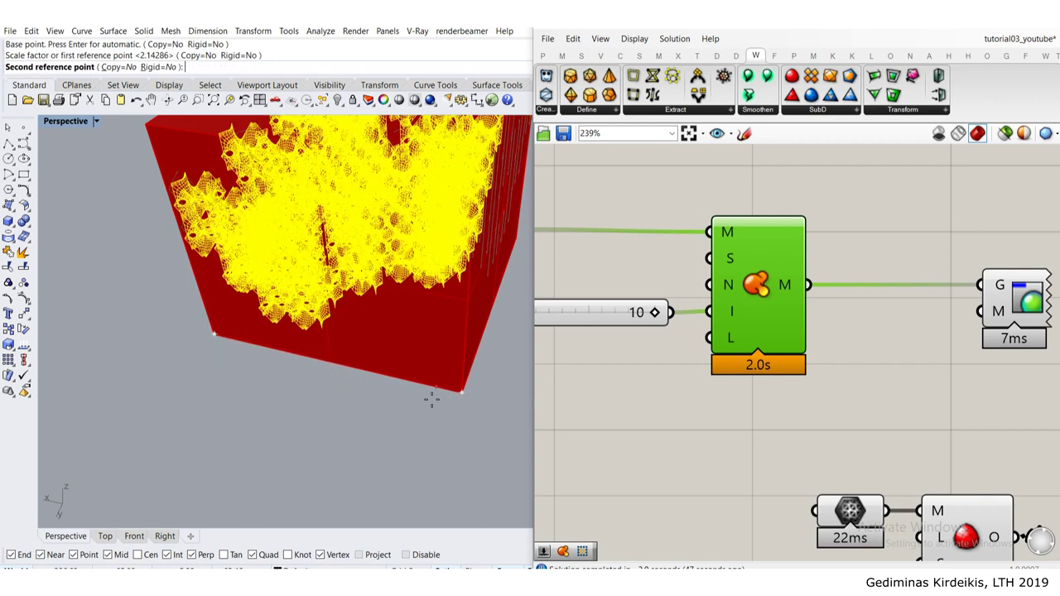
pyautogui.scroll(-2, 435, 405)
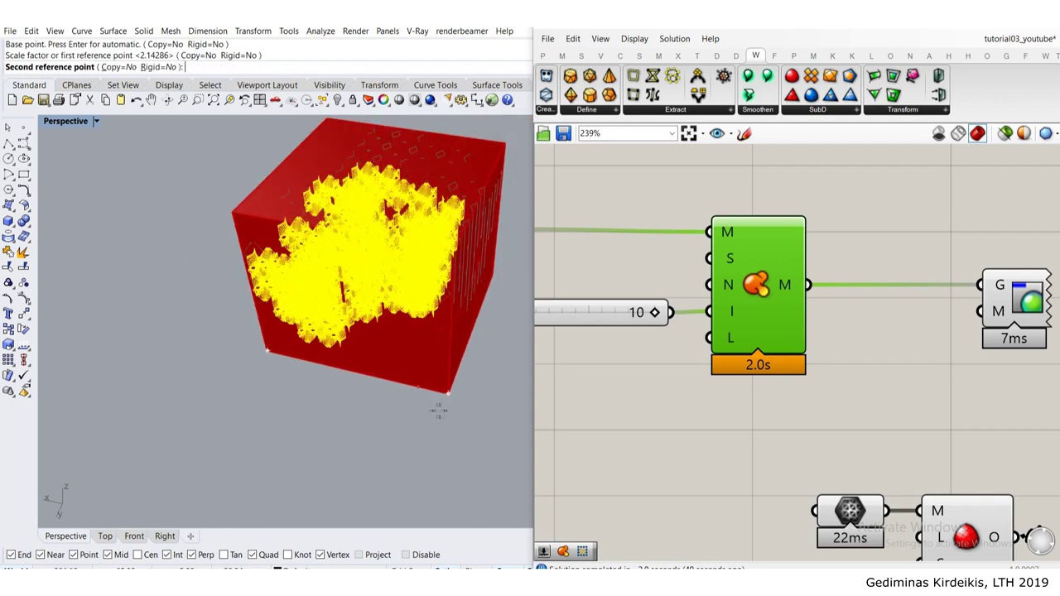
pyautogui.scroll(-4, 439, 411)
pyautogui.scroll(-1, 436, 412)
pyautogui.keyDown('shift'); pyautogui.moveTo(436, 413); pyautogui.dragTo(304, 375, button='right'); pyautogui.keyUp('shift')
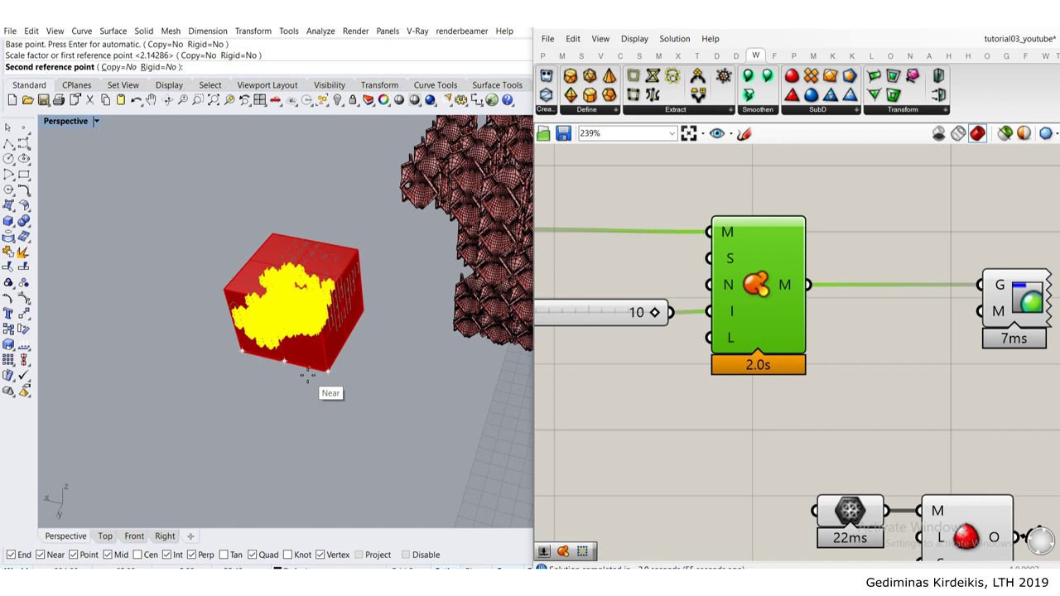
pyautogui.write('120')
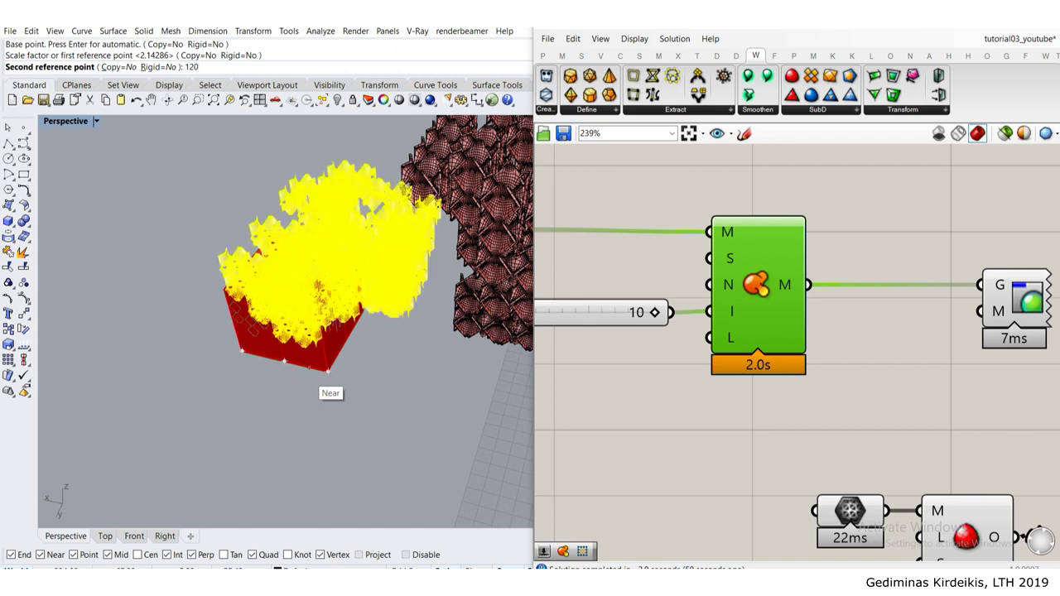
pyautogui.press('Return')
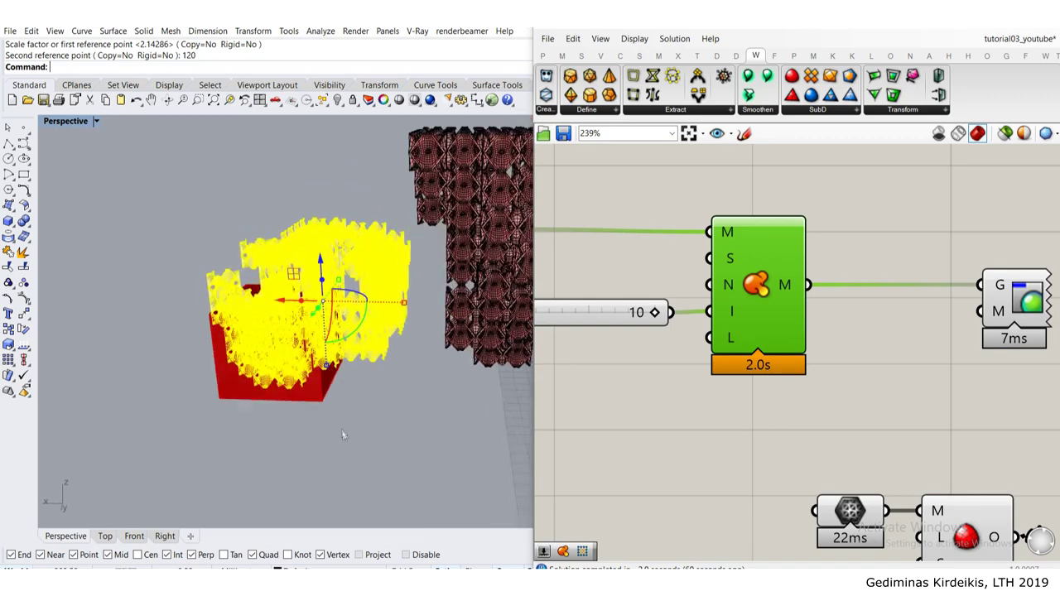
pyautogui.click(318, 396)
pyautogui.press('Delete')
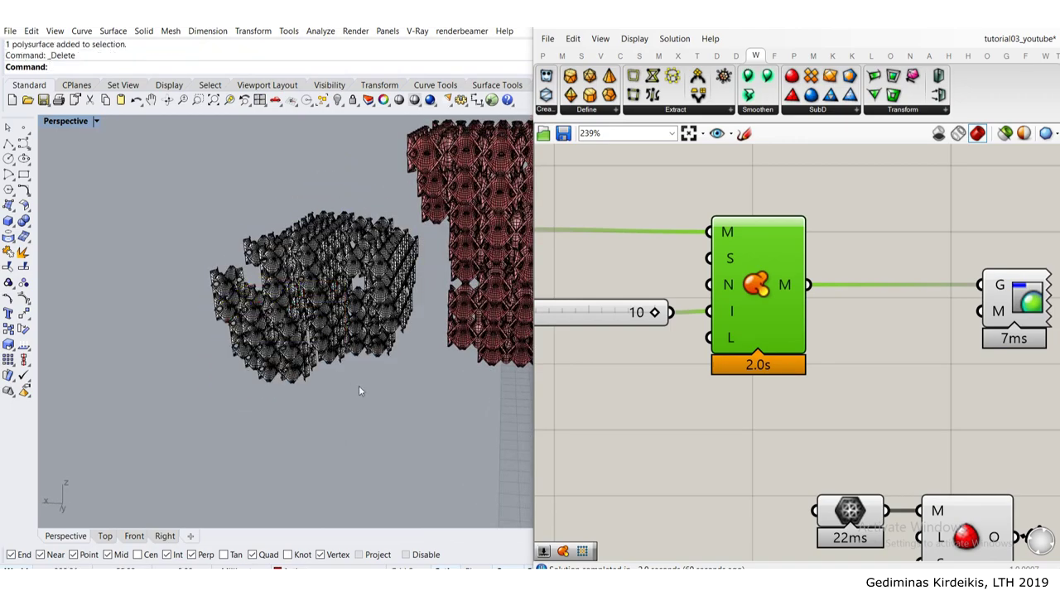
# Step: Examine the scaled mesh from several angles to check its openings and module structure
pyautogui.scroll(2, 355, 373)
pyautogui.moveTo(356, 370); pyautogui.dragTo(370, 325, button='right')
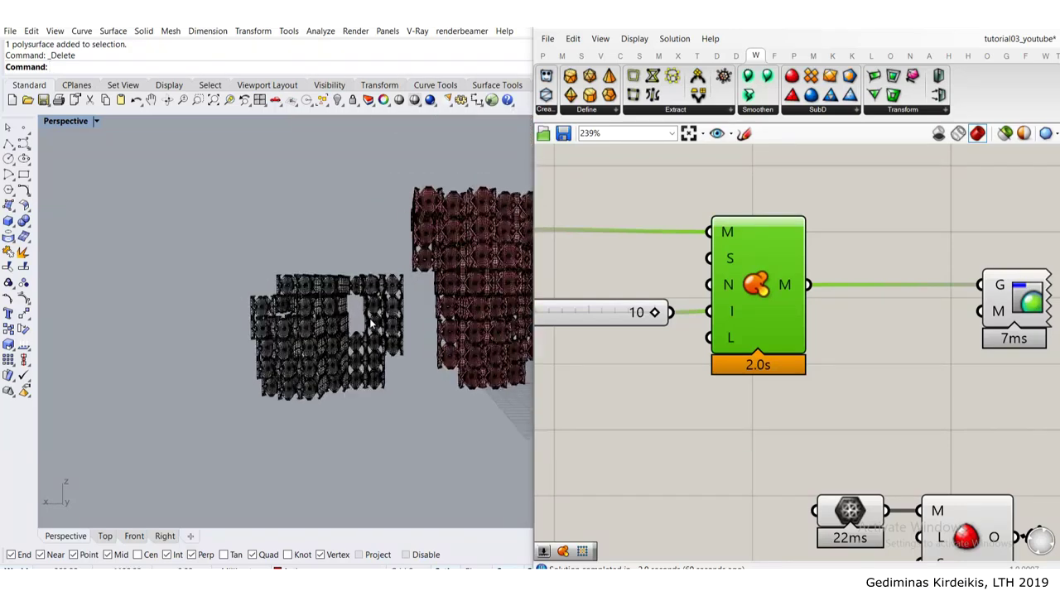
pyautogui.scroll(2, 371, 324)
pyautogui.click(311, 357)
pyautogui.moveTo(219, 438); pyautogui.dragTo(236, 406, button='right')
pyautogui.click(204, 403)
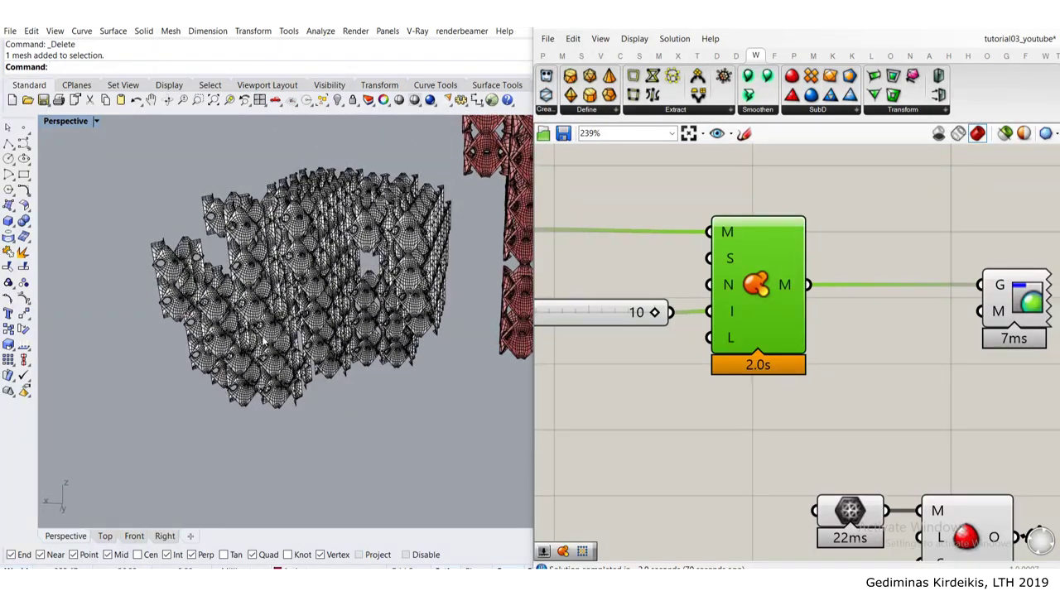
pyautogui.moveTo(263, 343); pyautogui.dragTo(243, 345, button='right')
# Step: Thicken the scaled mesh with OffsetMesh at a distance of 1.20, as a solid on one side, deleting the input mesh
pyautogui.click(261, 320)
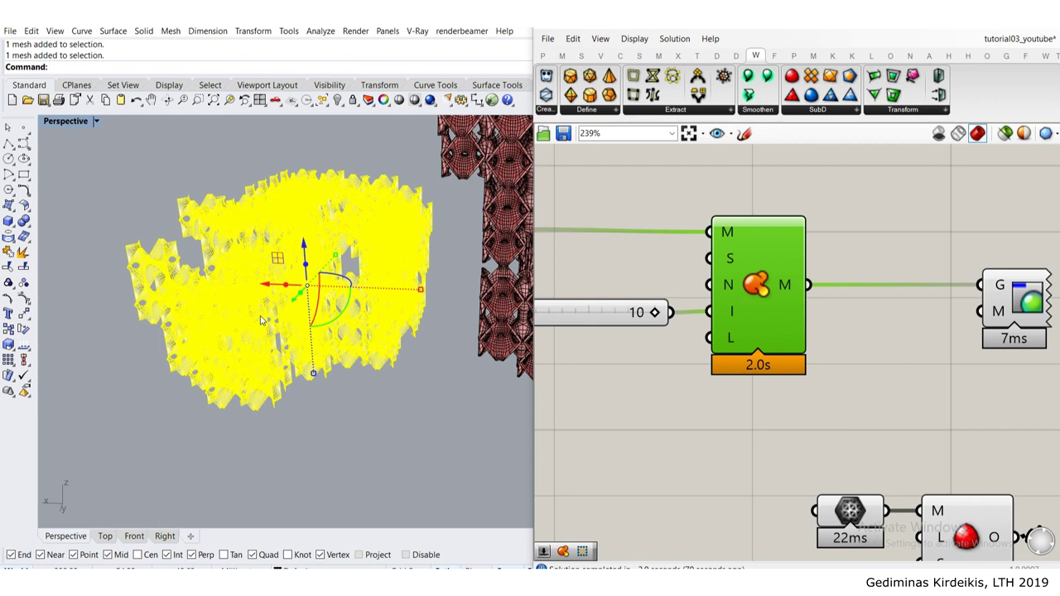
pyautogui.write('MeshOff')
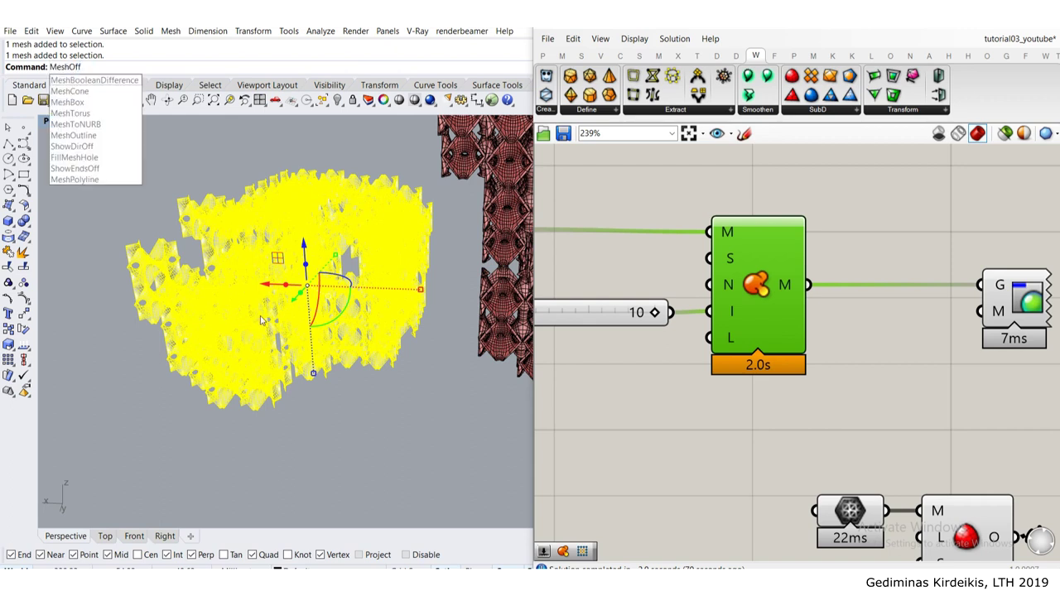
pyautogui.press('Return')
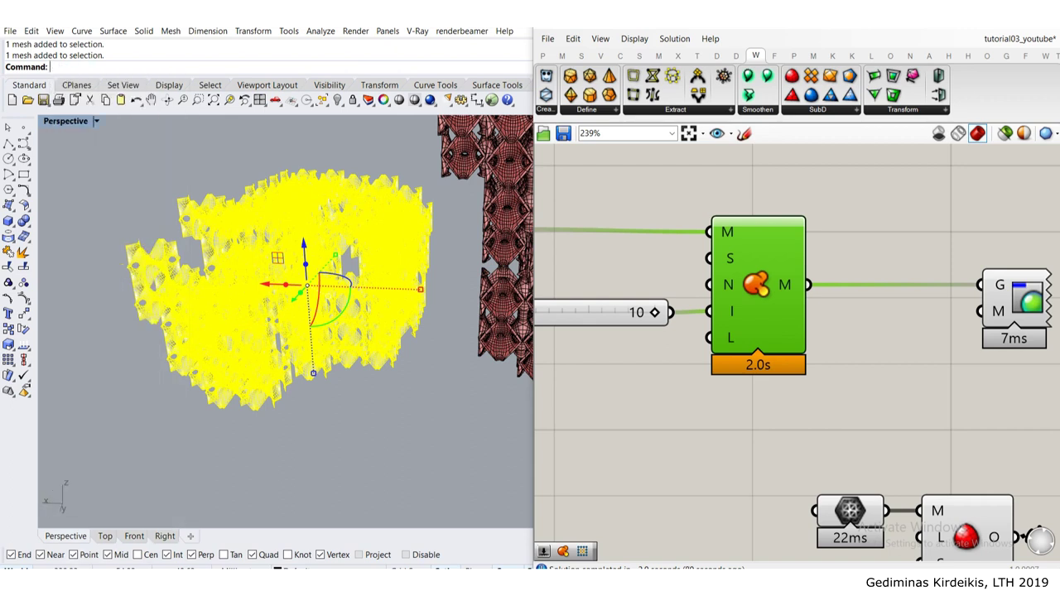
pyautogui.write('OffsetMesh')
pyautogui.press('Return')
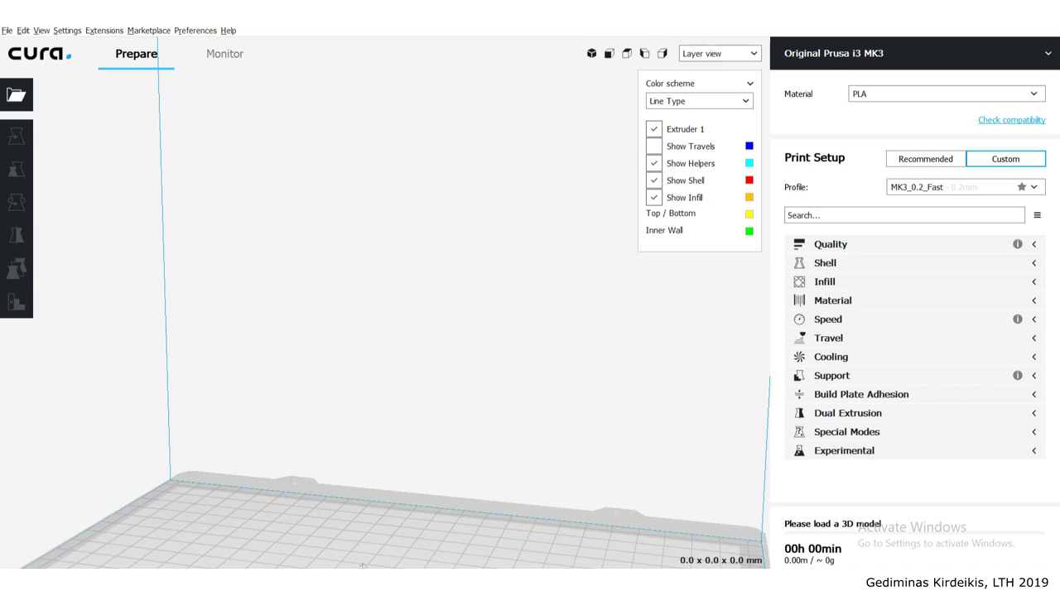
pyautogui.moveTo(362, 566)
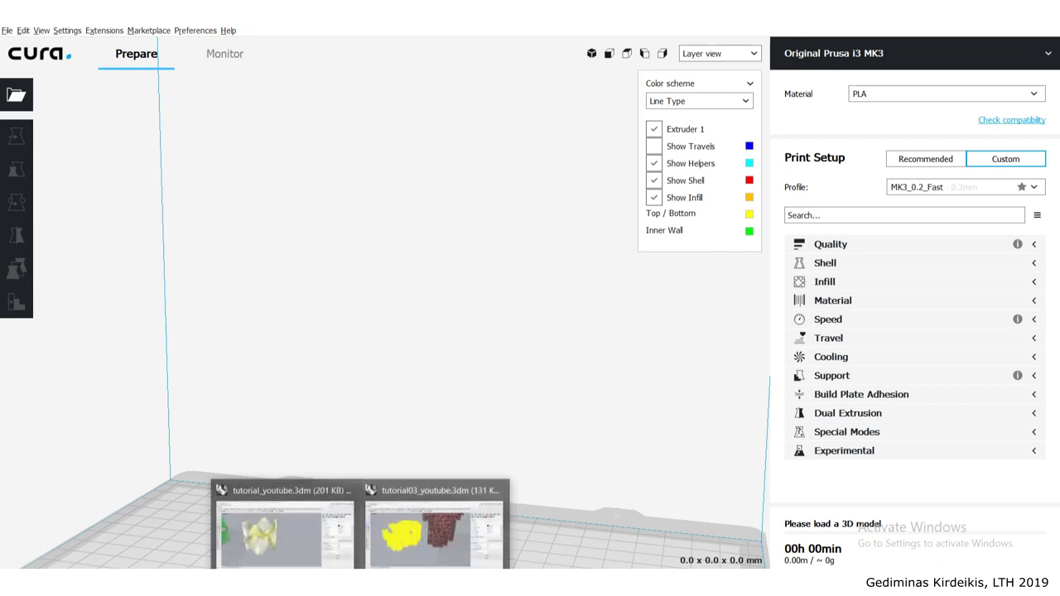
pyautogui.click(425, 524)
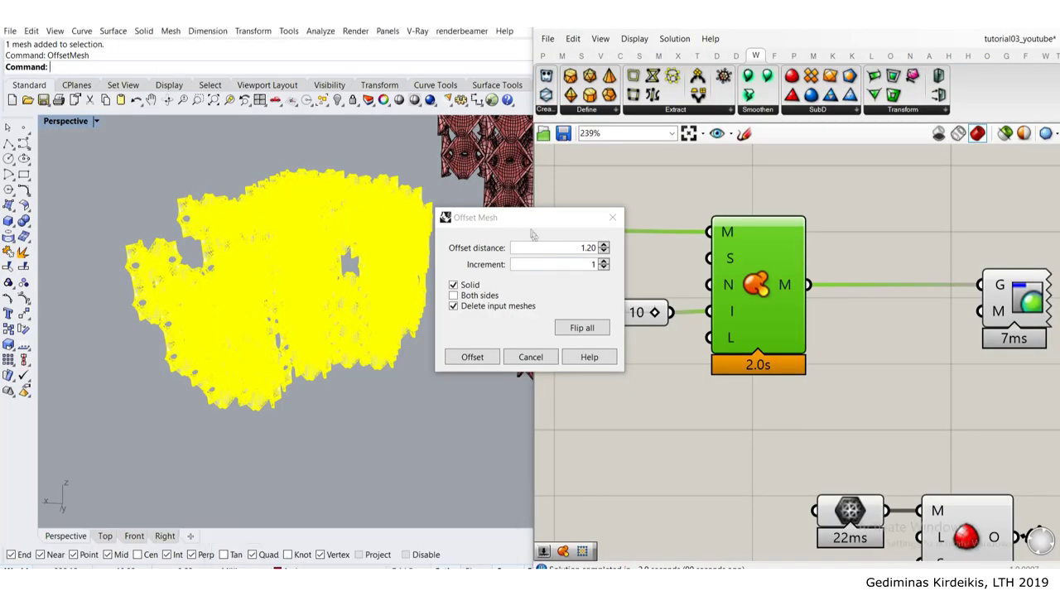
pyautogui.moveTo(530, 221); pyautogui.dragTo(431, 184)
pyautogui.click(373, 322)
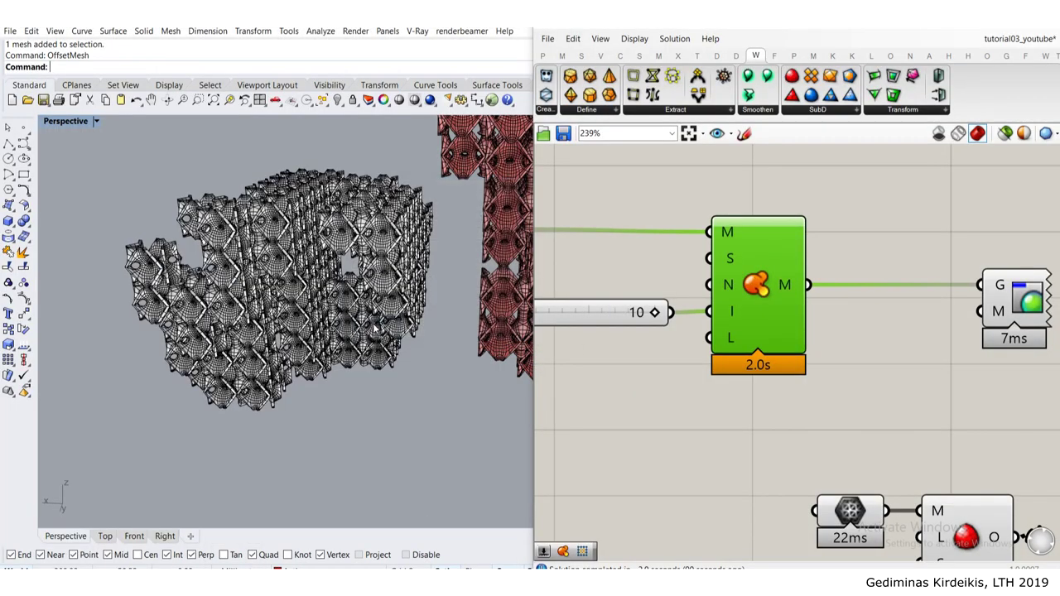
# Step: Examine the thickened mesh up close and from several angles to check its walls, openings and module edges
pyautogui.scroll(10, 373, 327)
pyautogui.scroll(-10, 292, 267)
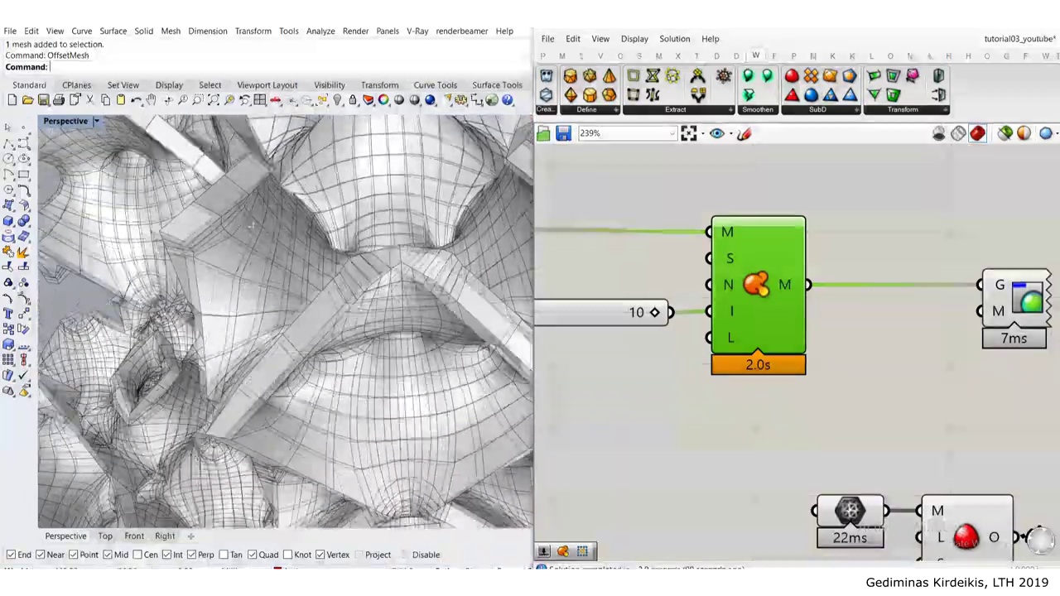
pyautogui.moveTo(305, 265); pyautogui.dragTo(232, 255, button='right')
pyautogui.scroll(10, 223, 340)
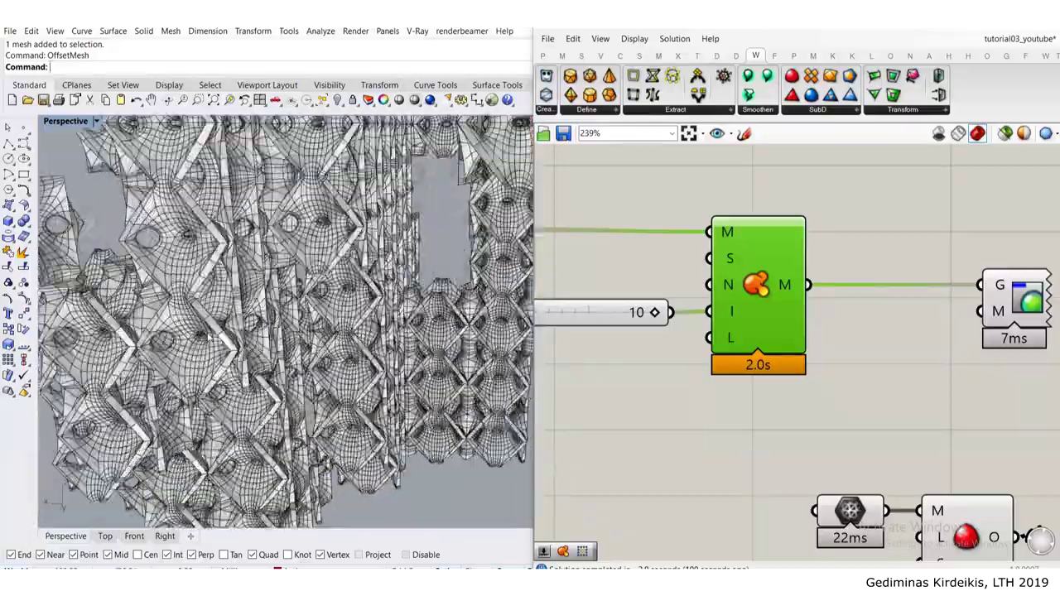
pyautogui.scroll(4, 269, 355)
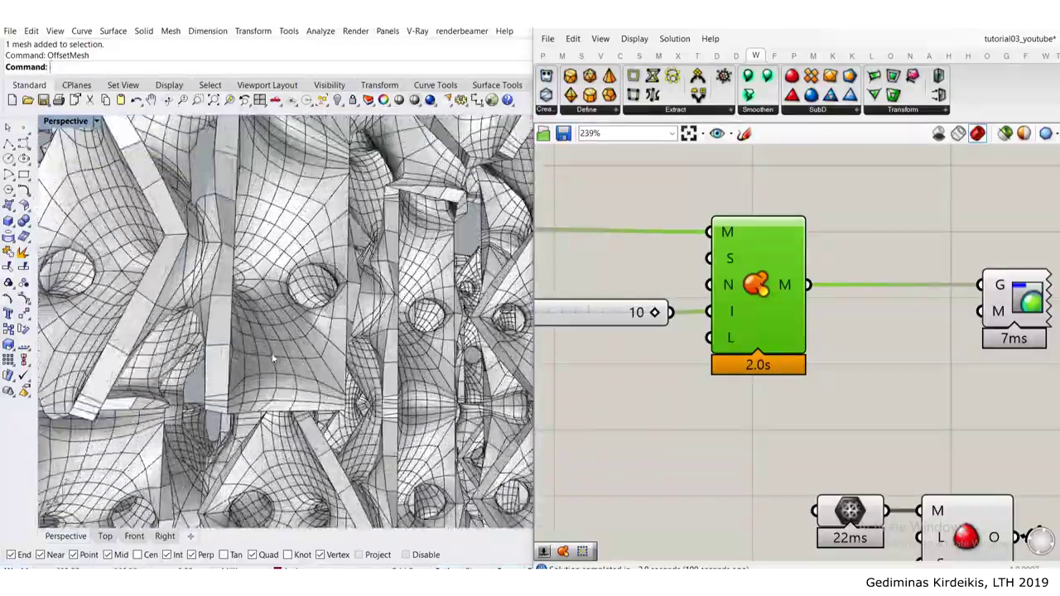
pyautogui.scroll(-10, 269, 355)
pyautogui.scroll(4, 306, 365)
pyautogui.scroll(-3, 965, 414)
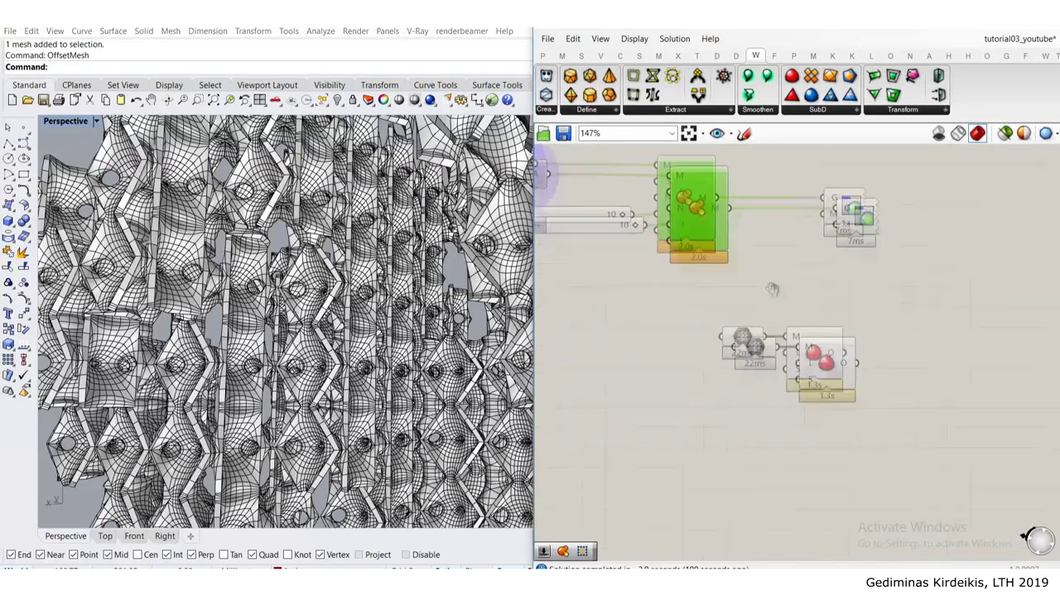
pyautogui.scroll(-8, 412, 282)
pyautogui.keyDown('shift'); pyautogui.moveTo(412, 282); pyautogui.dragTo(307, 294, button='right'); pyautogui.keyUp('shift')
pyautogui.scroll(6, 306, 295)
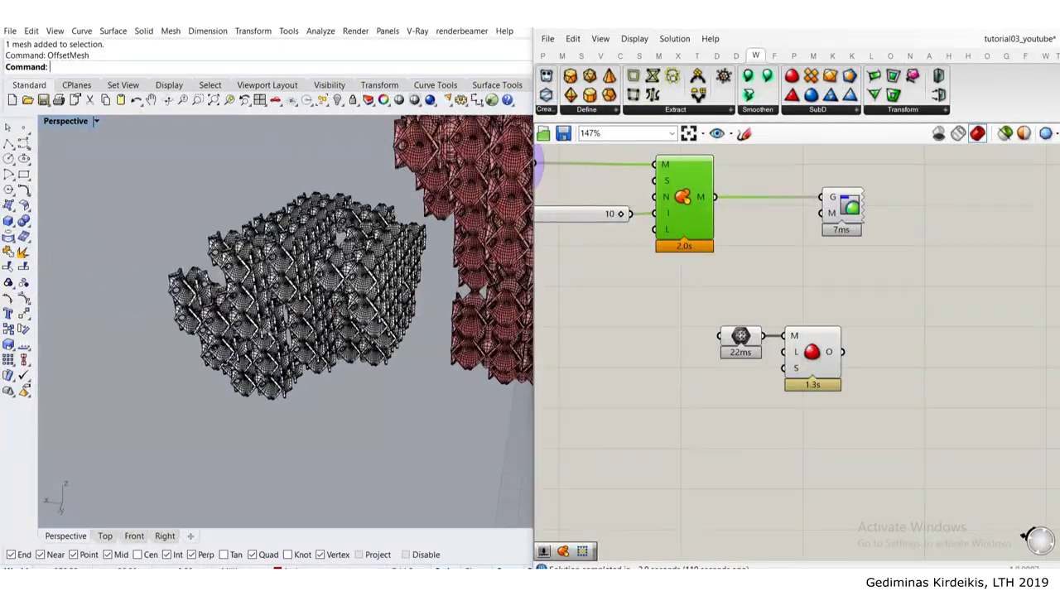
# Step: Export the thickened mesh to the Desktop as a binary STL named youtube_tutorial_5_smaller_mesh
pyautogui.click(275, 295)
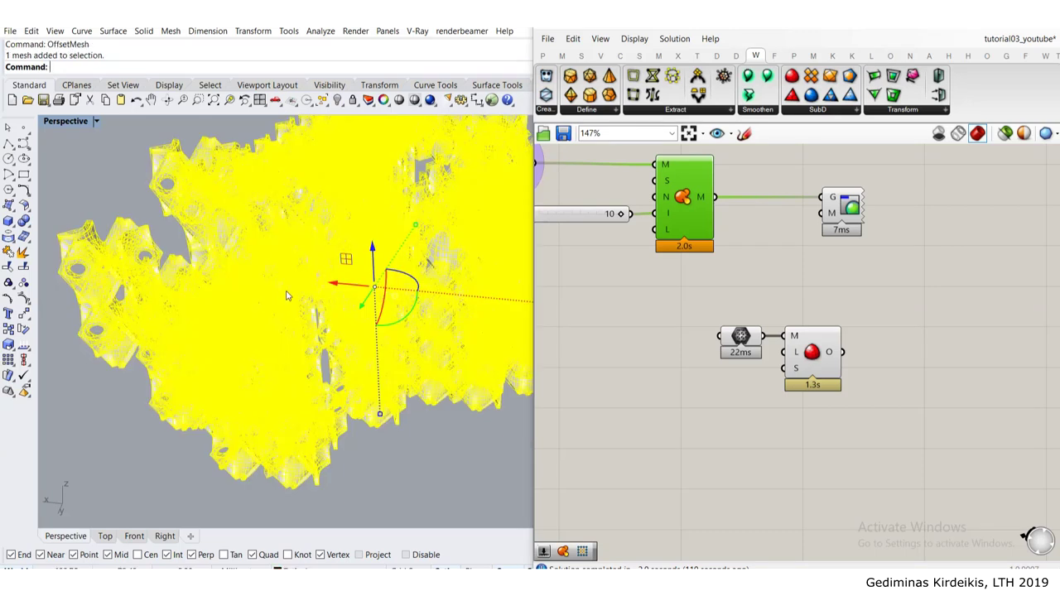
pyautogui.write('Export')
pyautogui.press('Return')
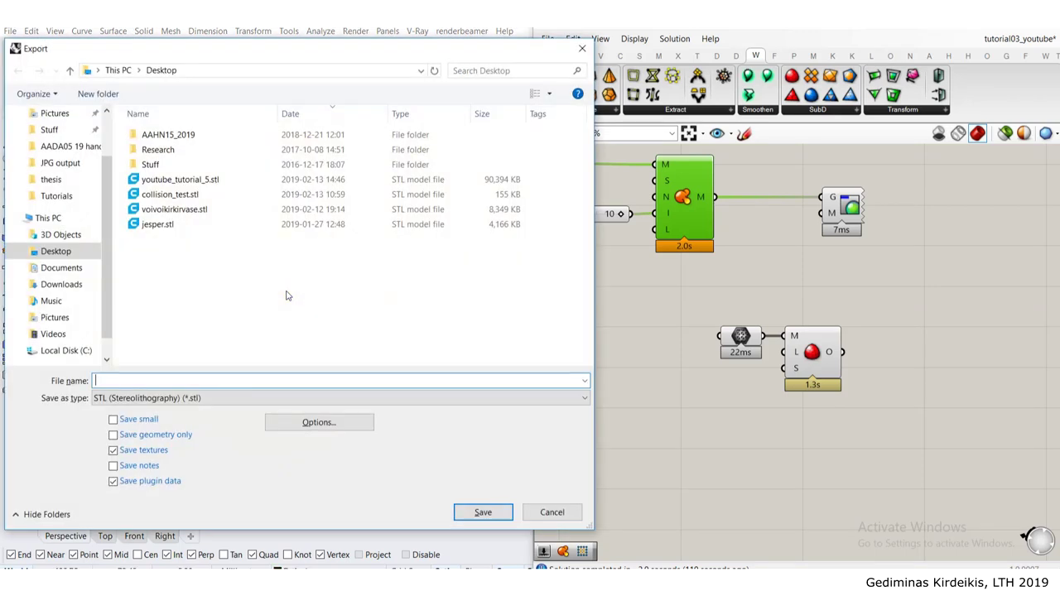
pyautogui.click(186, 180)
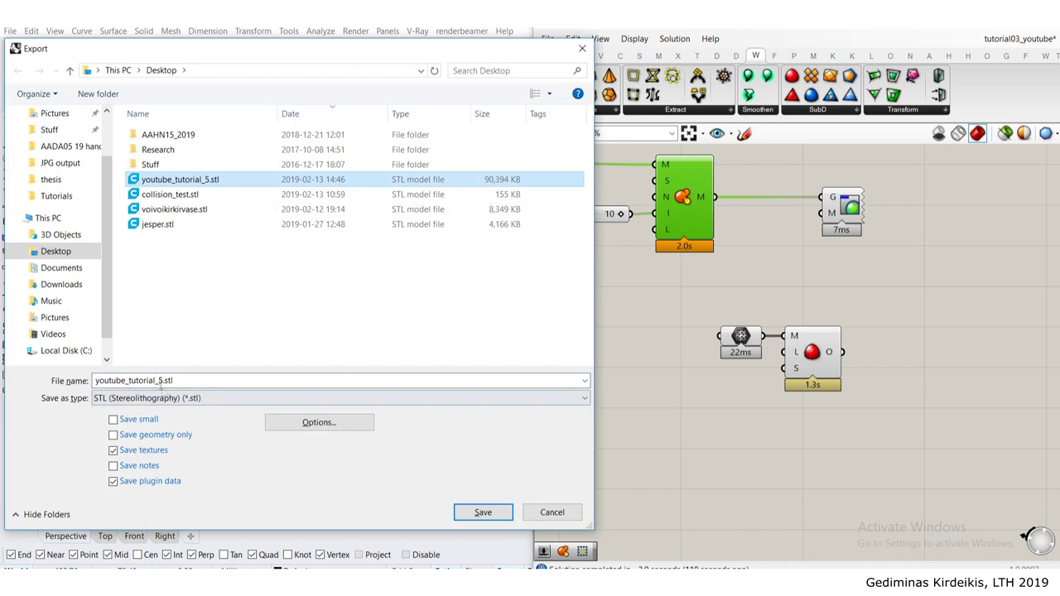
pyautogui.click(161, 381)
pyautogui.click(164, 381)
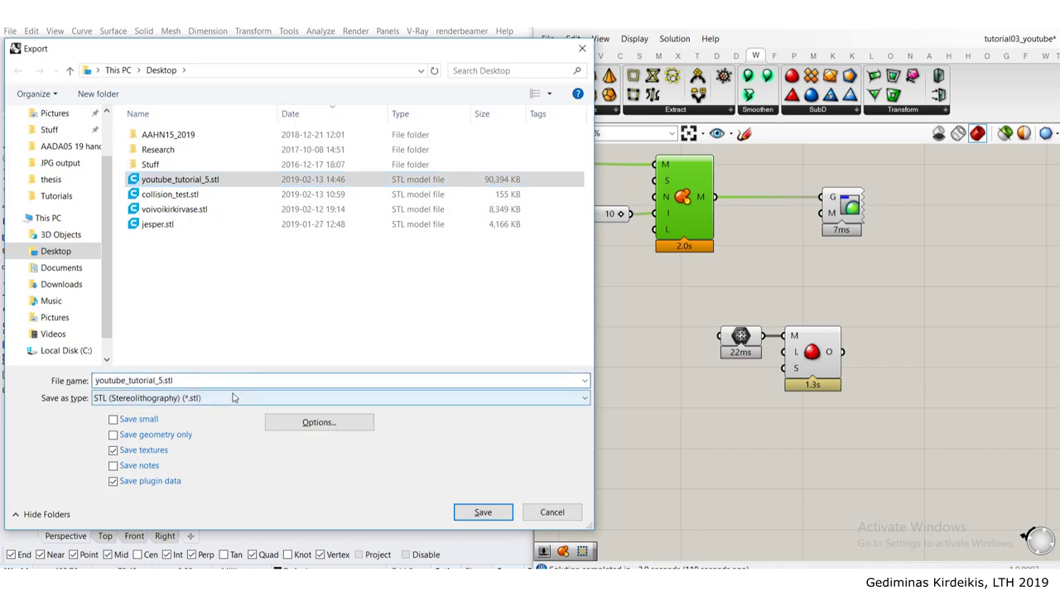
pyautogui.write('_smaller_mesh')
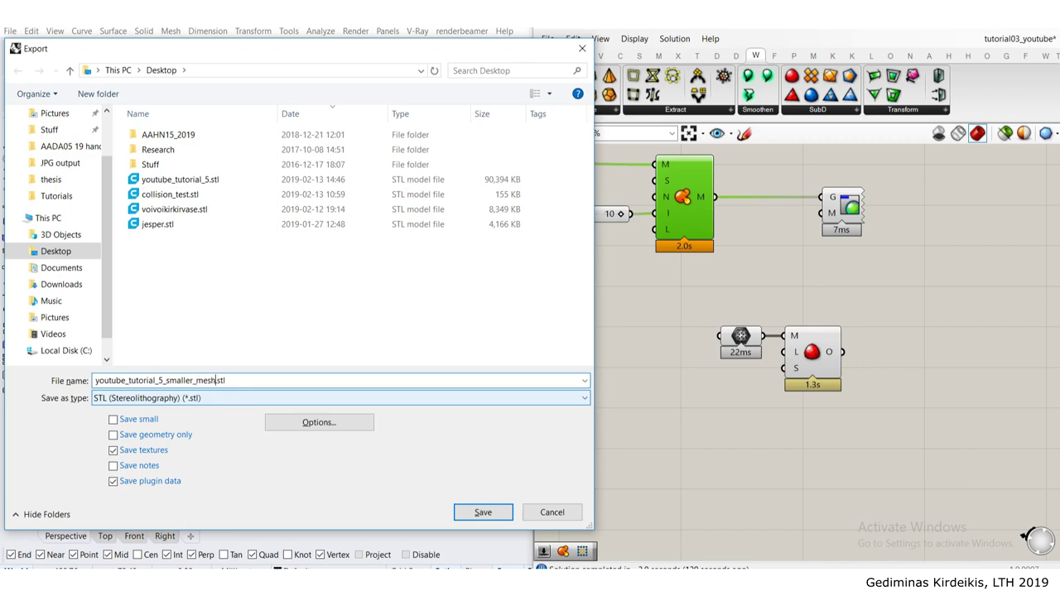
pyautogui.press('Return')
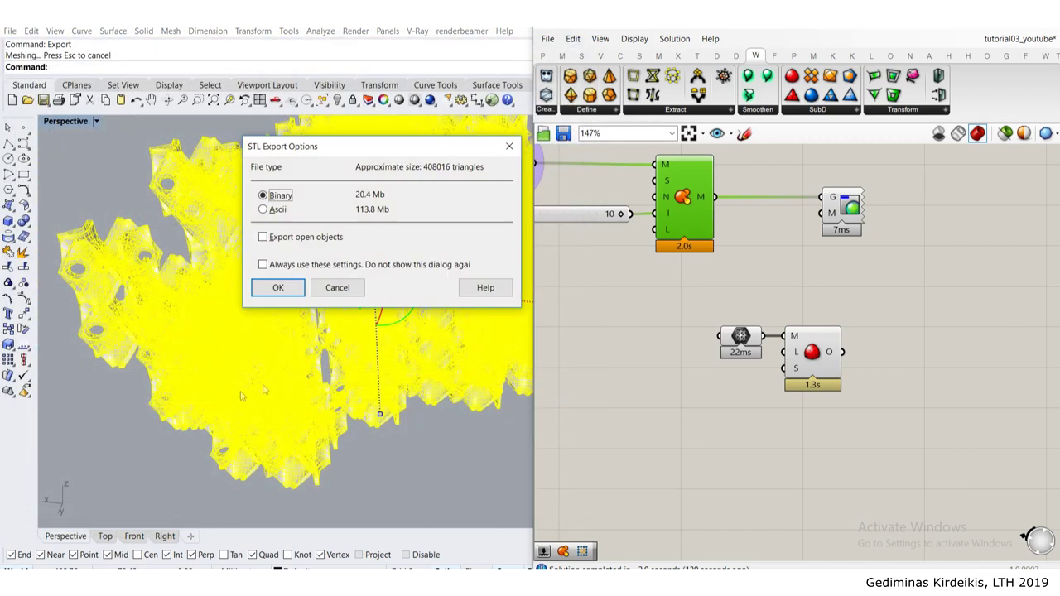
pyautogui.click(278, 289)
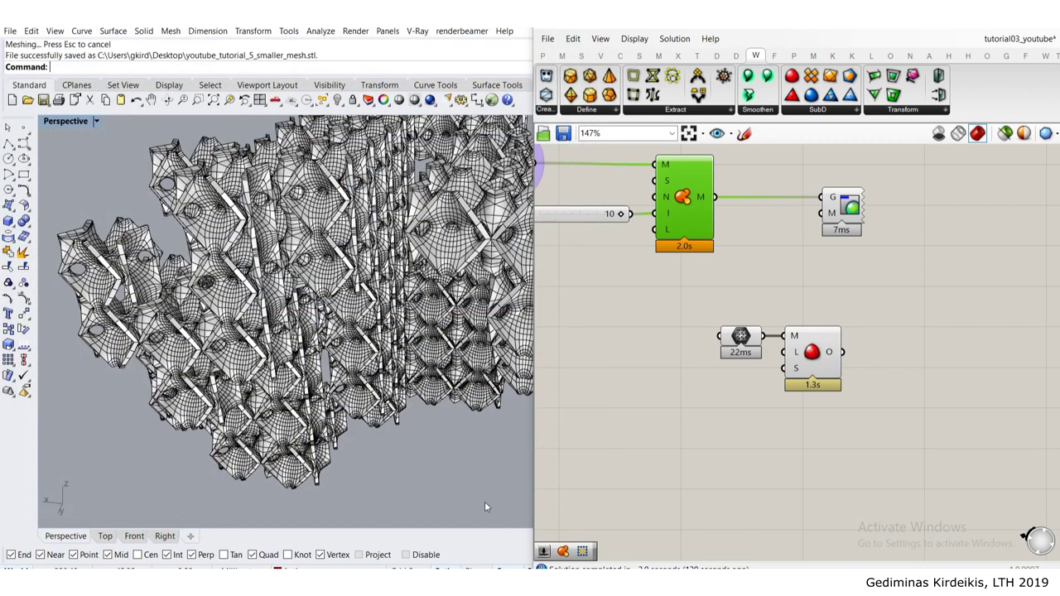
# Step: Switch to Cura and load the youtube_tutorial_5_smaller_mesh STL from the desktop onto the build plate
pyautogui.click(465, 583)
pyautogui.click(465, 584)
pyautogui.moveTo(360, 583)
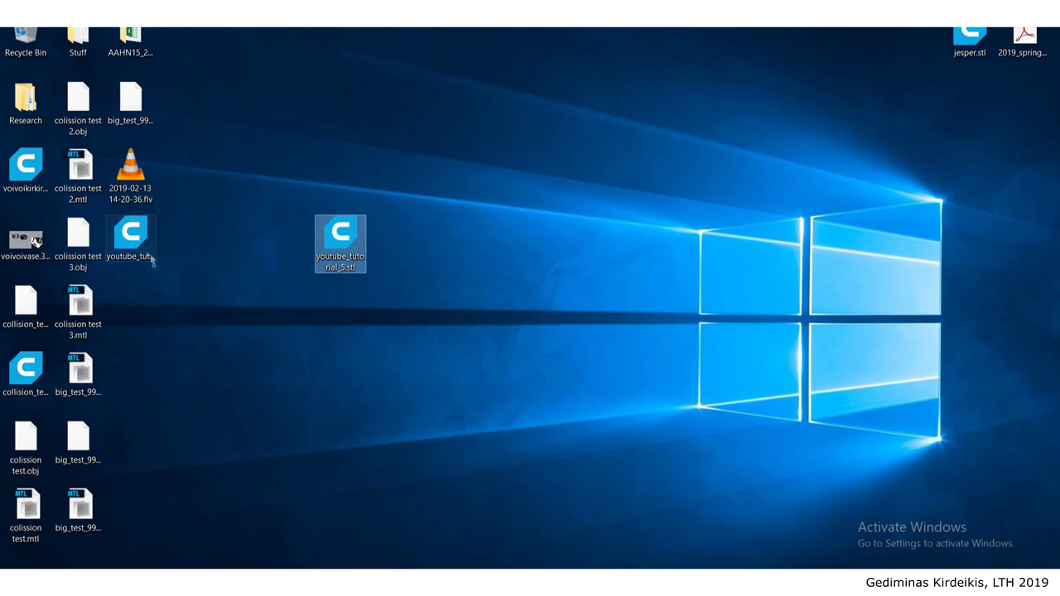
pyautogui.moveTo(151, 252); pyautogui.dragTo(403, 452)
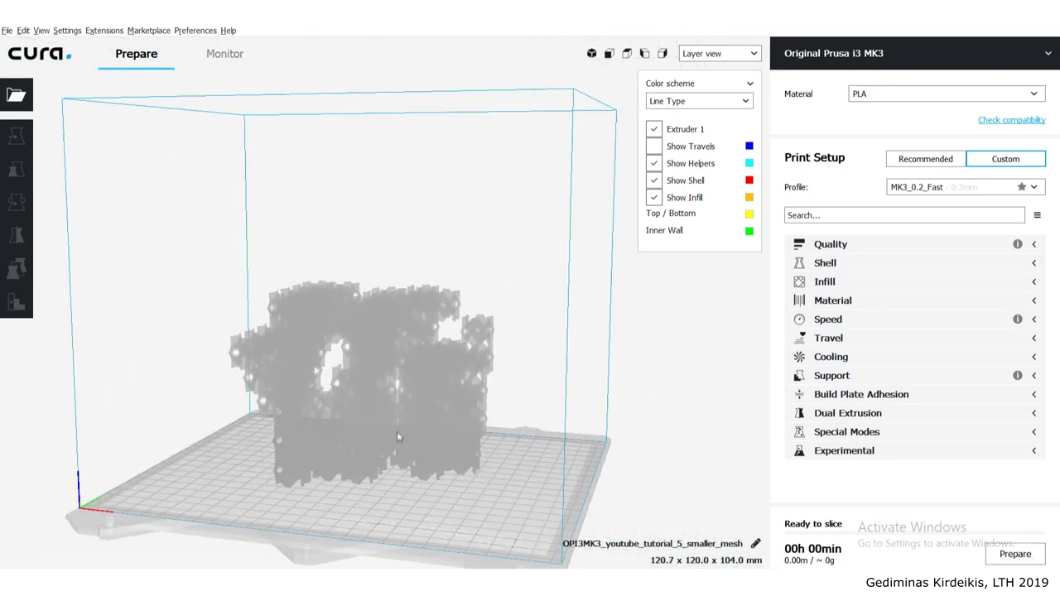
# Step: Rotate the model upside down on the build plate, turning it in the plane of its front face
pyautogui.moveTo(397, 435); pyautogui.dragTo(395, 472, button='right')
pyautogui.scroll(2, 400, 374)
pyautogui.moveTo(359, 435); pyautogui.dragTo(358, 375, button='middle')
pyautogui.moveTo(360, 372); pyautogui.dragTo(387, 318, button='right')
pyautogui.click(384, 319)
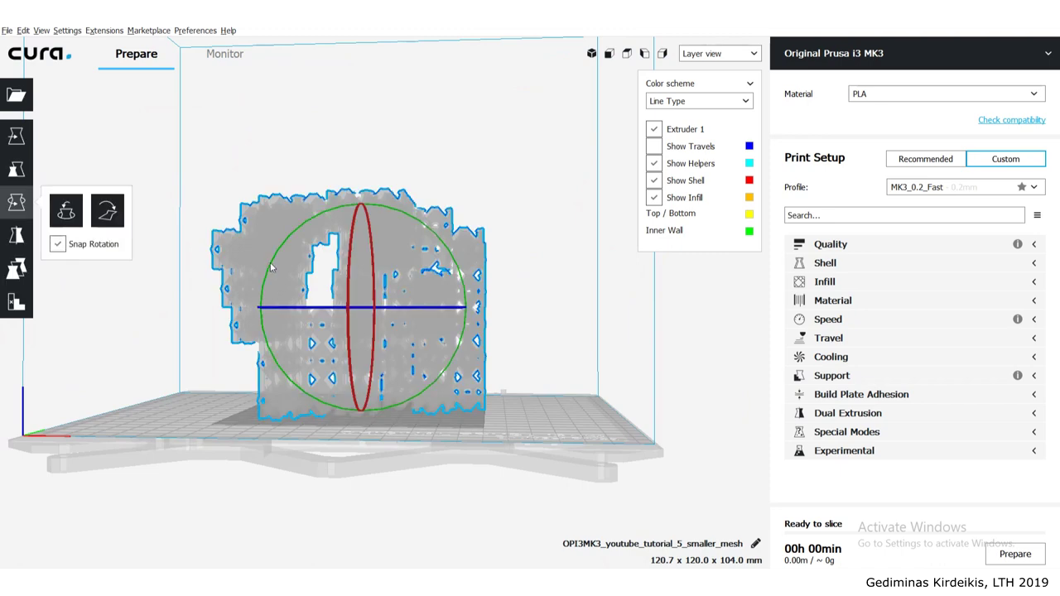
pyautogui.moveTo(271, 267); pyautogui.dragTo(573, 270)
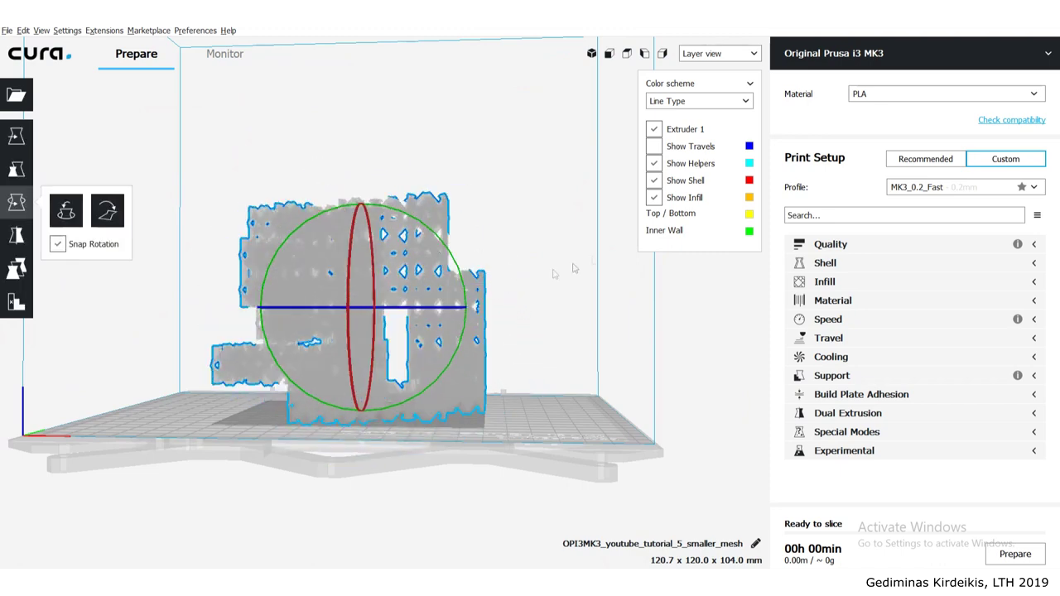
# Step: Display the model in Solid view and inspect how its lowest modules meet the build plate and where it overhangs
pyautogui.click(720, 53)
pyautogui.click(704, 67)
pyautogui.moveTo(613, 149); pyautogui.dragTo(327, 389, button='right')
pyautogui.click(542, 239)
pyautogui.scroll(5, 358, 403)
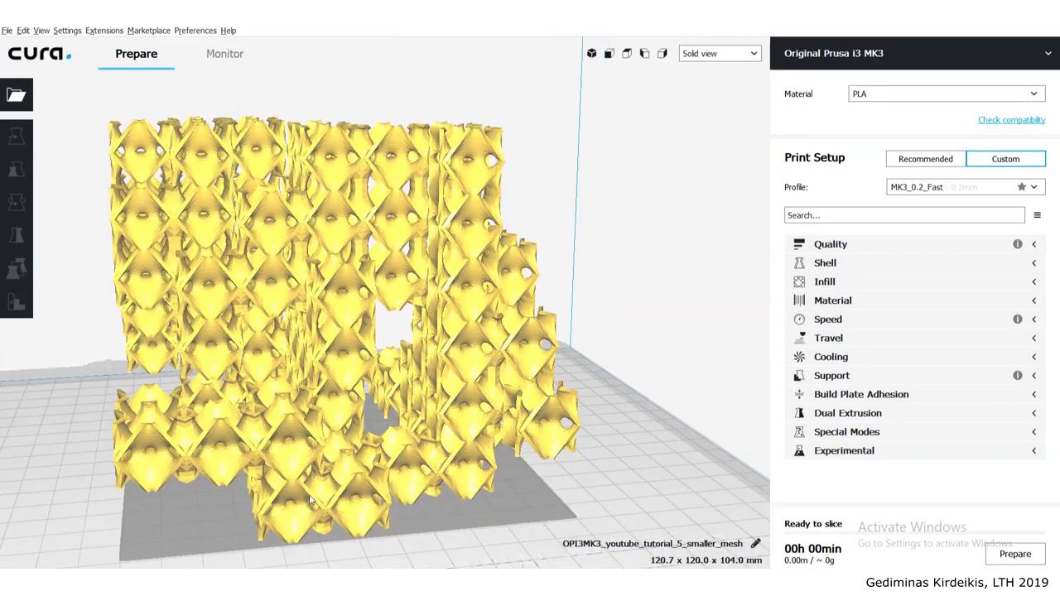
pyautogui.scroll(6, 365, 403)
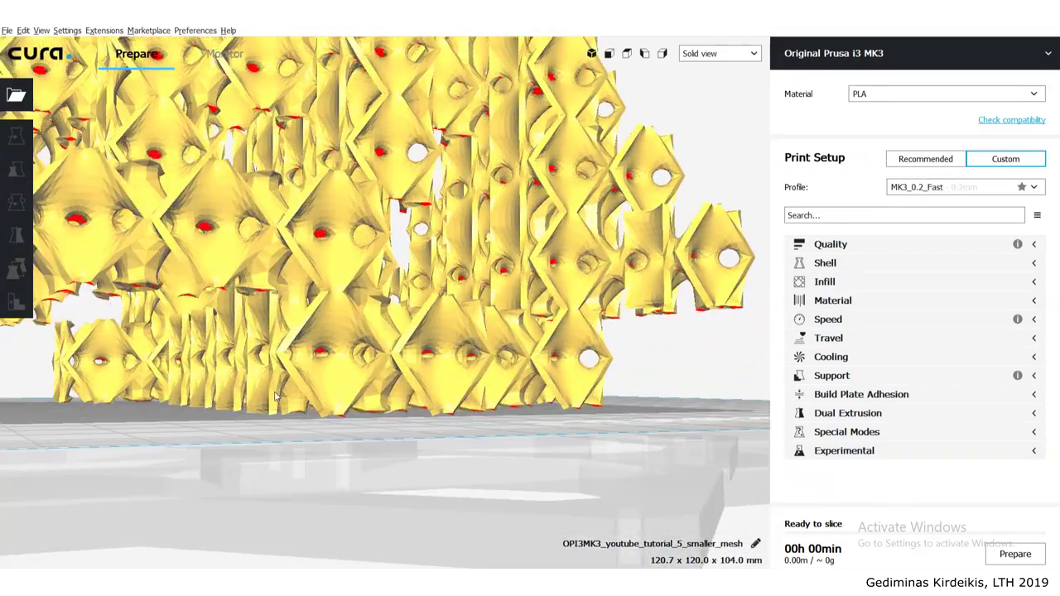
pyautogui.moveTo(276, 397); pyautogui.dragTo(398, 408, button='right')
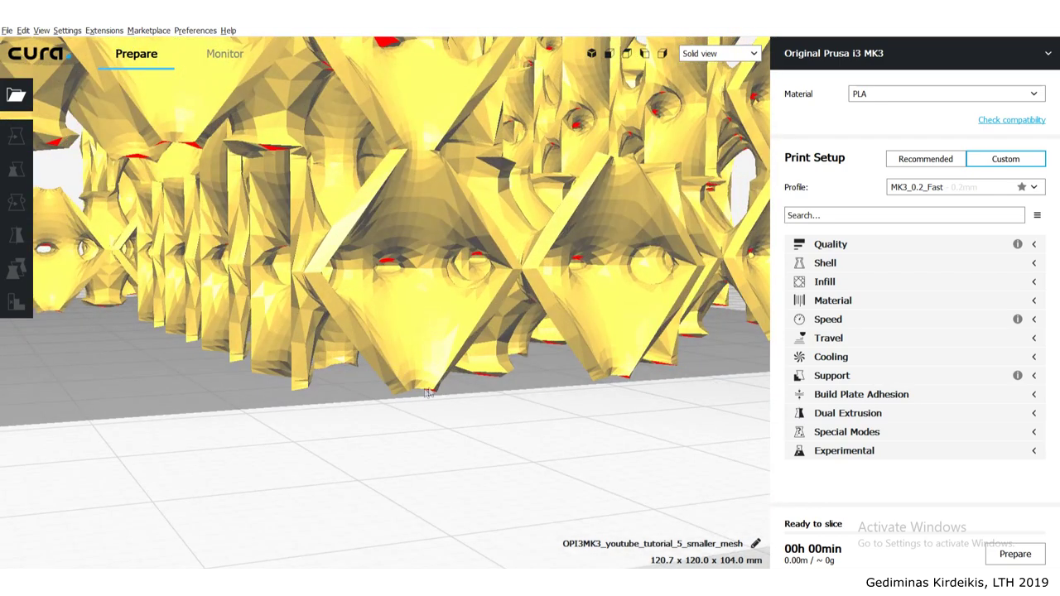
pyautogui.moveTo(330, 380); pyautogui.dragTo(276, 369, button='right')
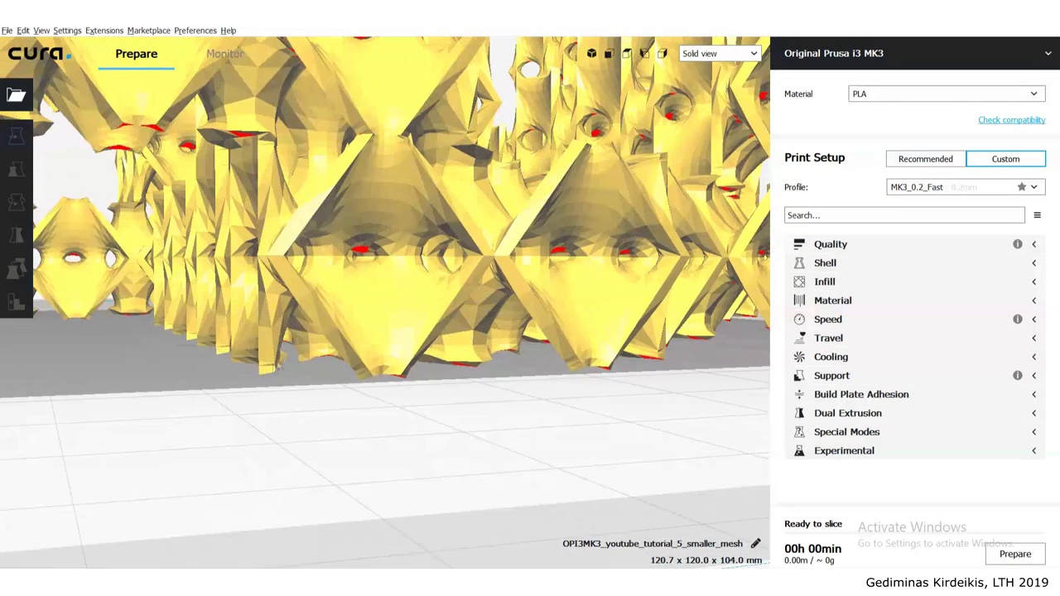
# Step: Sink the model into the build plate by setting its Z position to -1 mm
pyautogui.click(275, 323)
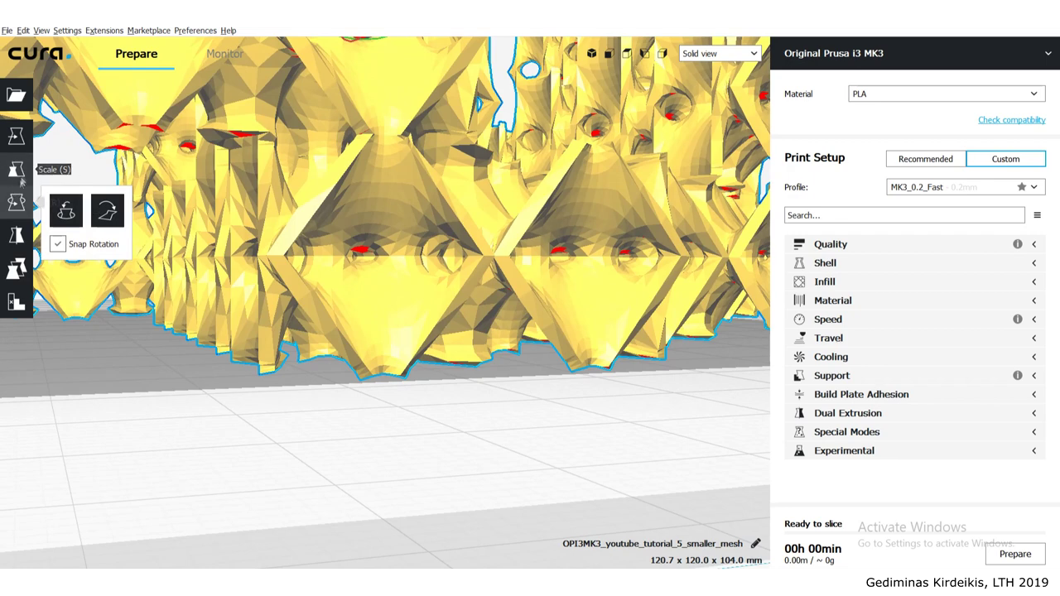
pyautogui.click(15, 135)
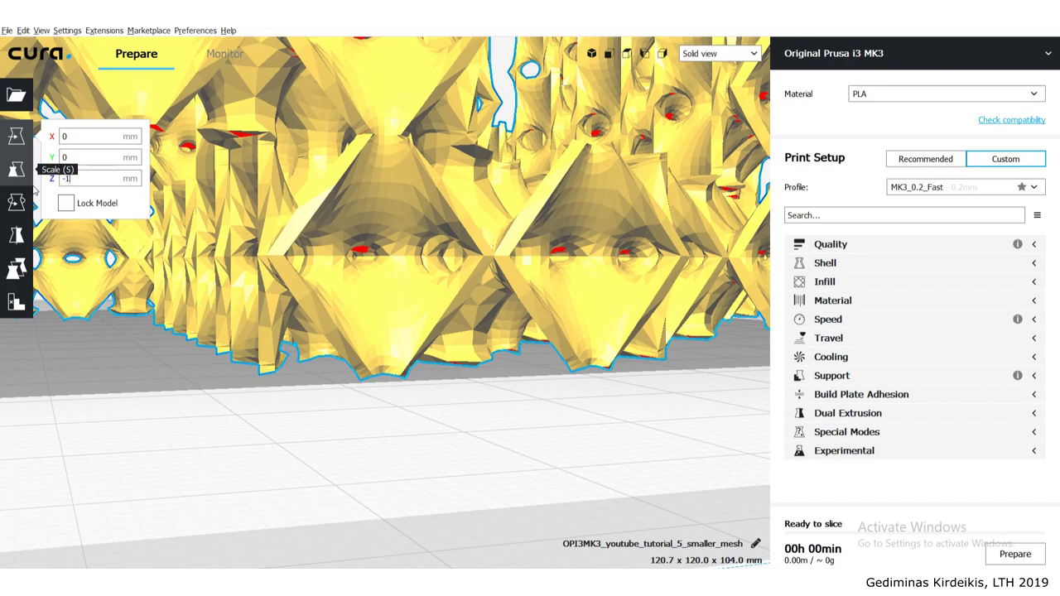
pyautogui.write('-1')
pyautogui.press('Return')
pyautogui.click(221, 448)
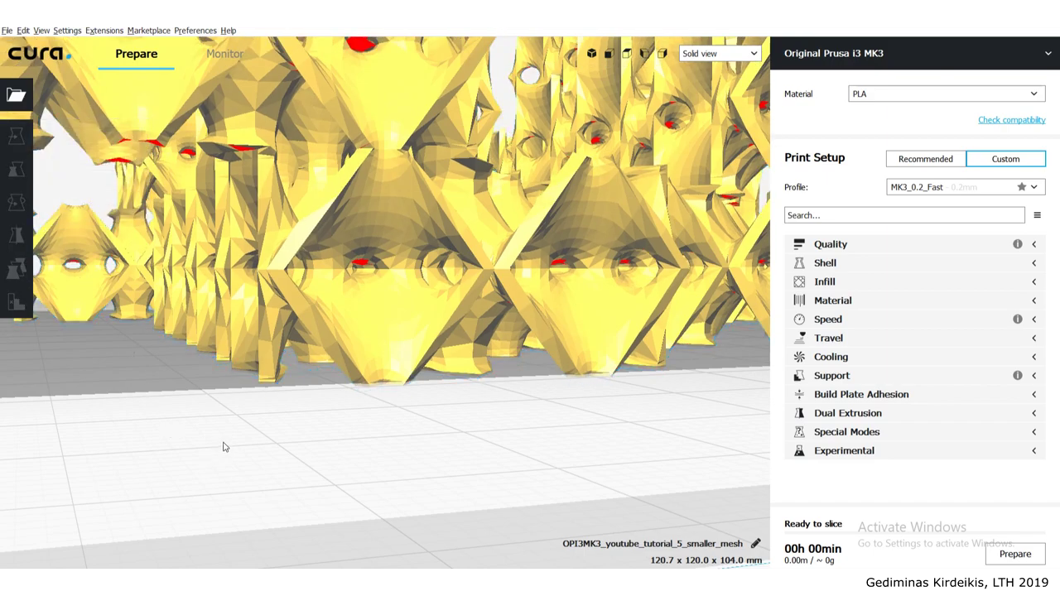
pyautogui.moveTo(259, 403); pyautogui.dragTo(451, 412, button='right')
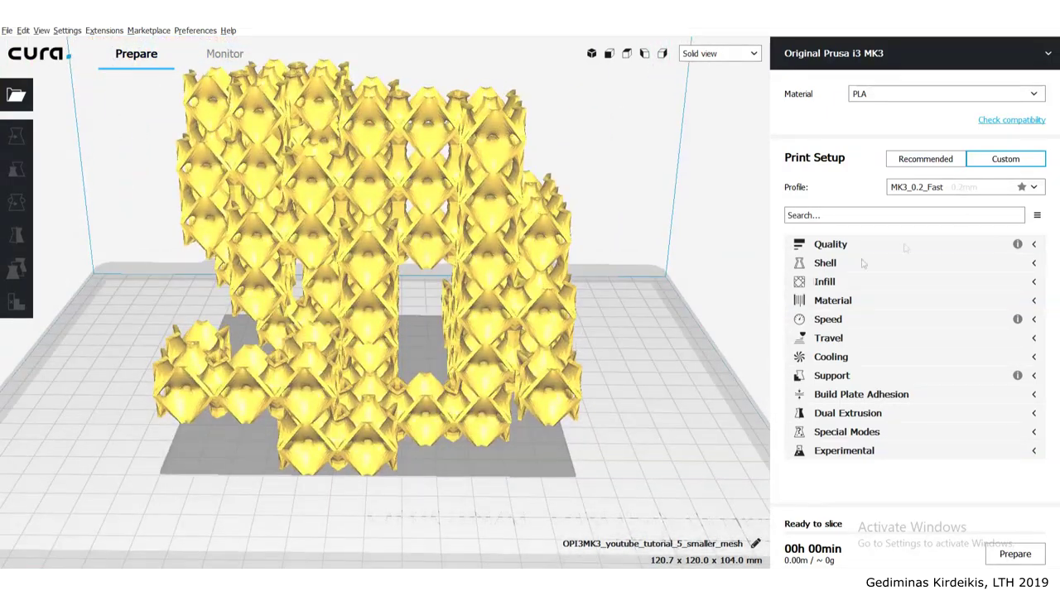
# Step: Slice the model with the MK3_0.2_Fast profile and display the toolpaths and supports in Layer view
pyautogui.click(1016, 554)
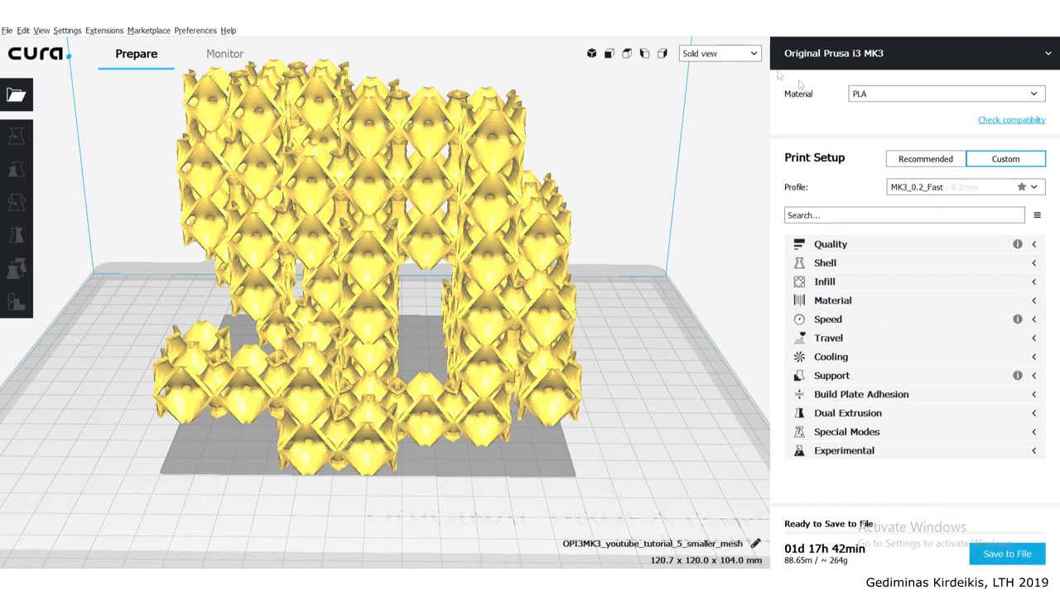
pyautogui.click(720, 54)
pyautogui.click(711, 91)
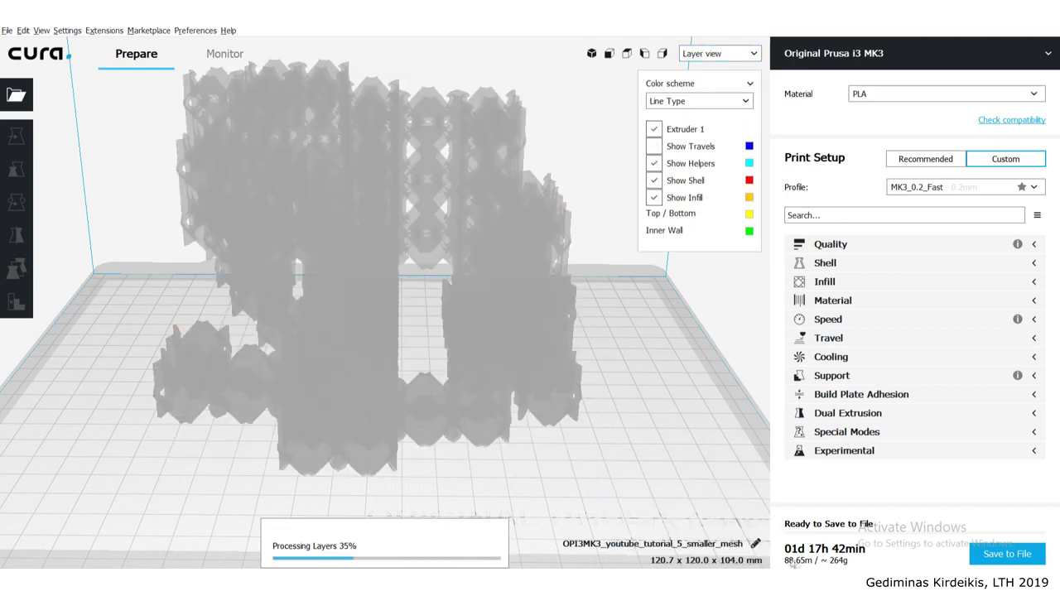
pyautogui.moveTo(823, 556)
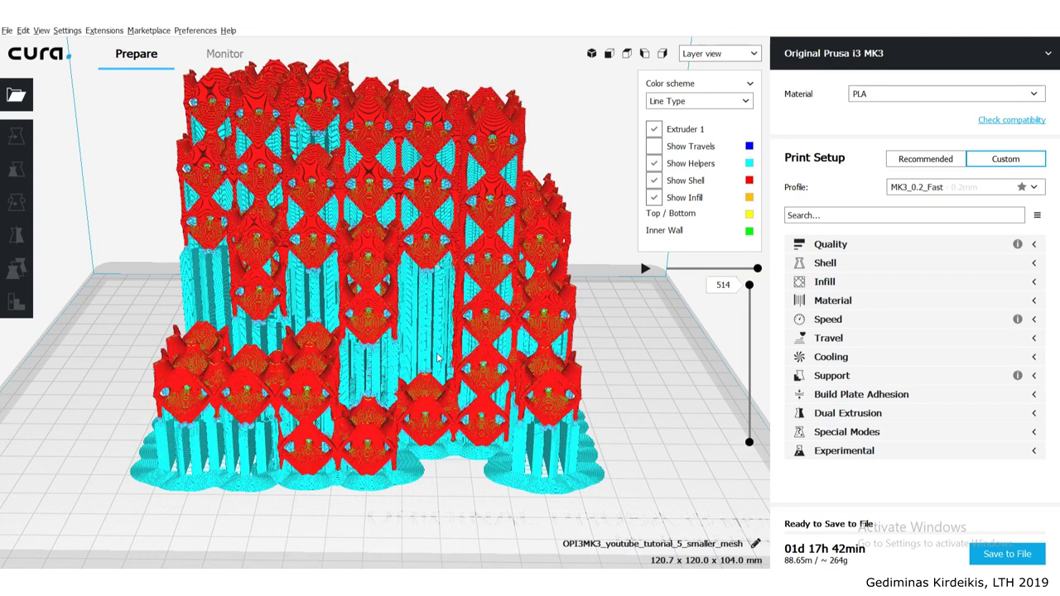
pyautogui.moveTo(438, 358); pyautogui.dragTo(395, 370, button='middle')
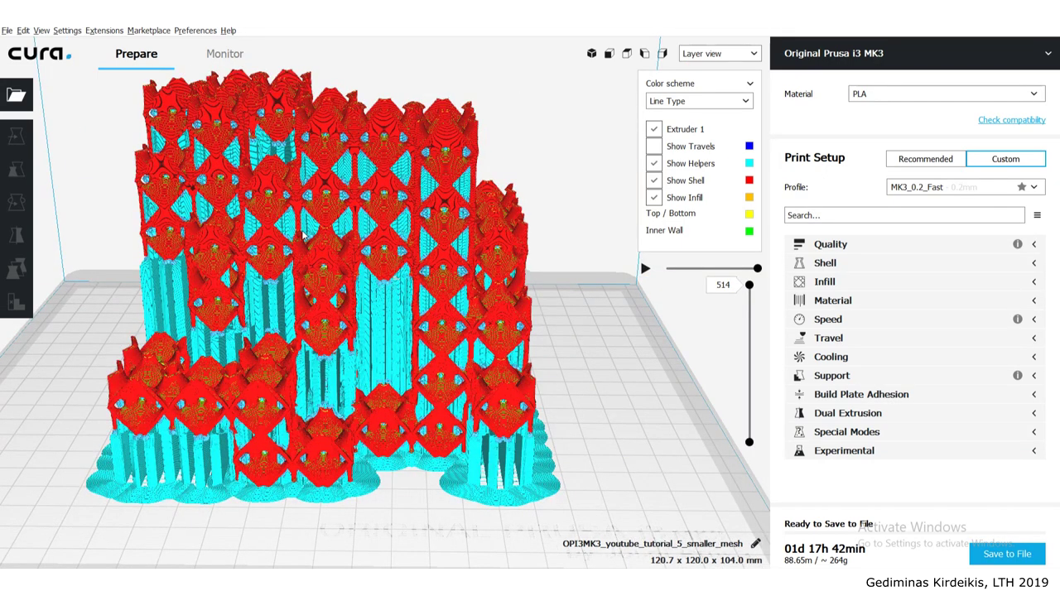
# Step: Examine the supports beneath the overhanging modules up close and expand the Support print settings
pyautogui.scroll(3, 303, 236)
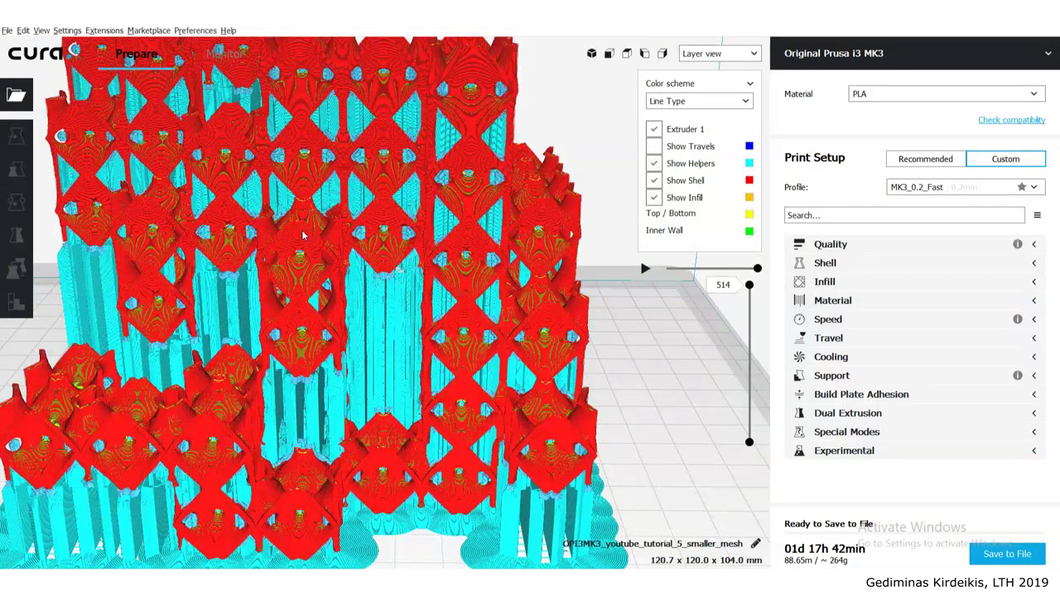
pyautogui.scroll(2, 371, 425)
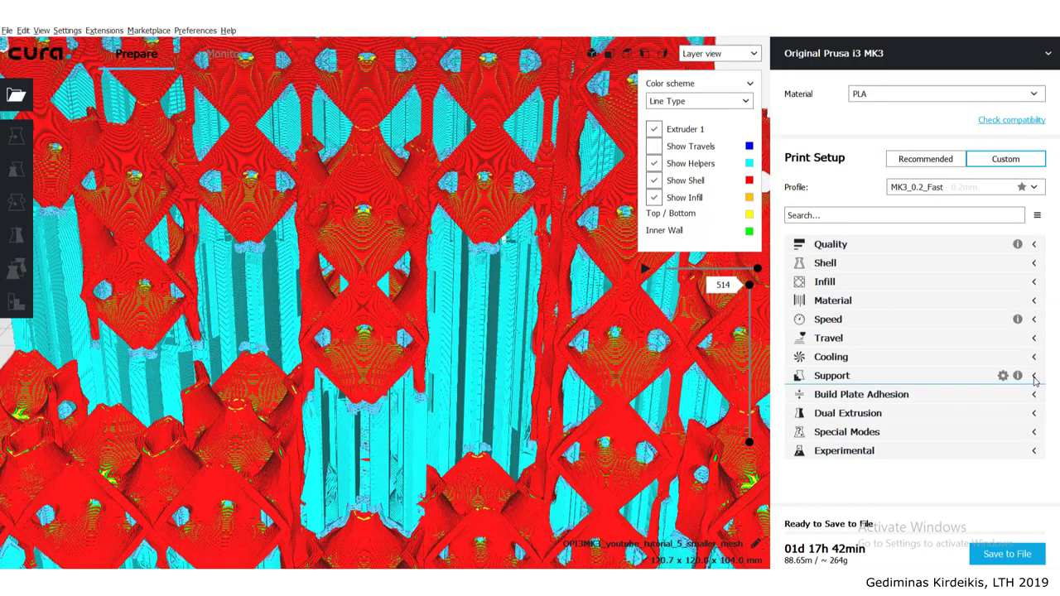
pyautogui.click(1033, 377)
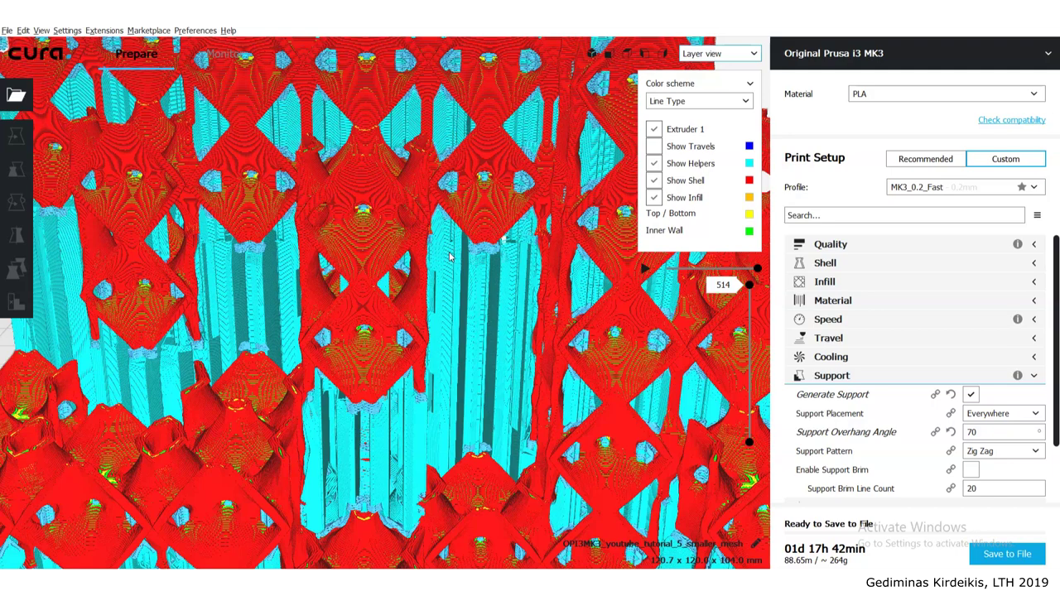
pyautogui.scroll(-3, 450, 257)
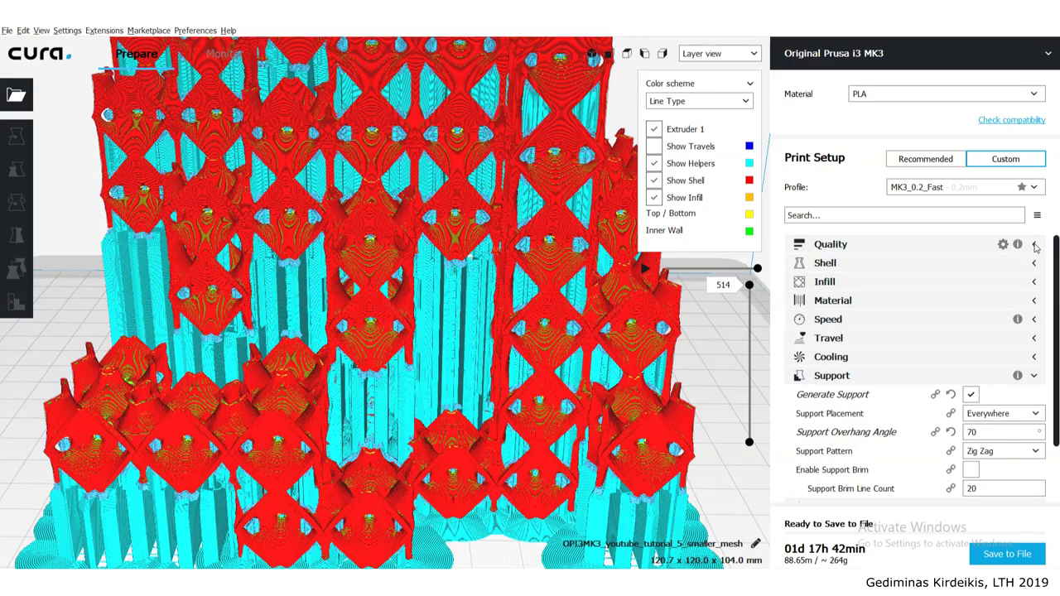
# Step: Set both the layer height and the initial layer height to 0.3 mm and reslice the model
pyautogui.click(1035, 246)
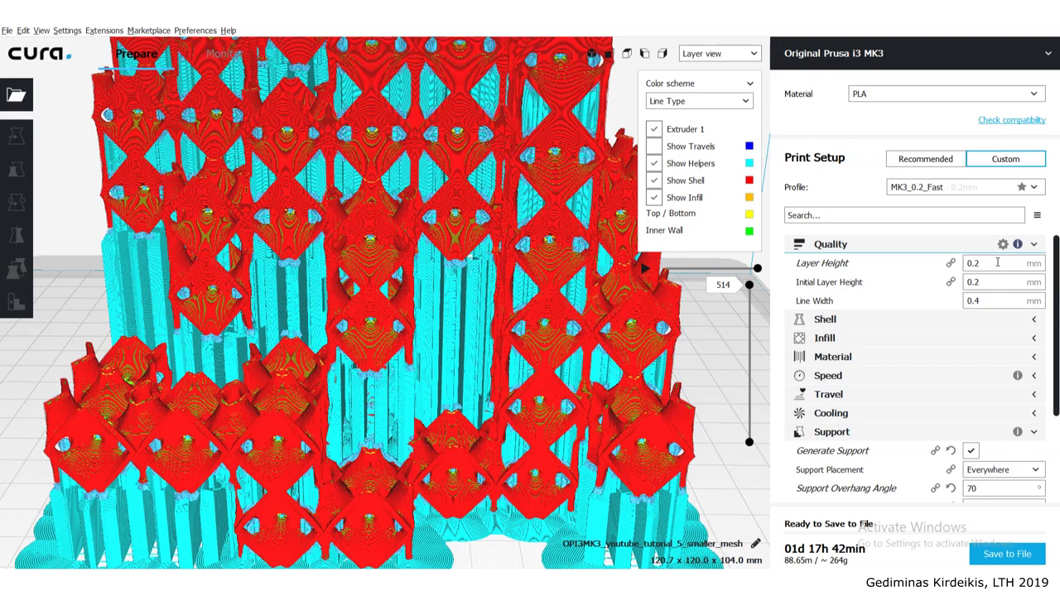
pyautogui.click(998, 262)
pyautogui.press('BackSpace')
pyautogui.write('3')
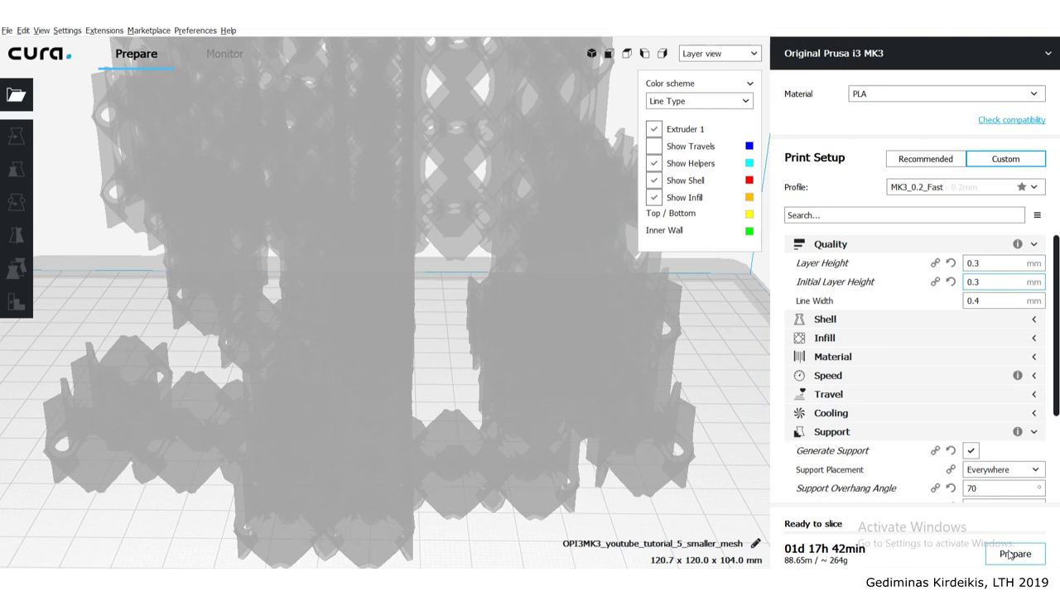
pyautogui.click(1008, 554)
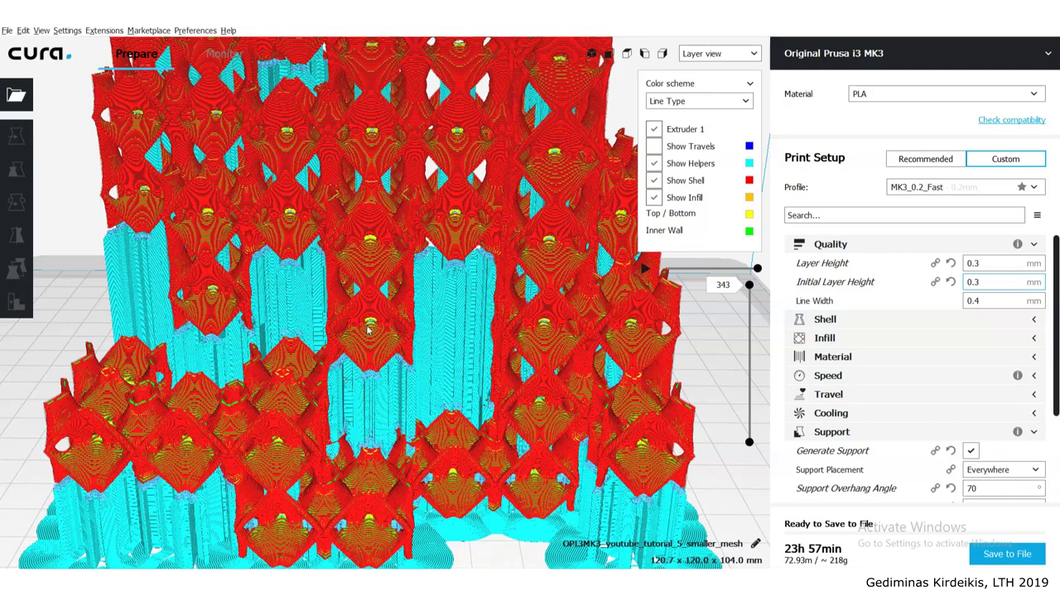
# Step: Hide the helpers in the layer preview and examine the model's layer lines up close from the front, side and upper edge
pyautogui.scroll(-3, 368, 326)
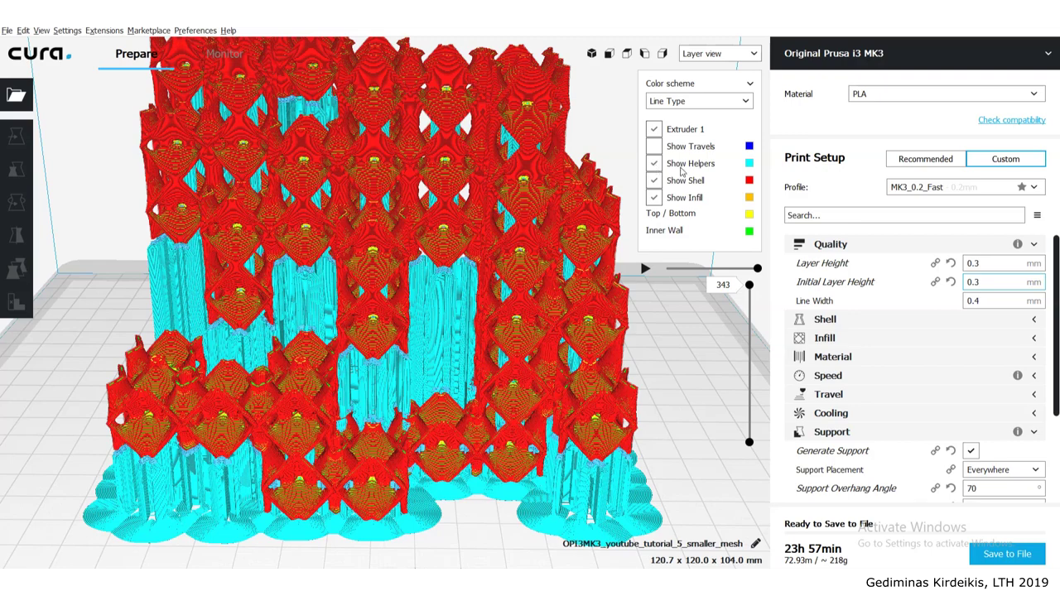
pyautogui.click(682, 169)
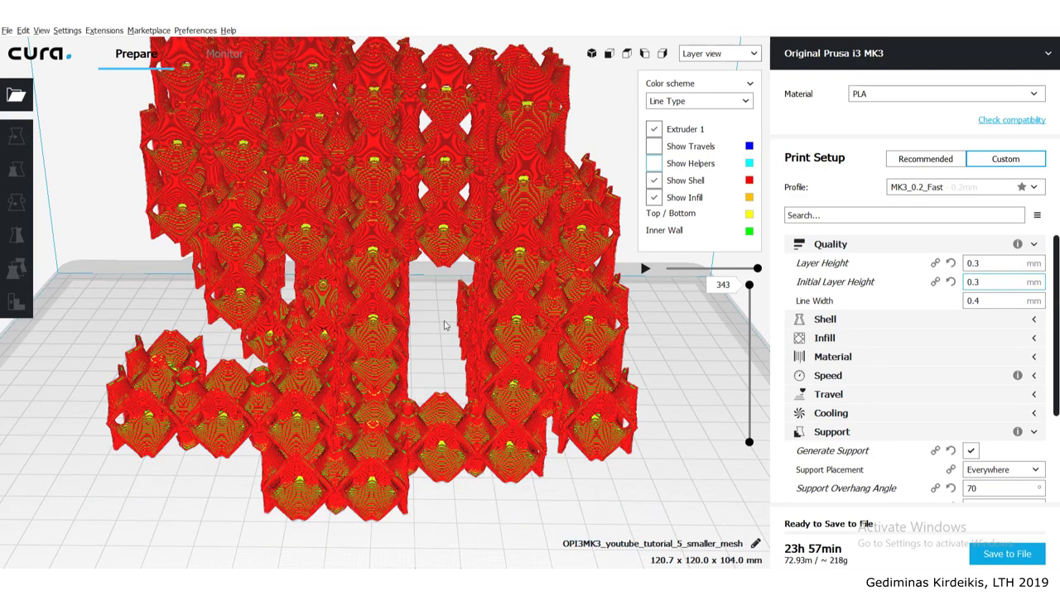
pyautogui.moveTo(239, 226); pyautogui.dragTo(303, 249, button='middle')
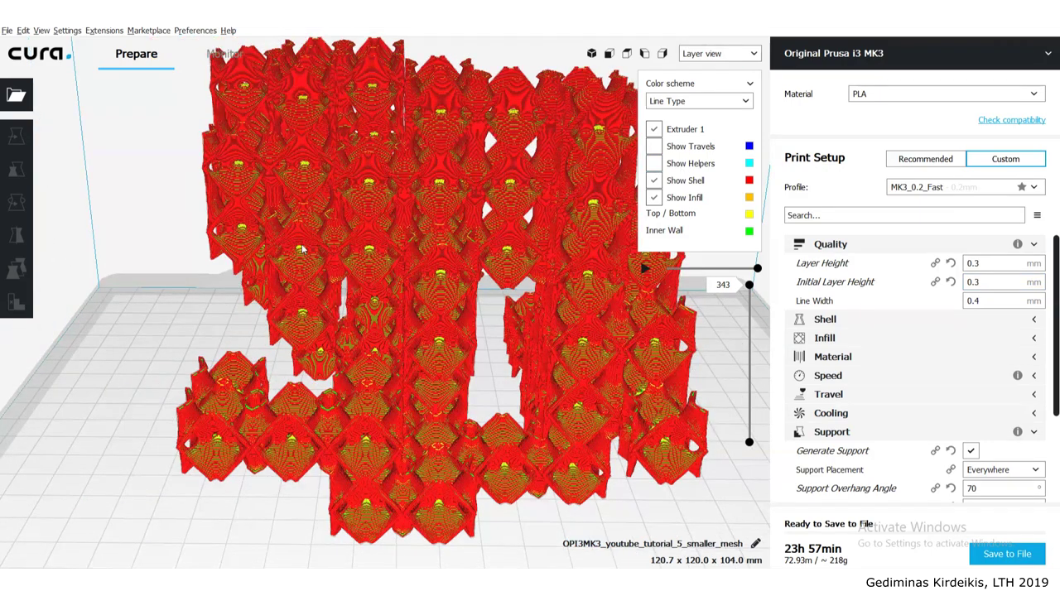
pyautogui.scroll(5, 344, 355)
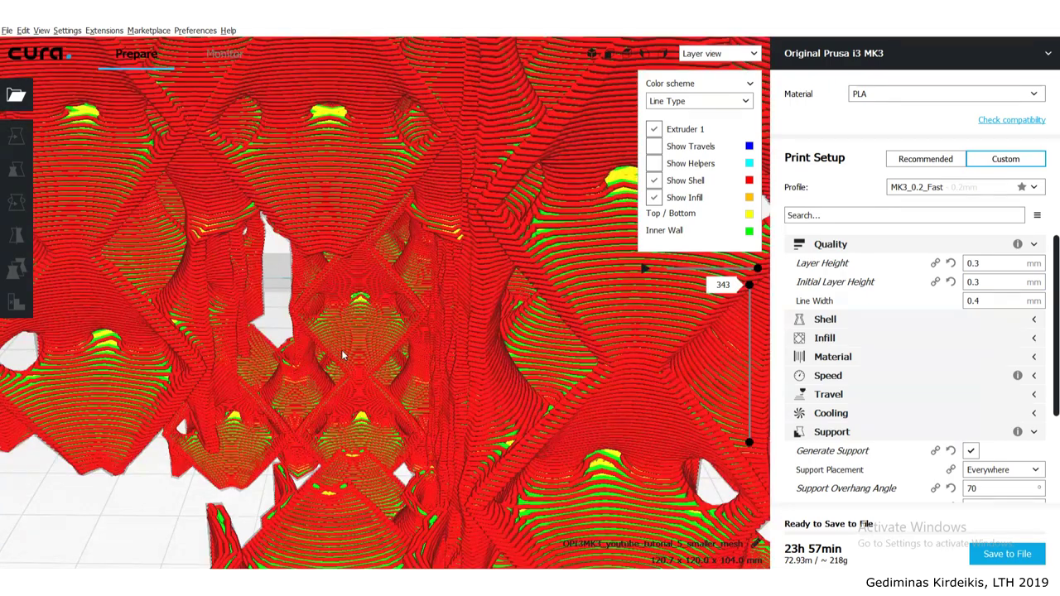
pyautogui.scroll(2, 343, 355)
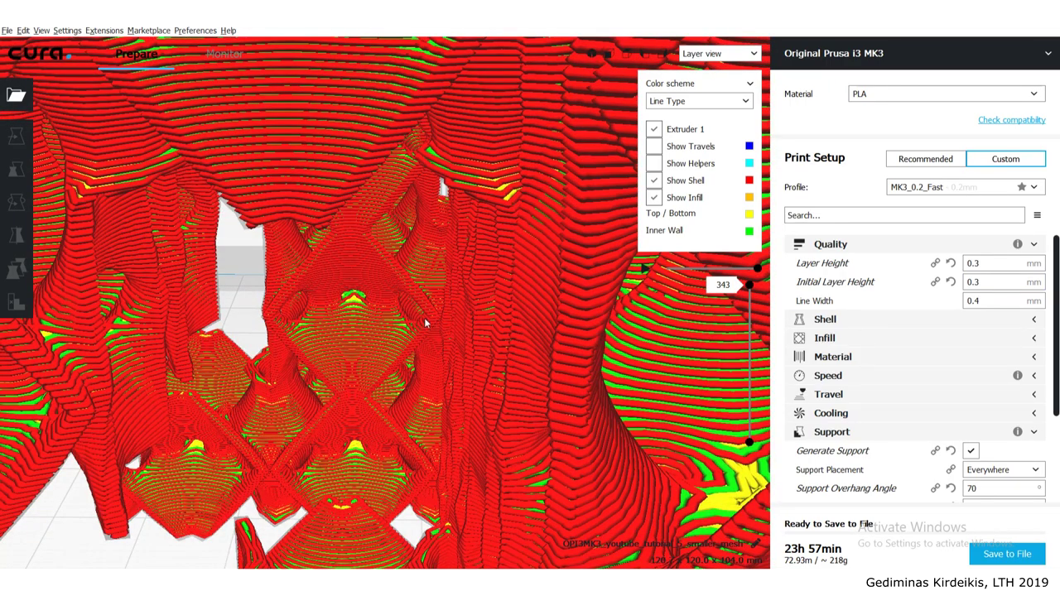
pyautogui.scroll(3, 500, 332)
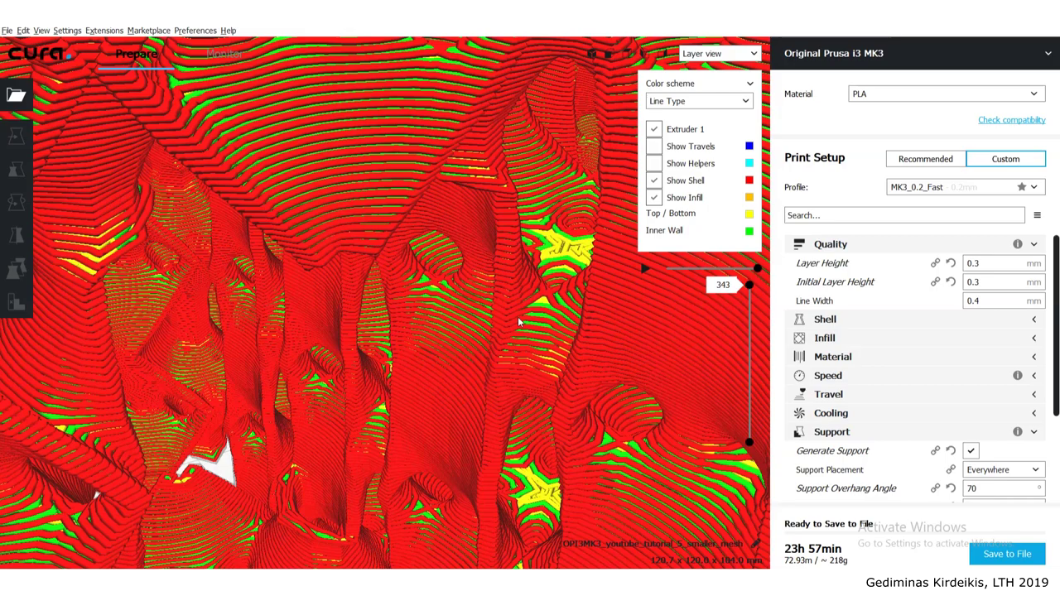
pyautogui.moveTo(416, 294); pyautogui.dragTo(360, 255, button='right')
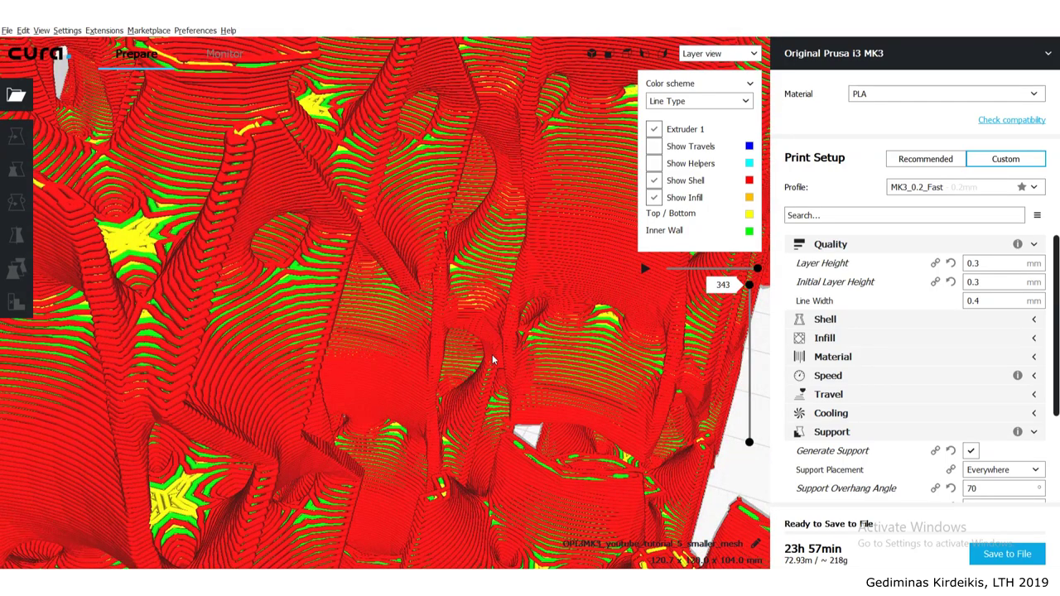
pyautogui.moveTo(492, 359); pyautogui.dragTo(399, 316, button='right')
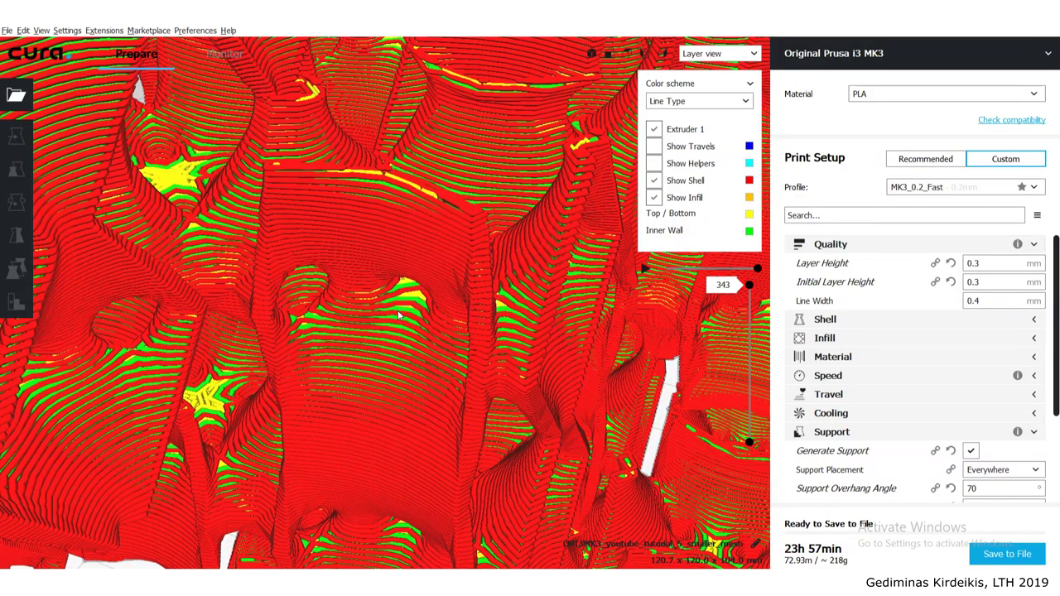
pyautogui.scroll(-4, 351, 273)
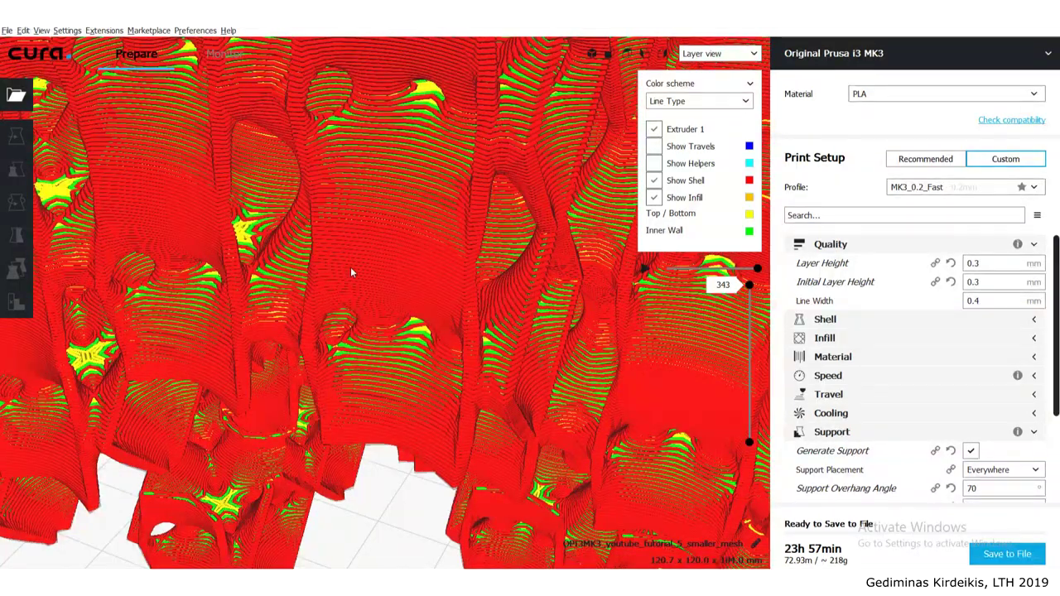
pyautogui.scroll(-5, 351, 266)
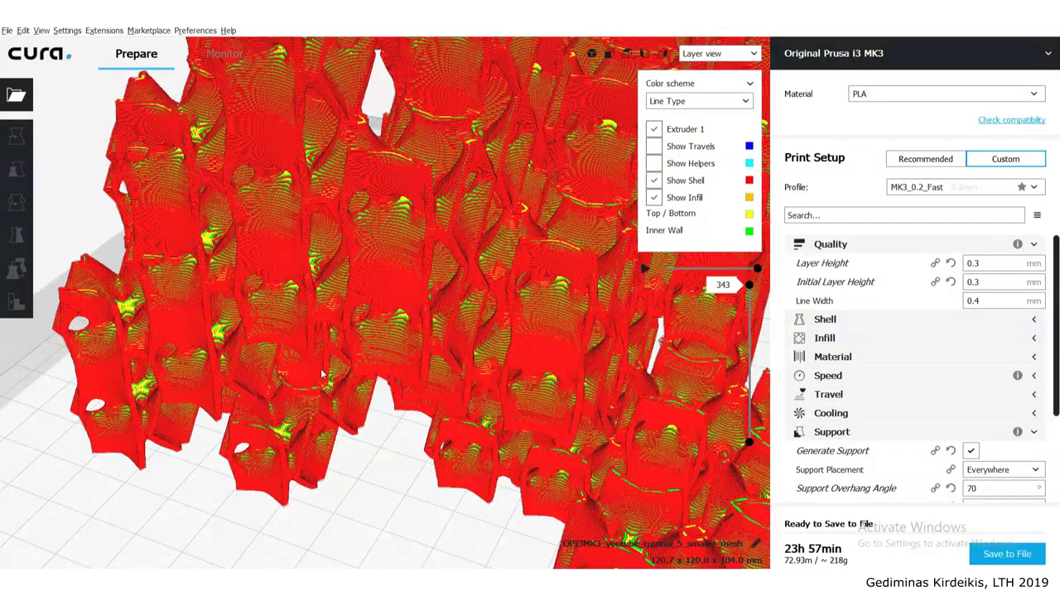
pyautogui.moveTo(323, 375); pyautogui.dragTo(274, 185, button='right')
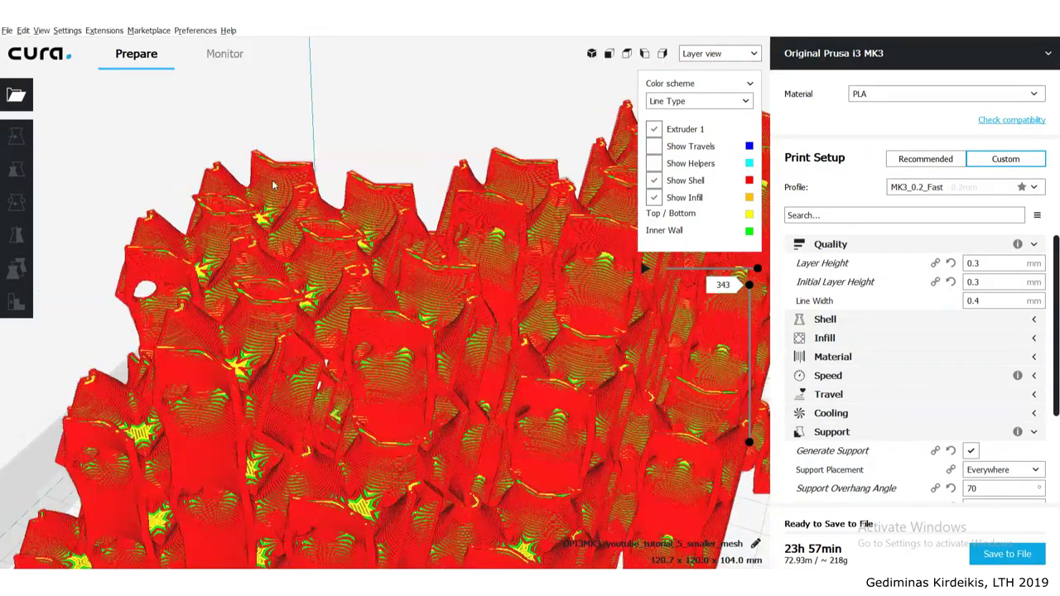
pyautogui.scroll(4, 338, 248)
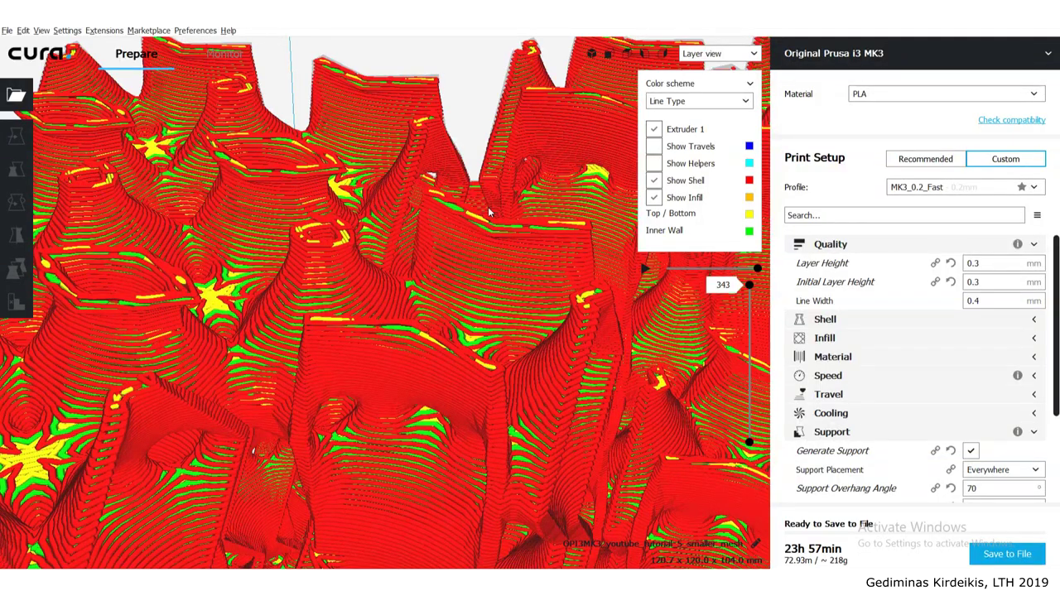
# Step: Show the helpers again in the layer preview and view the whole model with its supports
pyautogui.click(654, 163)
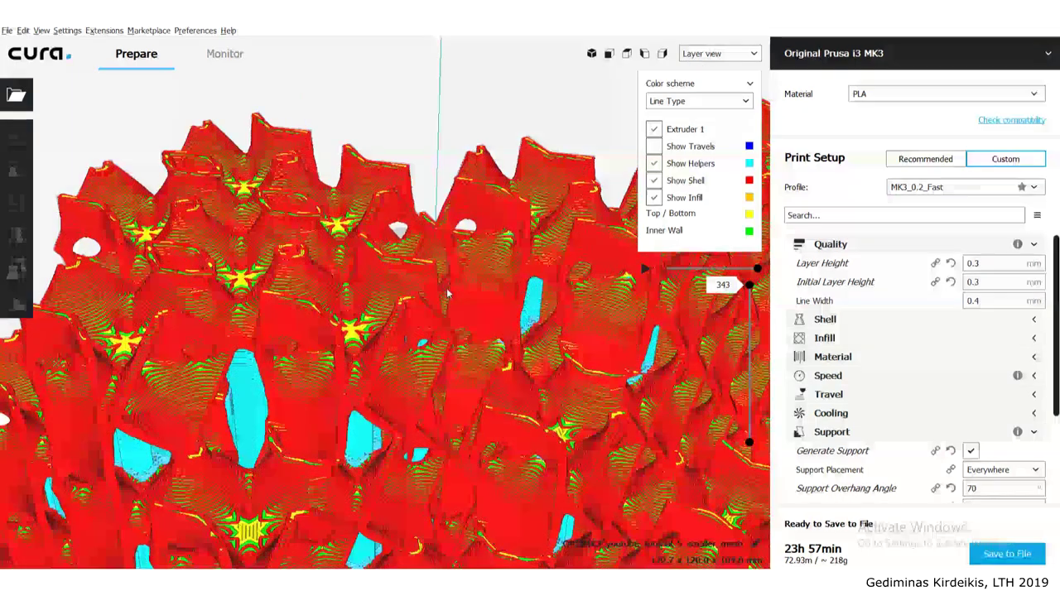
pyautogui.scroll(-5, 464, 302)
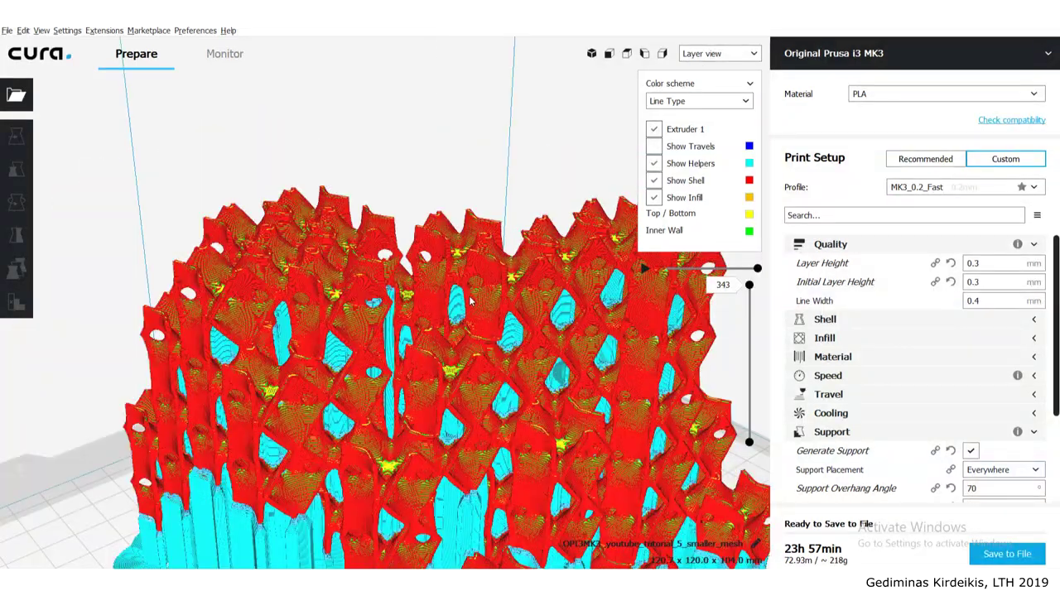
pyautogui.scroll(-3, 454, 336)
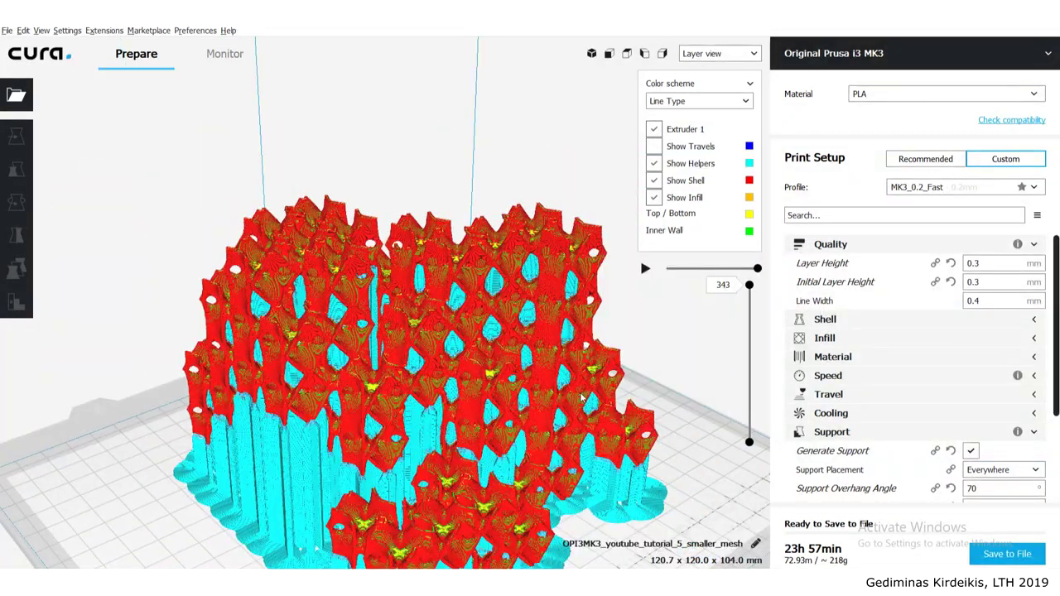